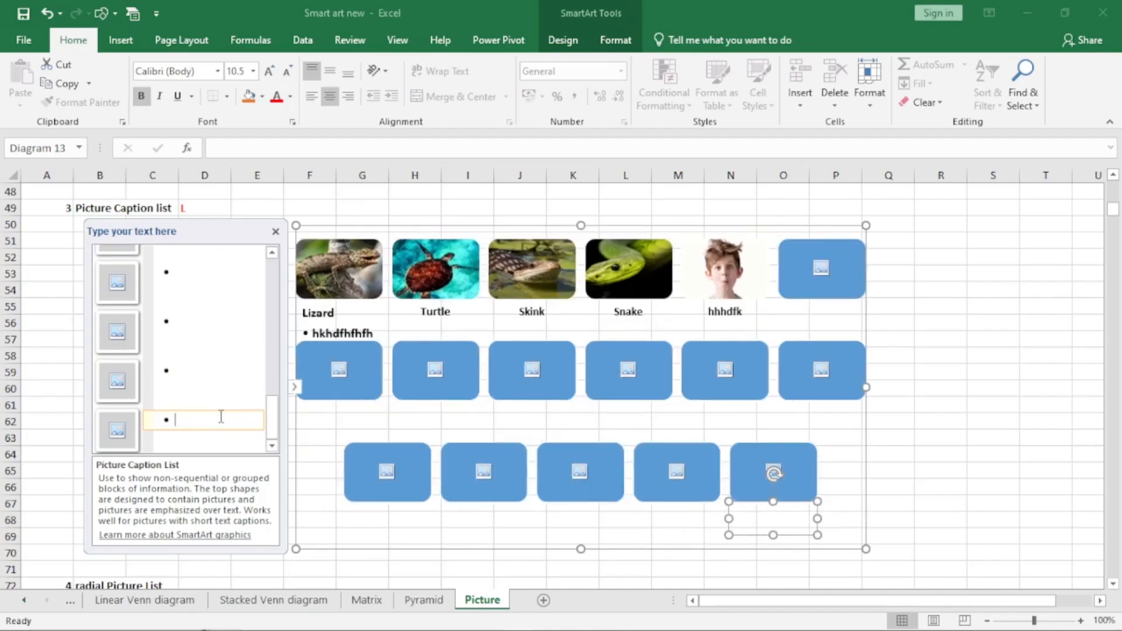
Add blank picture items to the Picture Caption List until it holds four rows of nine, and close its text pane.
key("Return")
key("Return")
key("Return")
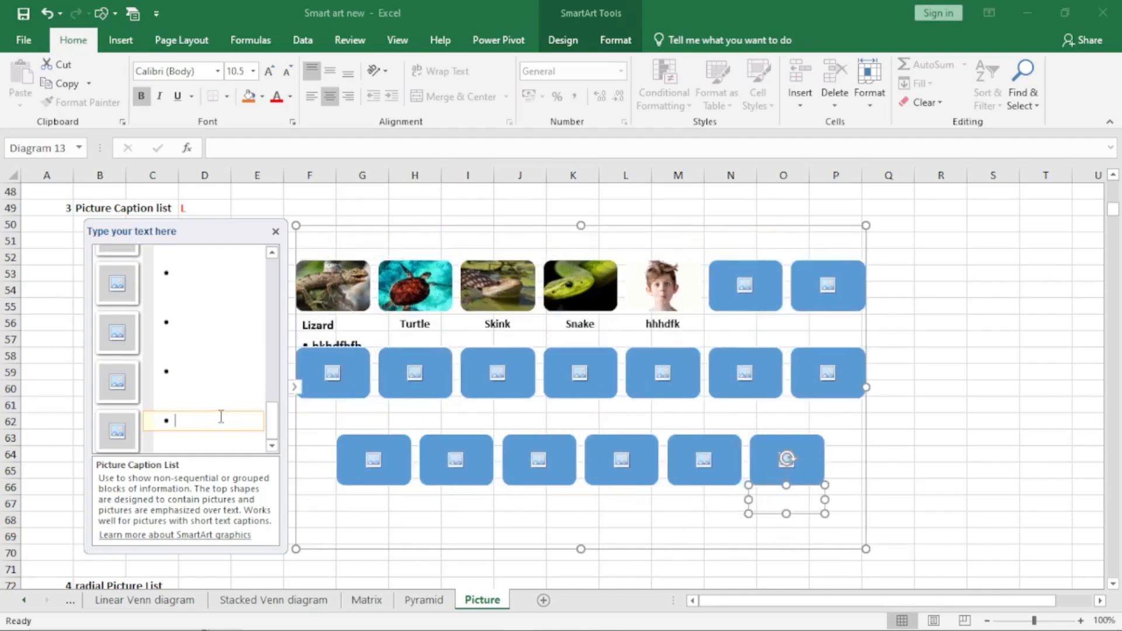
key("Return")
key("Return")
key("Return")
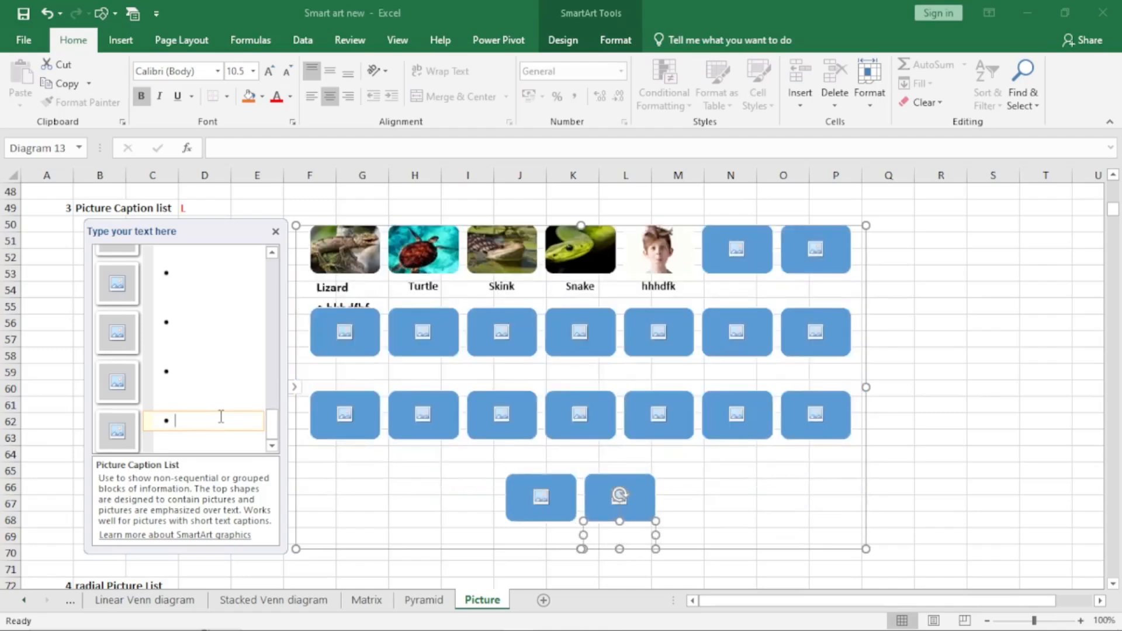
key("Return")
key("Return")
key("Return")
key("Return")
key("Return")
key("Return")
key("Return")
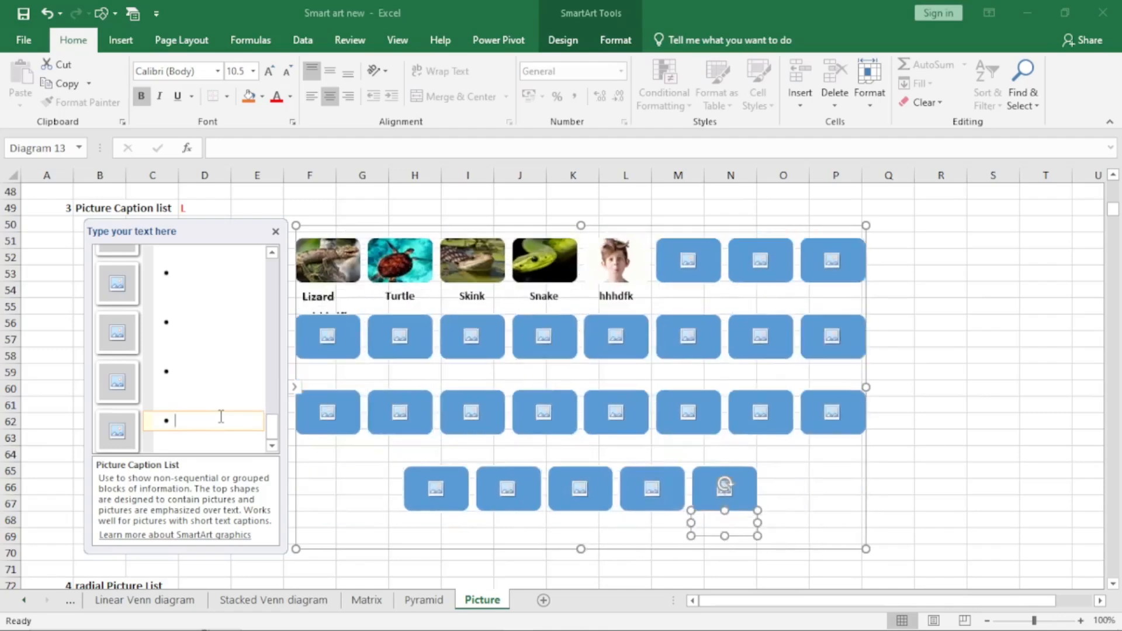
key("Return")
key("Return")
key("Return")
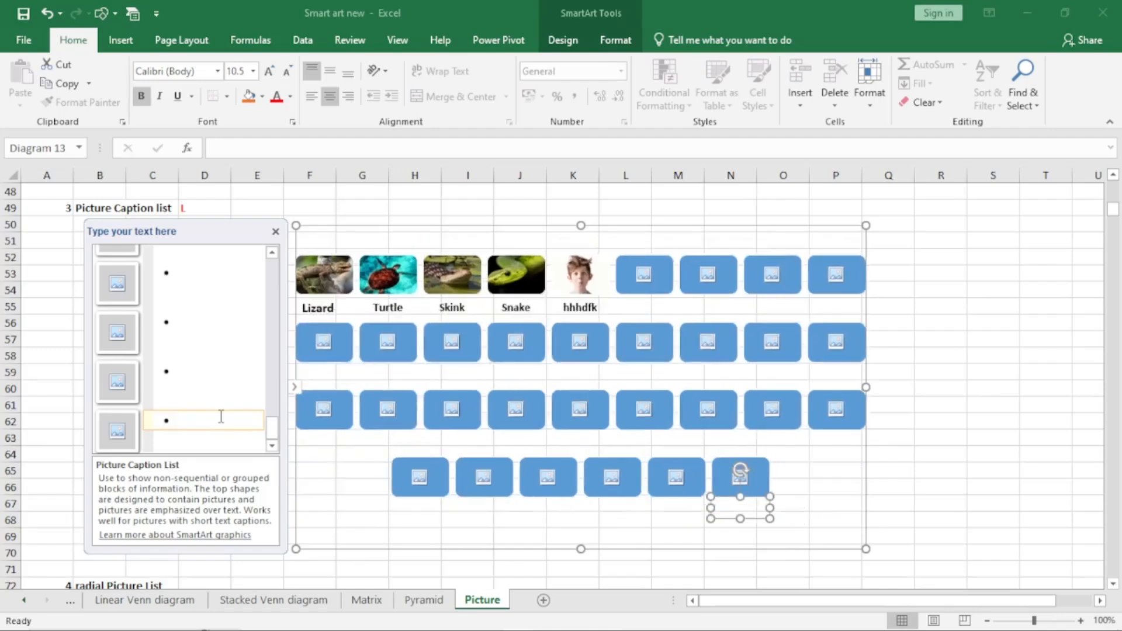
key("Return")
key("Return")
key("Return")
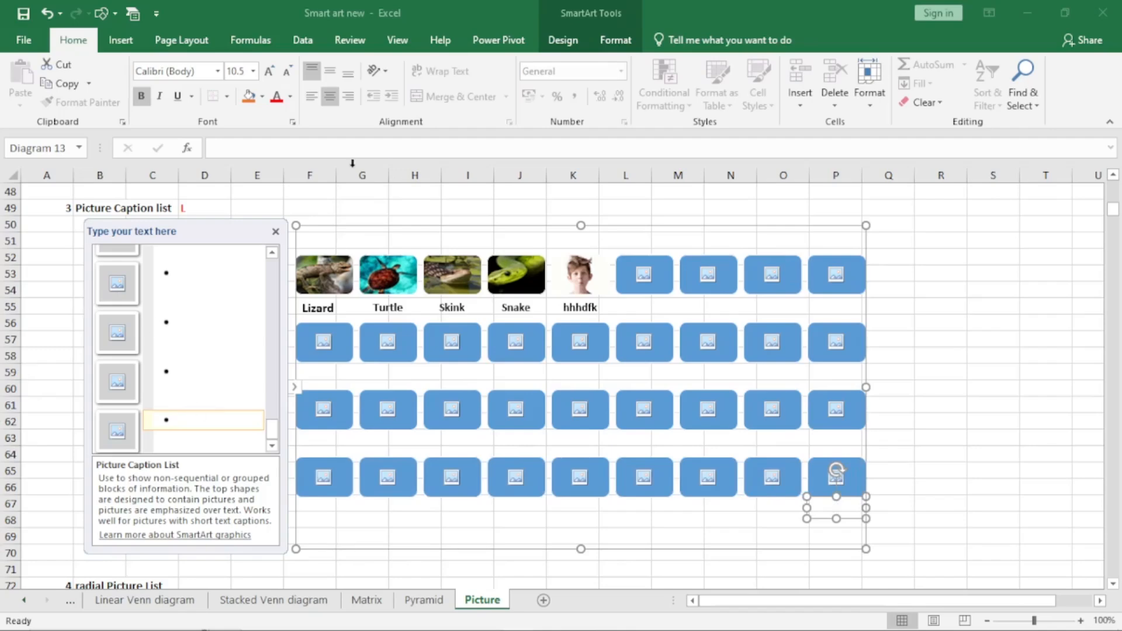
left_click(275, 231)
Move the radial picture list graphic under heading 4 to the right so it spans about columns F to M.
scroll(1113, 583, "down", 4)
scroll(1114, 583, "down", 2)
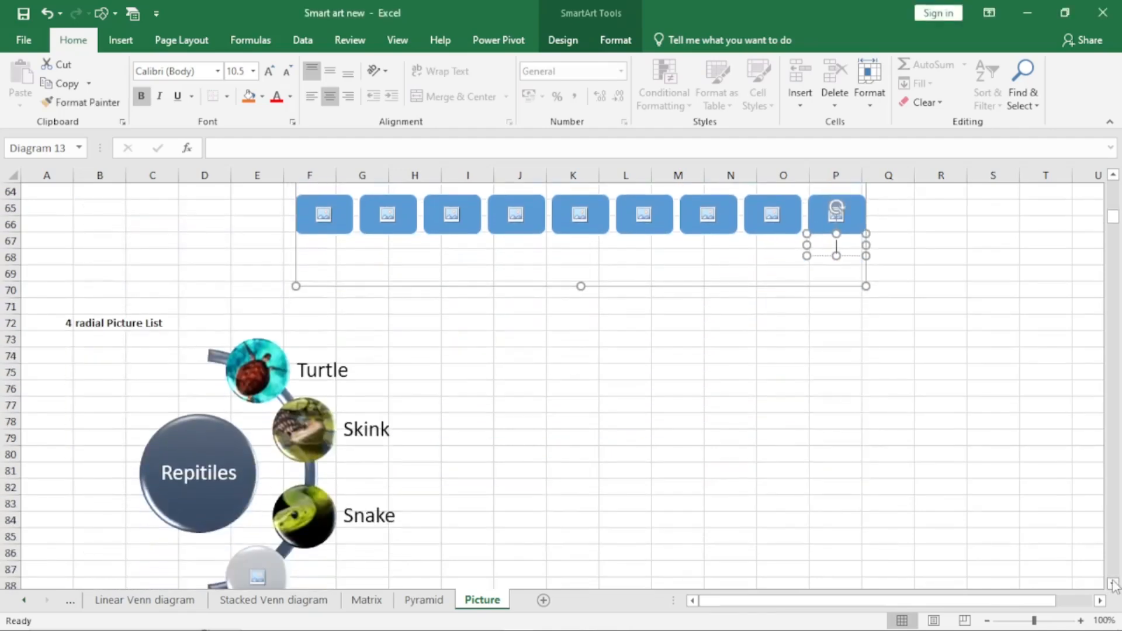
scroll(1114, 583, "down", 2)
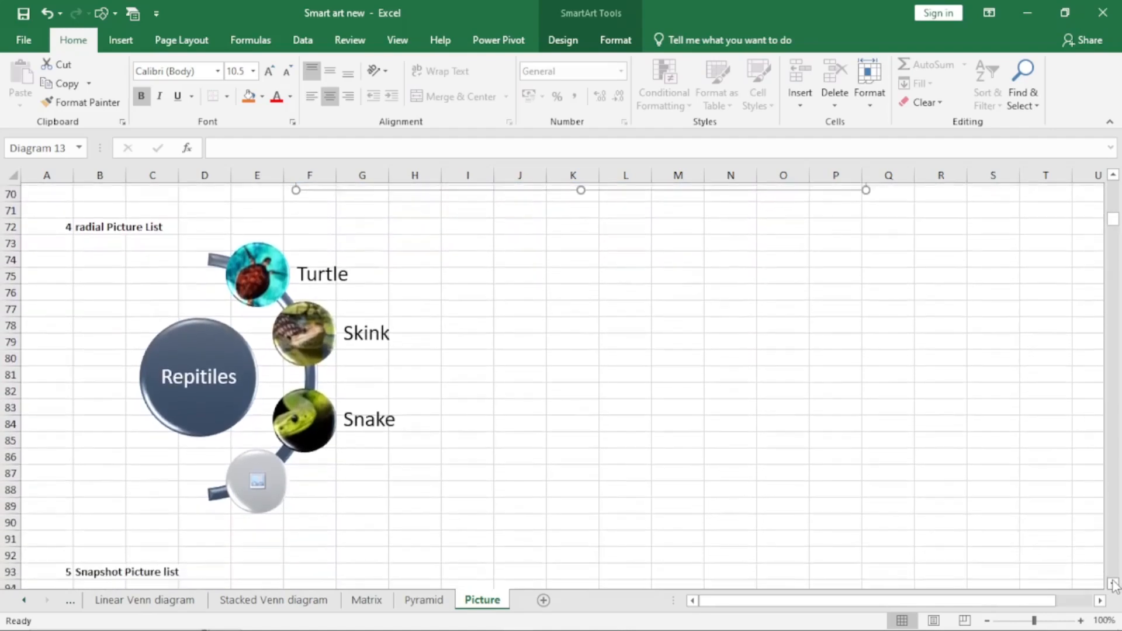
left_click(1113, 583)
left_click(397, 363)
left_click_drag(413, 210, 641, 221)
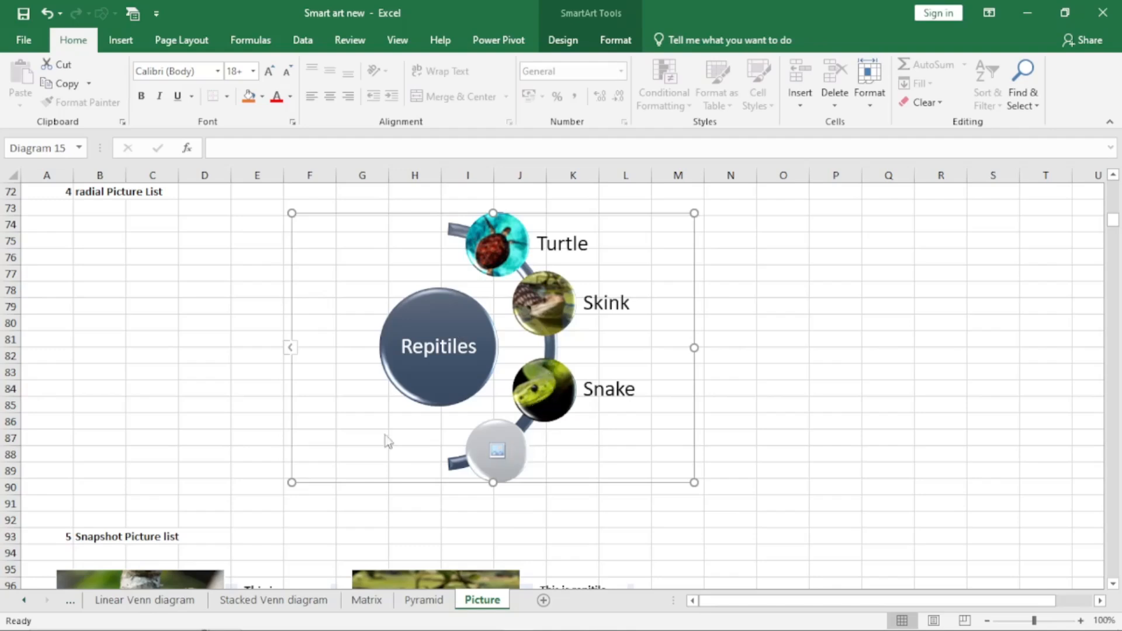
Fill the empty last circle of the radial picture list with the Baby picture from the "Pics used for smartart graphic" desktop folder.
left_click(292, 353)
left_click(214, 243)
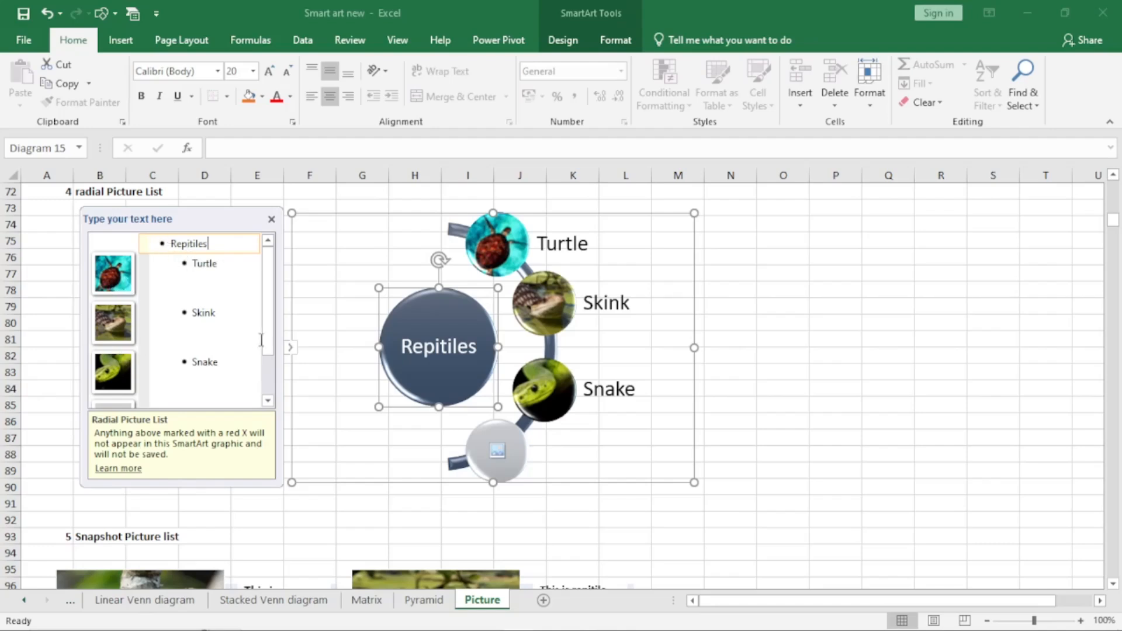
scroll(261, 340, "down", 2)
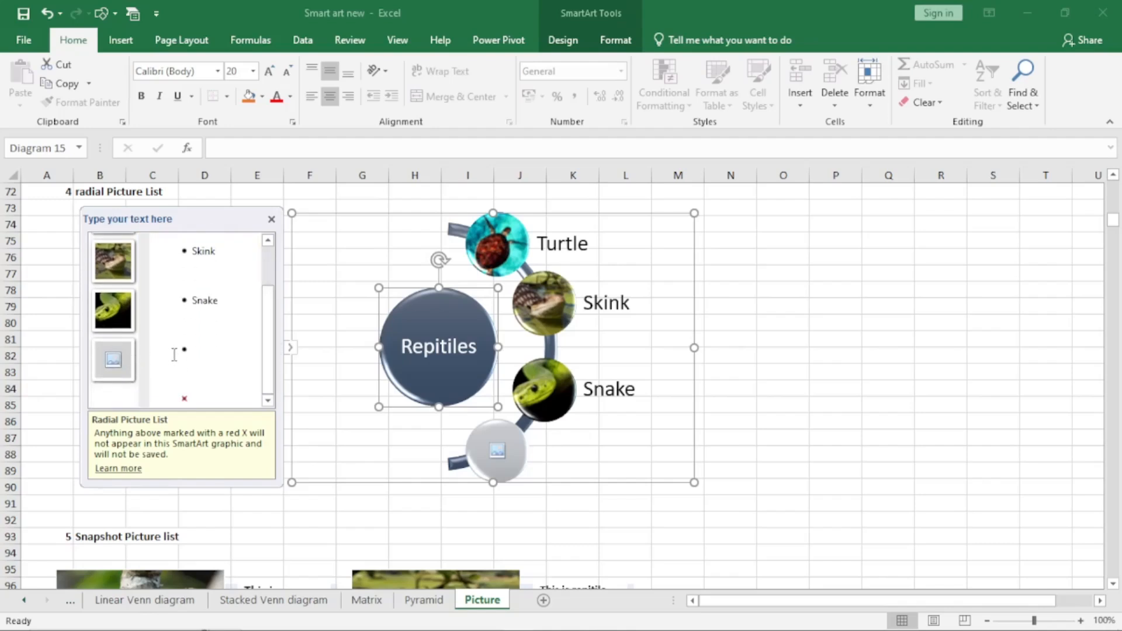
left_click(112, 365)
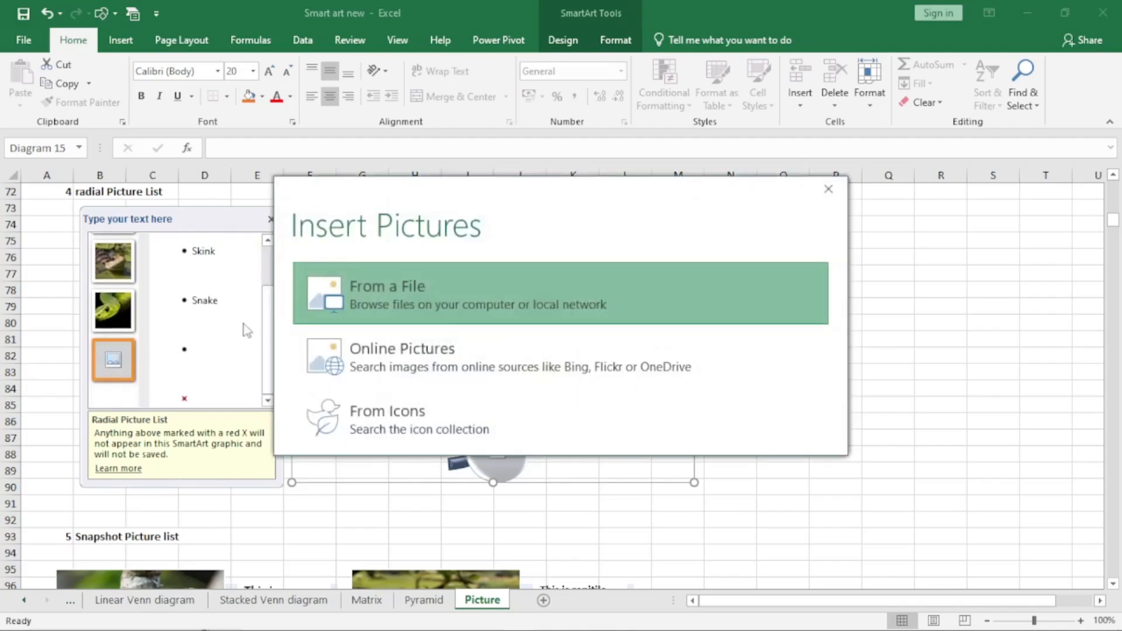
left_click(395, 287)
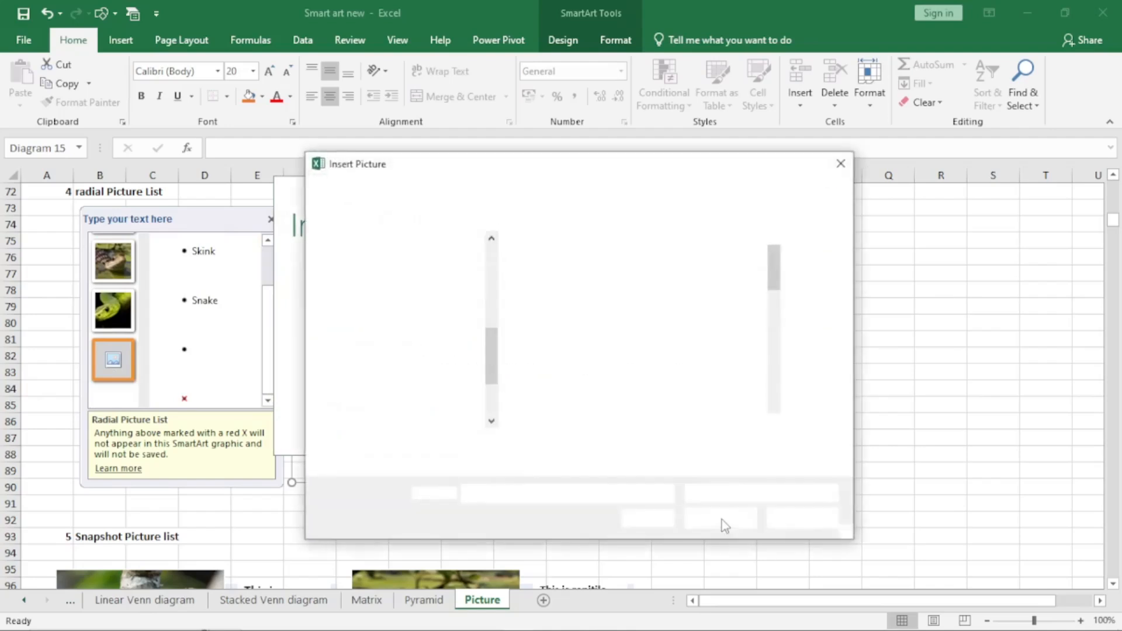
scroll(410, 293, "up", 5)
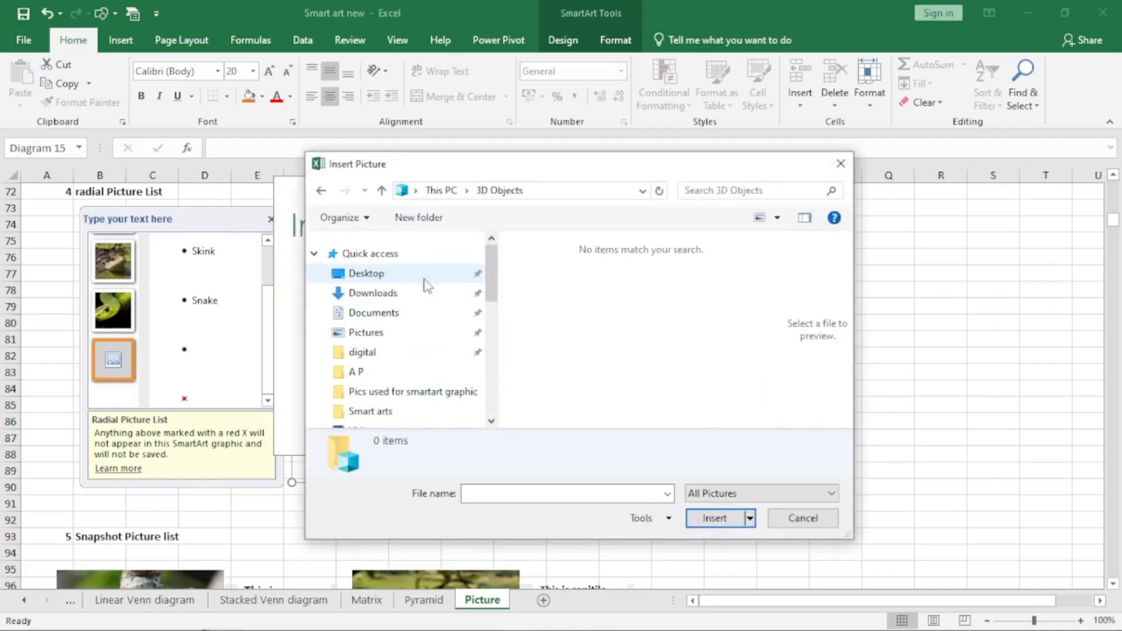
left_click(370, 276)
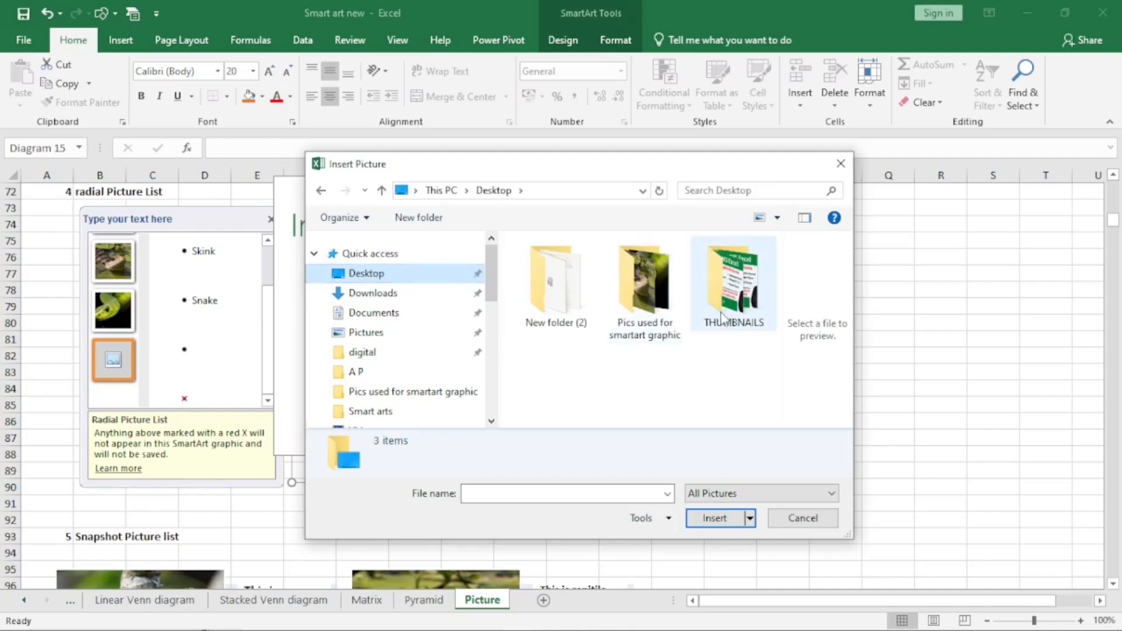
left_click(663, 312)
double_click(664, 313)
left_click(556, 374)
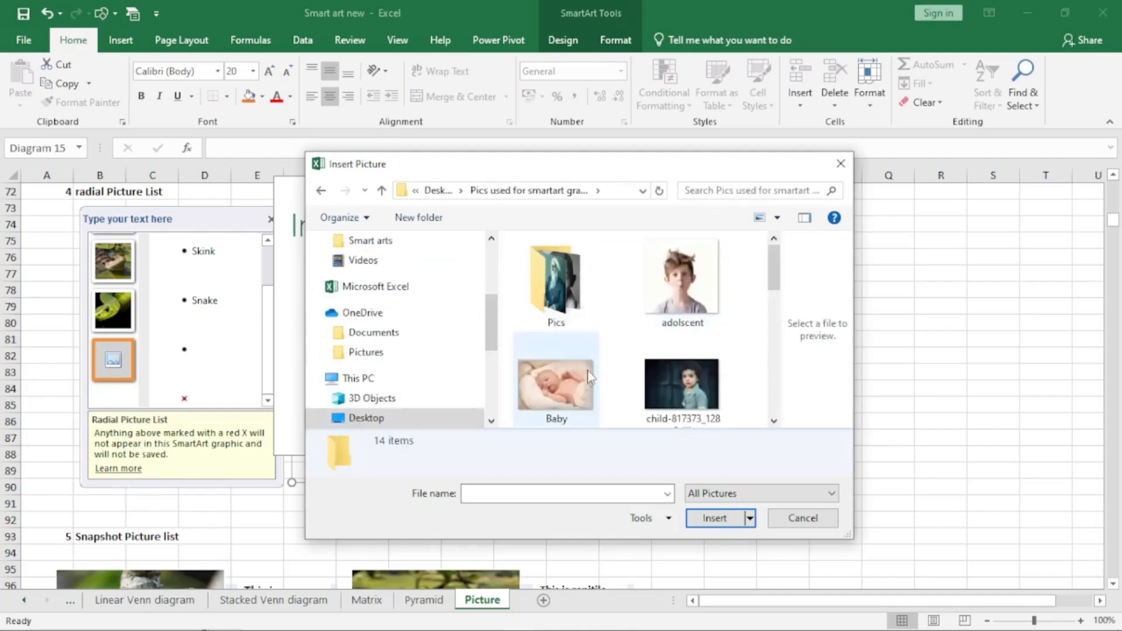
left_click(714, 519)
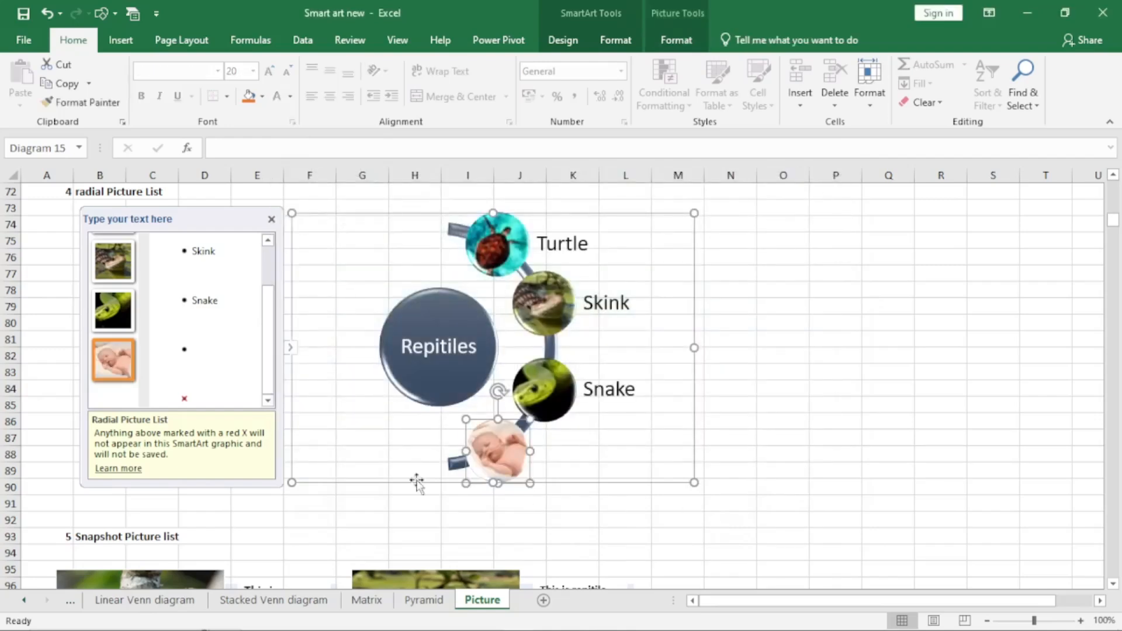
Caption the baby picture "hkhhsfkd" in the text pane, close the pane and deselect the radial graphic.
left_click(197, 349)
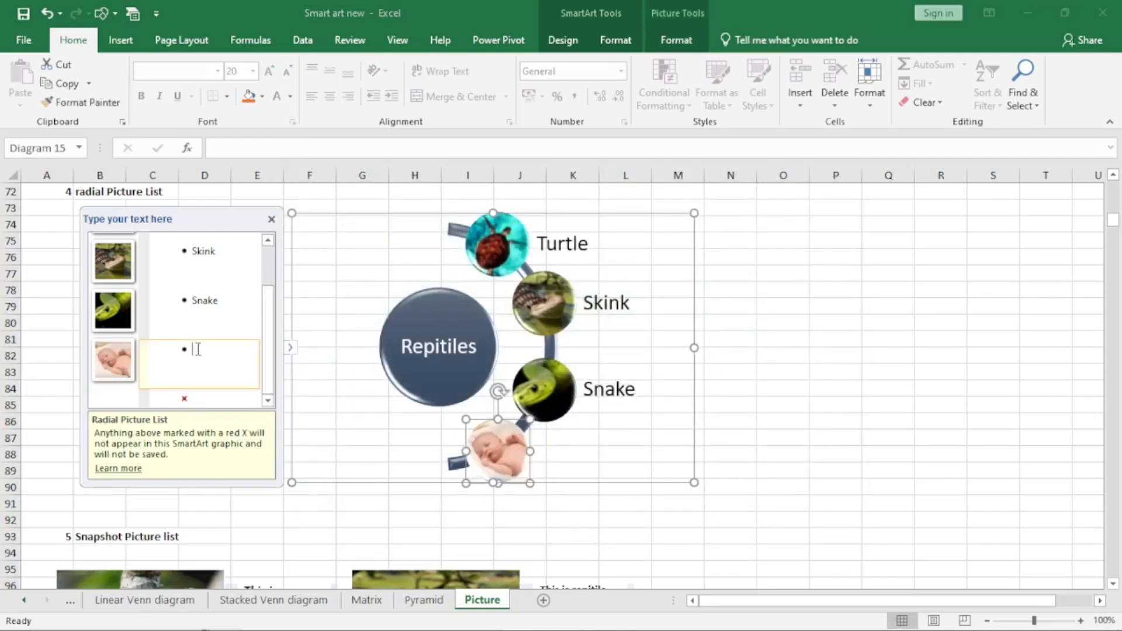
type("hkhhsfkd")
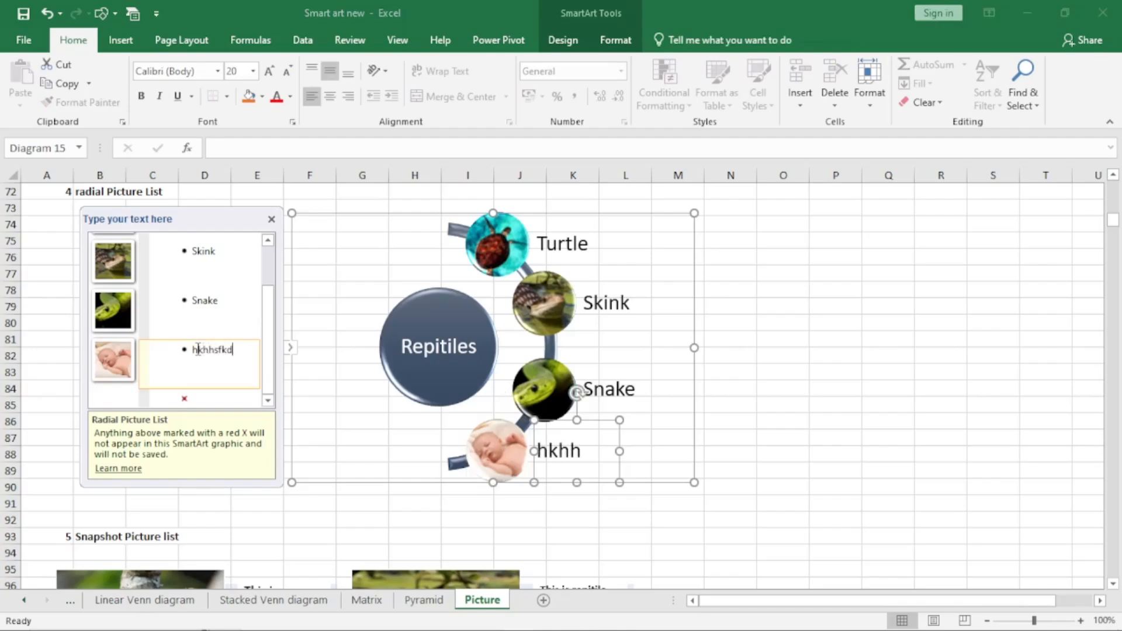
key("Down")
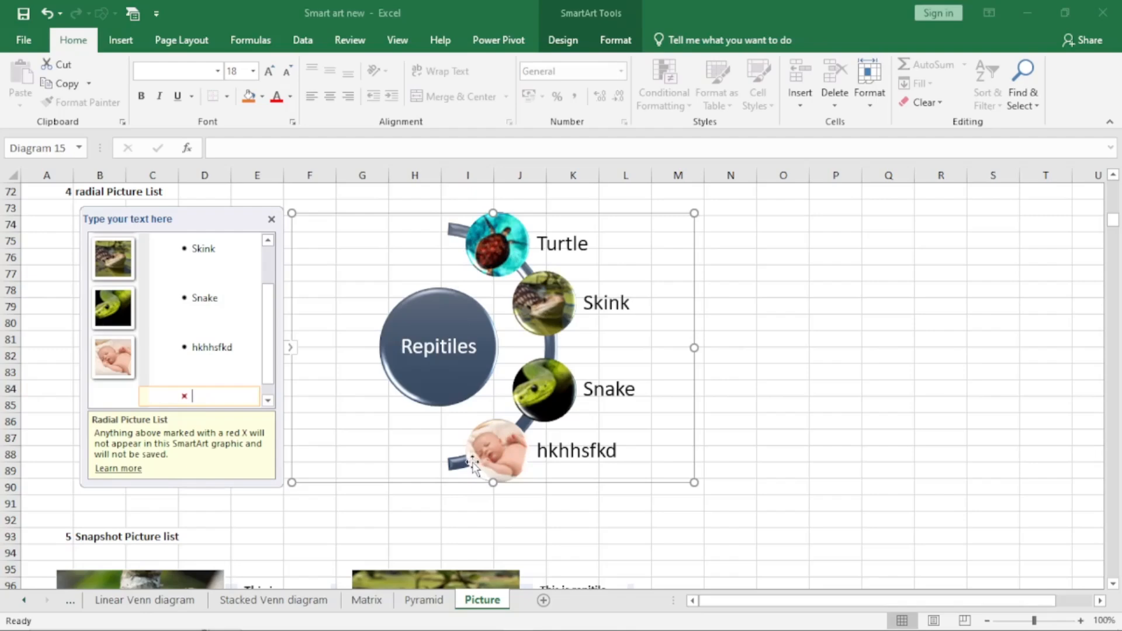
left_click(227, 370)
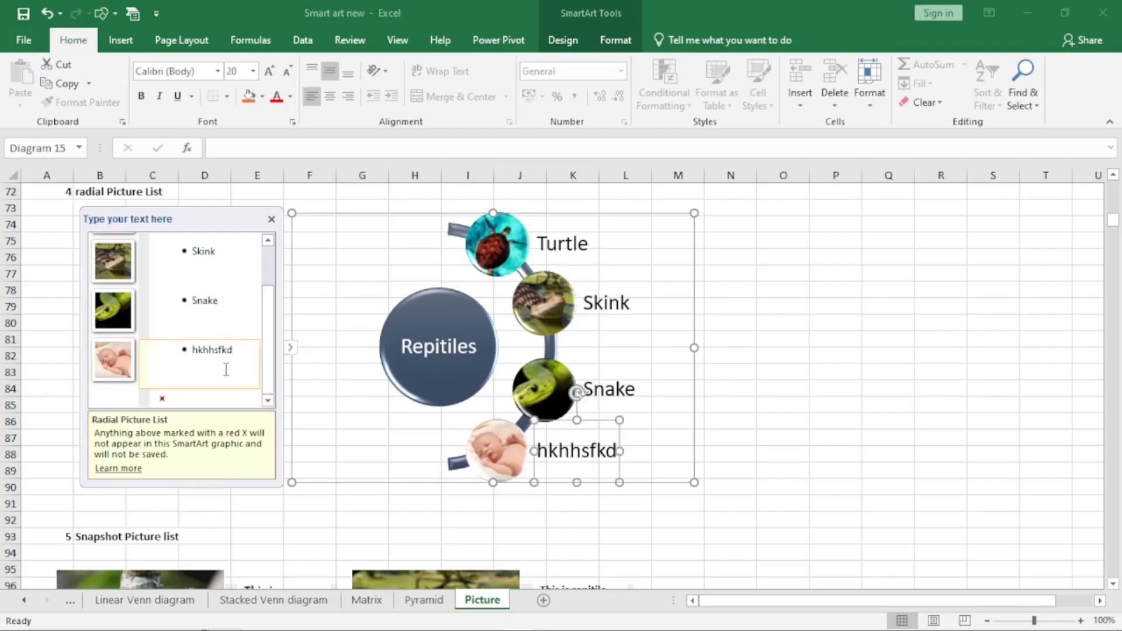
left_click(272, 220)
left_click(833, 291)
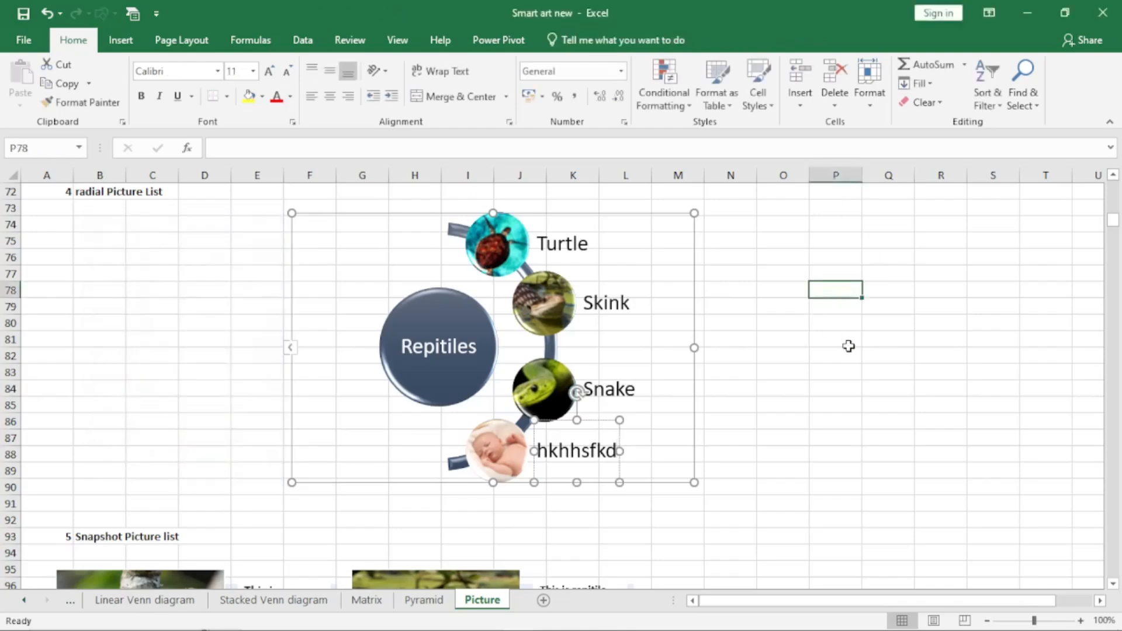
Move the Snapshot Picture List graphic to the right so it spans about columns G to R, clear of its heading.
scroll(846, 346, "up", 3)
scroll(847, 349, "down", 3)
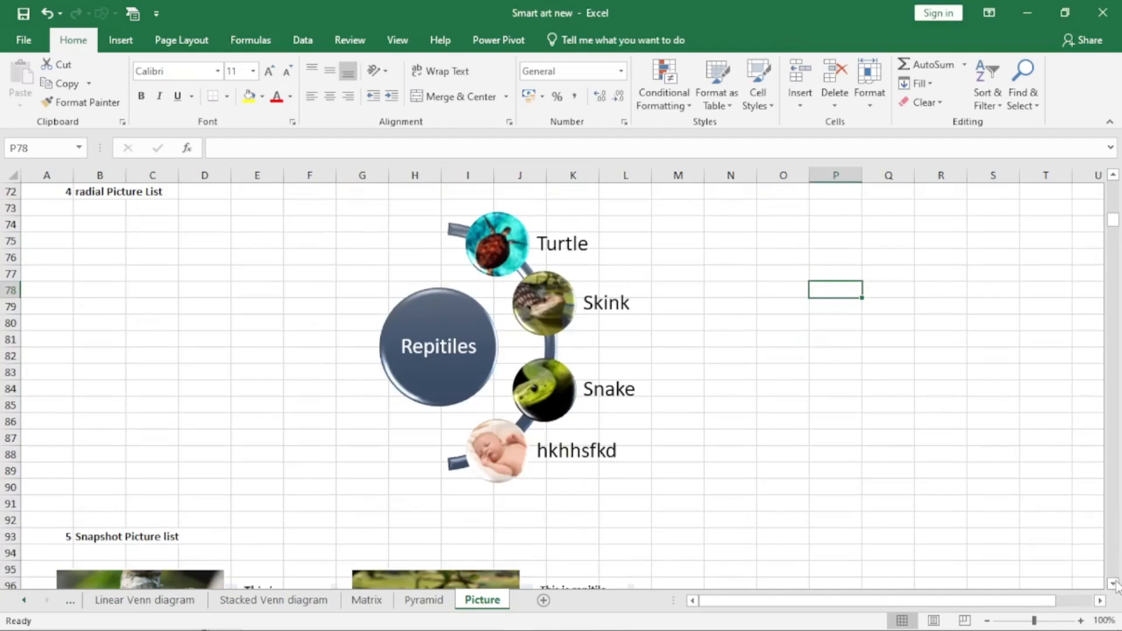
scroll(1114, 585, "down", 7)
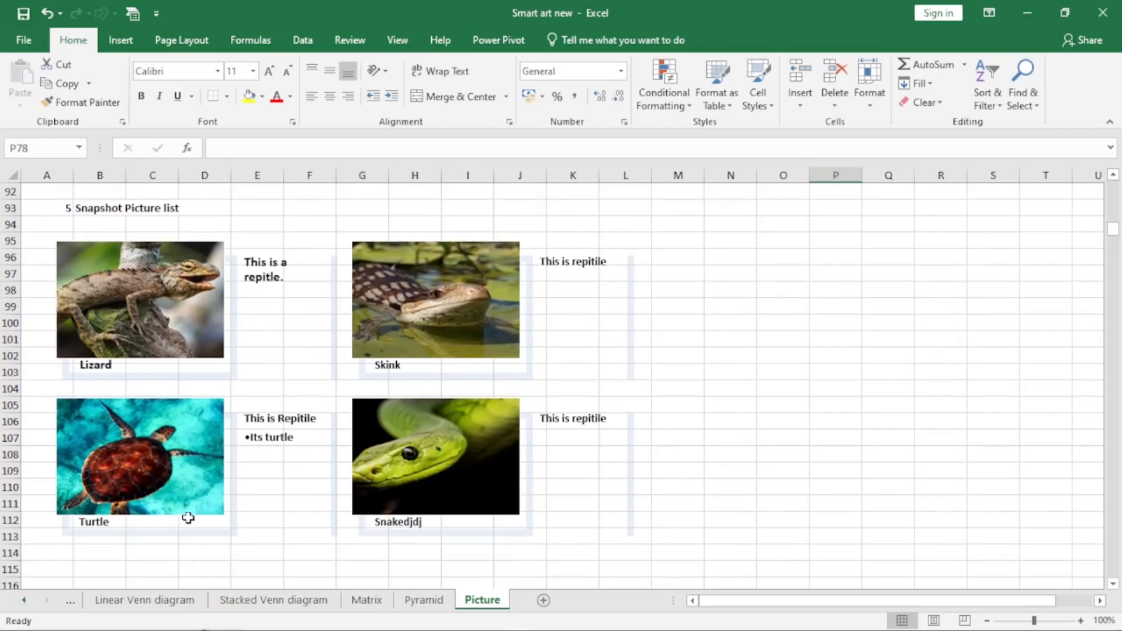
left_click(538, 243)
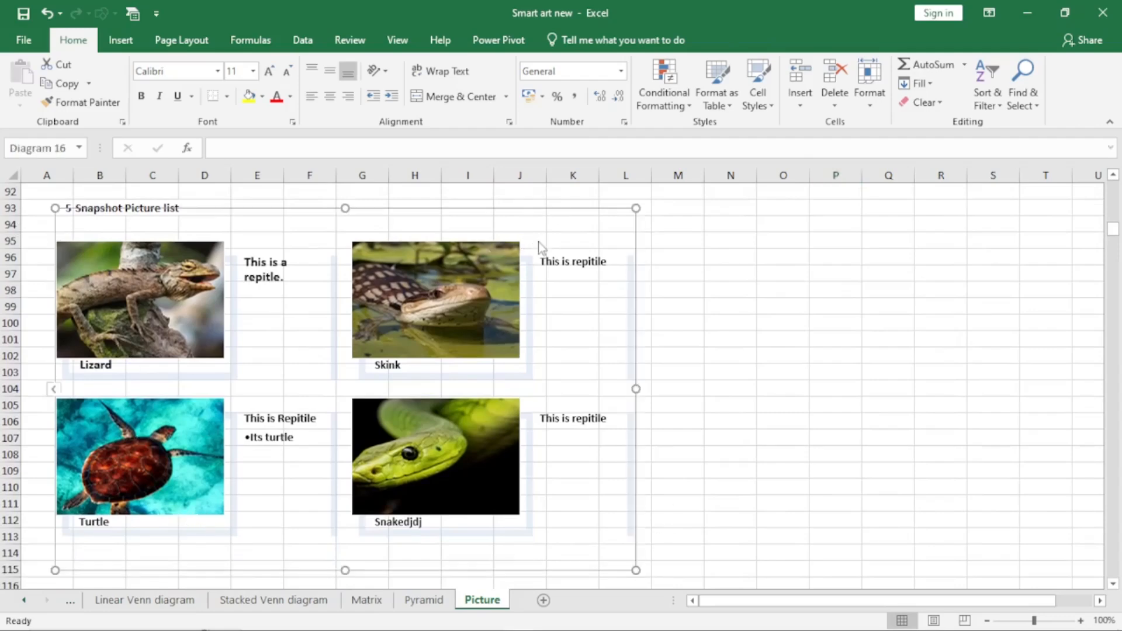
left_click_drag(593, 209, 887, 200)
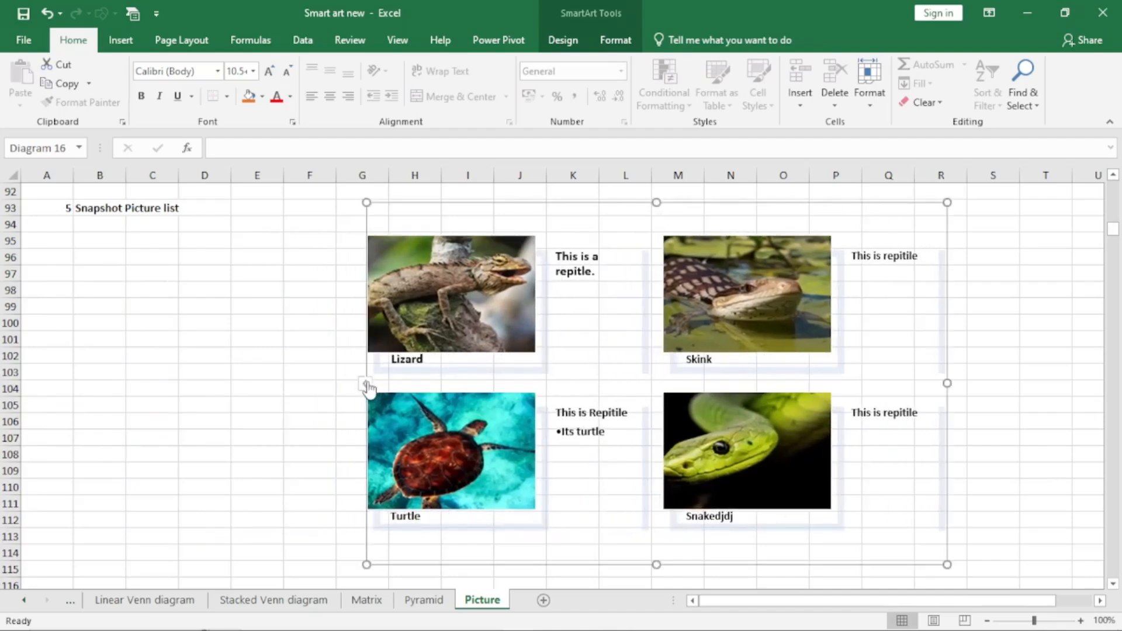
Promote the empty last sub-bullet under Snakedjdj to a new top-level picture item in the snapshot list's text pane.
left_click(366, 384)
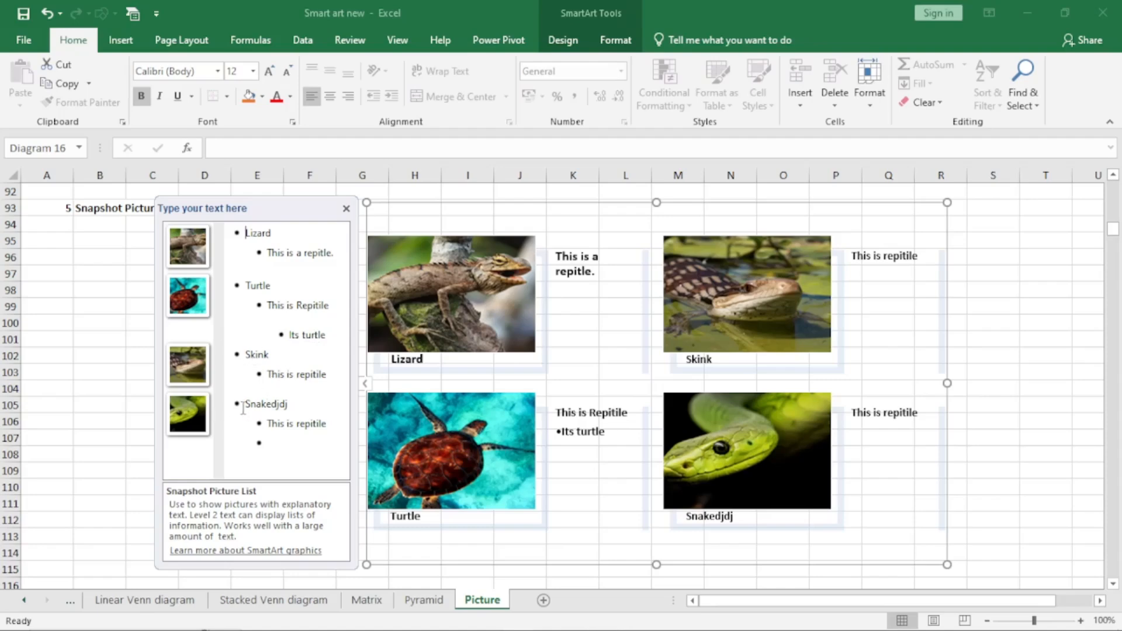
left_click(278, 442)
key("shift+Tab")
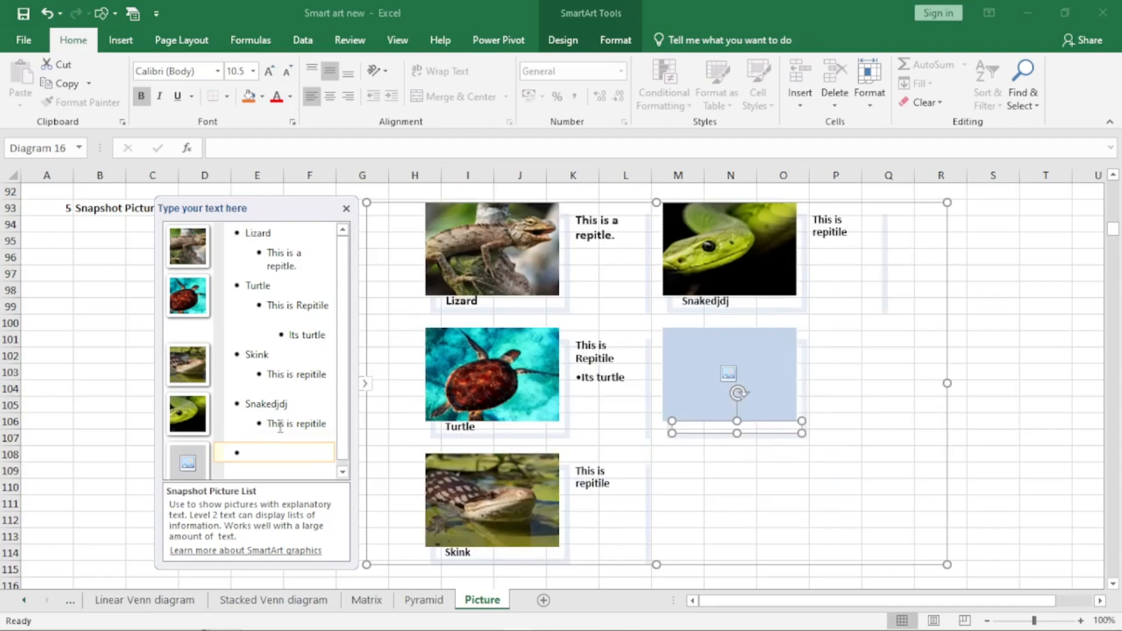
Start inserting a picture from a file for the new snapshot item and open the "Pics used for smartart graphic" folder.
left_click(188, 462)
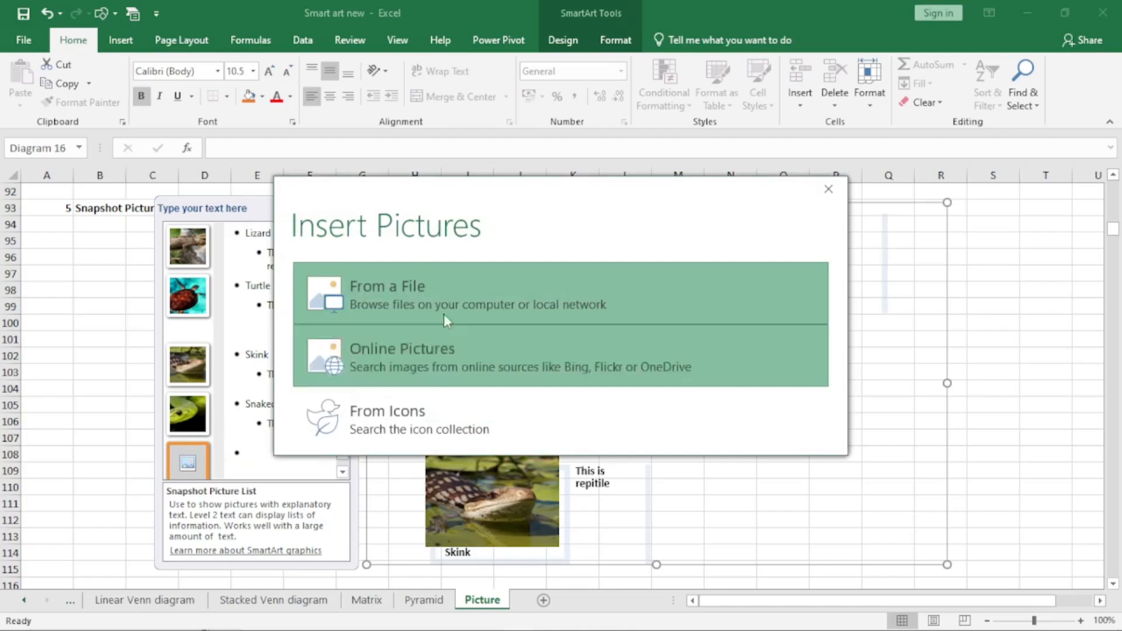
left_click(471, 297)
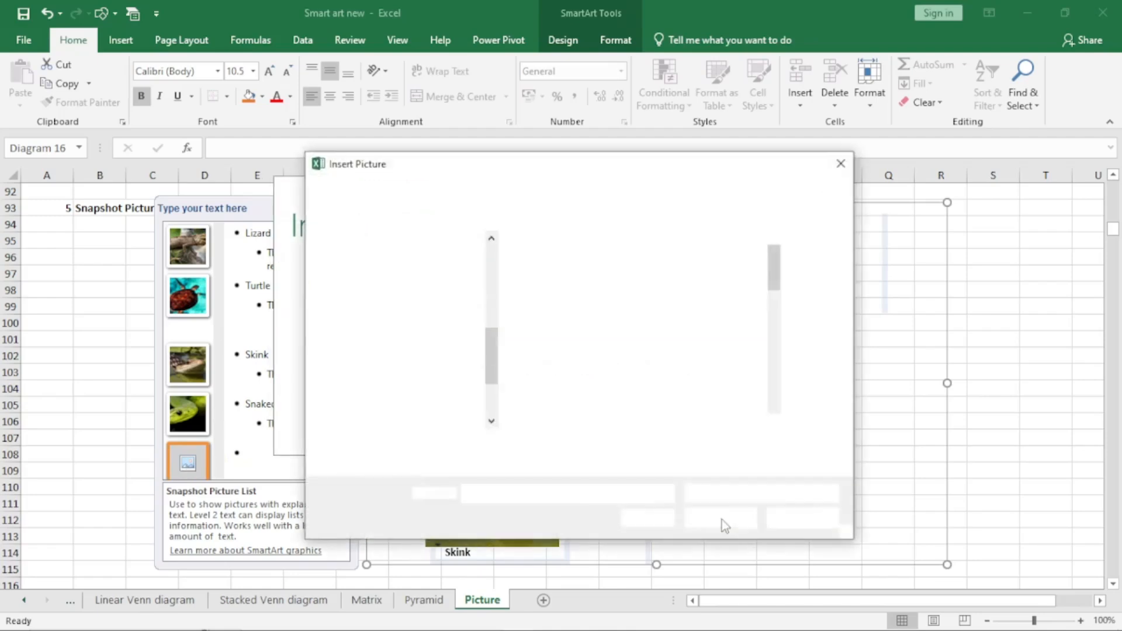
double_click(646, 316)
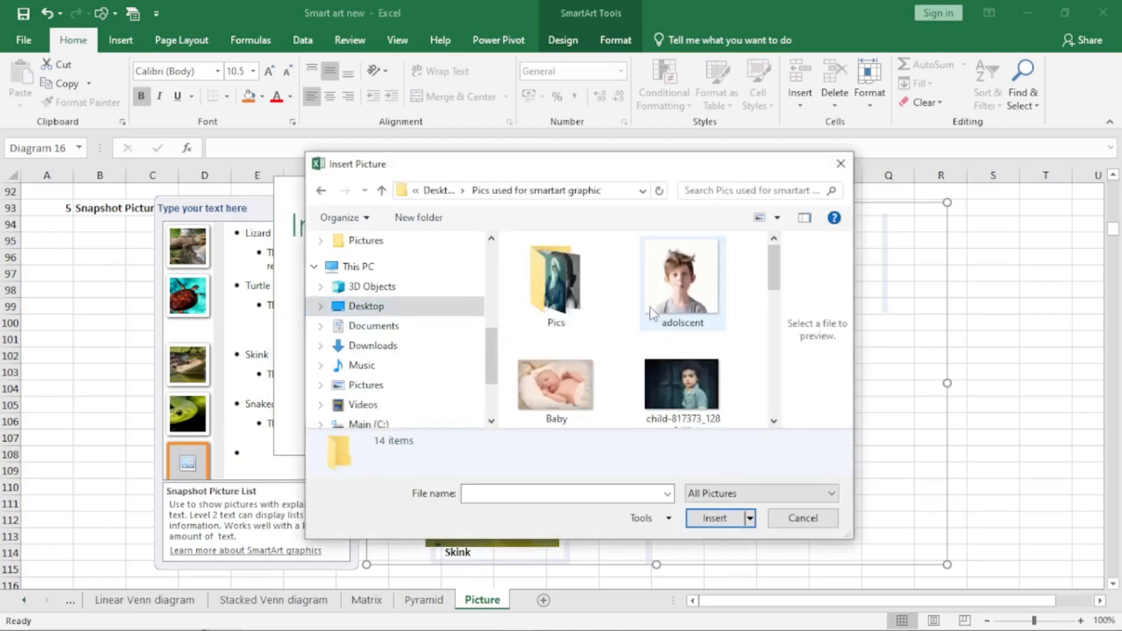
scroll(571, 373, "down", 1)
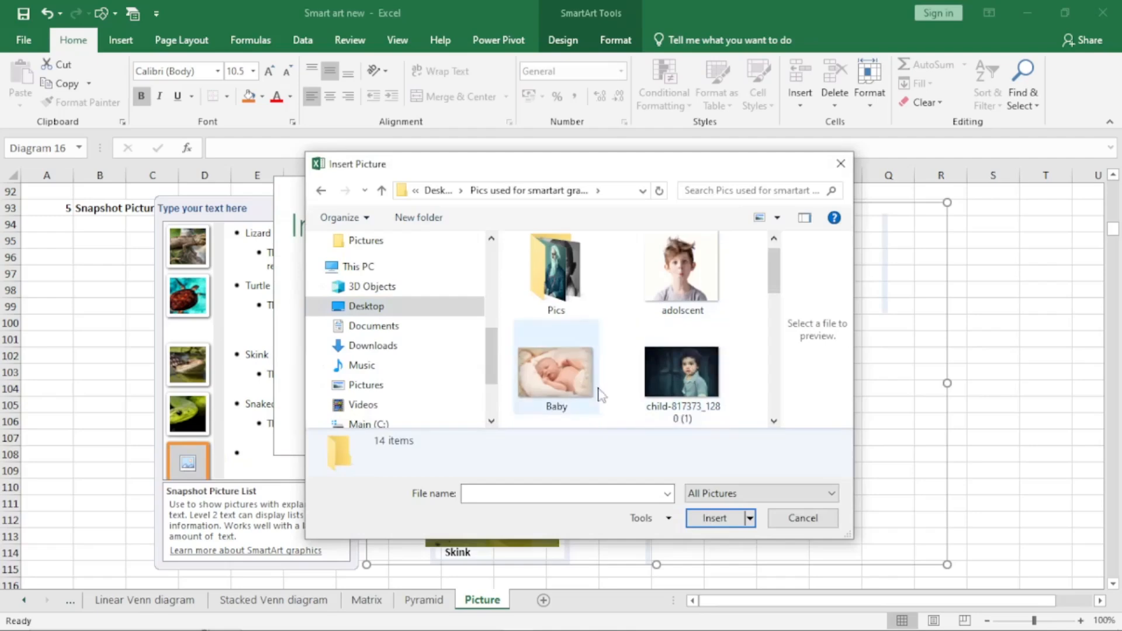
left_click(569, 286)
double_click(570, 287)
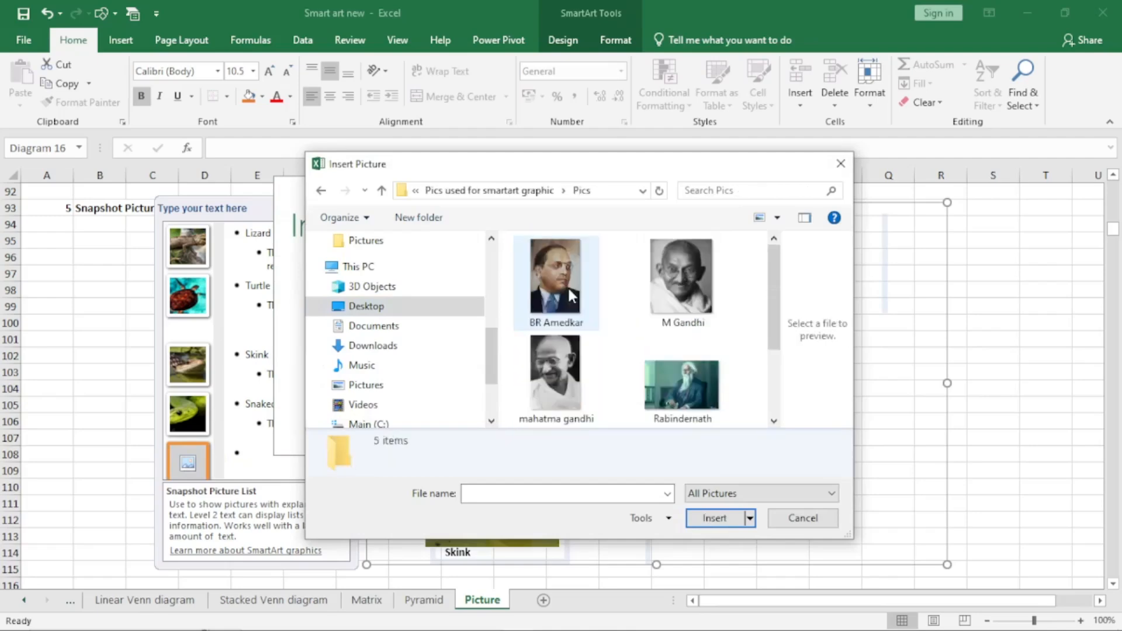
scroll(676, 374, "down", 3)
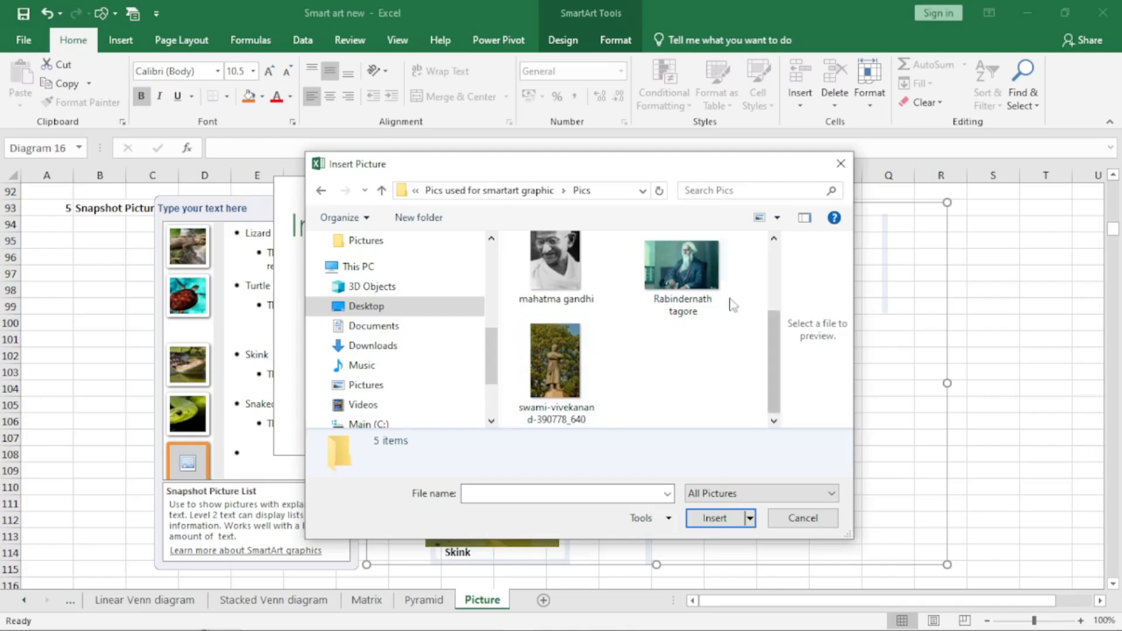
left_click(321, 190)
Insert the adolscent picture into the new item of the Snapshot Picture List.
left_click(671, 296)
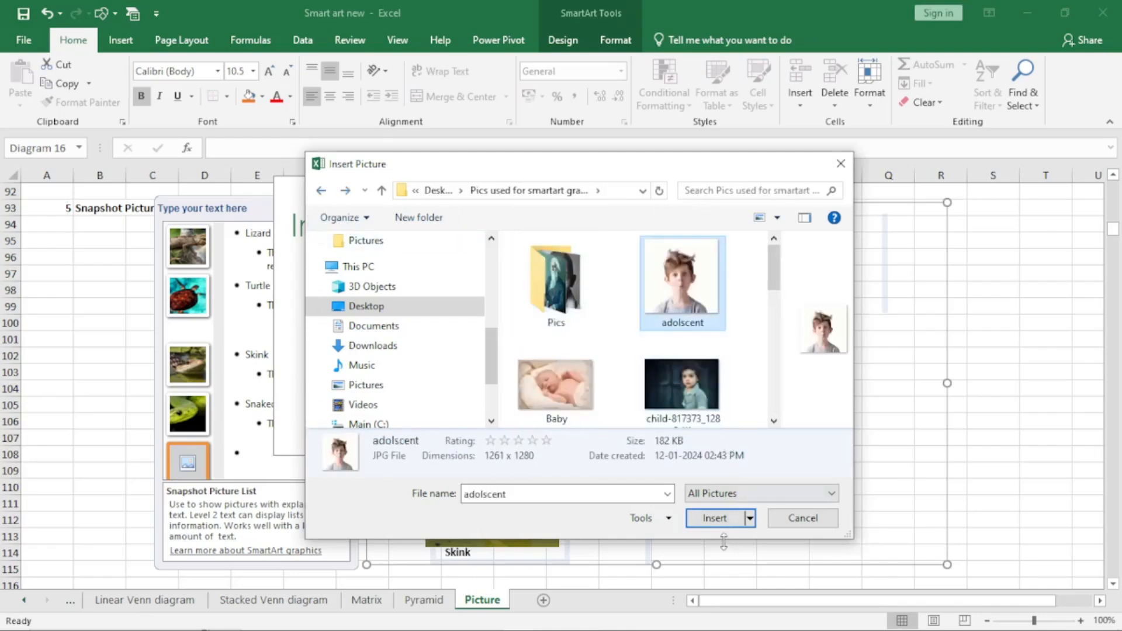
left_click(715, 518)
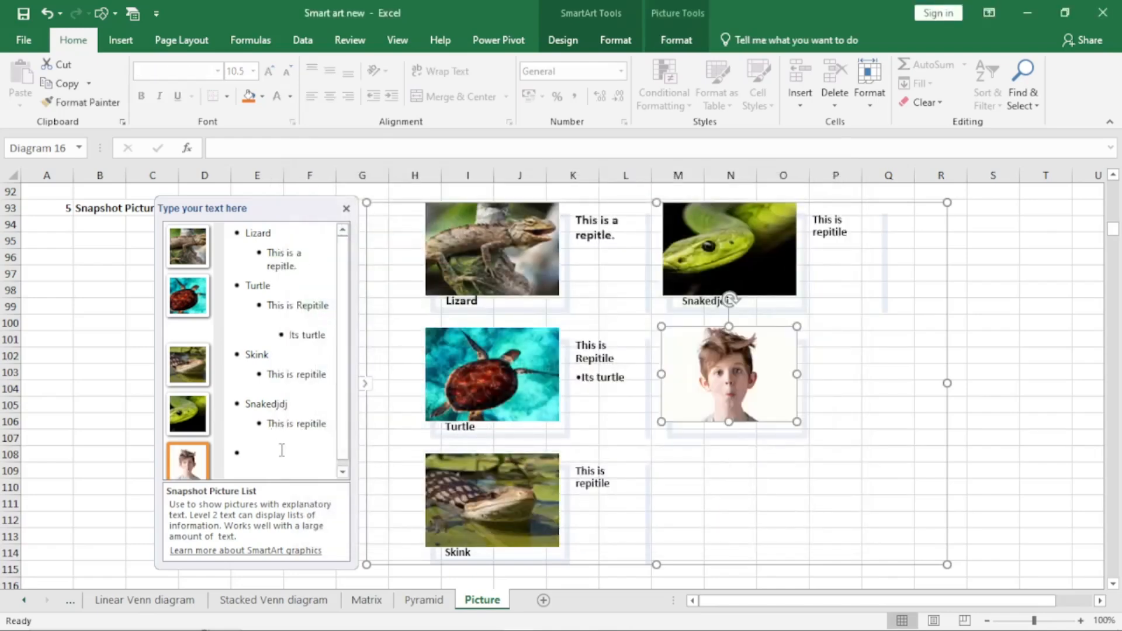
Caption the new snapshot item with the person's first name and add the sub-bullet "He is a student" beneath it.
left_click(263, 457)
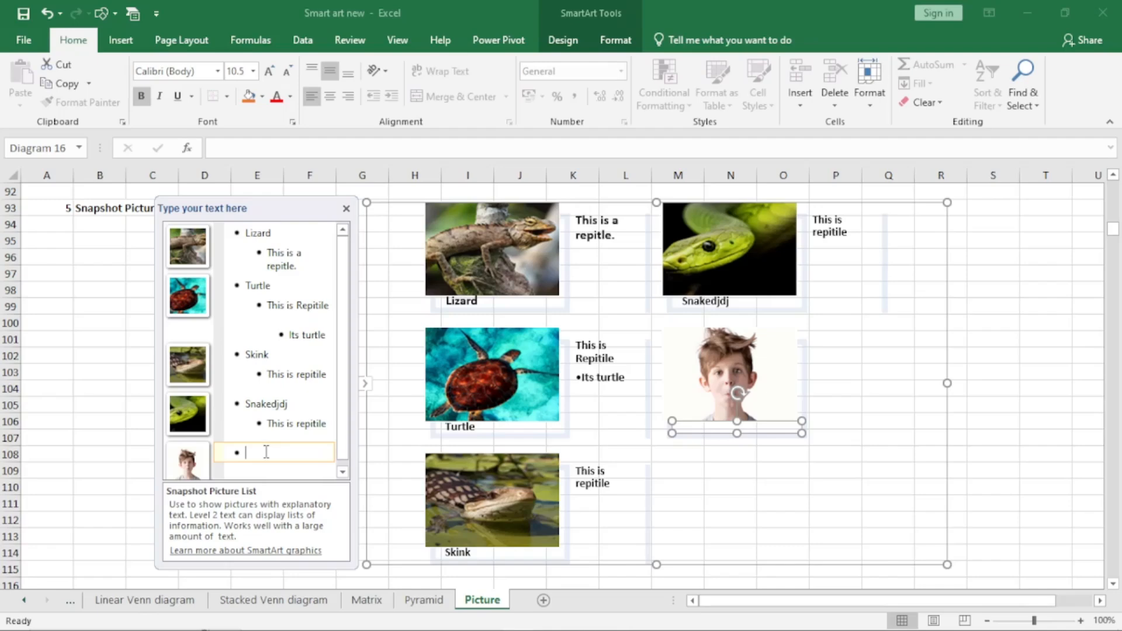
type("Amit")
key("Return")
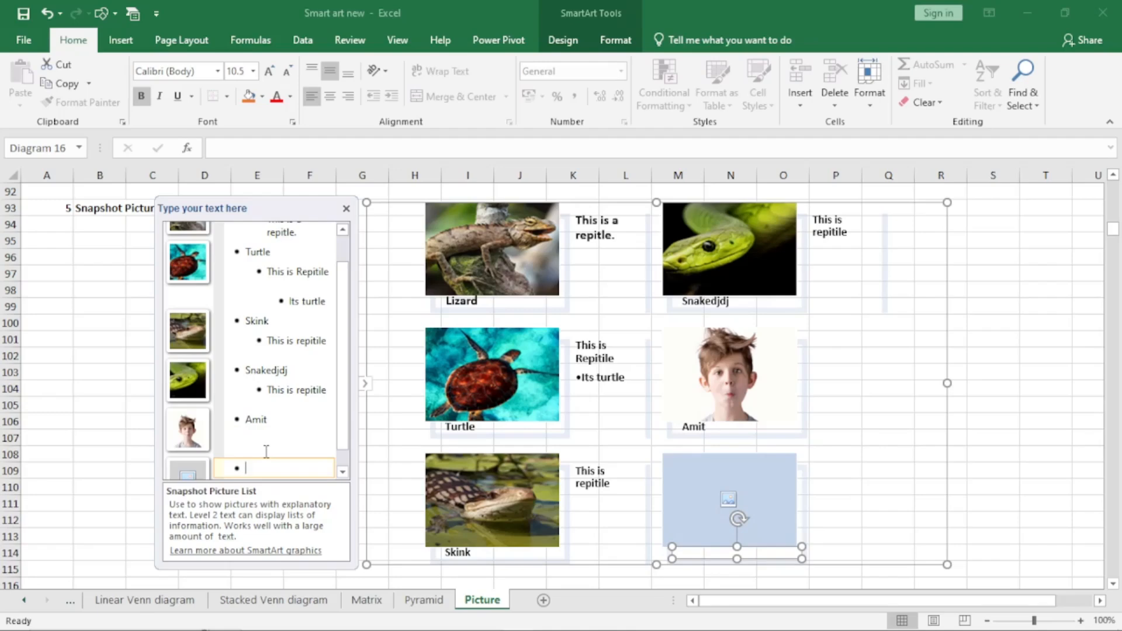
key("Tab")
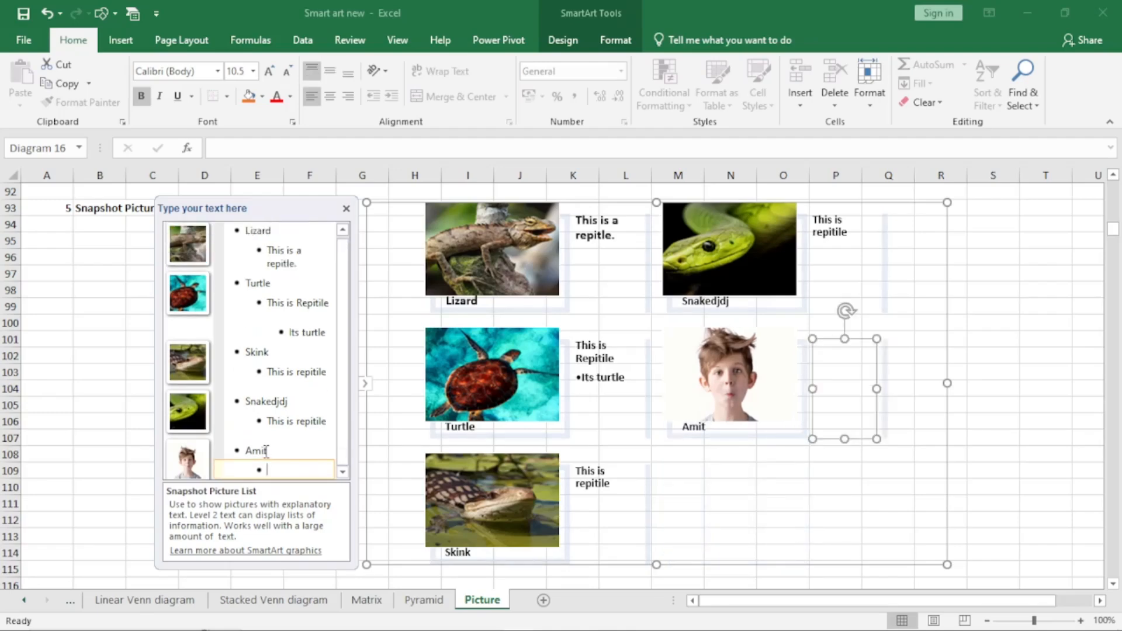
type("He is a student")
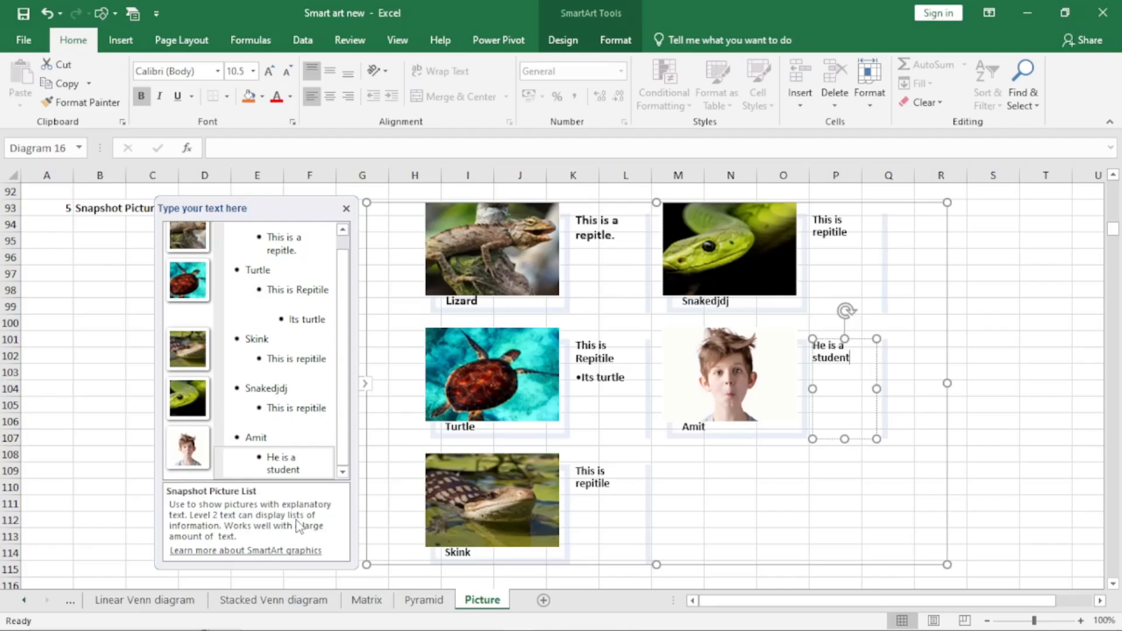
Review the description bullets of the Lizard, Turtle and Skink items in the snapshot list's text pane, and close the pane.
left_click(310, 241)
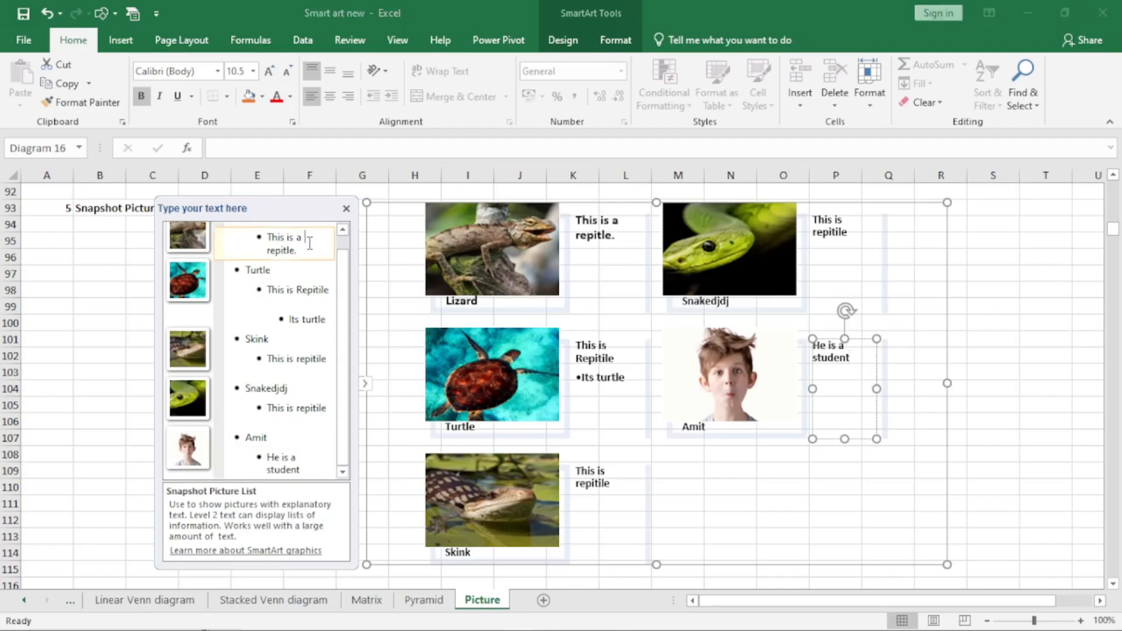
left_click(332, 292)
left_click(330, 359)
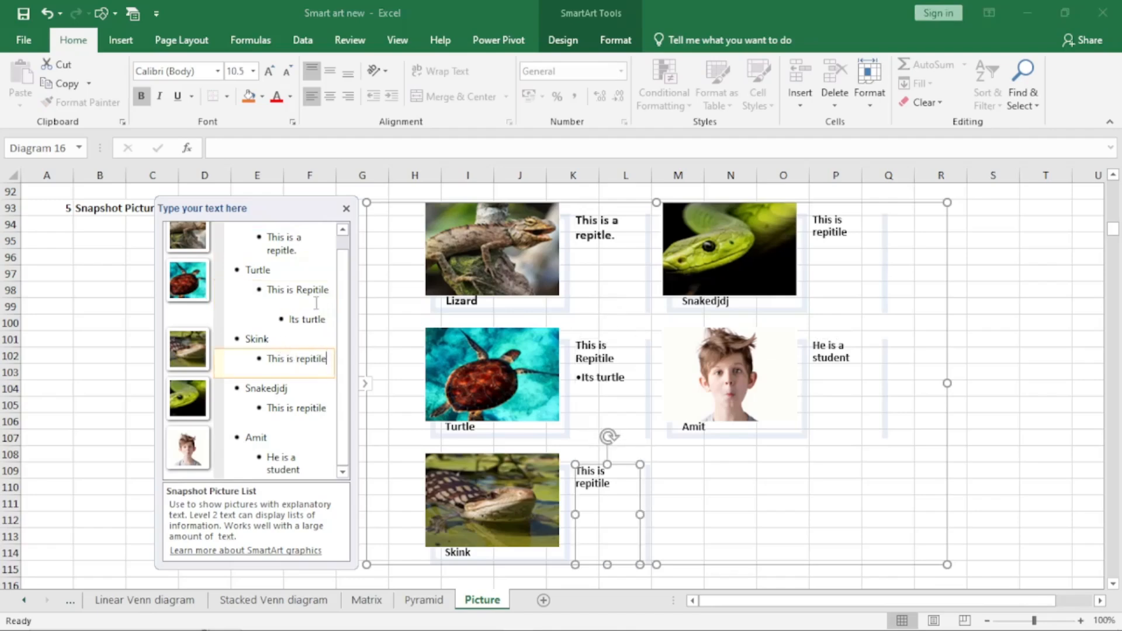
left_click(329, 290)
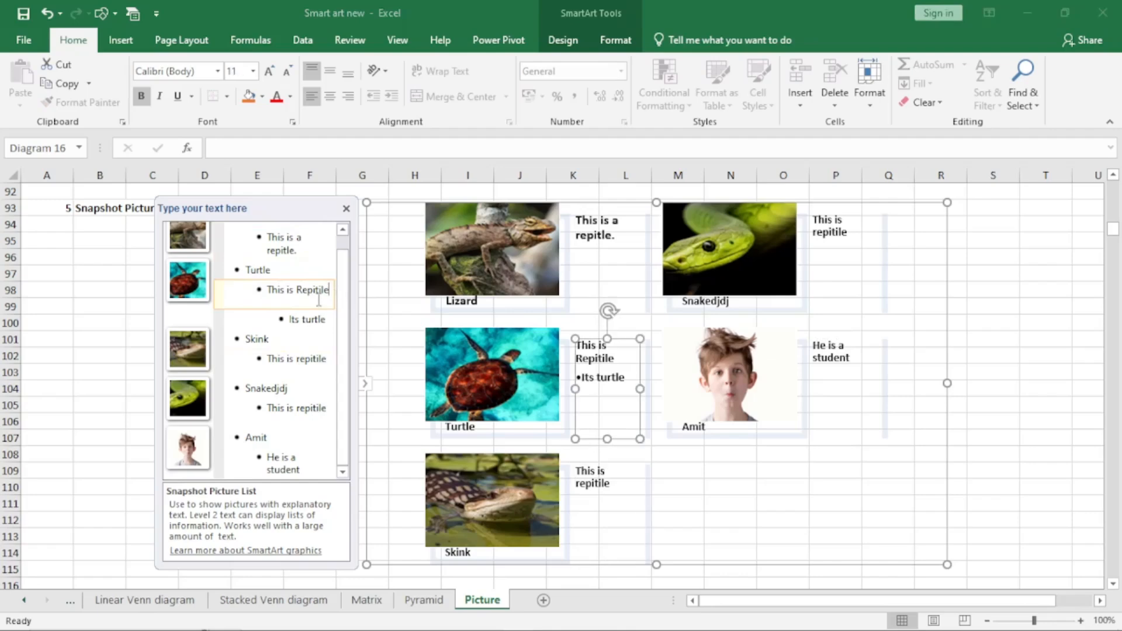
left_click(346, 209)
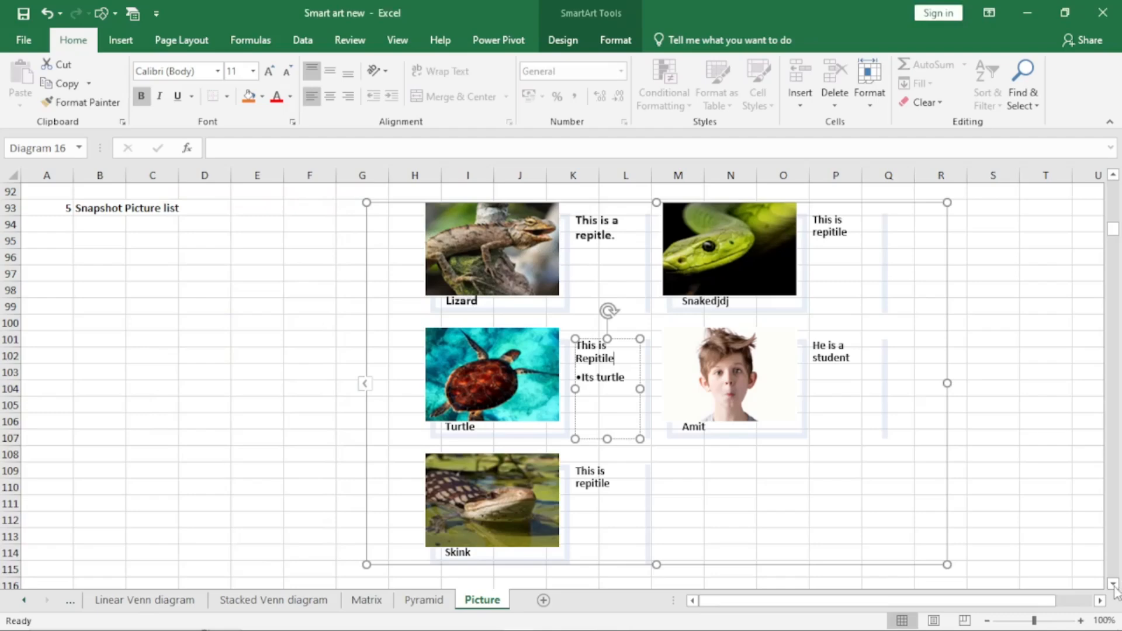
Move the existing Spiral Picture graphic away from its heading so its frame spans about columns I to R.
scroll(1115, 590, "down", 8)
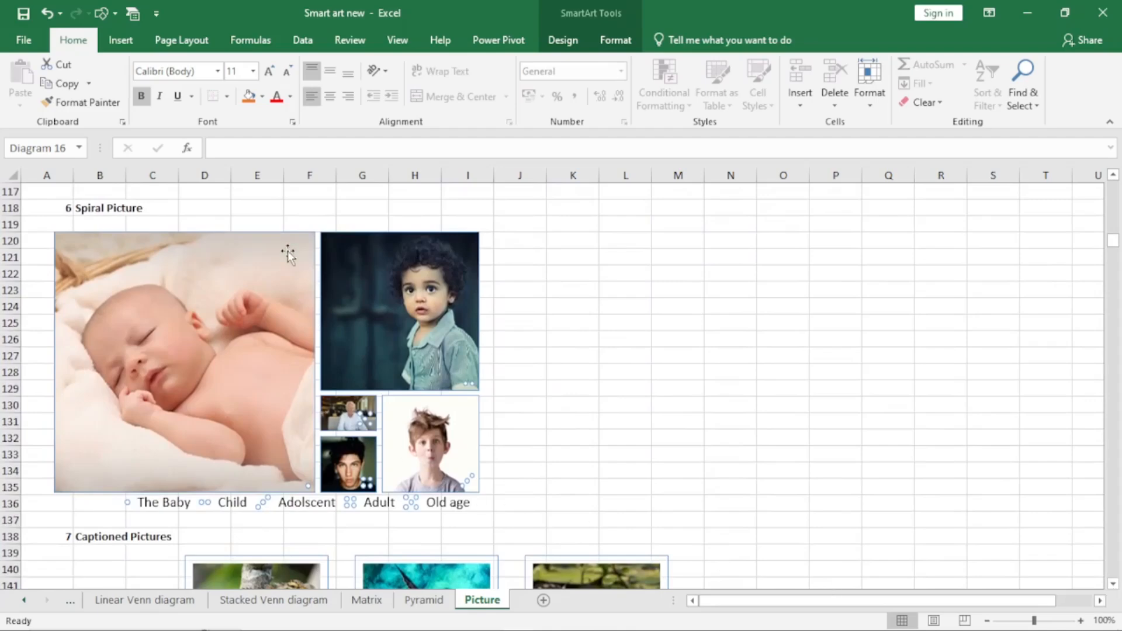
left_click_drag(289, 237, 294, 245)
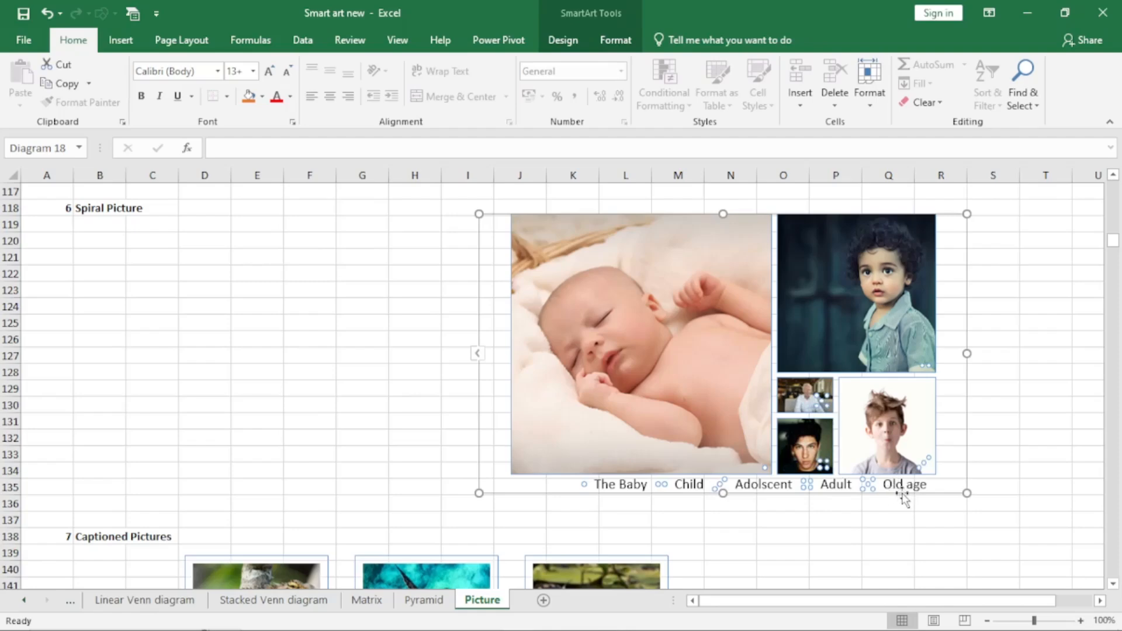
Review the Spiral Picture's captions in its text pane and try to add a sixth item after Old age.
left_click(478, 355)
left_click(415, 246)
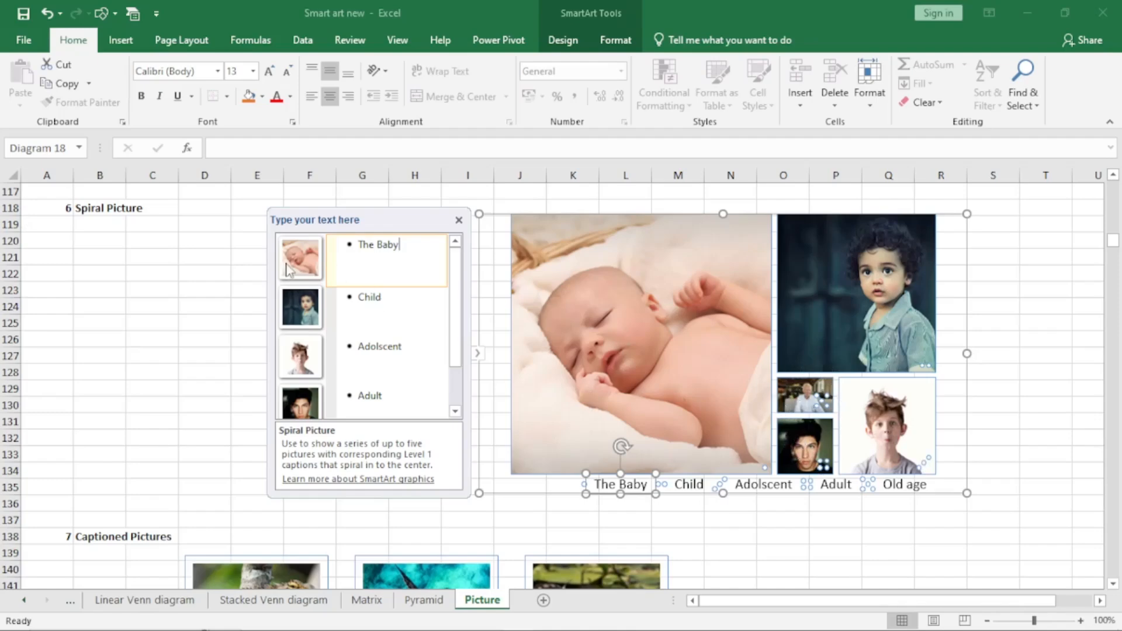
scroll(454, 332, "down", 1)
scroll(458, 281, "up", 1)
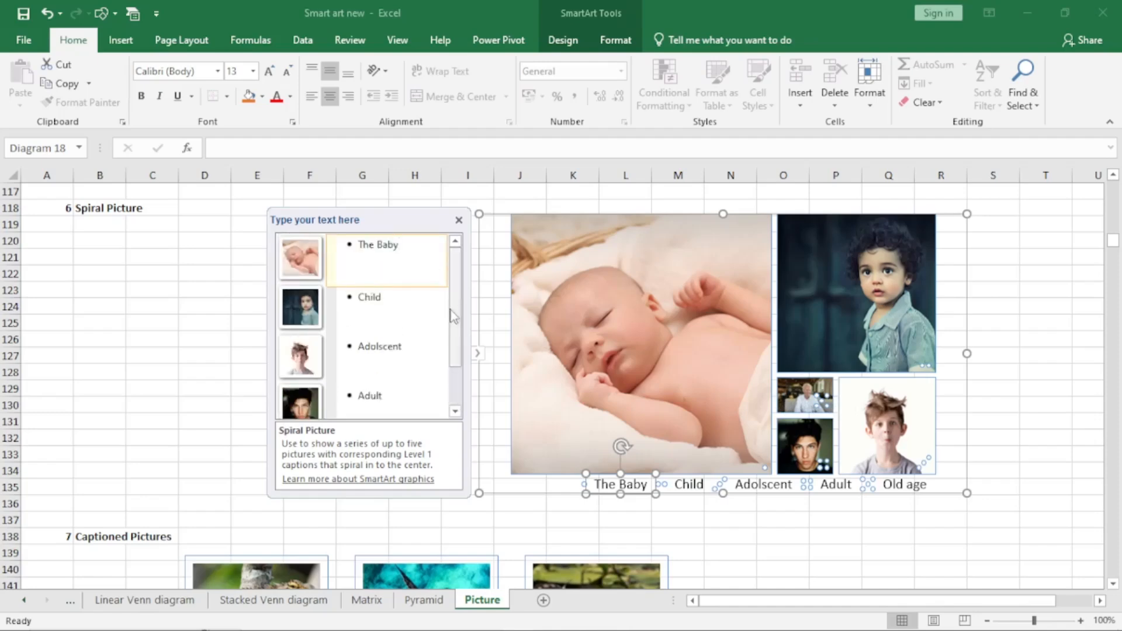
scroll(466, 368, "down", 1)
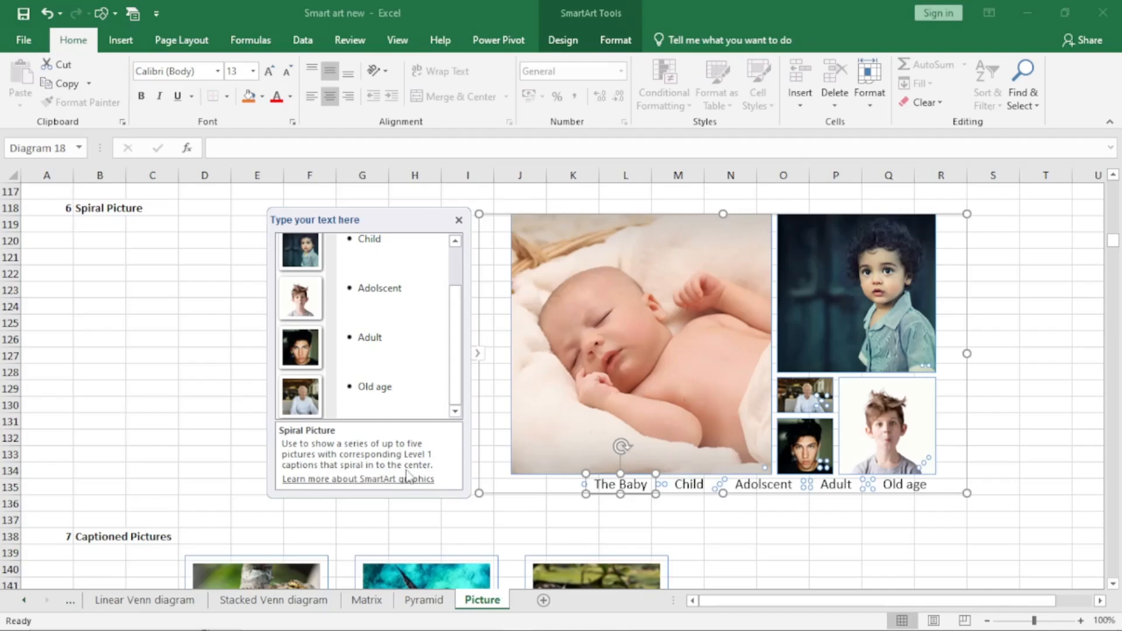
left_click(406, 387)
key("Return")
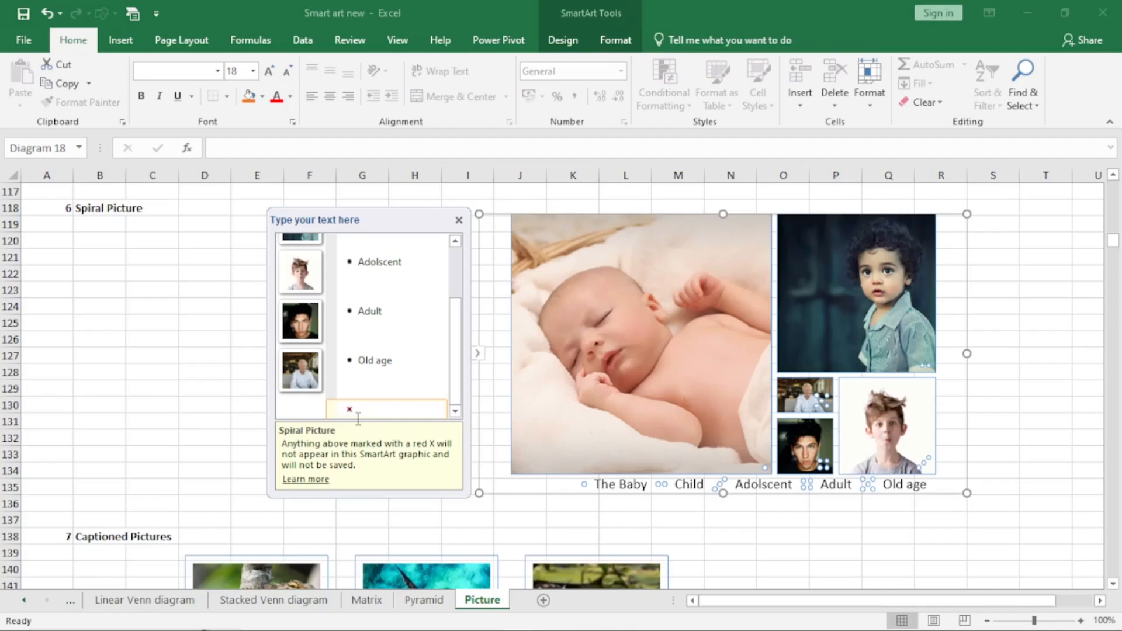
left_click(459, 220)
Move the completed Spiral Picture graphic farther right to about columns K to T and select cell F123.
left_click_drag(964, 213, 1050, 205)
left_click(293, 293)
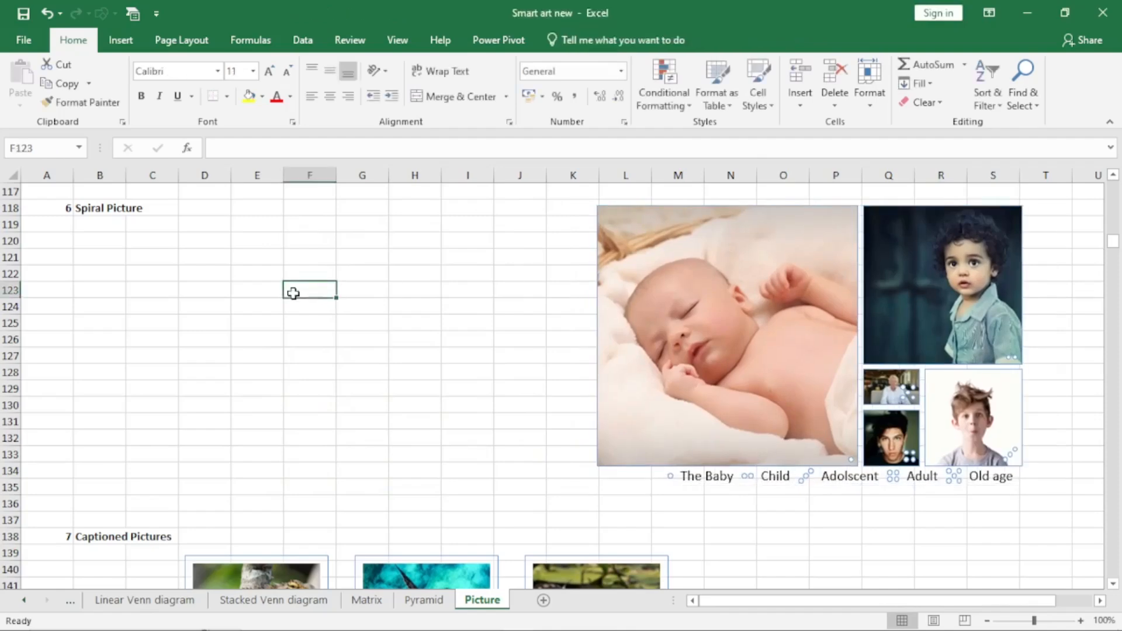
Insert an empty Spiral Picture SmartArt graphic and place it under the Spiral Picture heading, spanning about columns B to I.
left_click(119, 42)
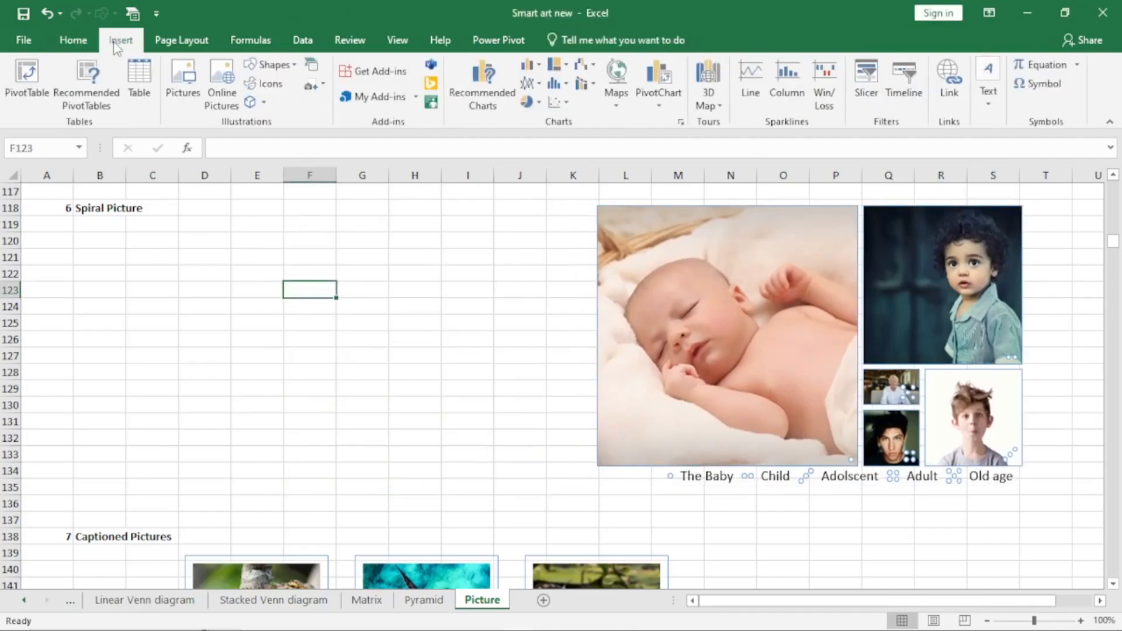
left_click(314, 71)
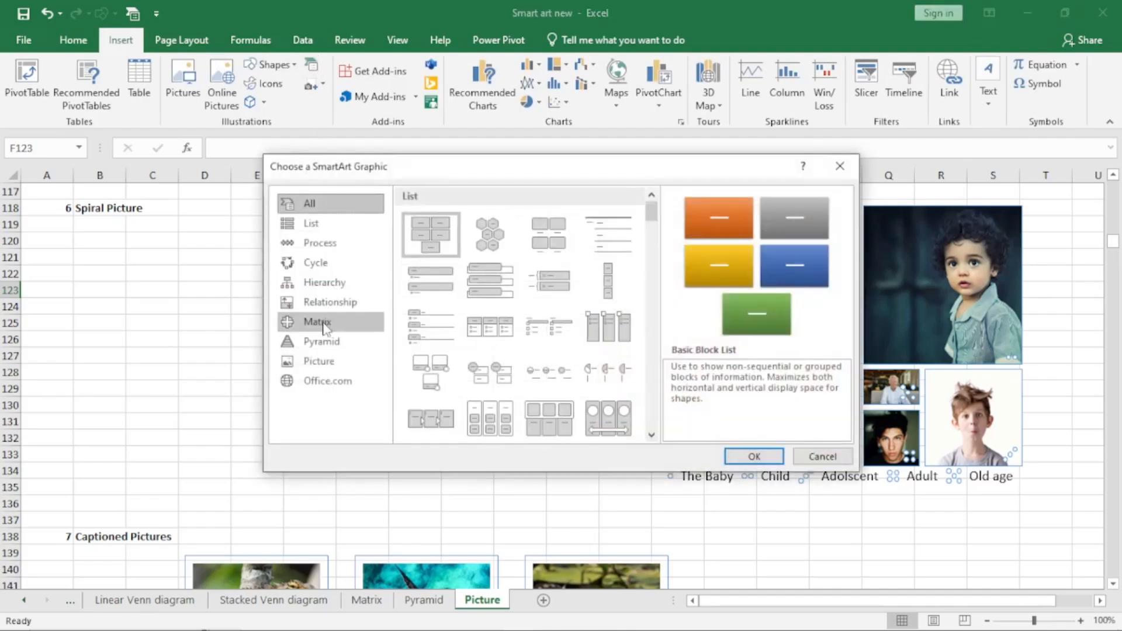
left_click(329, 363)
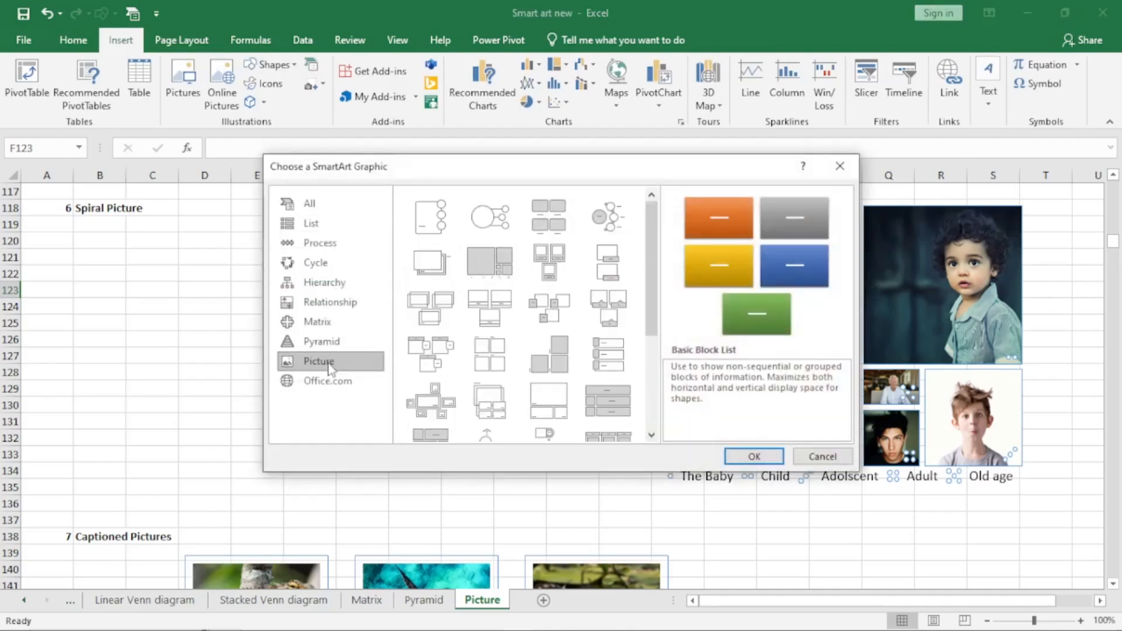
left_click(439, 273)
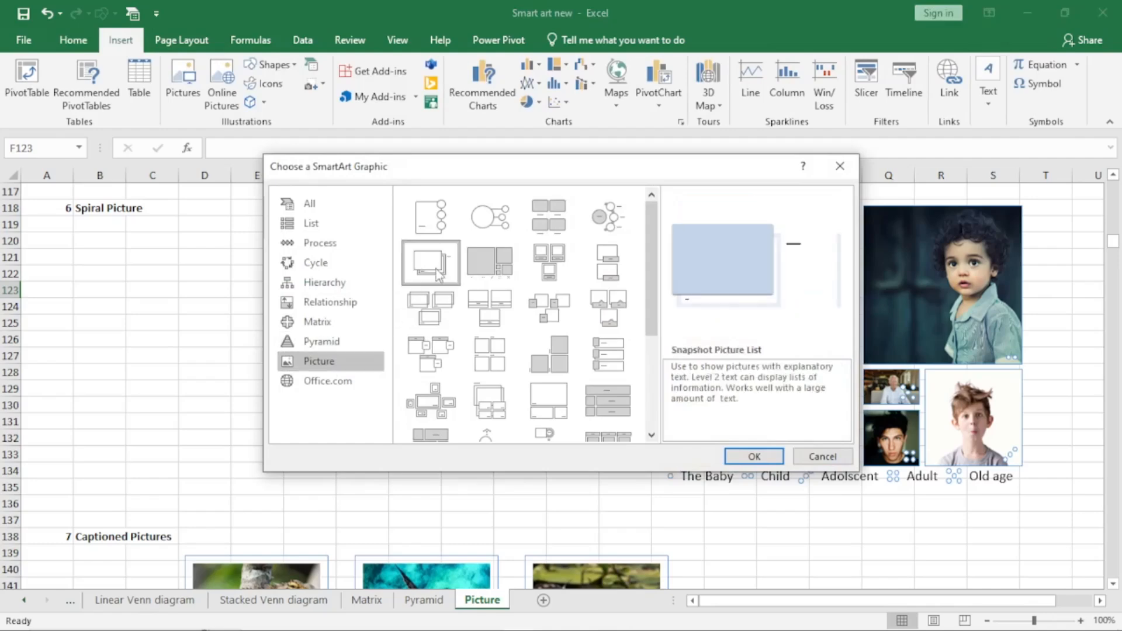
left_click(483, 270)
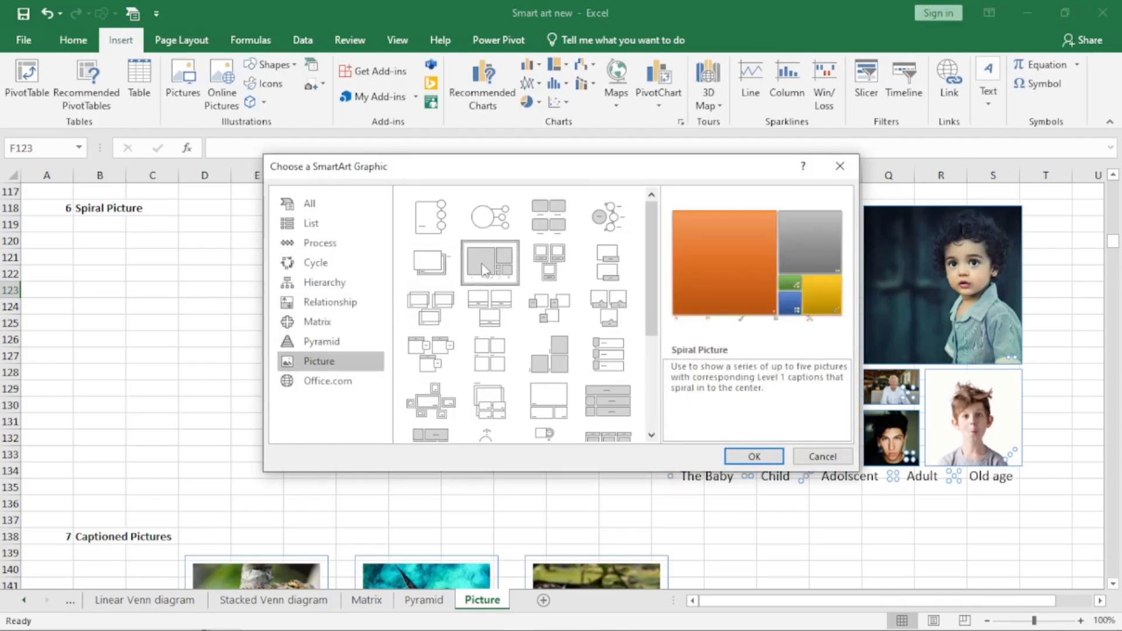
left_click(777, 457)
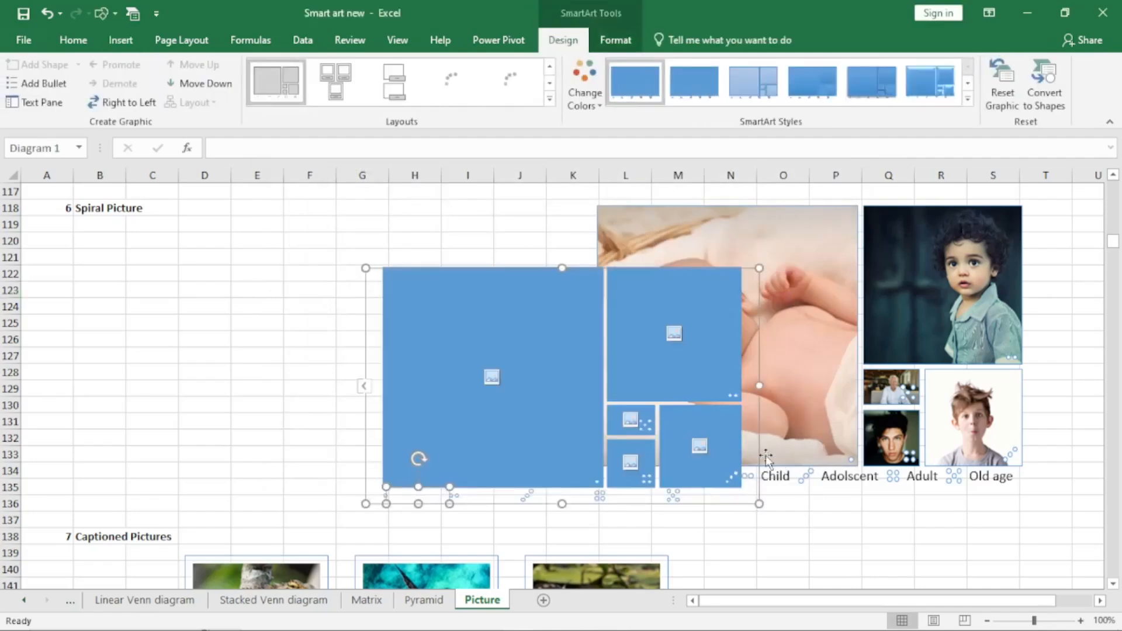
left_click_drag(535, 268, 260, 218)
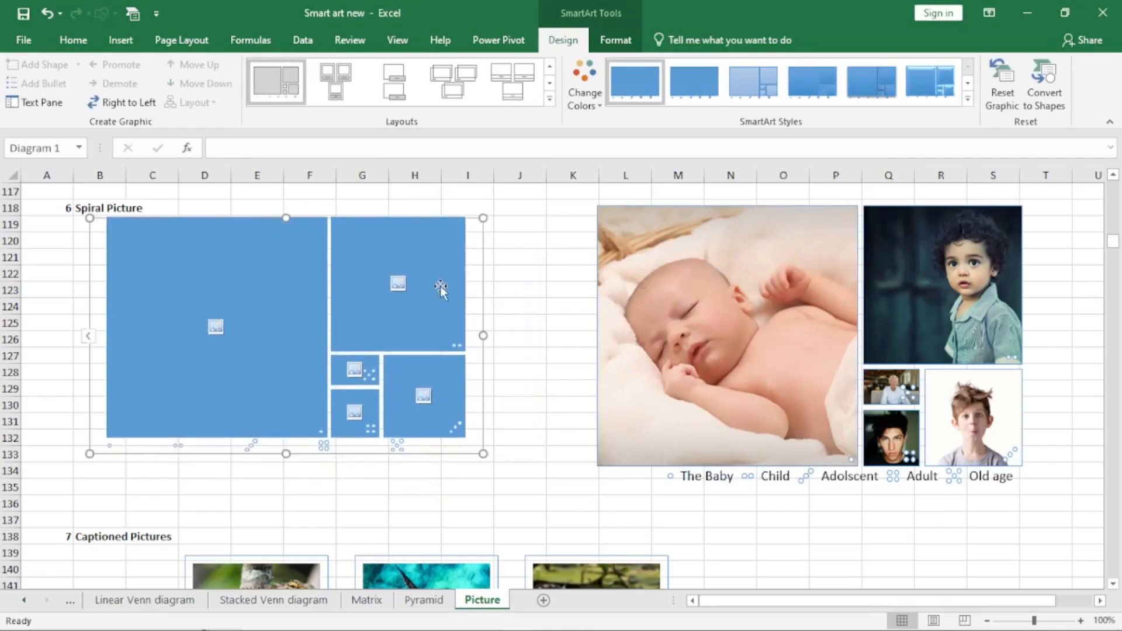
Insert the Baby picture from file into the first item of the new Spiral Picture graphic.
left_click(89, 337)
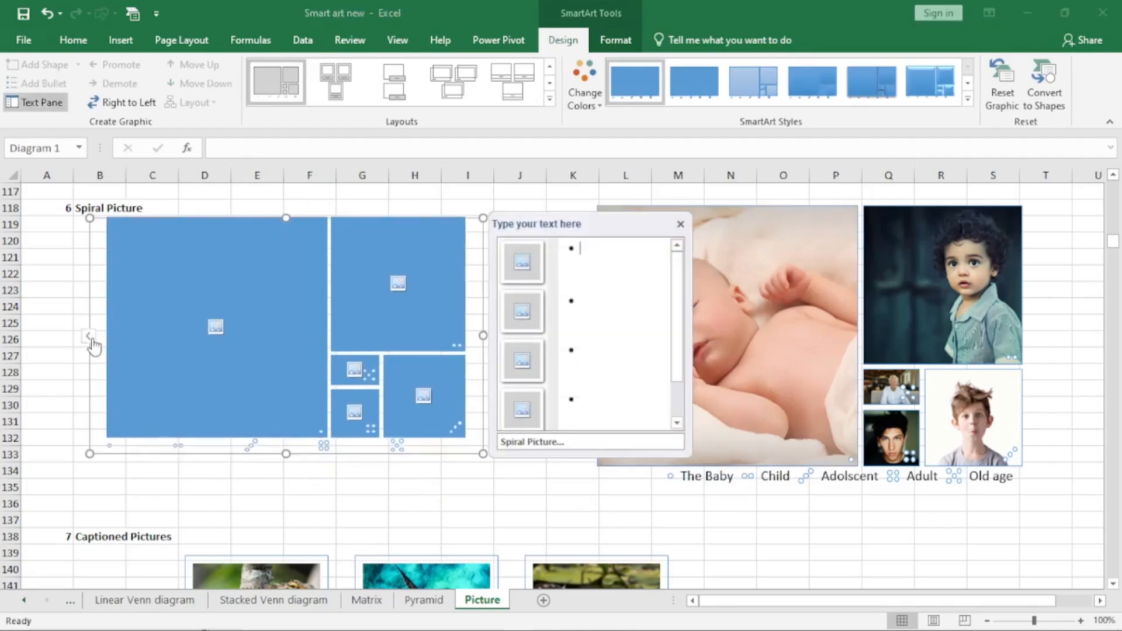
left_click(526, 264)
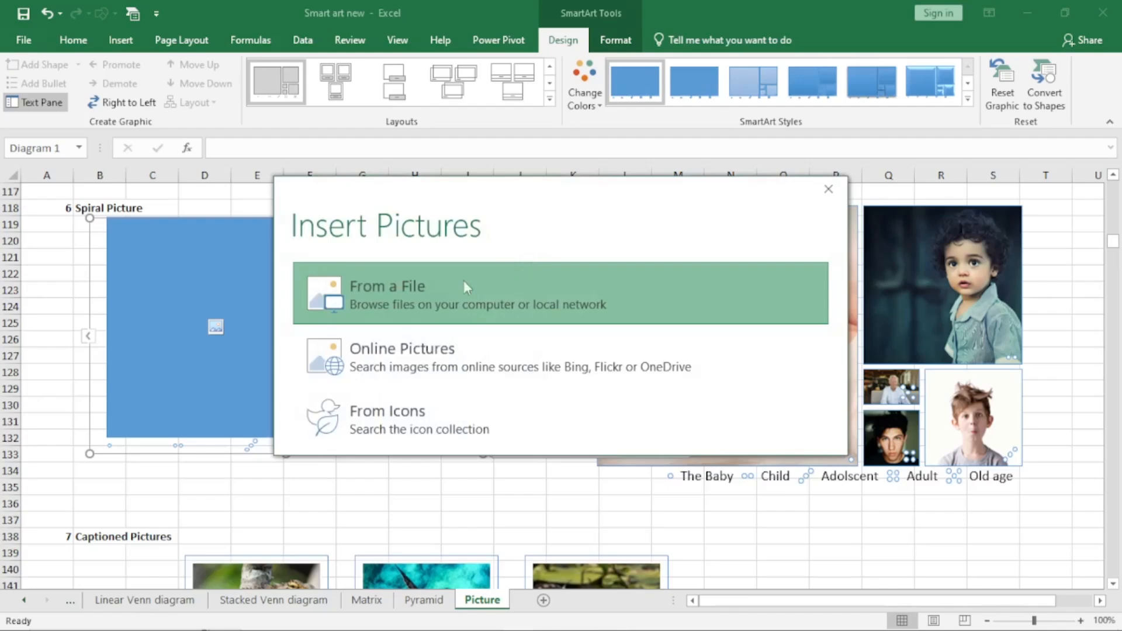
left_click(425, 300)
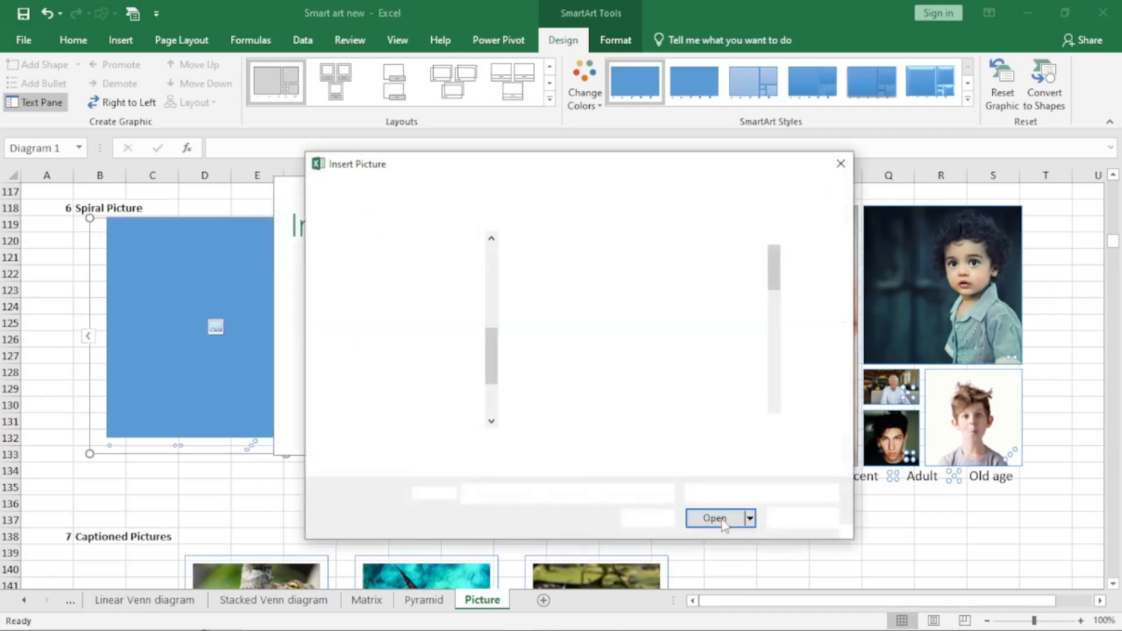
mouse_move(775, 275)
left_mouse_down()
mouse_move(784, 367)
mouse_move(774, 295)
left_mouse_up()
left_click(555, 309)
left_click(720, 520)
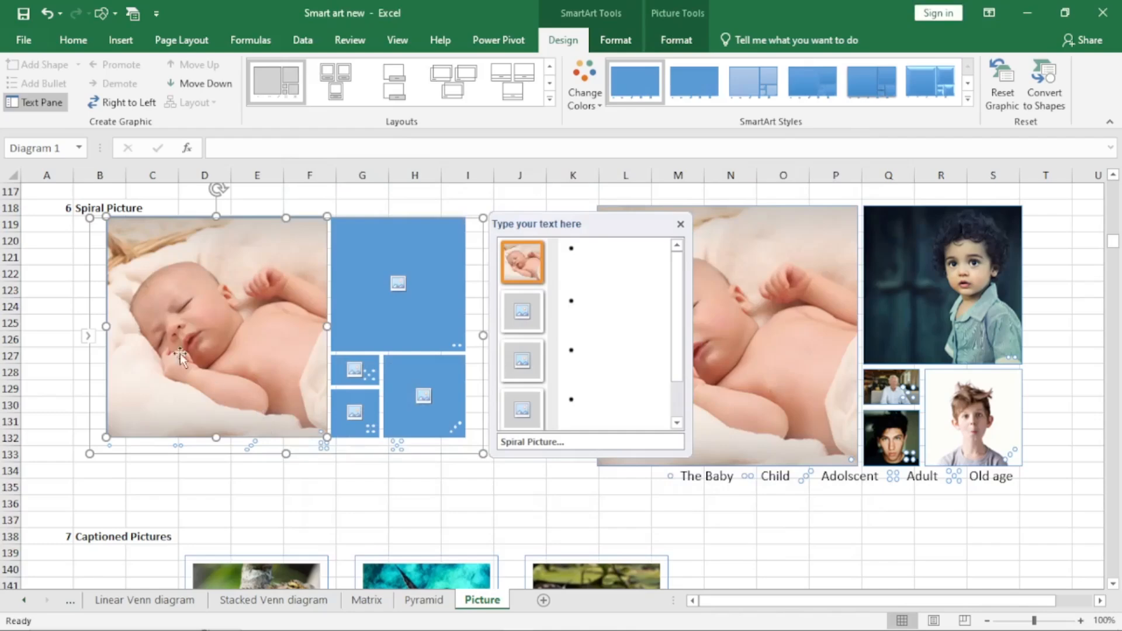
Caption the first item of the new Spiral Picture graphic "Baby".
left_click(595, 245)
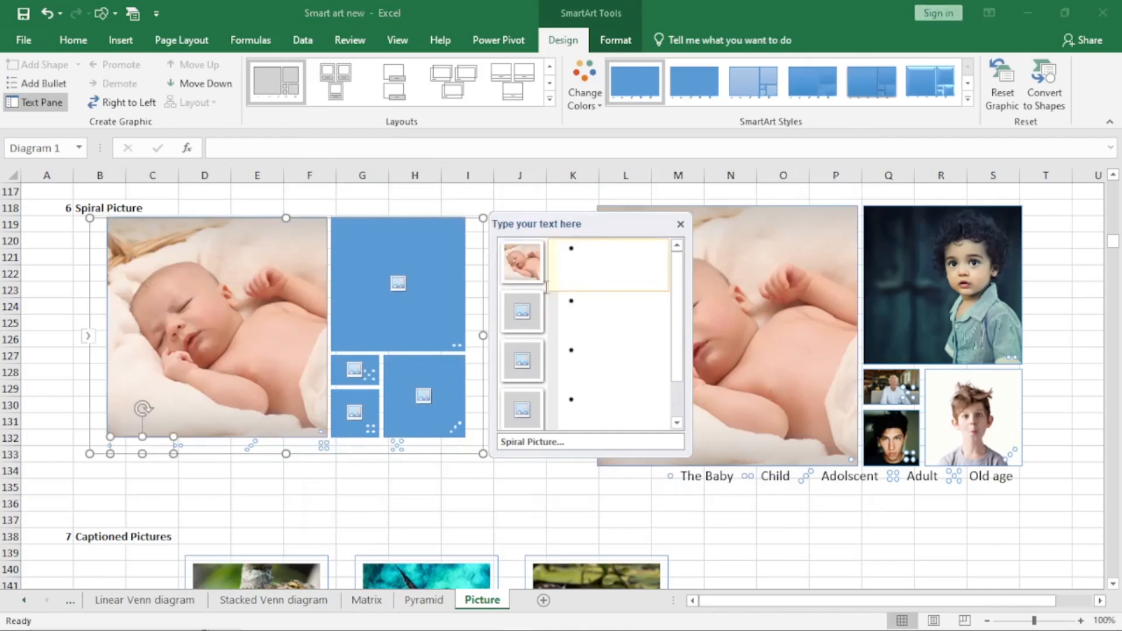
type("B")
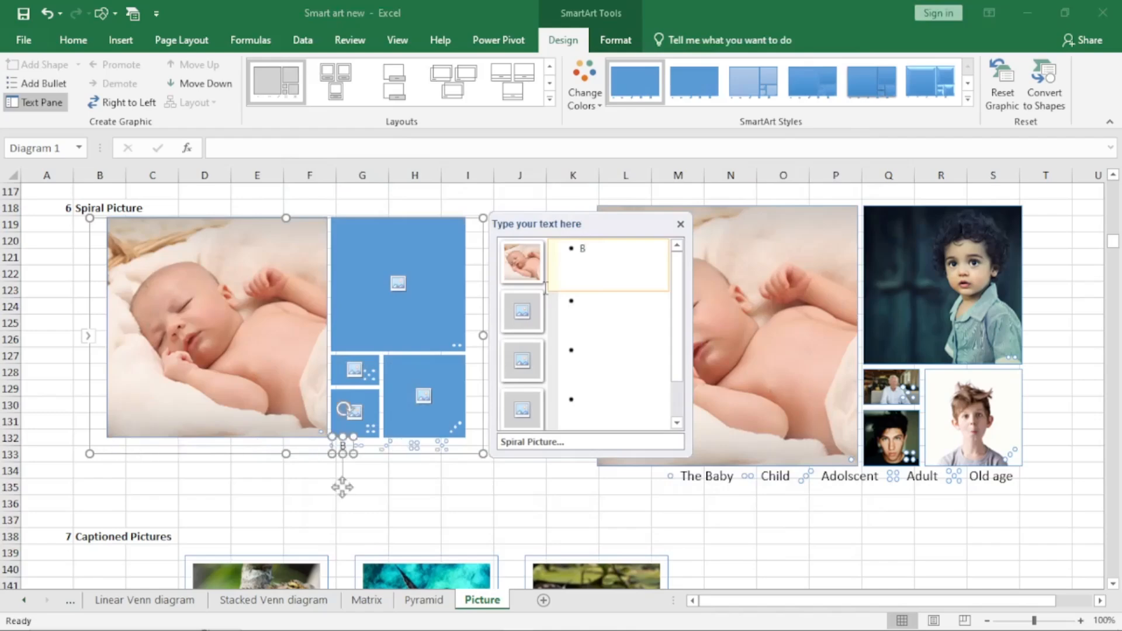
type("aby")
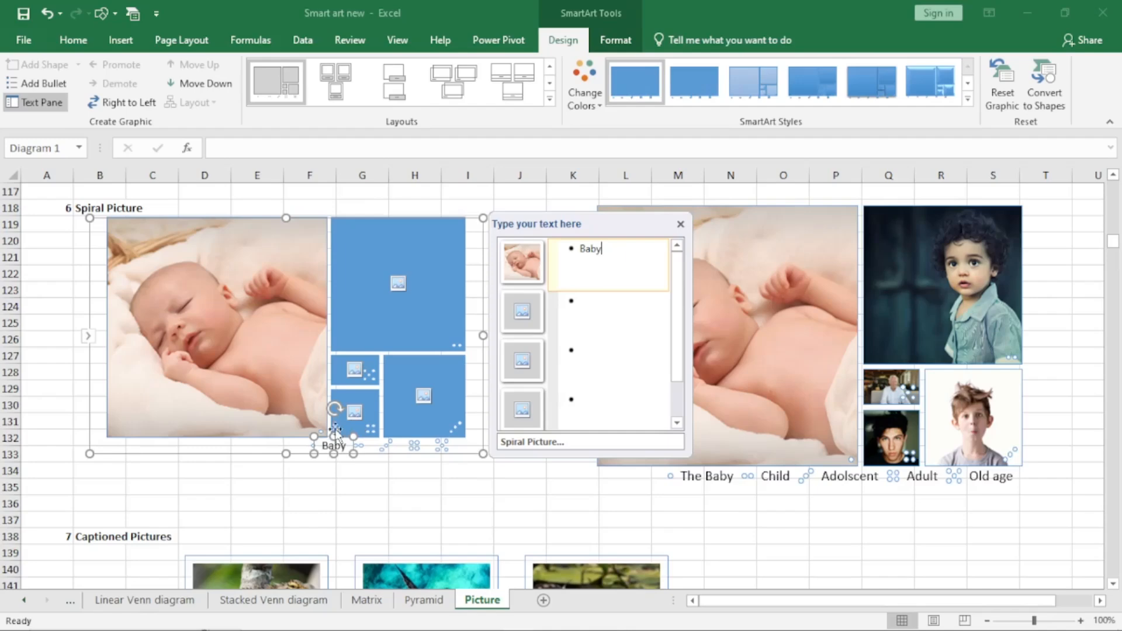
Insert child-817373_1280 (1) from the "Pics used for smartart graphic" folder into the second spiral item and caption it "Child".
left_click(525, 314)
left_click(438, 318)
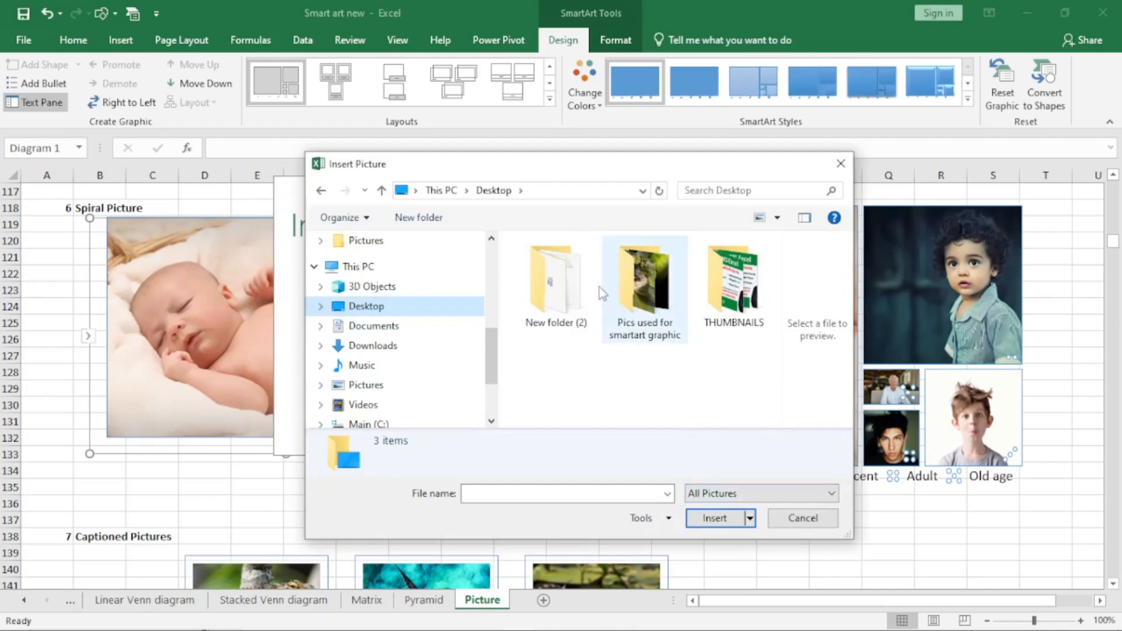
double_click(638, 314)
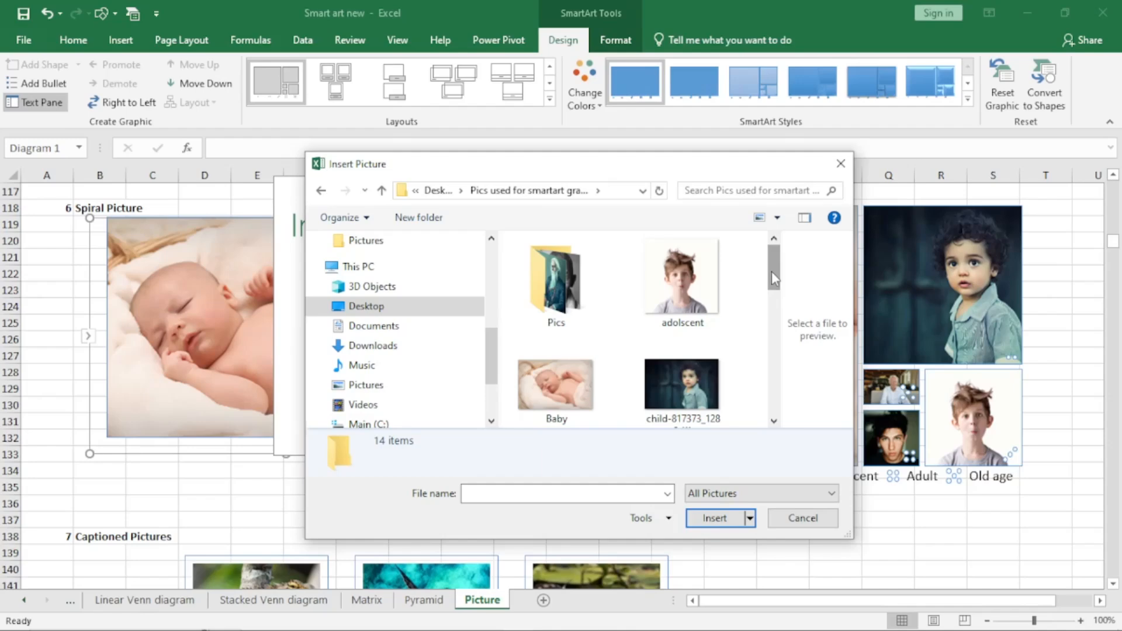
left_click(700, 393)
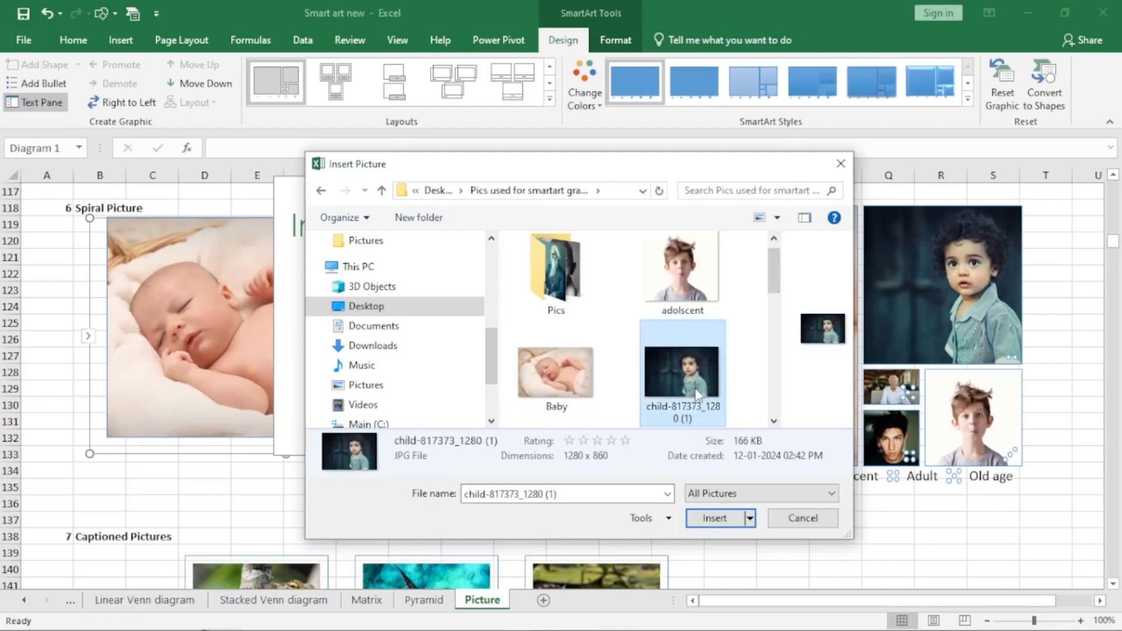
left_click(715, 518)
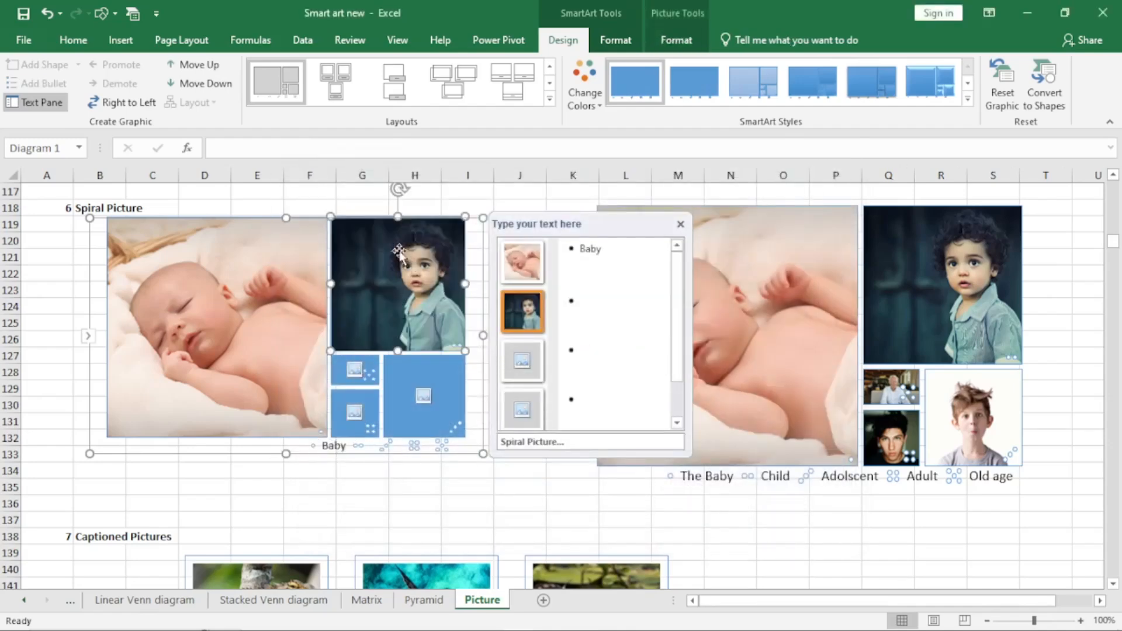
left_click(592, 302)
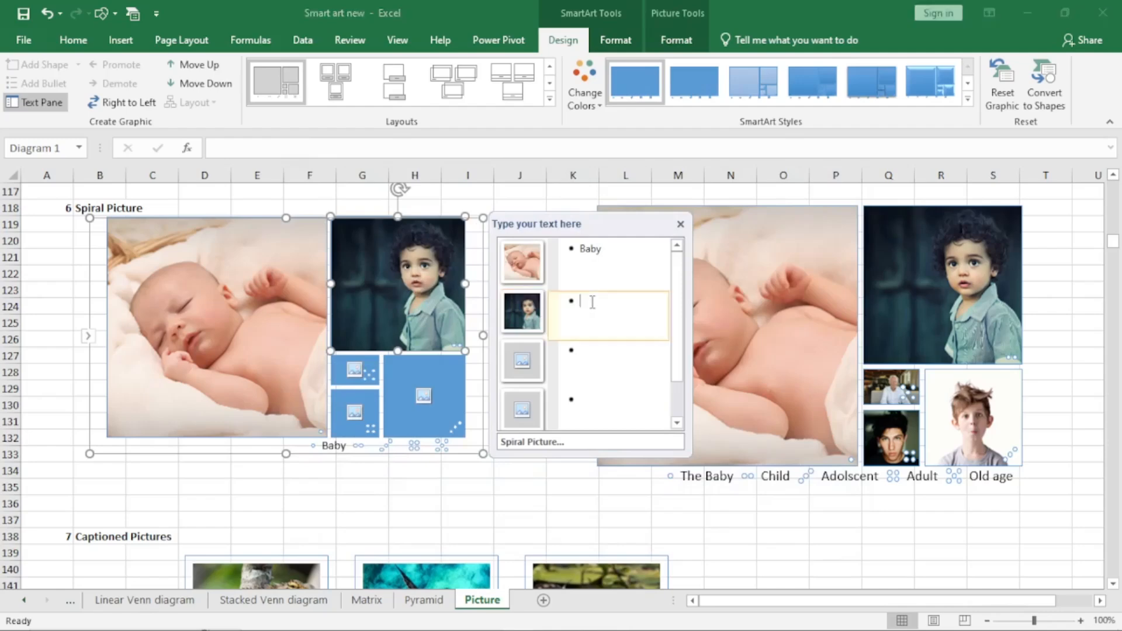
type("Child")
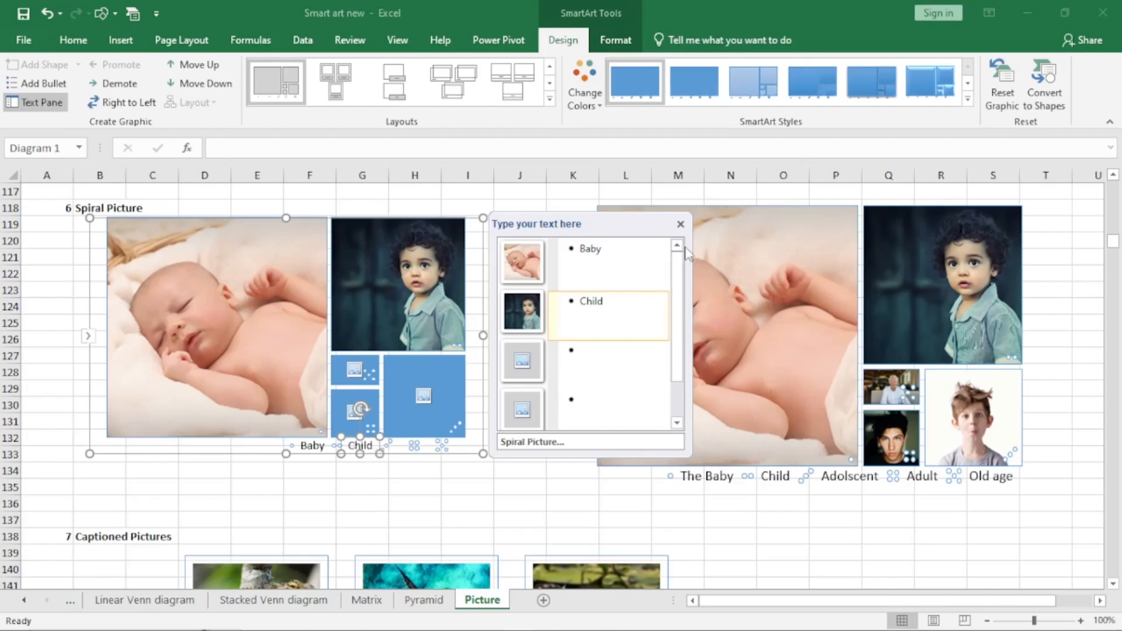
Move the Captioned Pictures SmartArt graphic to the right so it spans about columns I to T from row 138.
left_click(680, 224)
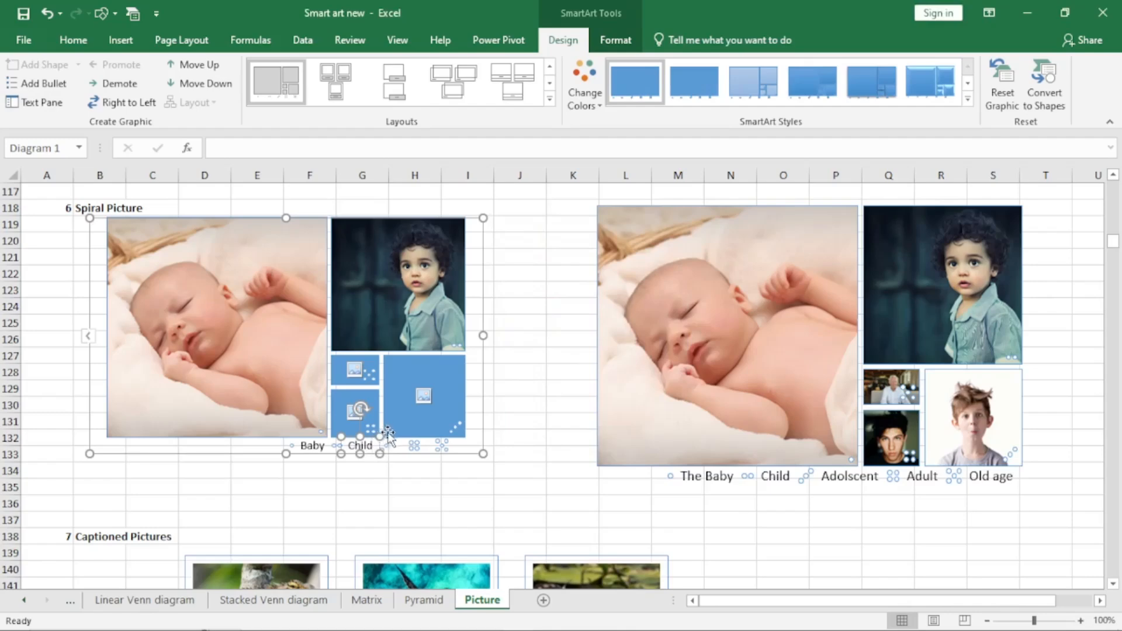
left_click(1112, 585)
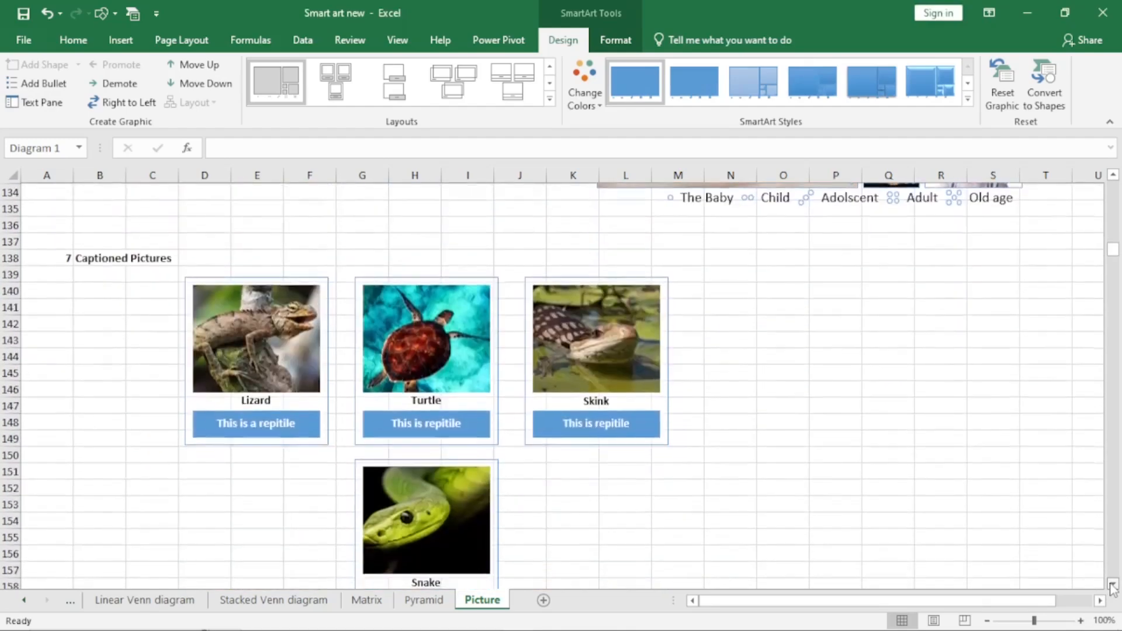
left_click(1112, 587)
left_click(1113, 586)
left_click(1113, 586)
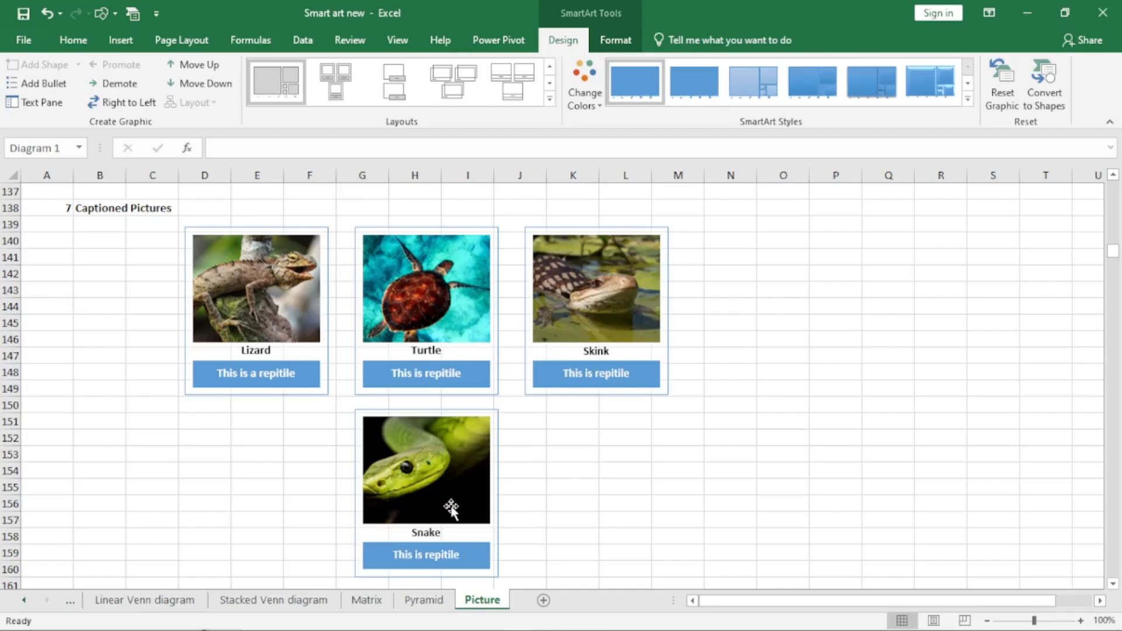
left_click(511, 234)
left_click_drag(511, 222, 857, 208)
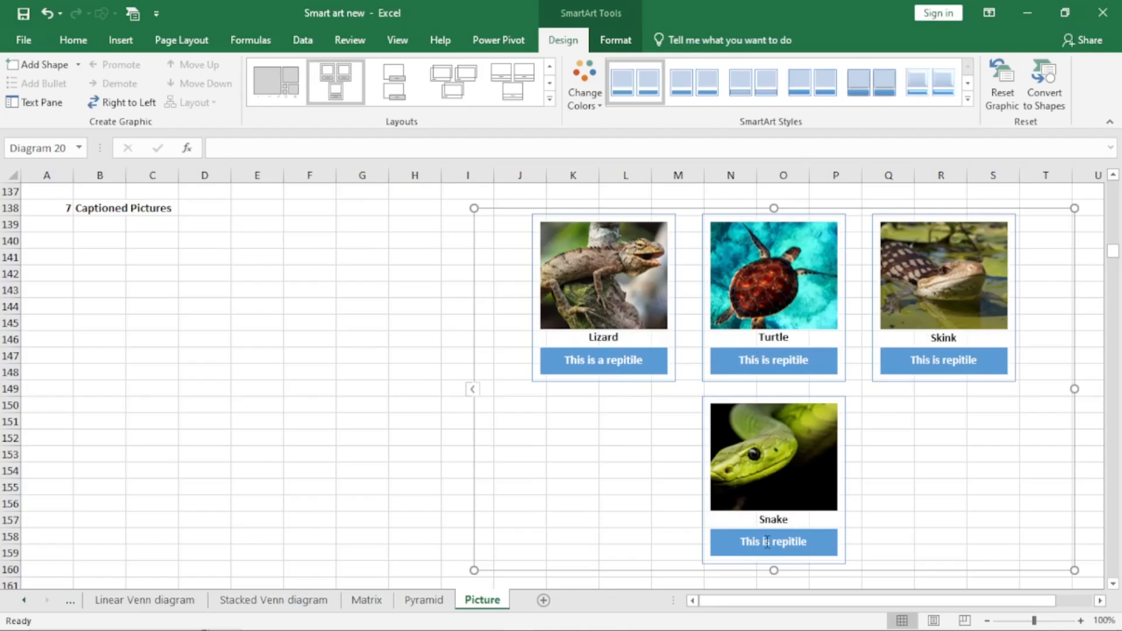
Add an empty top-level picture item after Snake in the Captioned Pictures graphic.
left_click(473, 391)
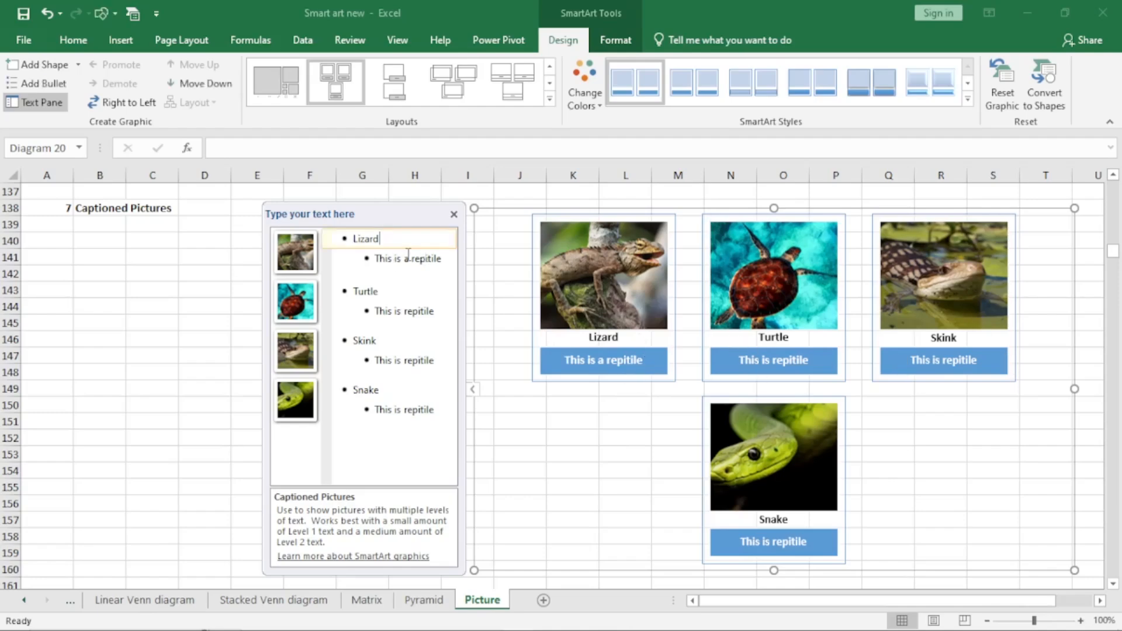
left_click(405, 312)
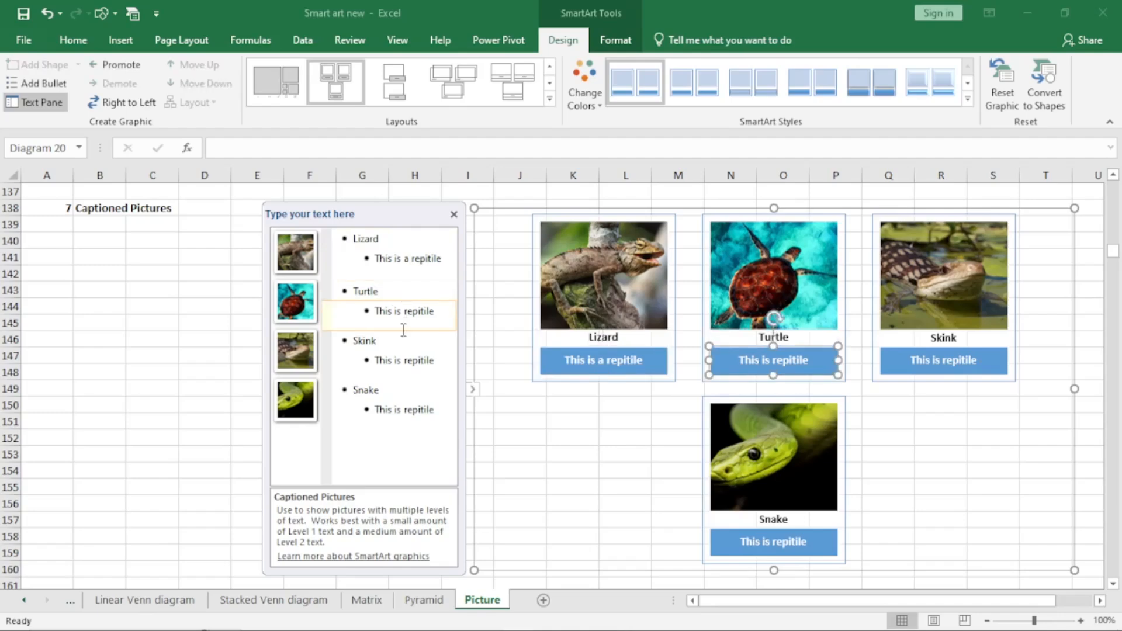
left_click(440, 409)
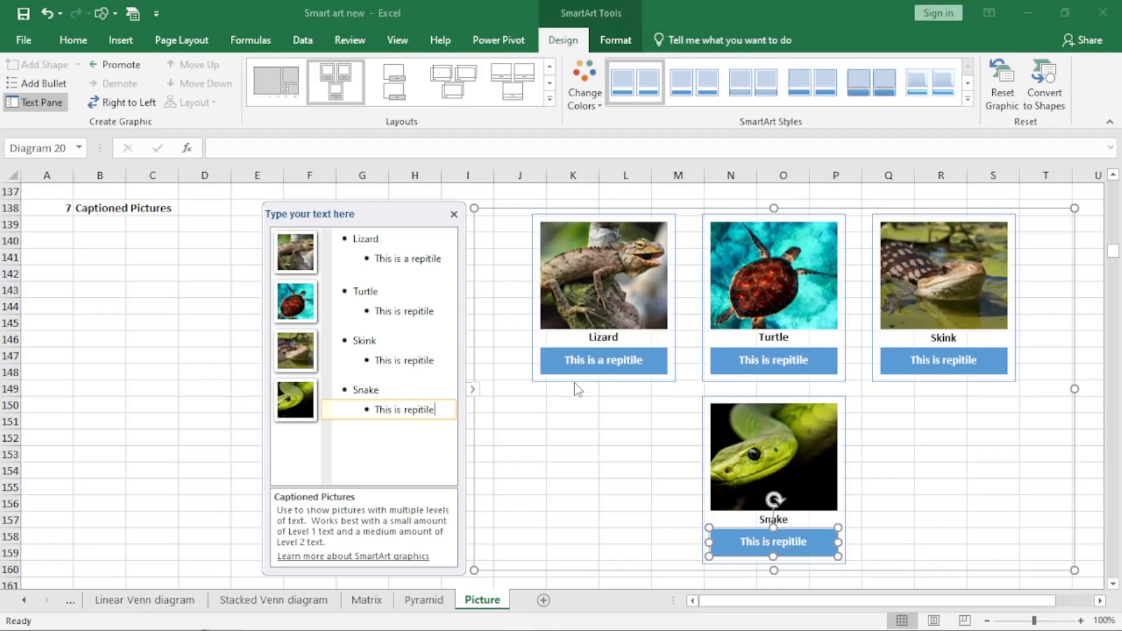
key("Return")
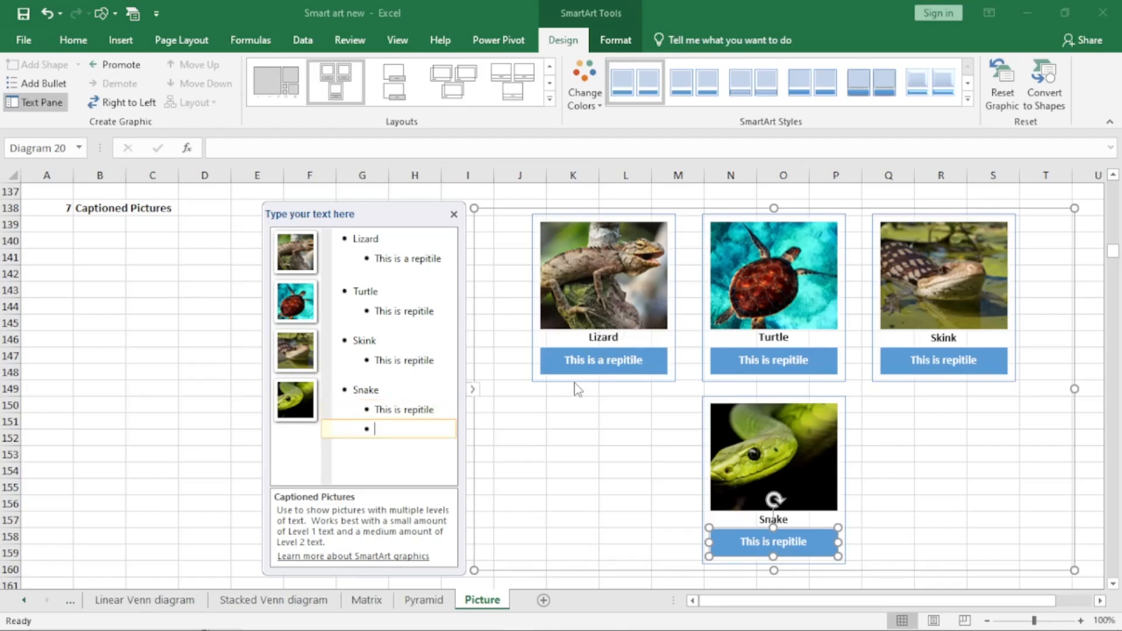
key("shift+Tab")
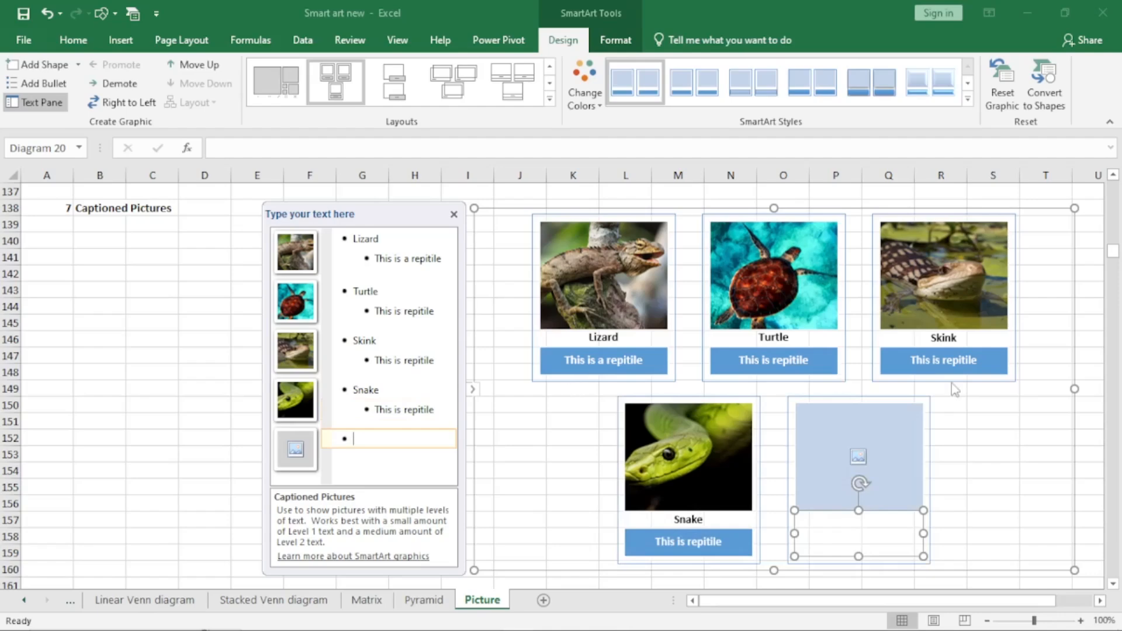
Insert the adolscent picture from the desktop's "Pics used for smartart graphic" folder into the new fifth item.
left_click(857, 459)
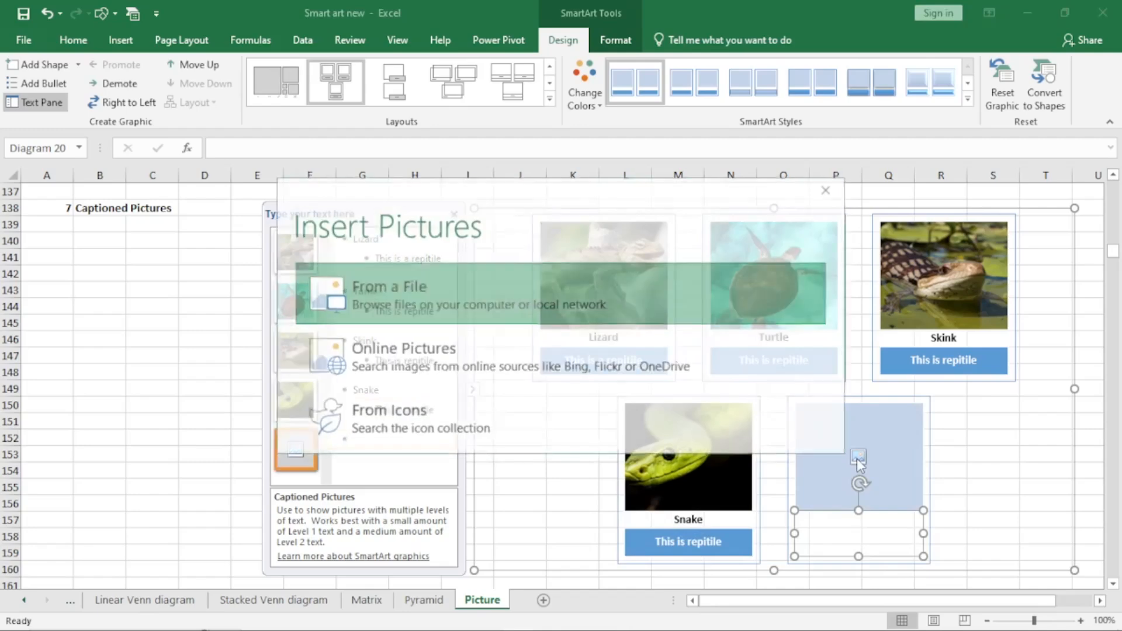
left_click(444, 291)
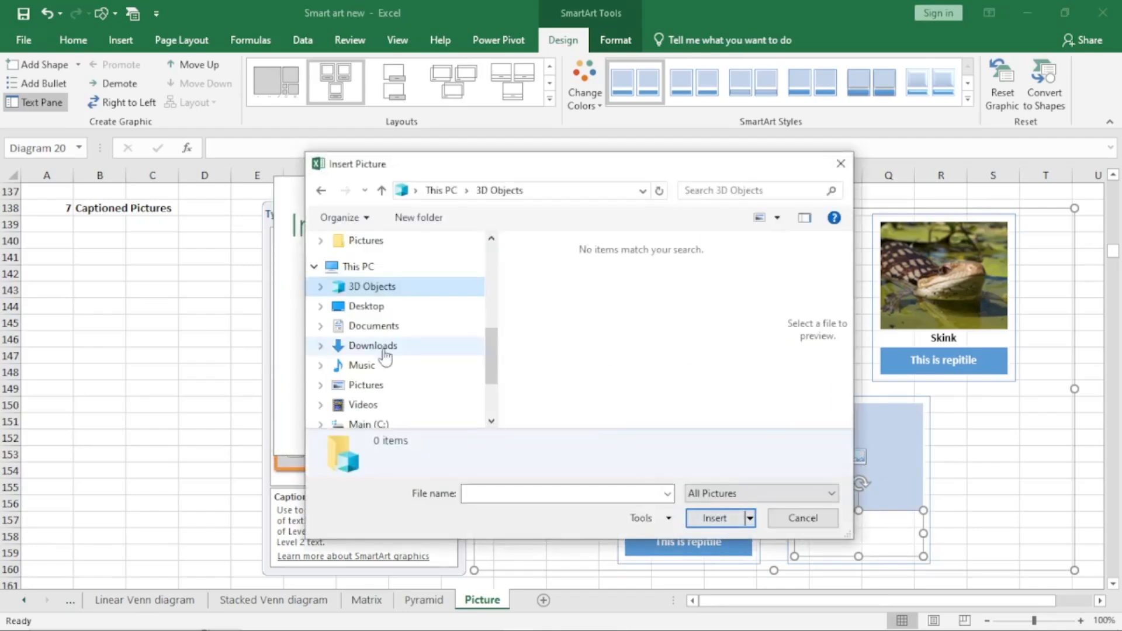
left_click(374, 310)
double_click(650, 306)
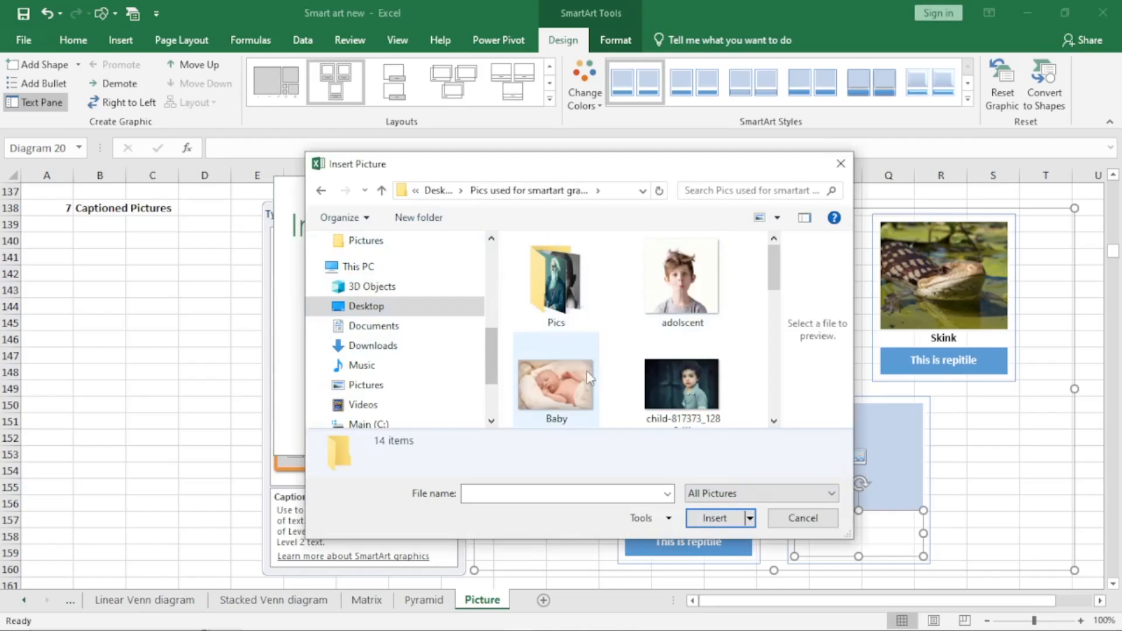
left_click(668, 307)
left_click(714, 518)
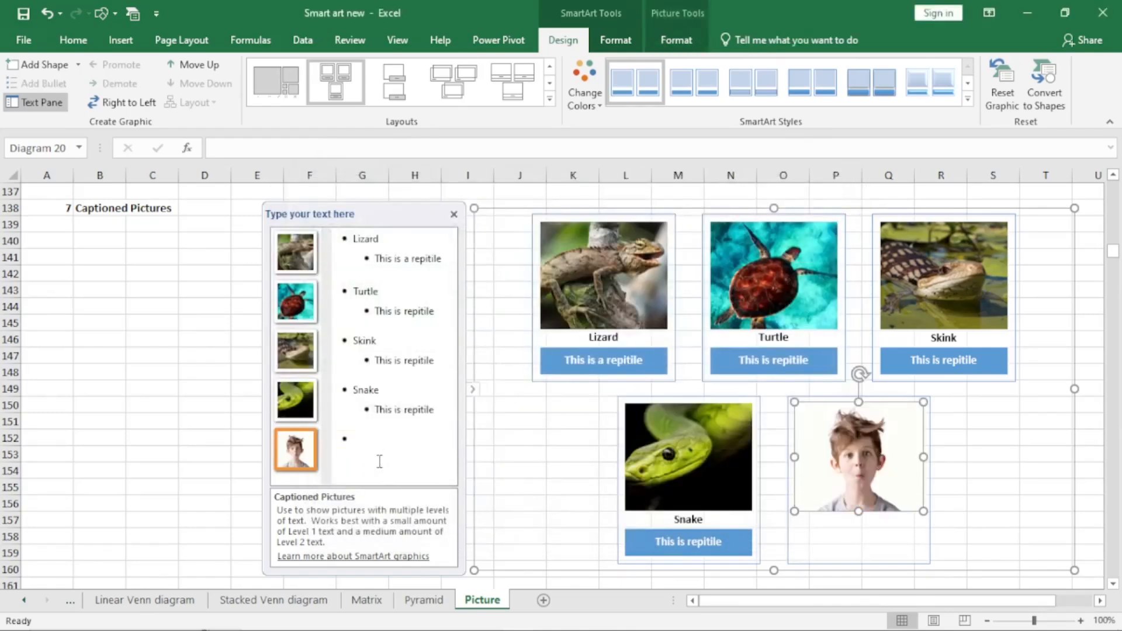
Caption the boy's picture with the student's first name and add the second-level text "He is my student".
left_click(380, 440)
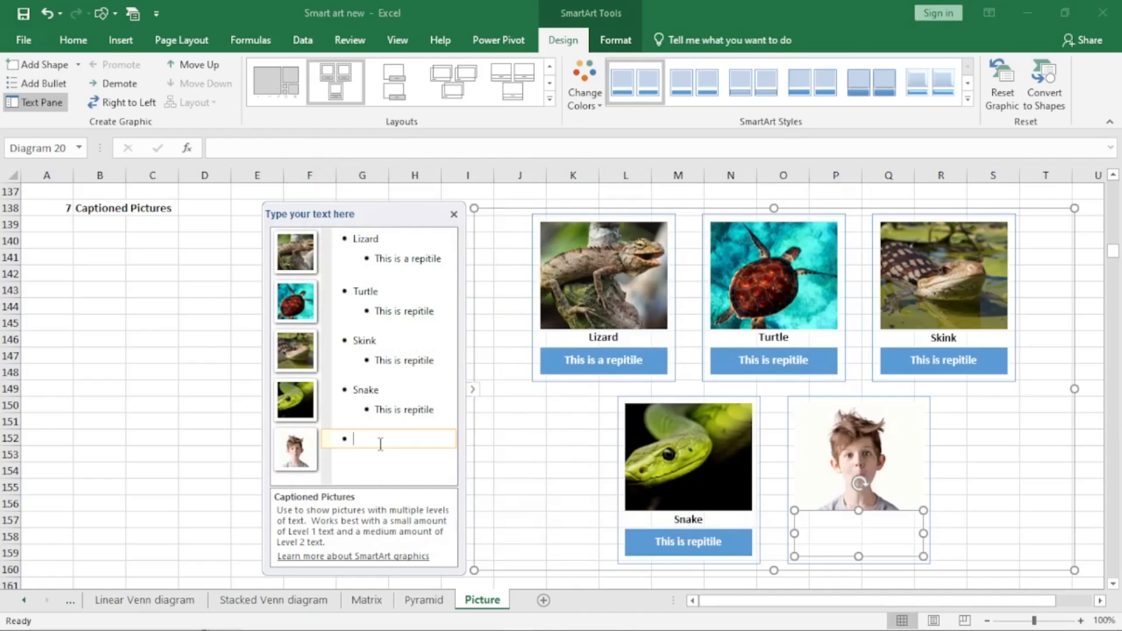
type("Ajay")
key("Return")
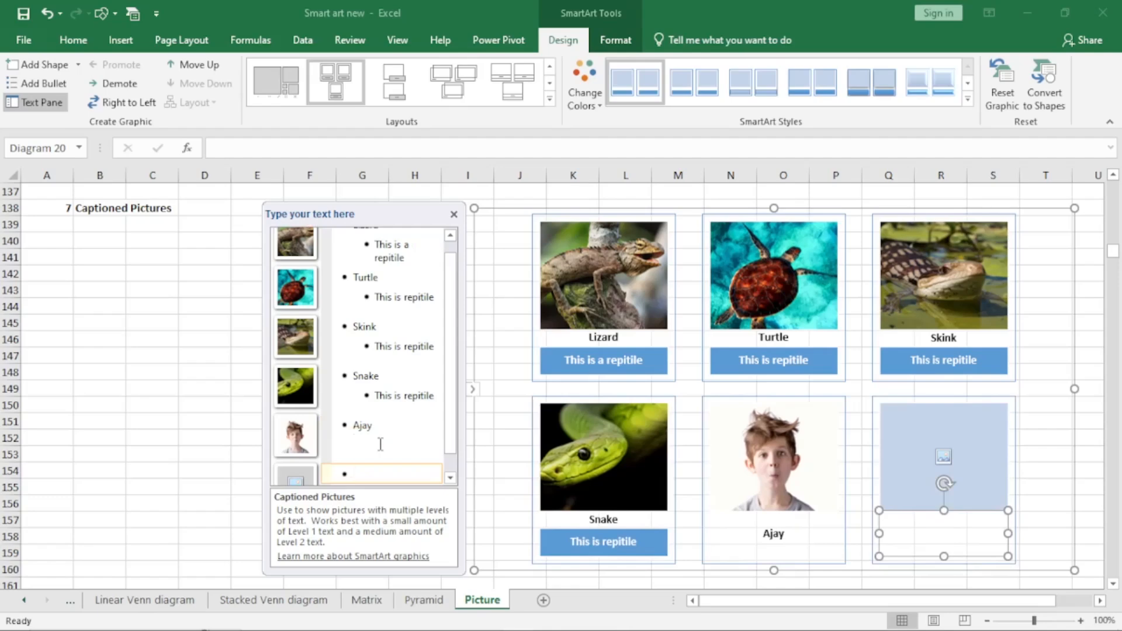
key("Tab")
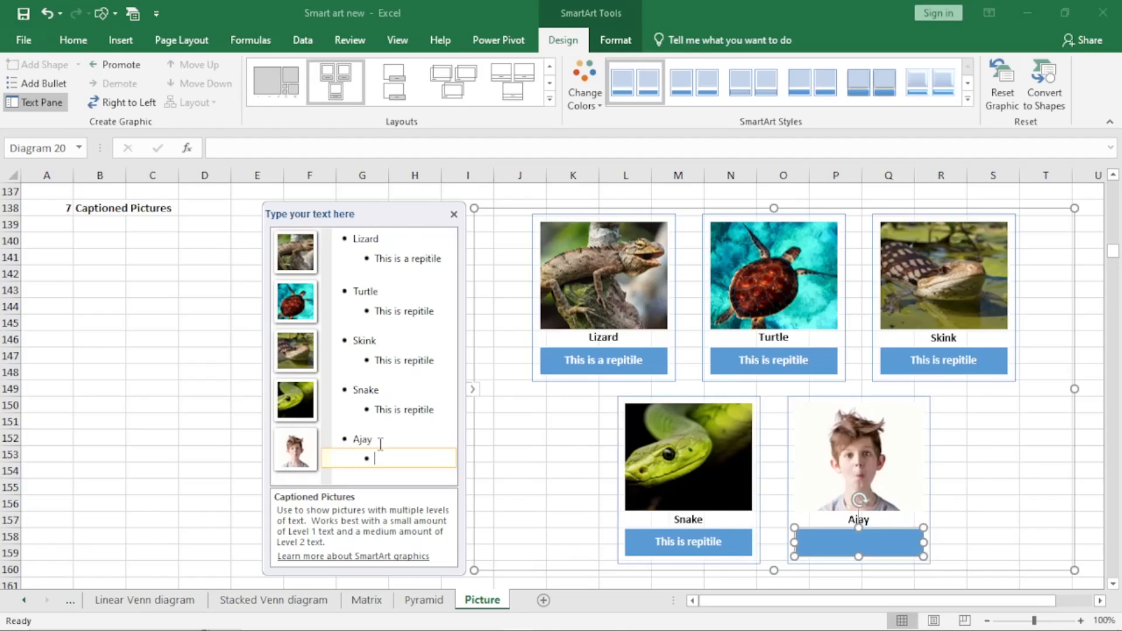
type("He is my student")
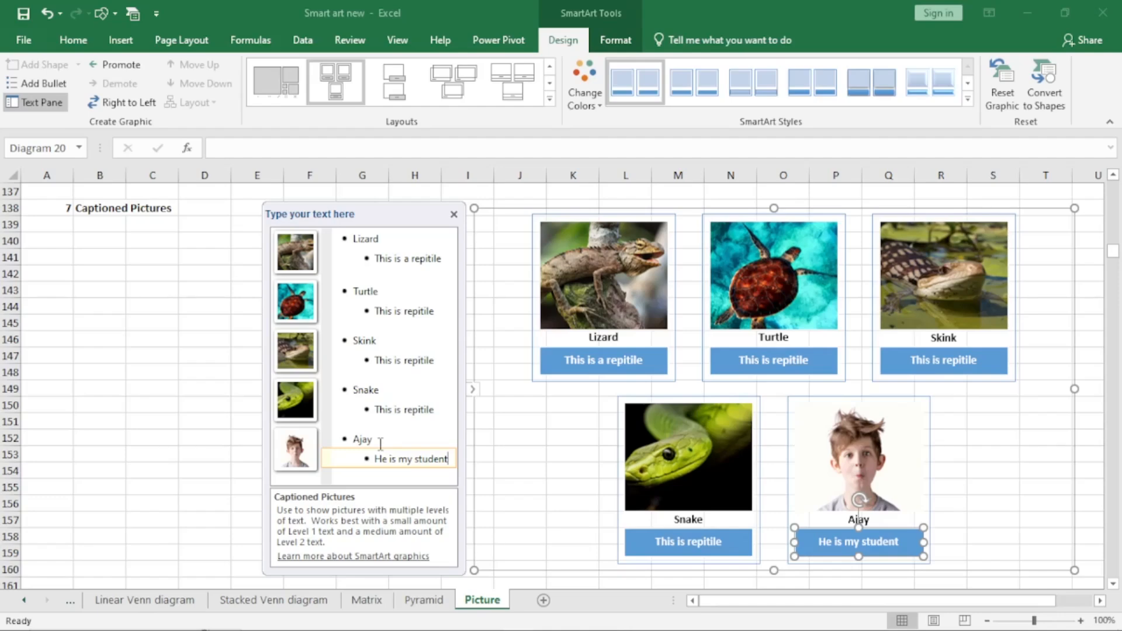
Add 38 empty top-level picture items after the boy's item in the Captioned Pictures graphic and close its text pane.
key("Return")
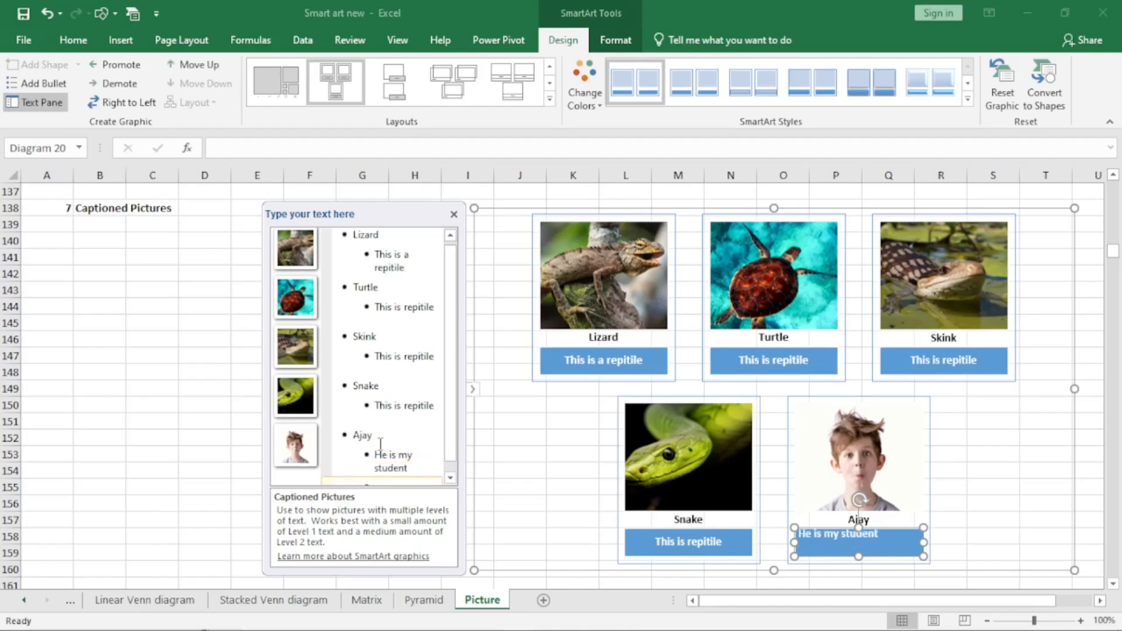
key("shift+Tab")
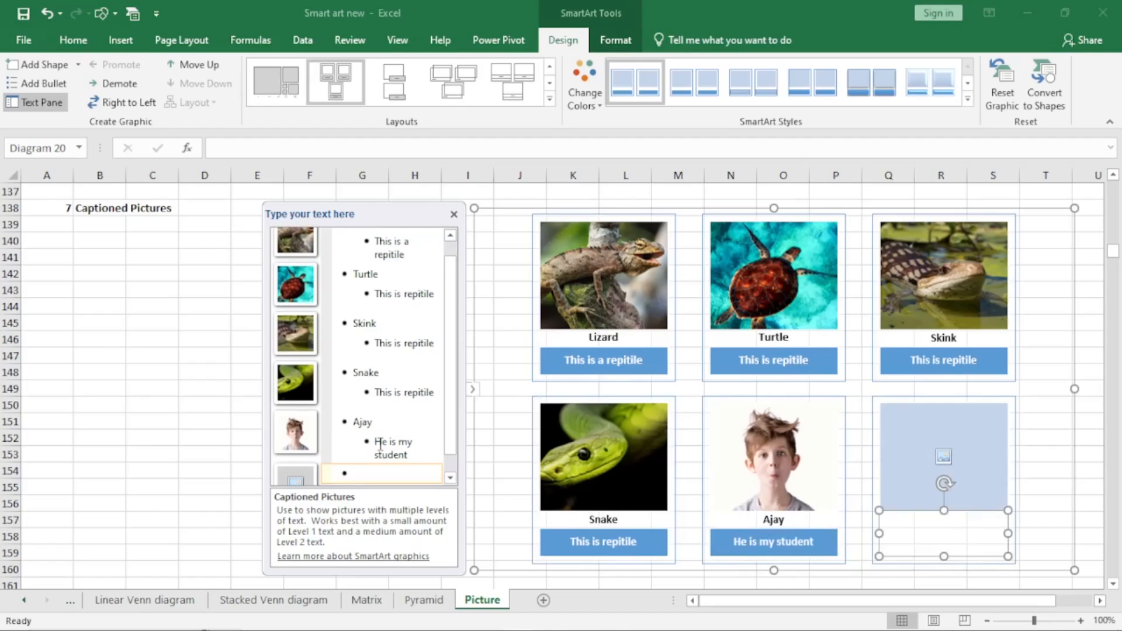
key("Return")
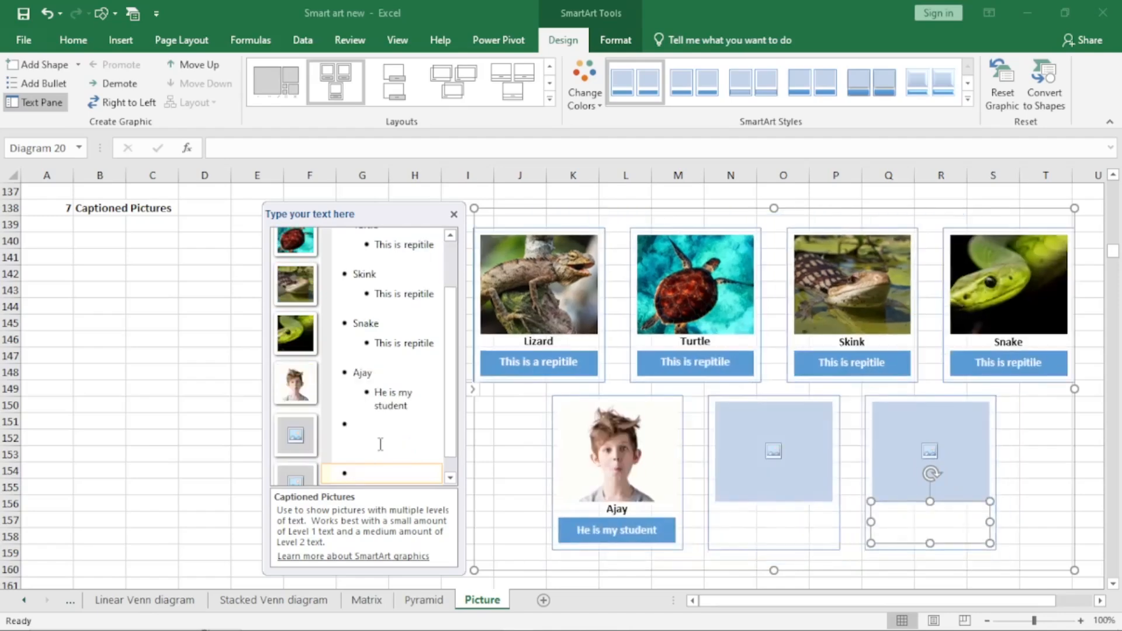
key("Return")
key("Return")
key("Return")
key("Return")
key("Return")
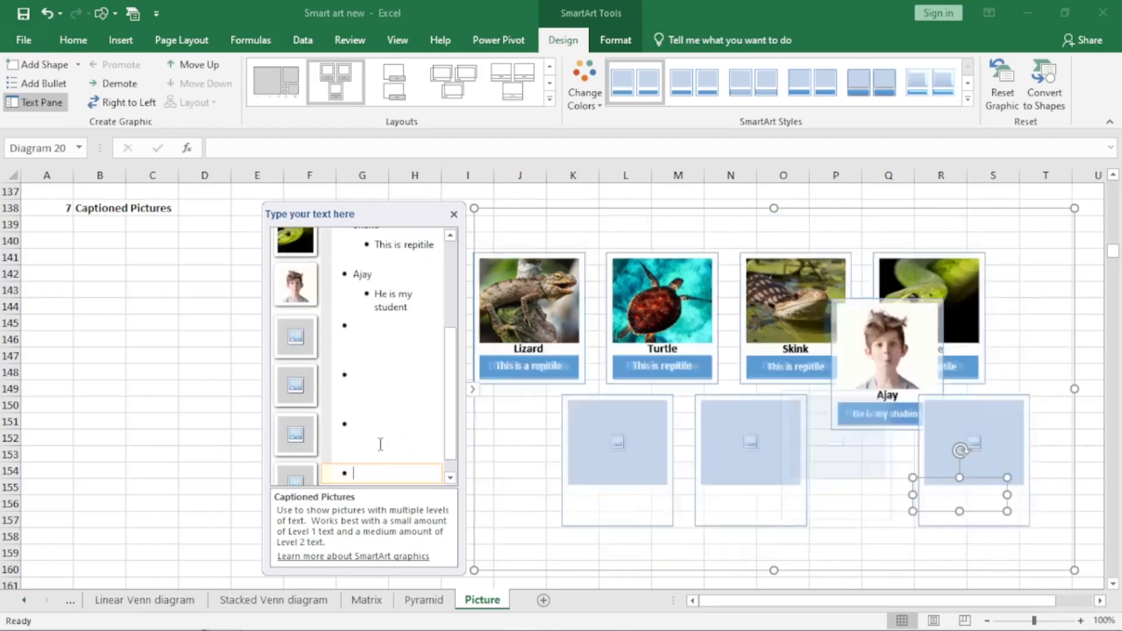
key("Return")
key("Return")
key("Return")
key("Return")
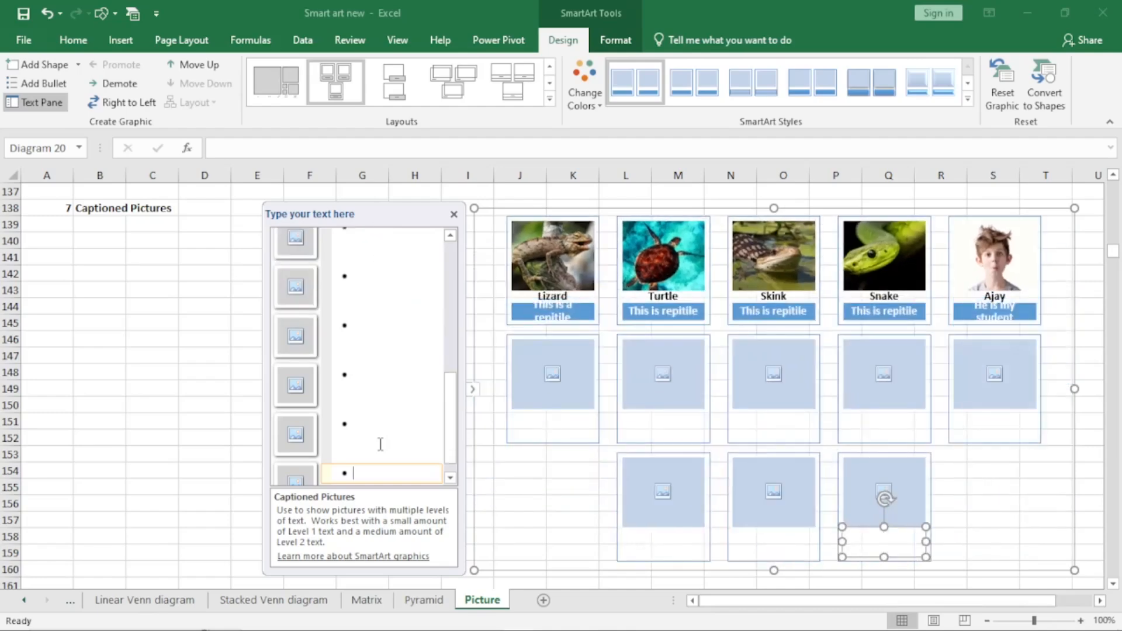
key("Return")
key("Return")
key("Return")
key("Return")
key("Return")
key("Return")
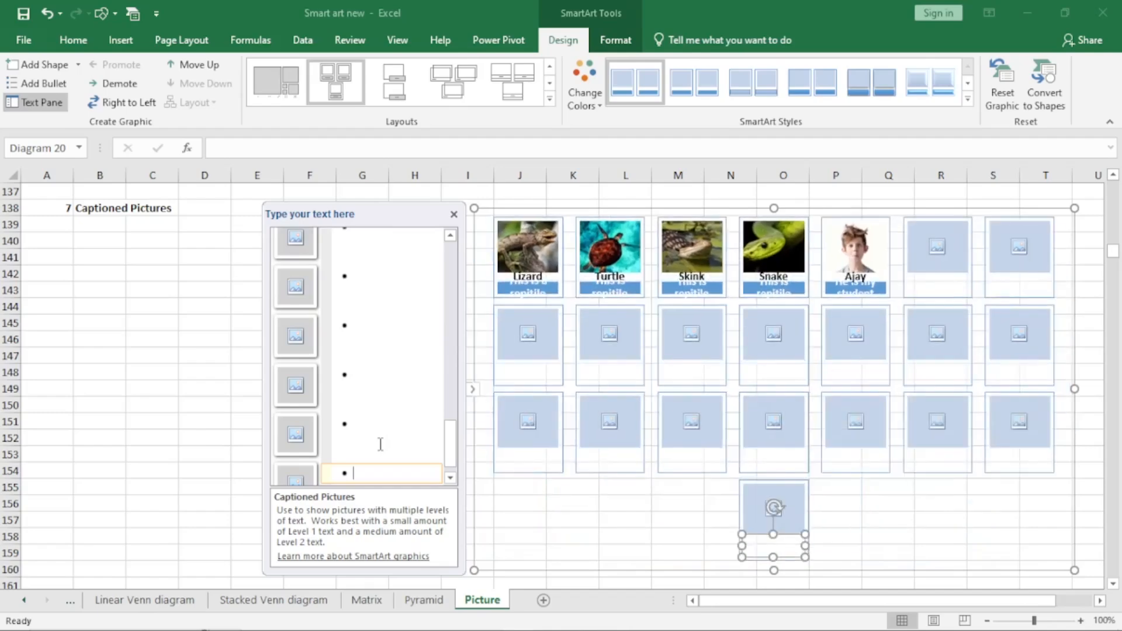
key("Return")
key("Return")
key("Return")
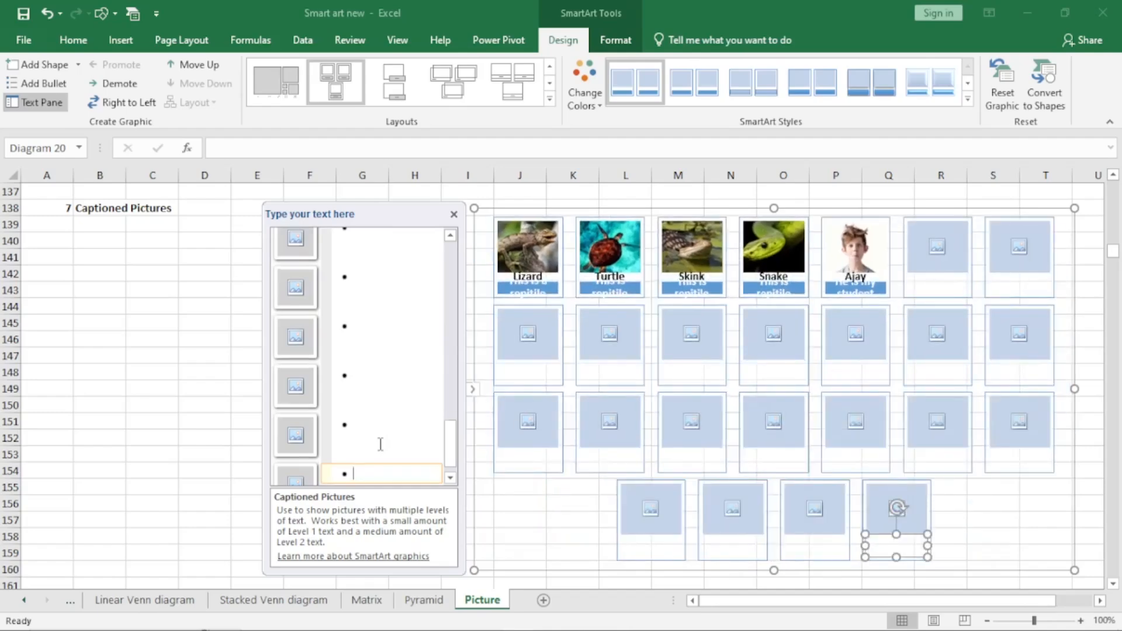
key("Return")
key("Return")
key("Return")
key("Return")
key("Return")
key("Return")
key("Return")
key("Return")
key("Return")
key("Return")
key("Return")
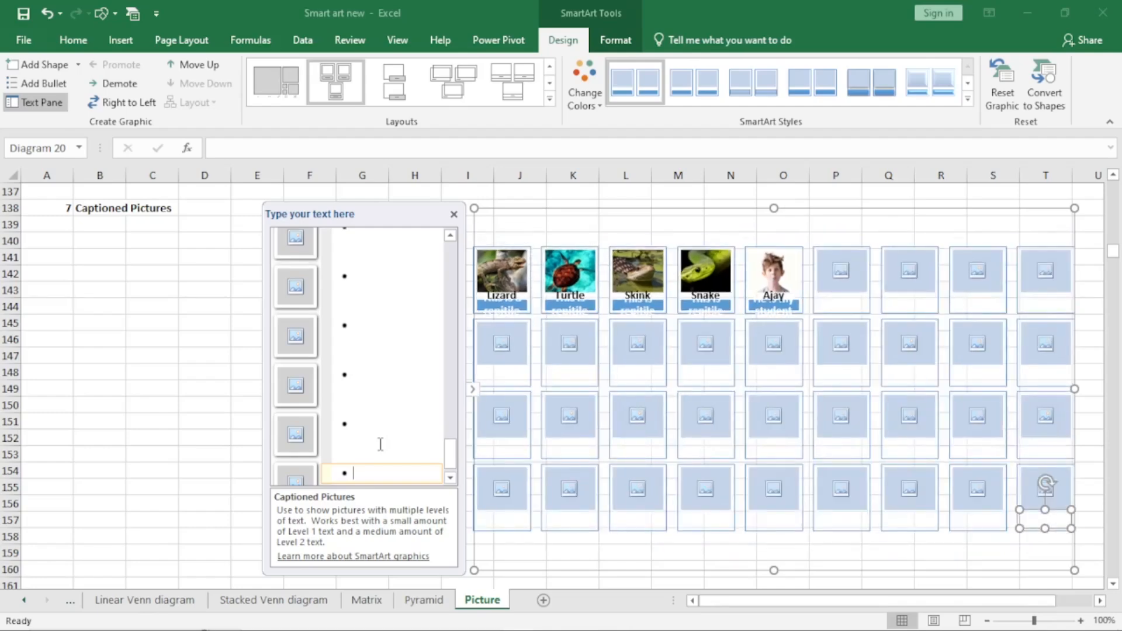
key("Return")
key("Return")
key("Return")
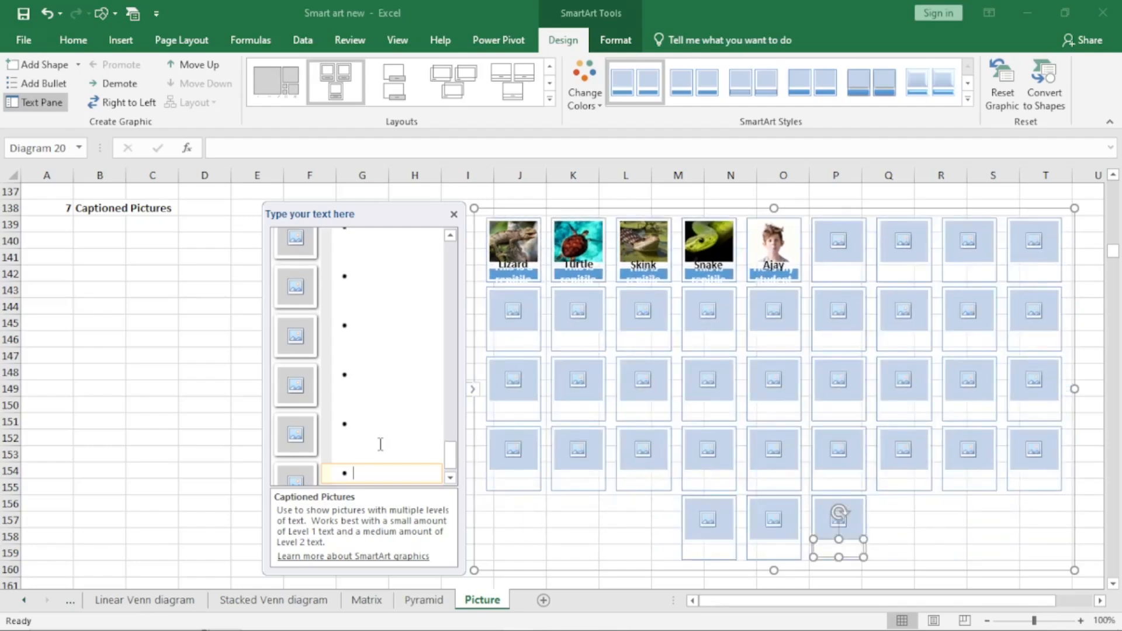
key("Return")
key("Return")
key("Return")
key("Return")
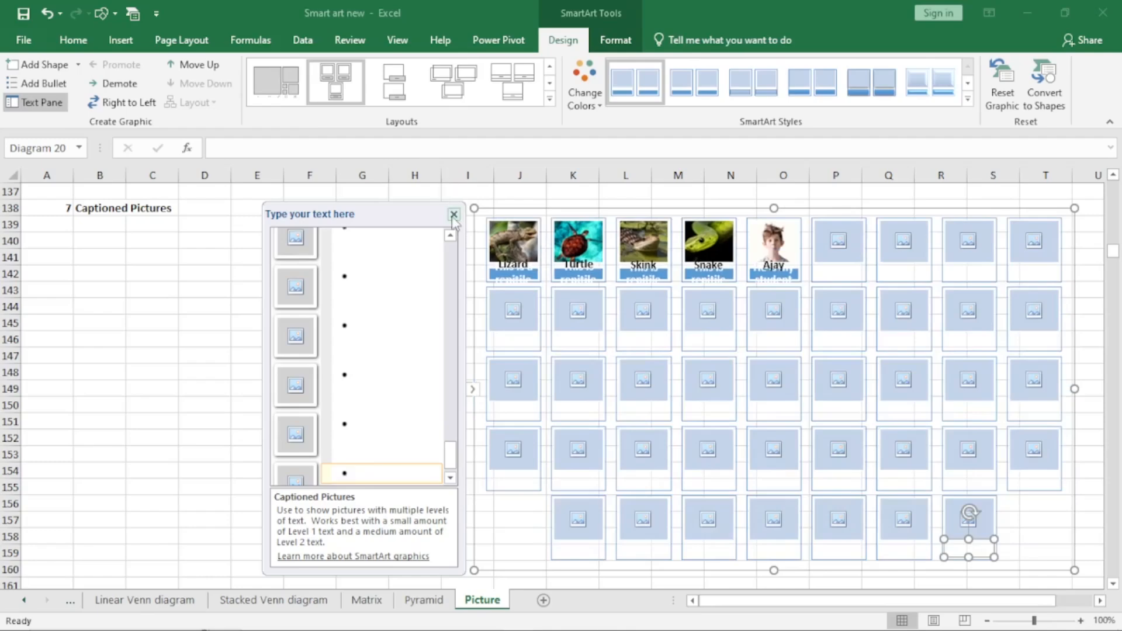
left_click(454, 214)
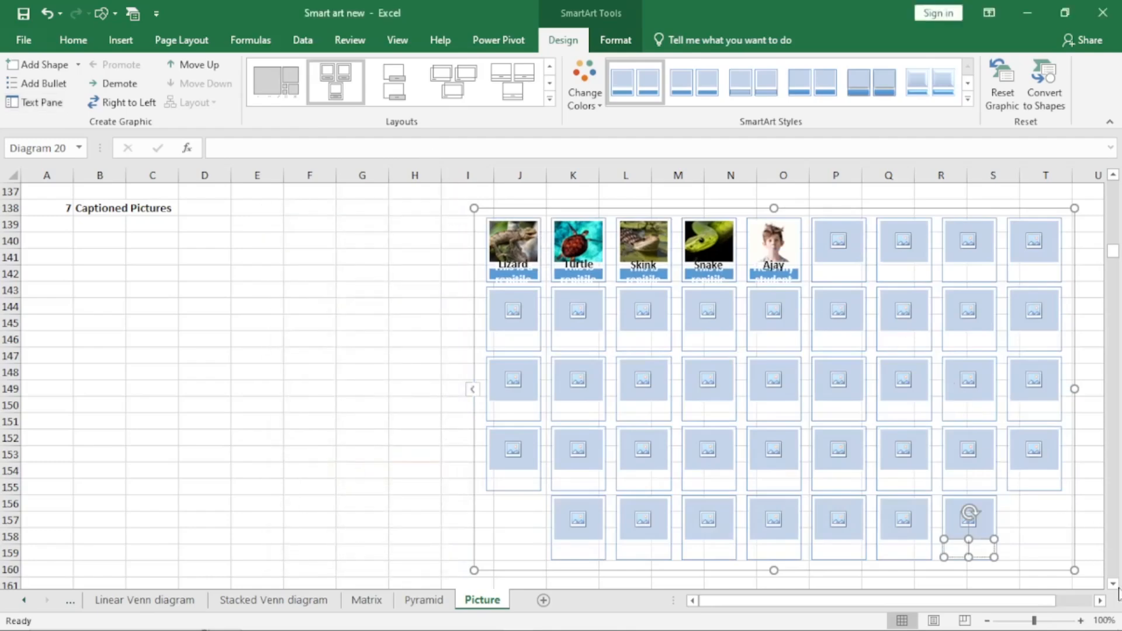
Move the bending Picture caption graphic to the right so it spans about columns H to R from row 164.
scroll(1113, 585, "down", 8)
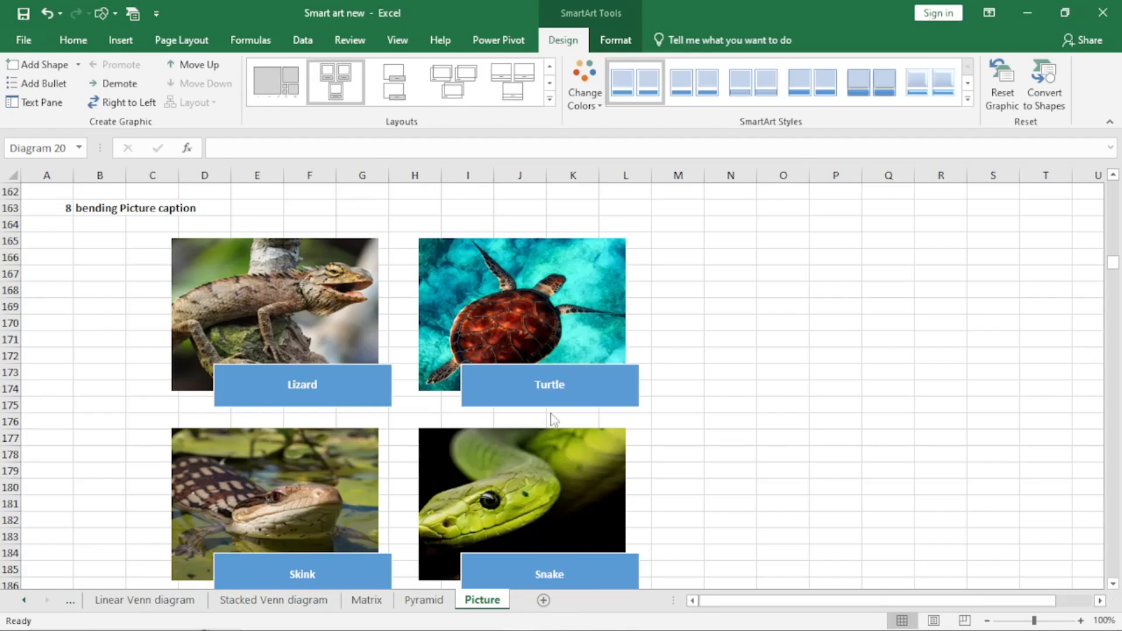
left_click(663, 238)
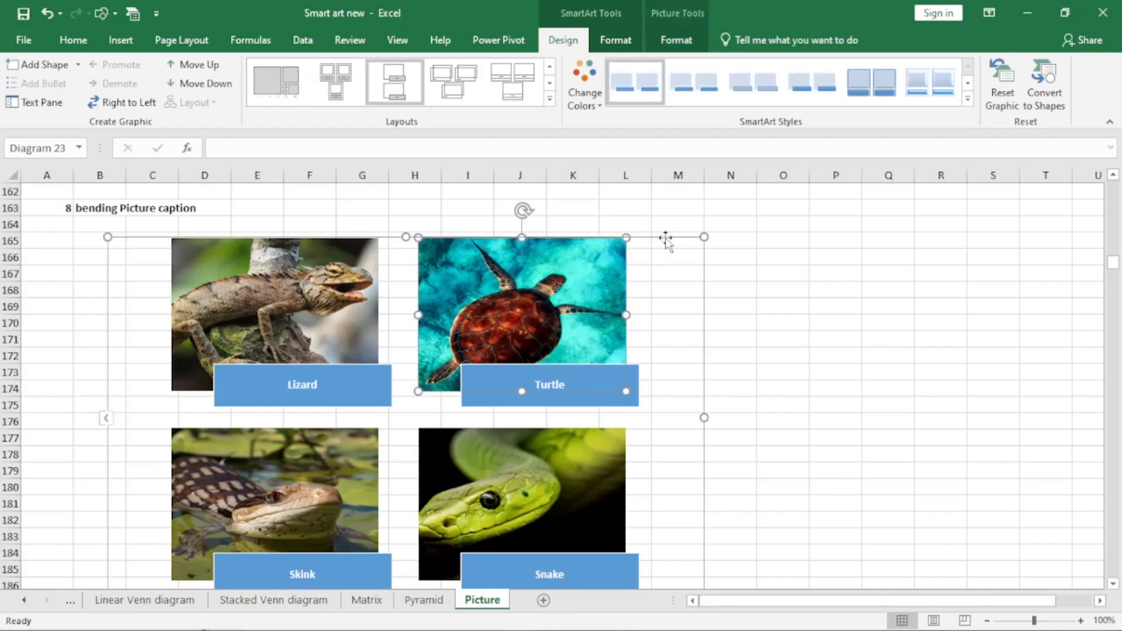
left_click_drag(669, 238, 947, 218)
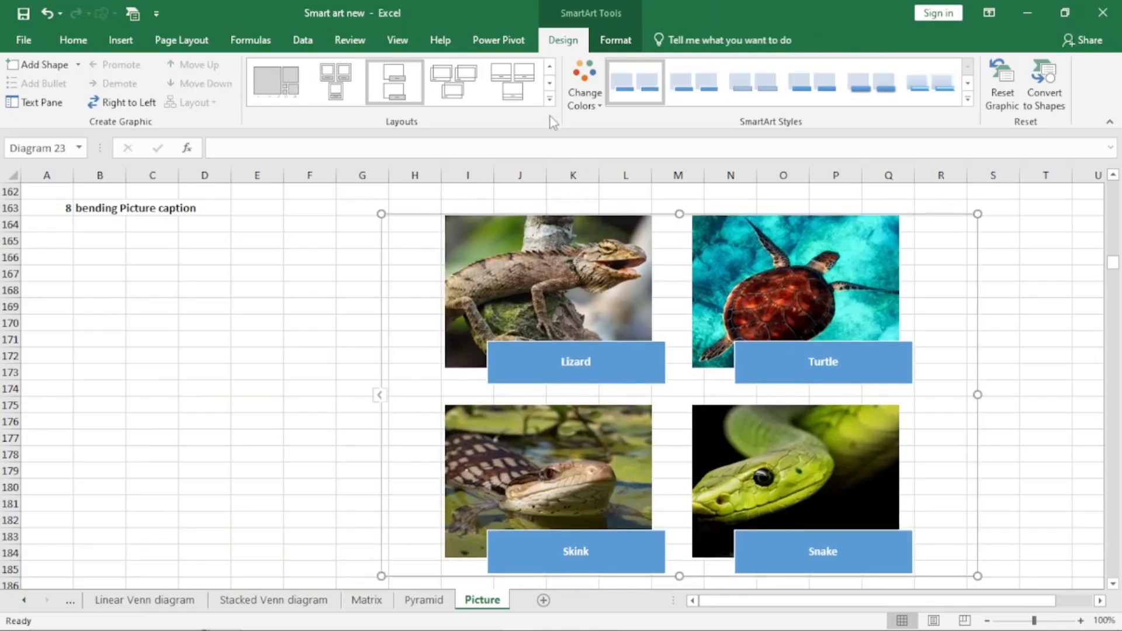
Look through the available picture layouts, then open the Bending Picture Caption graphic's text pane and go through its captions.
left_click(550, 100)
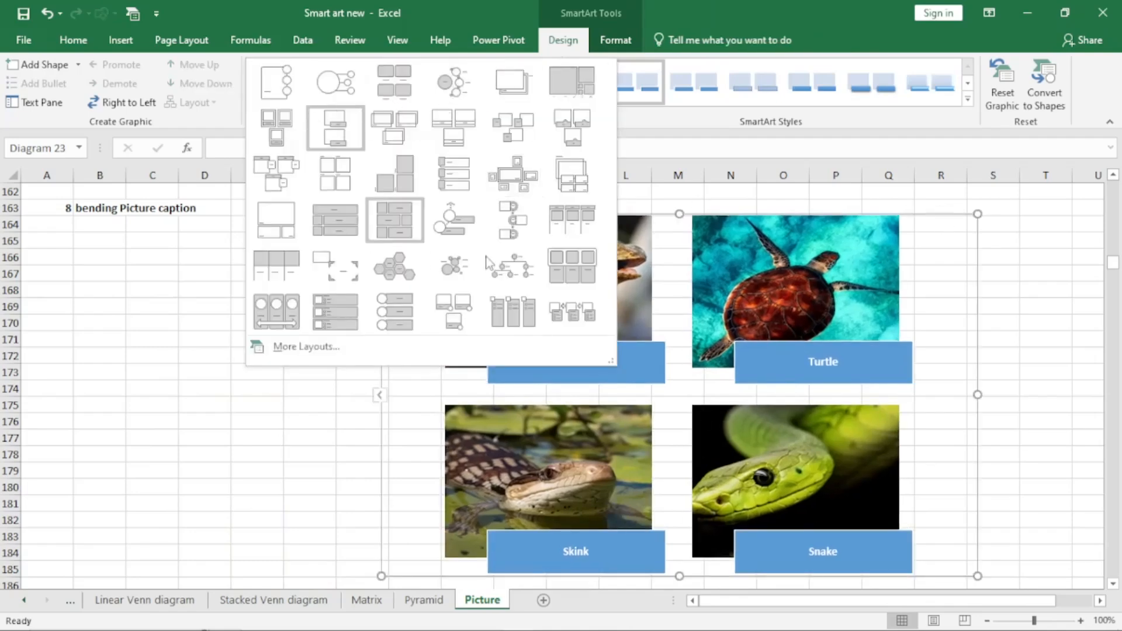
left_click(151, 398)
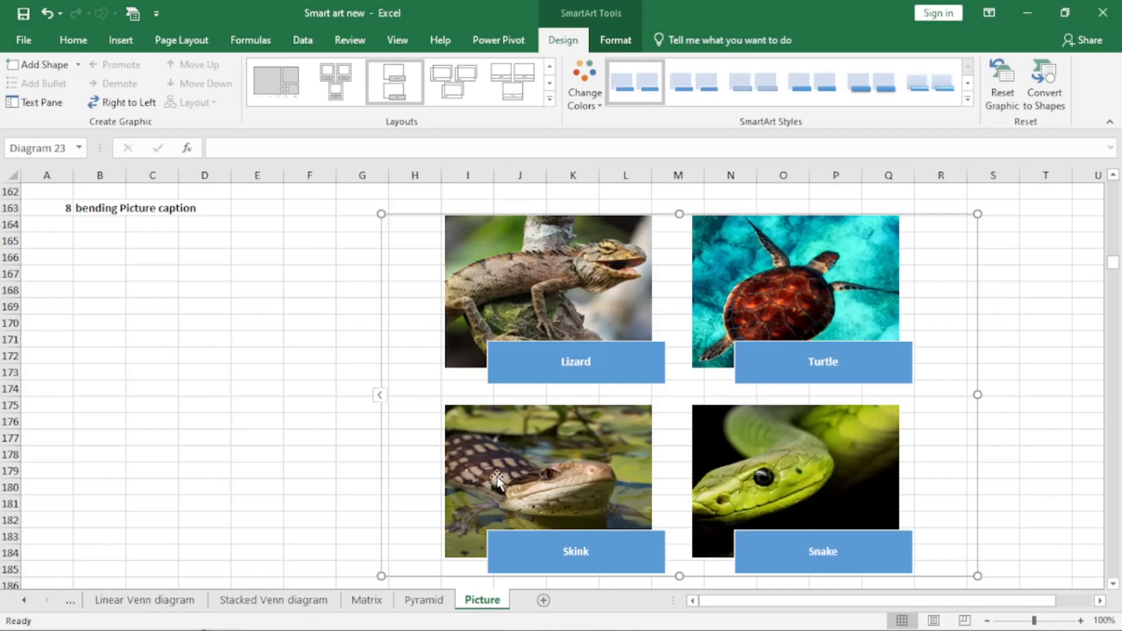
left_click(381, 398)
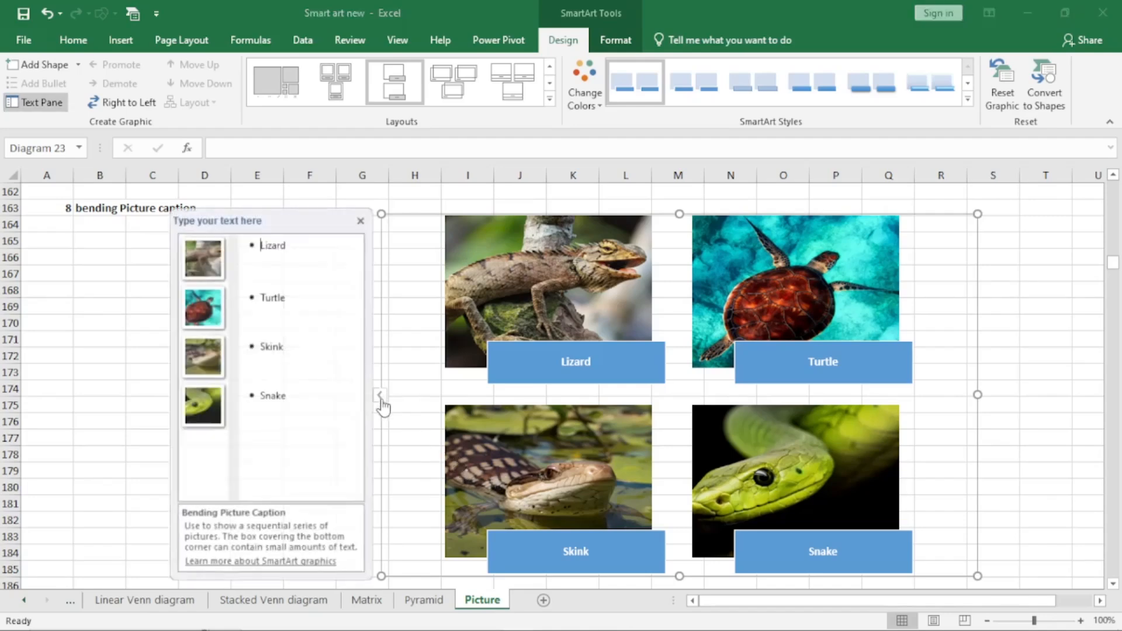
left_click(307, 243)
left_click(303, 301)
left_click(299, 348)
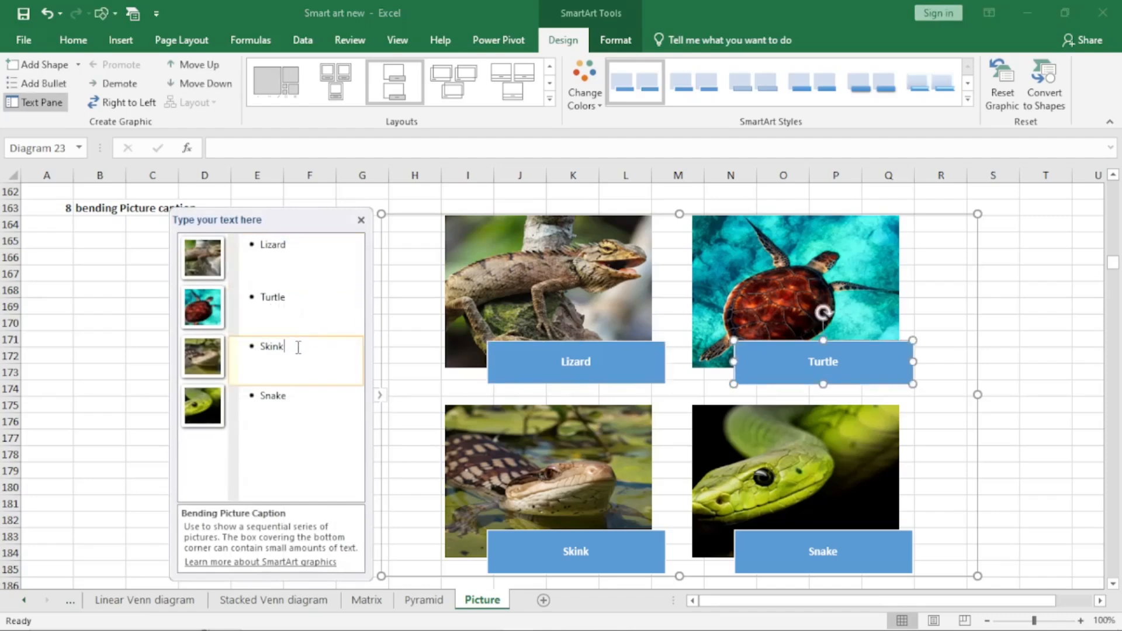
Add a fifth item after Snake in the Bending Picture Caption graphic and insert the picture child-817373_1280 (1) into it.
left_click(303, 395)
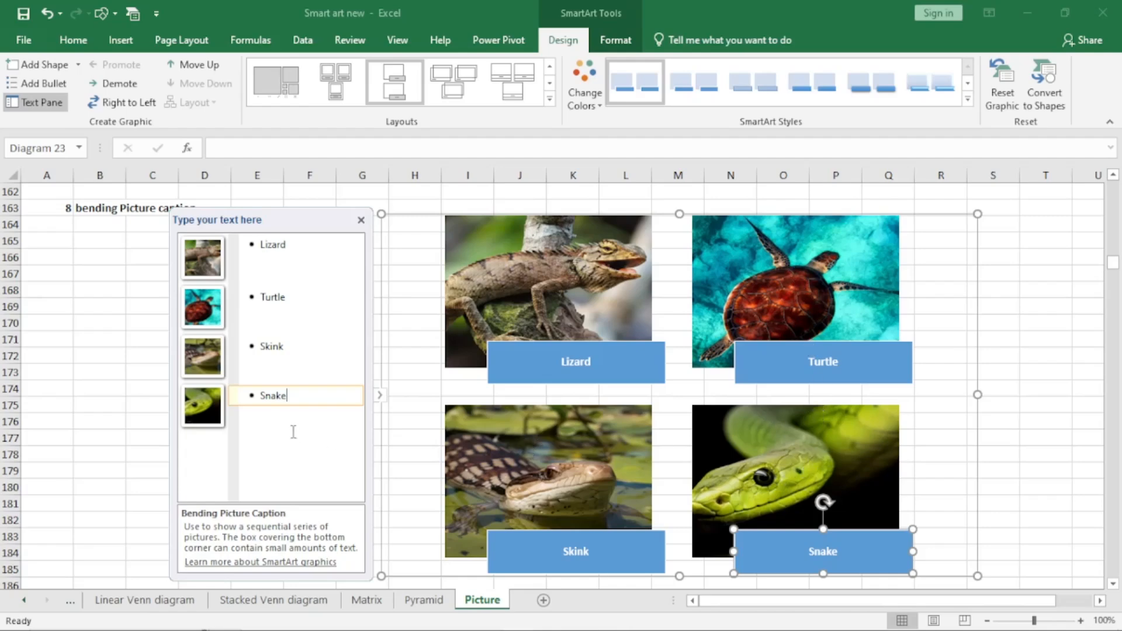
key("Return")
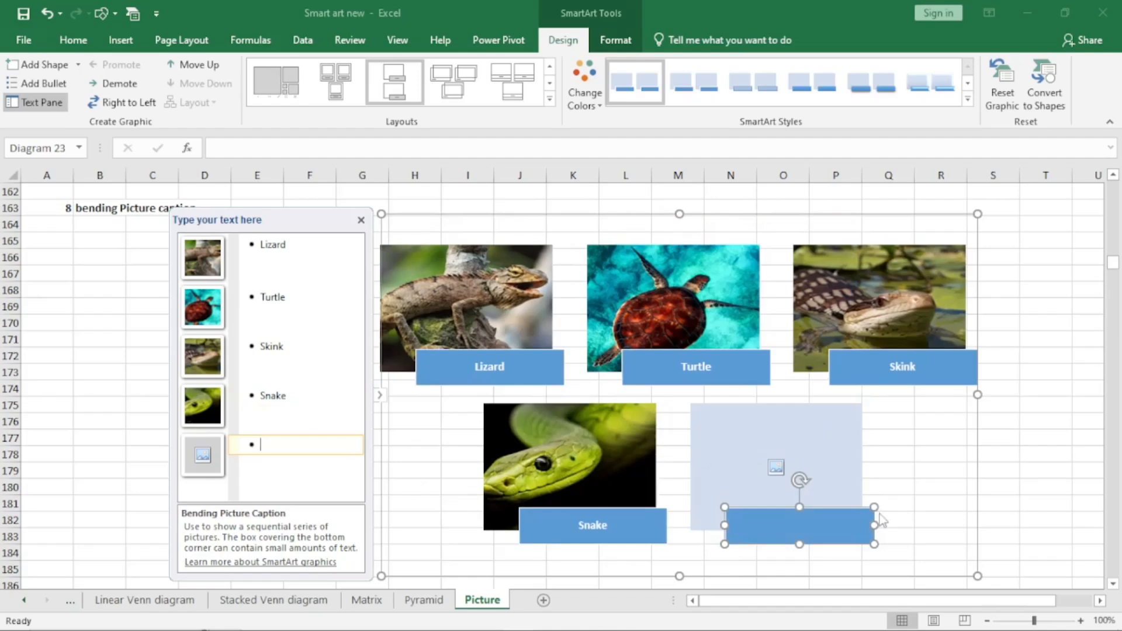
left_click(203, 456)
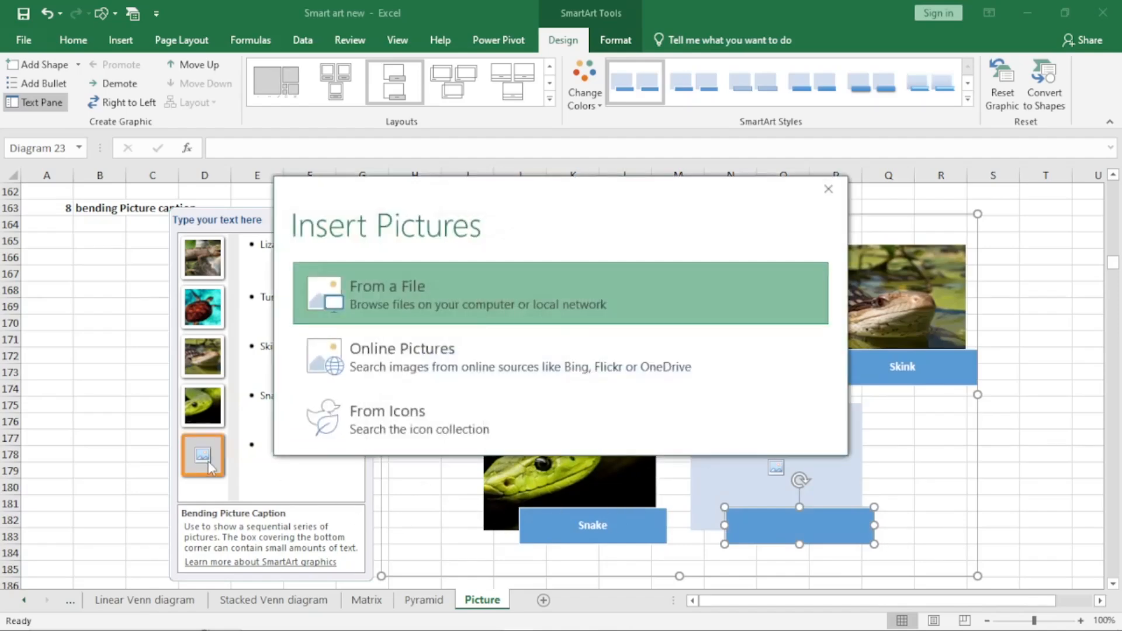
left_click(379, 299)
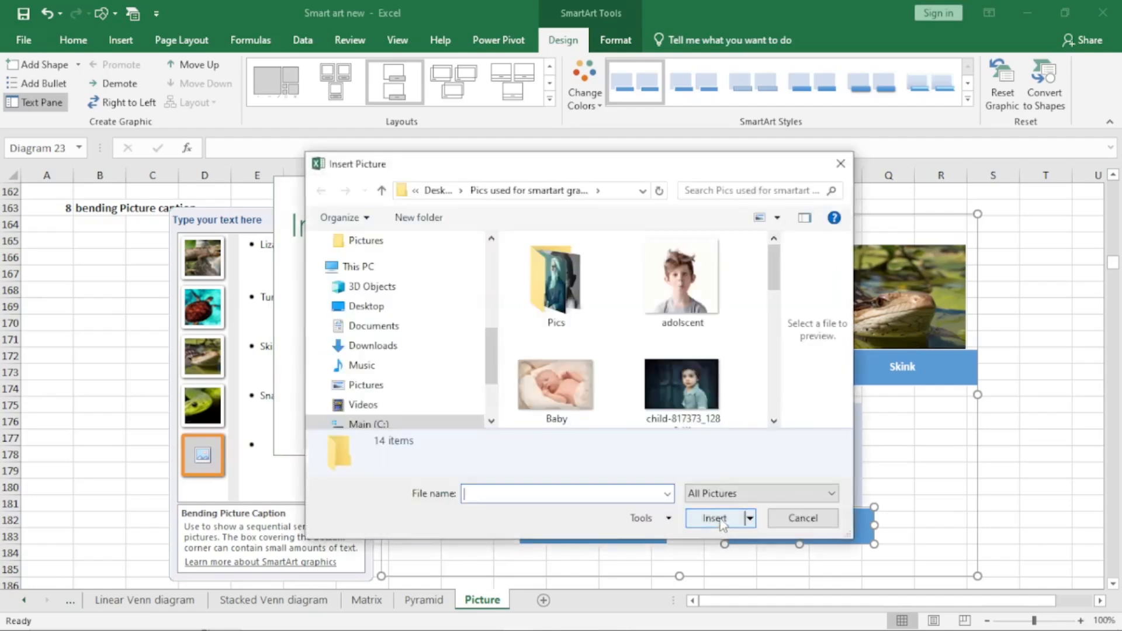
left_click(690, 384)
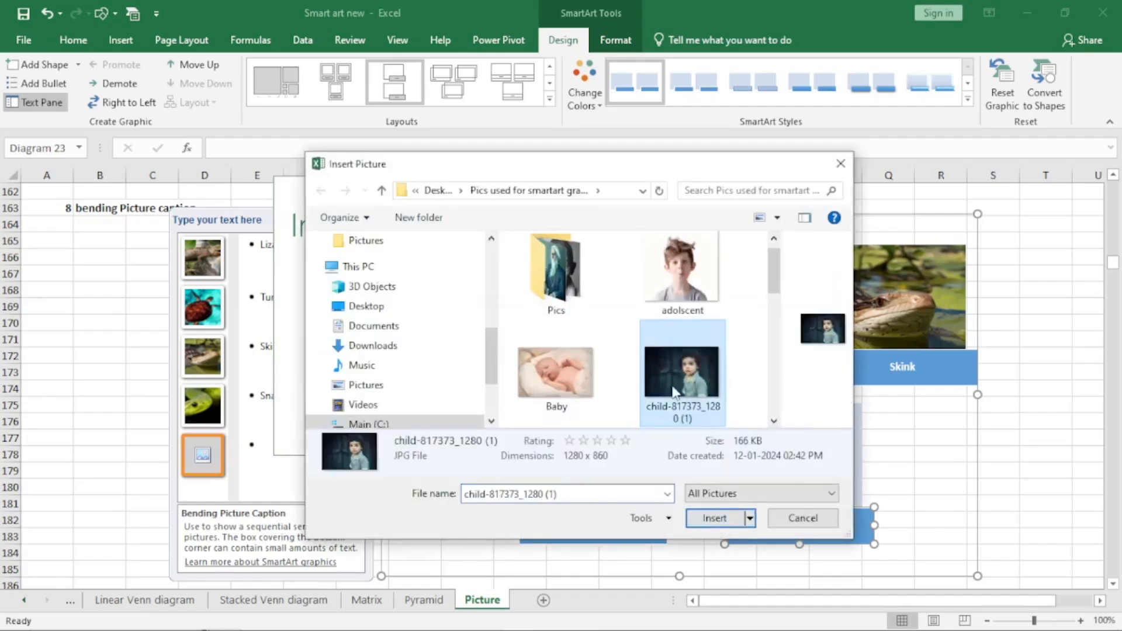
left_click(715, 518)
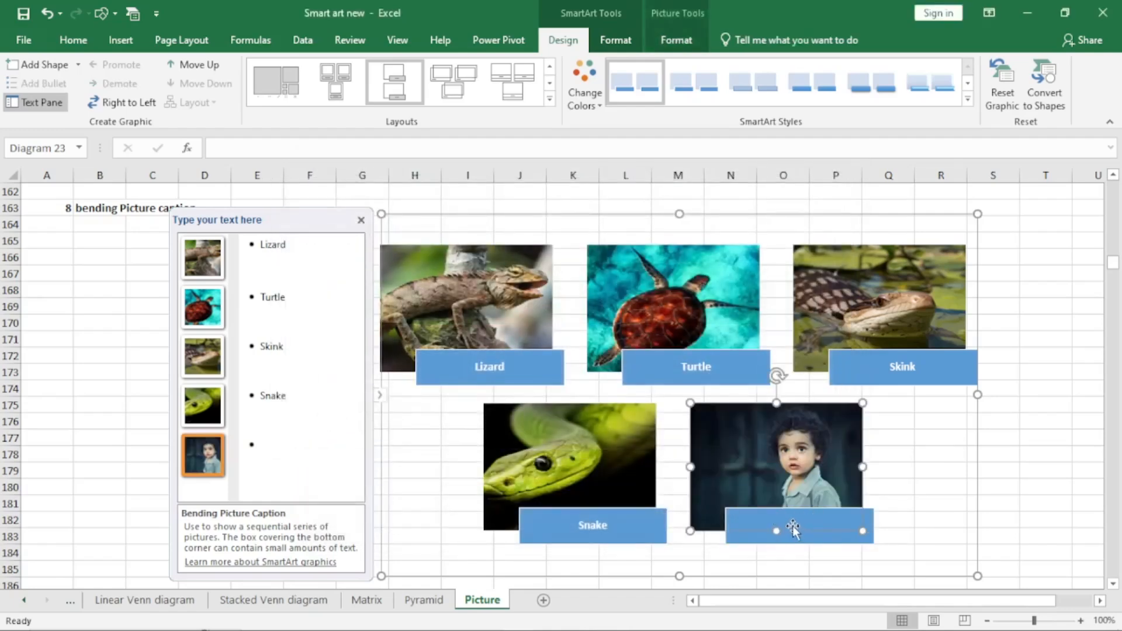
Caption the child's picture "kjehrhejkrherhekrhe" and add the second-level text "kjjrjtrjrjtrj" beneath it.
left_click(284, 449)
type("kjehrhejkrherhekrhe")
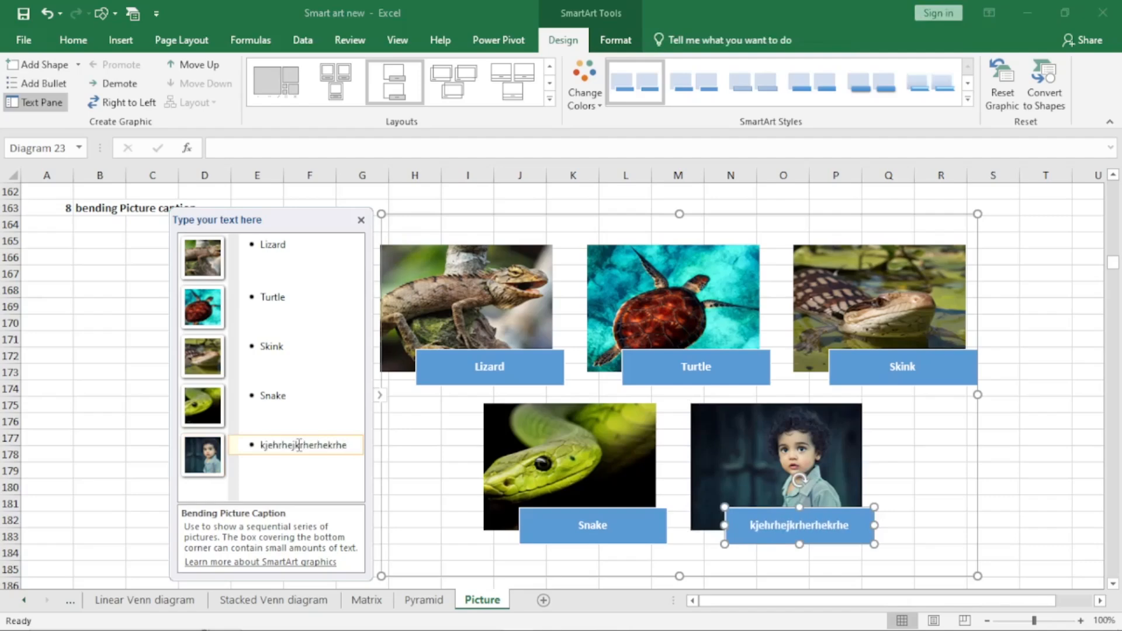
key("Return")
key("Tab")
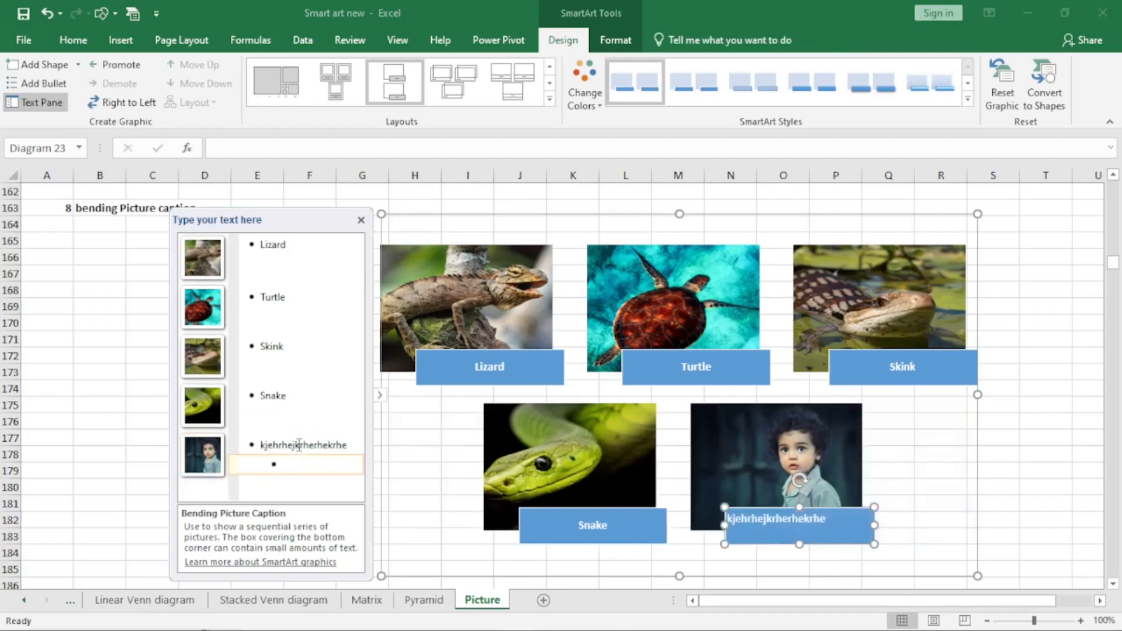
type("kjjrjtrjrjtrj")
Add 18 empty top-level picture items after the child's item in the Bending Picture Caption graphic.
key("Return")
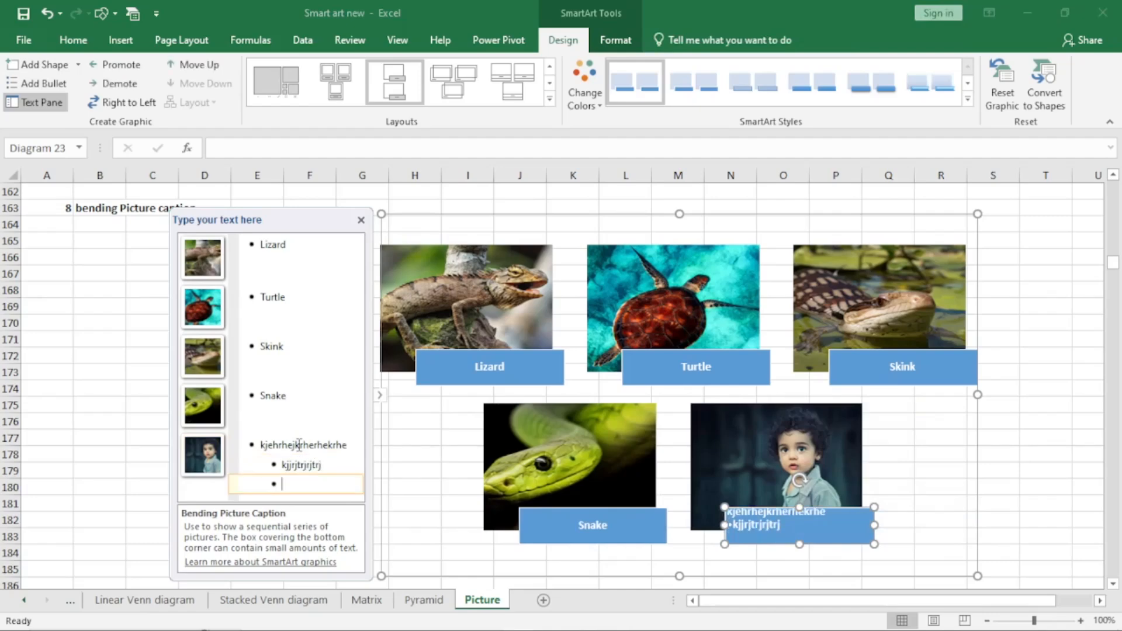
key("shift+Tab")
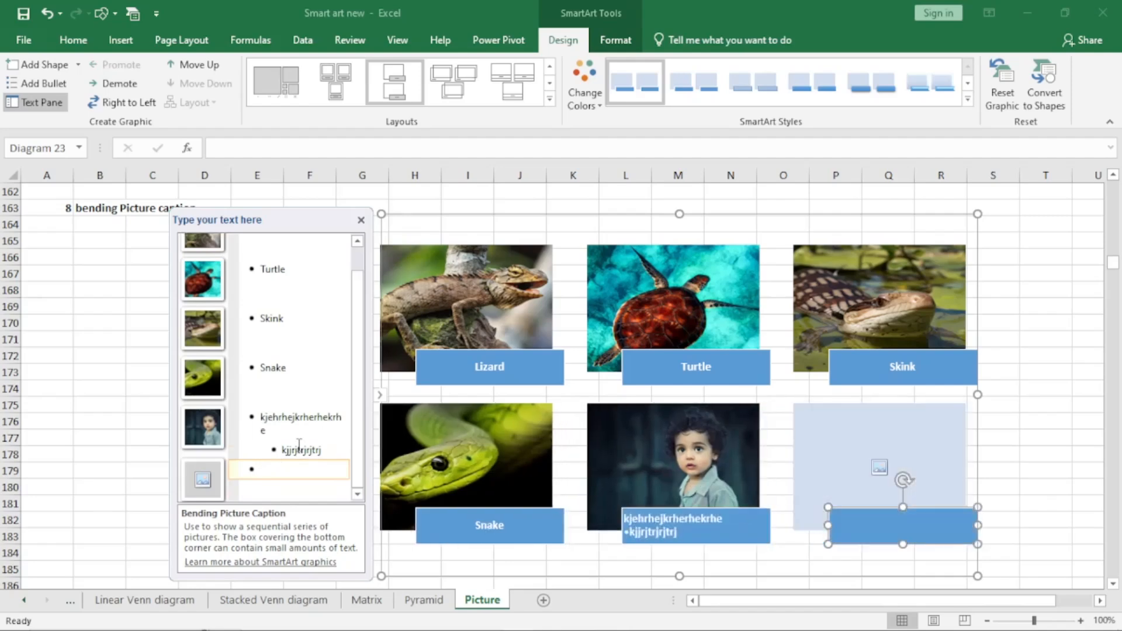
key("Return")
key("Return")
key("Return")
key("Return")
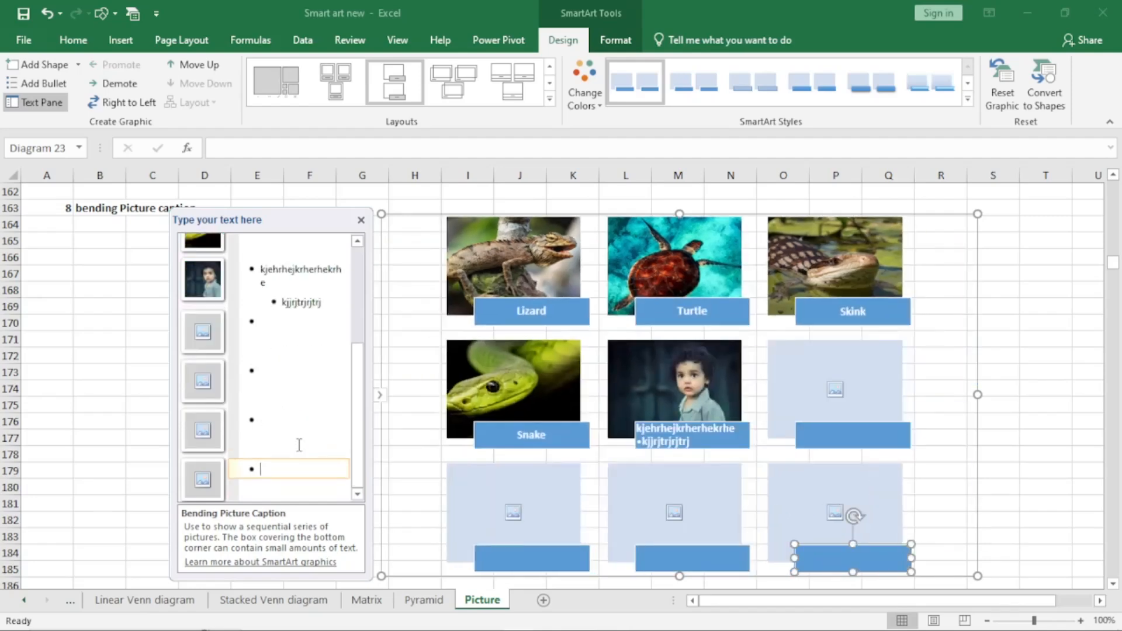
key("Return")
key("Return")
key("Return")
key("Return")
key("Return")
key("Return")
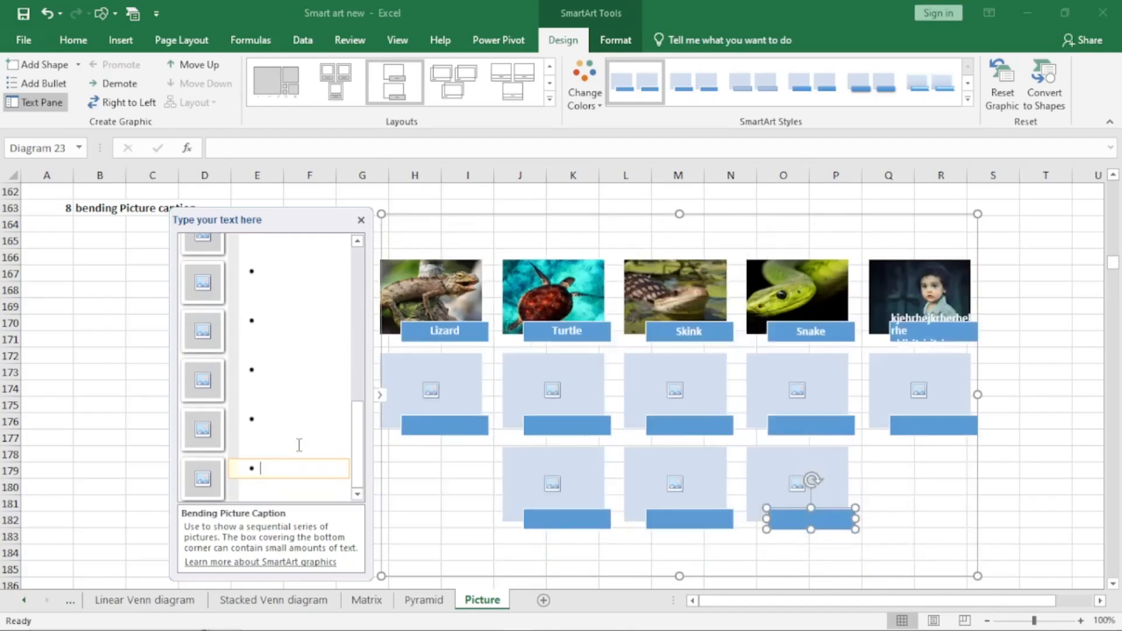
key("Return")
key("Return")
key("Return")
key("Return")
key("Return")
key("Return")
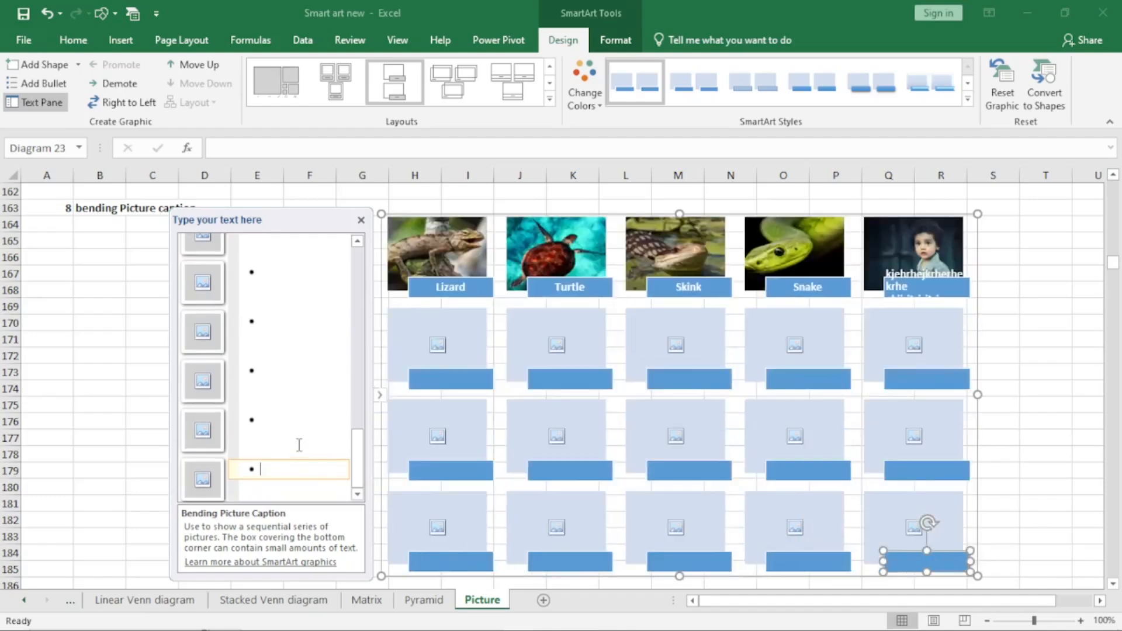
key("Return")
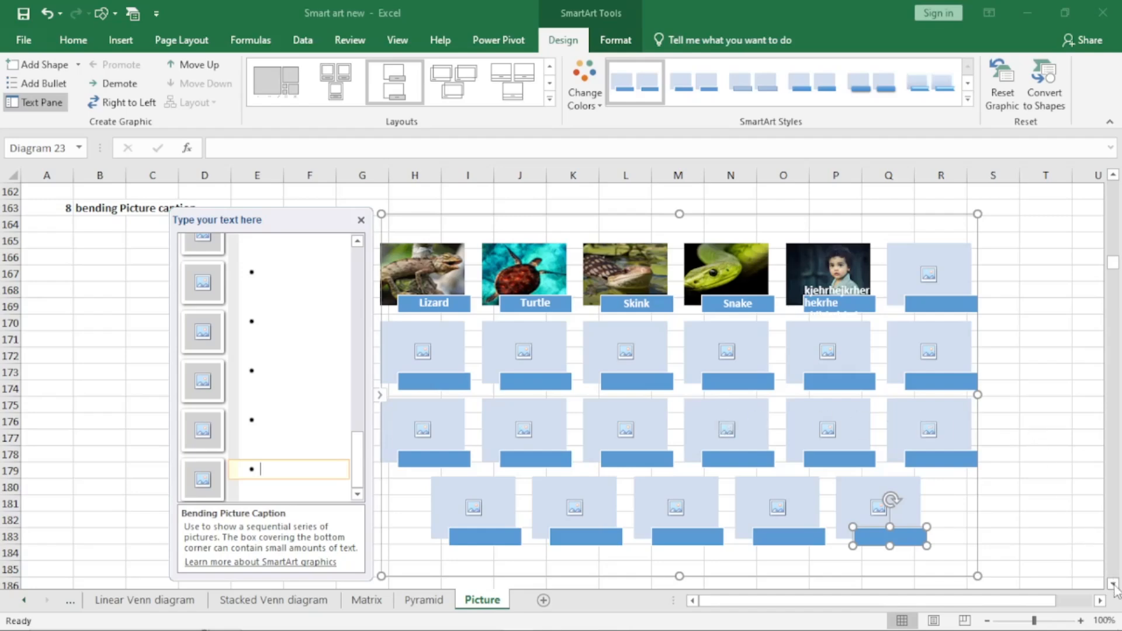
Move the Picture Frame graphic to the right so it spans about columns I to S from row 192.
scroll(1082, 177, "down", 9)
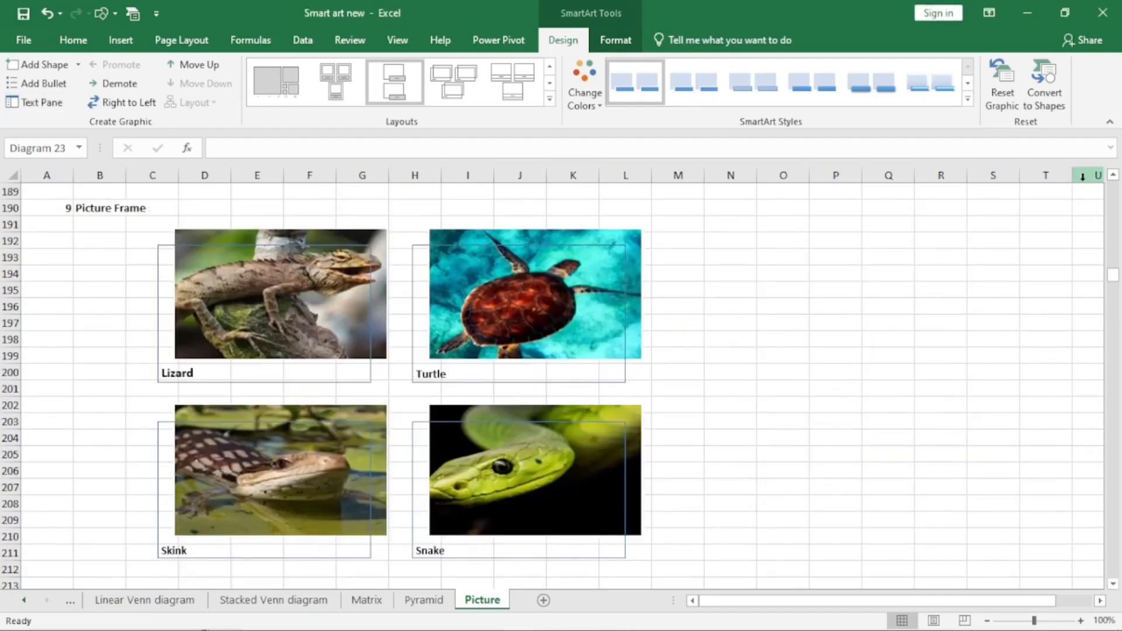
left_click(392, 225)
left_click(342, 237)
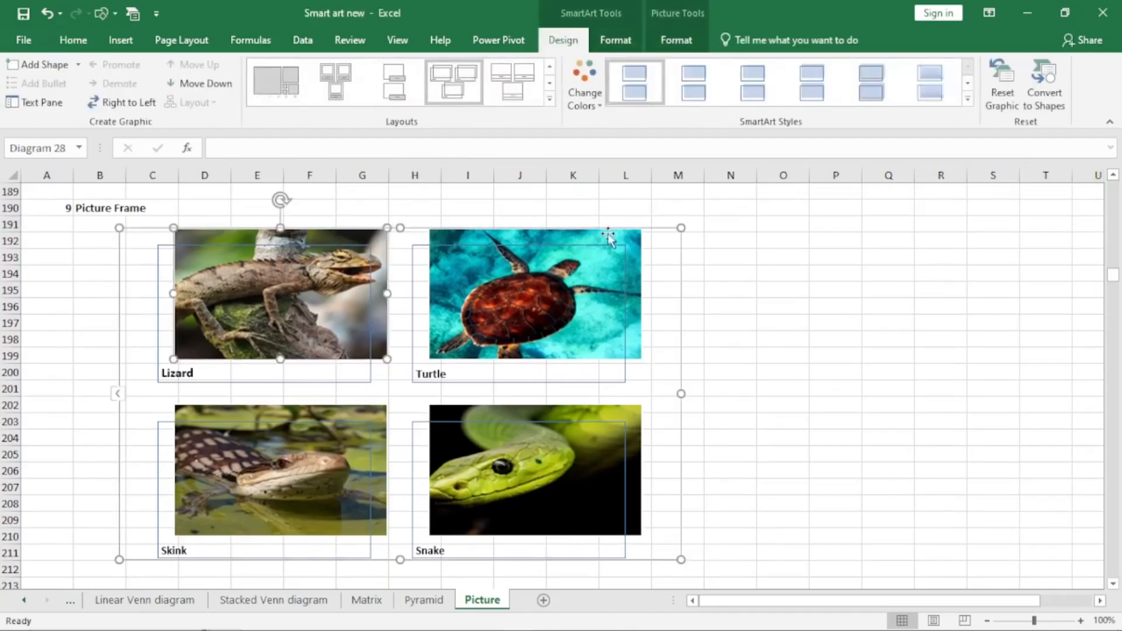
left_click_drag(658, 231, 974, 234)
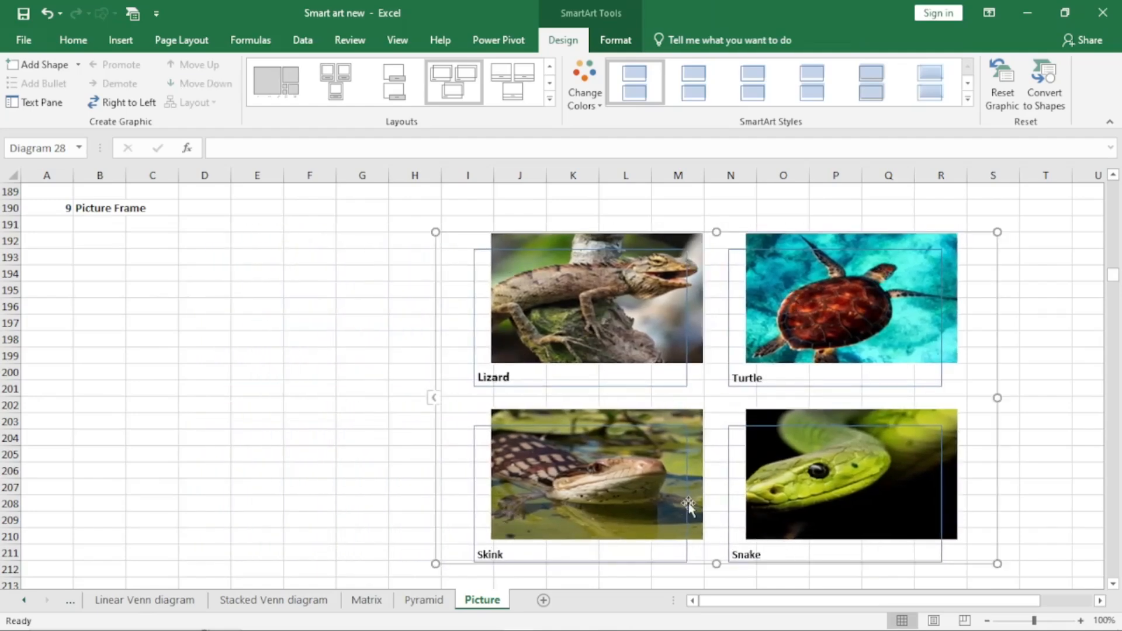
Add a fifth item after Snake in the Picture Frame graphic and insert child-817373_1280 (1) from the desktop's "Pics used for smartart graphic" folder.
left_click(433, 400)
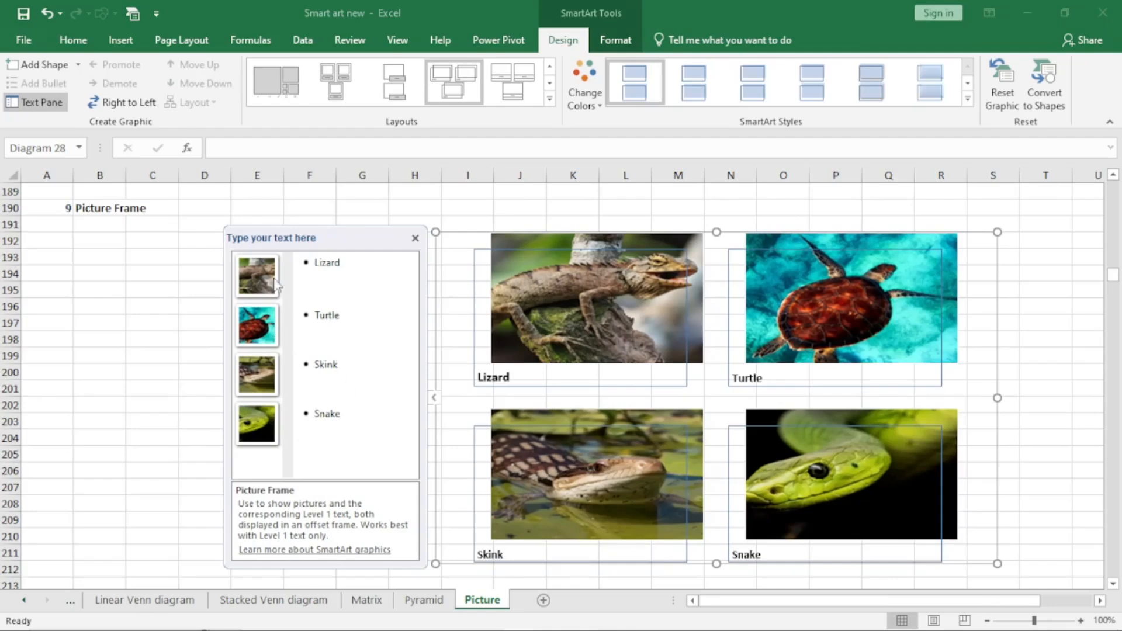
left_click(363, 418)
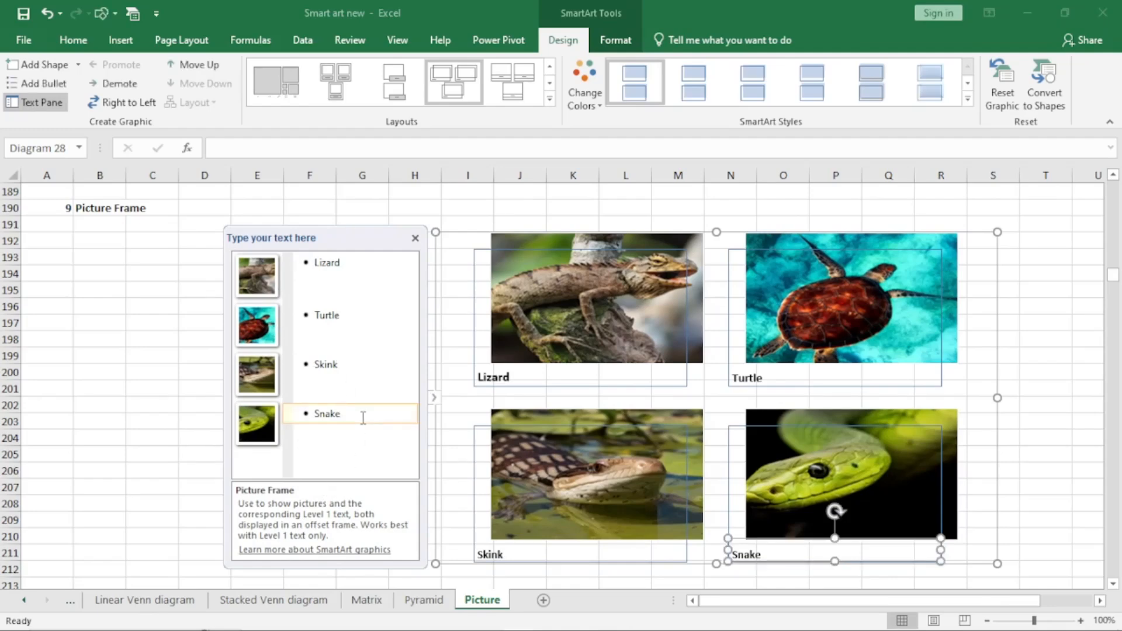
key("Return")
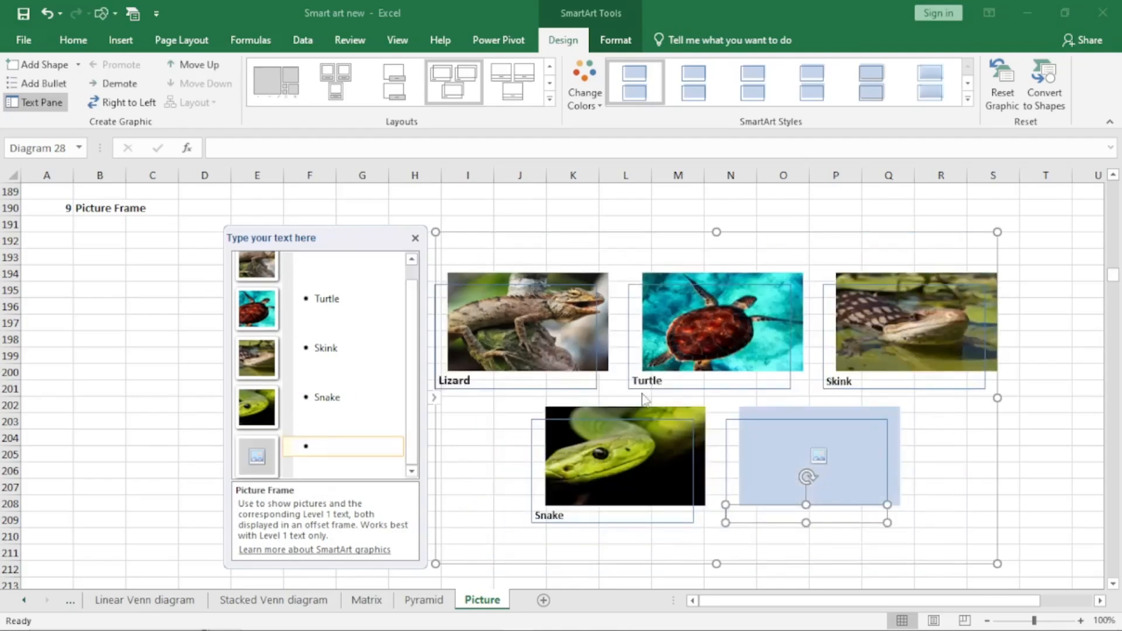
left_click(257, 459)
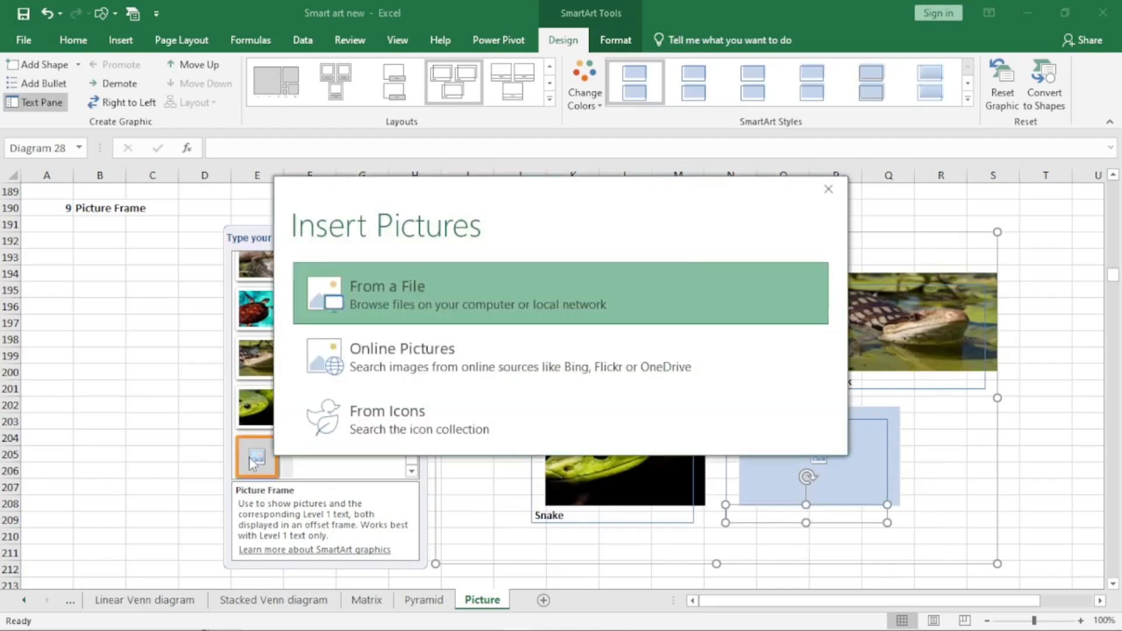
left_click(436, 319)
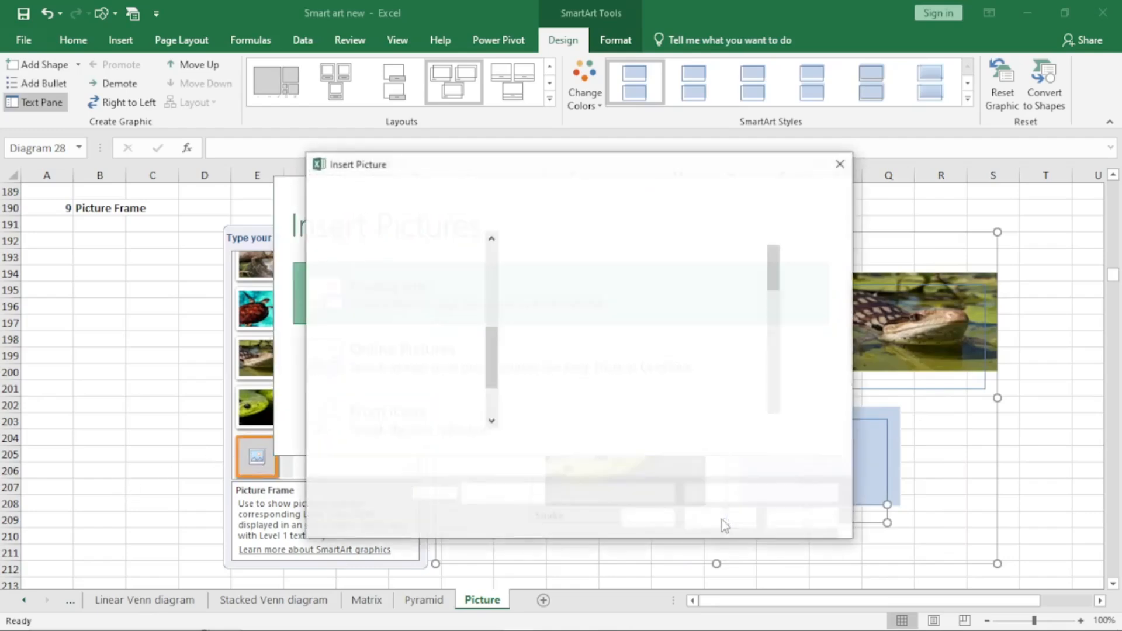
double_click(657, 304)
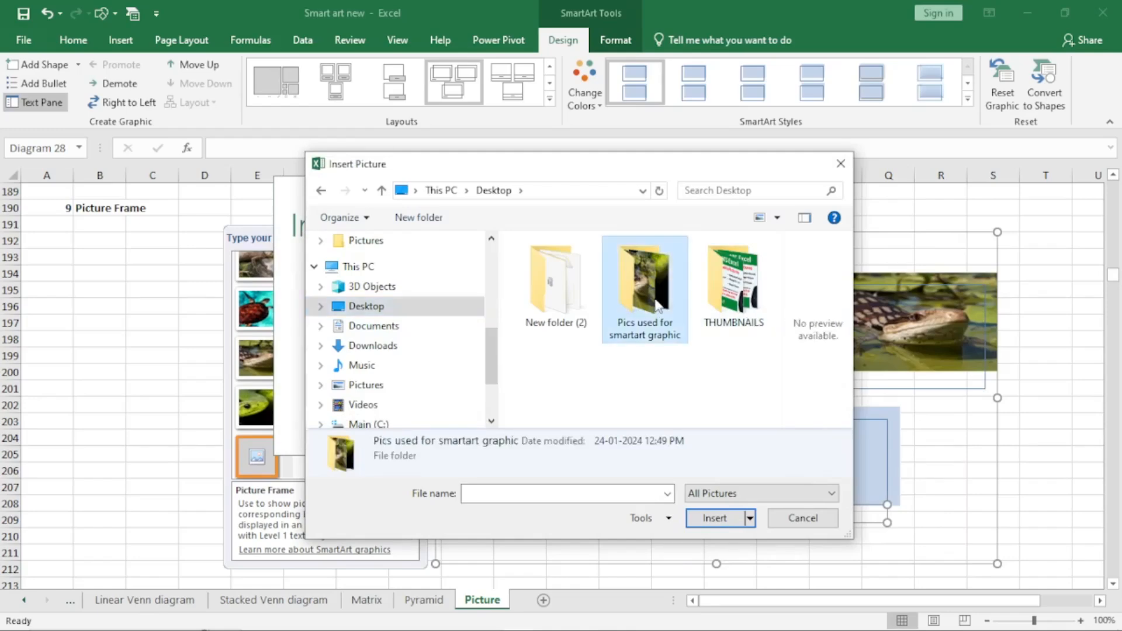
left_click(665, 374)
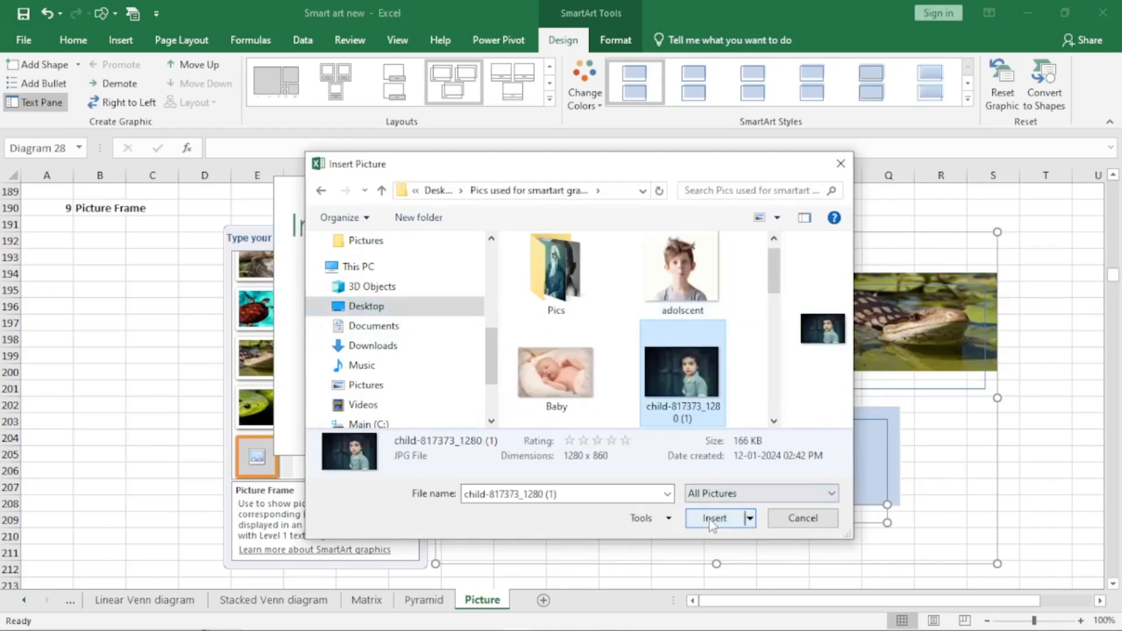
left_click(710, 519)
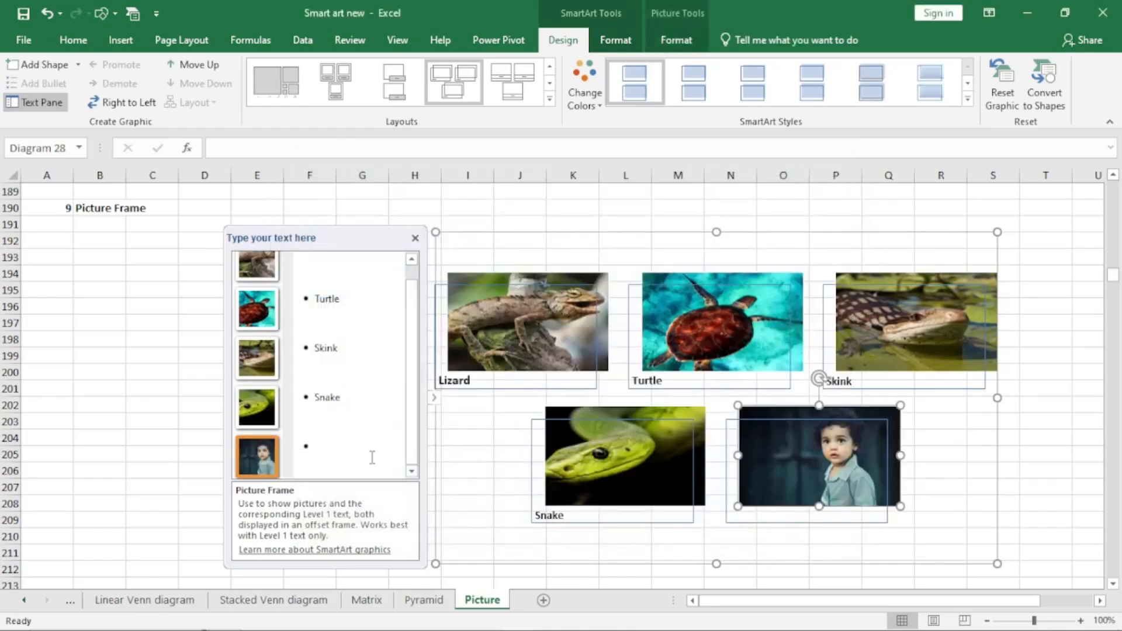
Caption the child's picture "hhfkjdfhjk" in the Picture Frame graphic and add the second-level text "hfgkhfhfkjg".
left_click(372, 457)
type("hhfkjdfhjk")
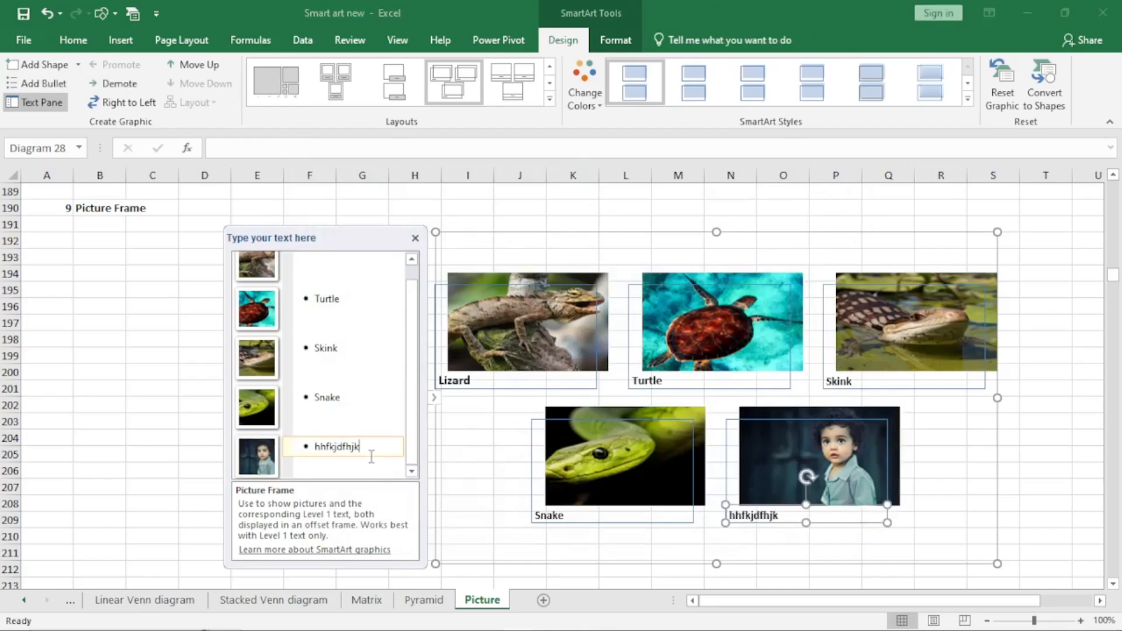
key("Return")
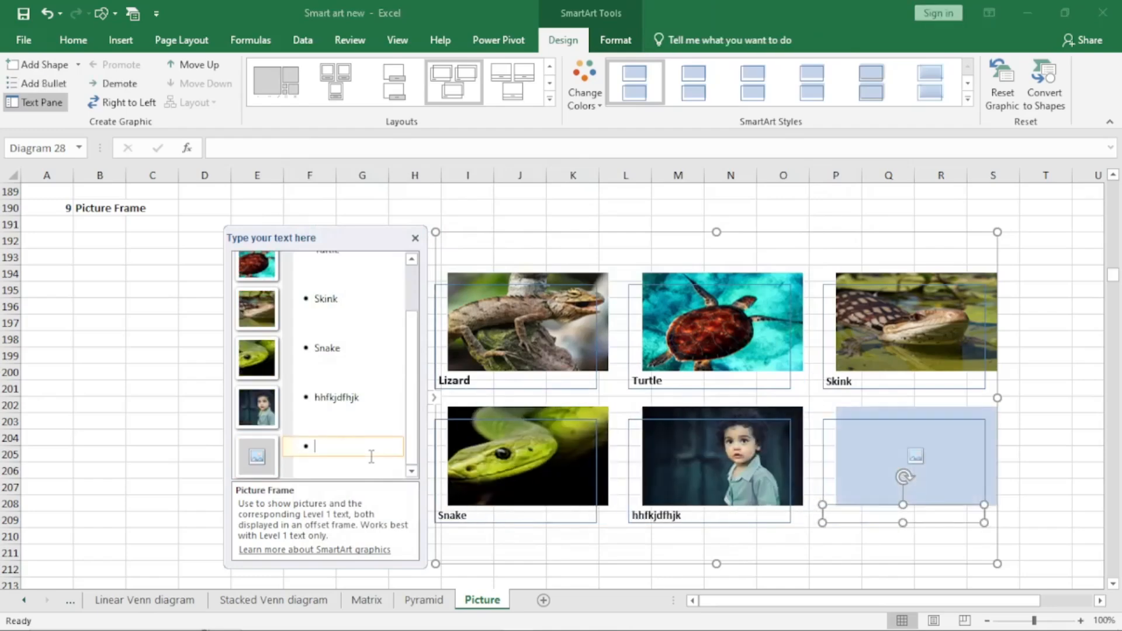
key("Tab")
type("hfgkhfhfkjg")
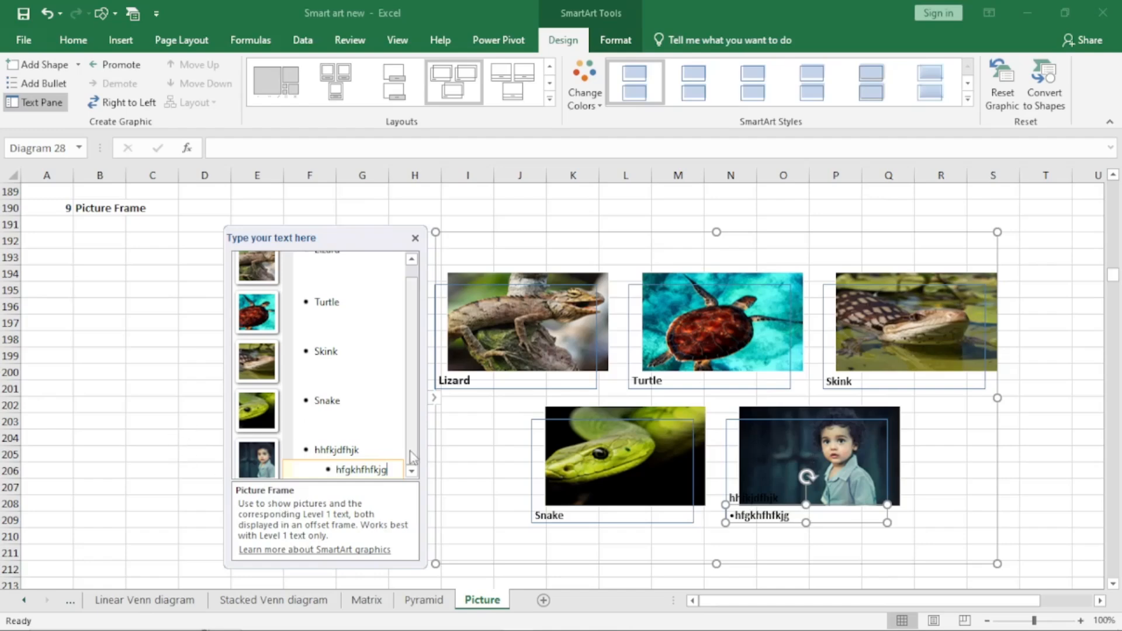
Add 26 empty top-level picture items after the child's item in the Picture Frame graphic and close its text pane.
key("Return")
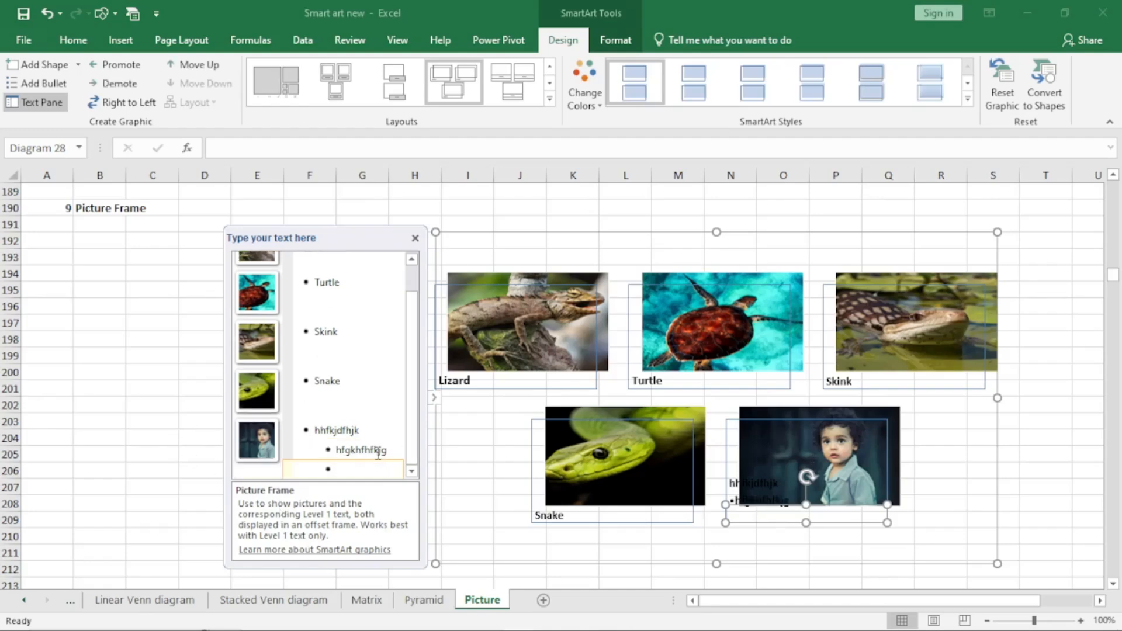
key("shift+Tab")
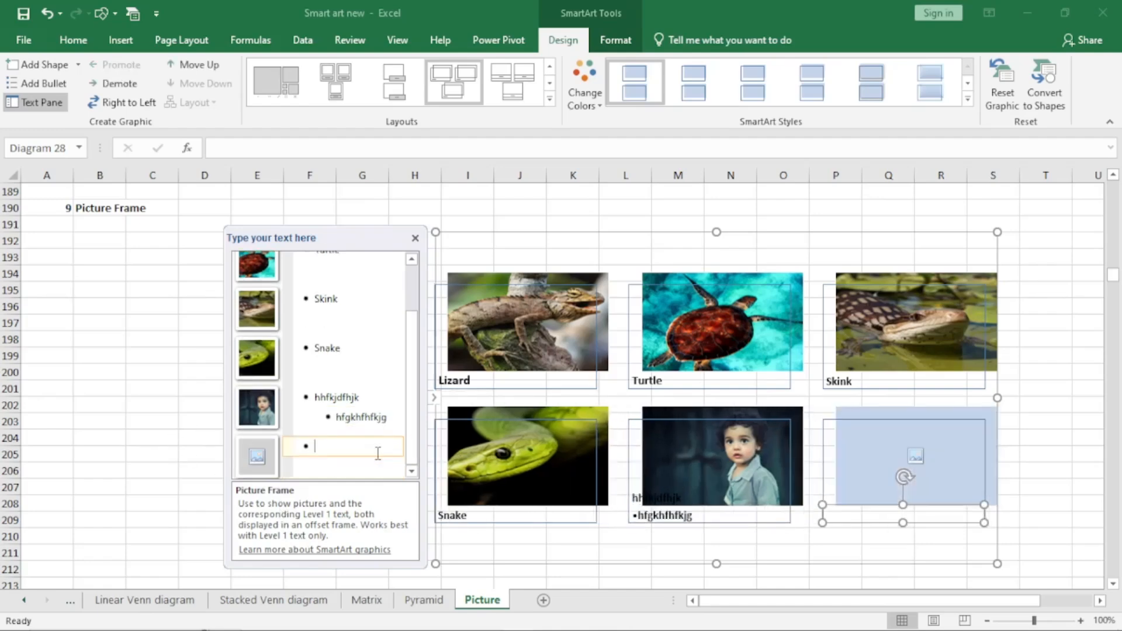
key("Return")
key("Return")
key("Return")
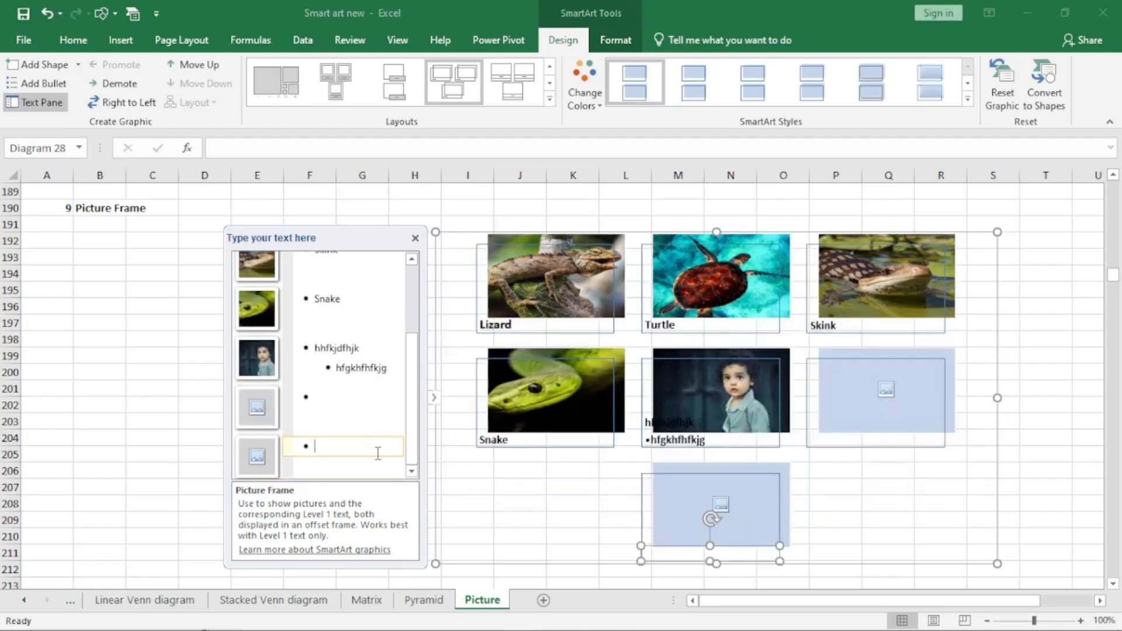
key("Return")
key("Return")
key("Return")
key("Return")
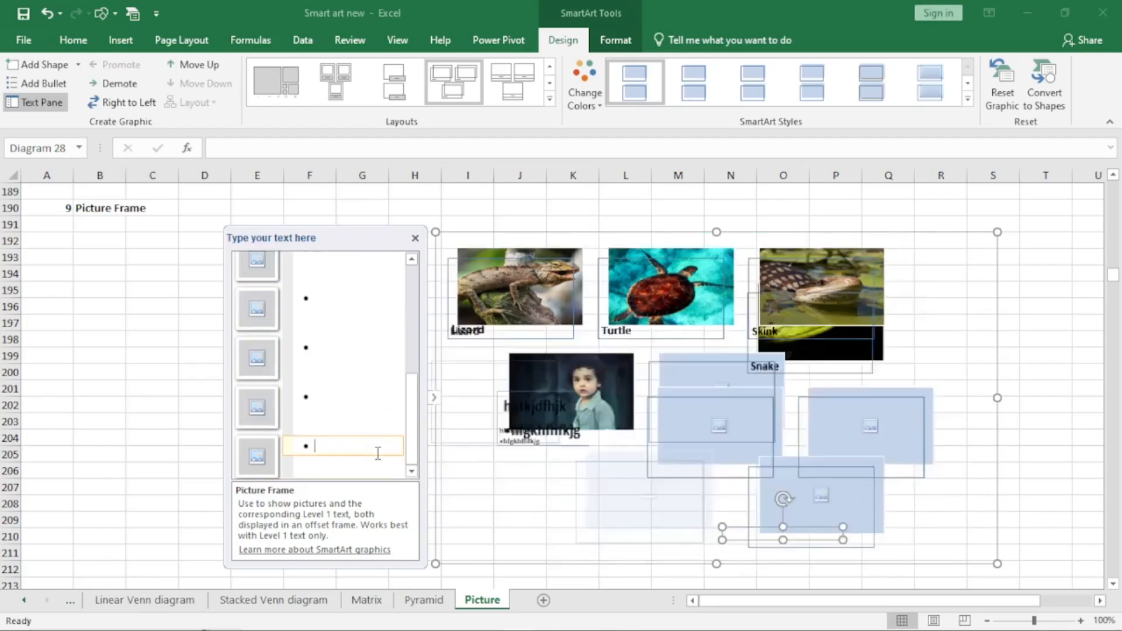
key("Return")
key("Return")
key("Return")
key("Return")
key("Return")
key("Return")
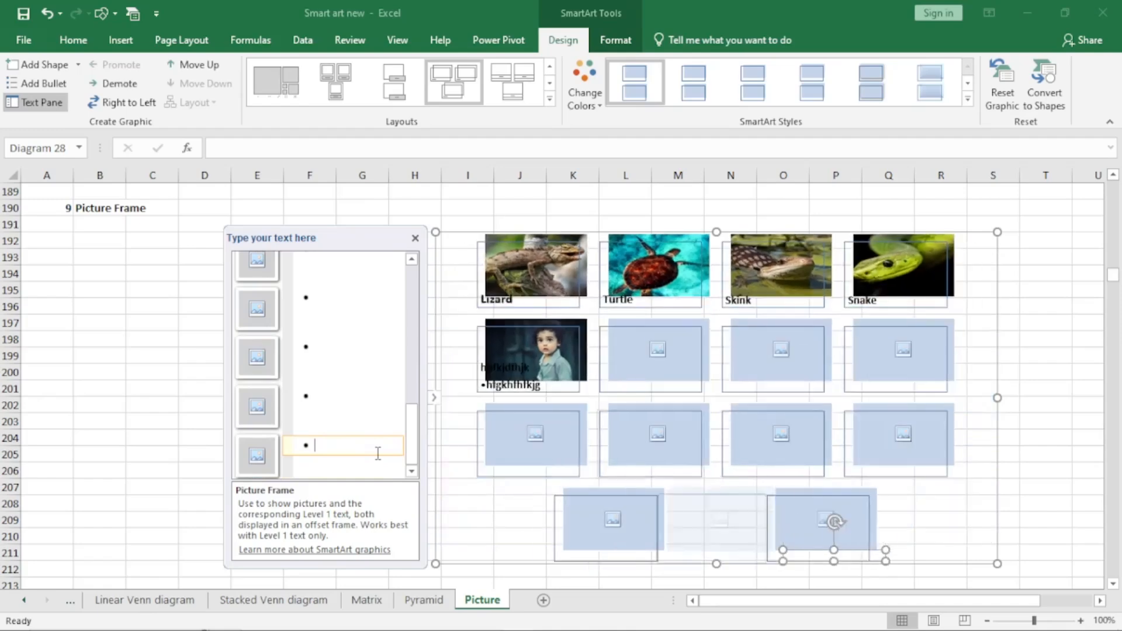
key("Return")
key("Return")
key("Return")
key("Return")
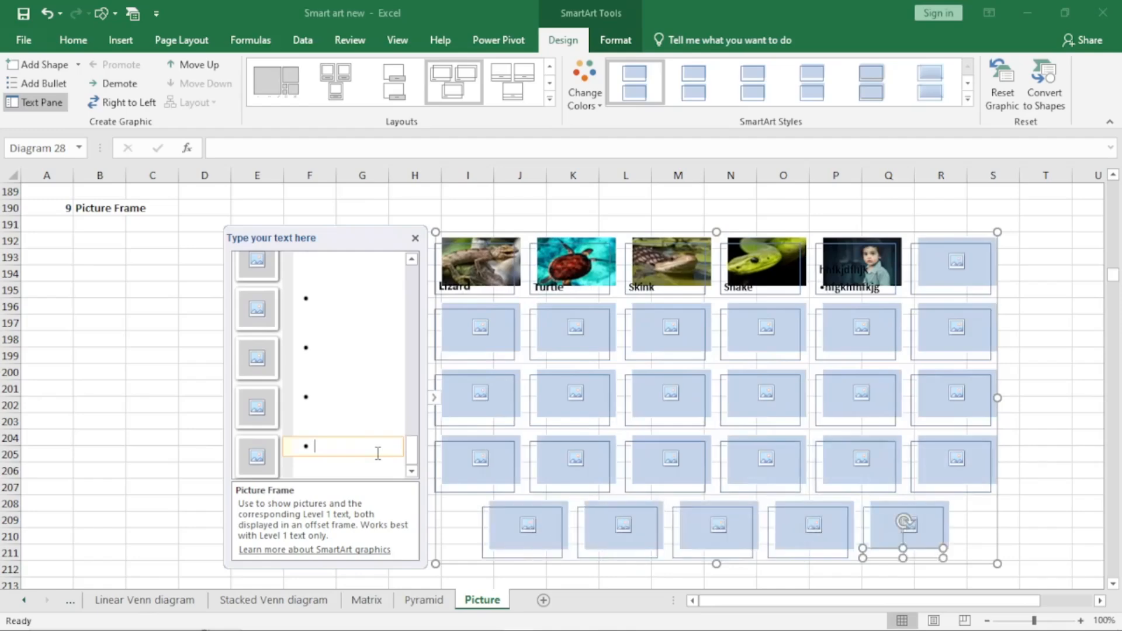
left_click(415, 238)
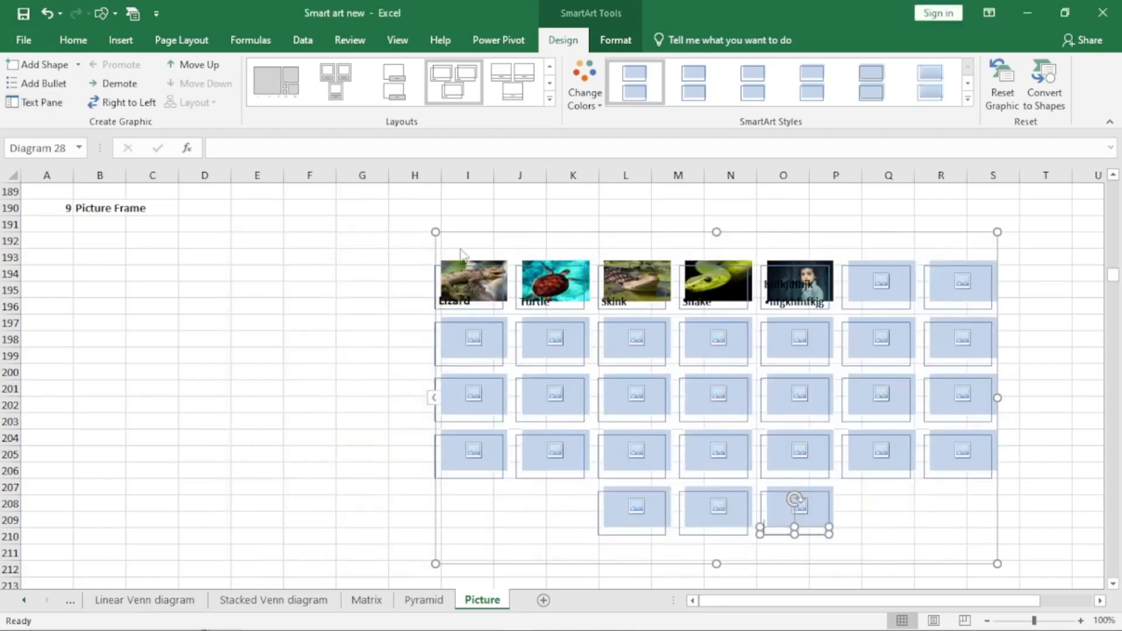
Nudge the Lizard caption slightly up and left, and move the Bending Picture Semi-Transparent Text graphic to about columns H to Q from row 214.
left_click(1113, 586)
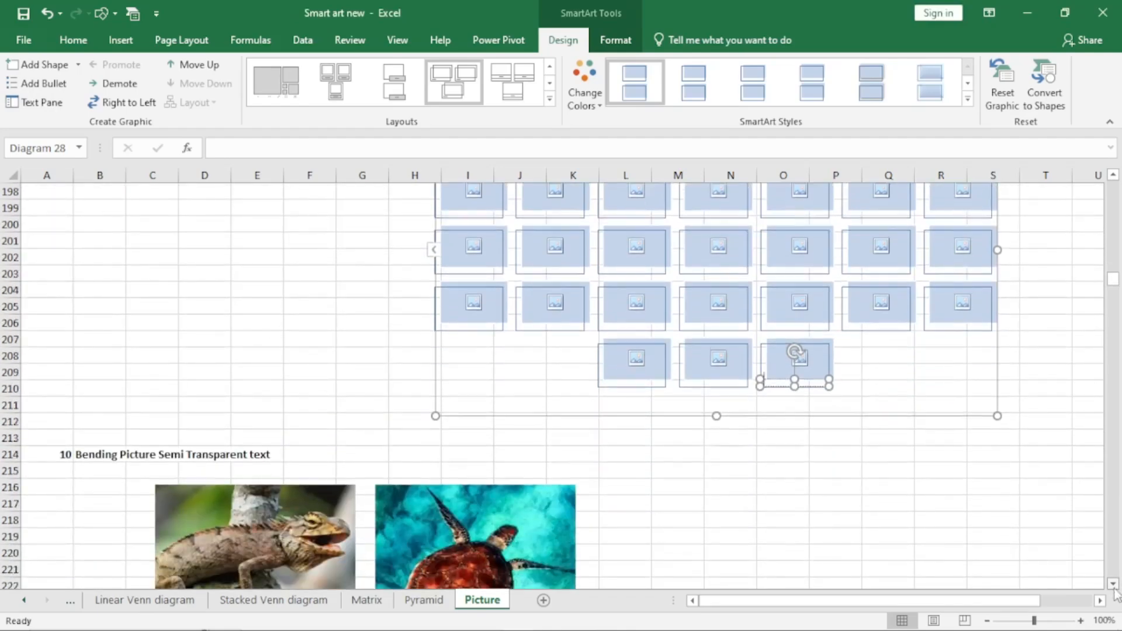
left_click(1114, 586)
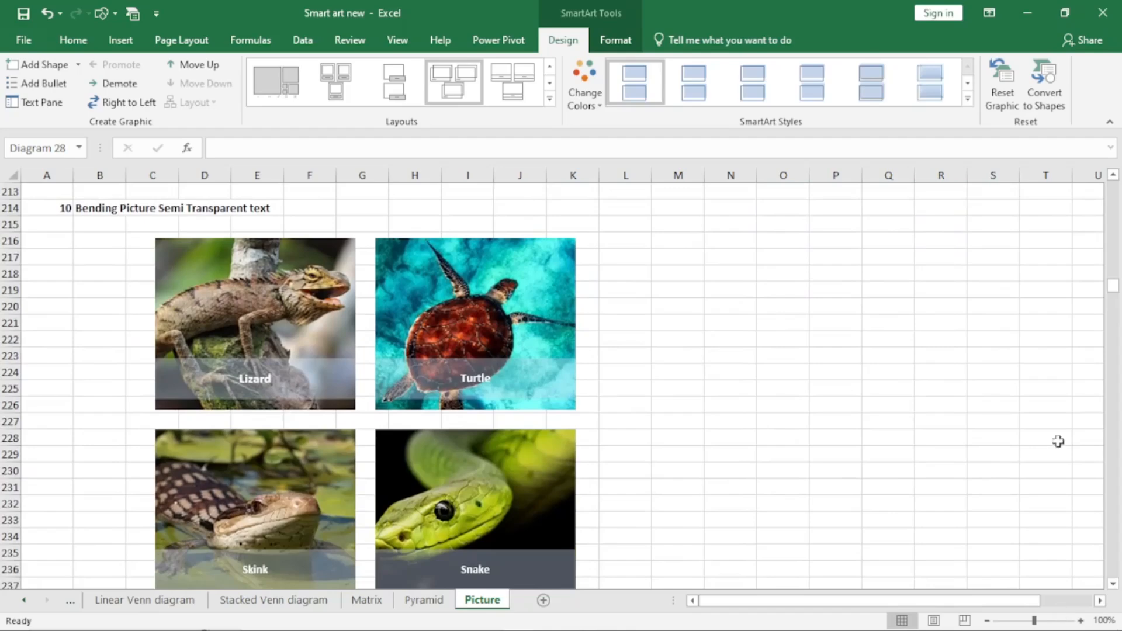
left_click(313, 372)
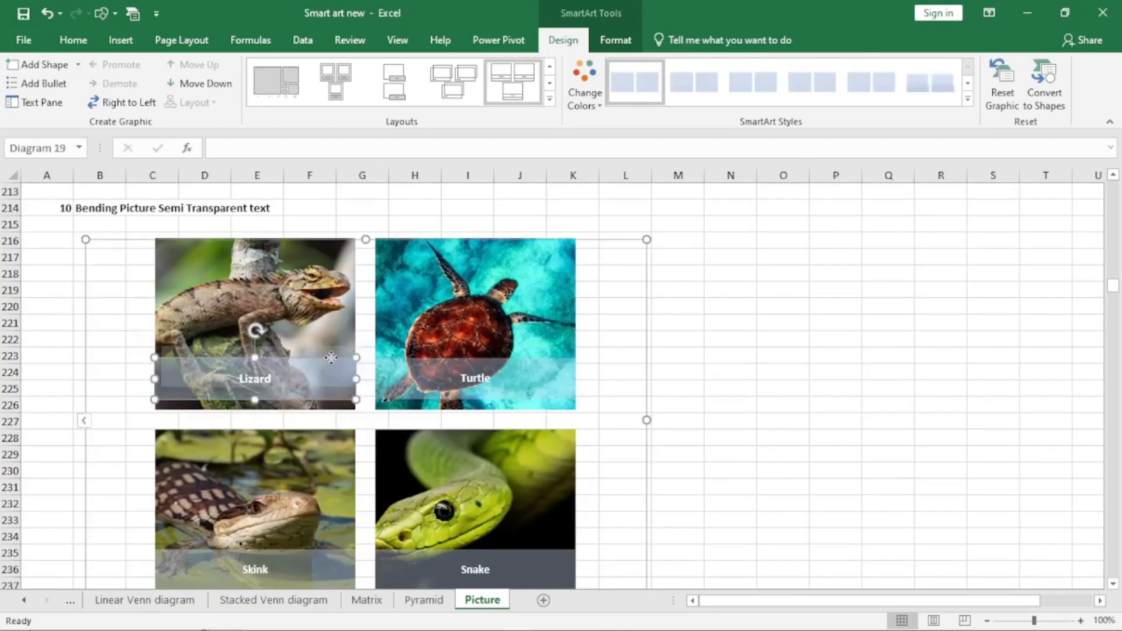
left_click_drag(312, 369, 309, 367)
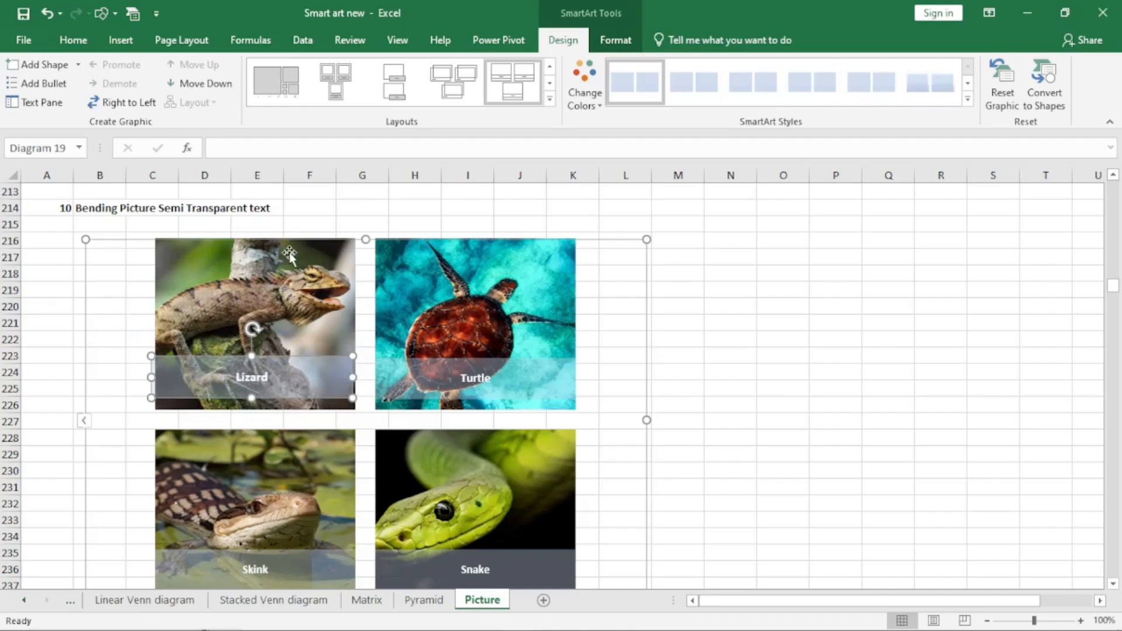
left_click(837, 316)
left_click_drag(609, 251, 897, 209)
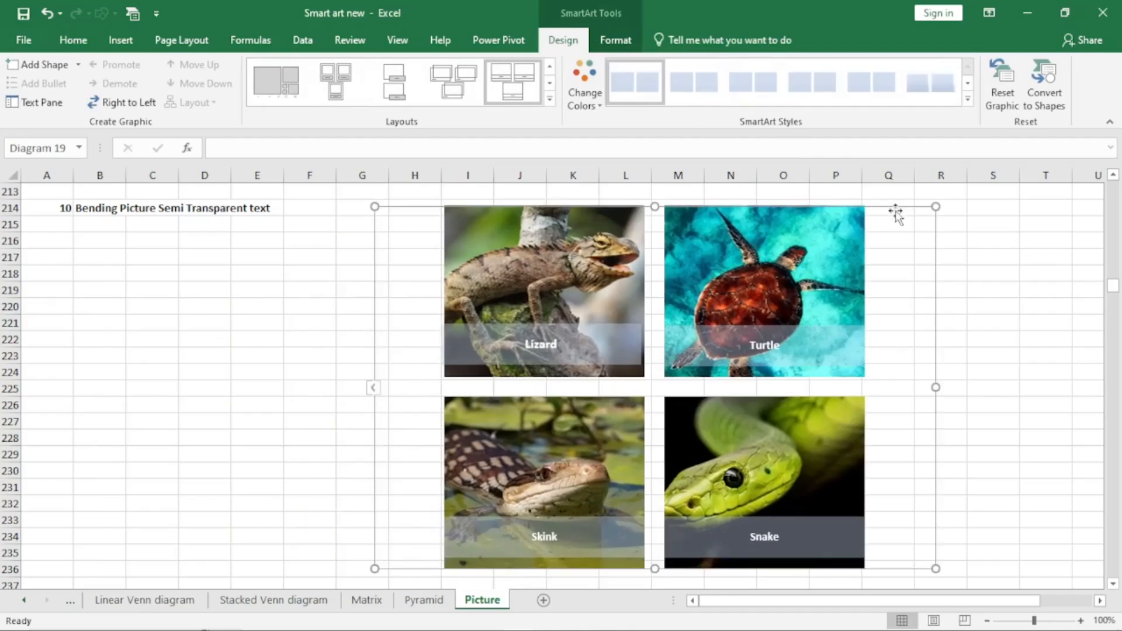
Add a fifth item after Snake in the Semi-Transparent Text graphic and insert picture sk from the desktop's "Pics used for smartart graphic" folder.
left_click(373, 389)
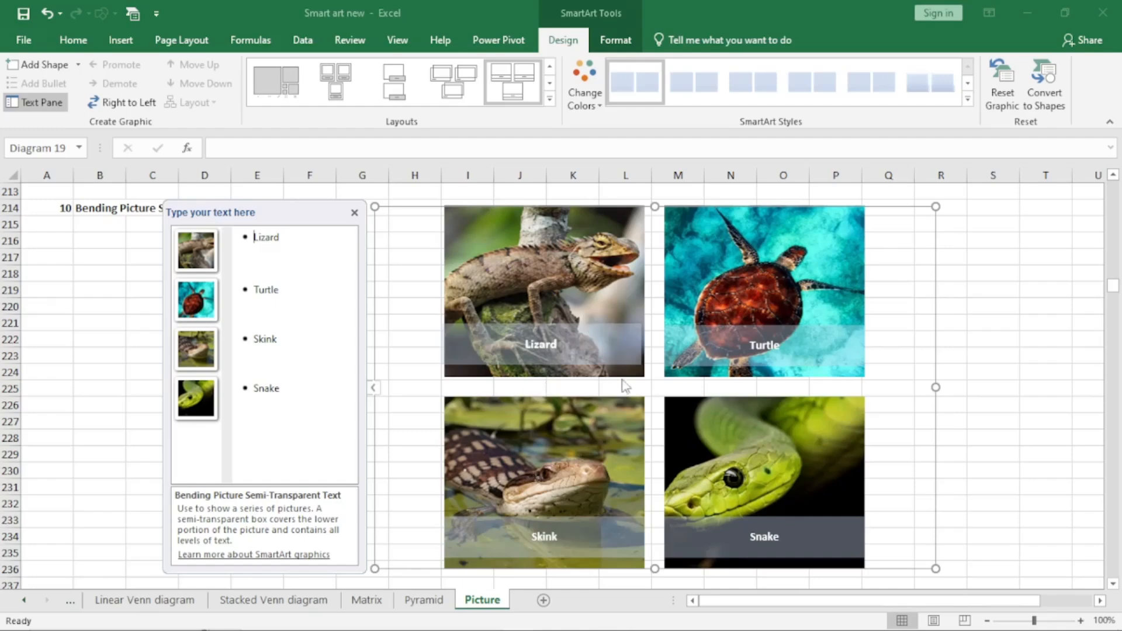
left_click(310, 388)
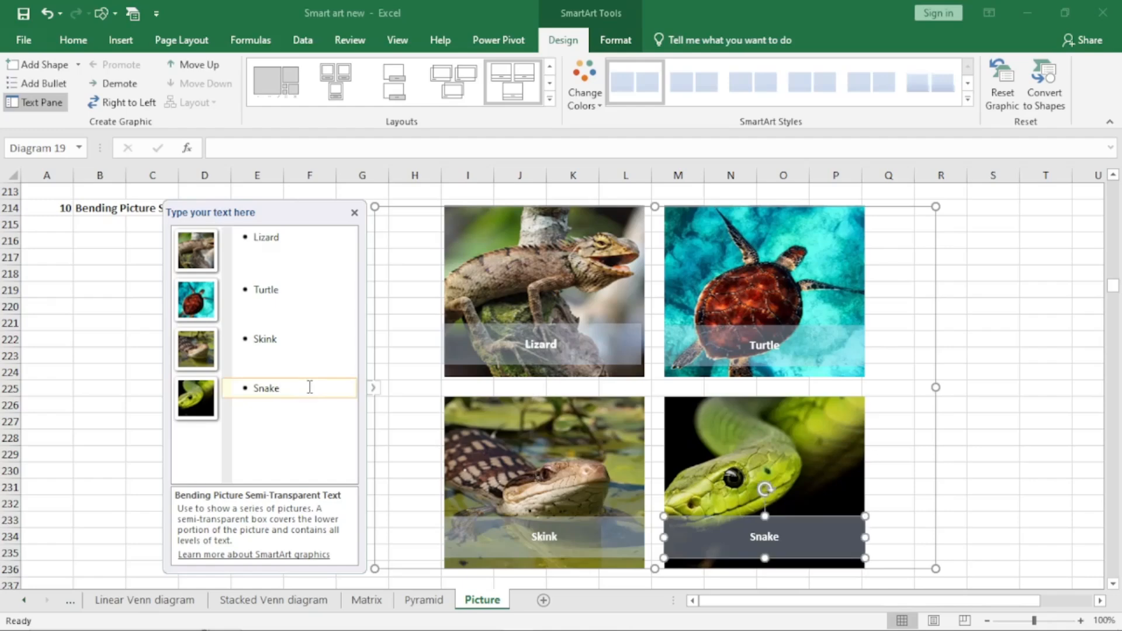
key("Return")
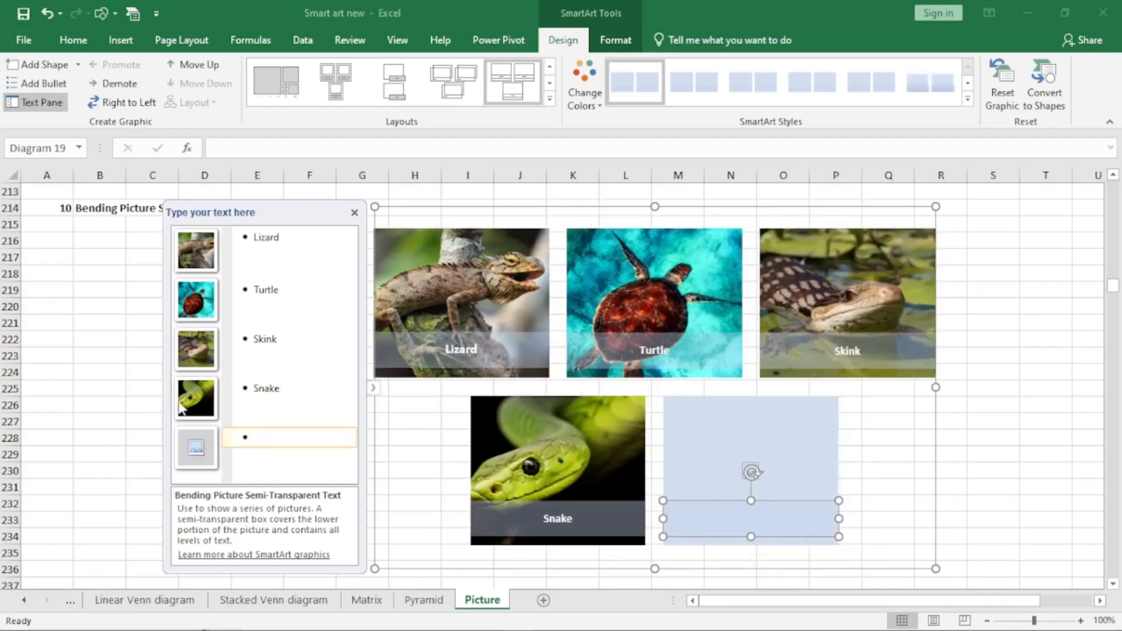
left_click(200, 448)
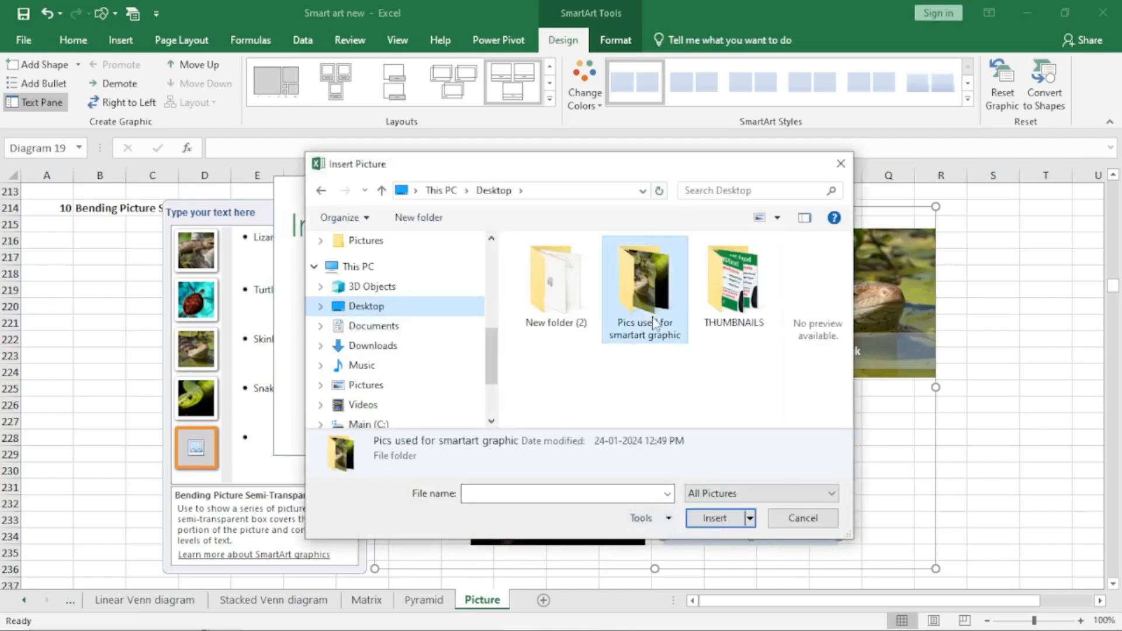
double_click(646, 319)
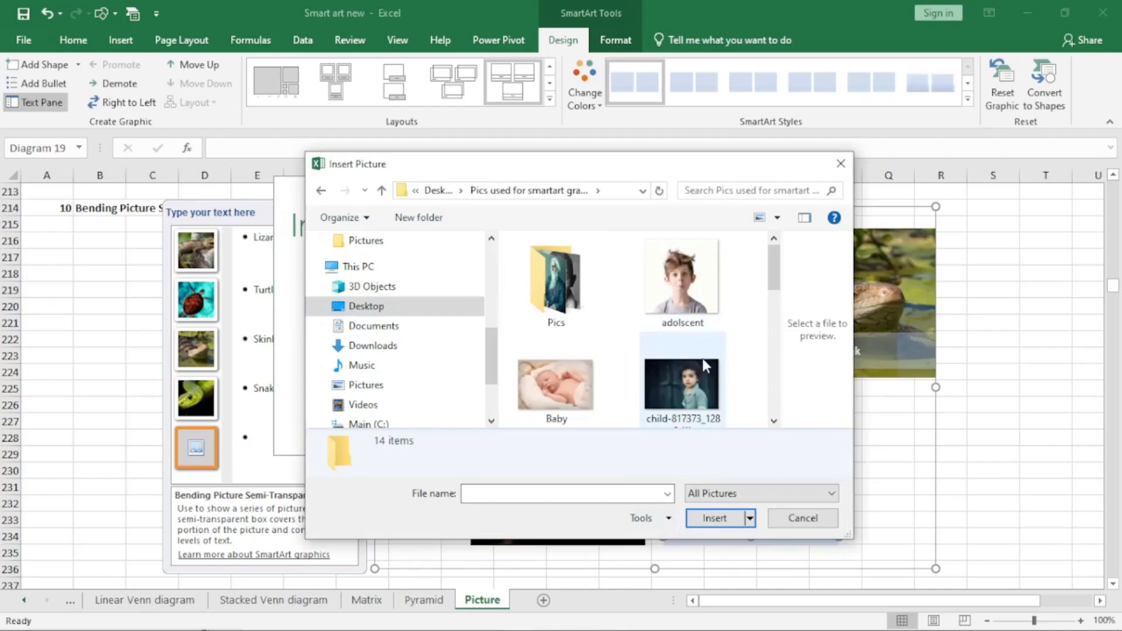
scroll(703, 357, "down", 1)
scroll(687, 366, "down", 2)
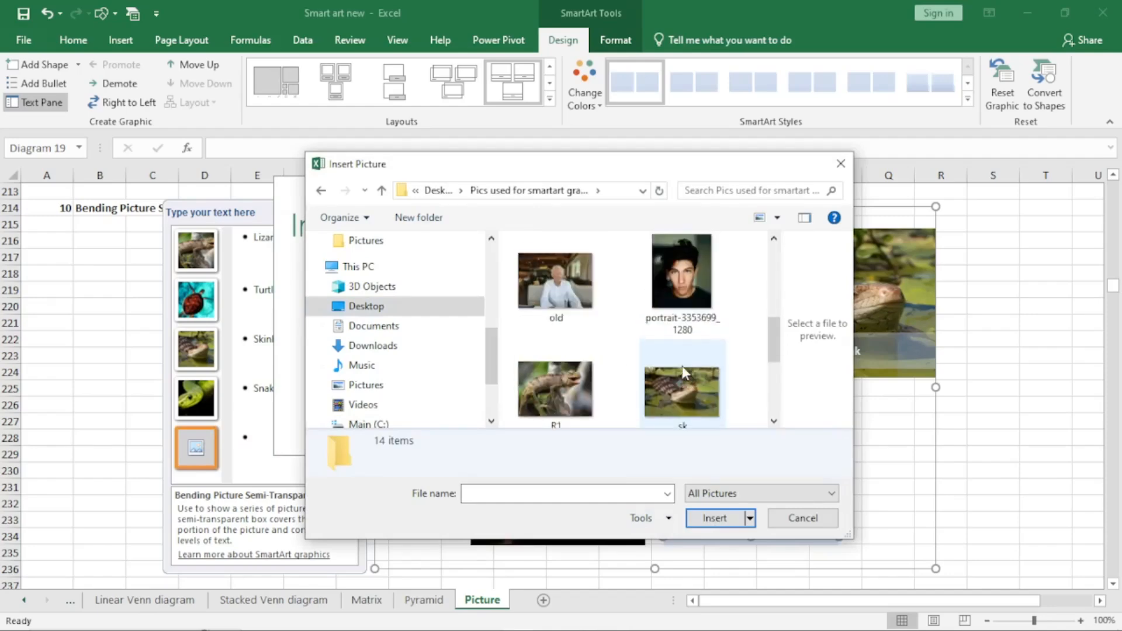
left_click(681, 394)
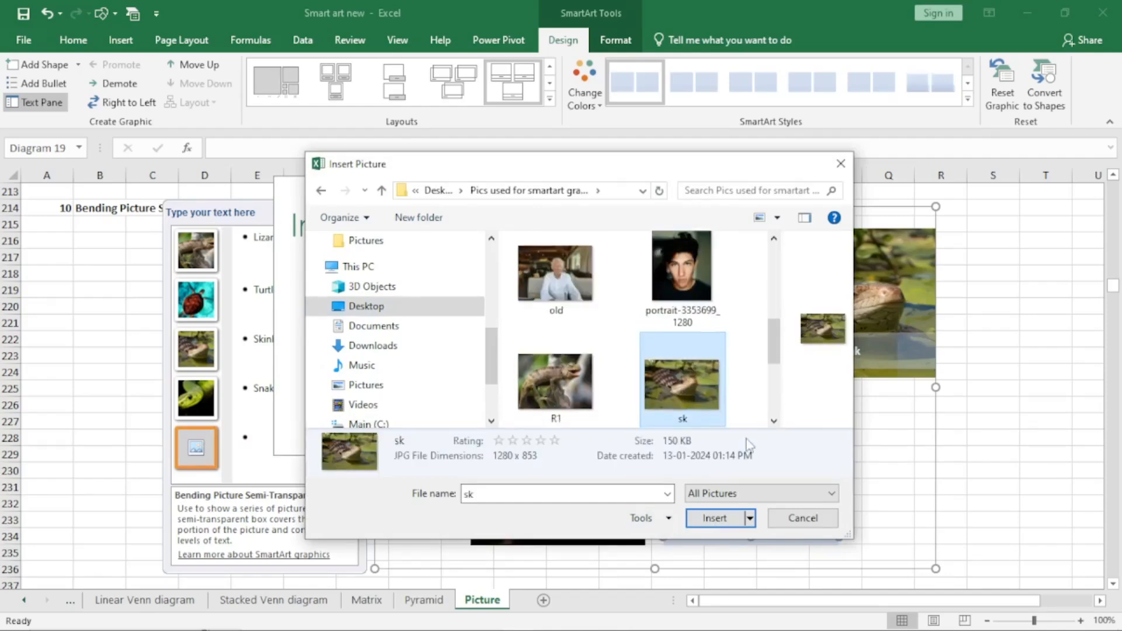
left_click(721, 517)
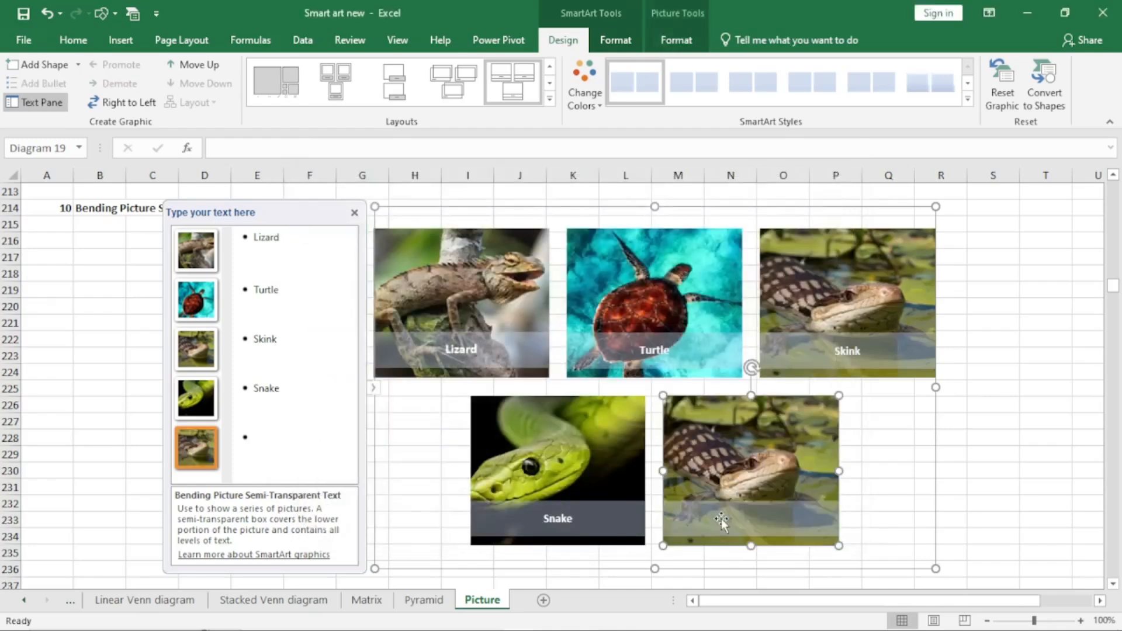
Caption the fifth picture "hshshfhkfh" in the Semi-Transparent Text graphic and add the second-level text "hkdfdhfjfdhfk".
left_click(289, 443)
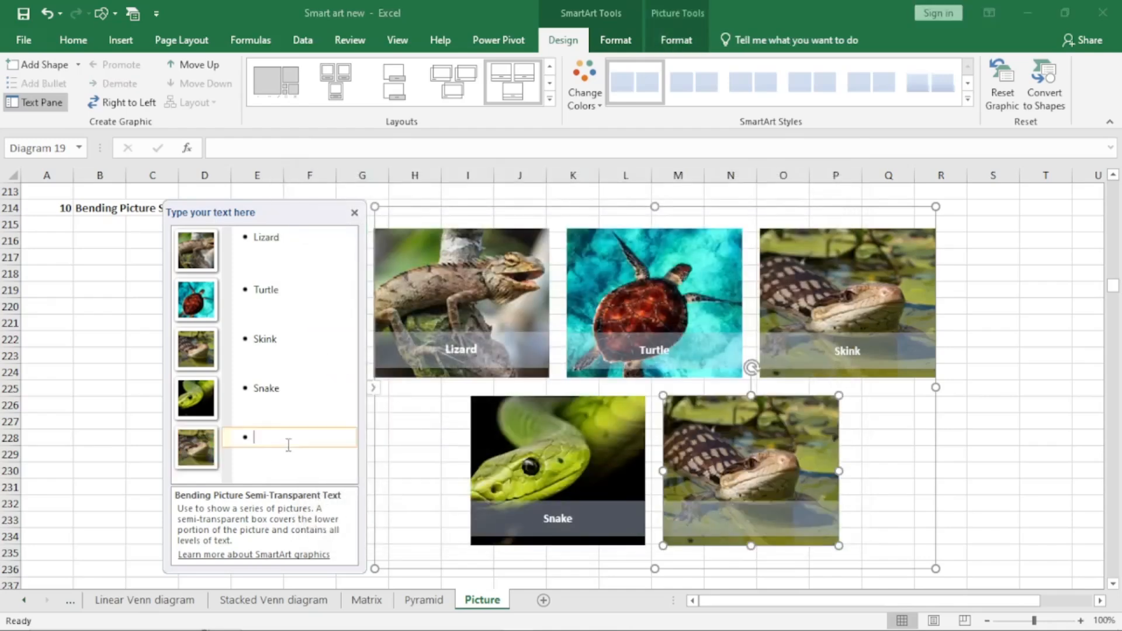
type("hshshfhkfh")
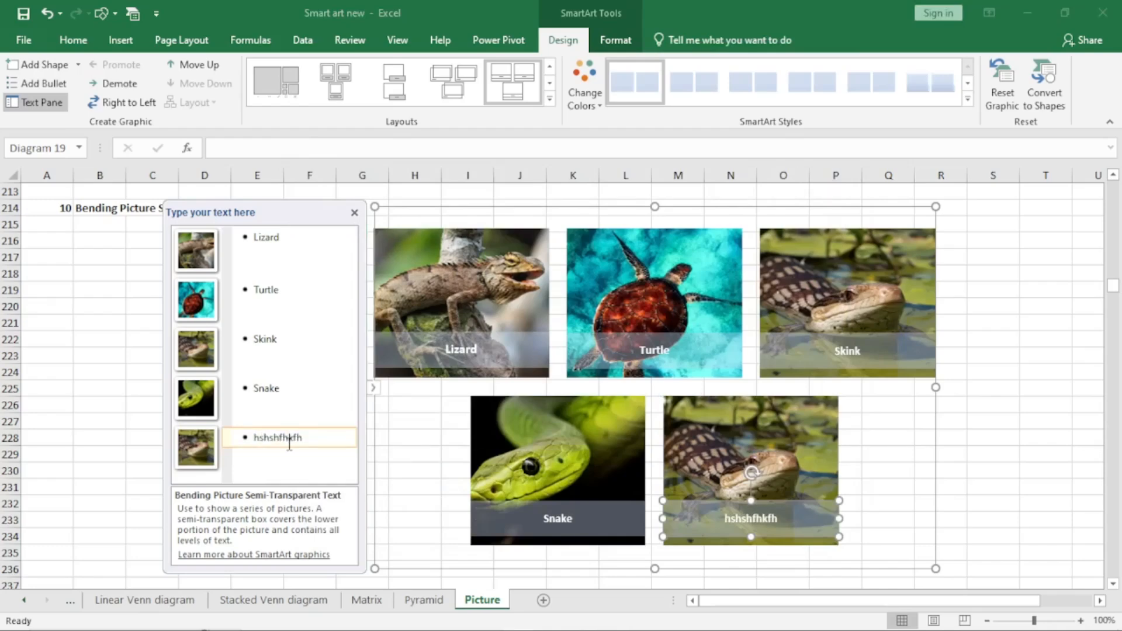
key("Return")
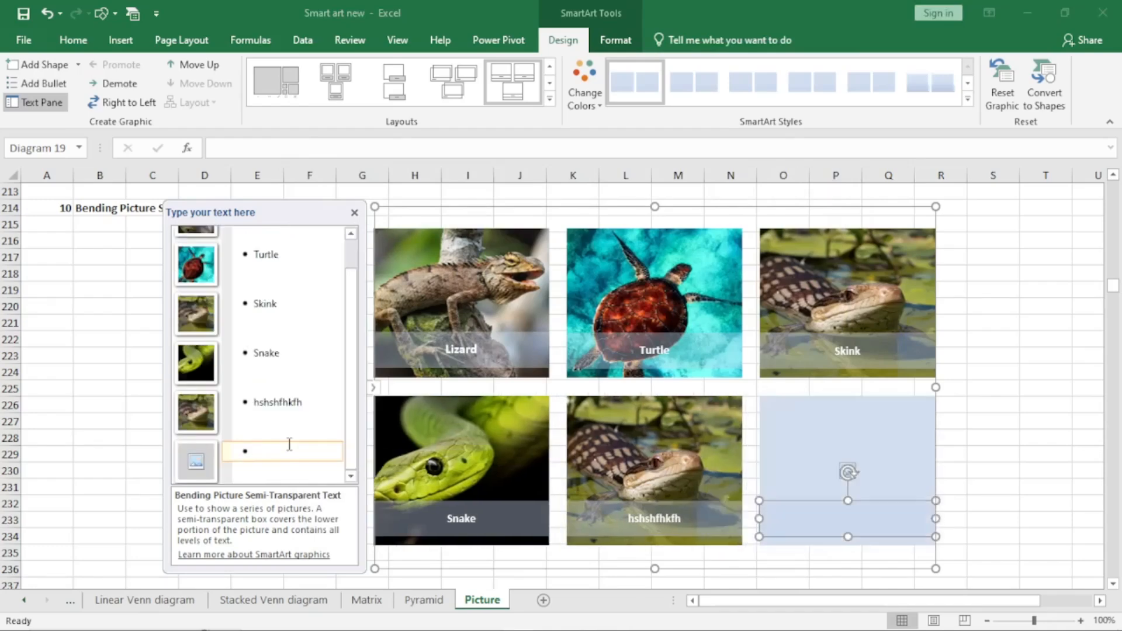
key("Tab")
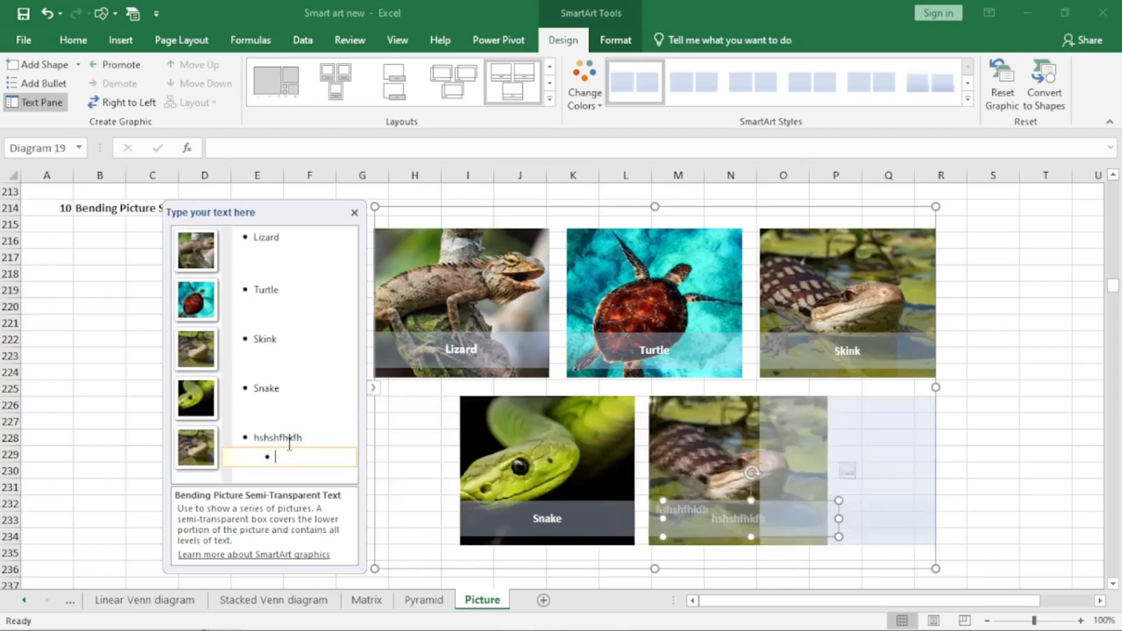
type("hkdfdhfjfdhfk")
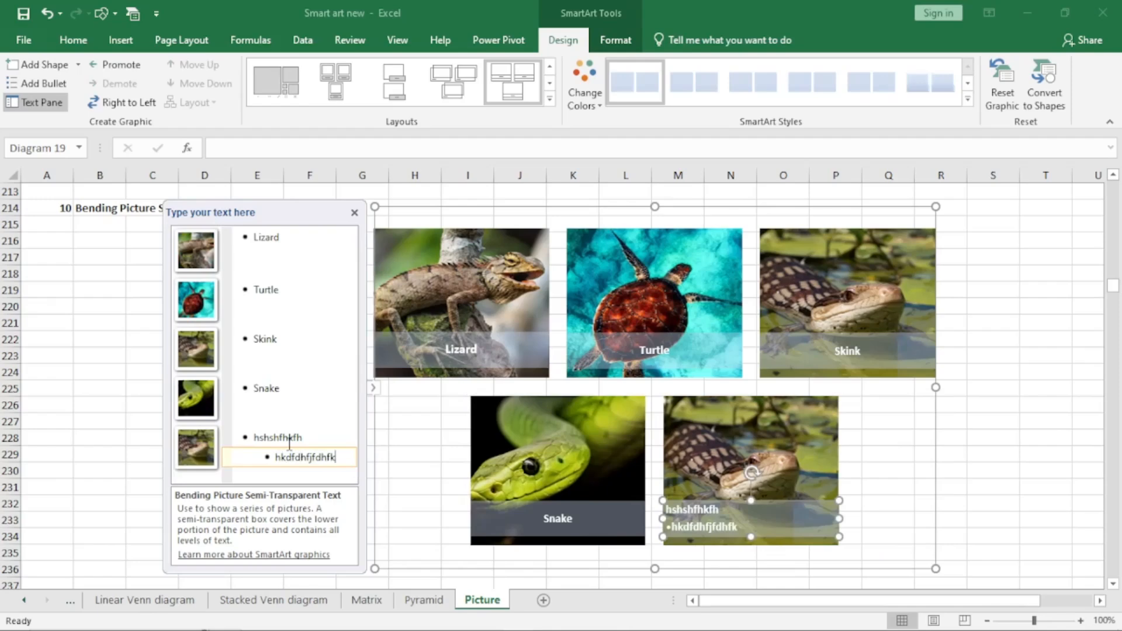
Add 17 empty top-level picture items after the fifth item in the Semi-Transparent Text graphic and close its text pane.
key("Return")
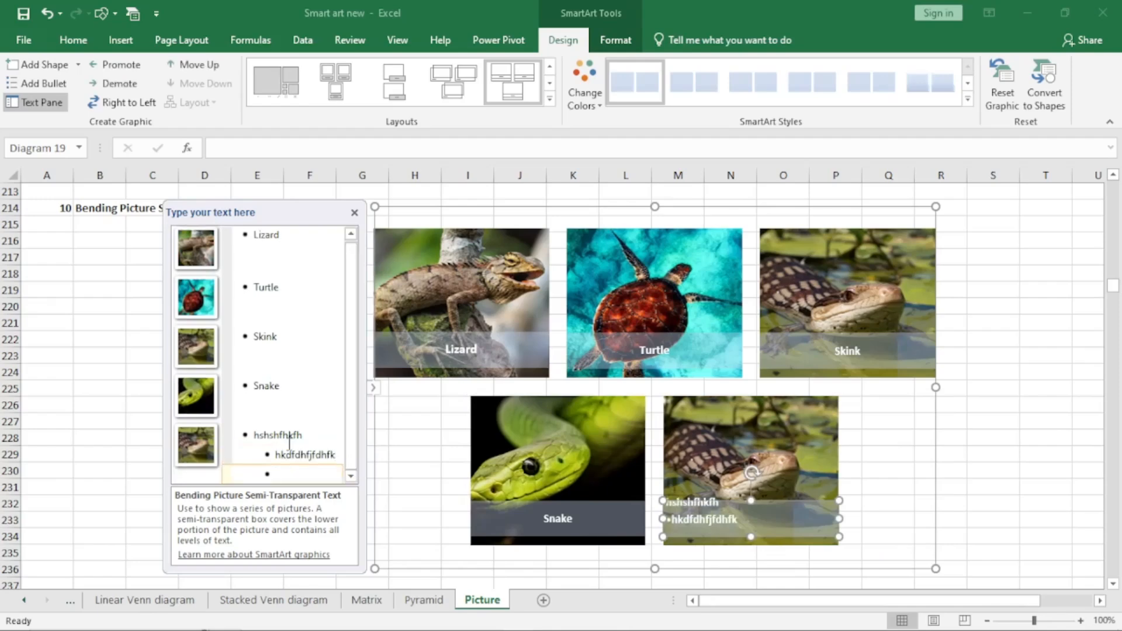
key("shift+Tab")
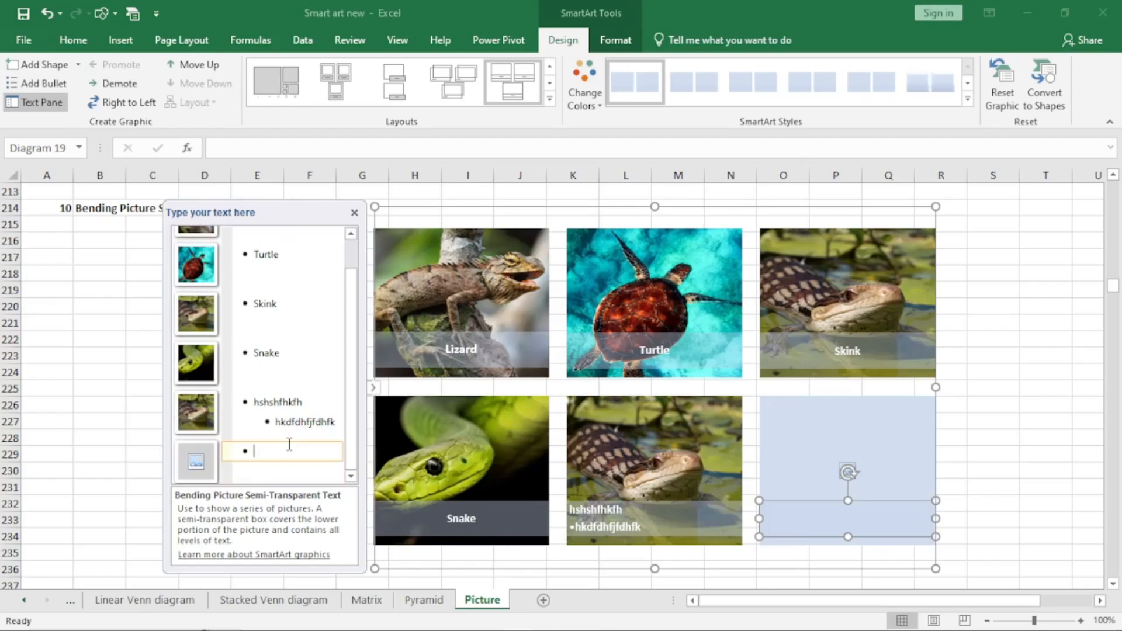
key("Return")
key("Return")
key("Return")
key("Return")
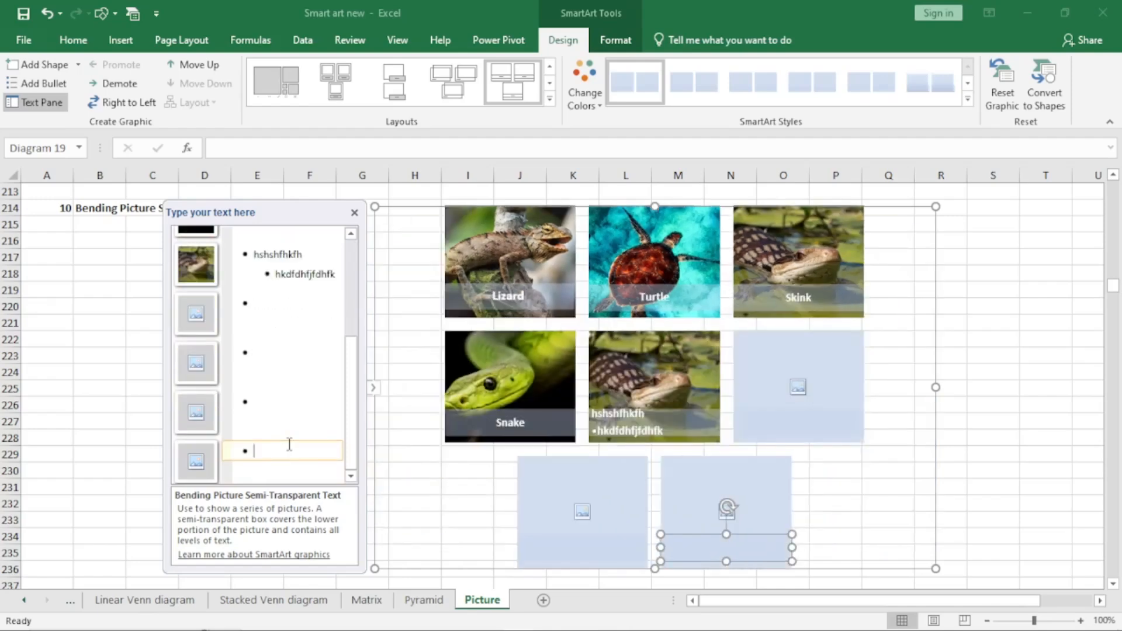
key("Return")
key("Return")
key("Return")
key("Return")
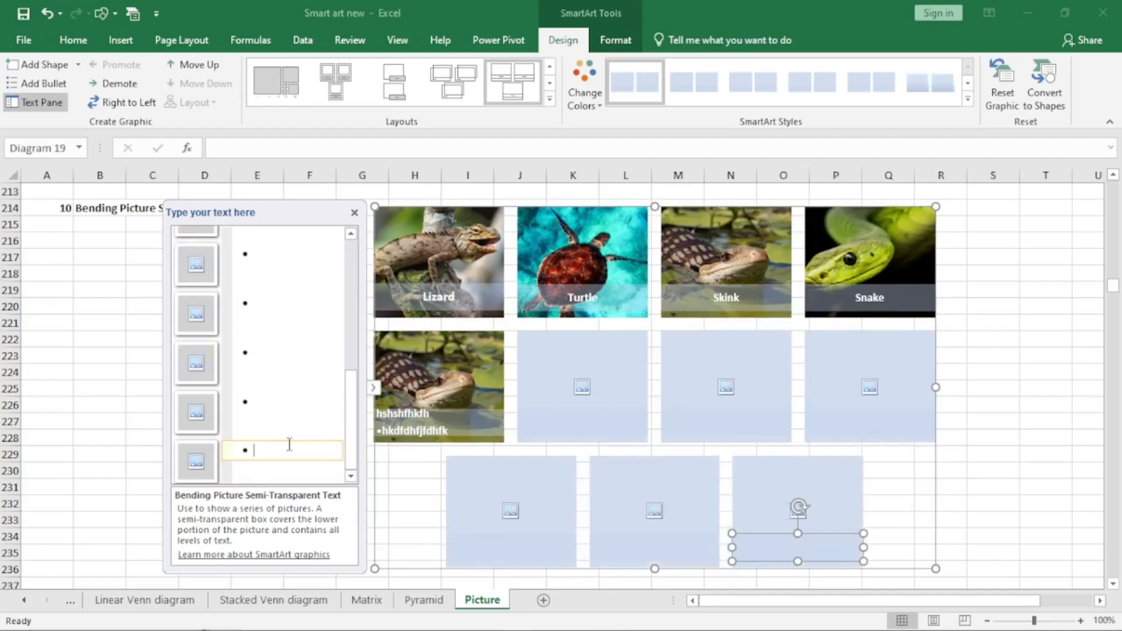
key("Return")
key("Return")
key("Return")
key("Return")
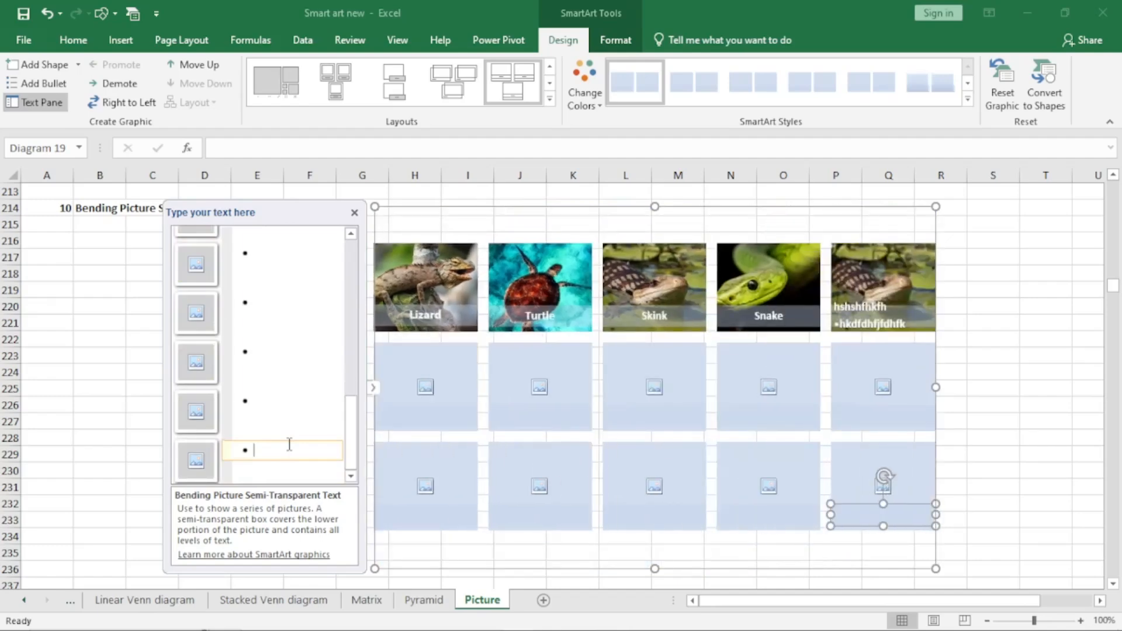
key("Return")
key("Return")
key("Return")
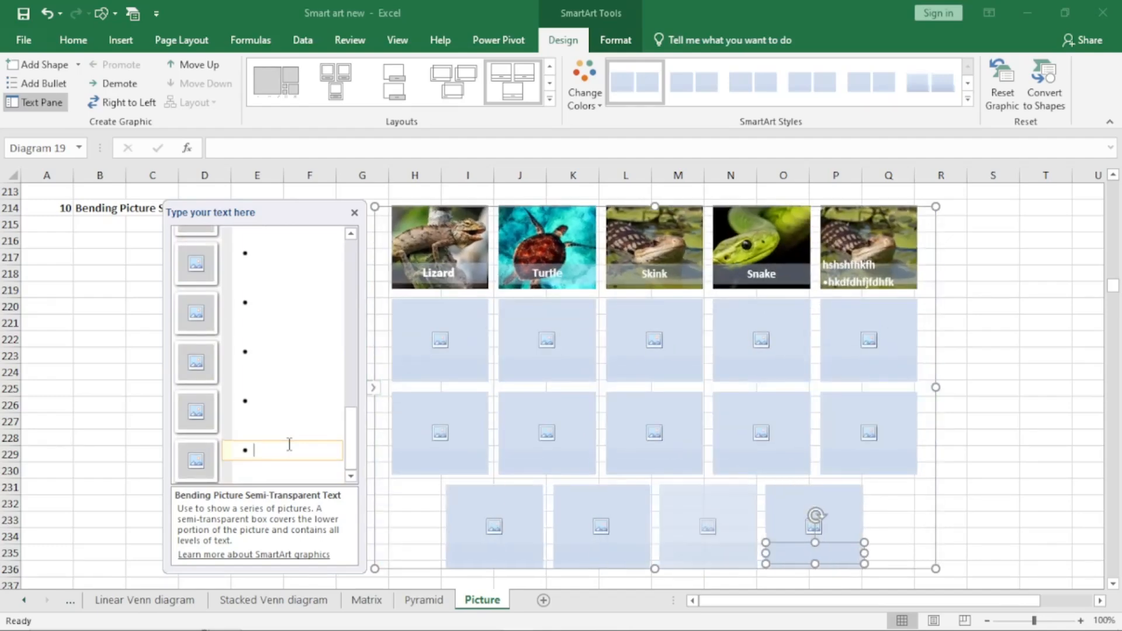
key("Return")
key("Return")
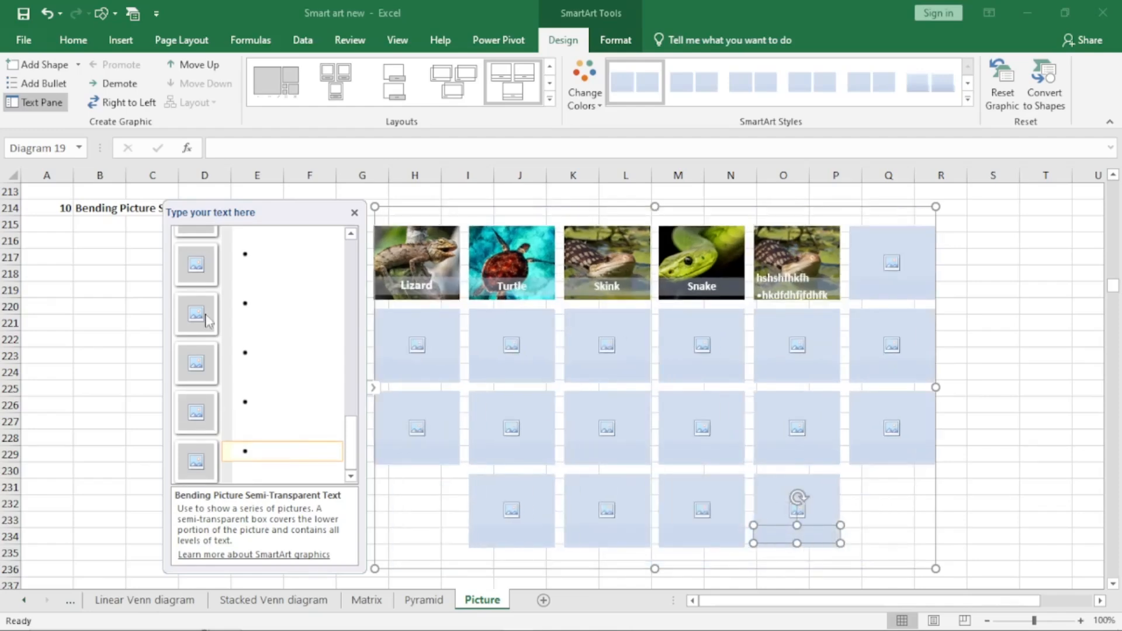
left_click(355, 213)
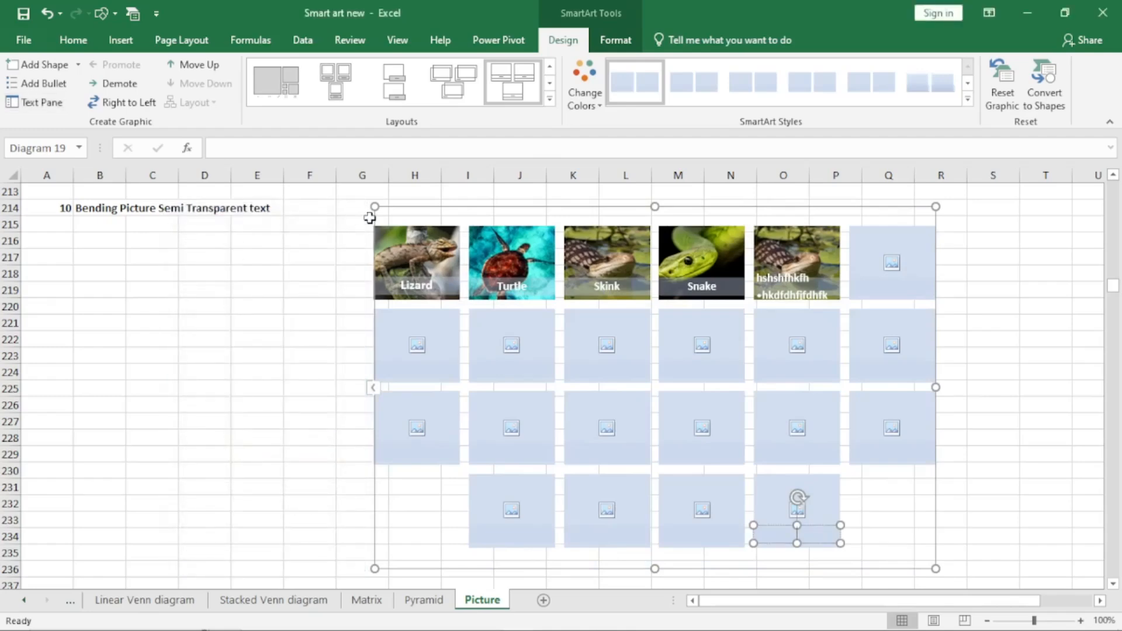
Move the Bending picture blocks graphic to the right so it spans about columns G to Q from row 242.
left_click(1113, 584)
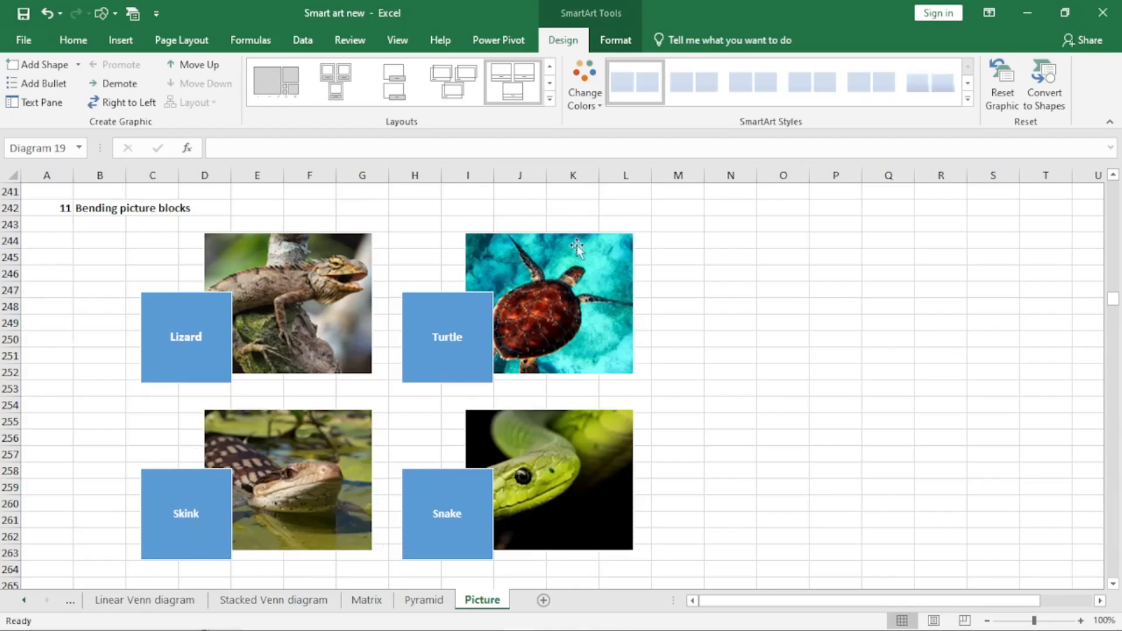
left_click(431, 229)
left_click_drag(442, 216, 685, 212)
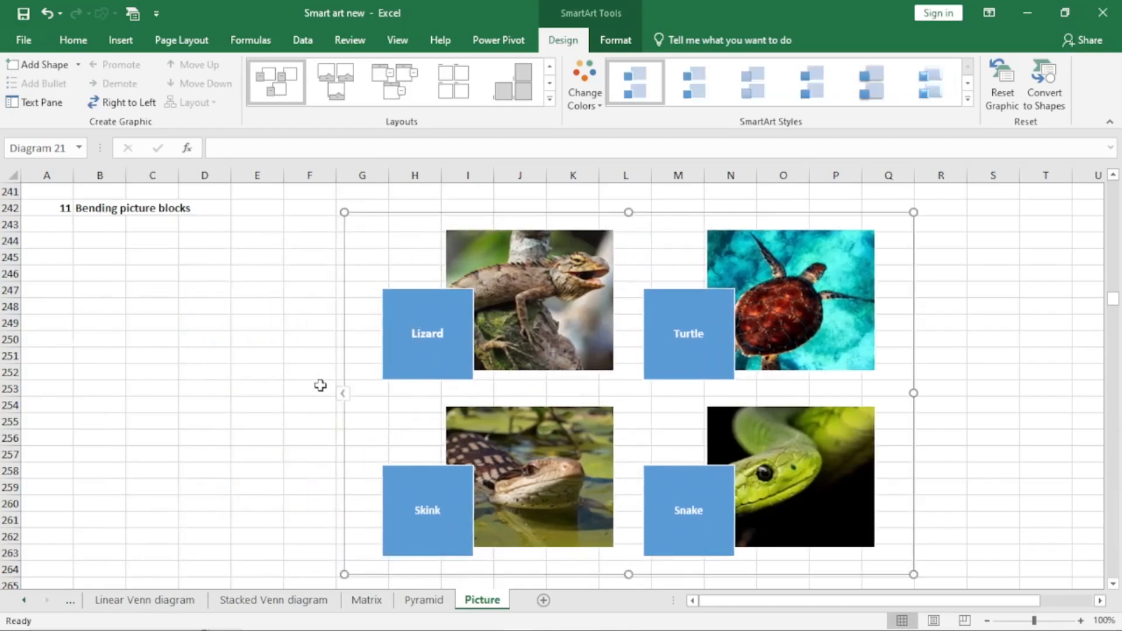
Add a fifth item after Snake in the Bending Picture Blocks graphic and insert picture tir from the desktop's "Pics used for smartart graphic" folder.
left_click(343, 396)
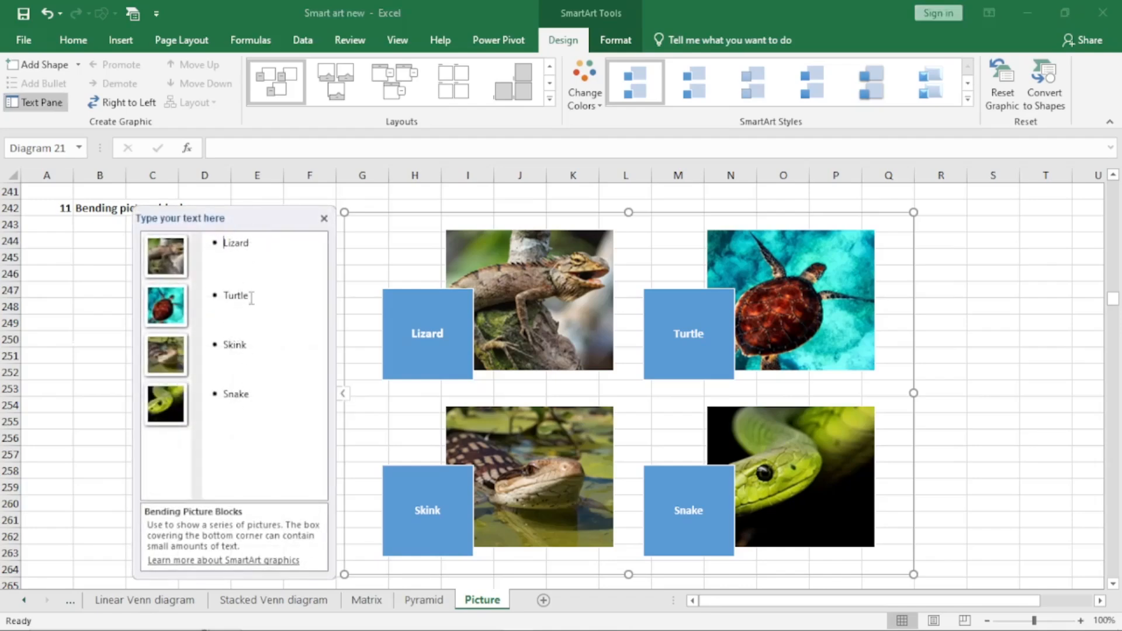
left_click(273, 395)
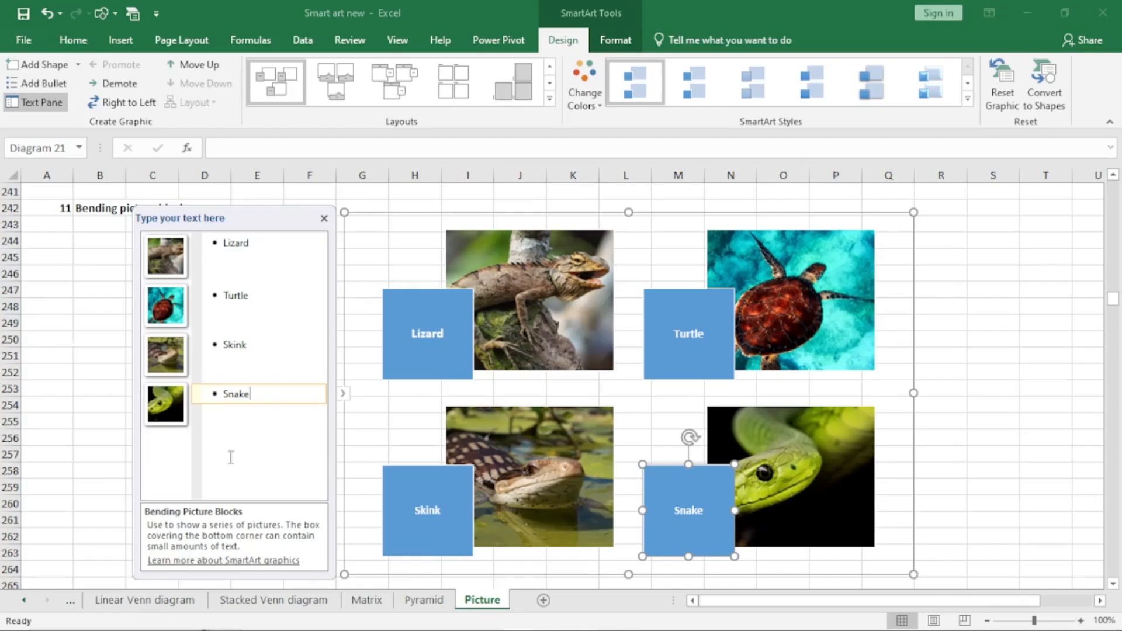
key("Return")
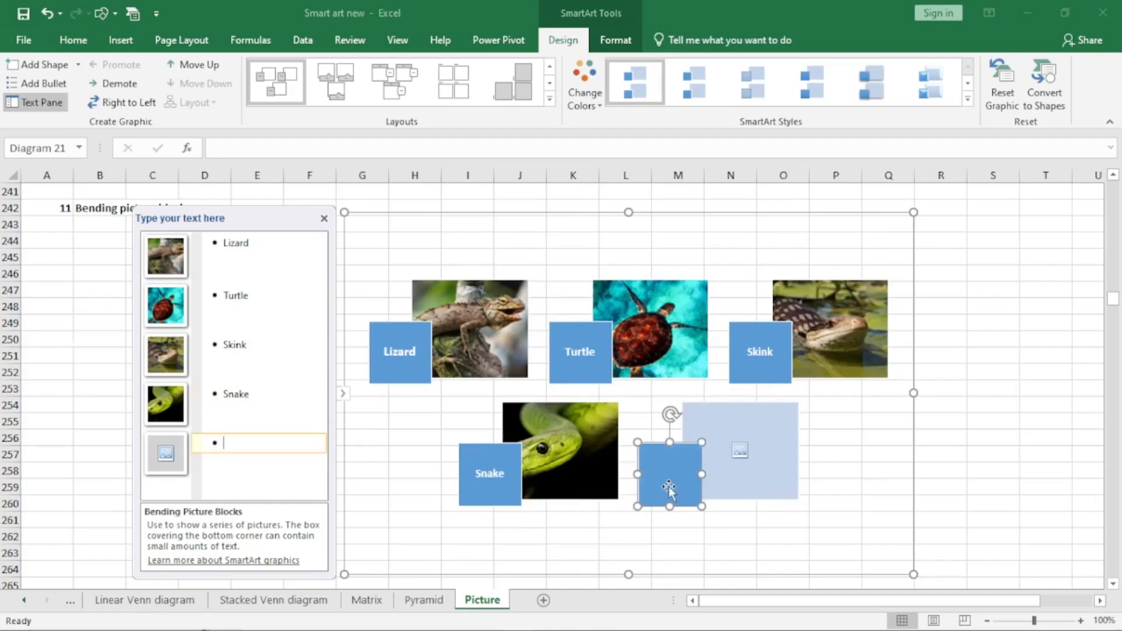
left_click(166, 455)
left_click(473, 303)
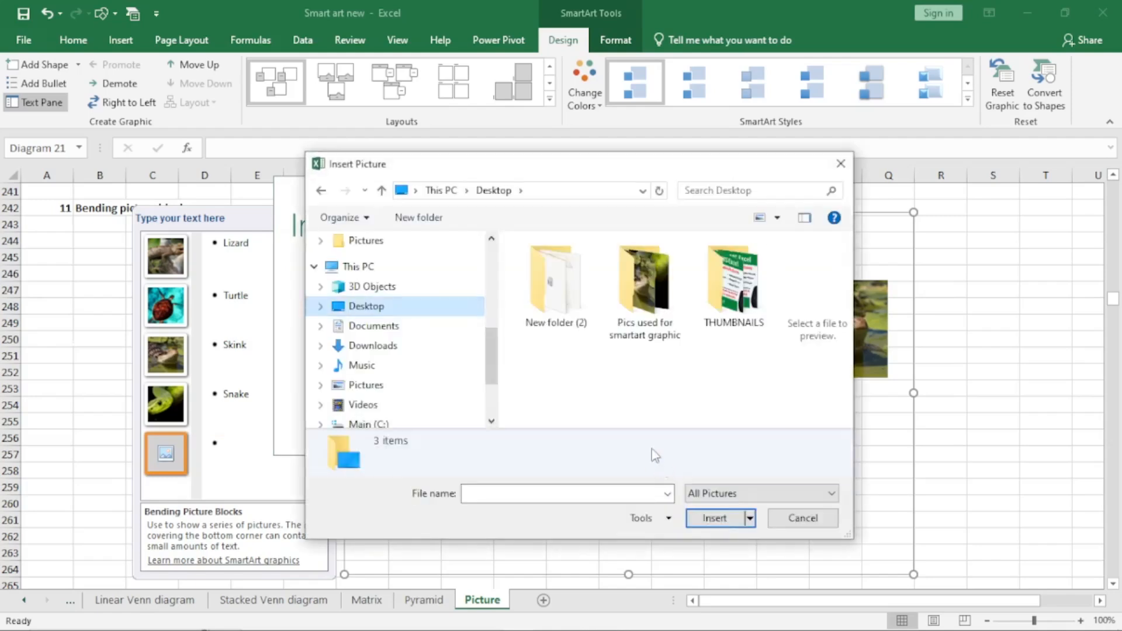
double_click(652, 304)
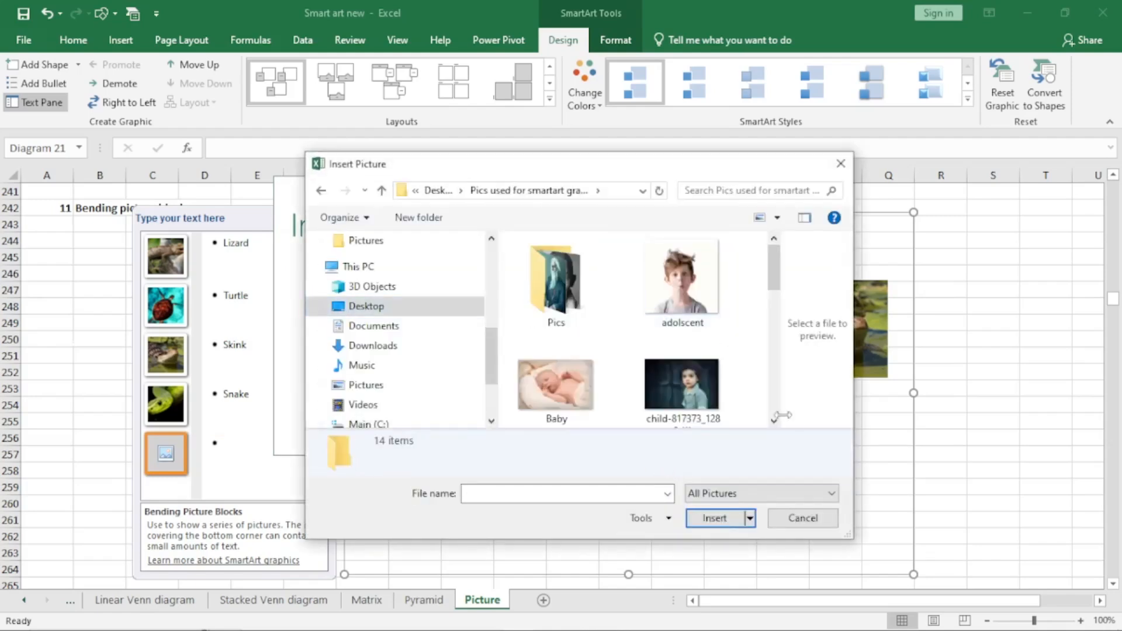
left_click(774, 421)
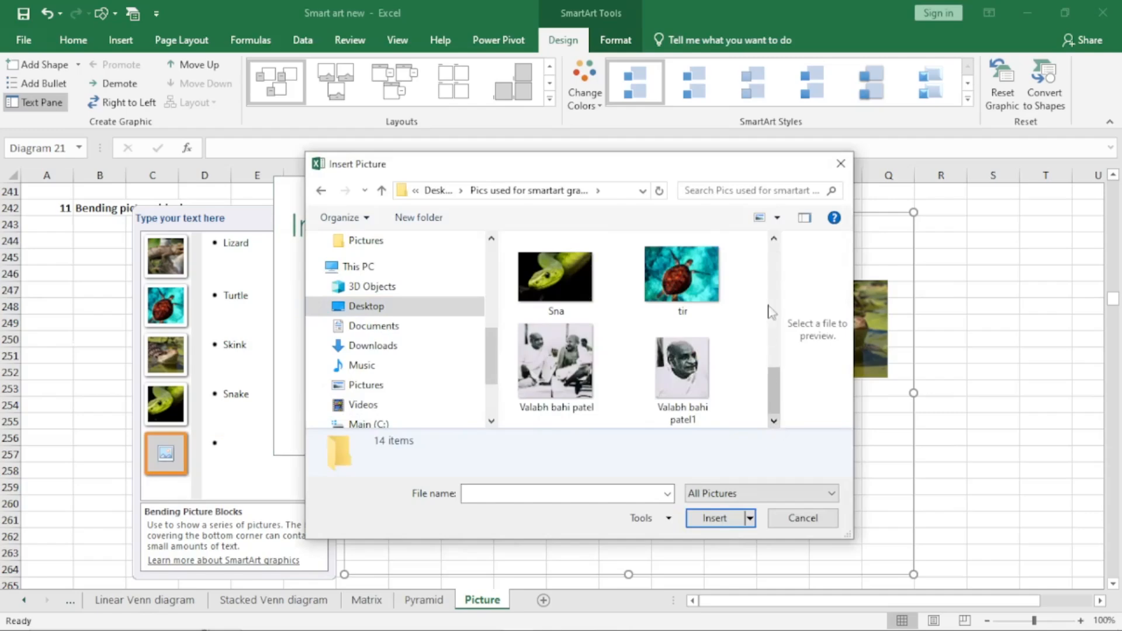
left_click(701, 274)
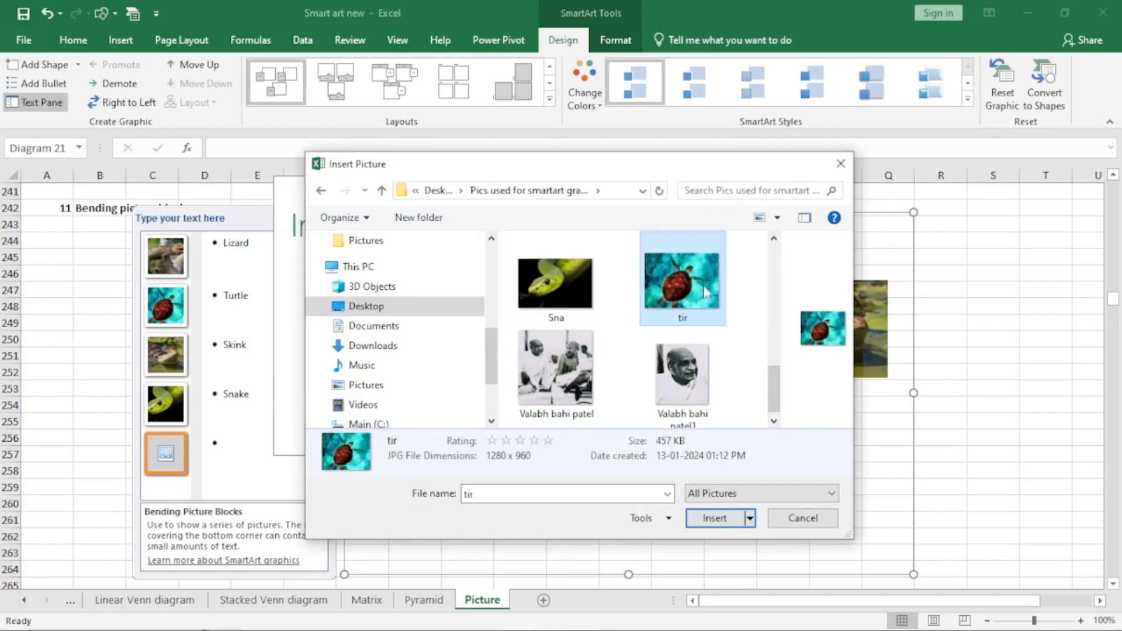
left_click(718, 519)
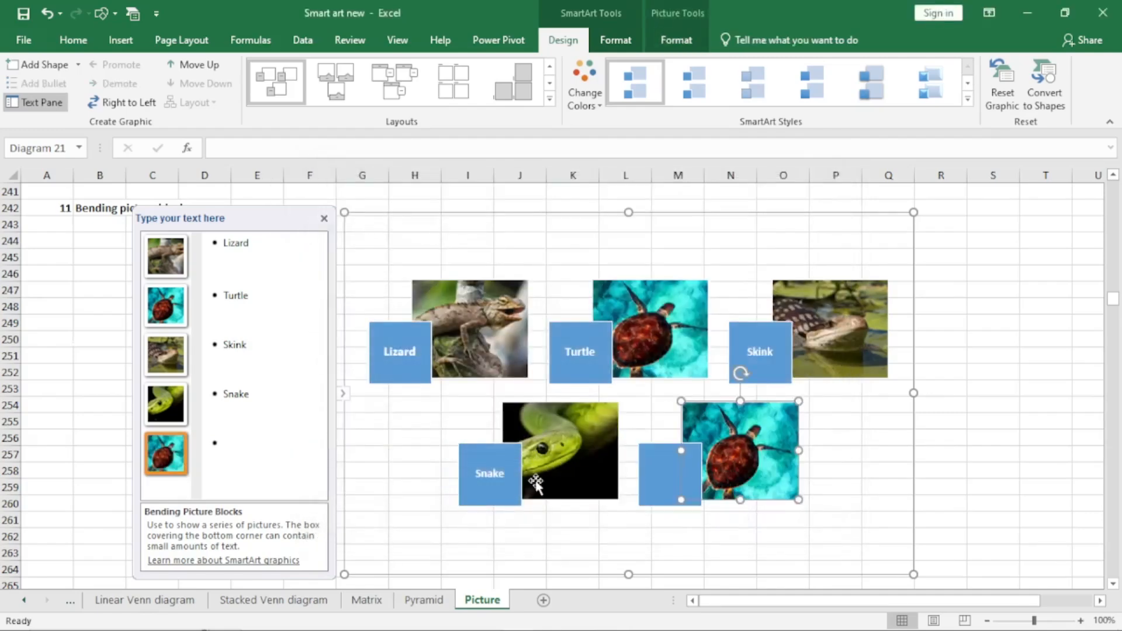
Caption the fifth picture "hhfkhsdhsj" in the Bending Picture Blocks graphic and add the second-level text "kjjjfdsjsj".
left_click(233, 444)
type("hhfkhsdhsj")
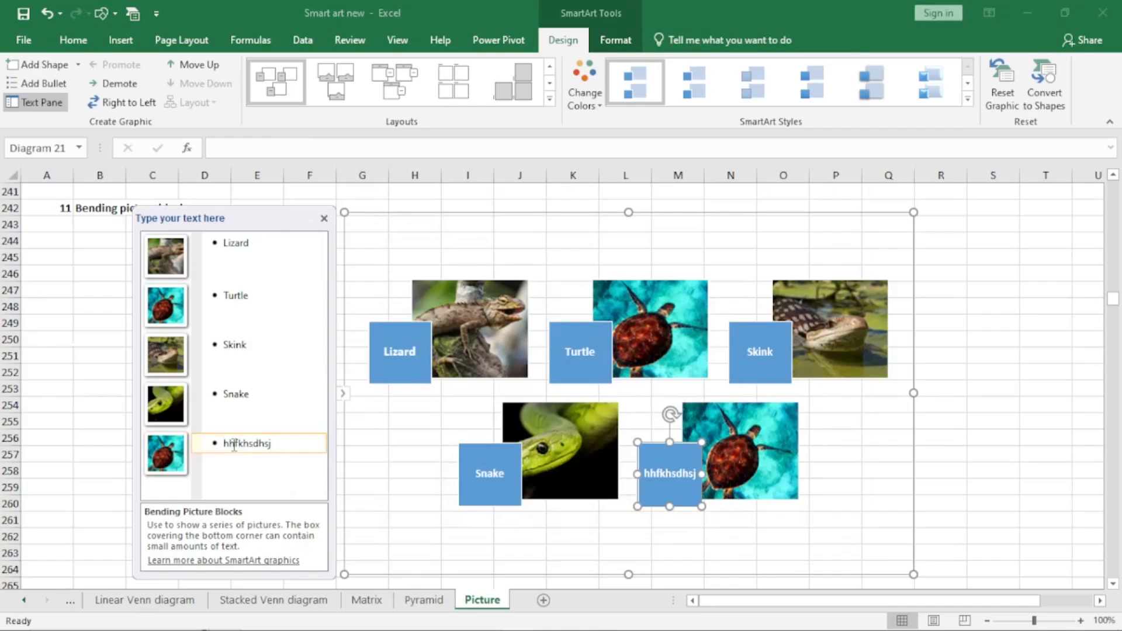
key("Return")
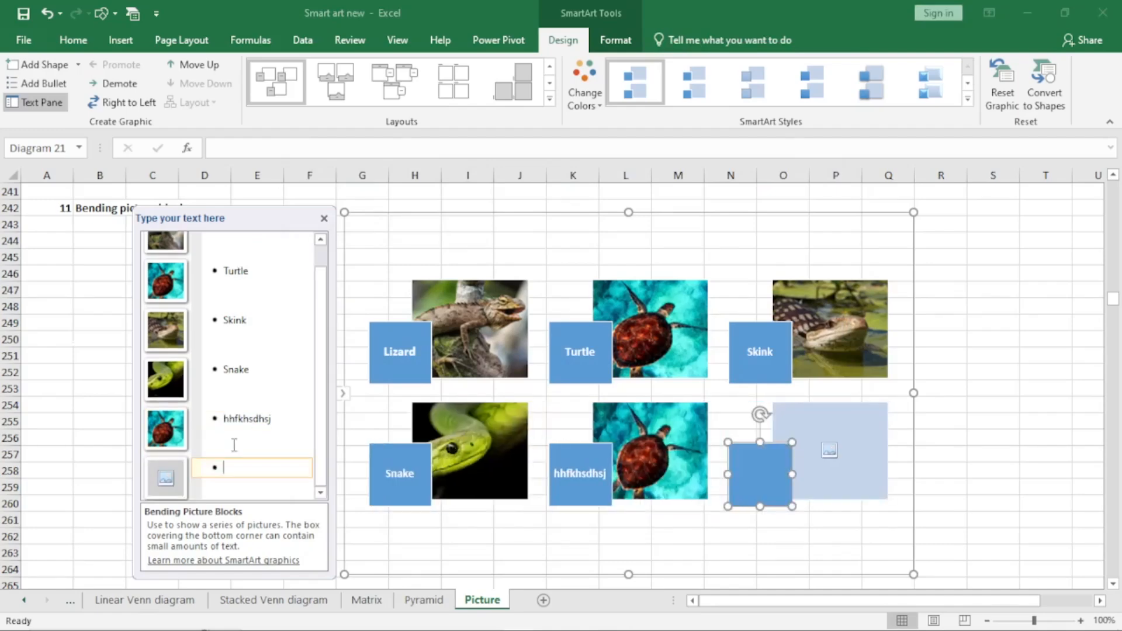
key("Tab")
type("kjjjfdsjsj")
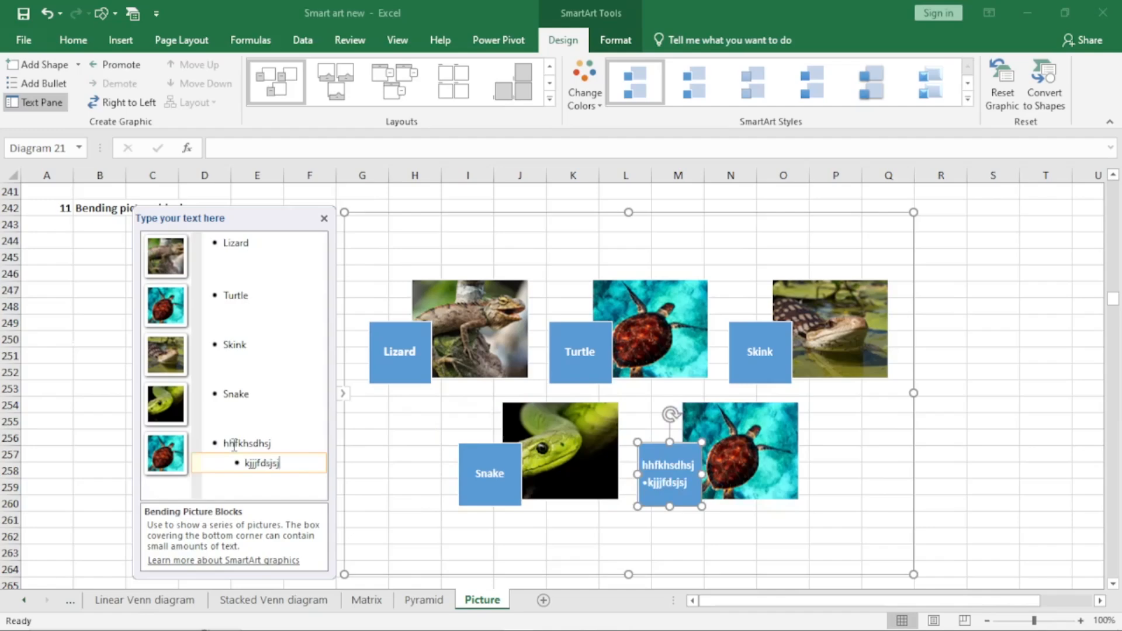
Add 18 empty top-level picture items after the fifth item in the Bending Picture Blocks graphic.
key("Return")
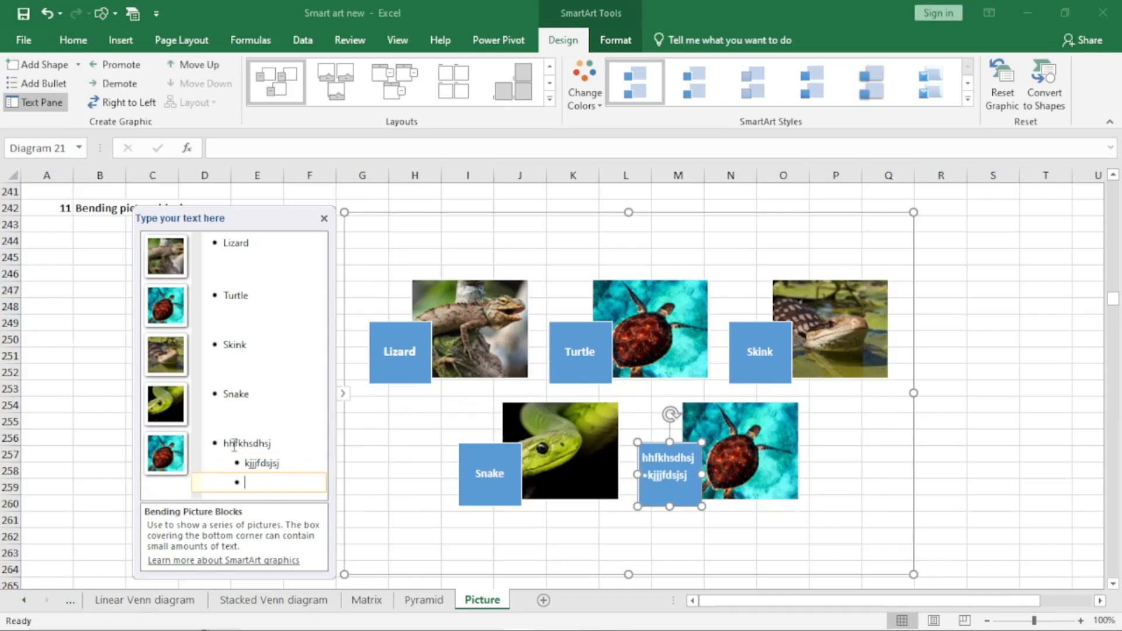
key("shift+Tab")
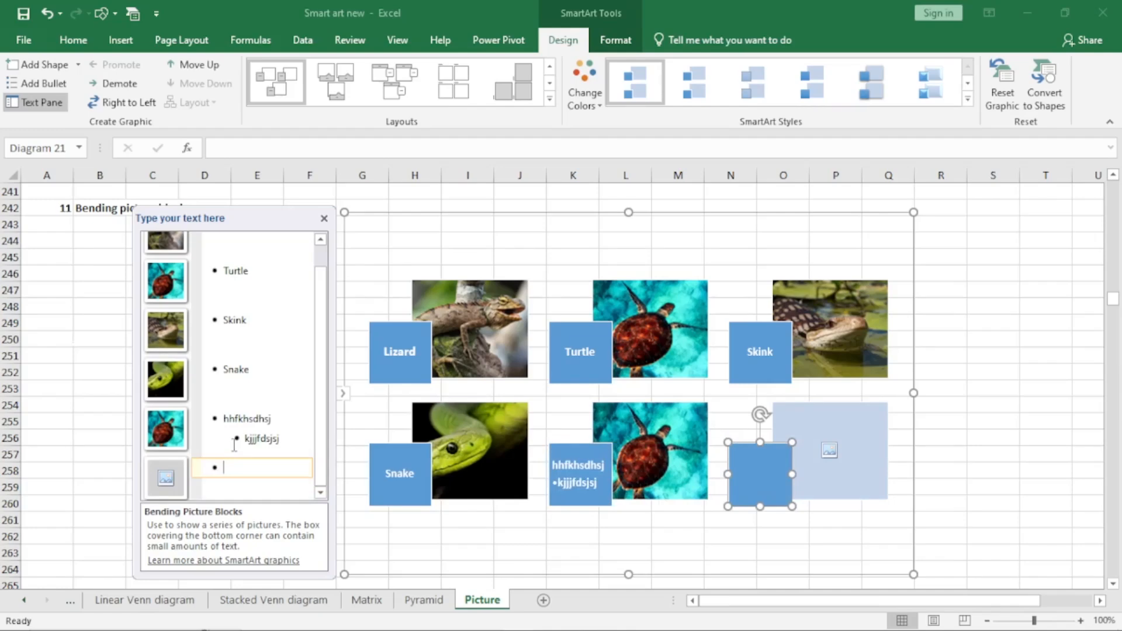
key("Return")
key("Return")
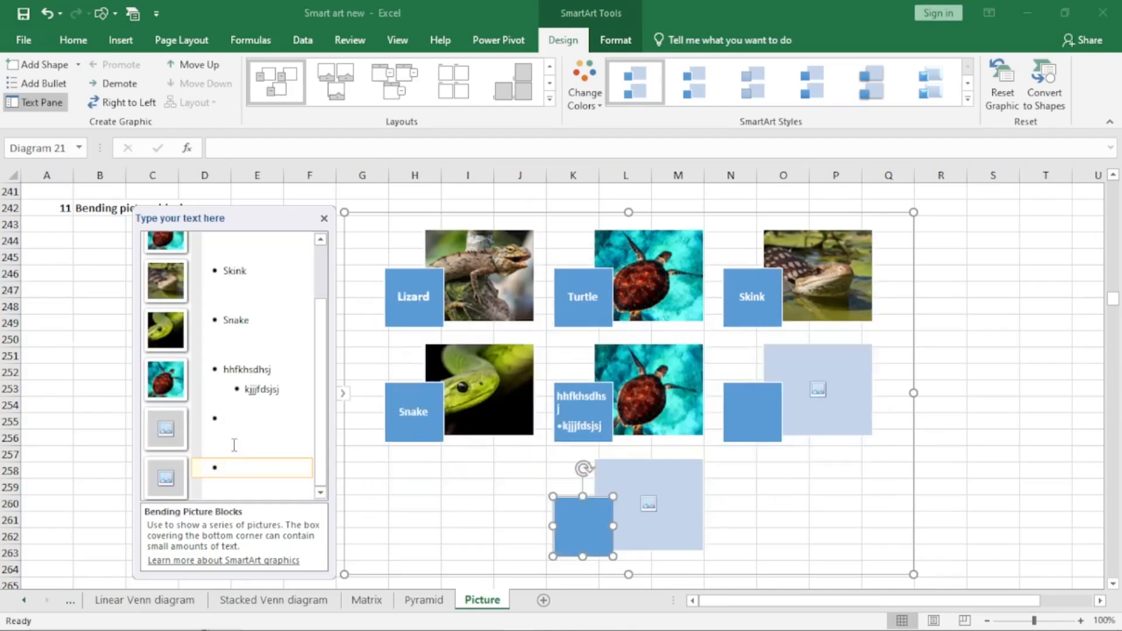
key("Return")
key("Return")
key("Return")
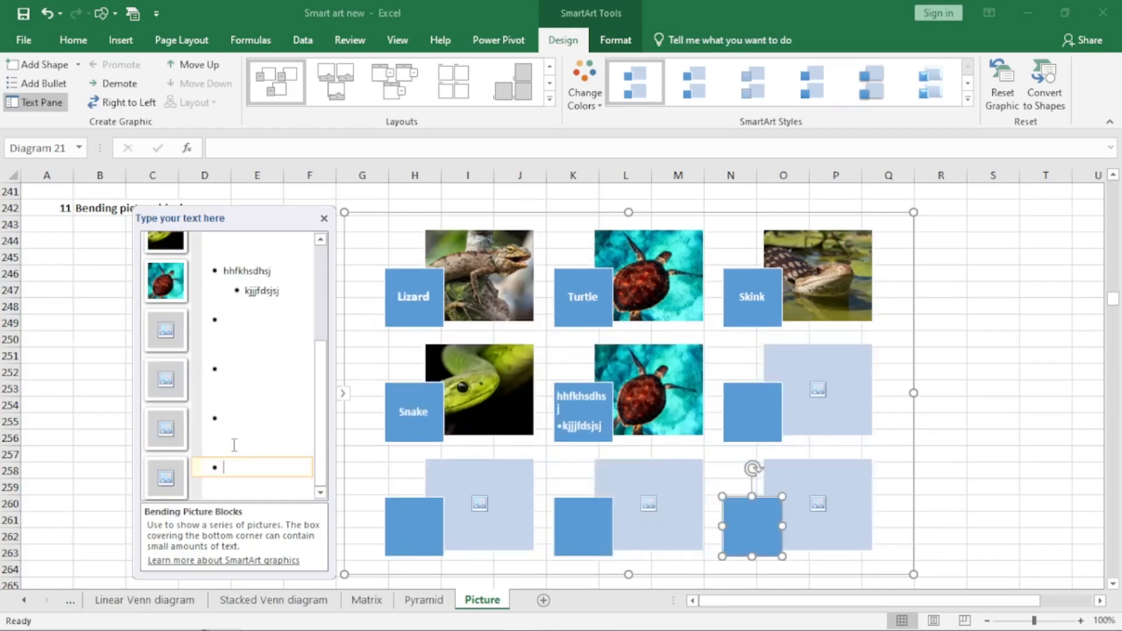
key("Return")
key("Return")
key("Return")
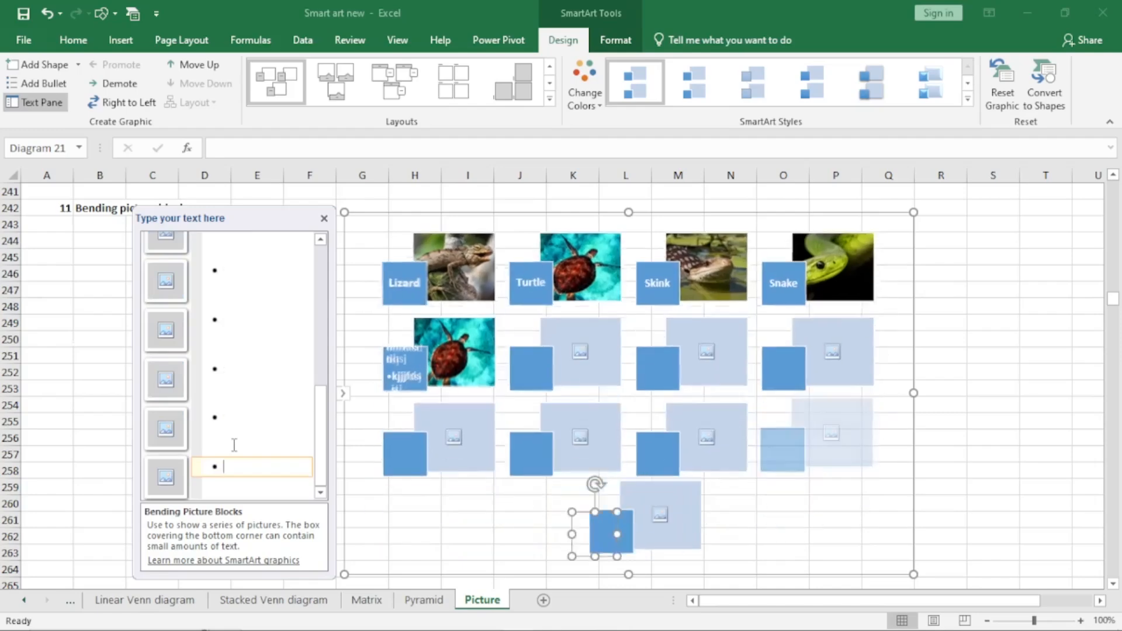
key("Return")
key("Return")
key("Return")
key("Return")
key("Return")
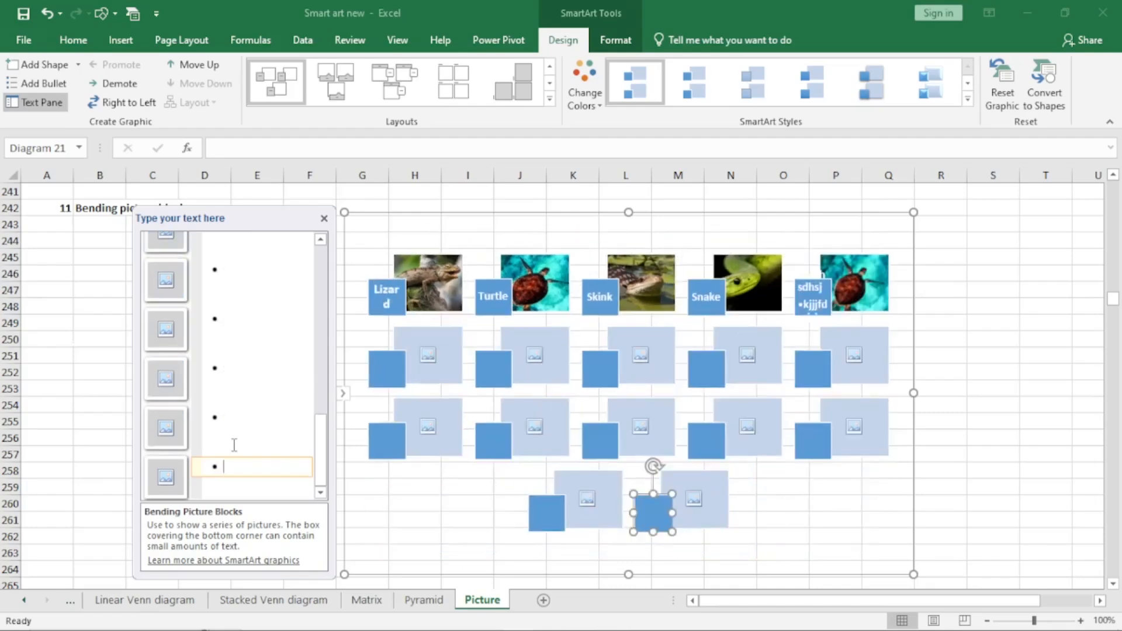
key("Return")
key("Return")
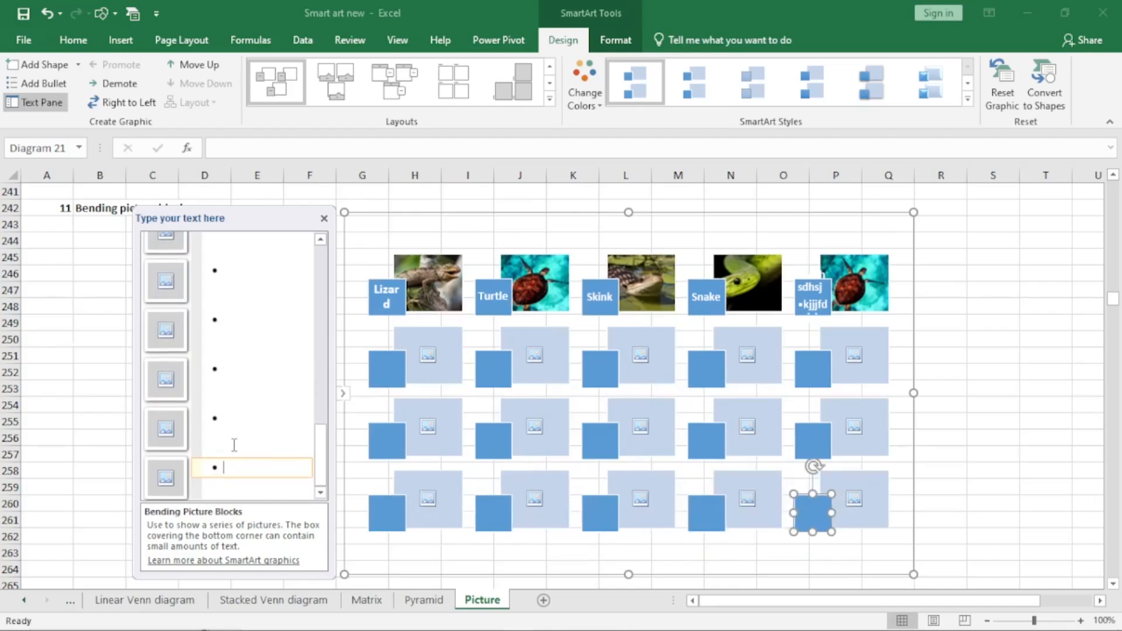
key("Return")
key("Return")
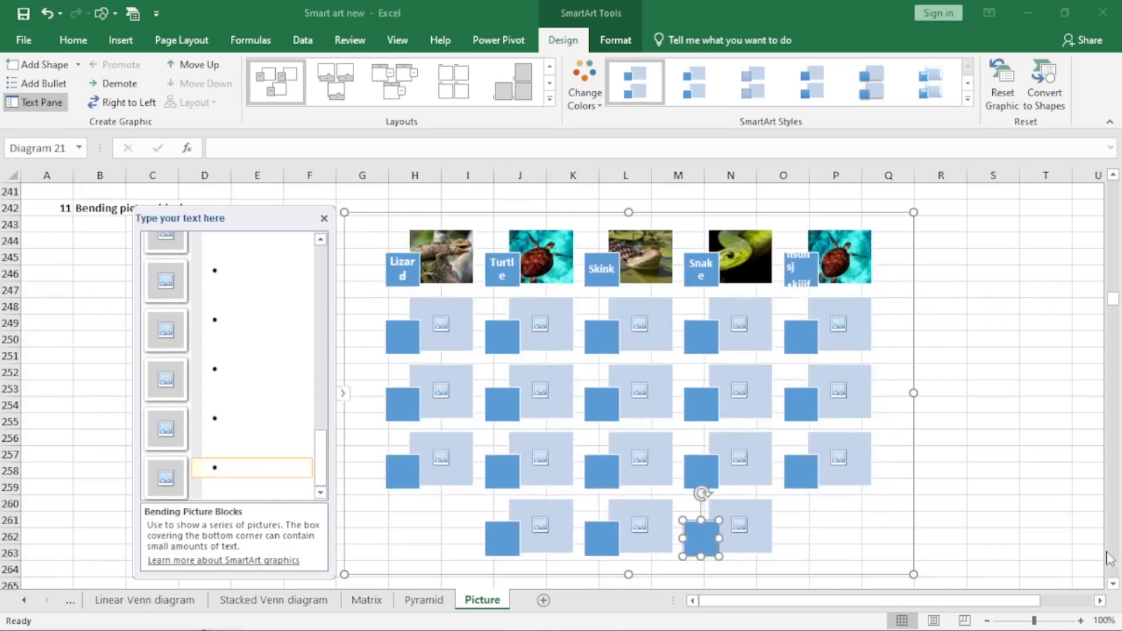
Move the Bending Picture caption list graphic to the right so it spans about columns F to R from row 269.
left_click(1113, 584)
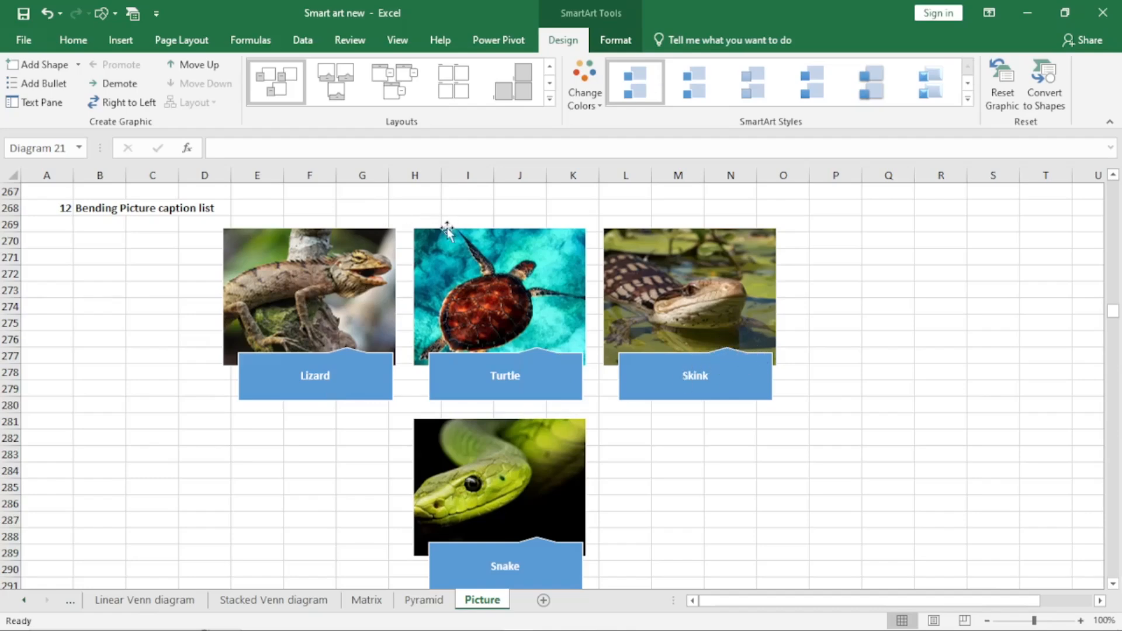
left_click(535, 234)
left_click_drag(809, 228, 918, 226)
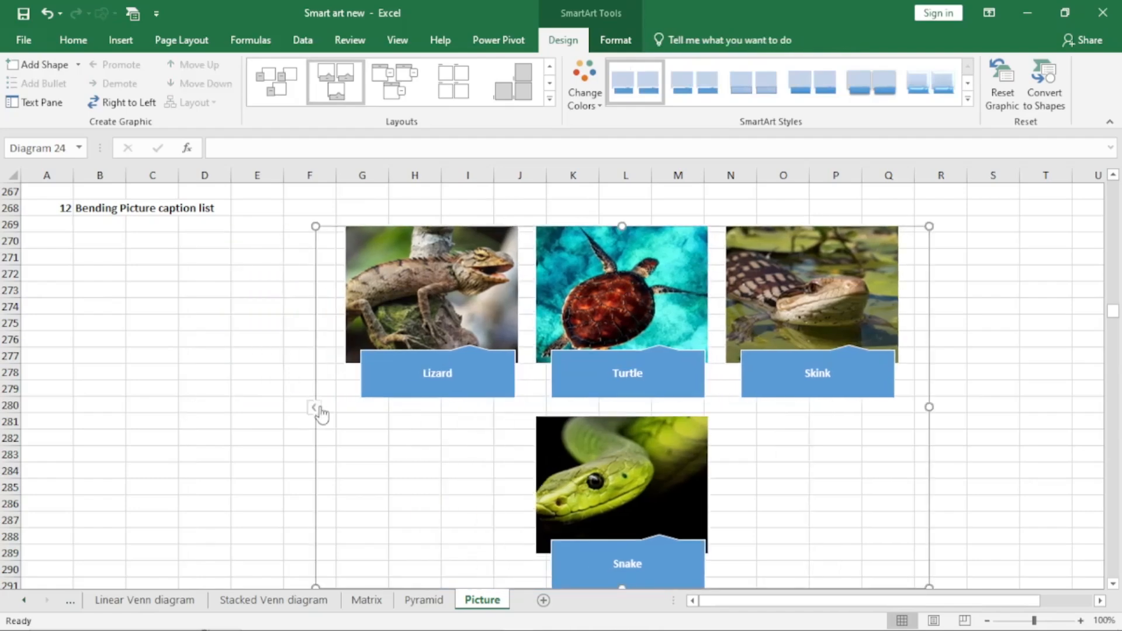
Add a fifth item after Snake in the Bending Picture Caption List graphic and insert picture sk from the desktop's "Pics used for smartart graphic" folder.
left_click(317, 408)
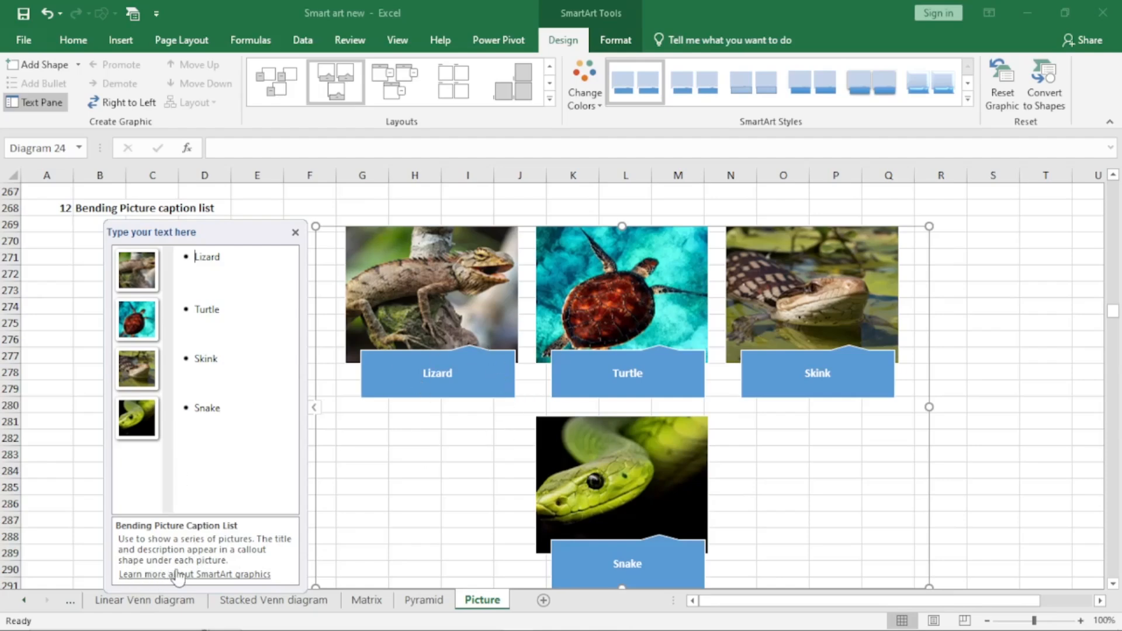
left_click(238, 408)
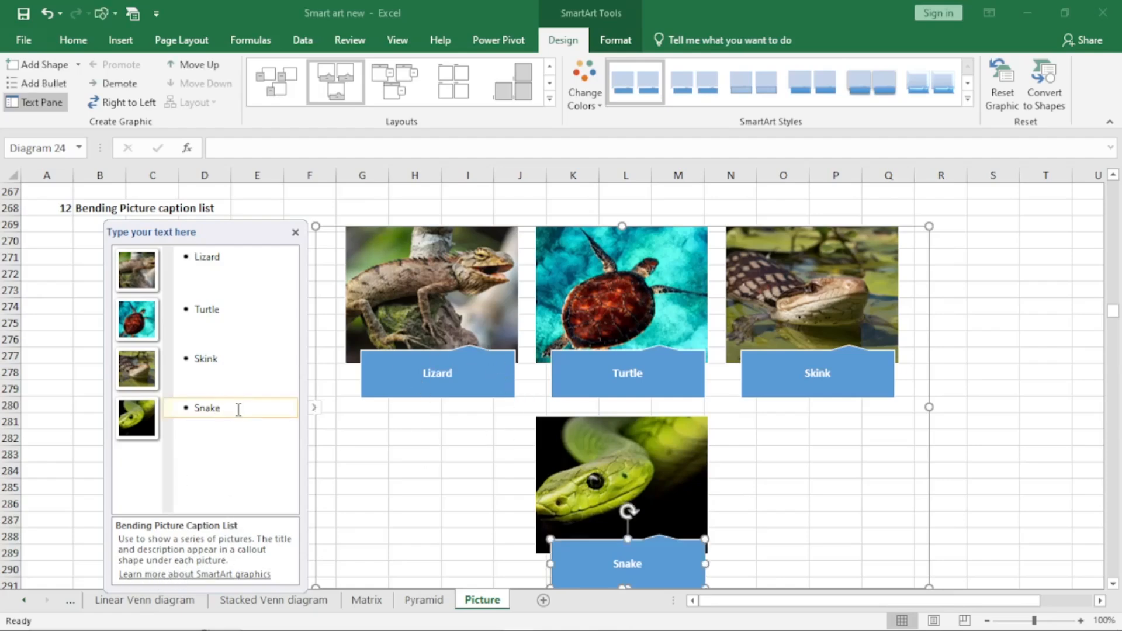
key("Return")
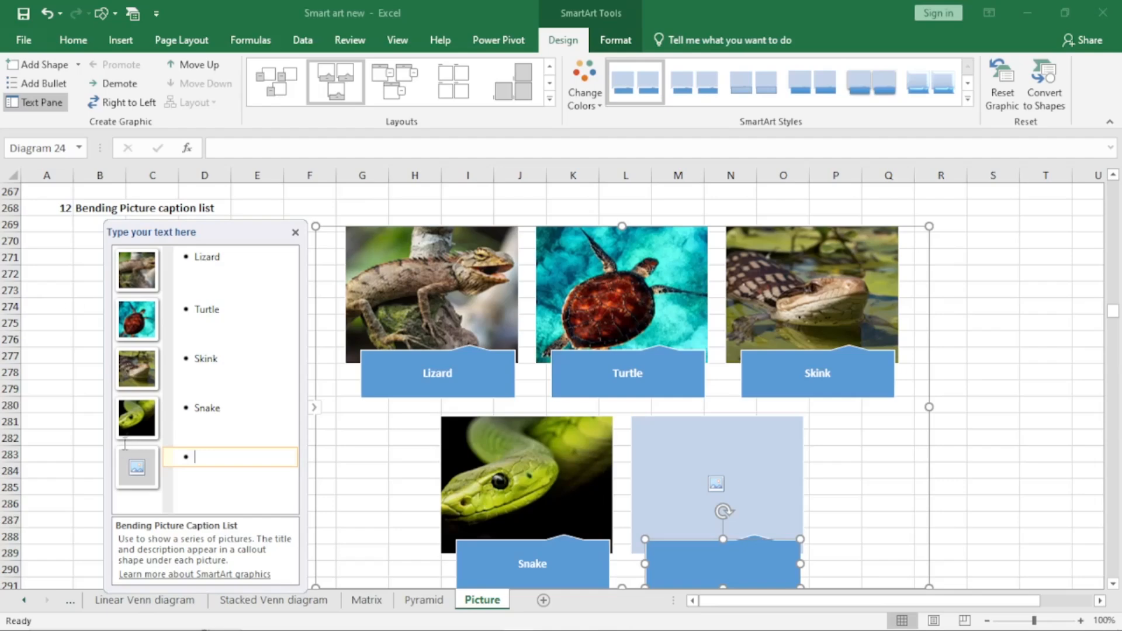
left_click(138, 469)
left_click(393, 296)
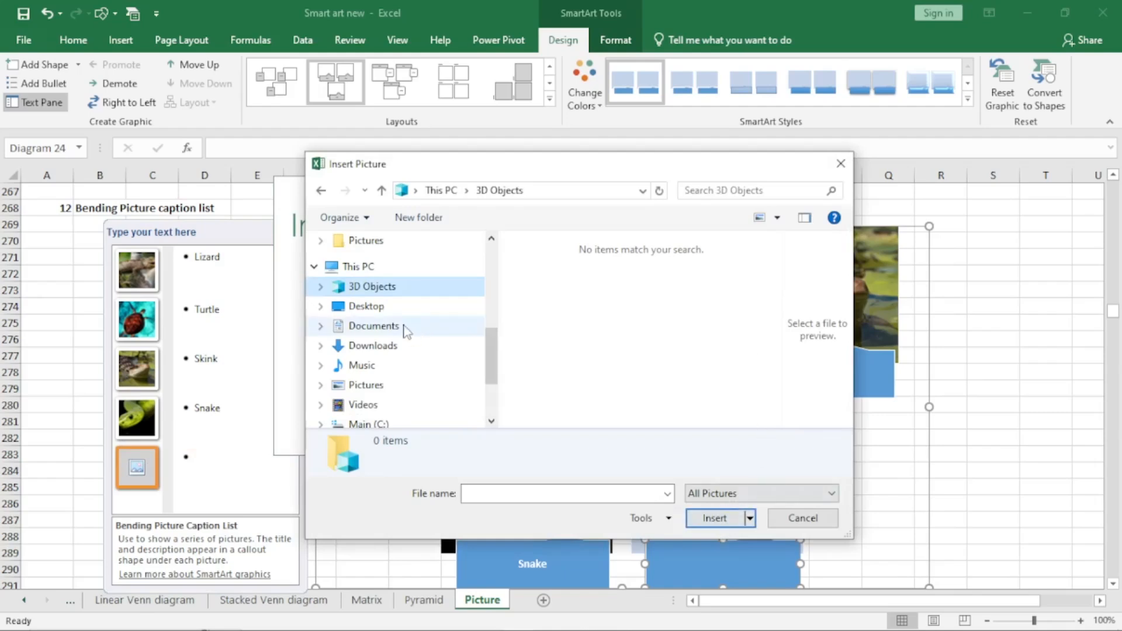
left_click(366, 306)
left_click(651, 290)
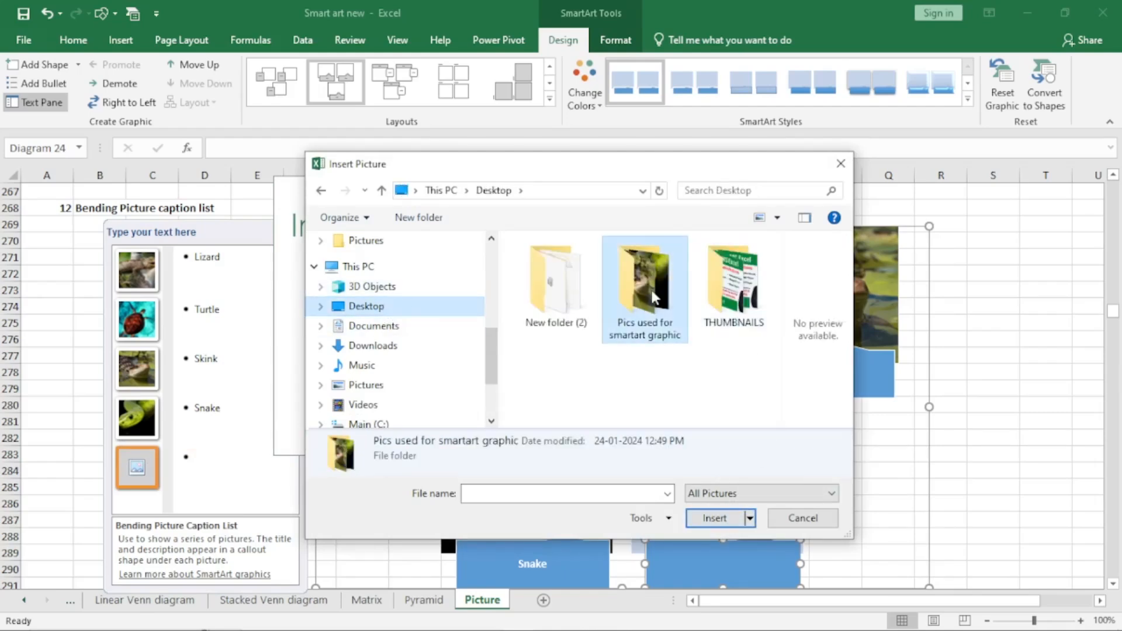
double_click(651, 290)
scroll(658, 330, "down", 5)
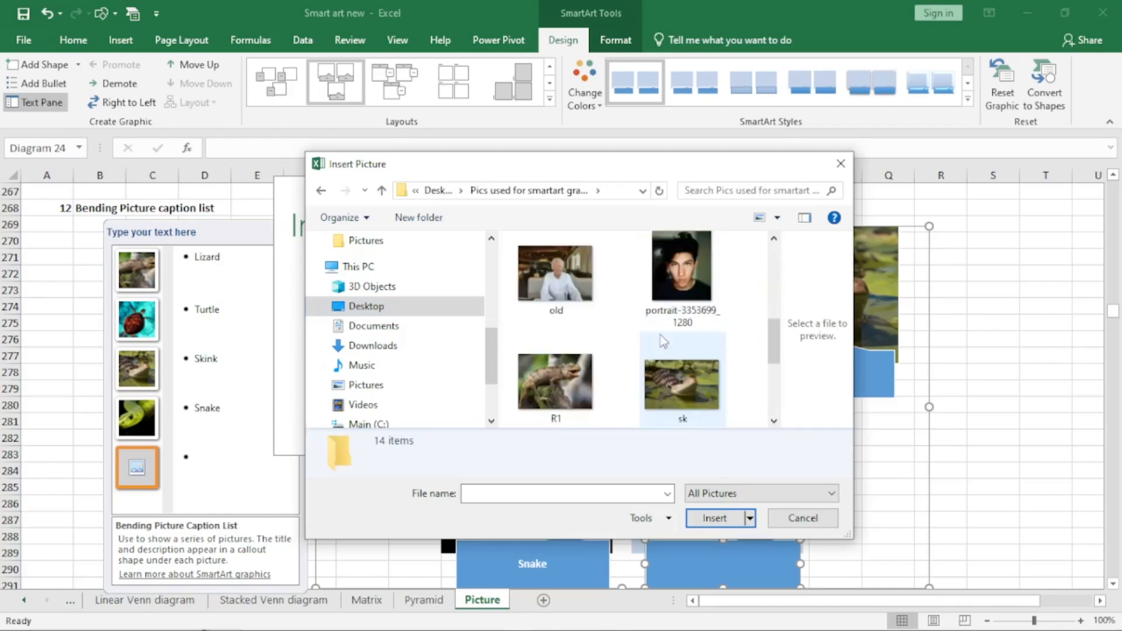
left_click(675, 385)
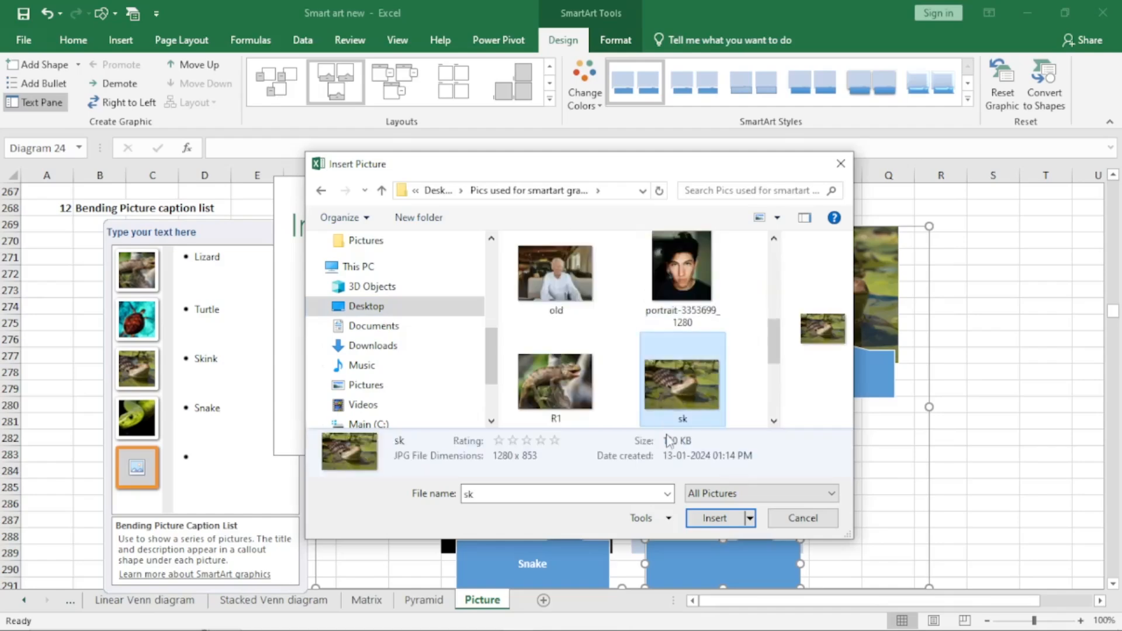
left_click(712, 518)
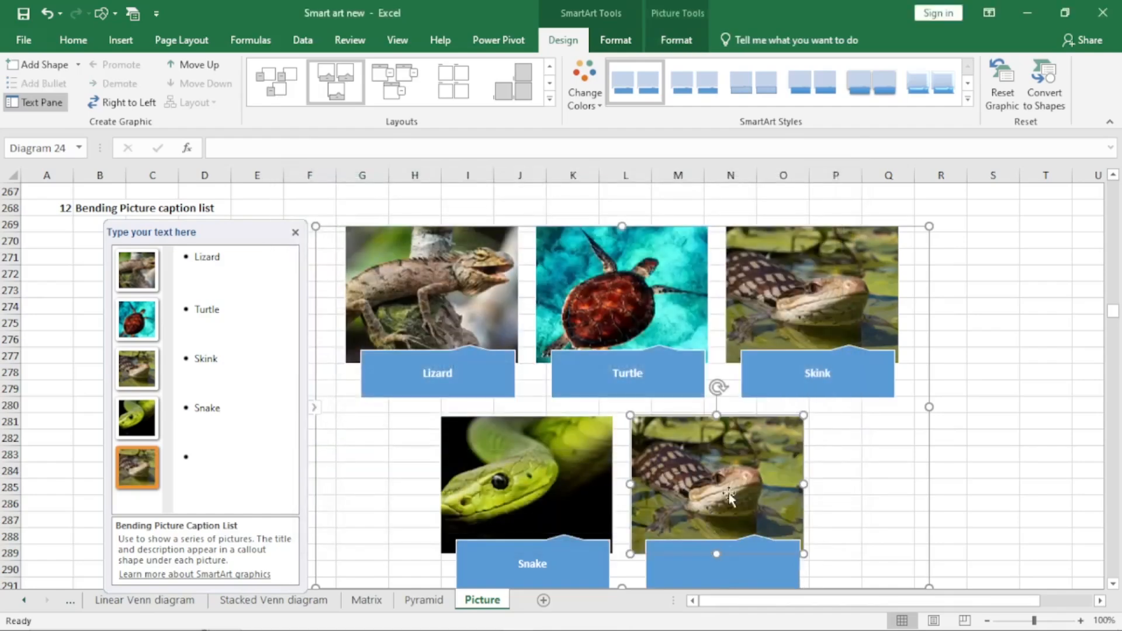
Caption the fifth picture "hkshsjdhsdjkhs" in the Bending Picture Caption List graphic, add second-level text "ljkljdjdjdl" and close the text pane.
left_click(214, 458)
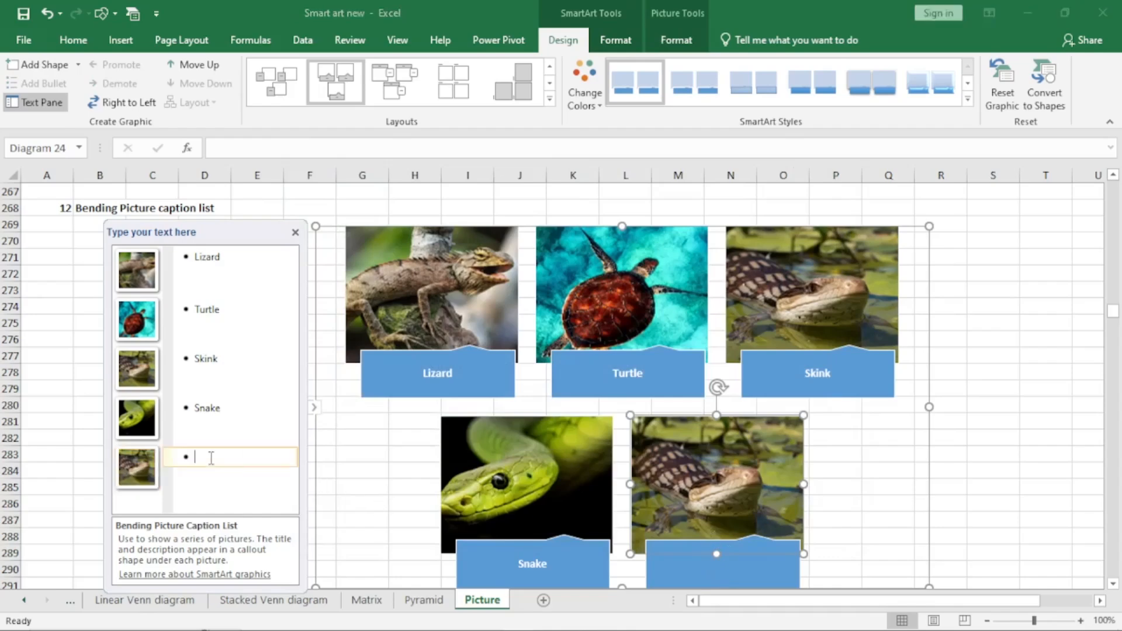
type("hkshsjdhsdjkhs")
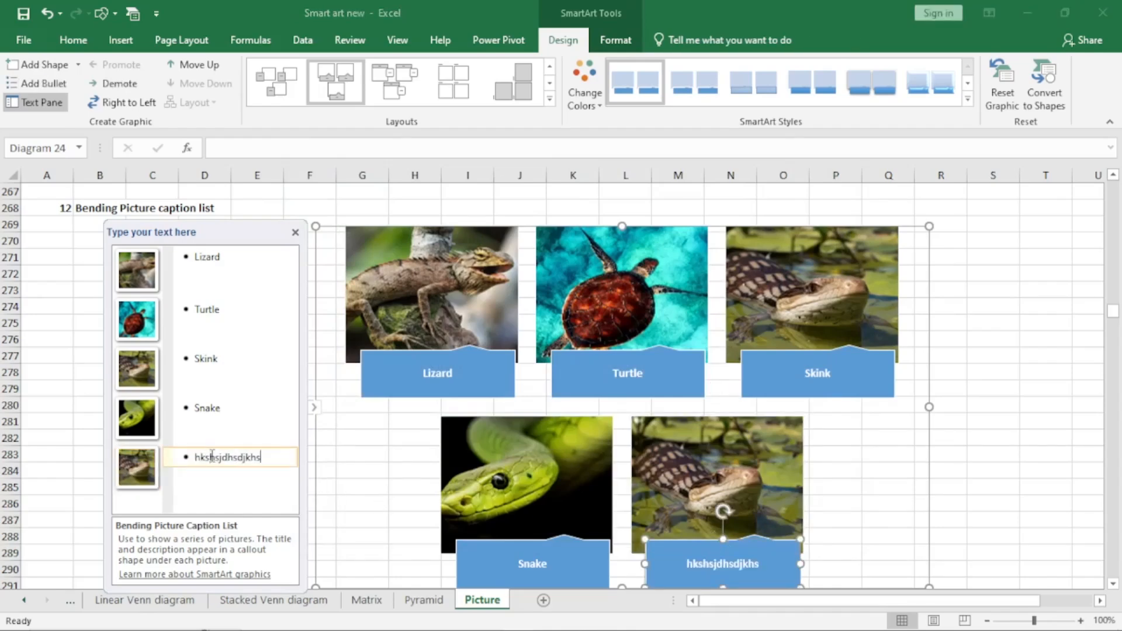
key("Return")
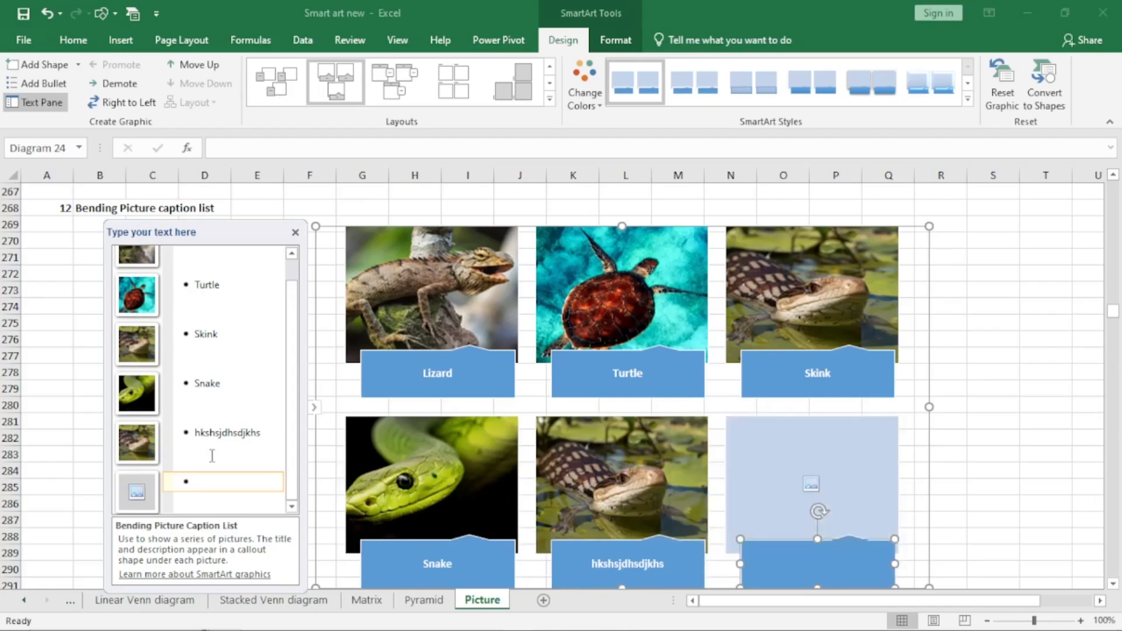
key("Tab")
type("ljkljdjdjdl")
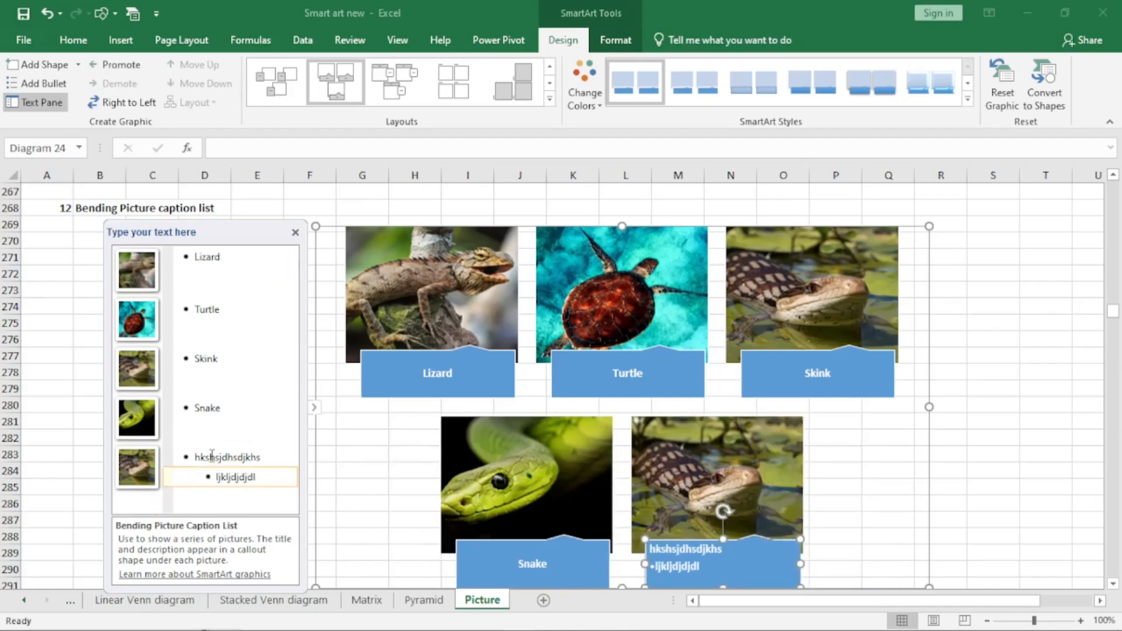
left_click(296, 233)
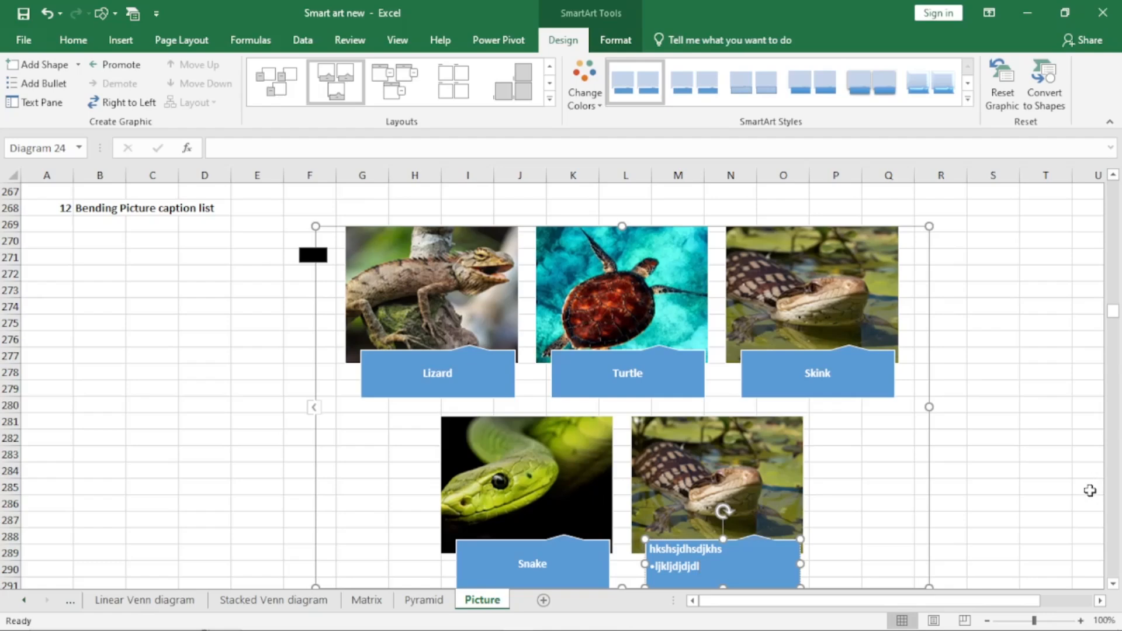
Move the Titled Picture Blocks graphic to the right so it spans about columns G to R from row 294.
left_click(1113, 584)
left_click(1113, 584)
left_click(1113, 584)
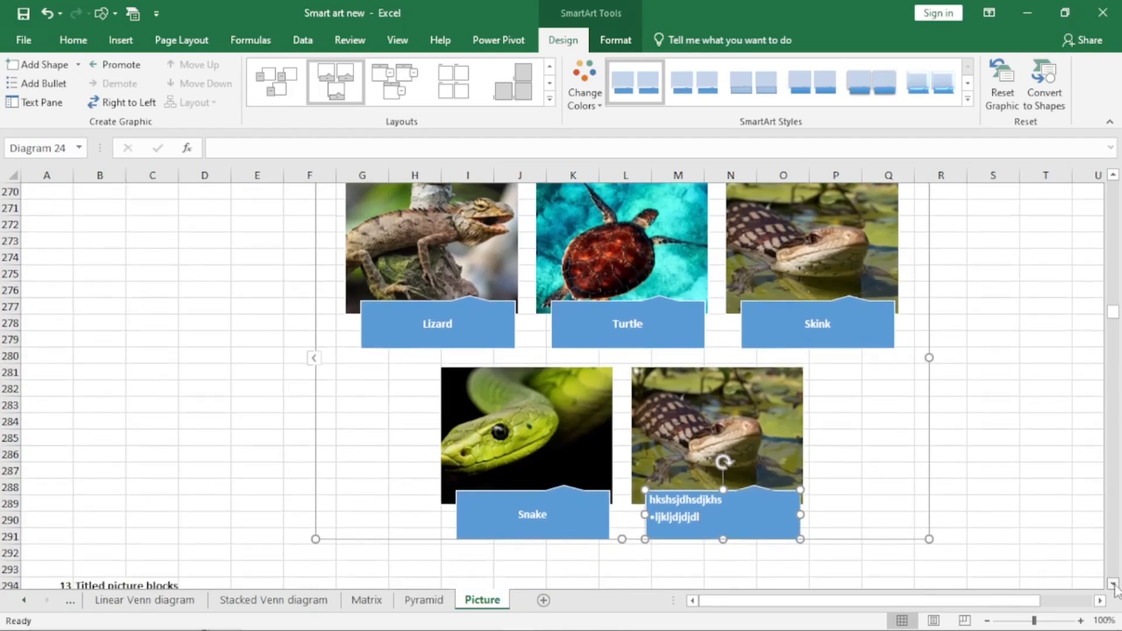
left_click(1114, 584)
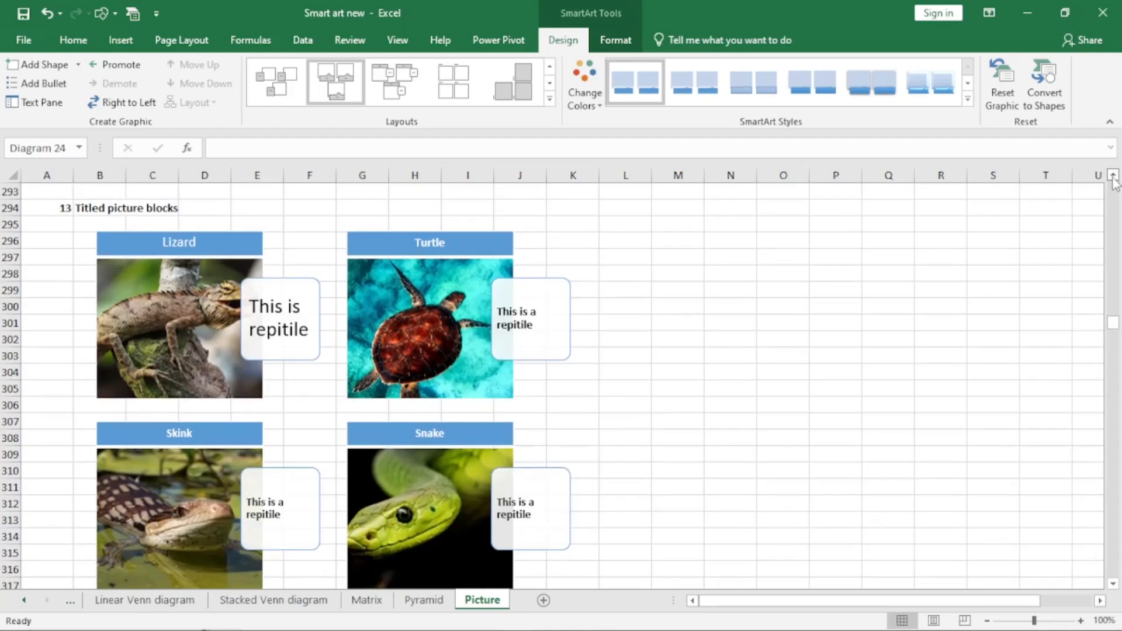
left_click(315, 243)
left_click_drag(328, 228, 649, 205)
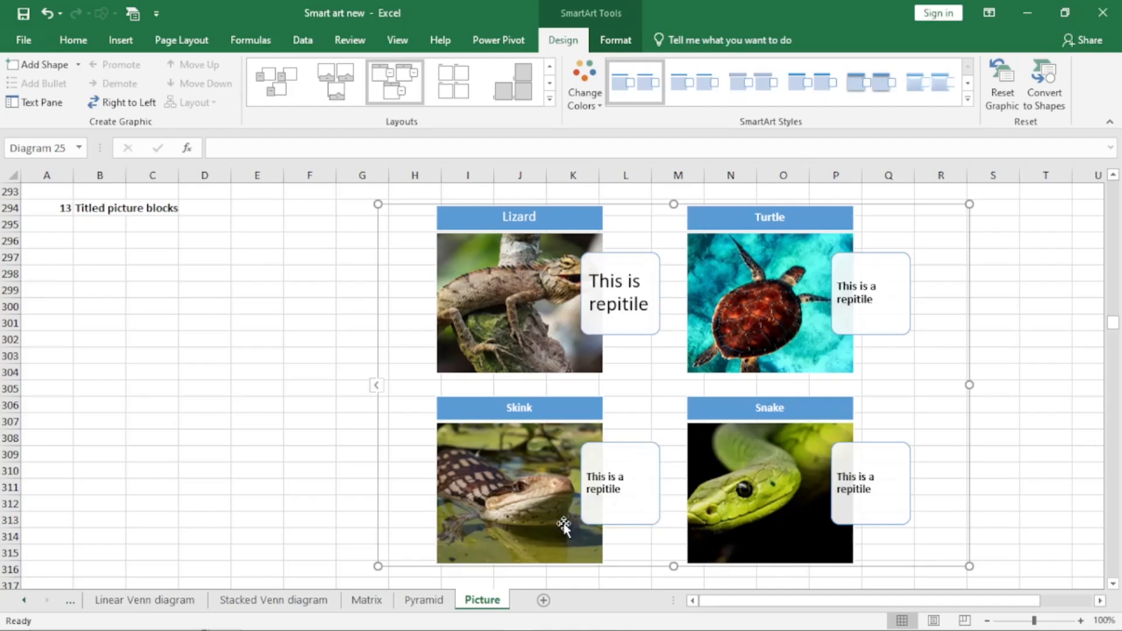
Open the text pane of the Titled Picture Blocks graphic and add a fifth top-level item titled "Snake2" after Snake.
left_click(377, 386)
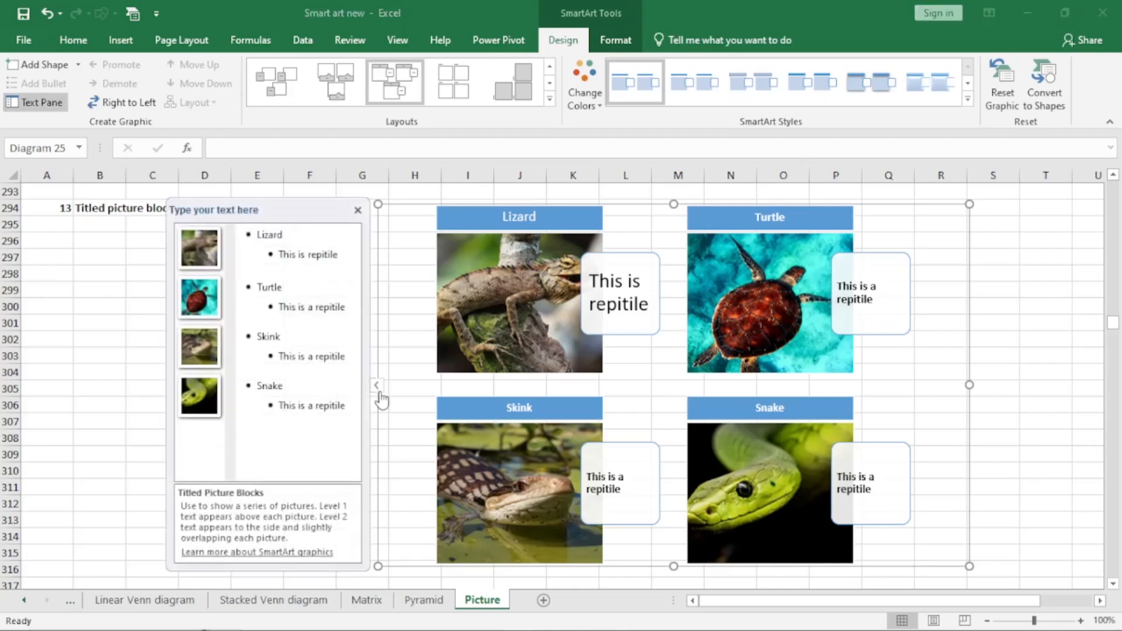
left_click(506, 217)
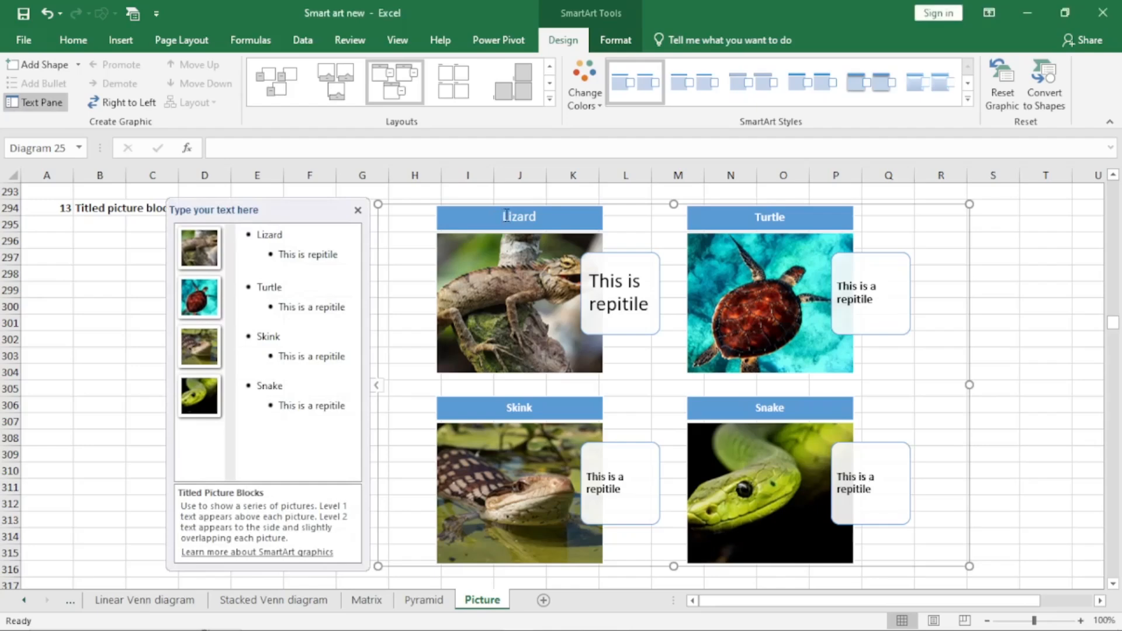
left_click(350, 255)
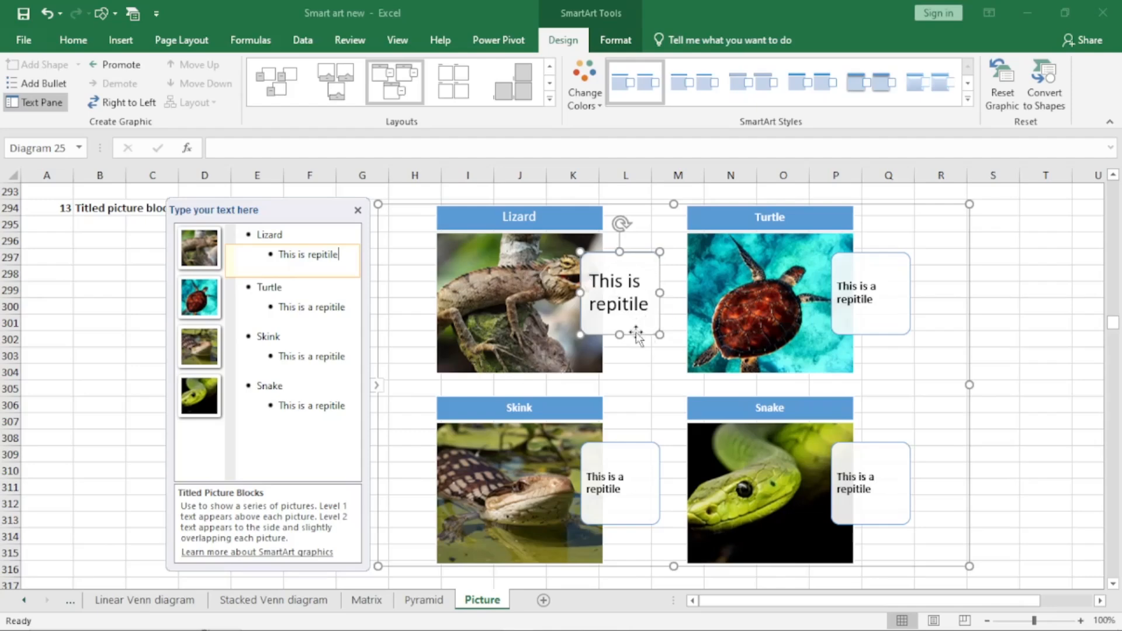
left_click(348, 403)
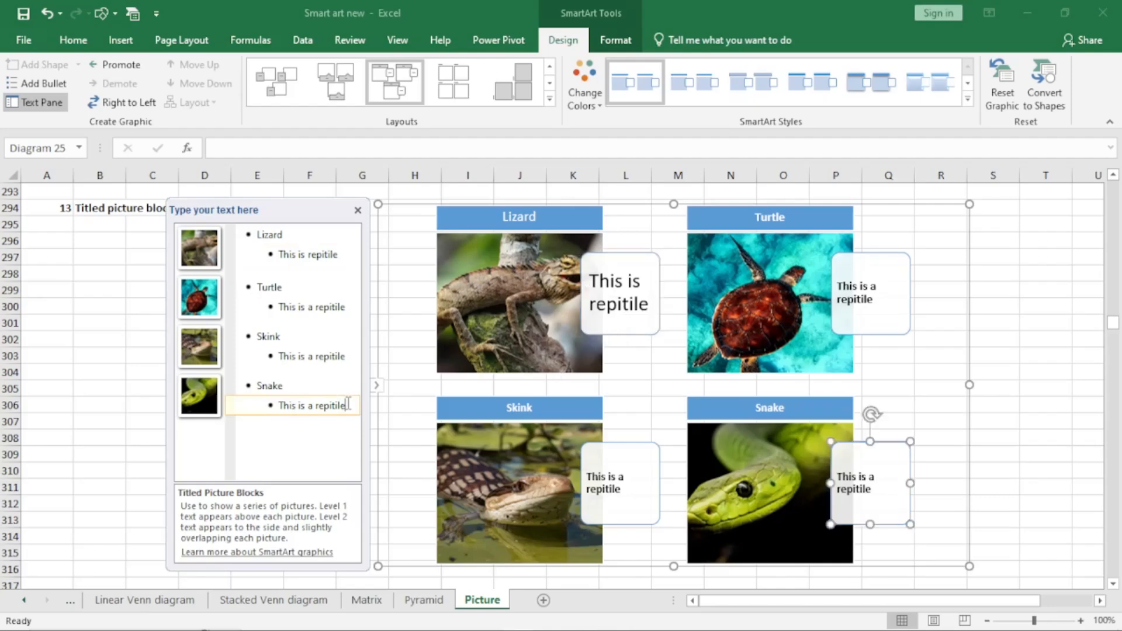
key("Return")
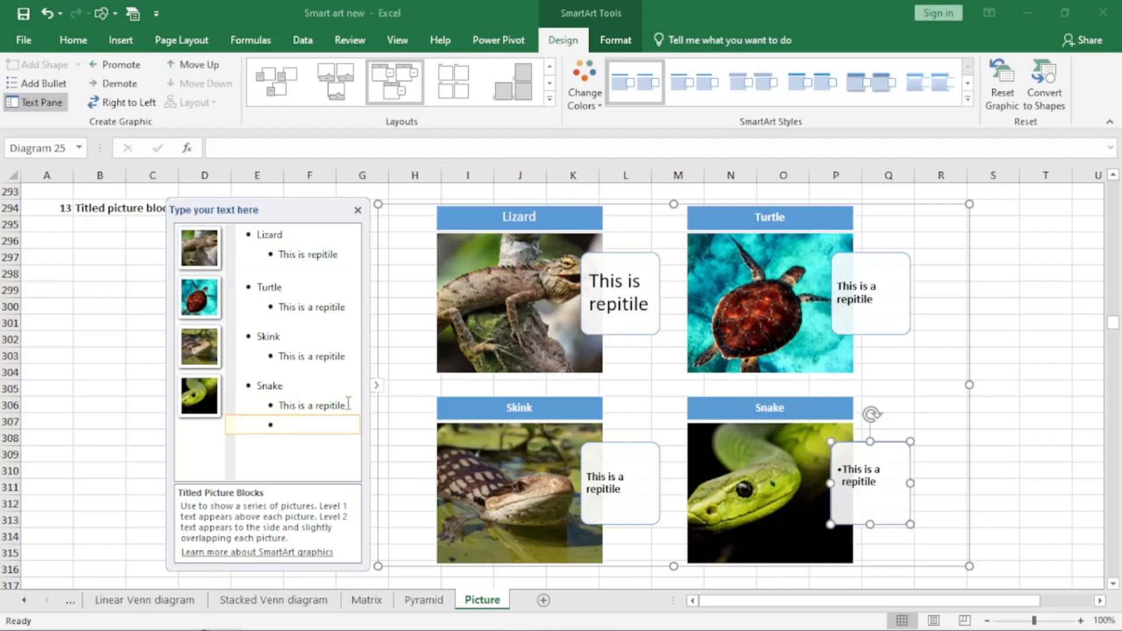
key("shift+Tab")
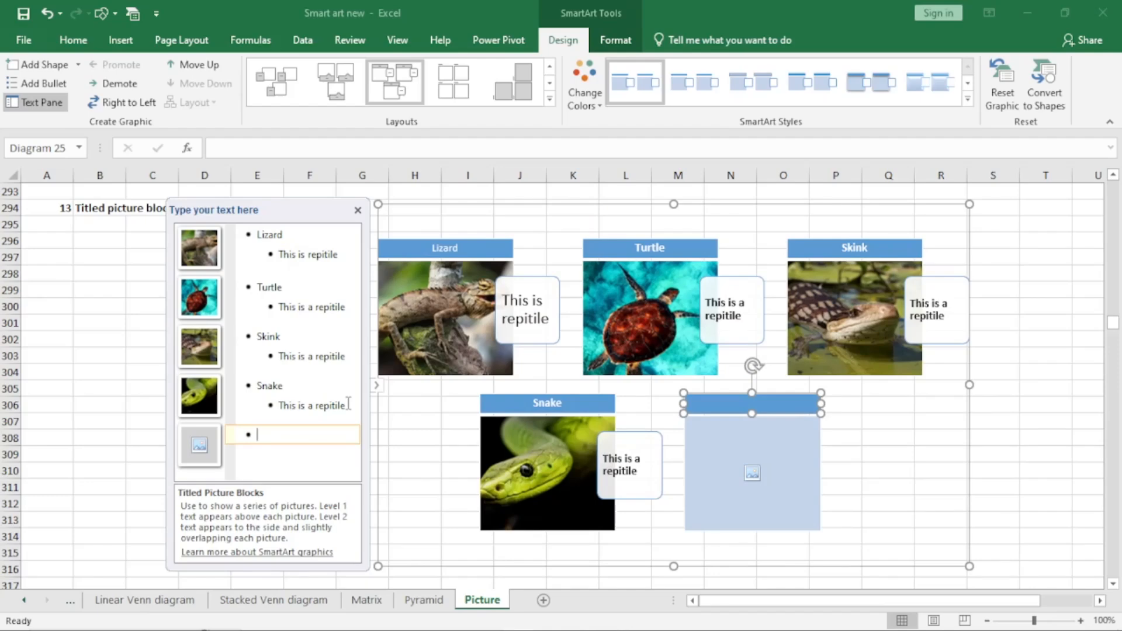
type("Snake2")
Insert picture Sna from the desktop's "Pics used for smartart graphic" folder into the Snake2 item.
left_click(752, 473)
left_click(471, 299)
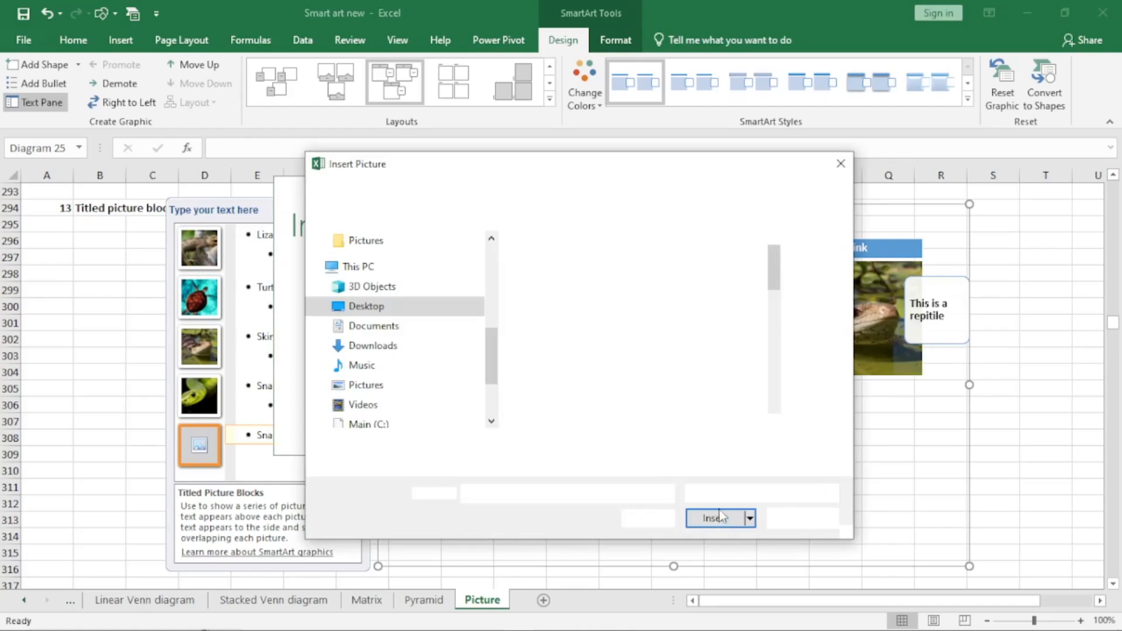
double_click(664, 301)
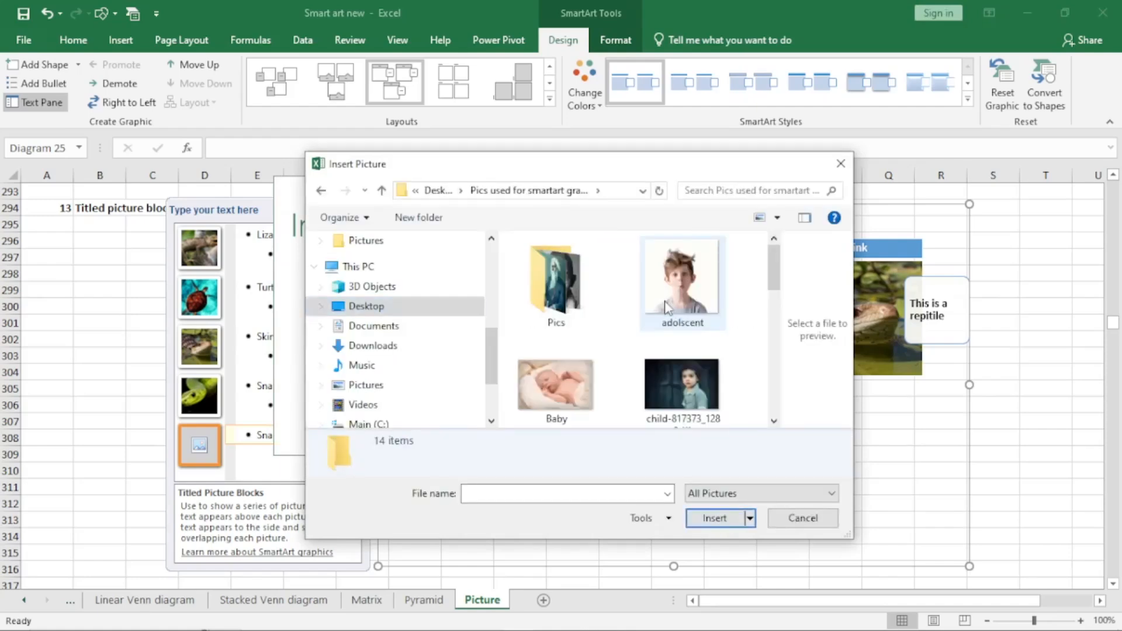
scroll(664, 303, "down", 8)
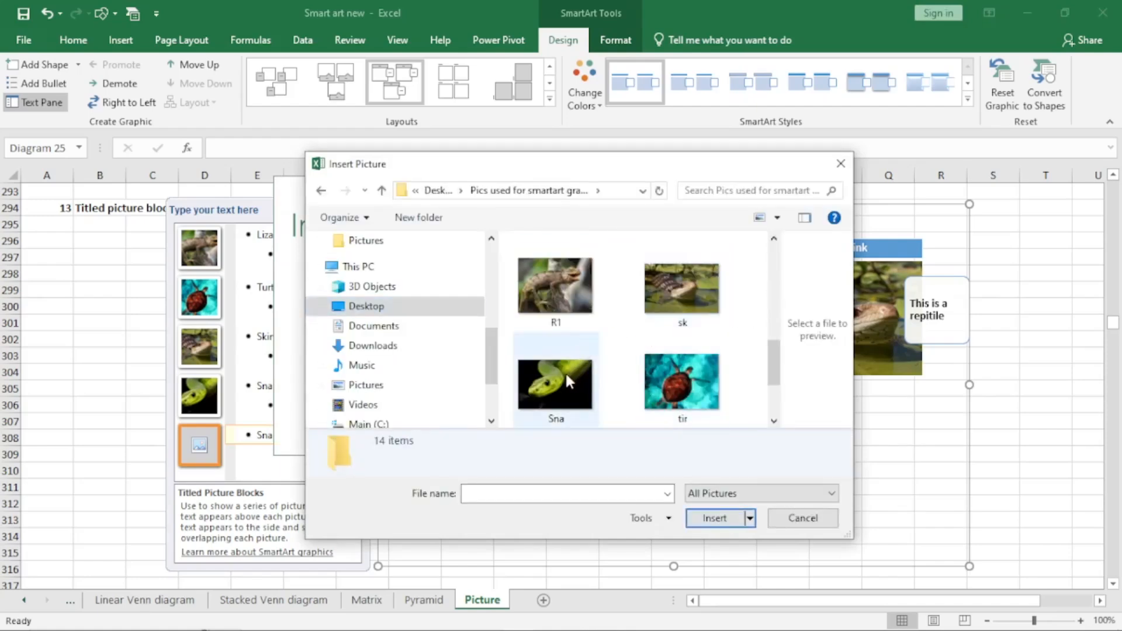
left_click(567, 369)
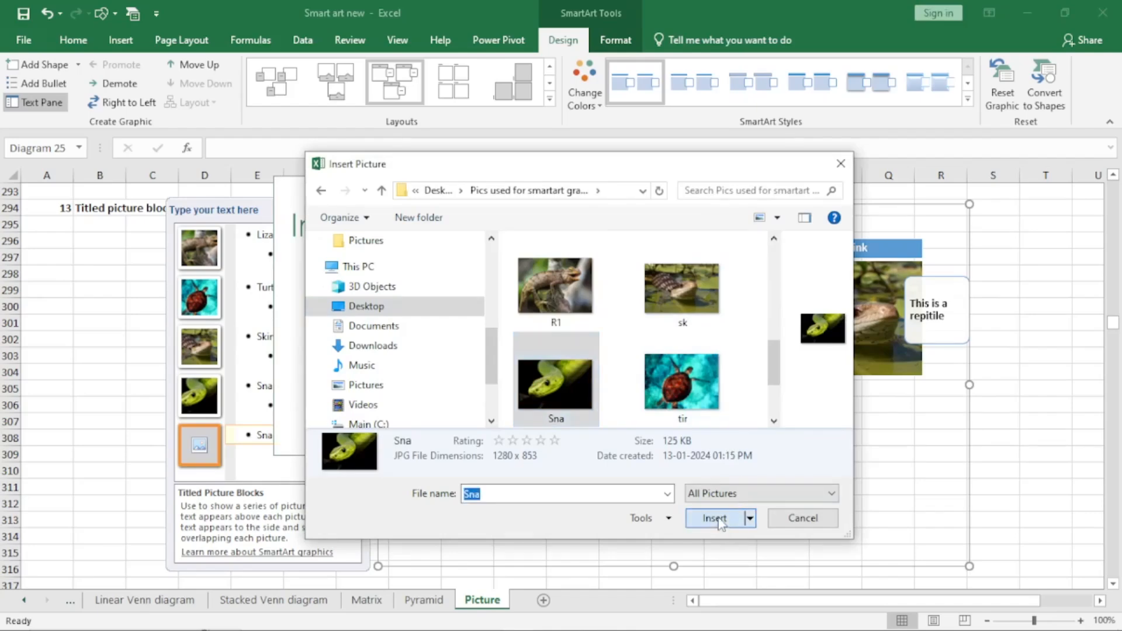
left_click(714, 518)
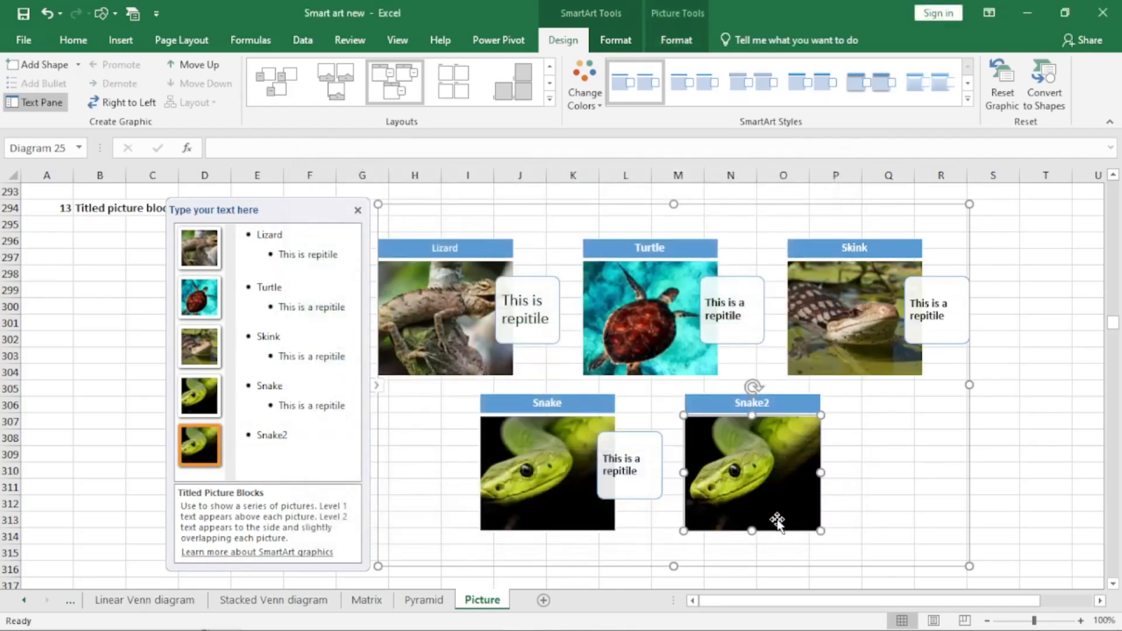
Add the second-level text "ljslkfjsfjfjskfjs" under Snake2 in the Titled Picture Blocks graphic.
left_click(786, 405)
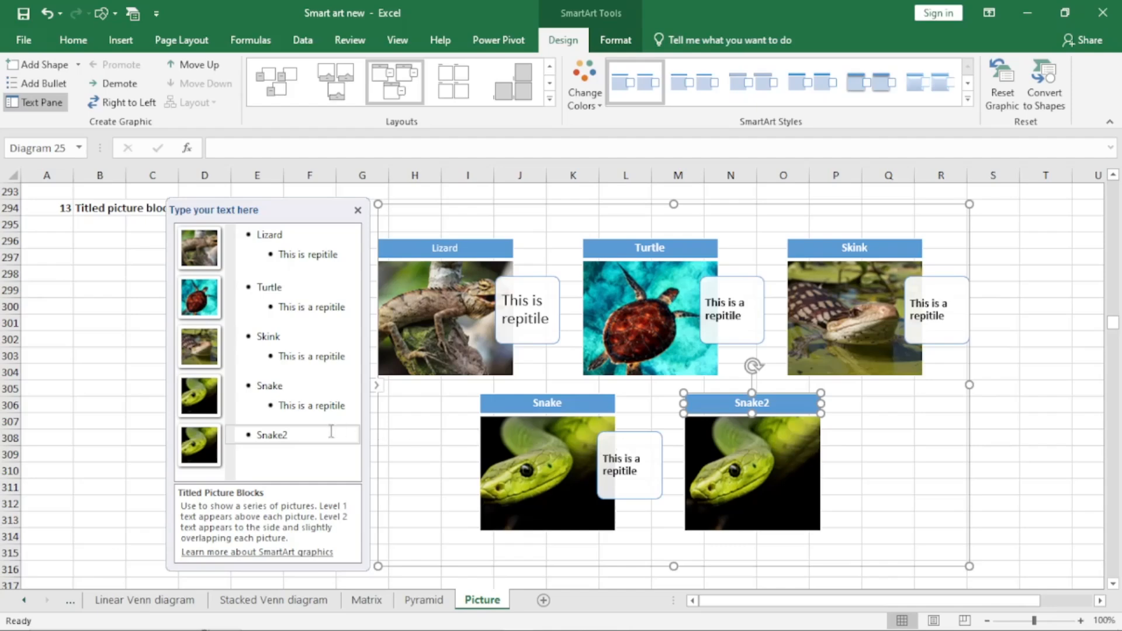
left_click(297, 436)
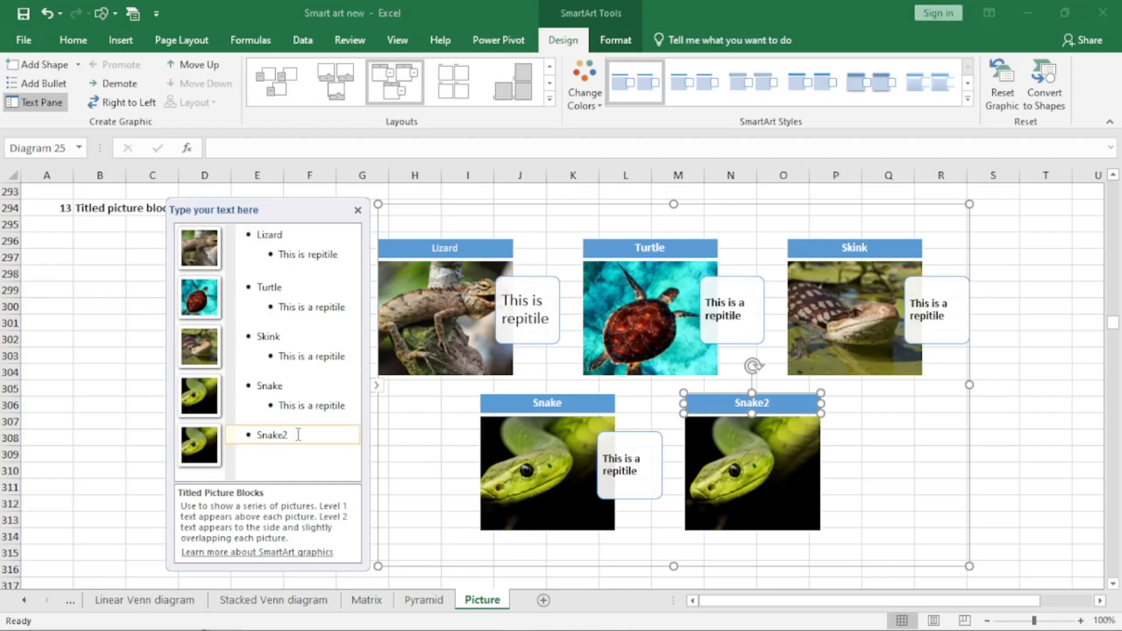
key("Return")
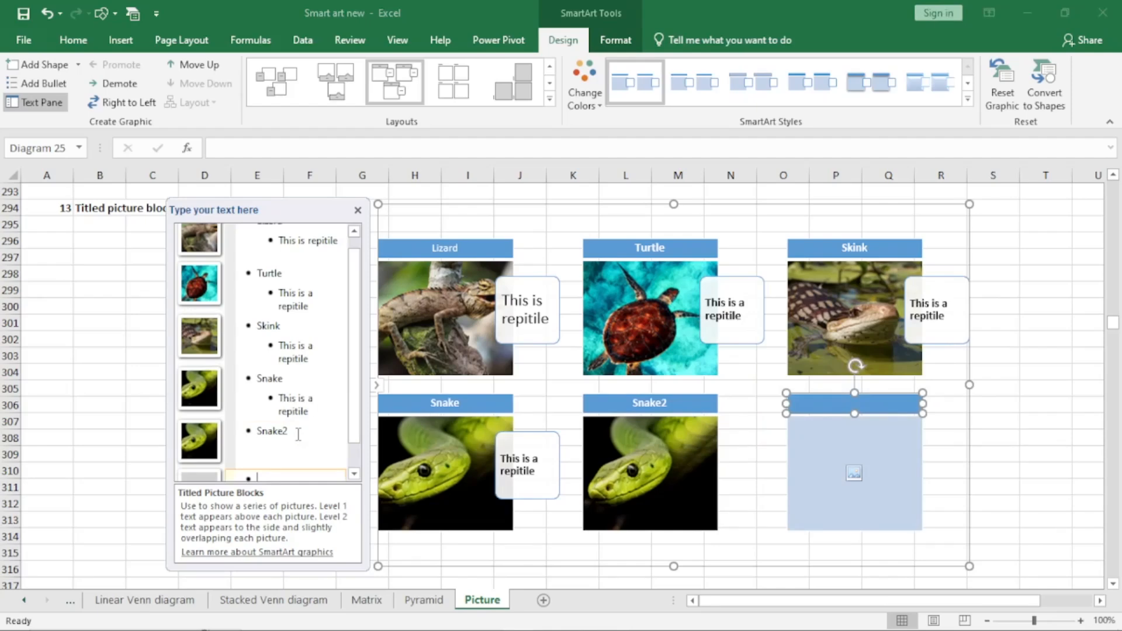
key("Tab")
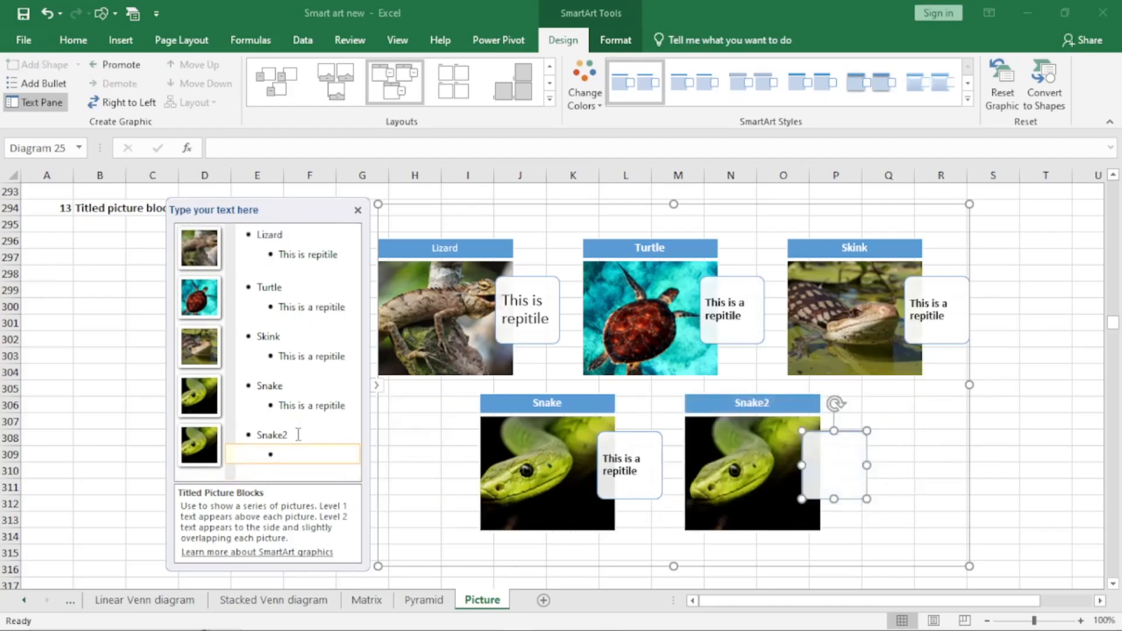
type("ljslkfjsfjfjskfjs")
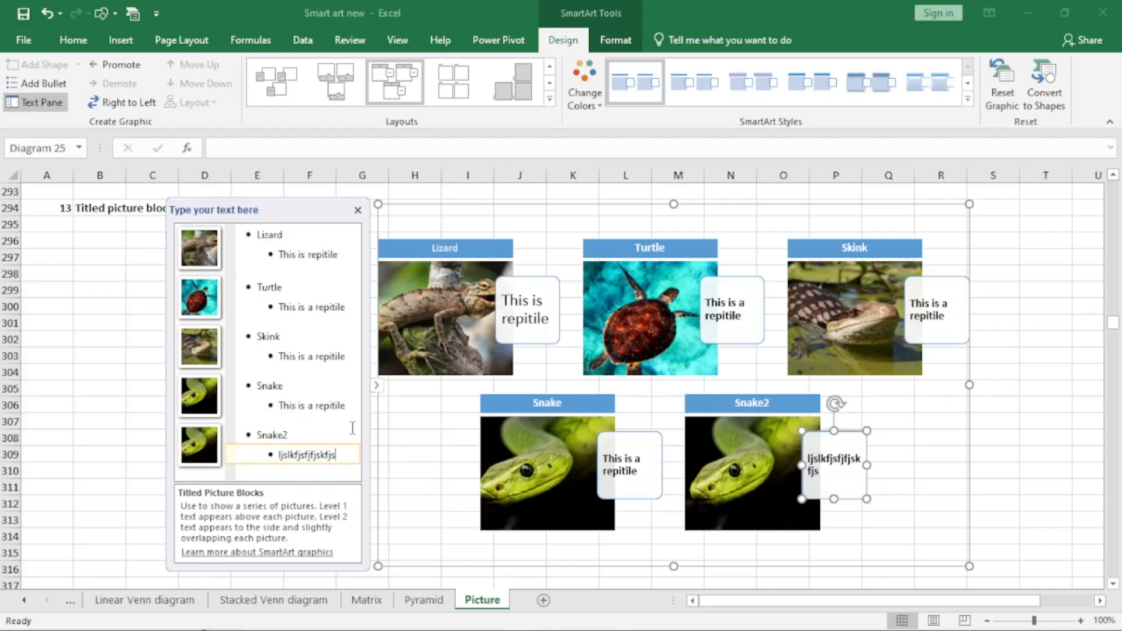
Add seven empty top-level picture items after Snake2 in the Titled Picture Blocks graphic and close the text pane.
key("Return")
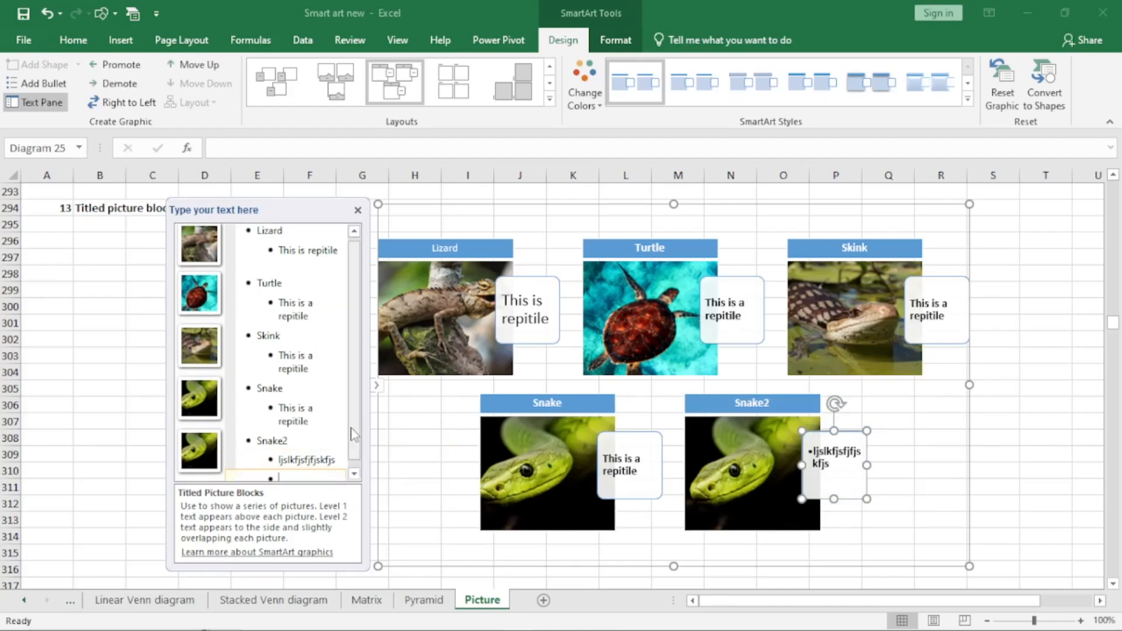
key("shift+Tab")
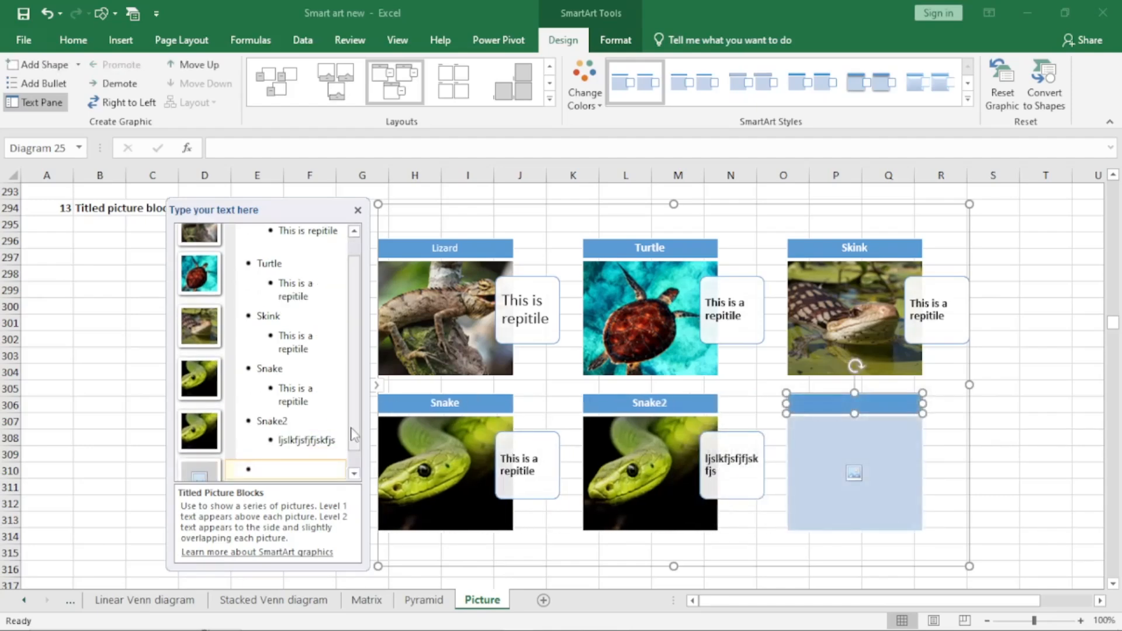
key("Return")
key("Return")
key("Return")
key("Return")
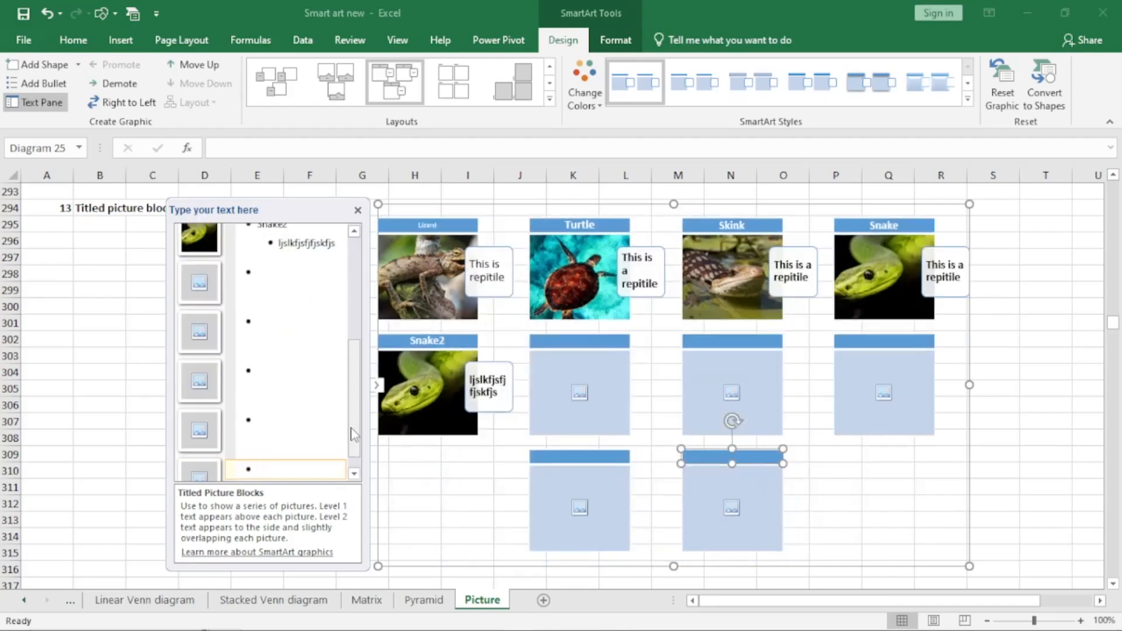
key("Return")
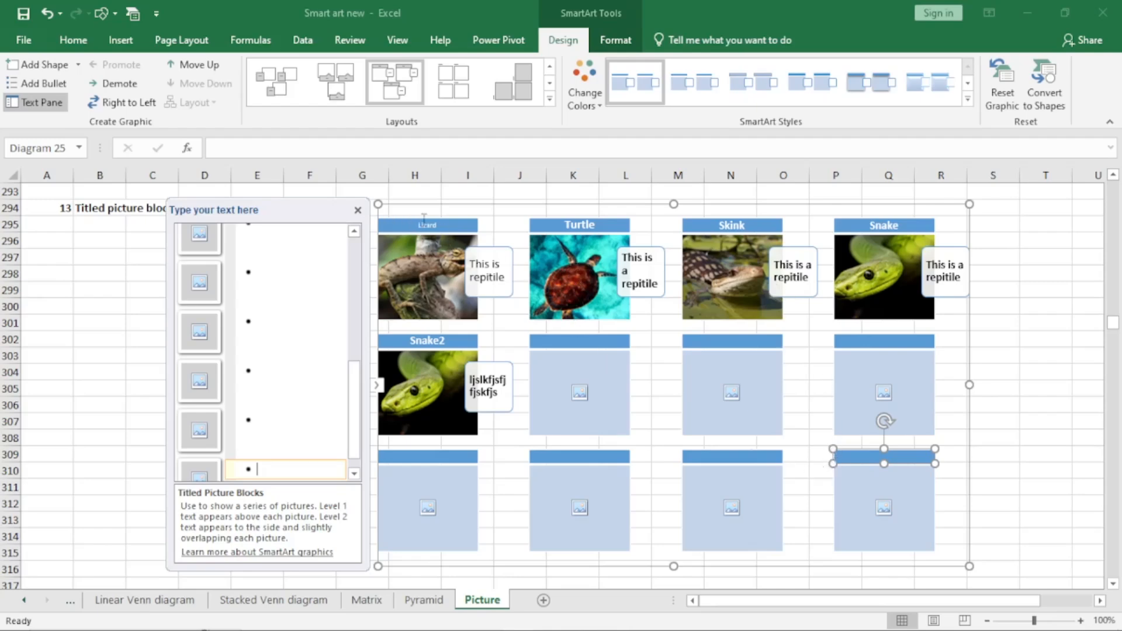
left_click(358, 210)
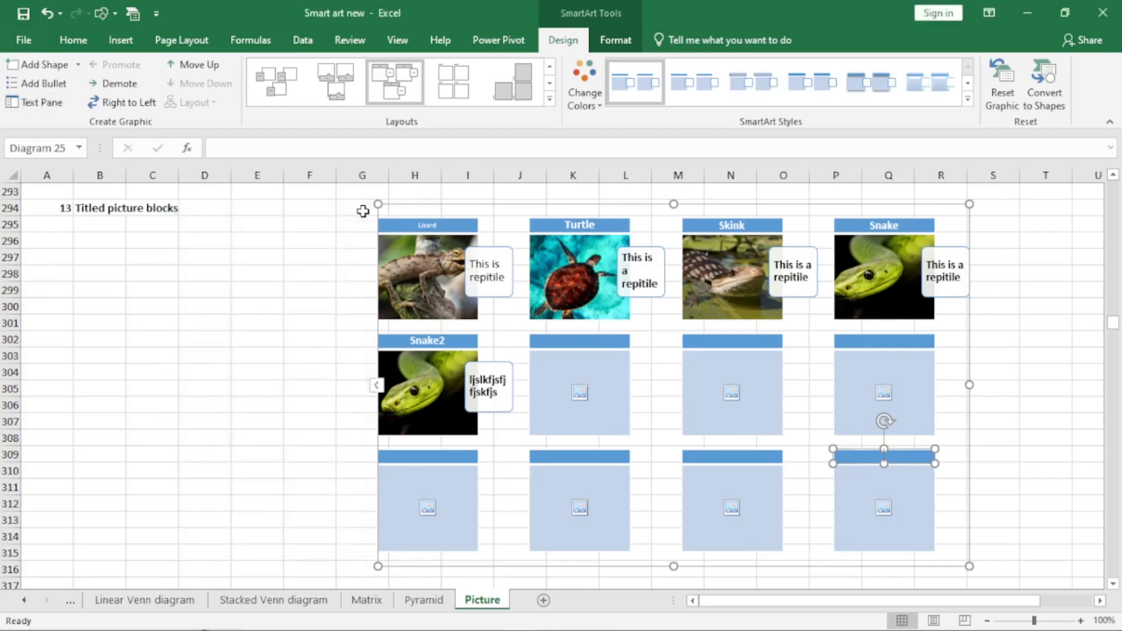
Move the Picture Grid graphic to the right so it spans about columns F to P from row 322.
left_click(1112, 584)
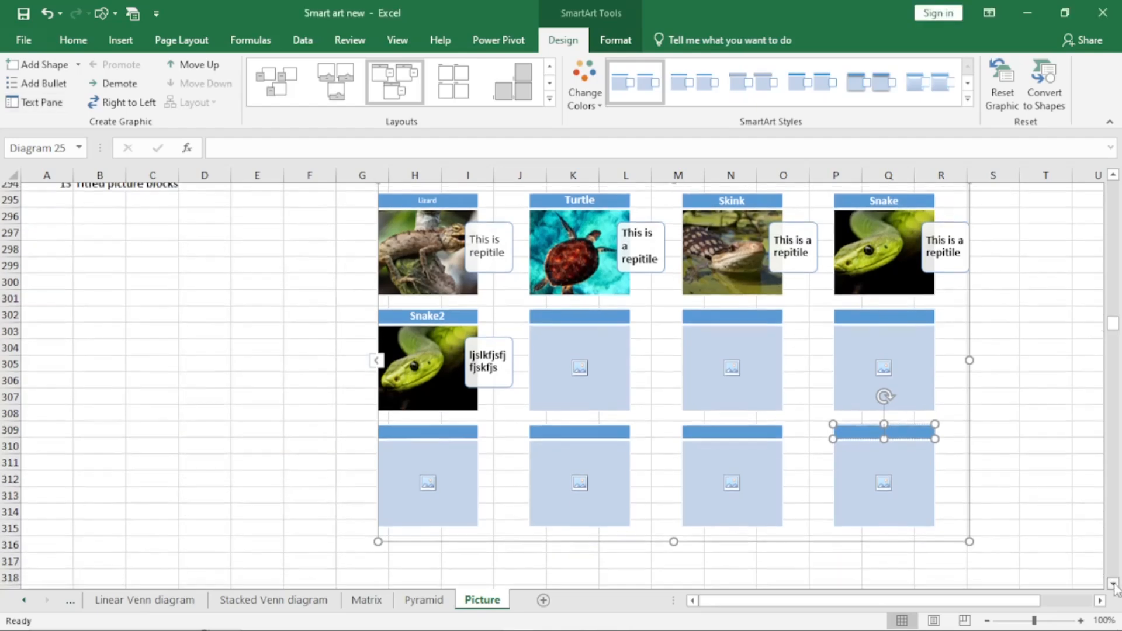
left_click(1114, 584)
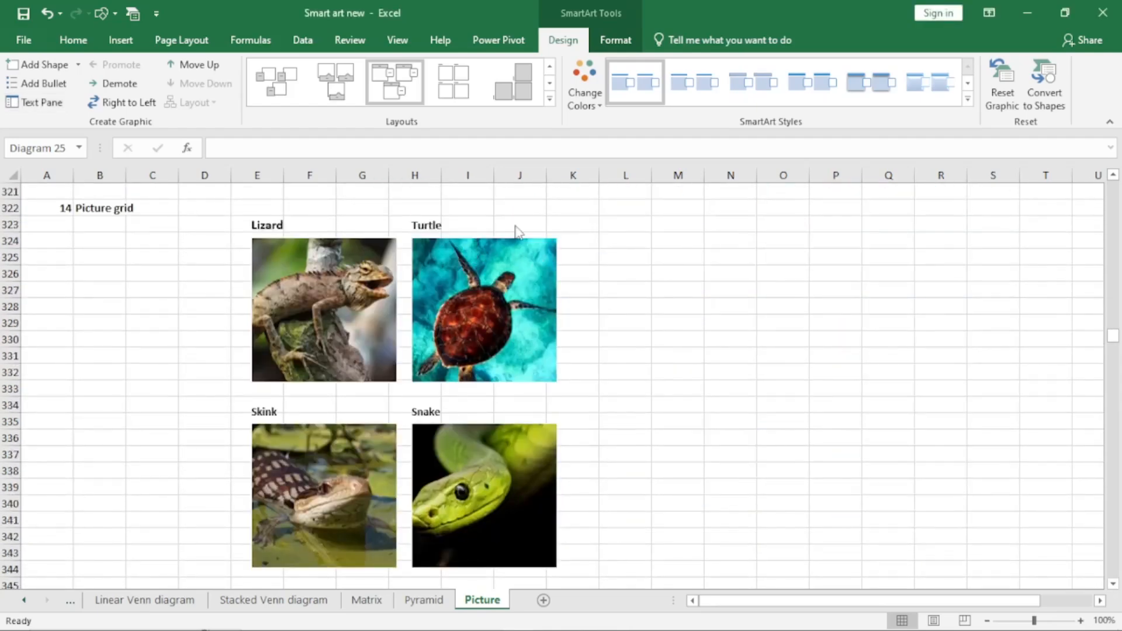
left_click(516, 232)
left_click_drag(609, 213, 775, 199)
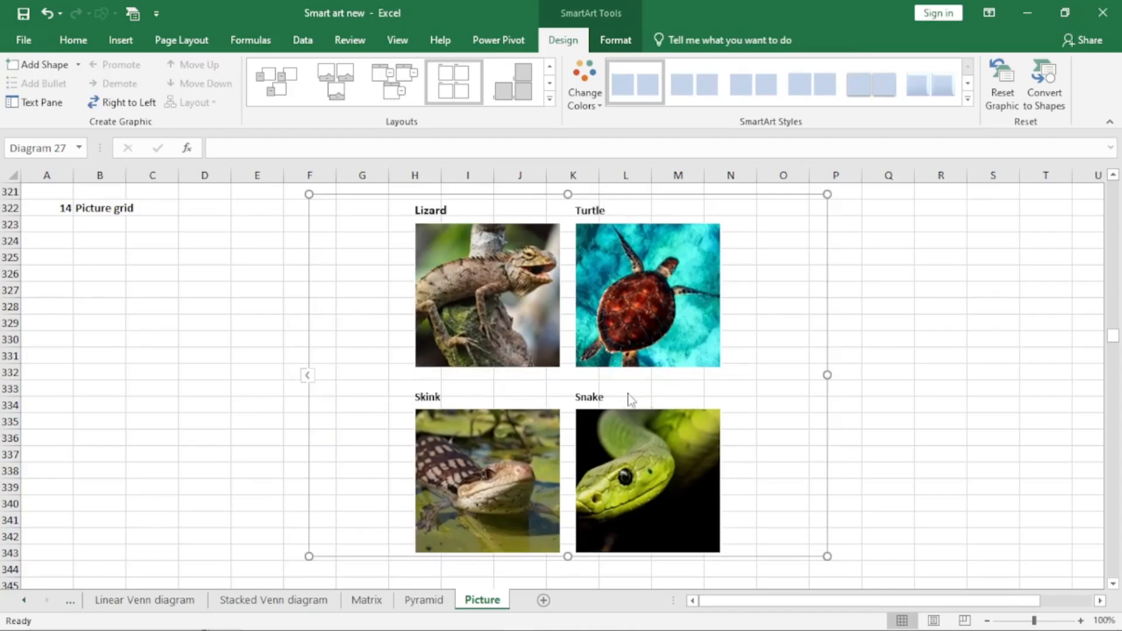
Add an empty top-level picture item after Snake in the Picture Grid graphic.
left_click(307, 376)
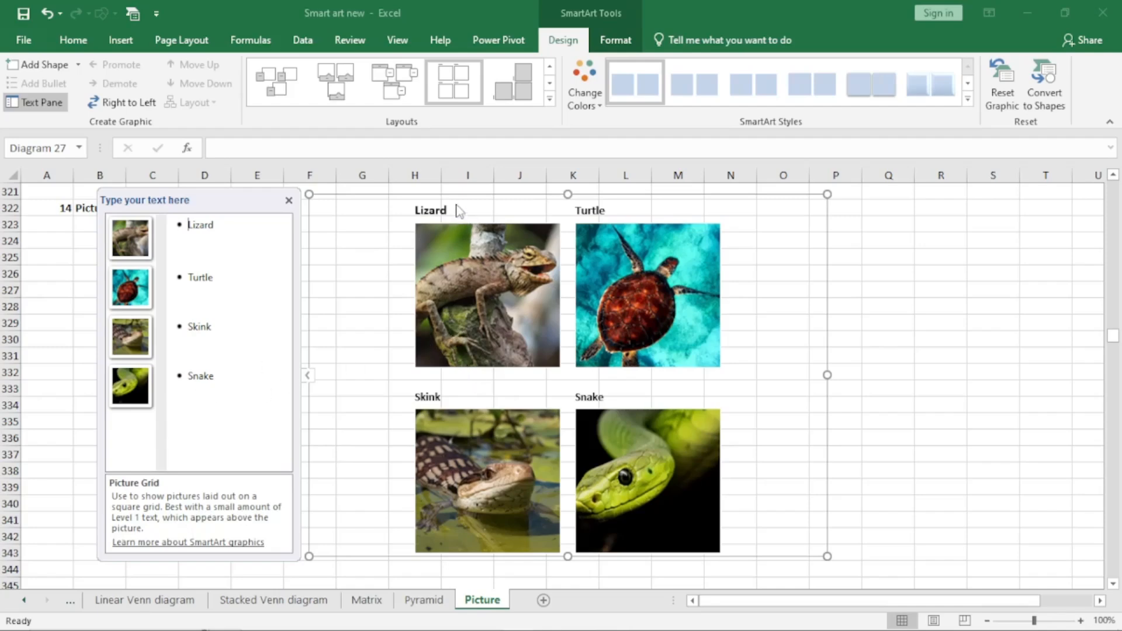
left_click(236, 378)
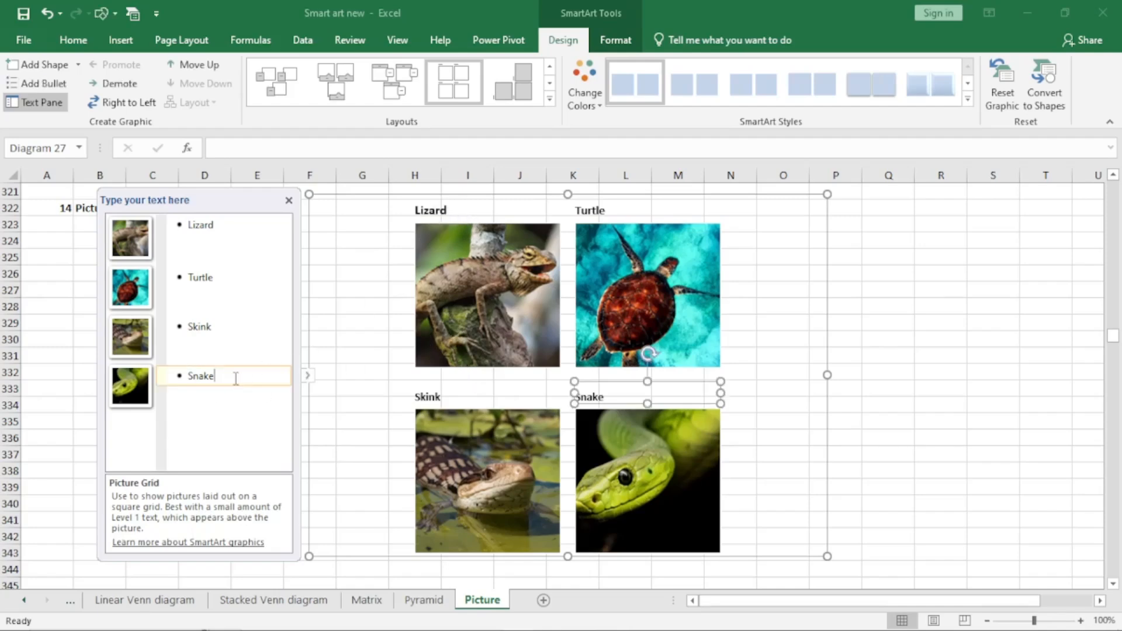
key("Return")
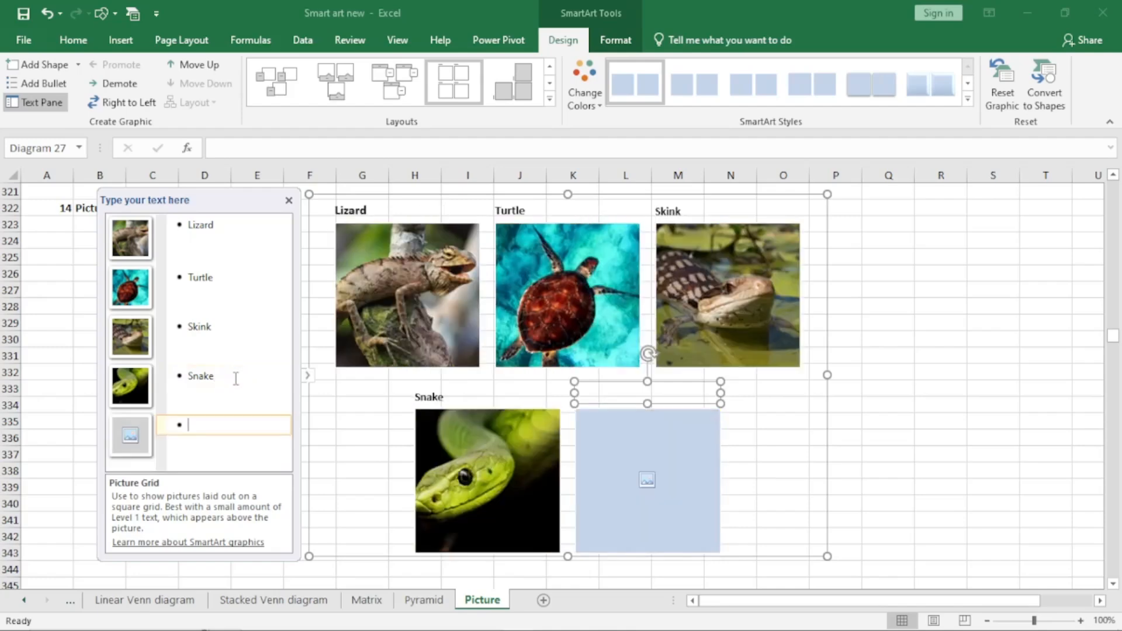
Insert picture R1 from the desktop's "Pics used for smartart graphic" folder into the new item after Snake.
left_click(131, 437)
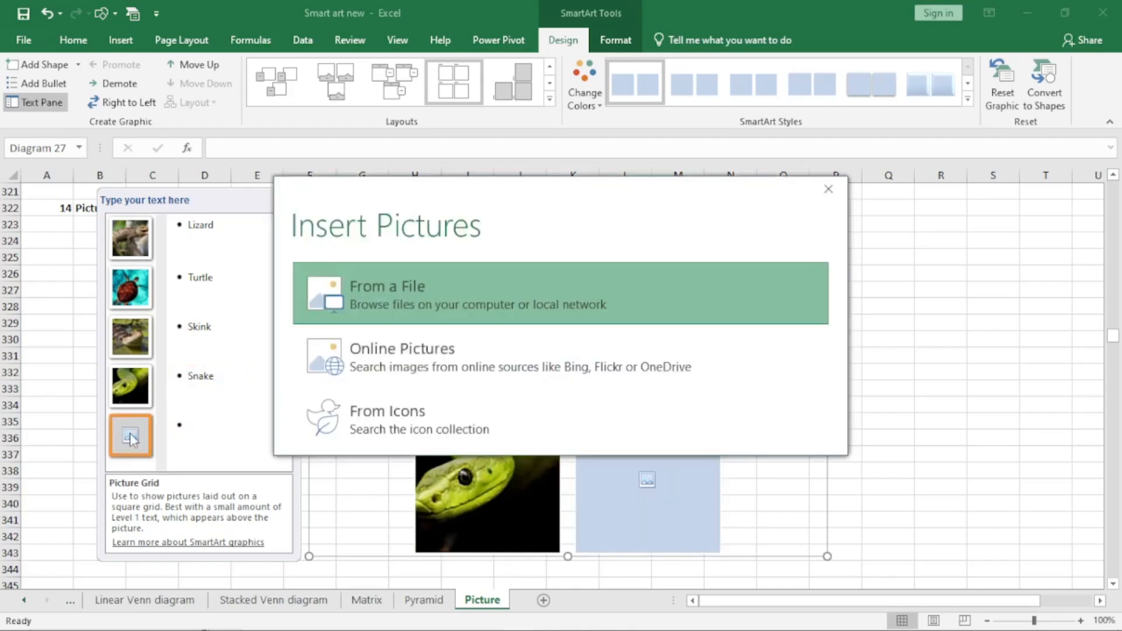
left_click(409, 285)
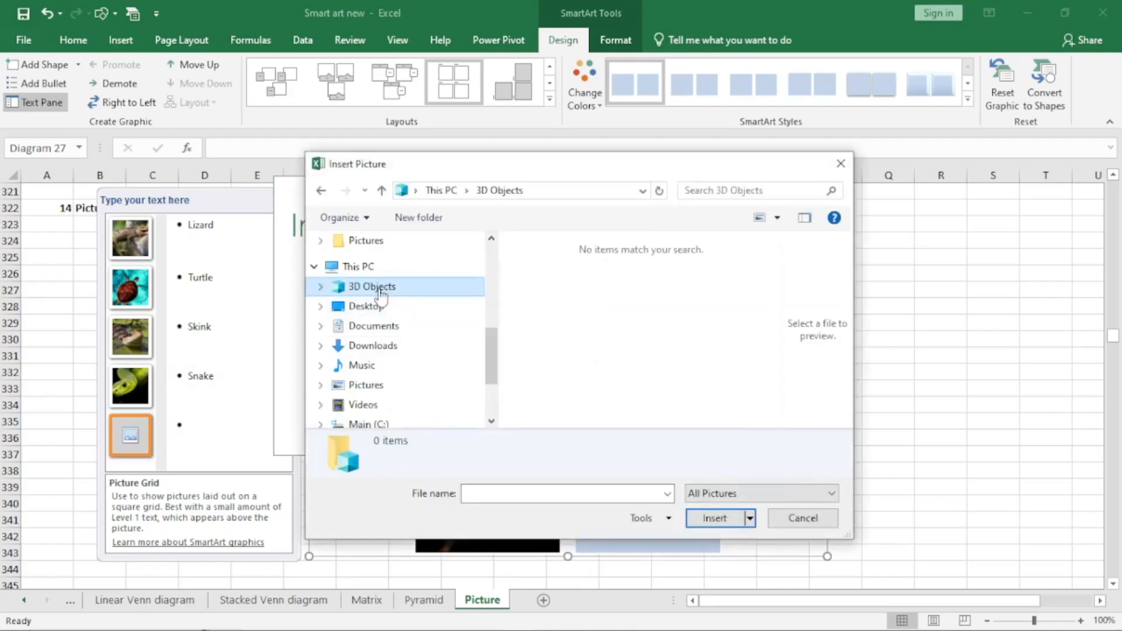
left_click(404, 312)
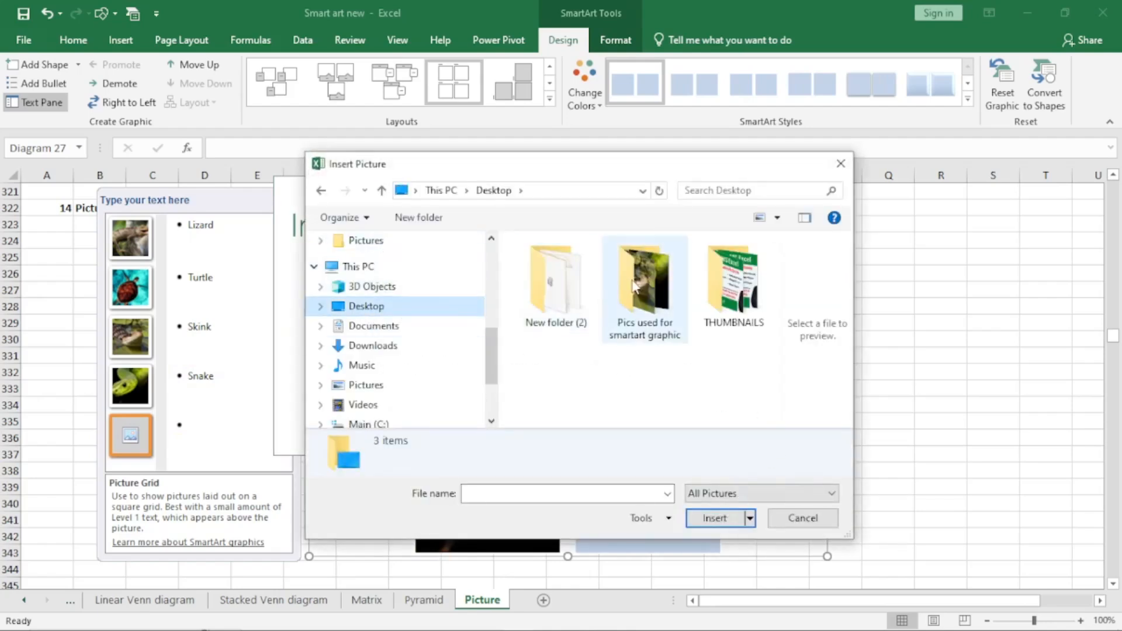
double_click(639, 280)
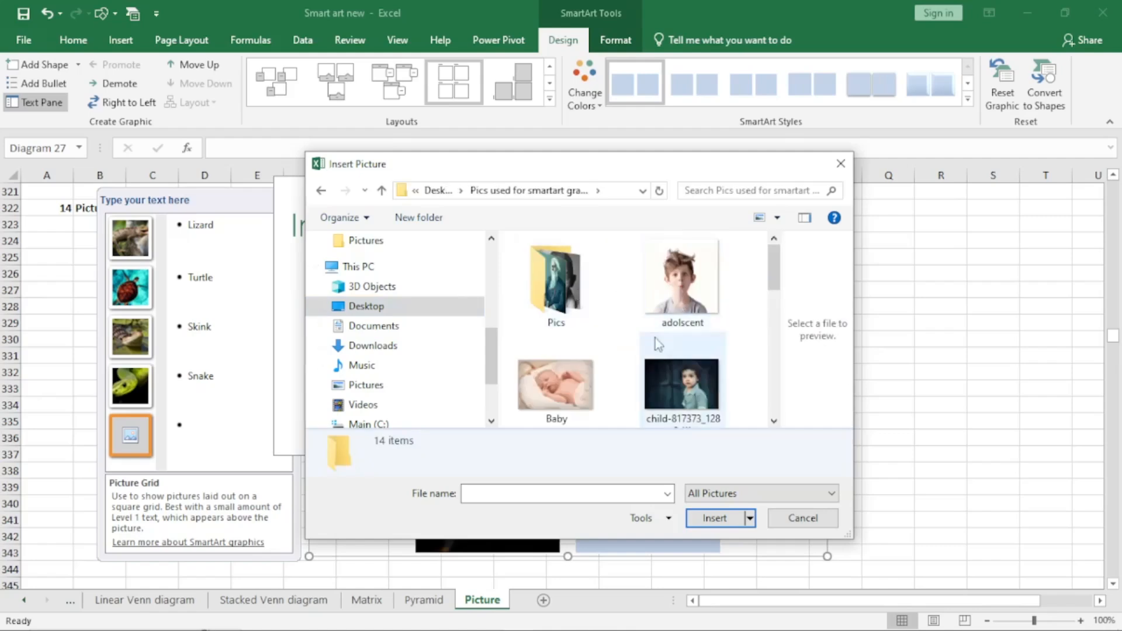
scroll(657, 339, "down", 3)
left_click(589, 383)
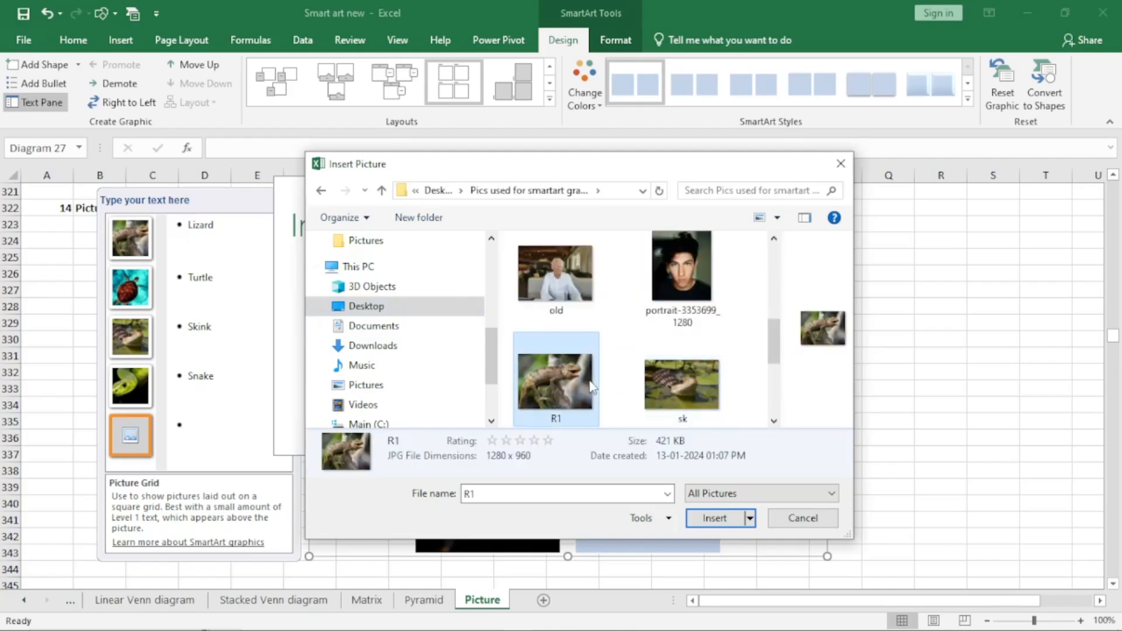
left_click(713, 517)
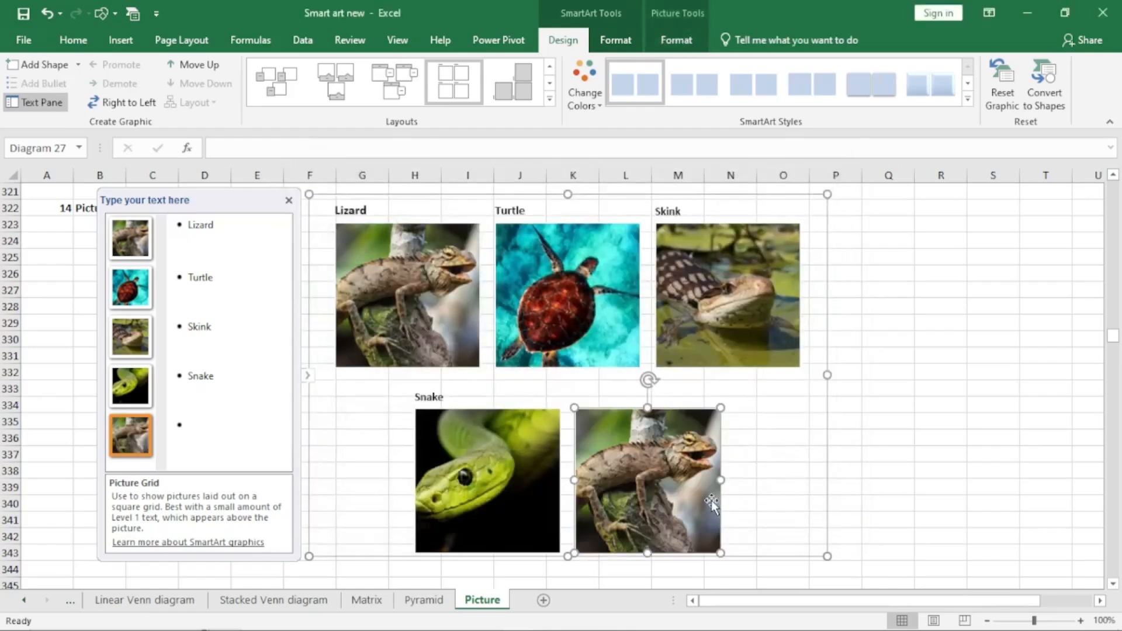
Caption the fifth picture in the Picture Grid graphic "jldjldjdjfkl" and deselect the graphic.
left_click(223, 427)
type("jldjldjdjfkl")
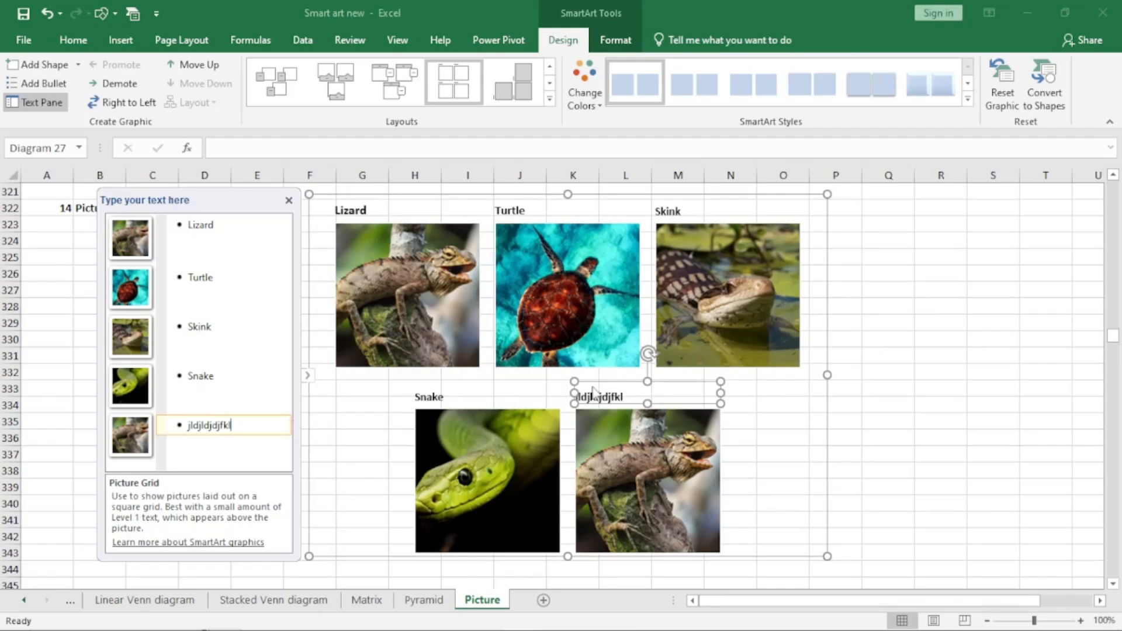
left_click(865, 361)
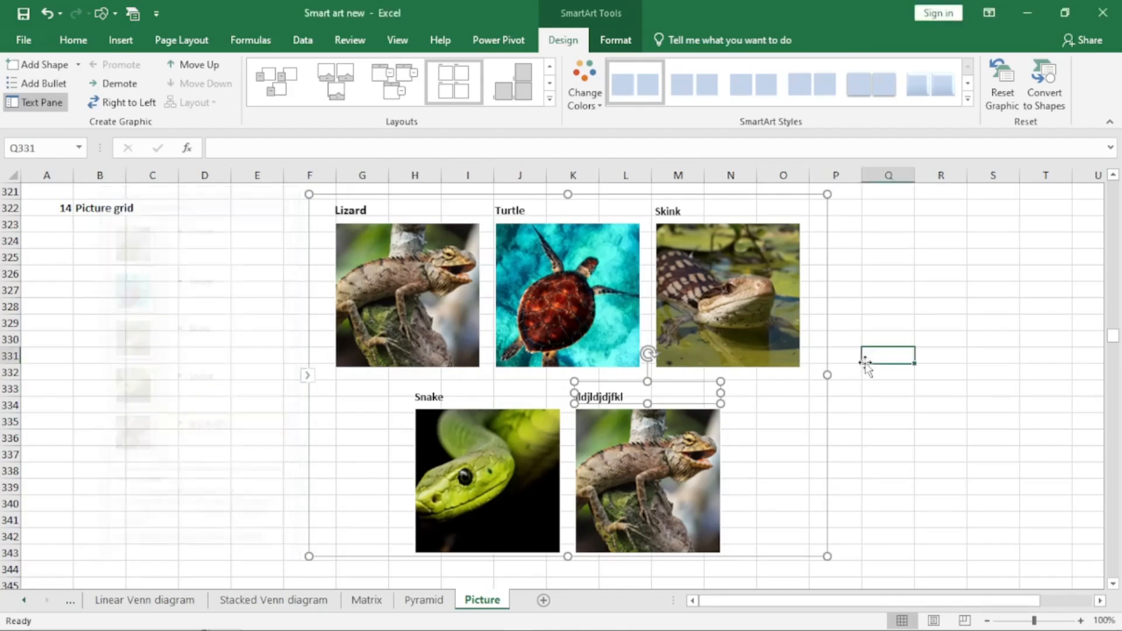
Add eighteen empty picture items after "jldjldjdjfkl" in the Picture Grid graphic and close the text pane.
left_click(344, 378)
left_click(260, 425)
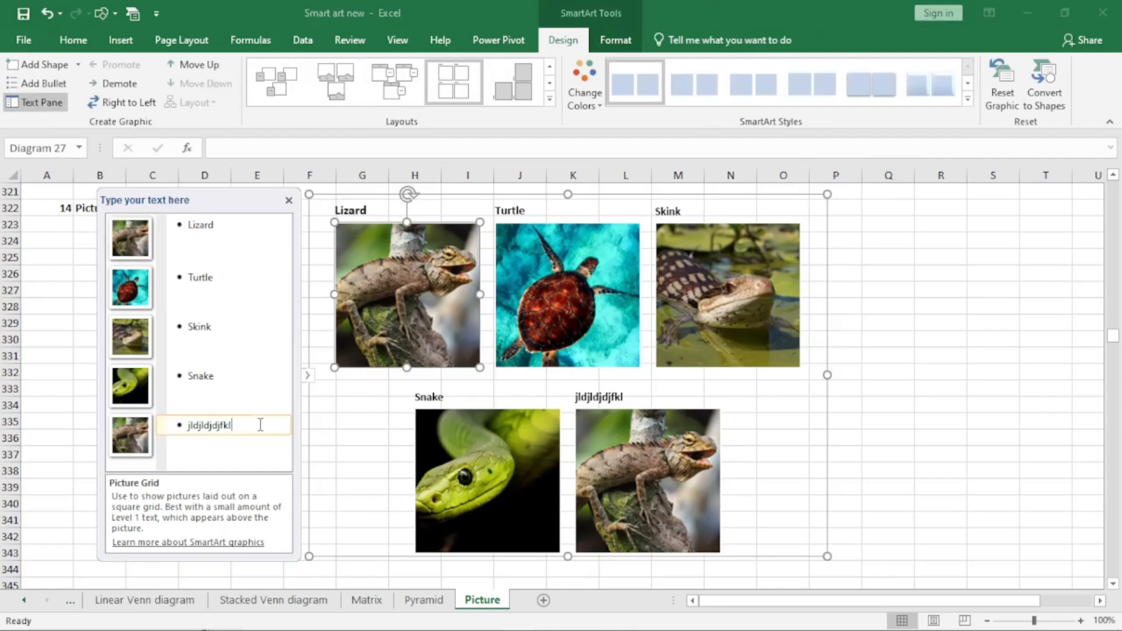
key("Return")
key("Return")
key("Return")
key("Return")
key("Return")
key("Return")
key("Return")
key("Return")
key("Return")
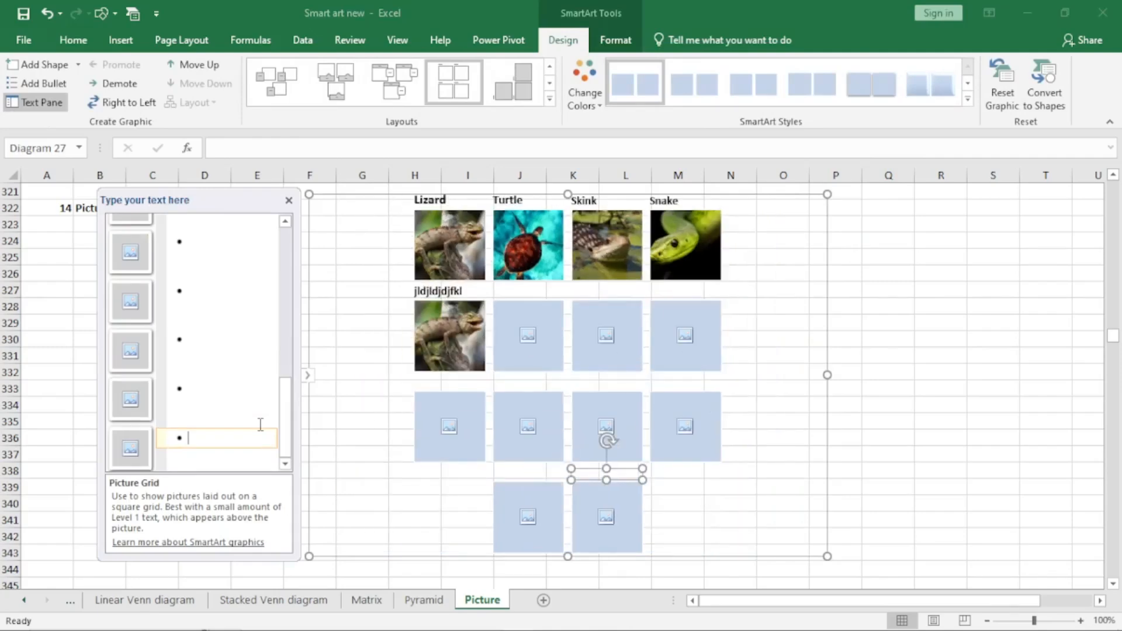
key("Return")
key("Return")
key("Return")
key("Return")
key("Return")
key("Return")
key("Return")
key("Return")
key("Return")
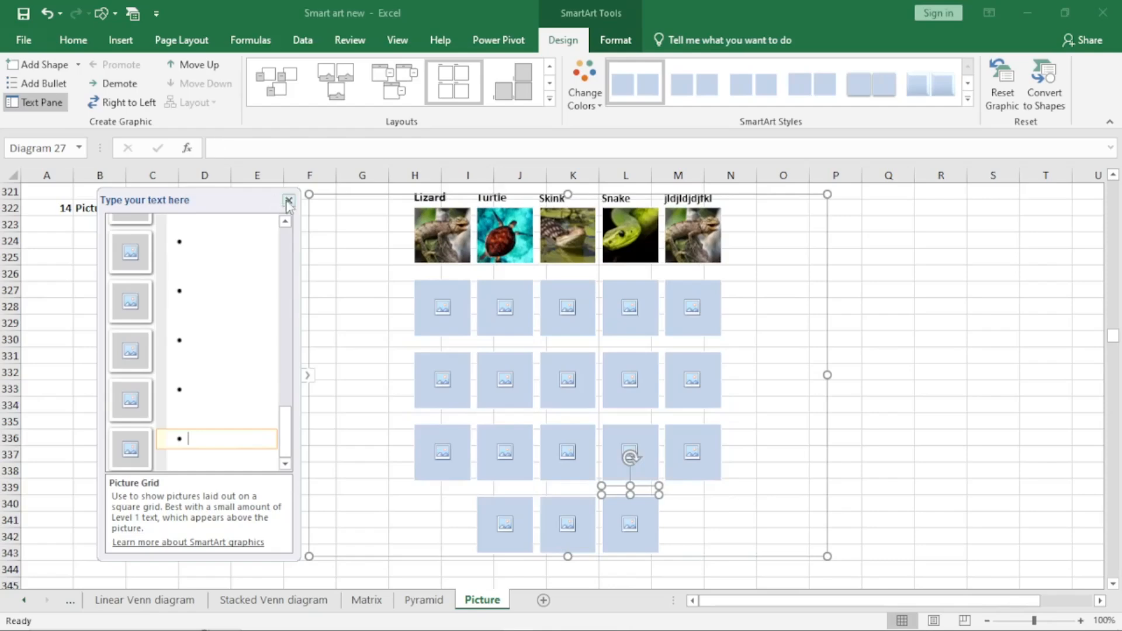
left_click(288, 201)
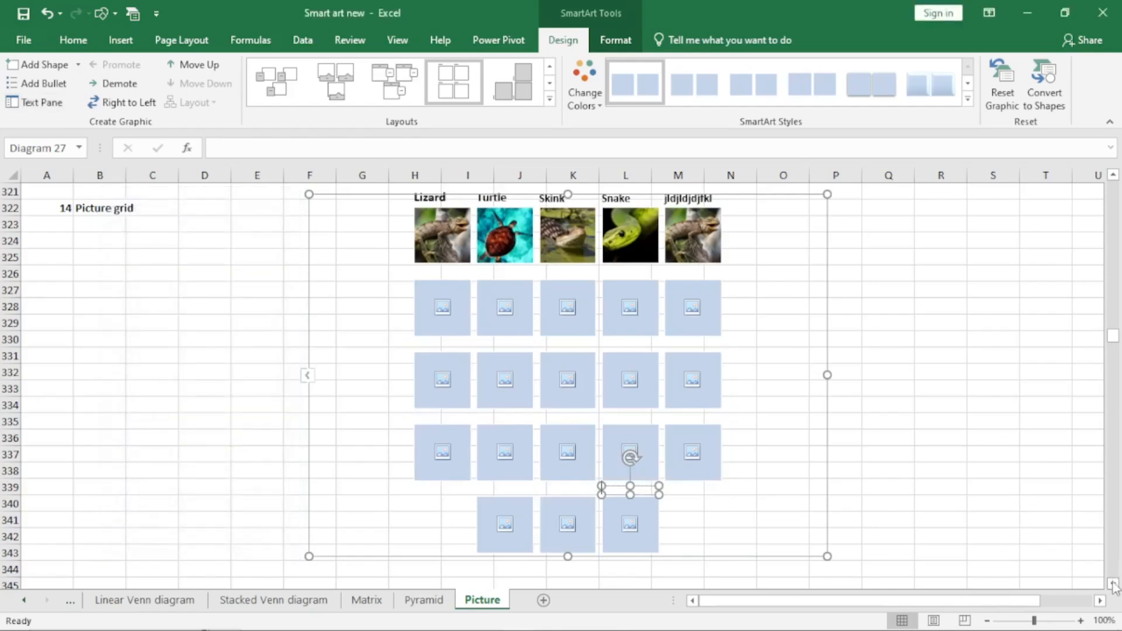
Examine how the Turtle, Skink and Snake text entries match the pictures in the Picture Accent Blocks graphic below row 347.
scroll(1114, 586, "down", 9)
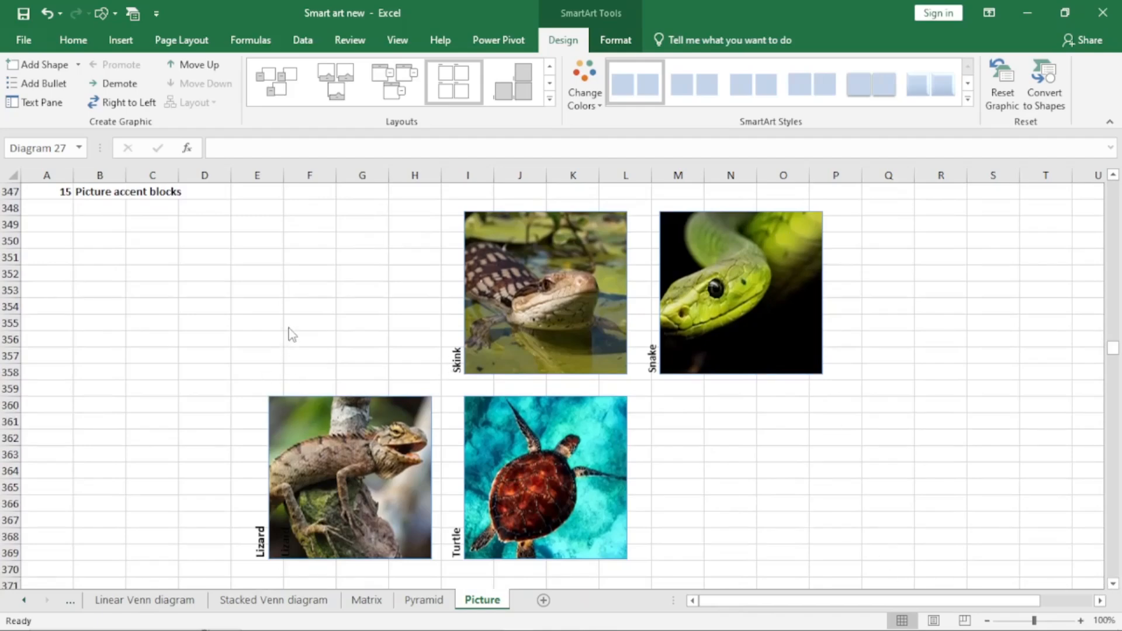
left_click(402, 311)
left_click(464, 313)
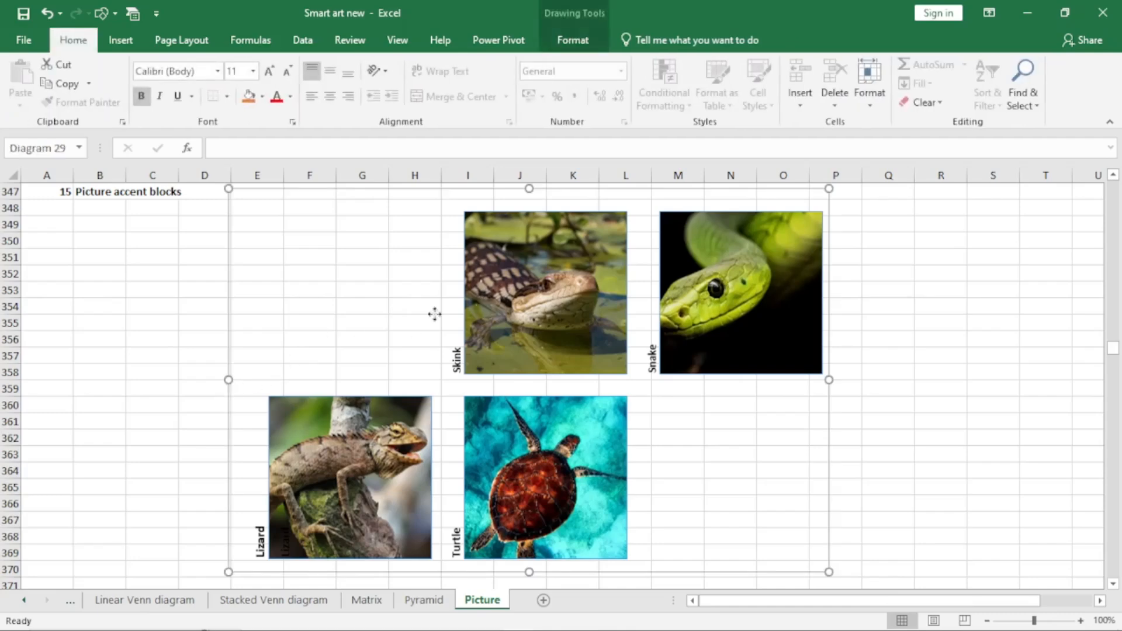
left_click(237, 379)
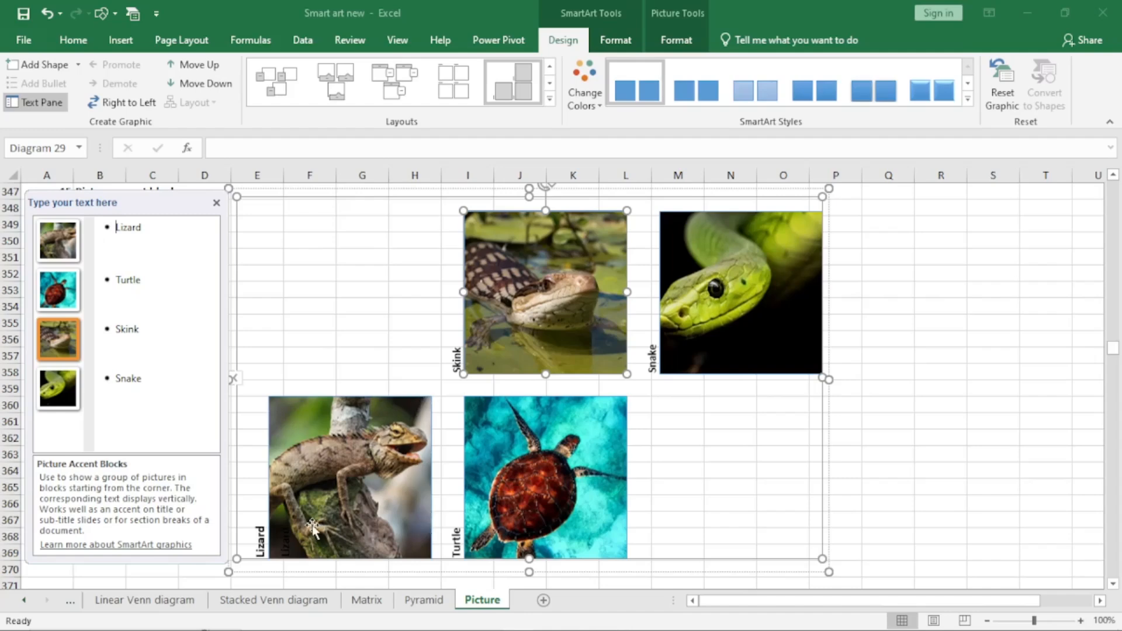
left_click(159, 283)
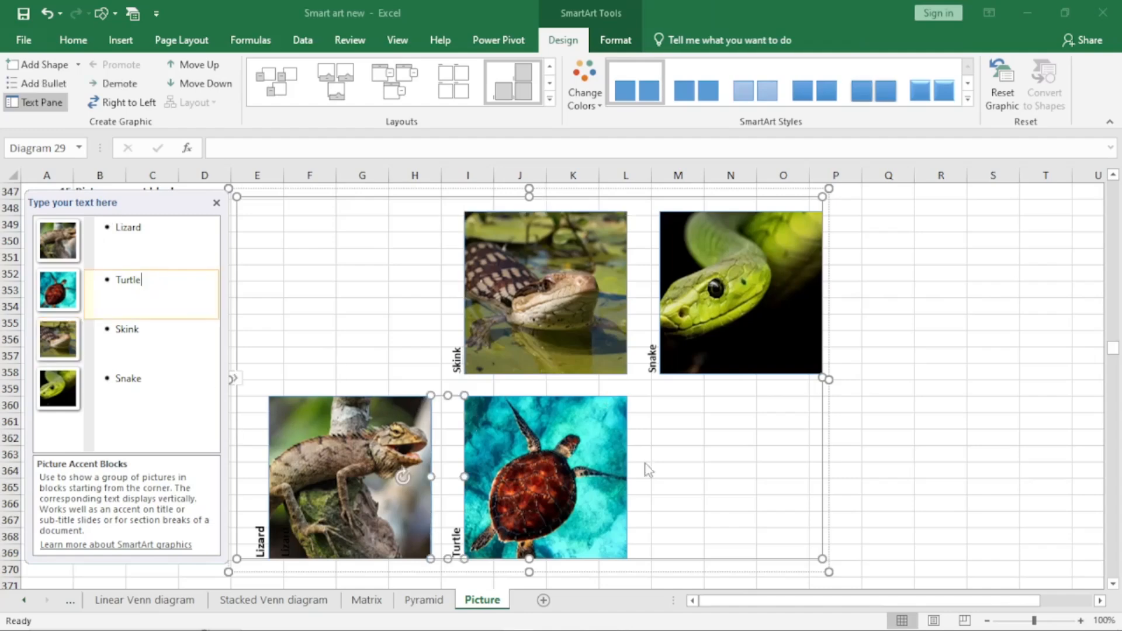
left_click(156, 337)
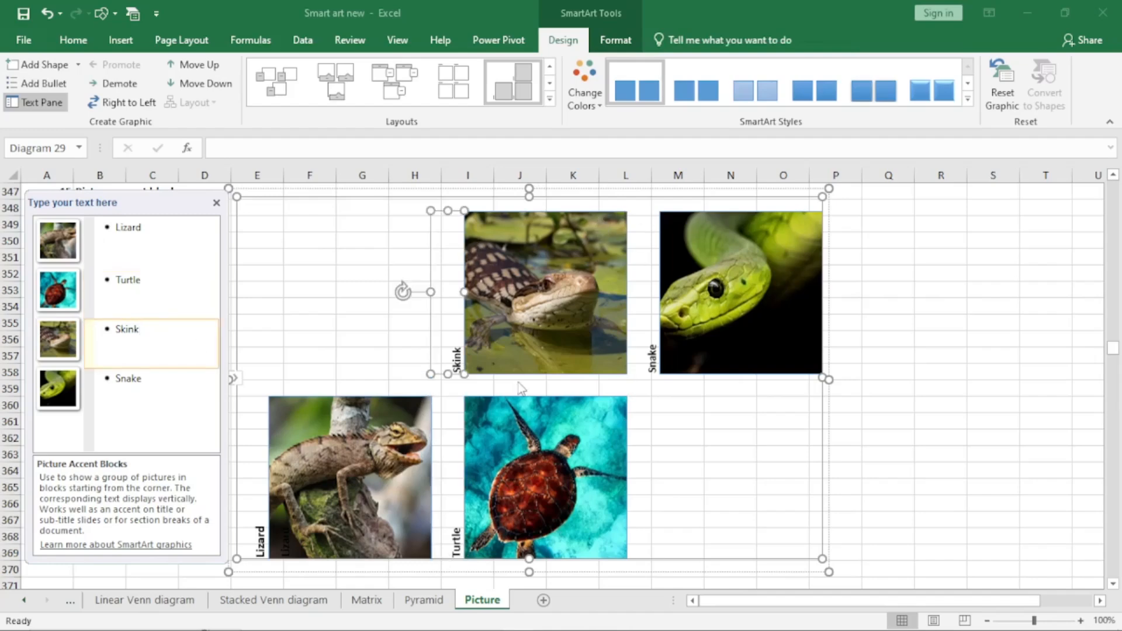
left_click(166, 379)
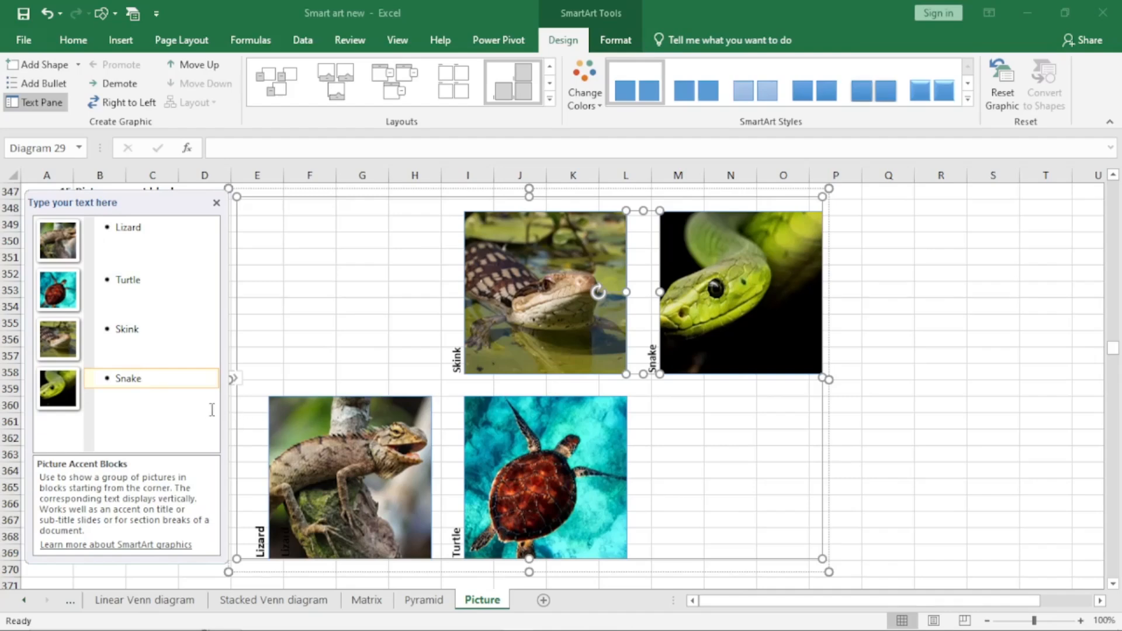
key("Return")
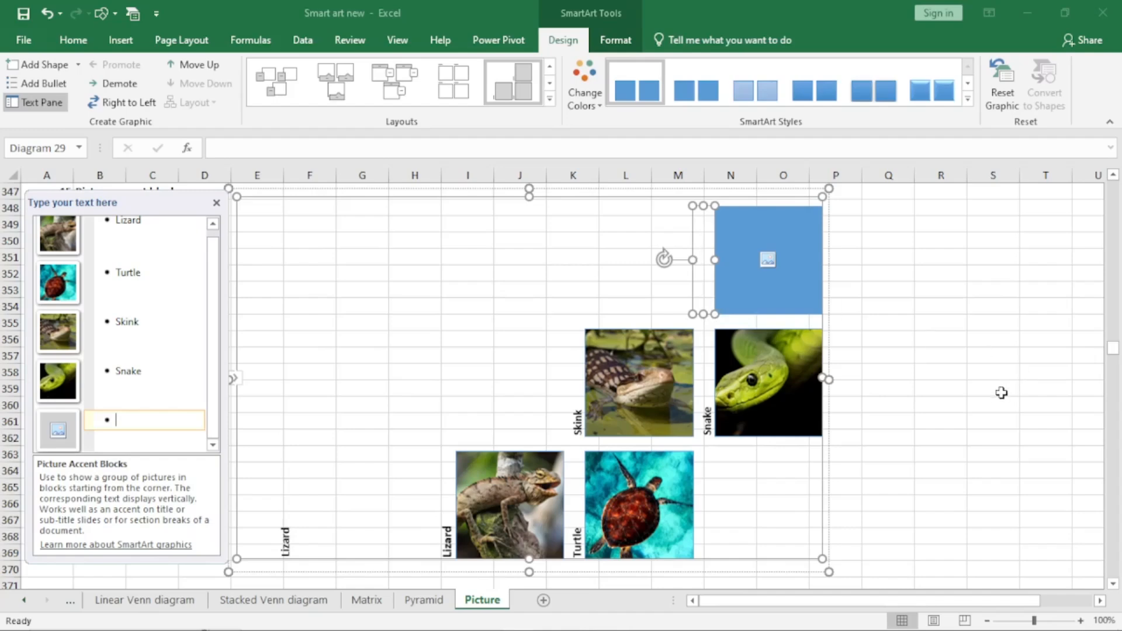
key("BackSpace")
left_click(217, 202)
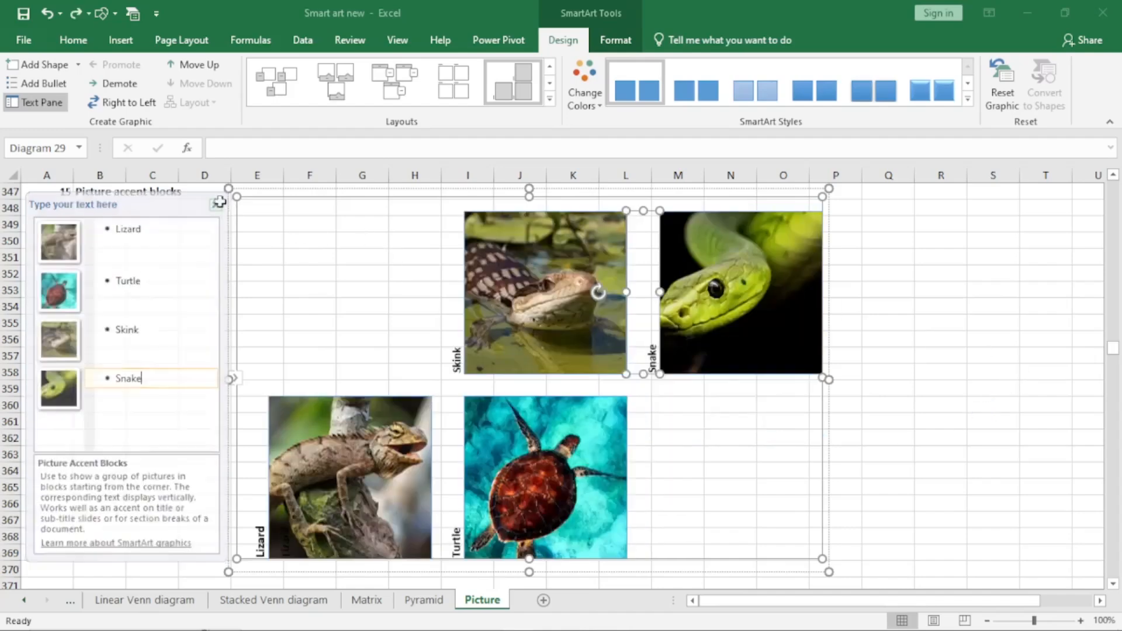
Add an item captioned "uiouusu" after Snake in the Picture Accent Blocks graphic and insert picture Sna from "Pics used for smartart graphic".
left_click(239, 383)
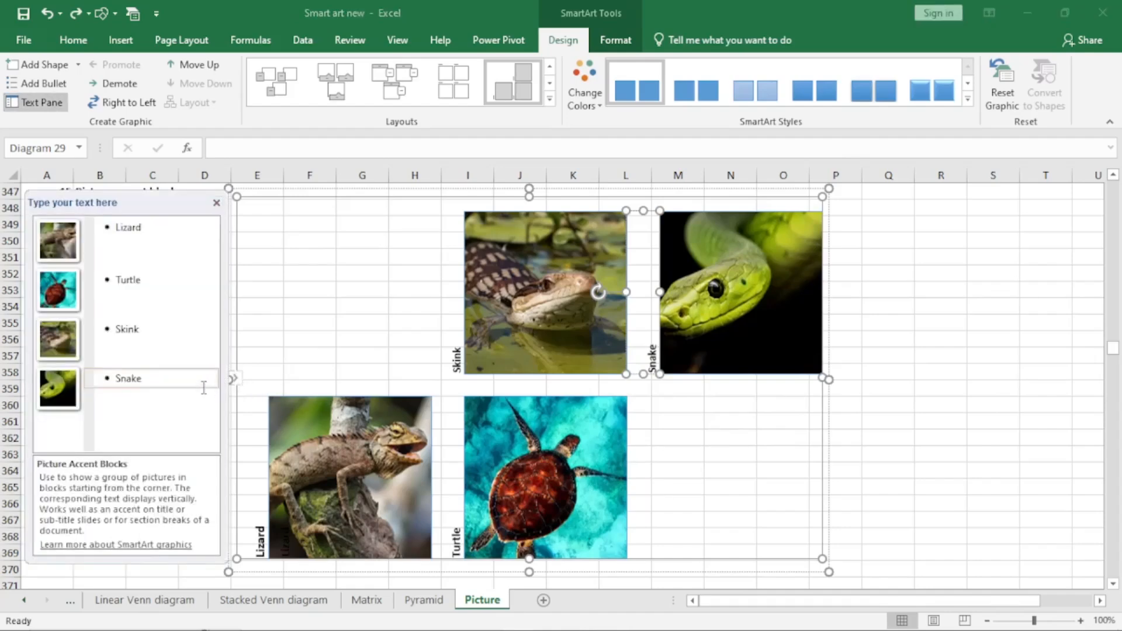
key("Return")
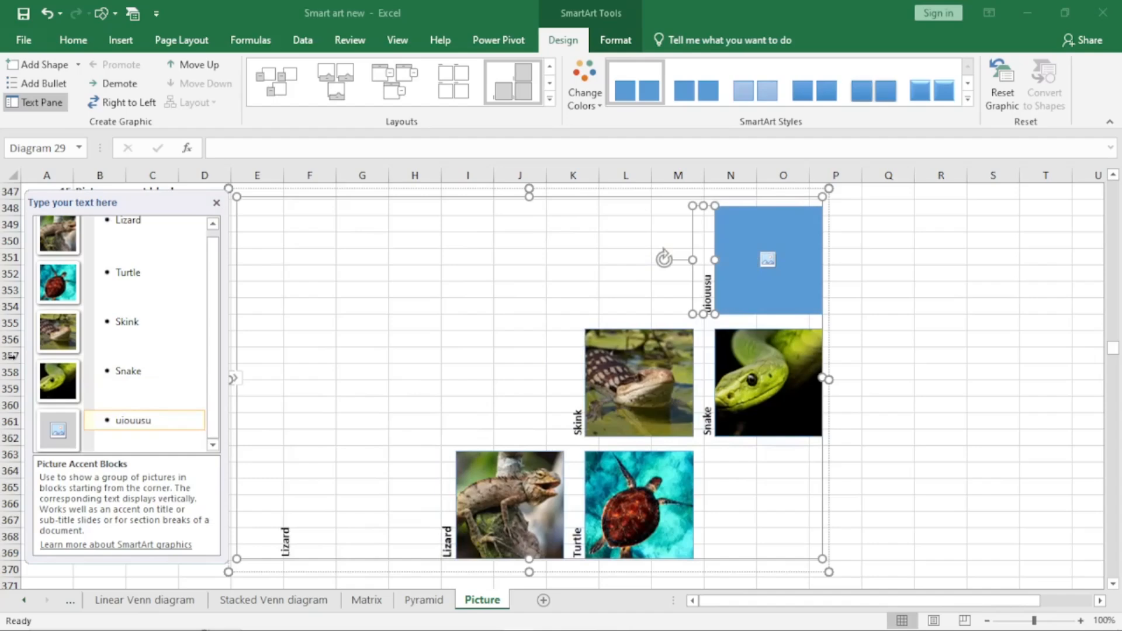
left_click(57, 431)
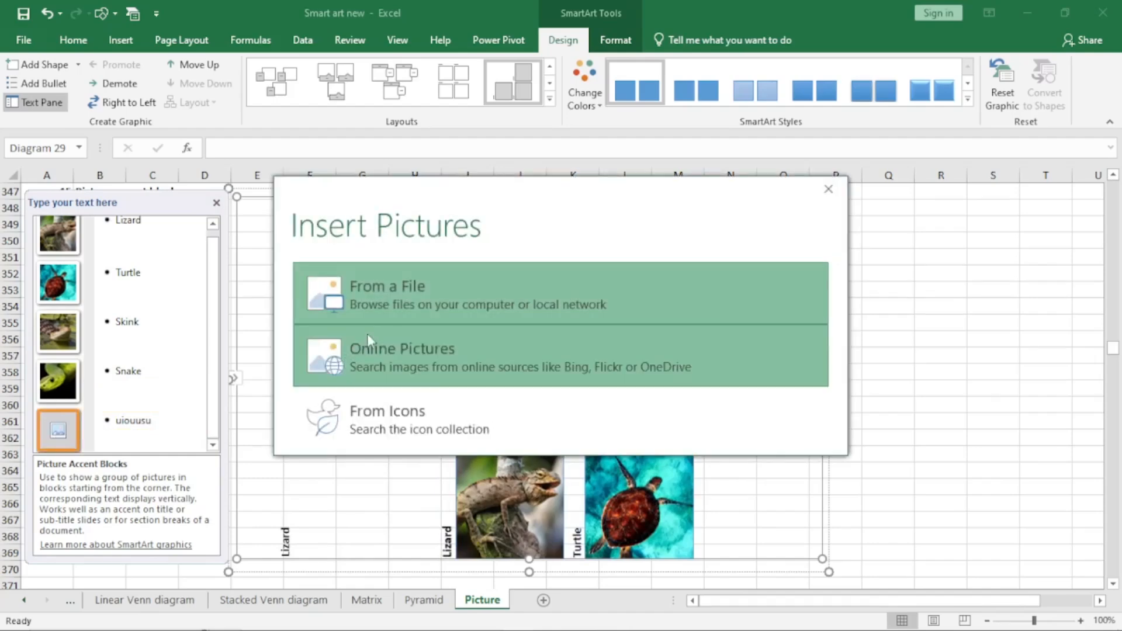
left_click(373, 304)
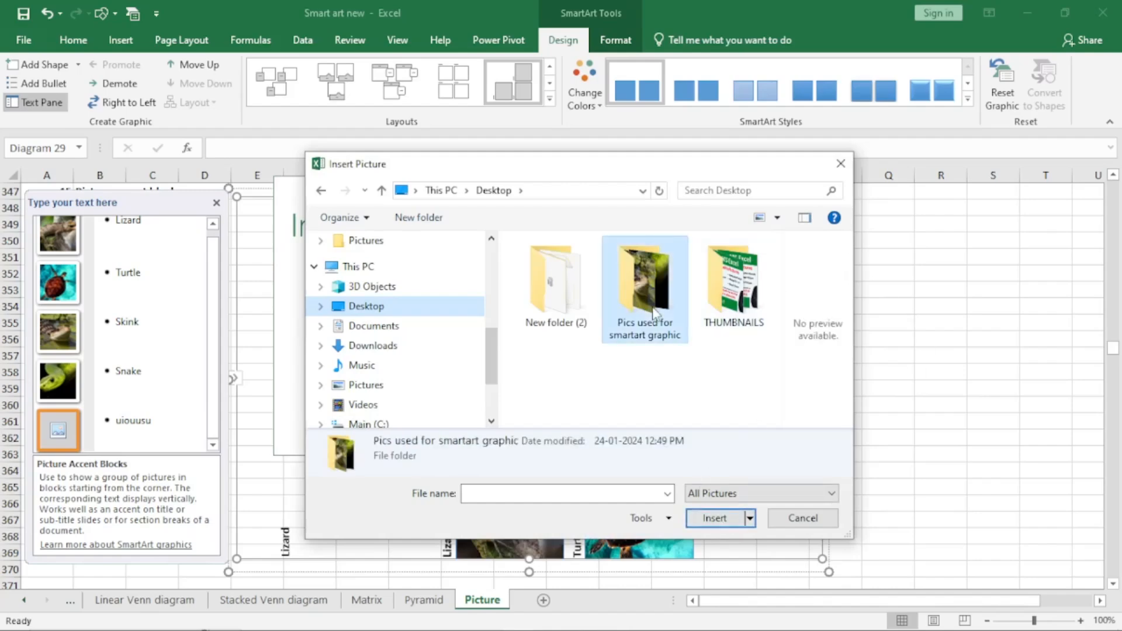
double_click(657, 315)
scroll(667, 321, "down", 5)
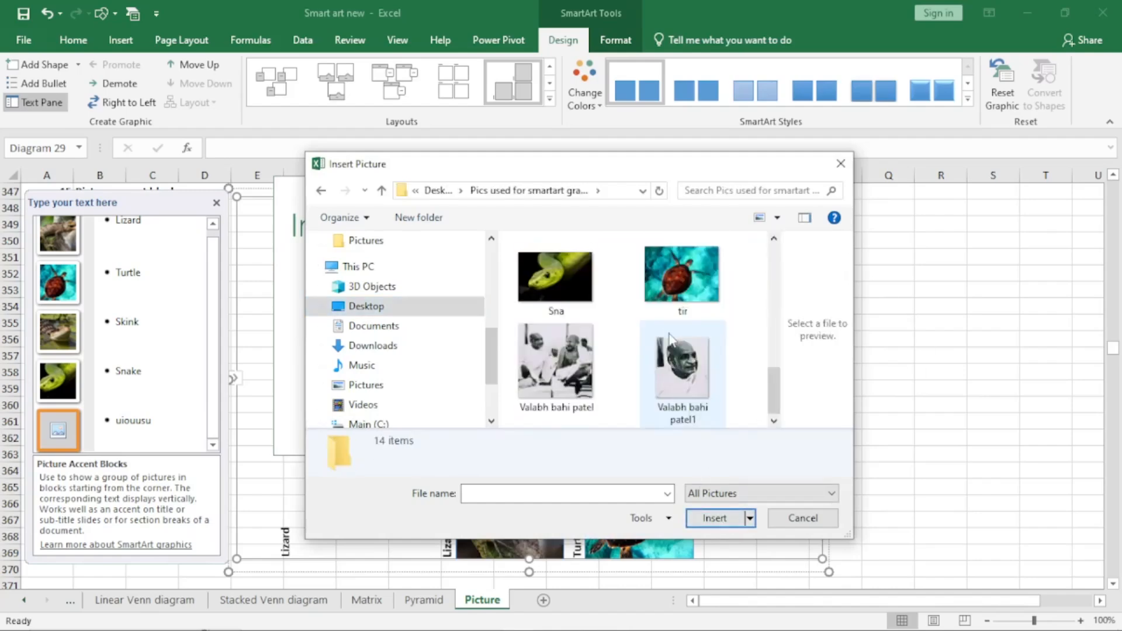
left_click(593, 295)
left_click(725, 519)
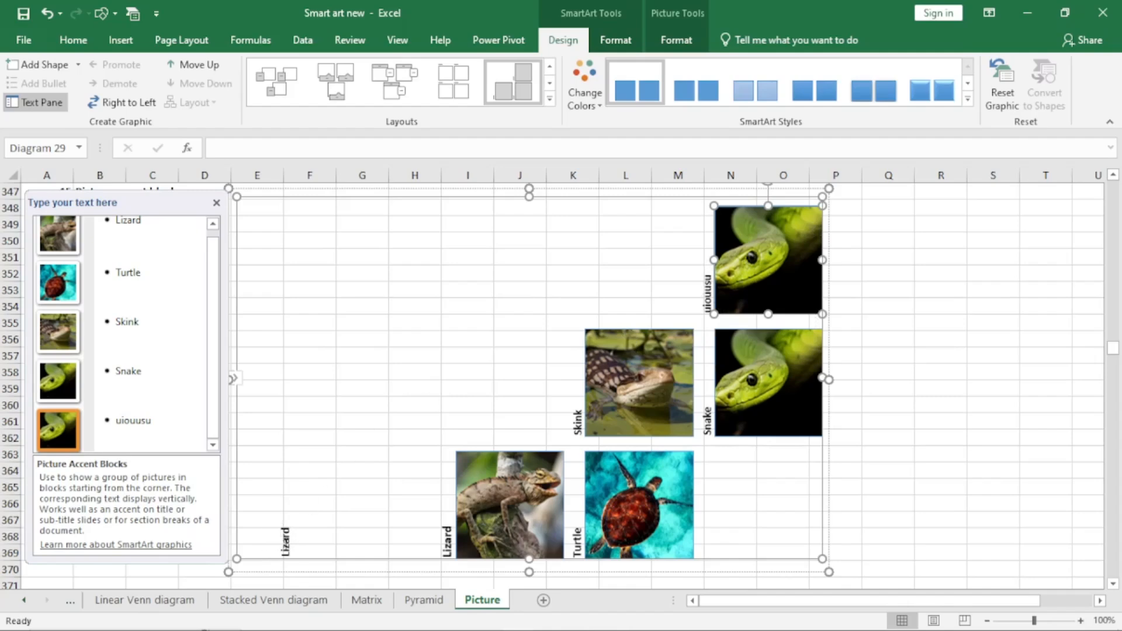
Add nine empty picture items after "uiouusu" in the Picture Accent Blocks graphic and close the text pane.
left_click(889, 372)
left_click(518, 359)
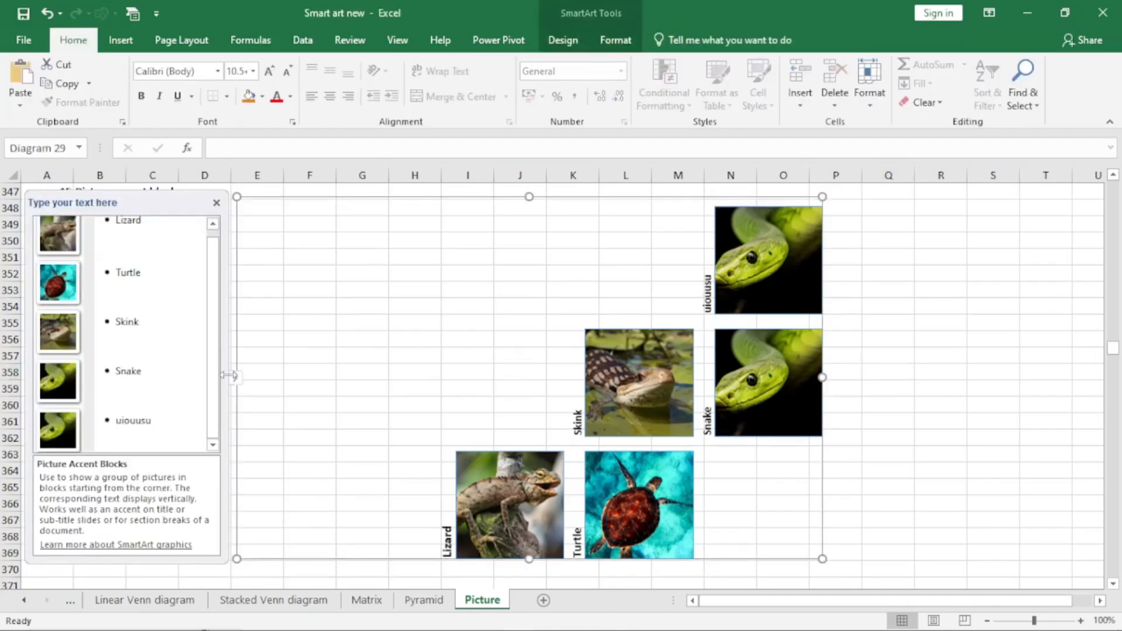
left_click(171, 419)
key("Return")
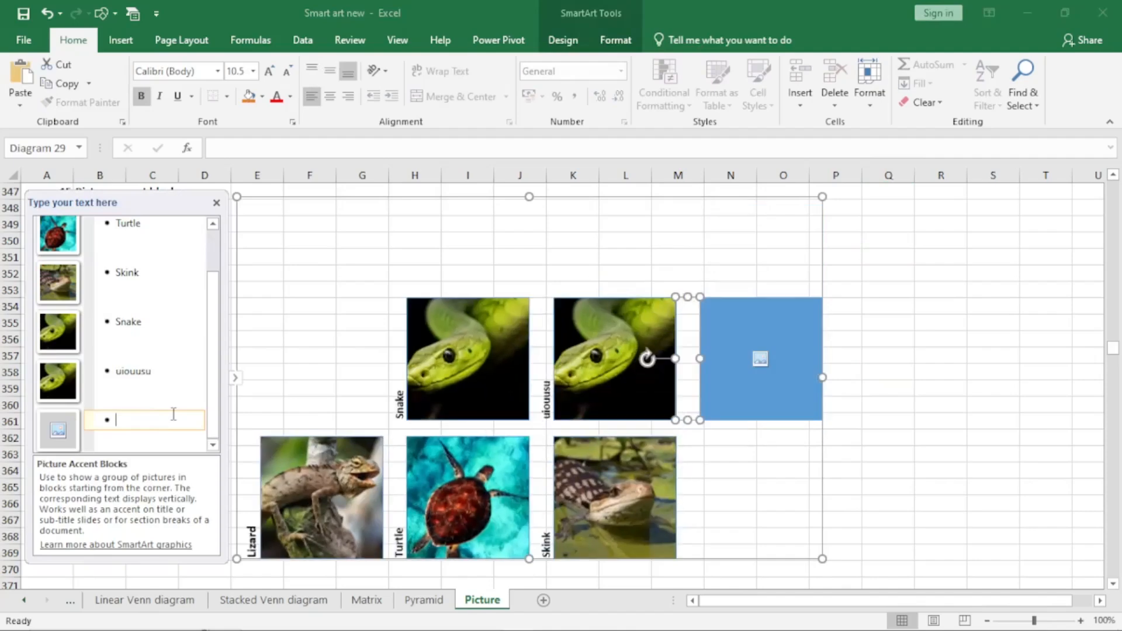
key("Return")
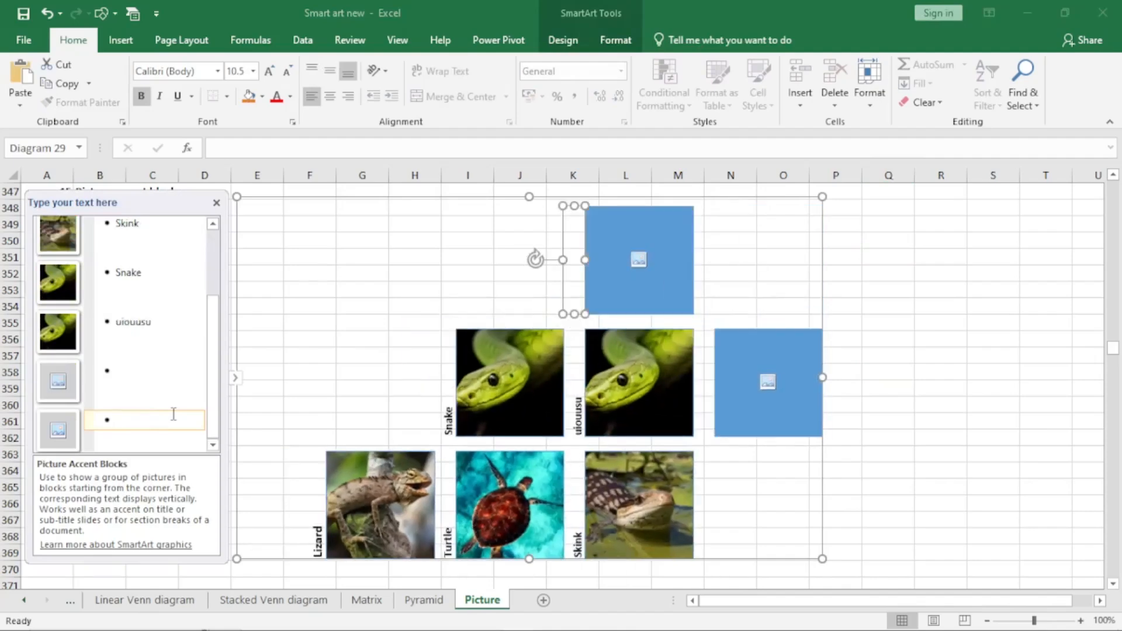
key("Return")
key("Return")
key("Return")
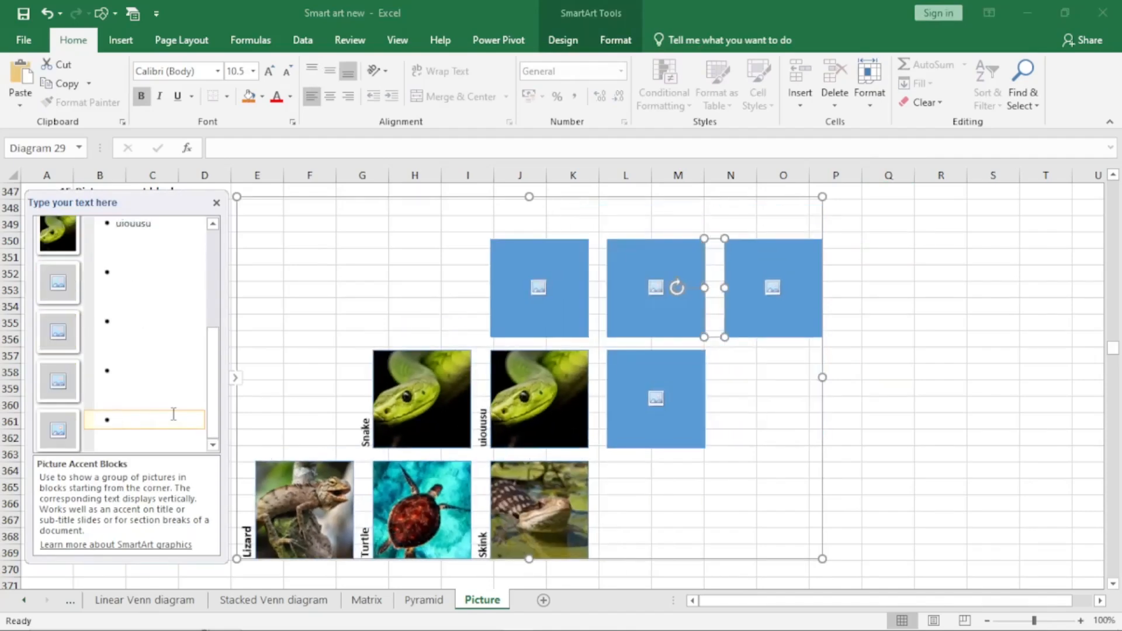
key("Return")
key("Return")
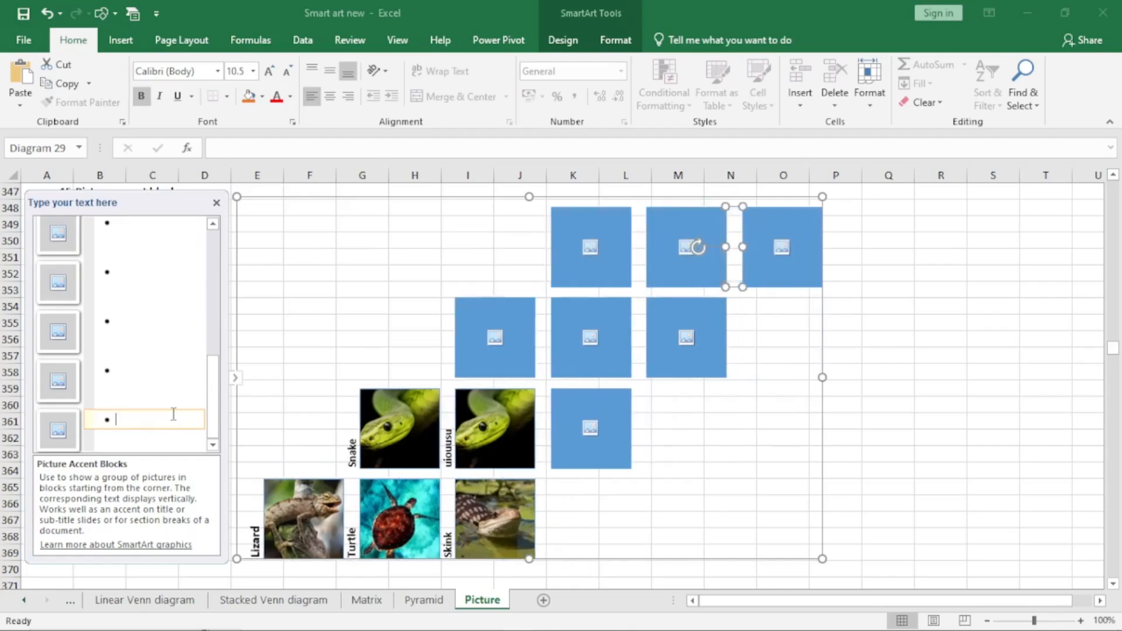
key("Return")
key("Return")
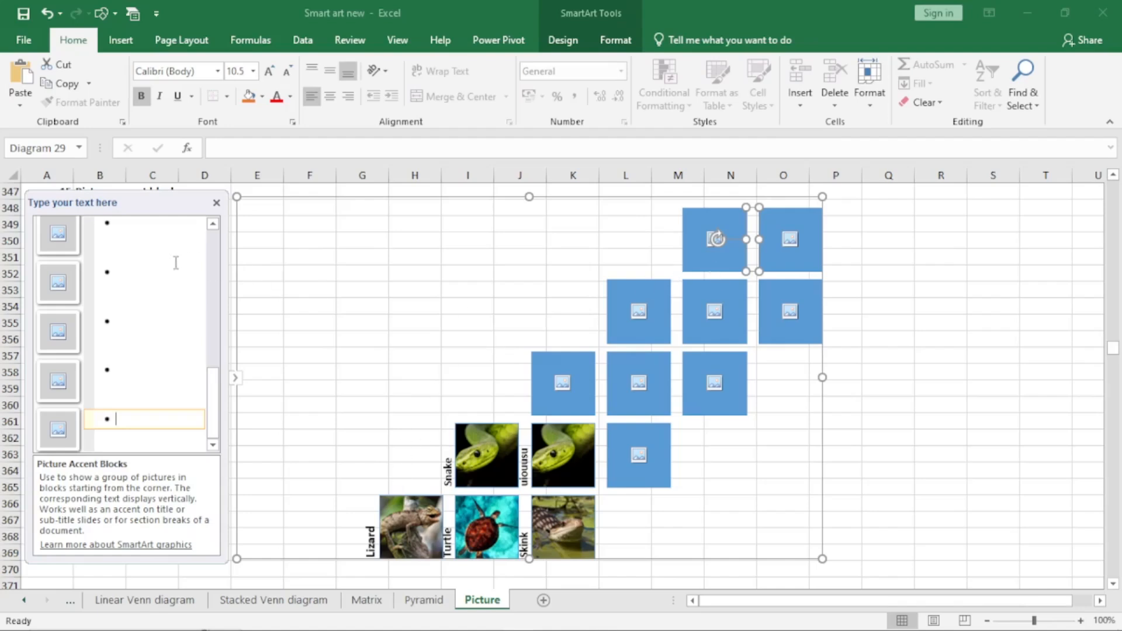
left_click(216, 203)
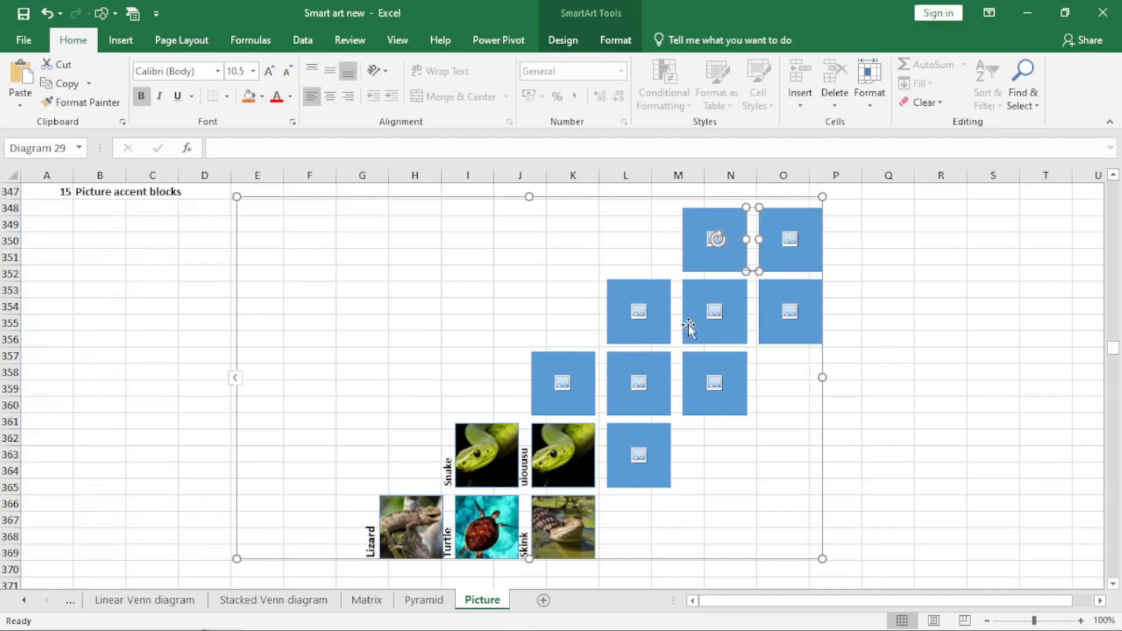
Go to the Picture Stripes graphic below row 373.
scroll(690, 328, "down", 3)
scroll(690, 328, "down", 6)
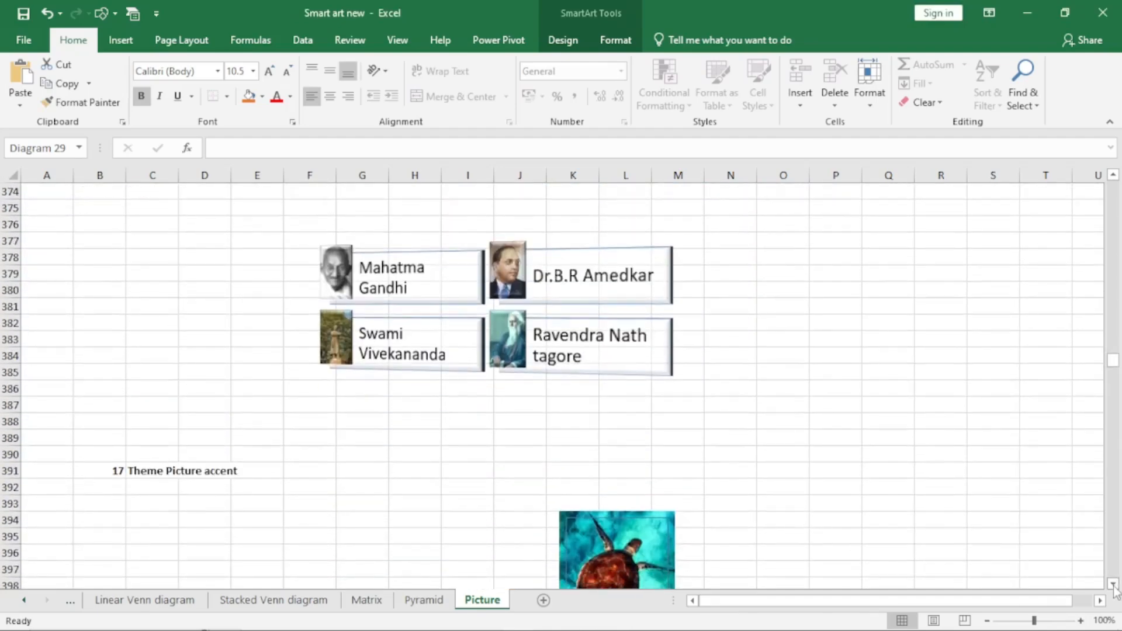
left_click(1114, 176)
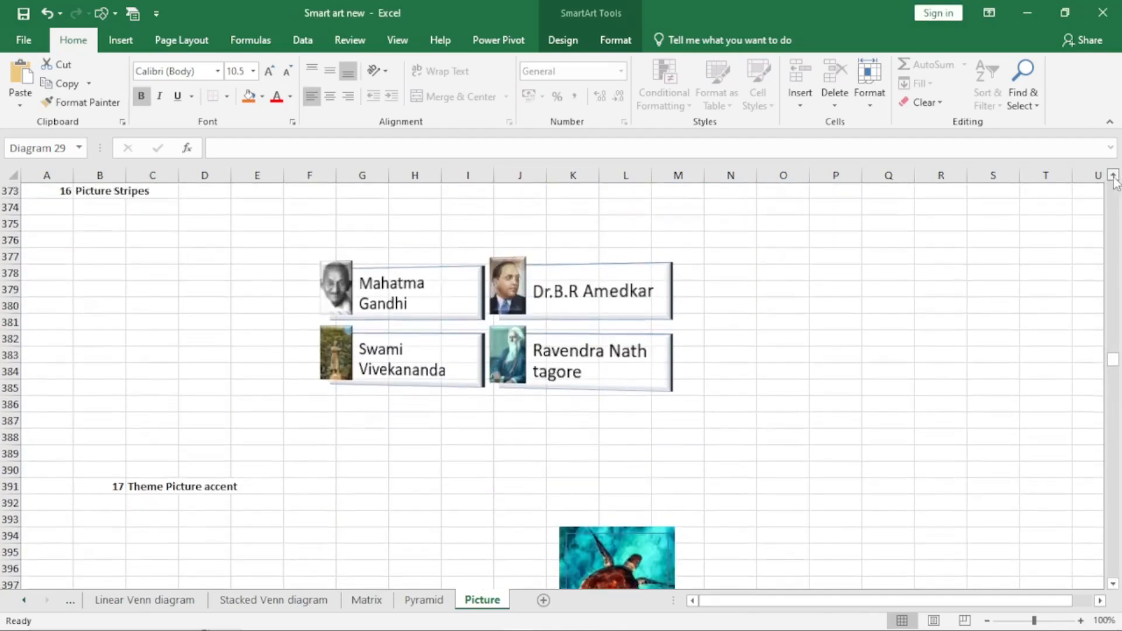
left_click(1113, 175)
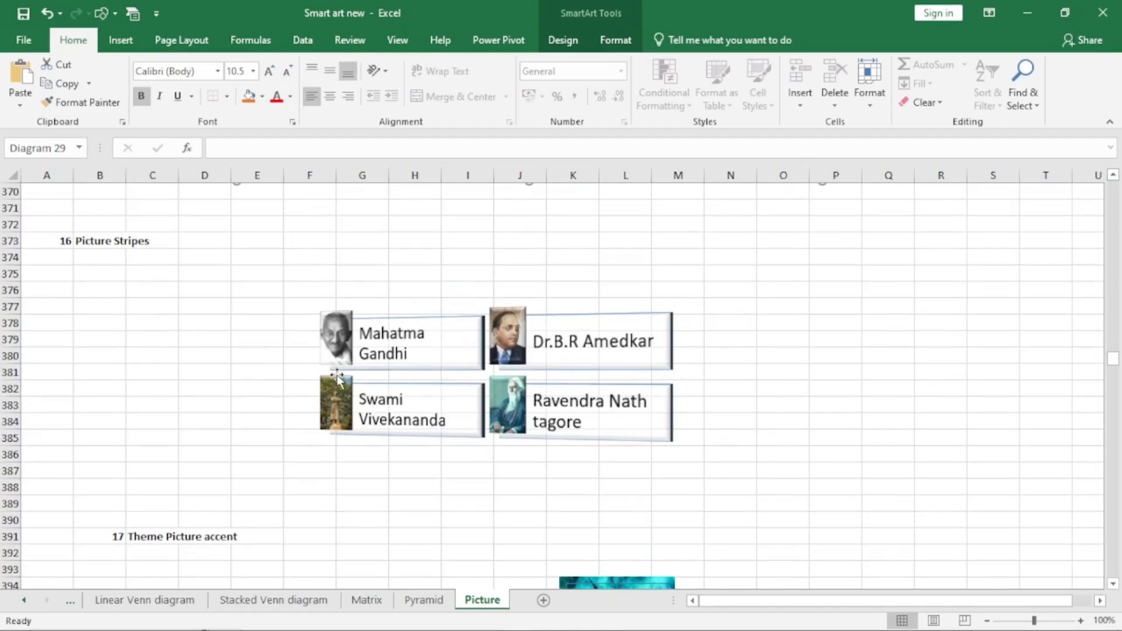
Add a fifth entry reading "hshfhhfs" to the Picture Strips graphic.
left_click(282, 384)
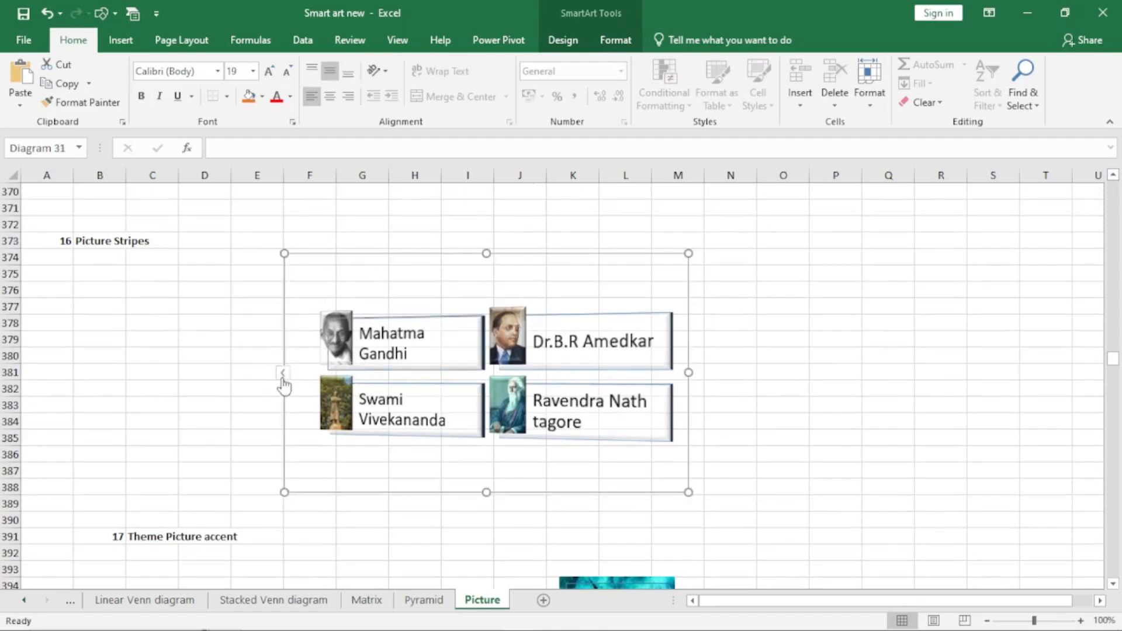
left_click(282, 377)
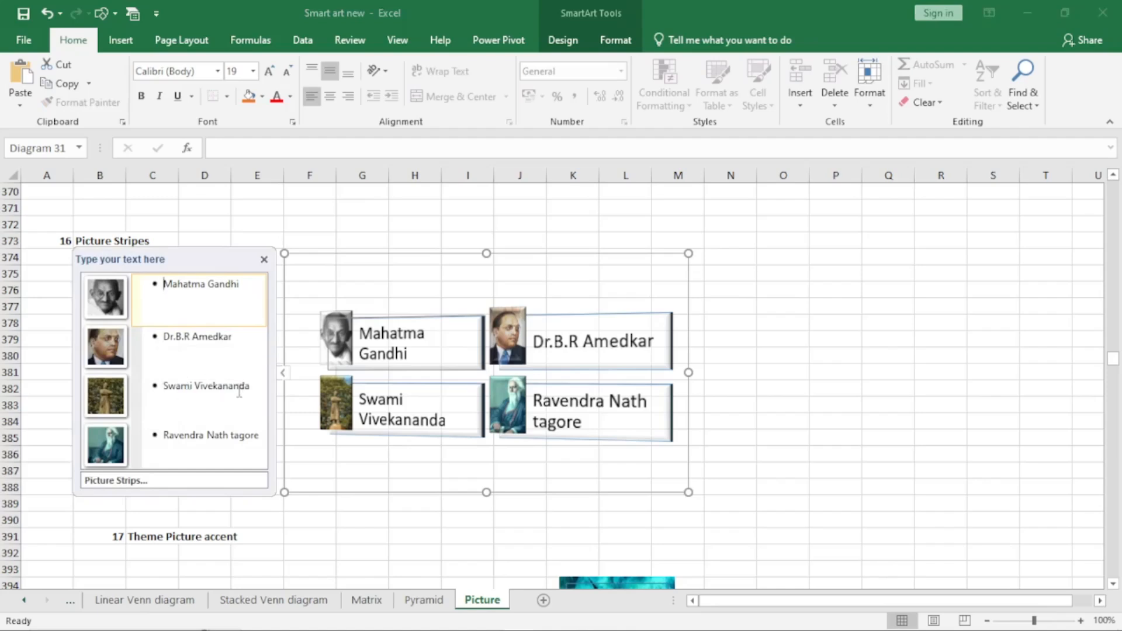
left_click(263, 435)
key("Return")
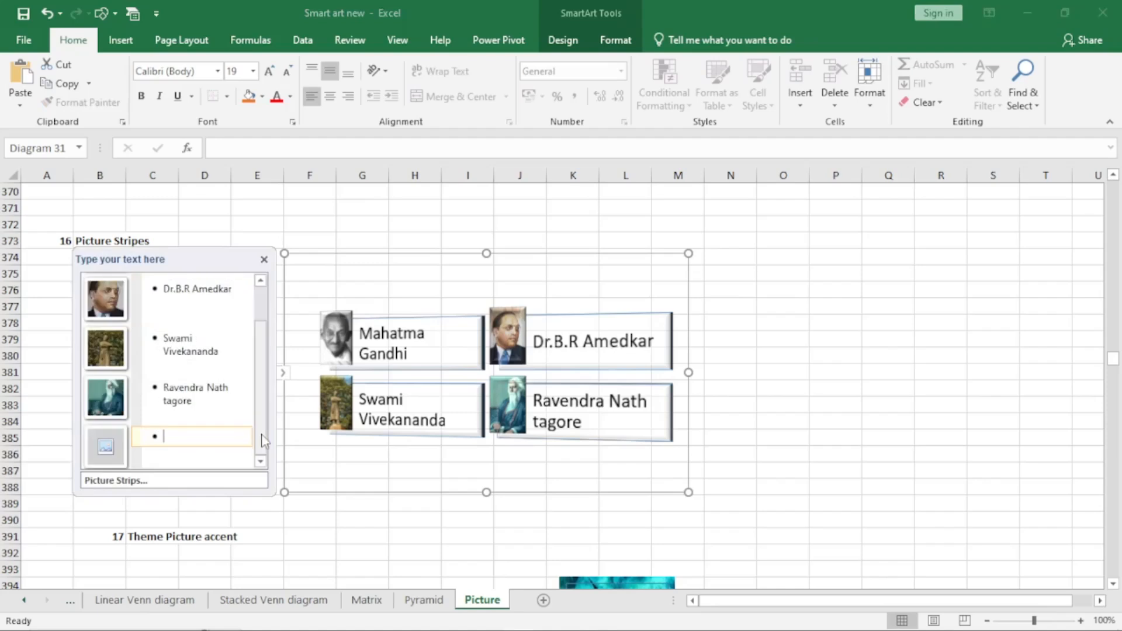
type("hshfhhfs")
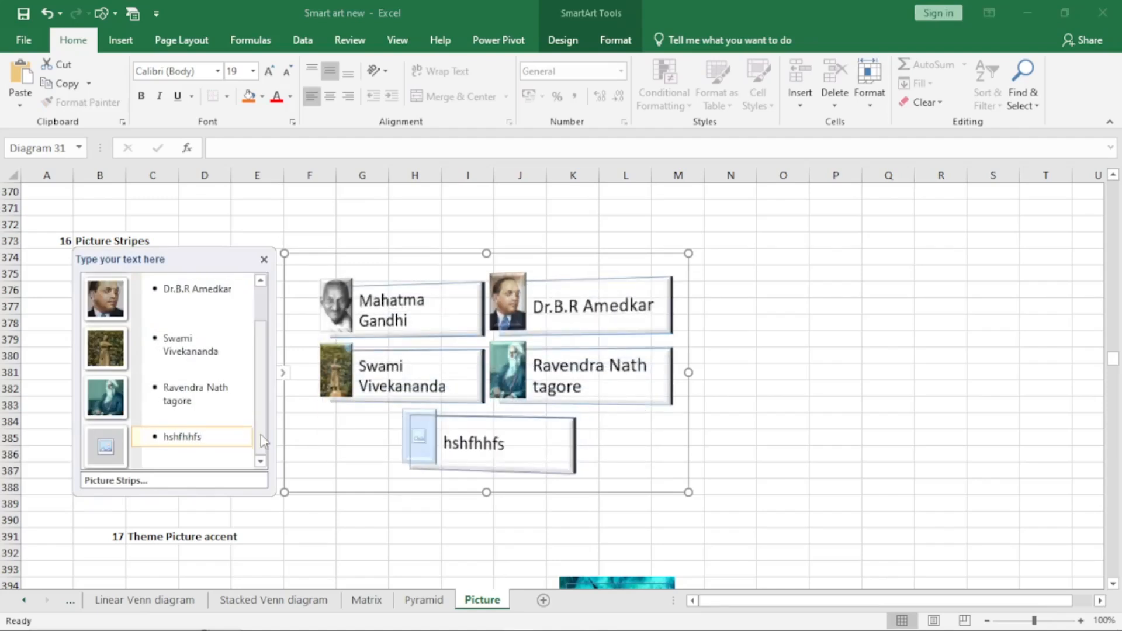
Fill the new entry's picture placeholder with the Baby image from the Pics used for smartart graphic folder and close the text pane.
left_click(116, 453)
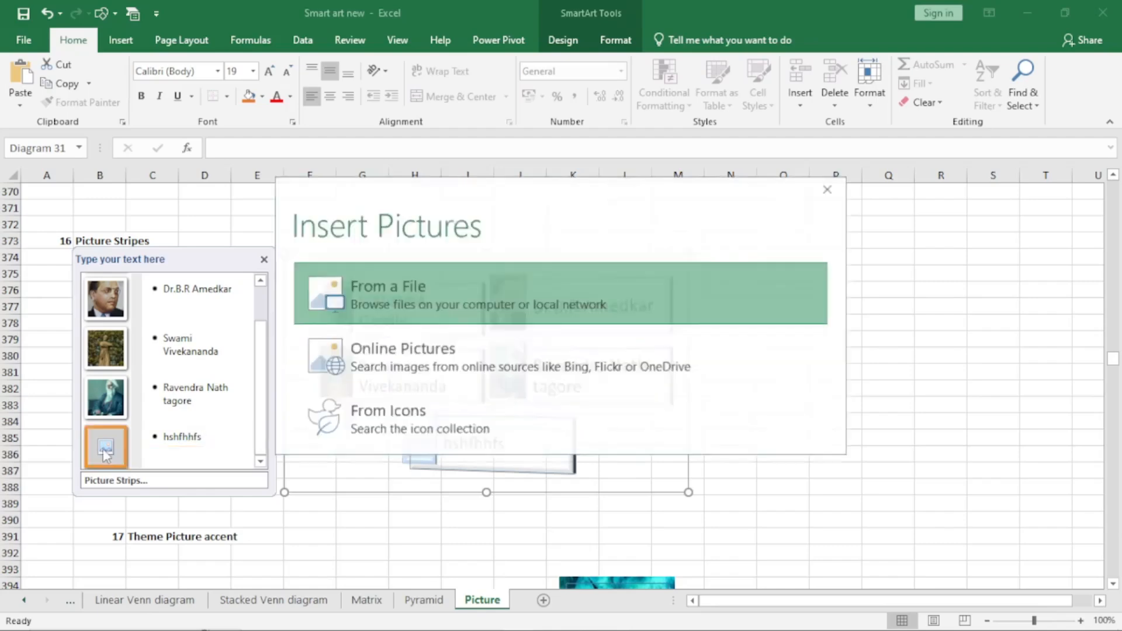
left_click(388, 298)
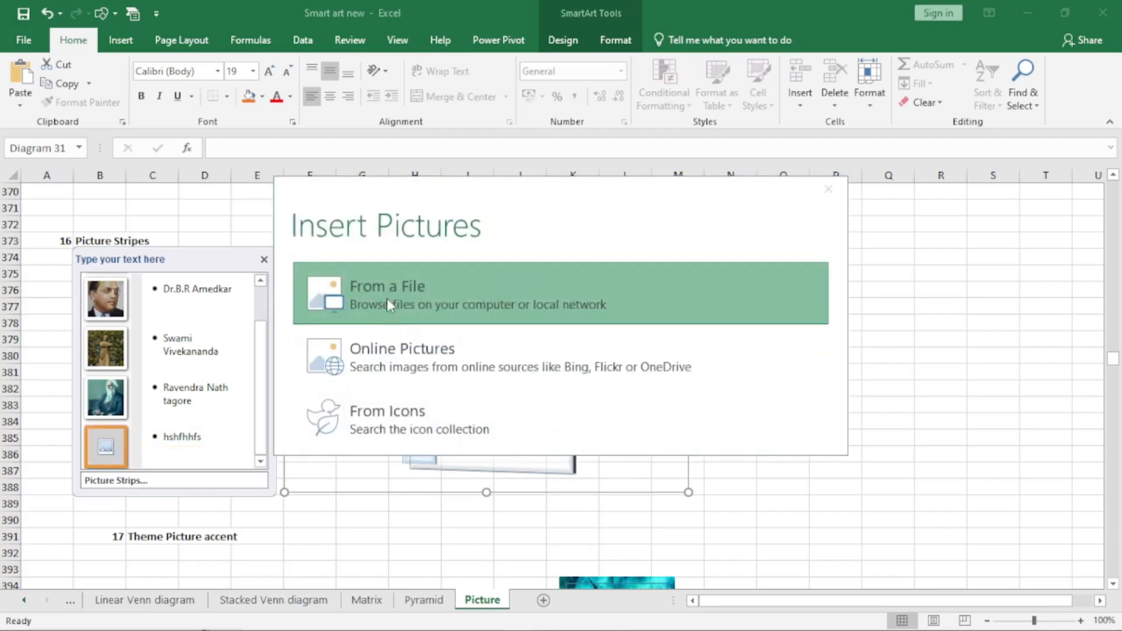
double_click(651, 301)
left_click(558, 391)
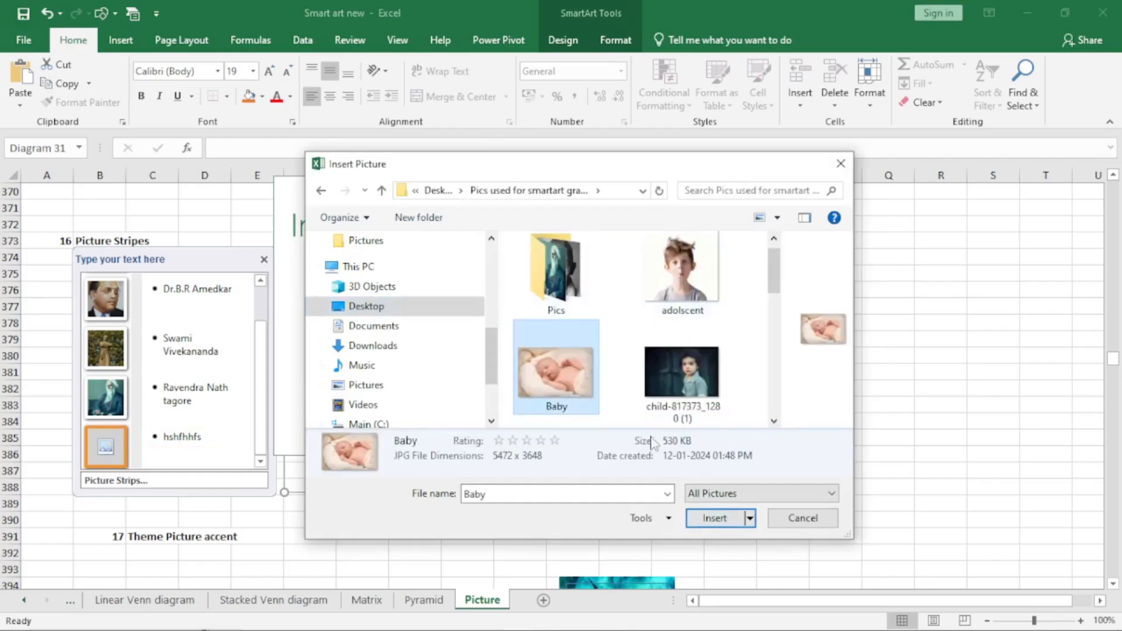
left_click(713, 518)
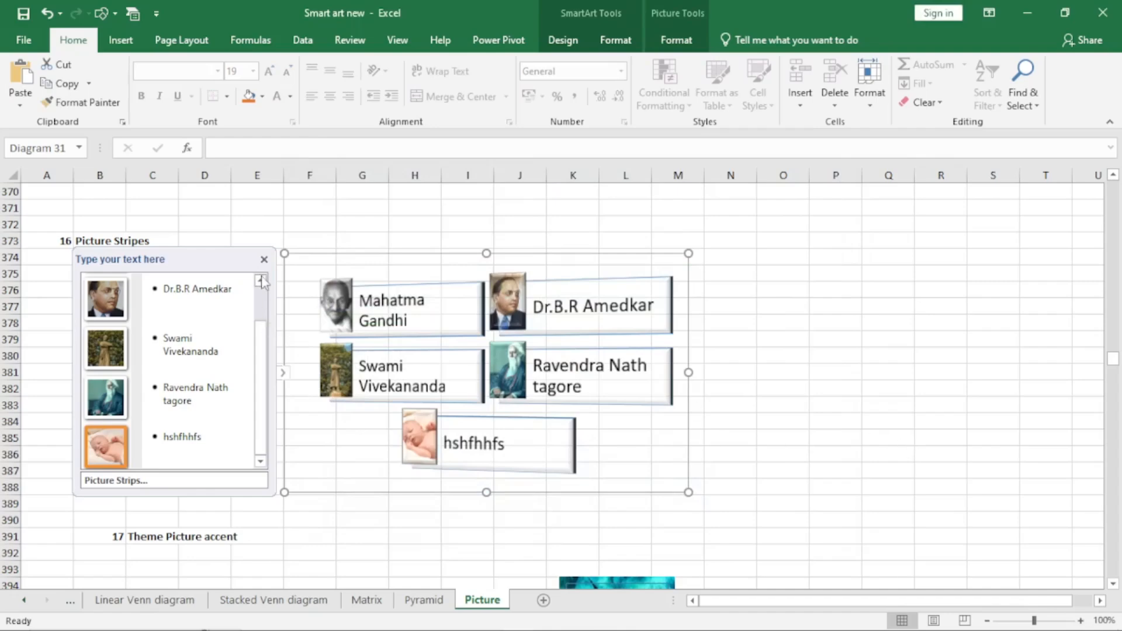
left_click(264, 259)
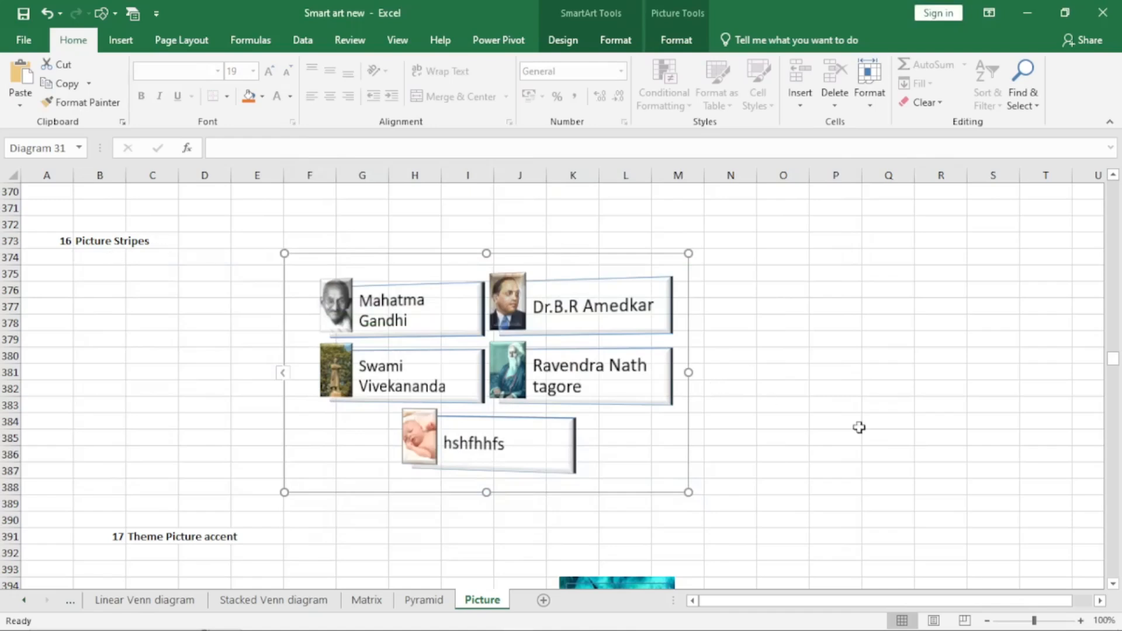
Select the Lizard picture in the Theme Picture accent graphic and open the graphic's text pane.
left_click_drag(1114, 586, 1114, 586)
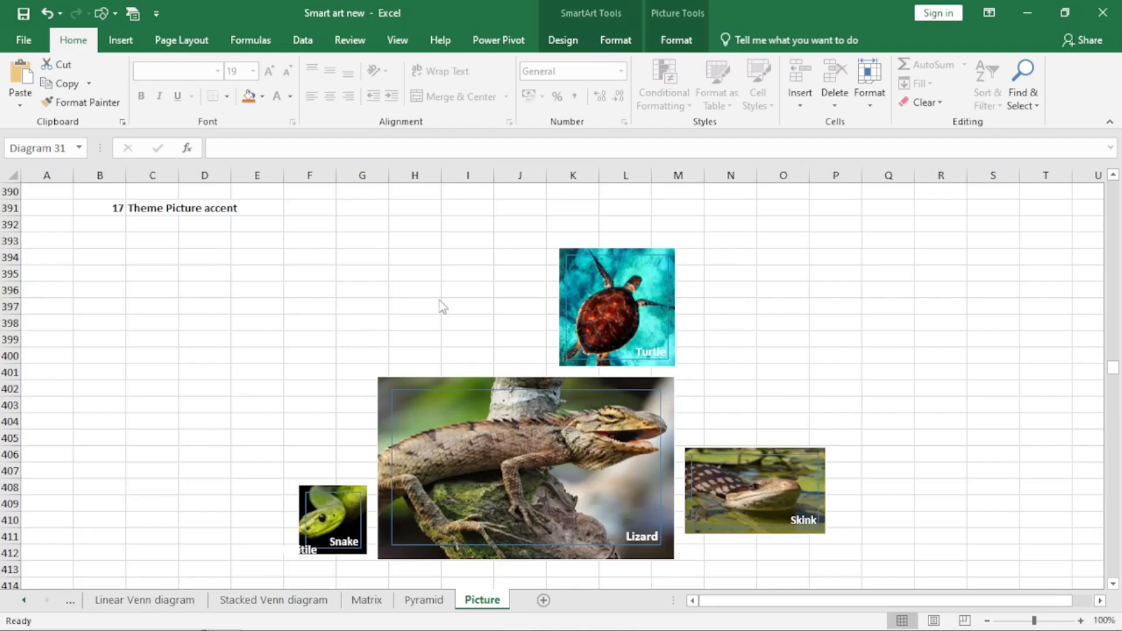
left_click(611, 309)
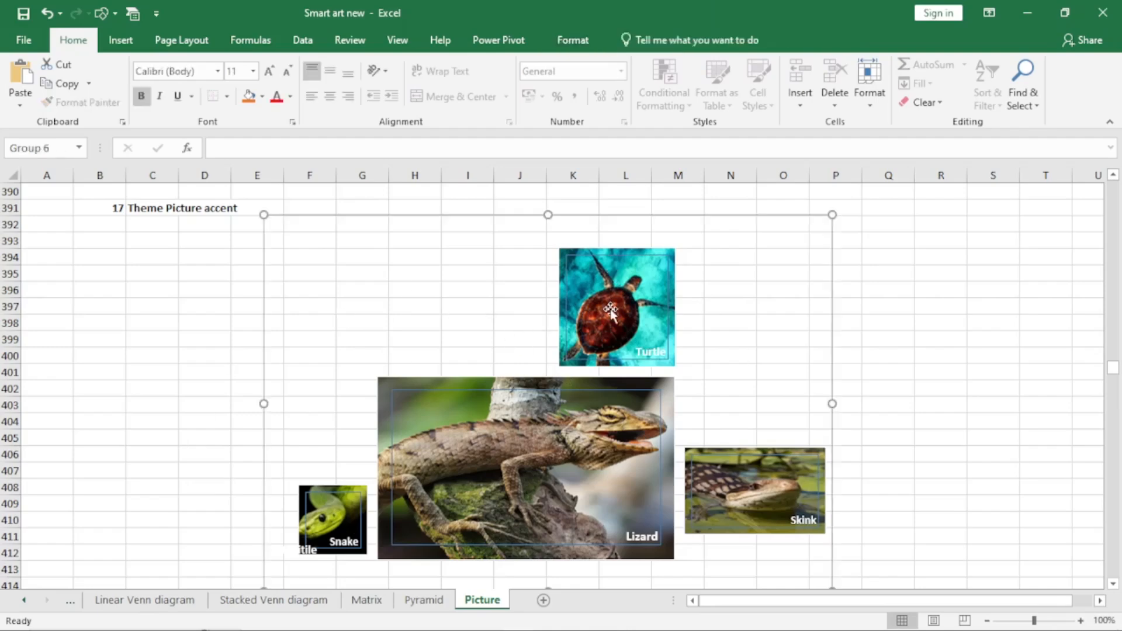
left_click(526, 407)
left_click(298, 404)
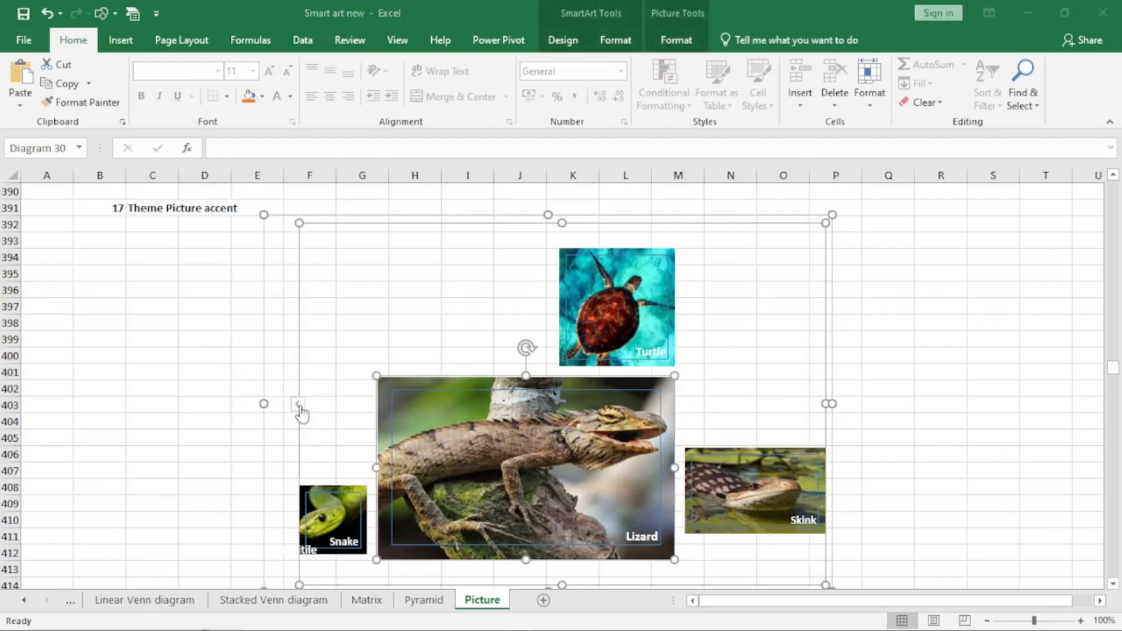
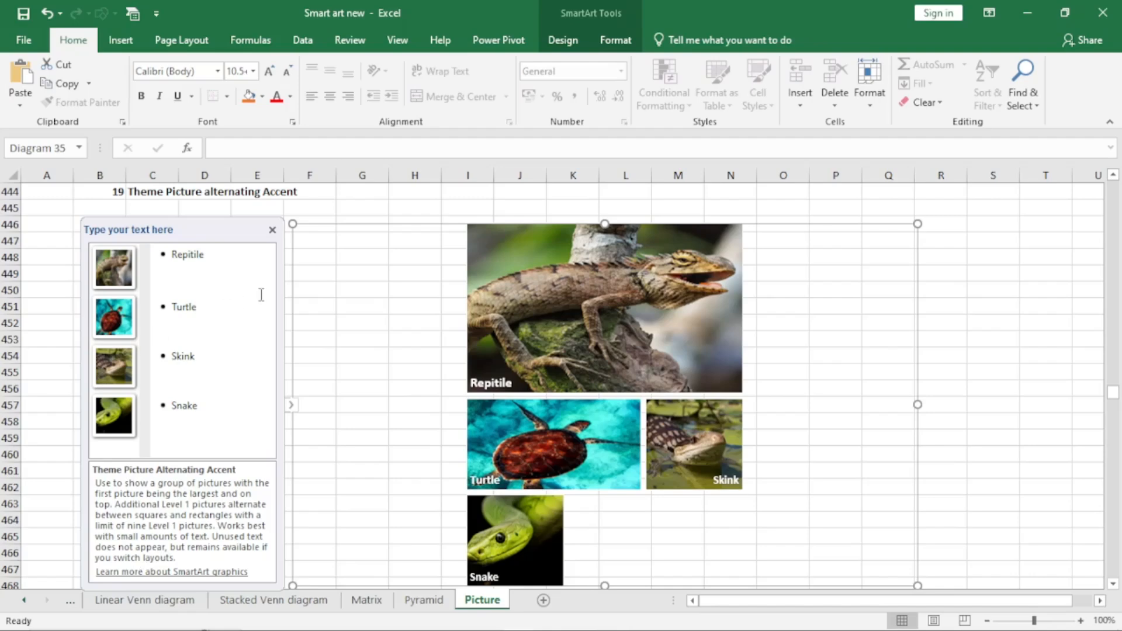
Add a fifth entry after Snake in the Theme Picture Alternating Accent graphic, with the Sna image from file and the caption "huouuso".
left_click(216, 405)
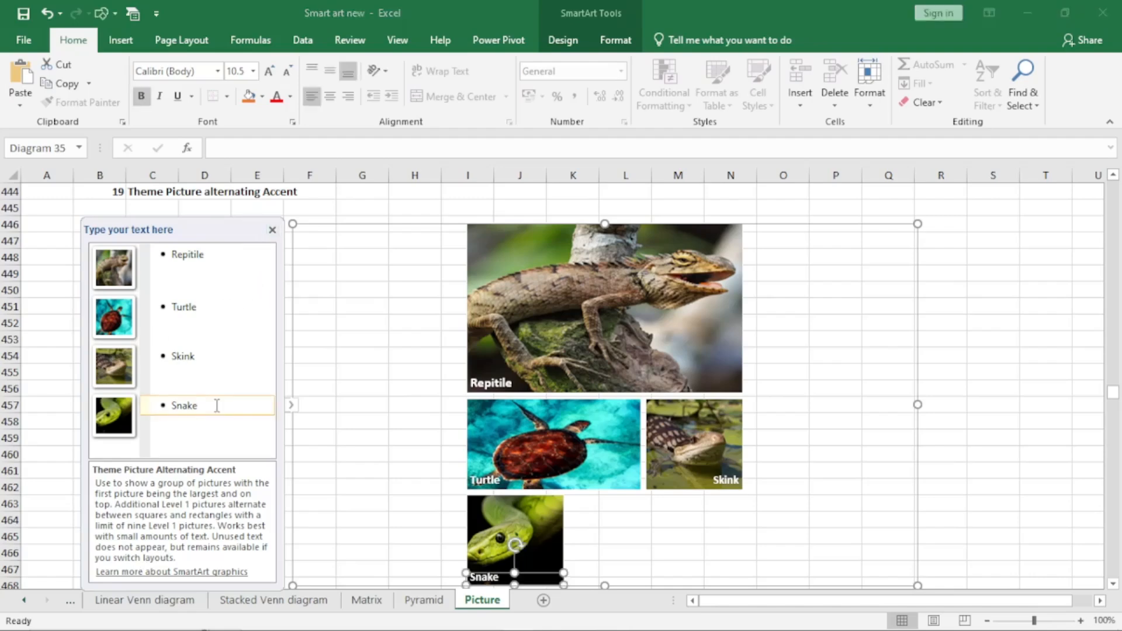
key("Return")
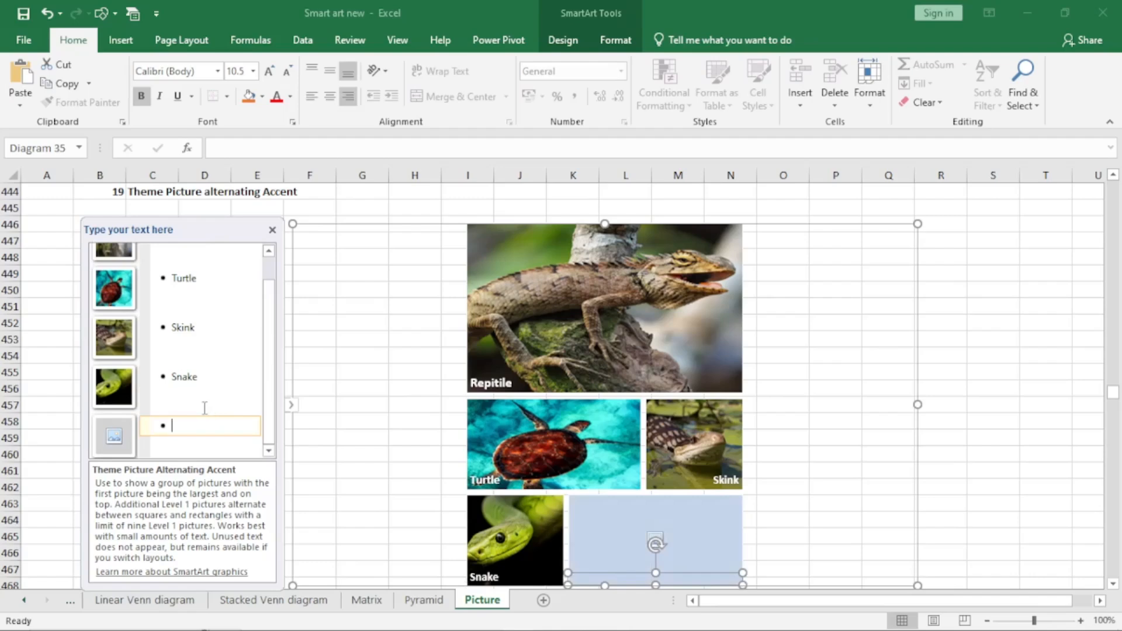
left_click(115, 438)
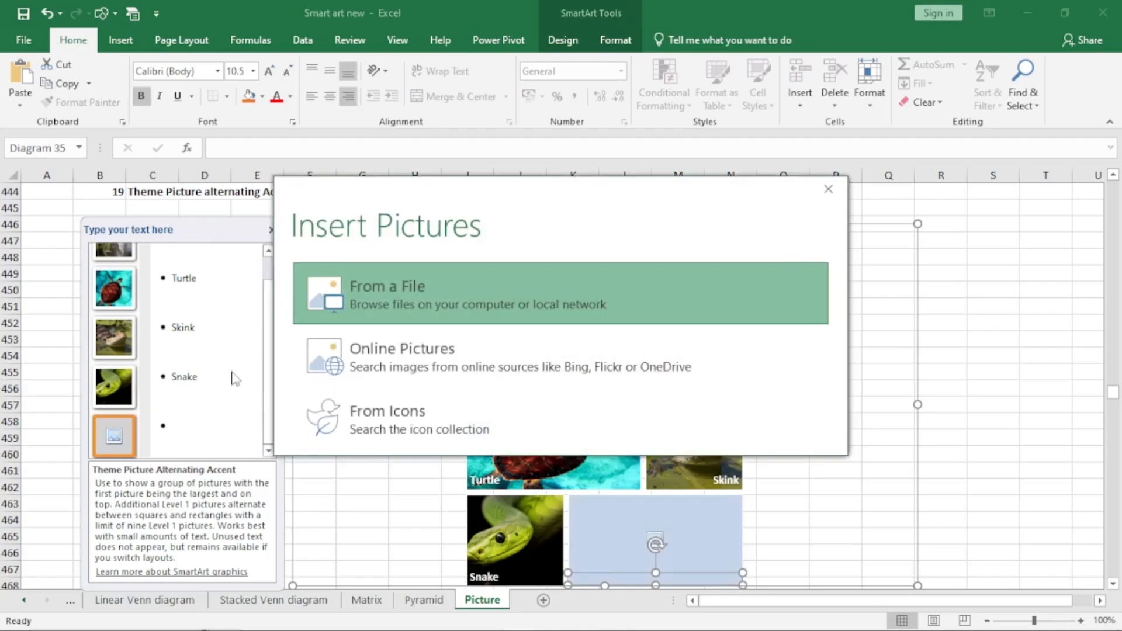
left_click(353, 303)
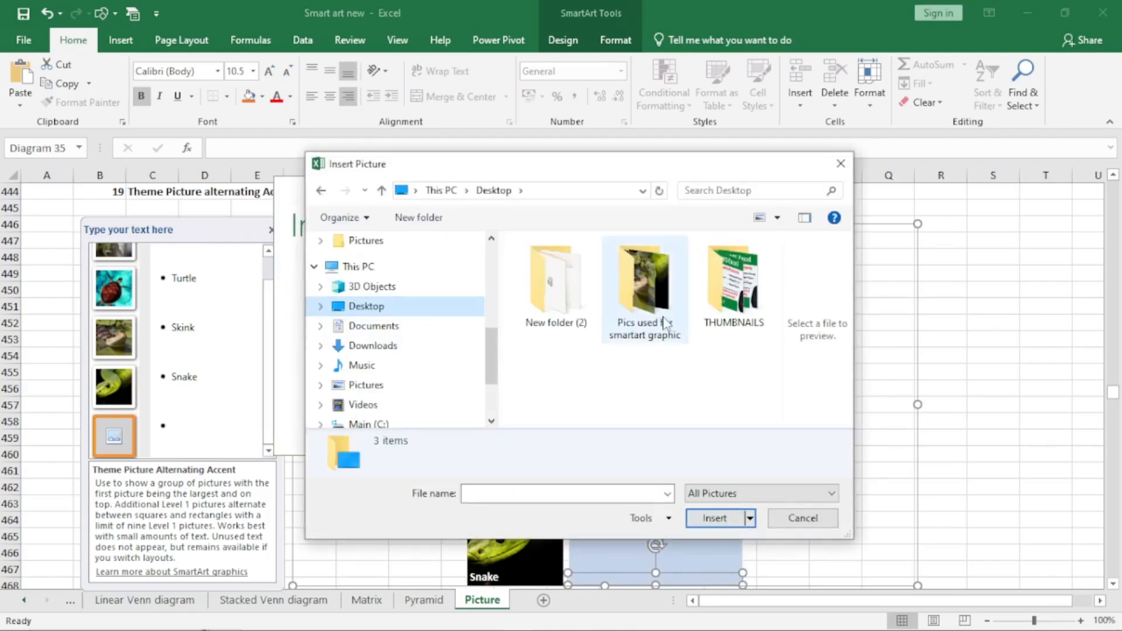
double_click(666, 323)
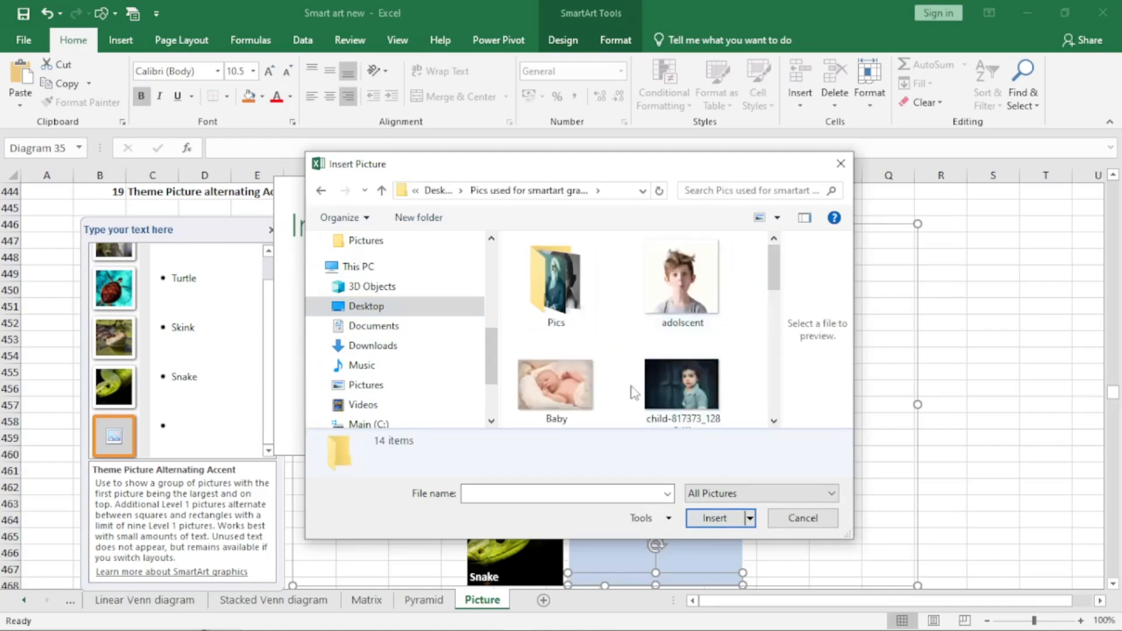
scroll(665, 371, "down", 5)
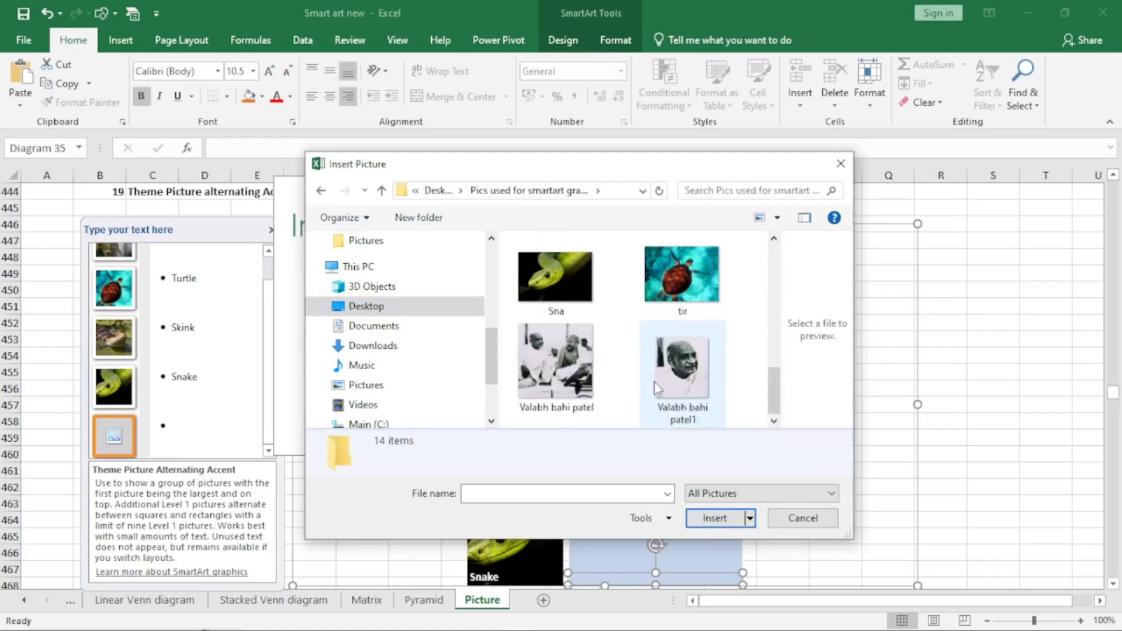
left_click(549, 279)
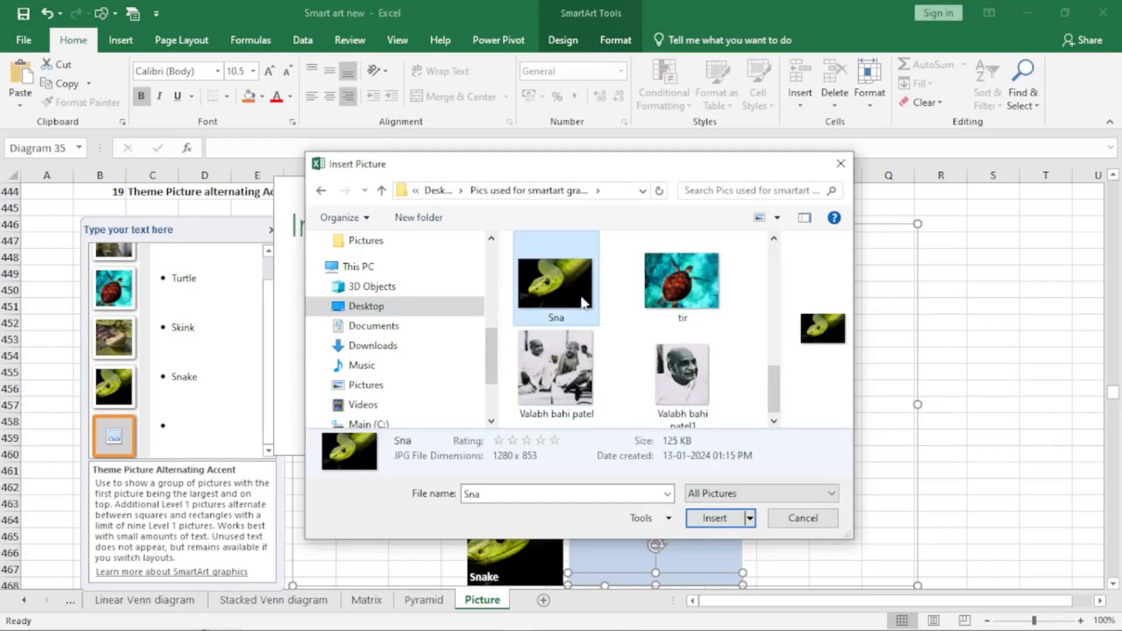
left_click(714, 517)
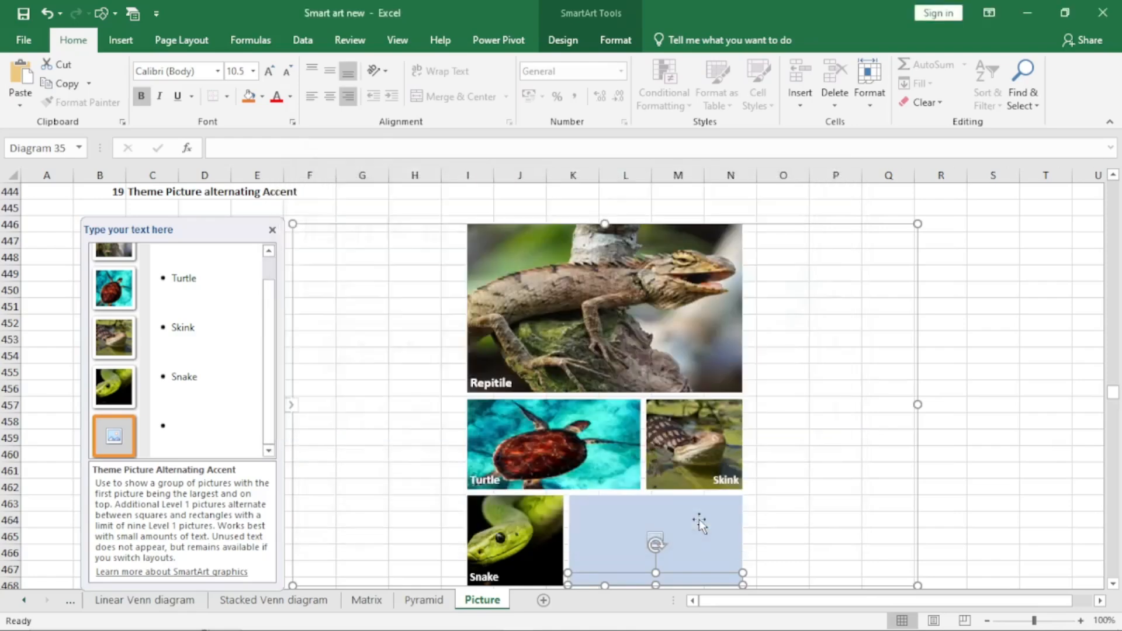
left_click(196, 422)
type("huouuso")
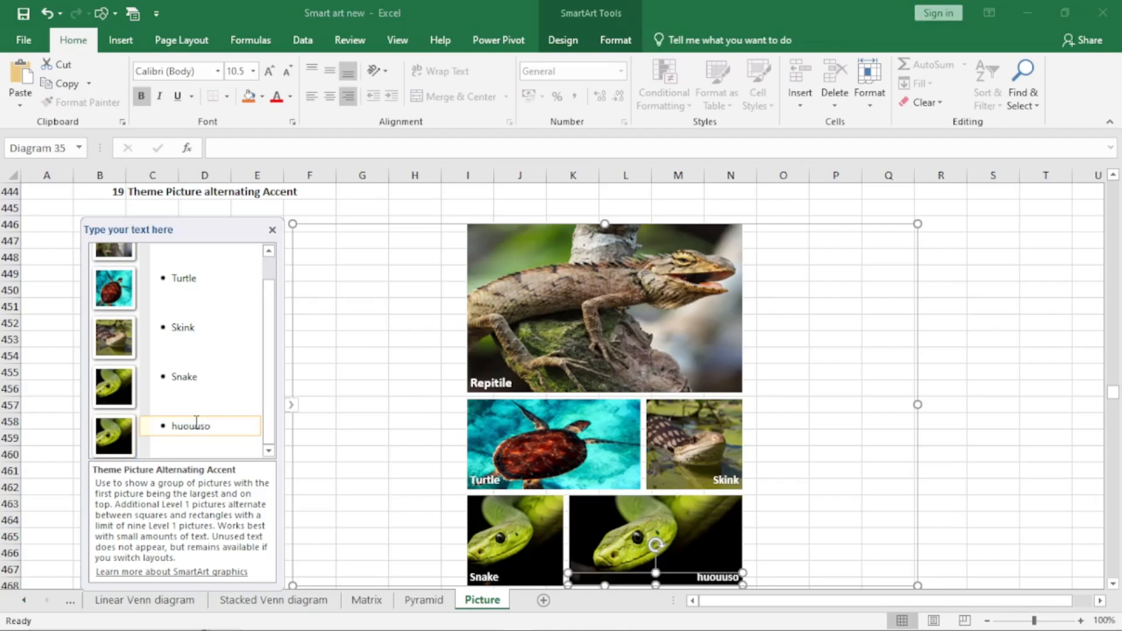
Append blank entries after "huouuso" until they exceed the layout's limit of nine pictures.
key("Return")
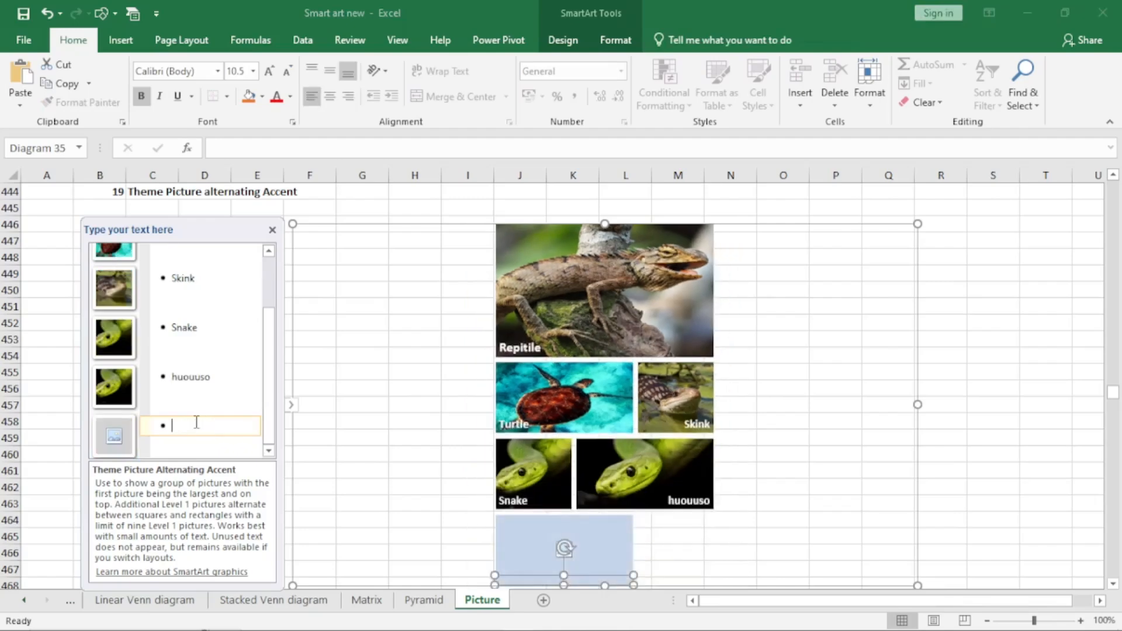
key("Return")
key("Return")
key("Return")
key("Return")
key("Return")
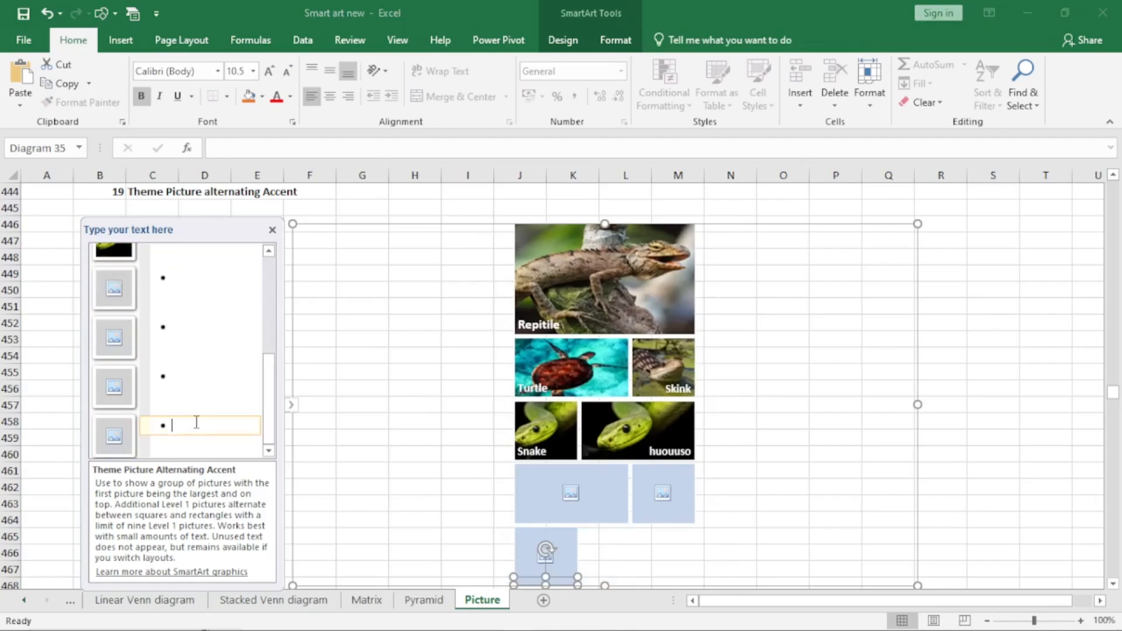
key("Return")
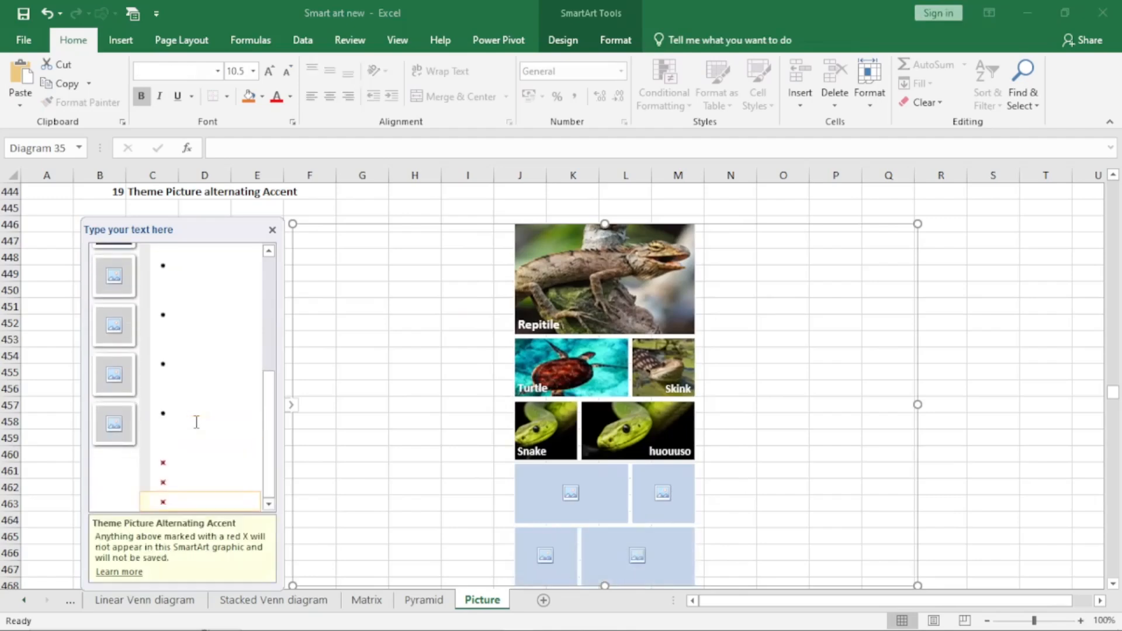
Delete the blank entries marked with a red X beyond the layout's limit and close the text pane.
key("BackSpace")
key("BackSpace")
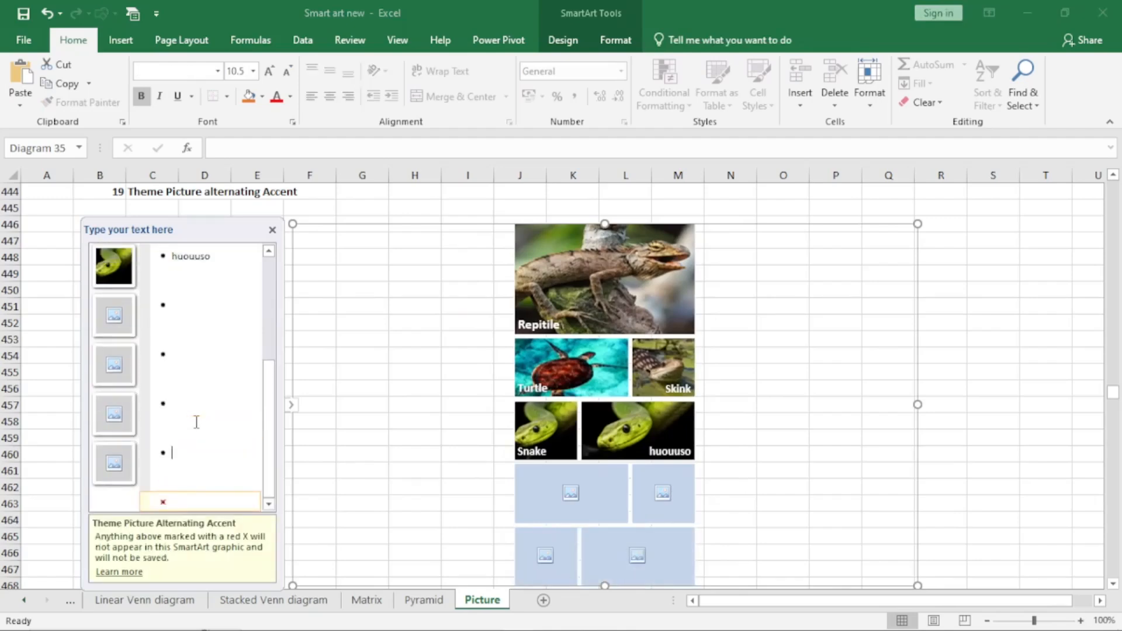
key("BackSpace")
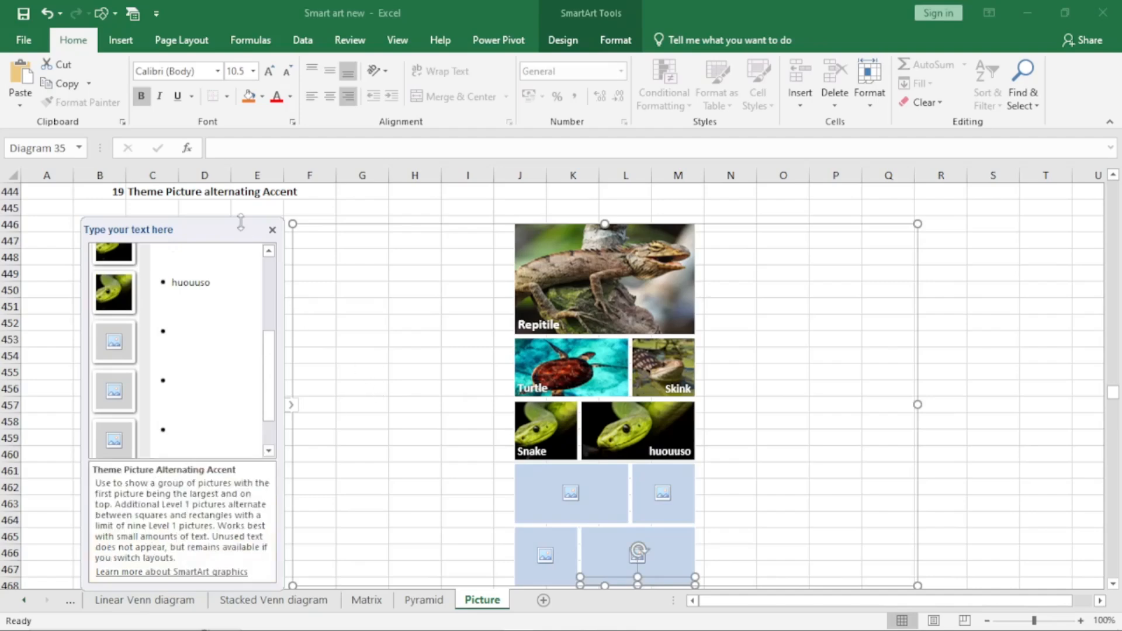
left_click(272, 229)
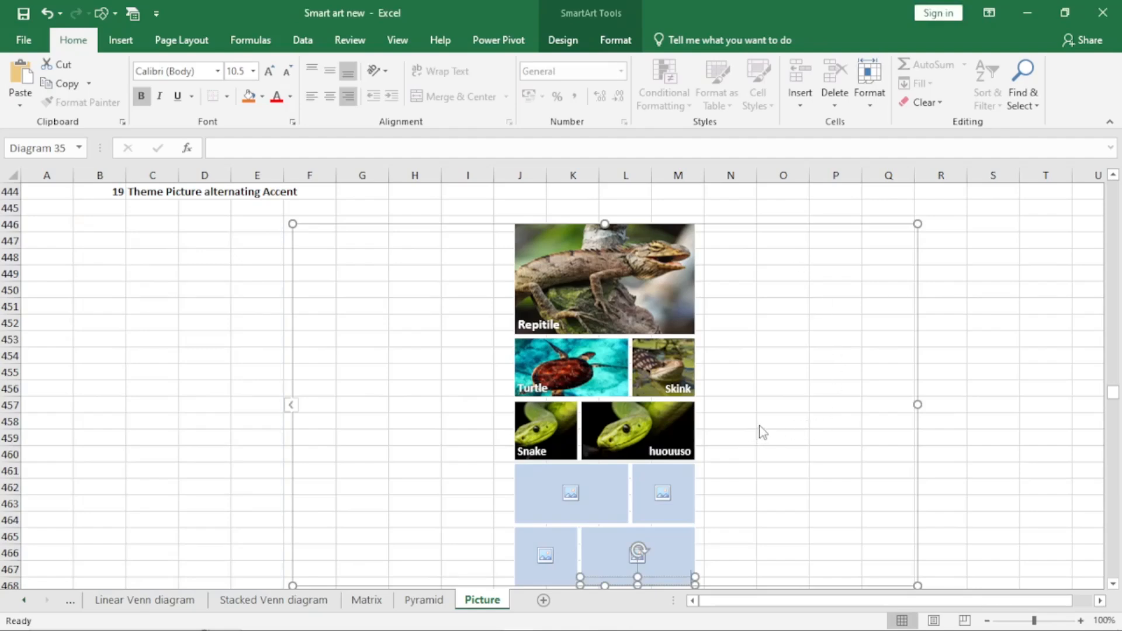
Move the whole Titled Picture accent list graphic across to columns I to P, clearing the cells under its heading.
scroll(1098, 588, "down", 9)
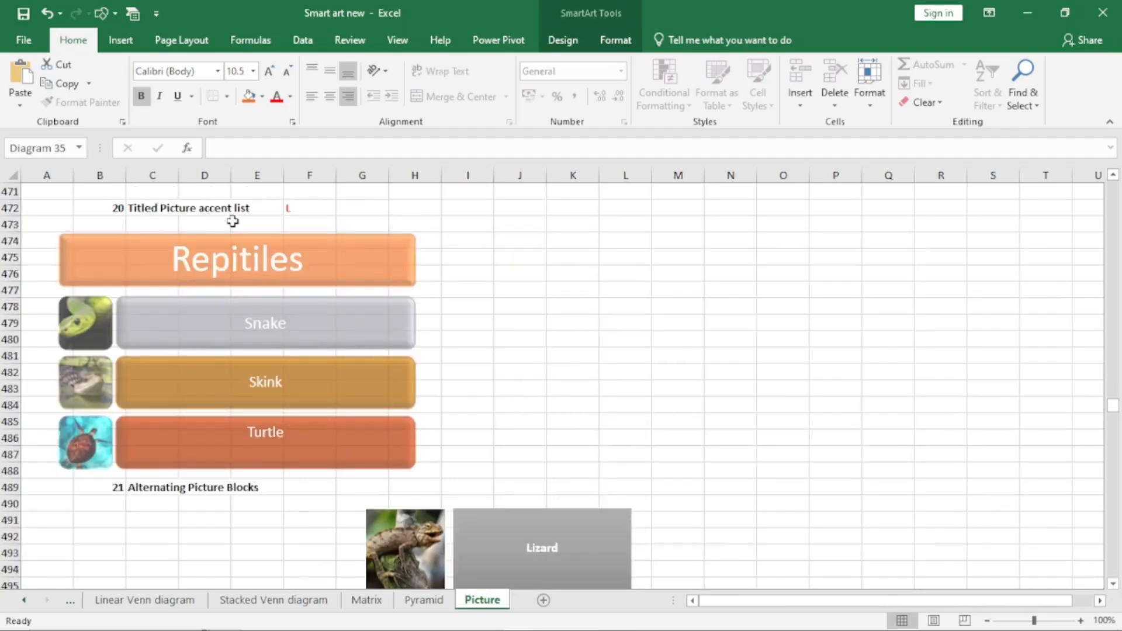
left_click(330, 241)
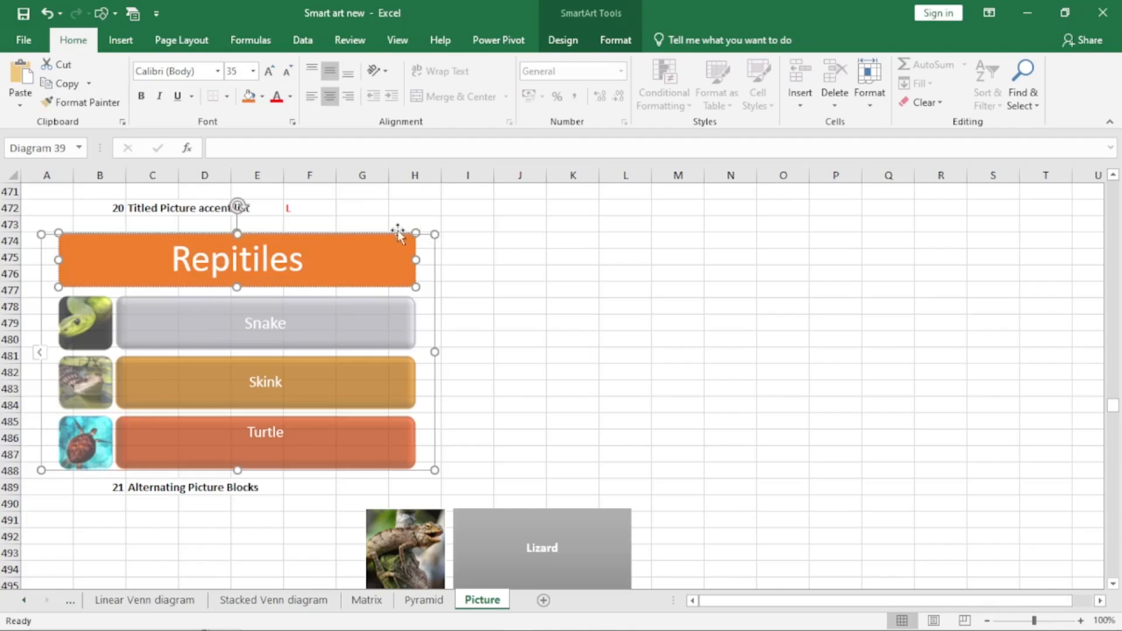
left_click_drag(397, 230, 416, 231)
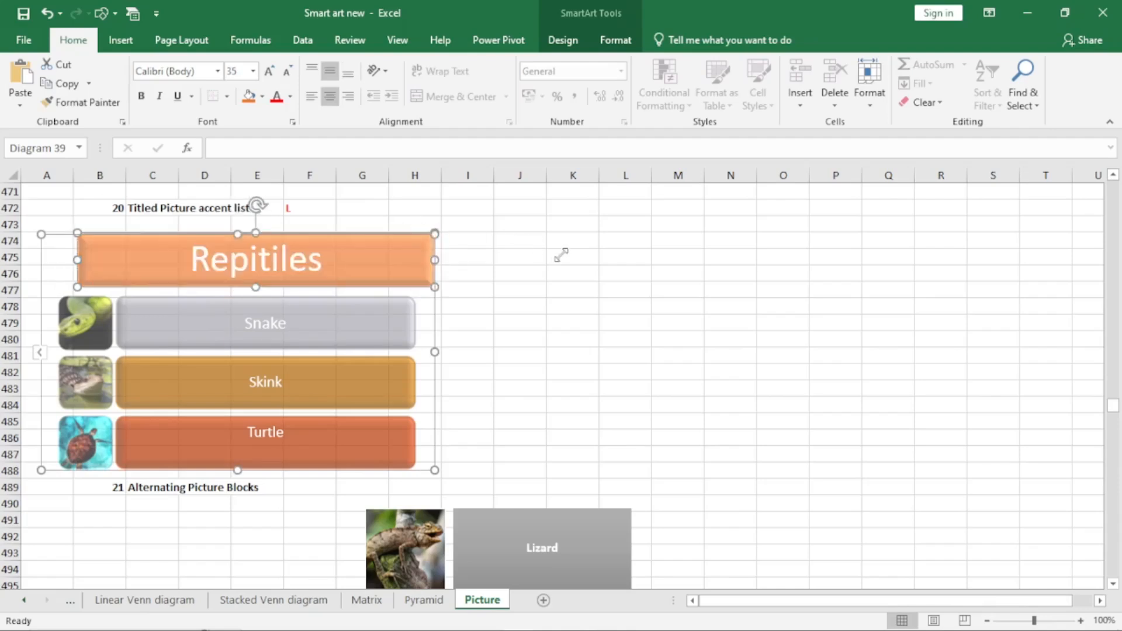
key("ctrl+z")
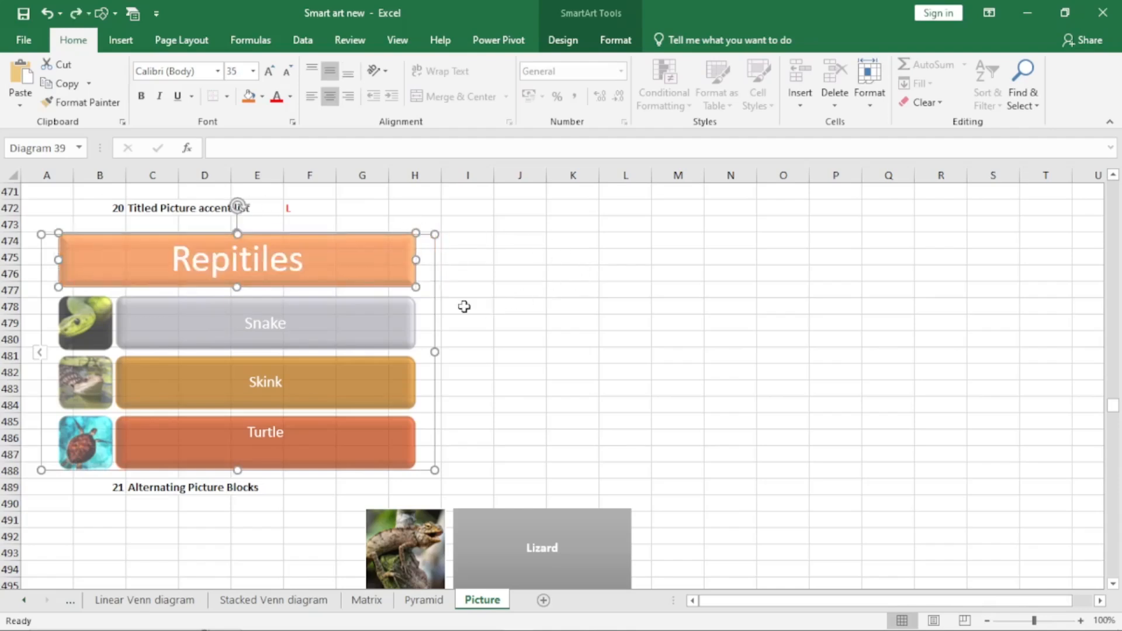
left_click_drag(430, 237, 797, 242)
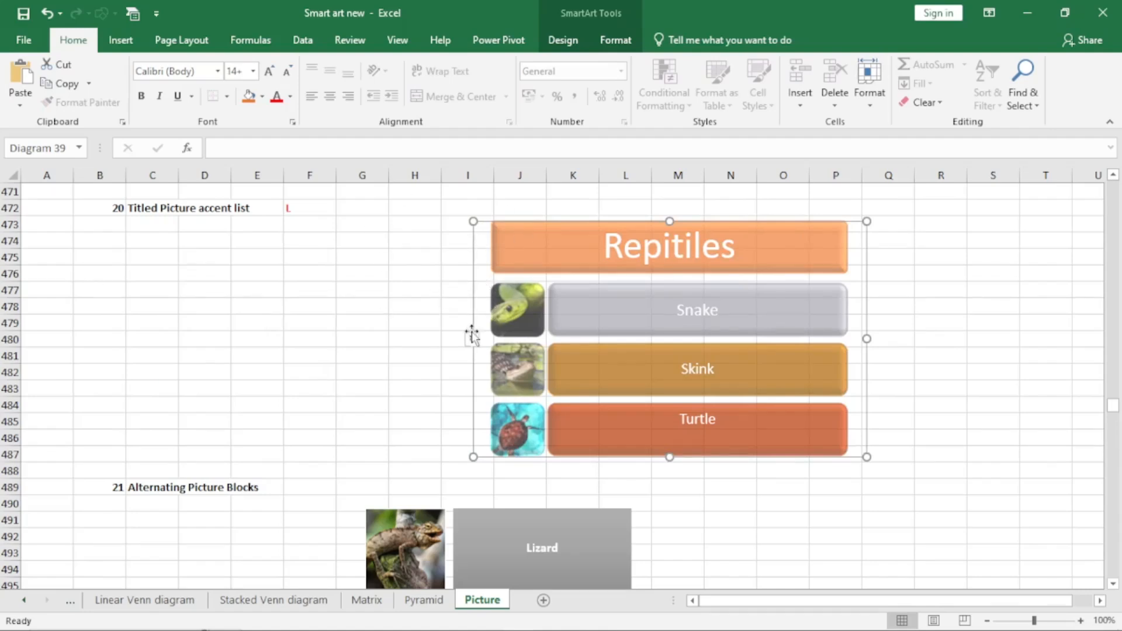
Look up the Titled Picture Accent List layout in both the Picture and List categories of the SmartArt chooser, inserting nothing.
left_click(117, 271)
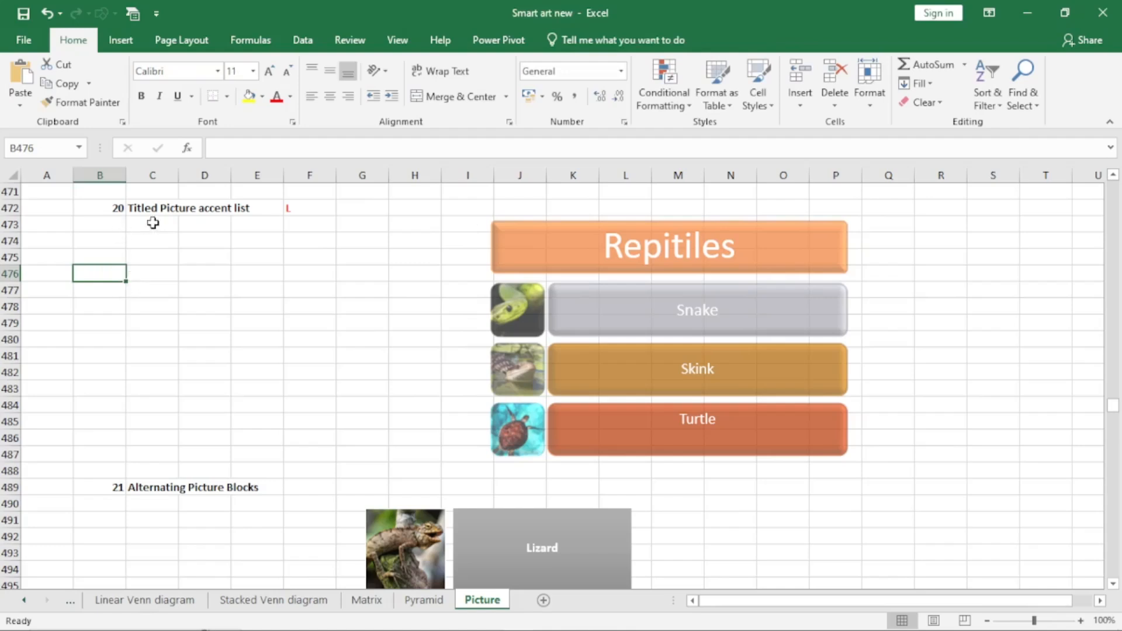
left_click(129, 42)
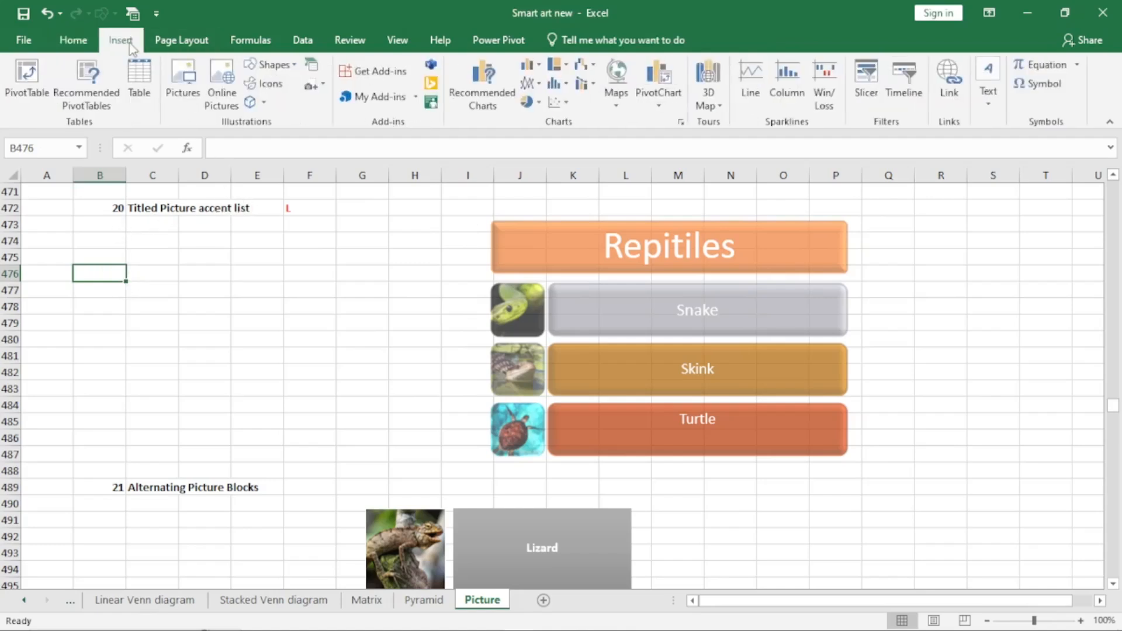
left_click(313, 69)
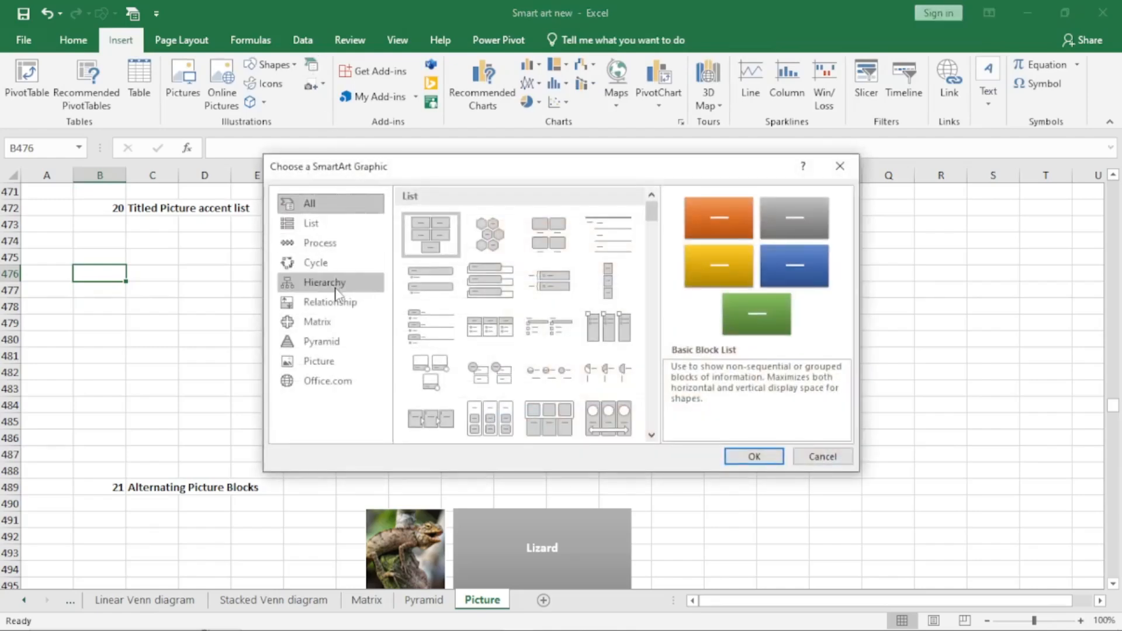
left_click(321, 362)
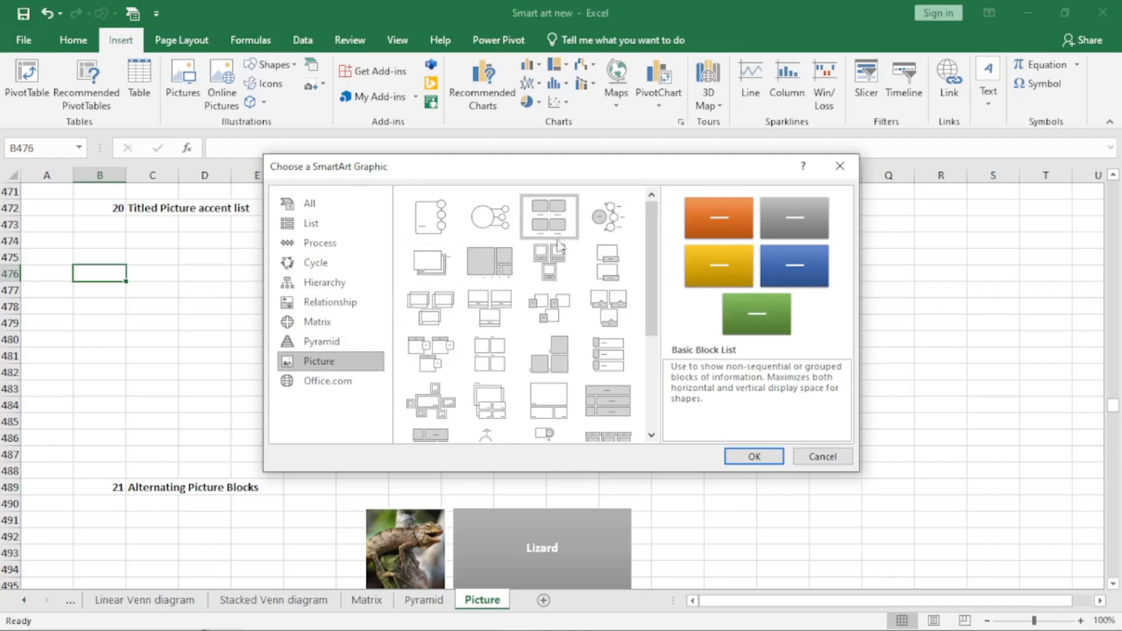
left_click(607, 400)
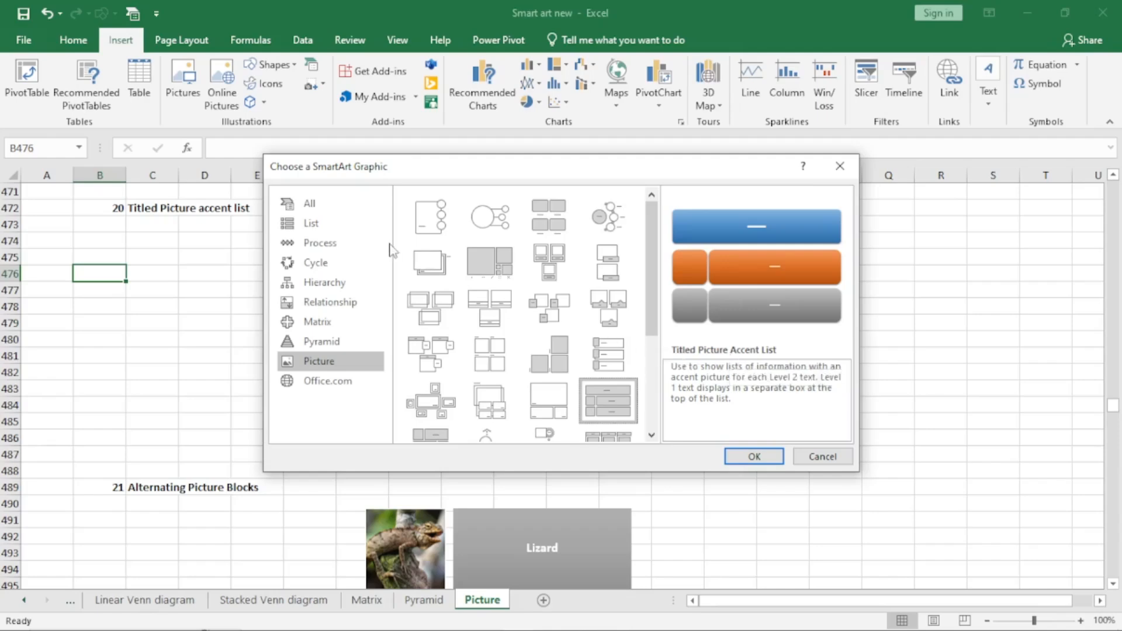
left_click(319, 225)
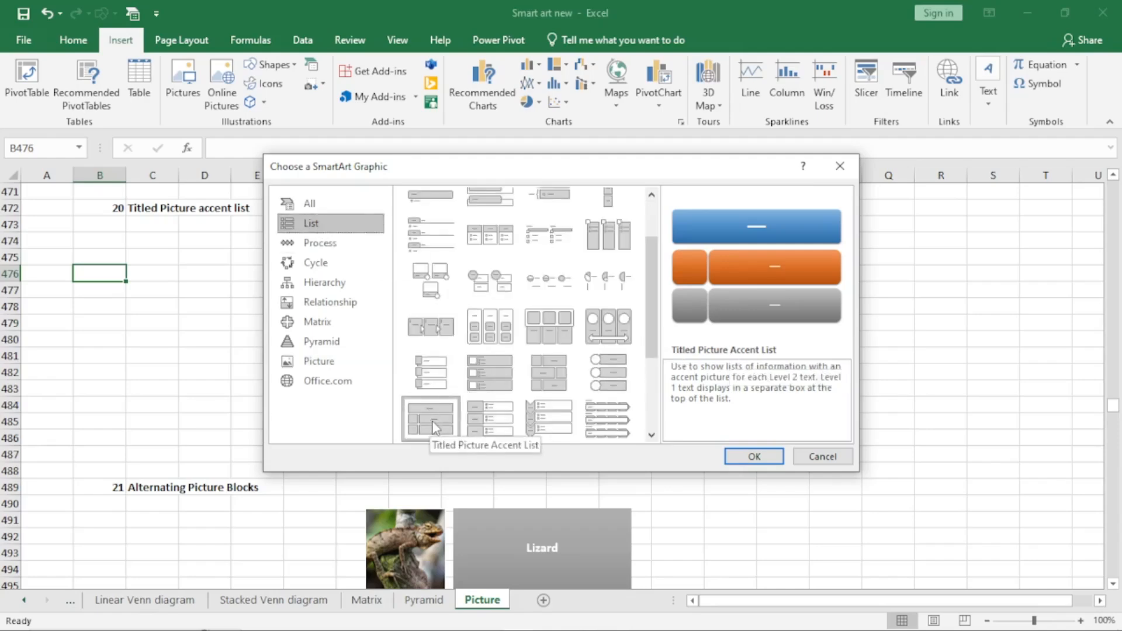
left_click(824, 457)
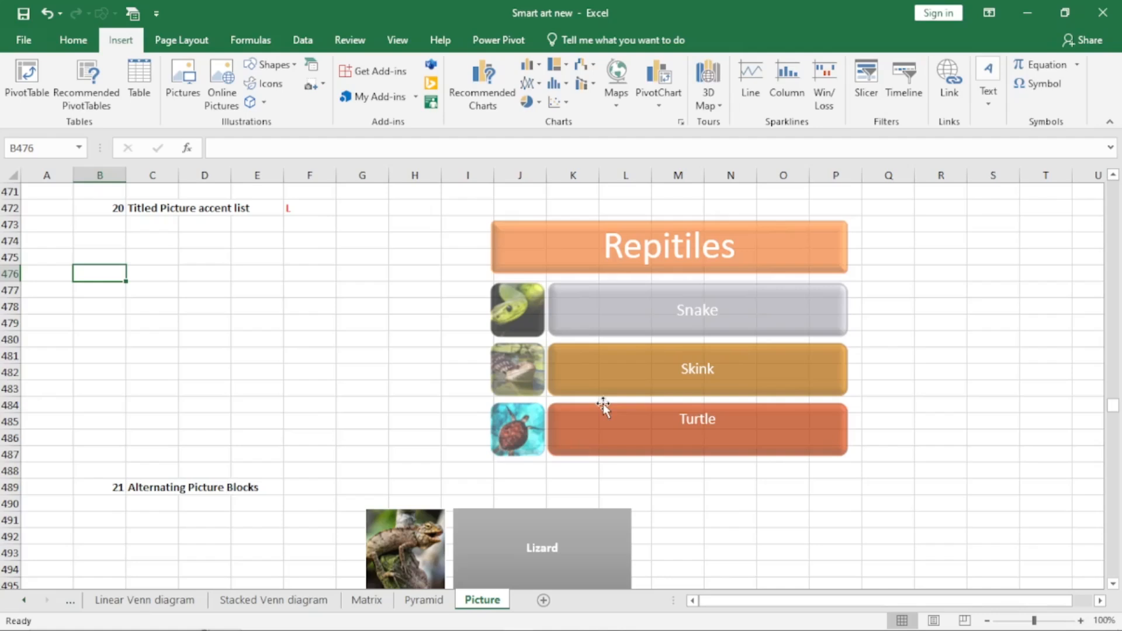
Show the text pane of the Titled Picture accent list graphic and match the "Repitiles" title and Snake entry to their shapes.
left_click(536, 353)
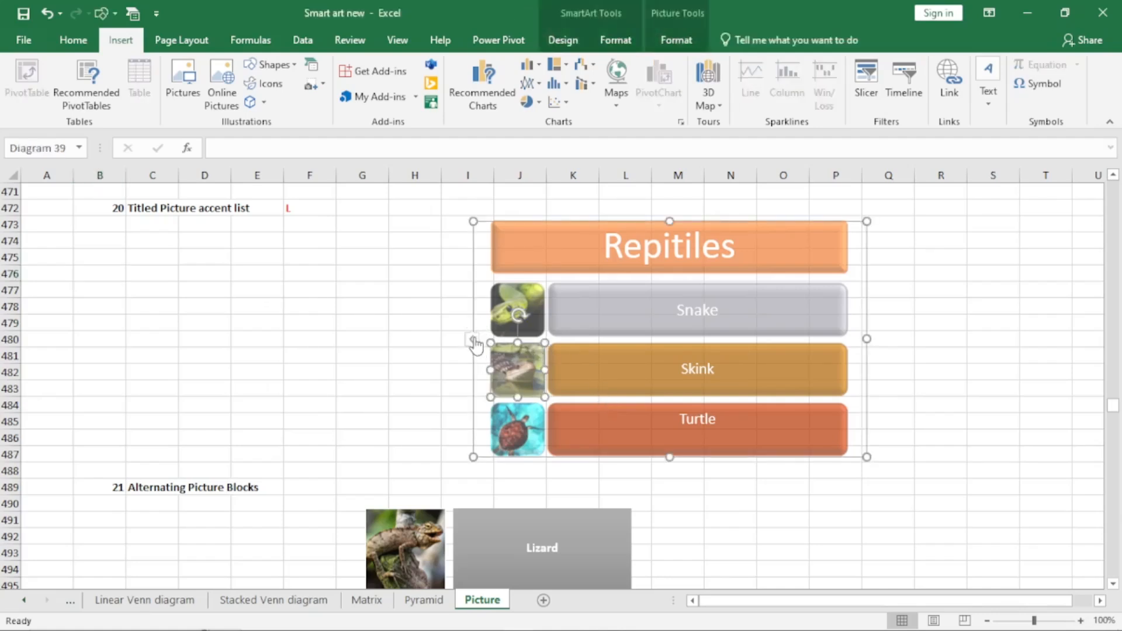
left_click(473, 340)
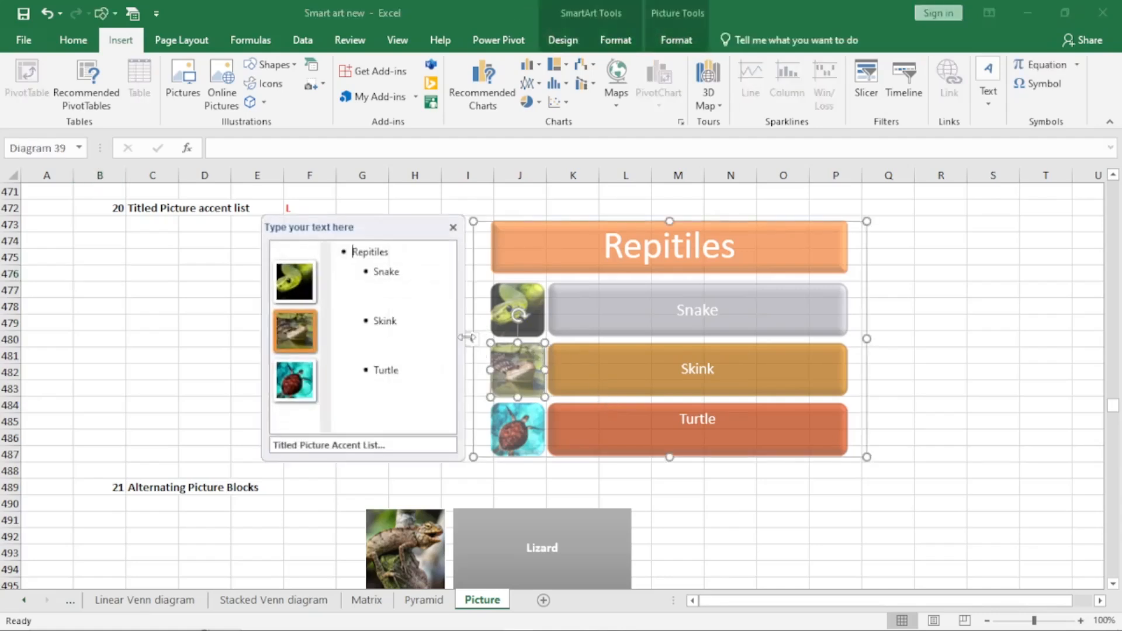
left_click(392, 250)
left_click(770, 232)
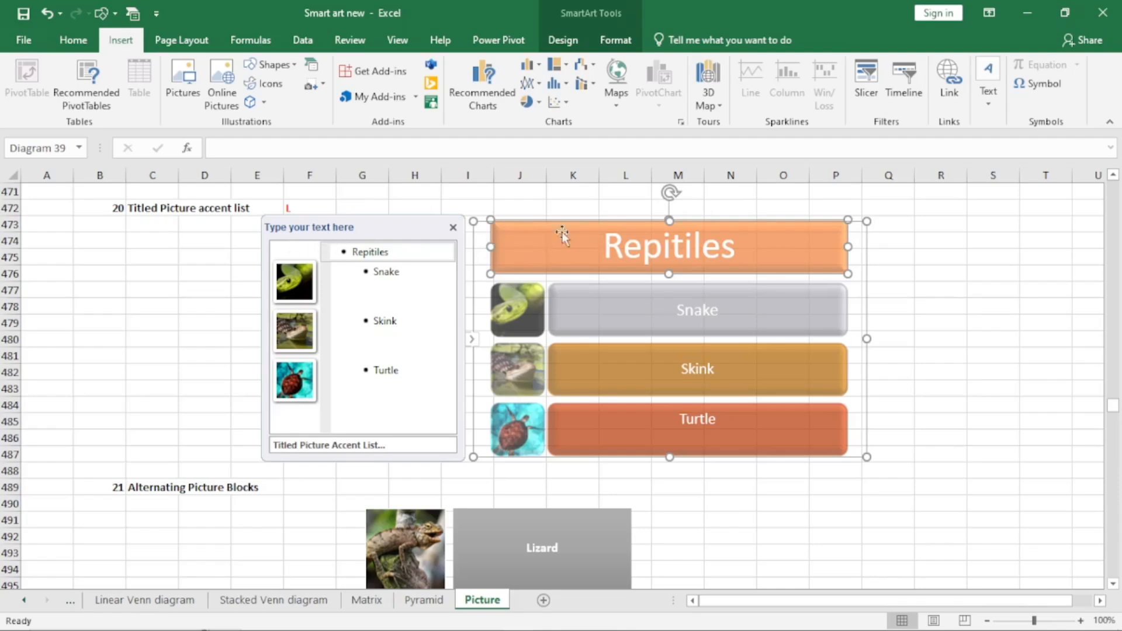
left_click(697, 317)
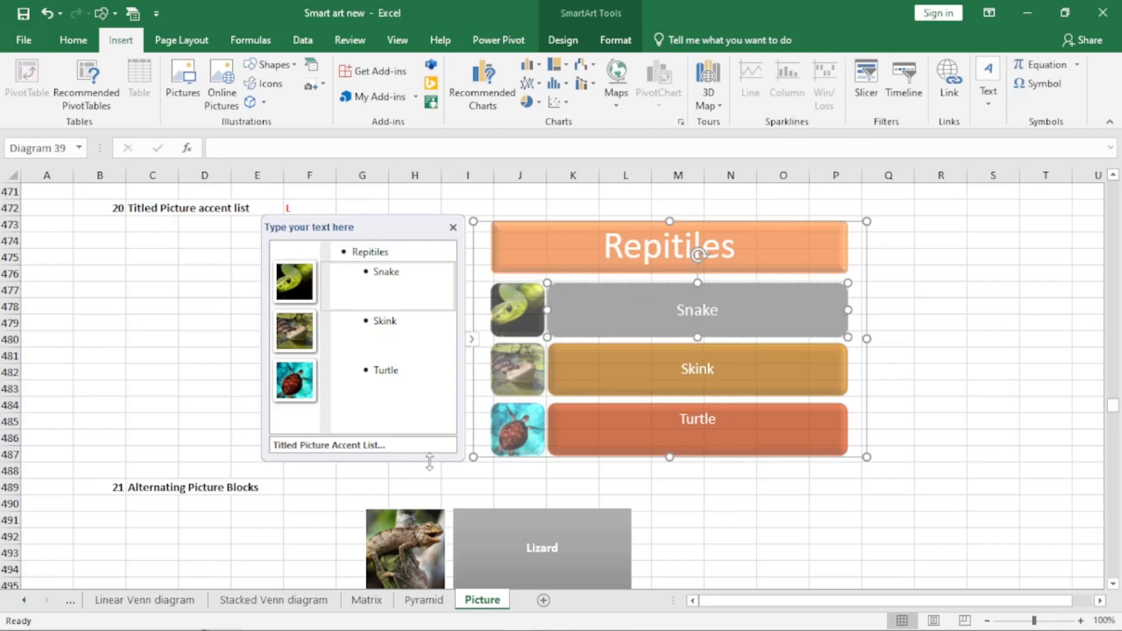
Add a fourth picture entry after Turtle in the Titled Picture accent list graphic, using the sk image from file.
left_click(432, 372)
key("Return")
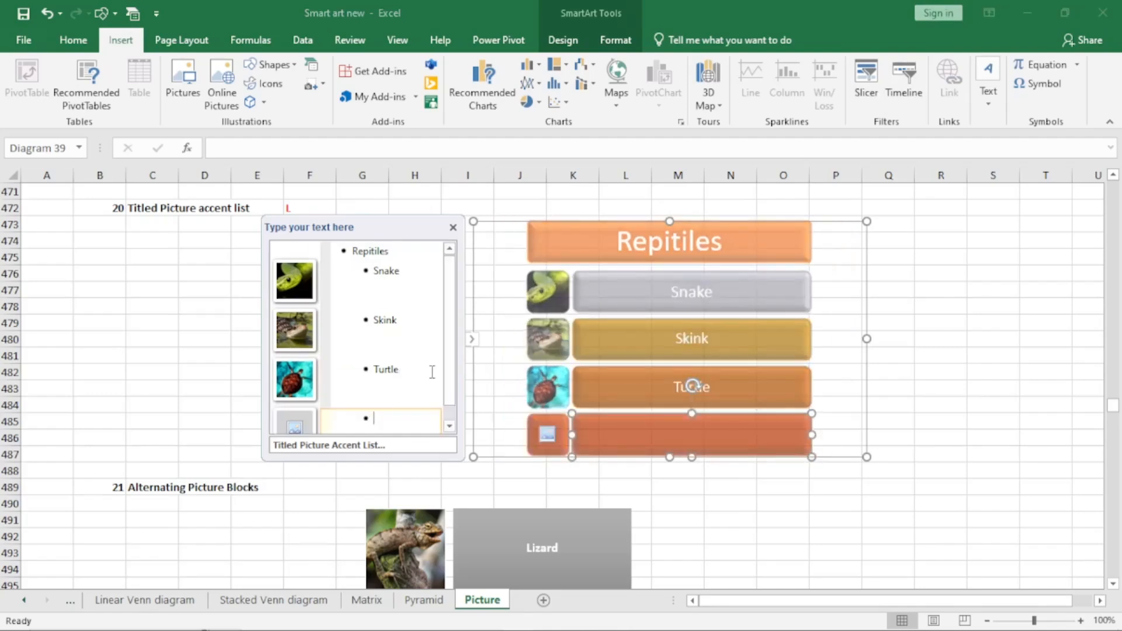
left_click(295, 425)
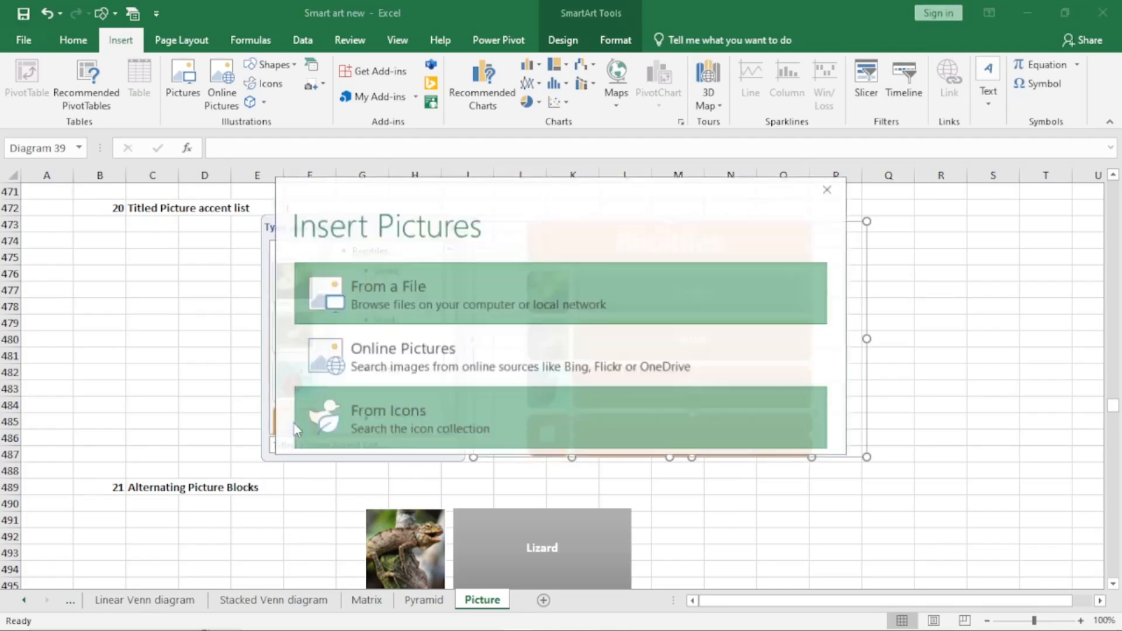
left_click(412, 299)
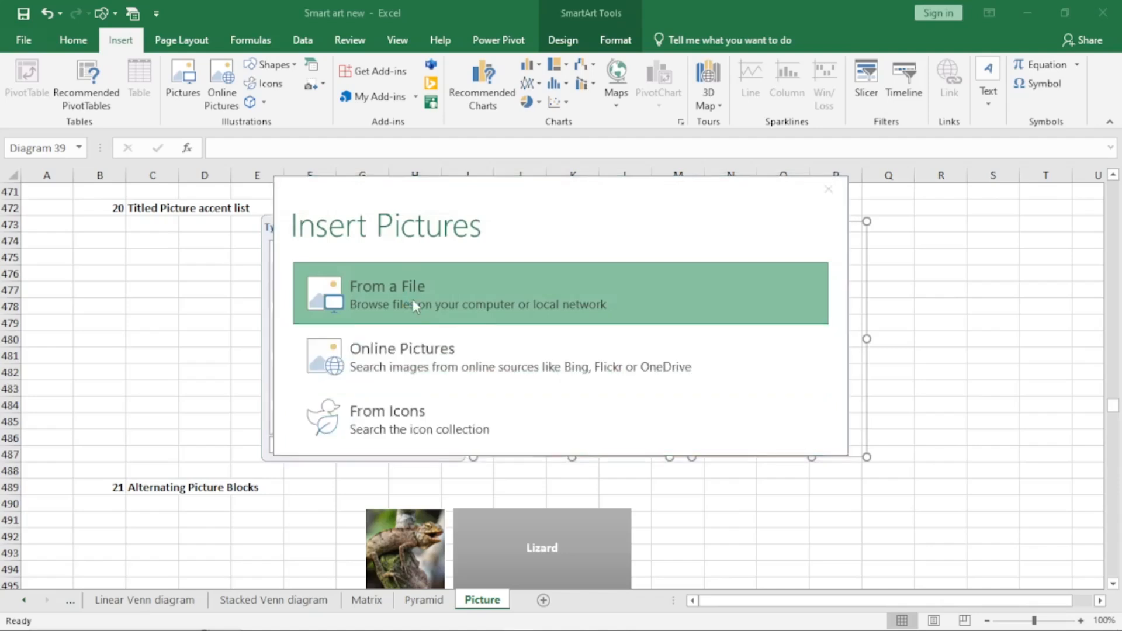
left_click(645, 308)
double_click(645, 308)
scroll(696, 392, "down", 3)
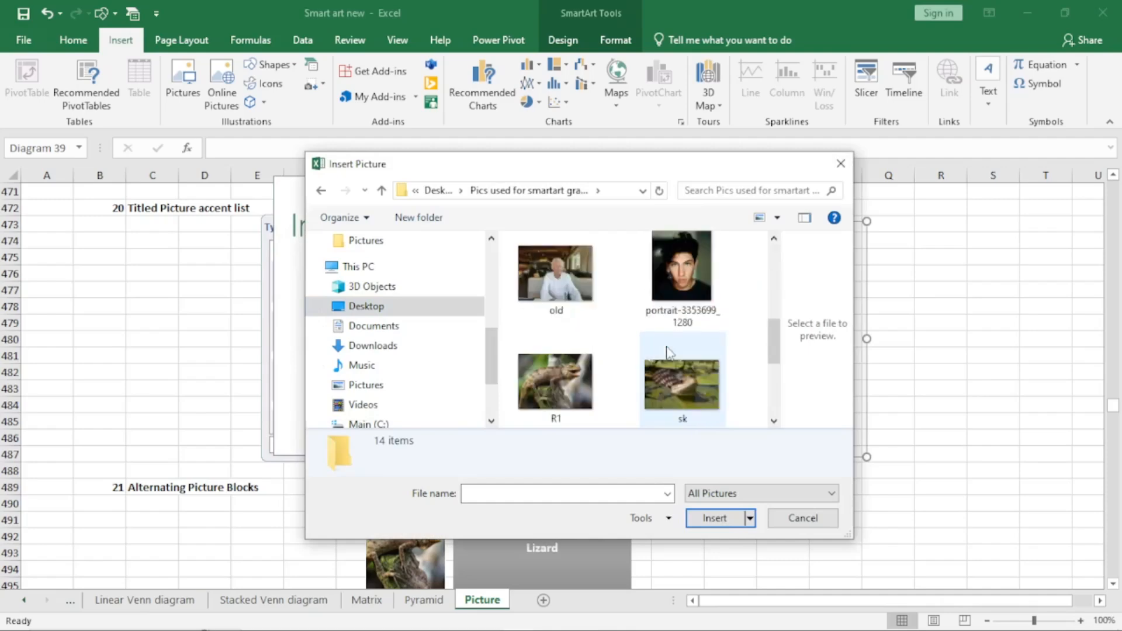
left_click(699, 393)
left_click(716, 518)
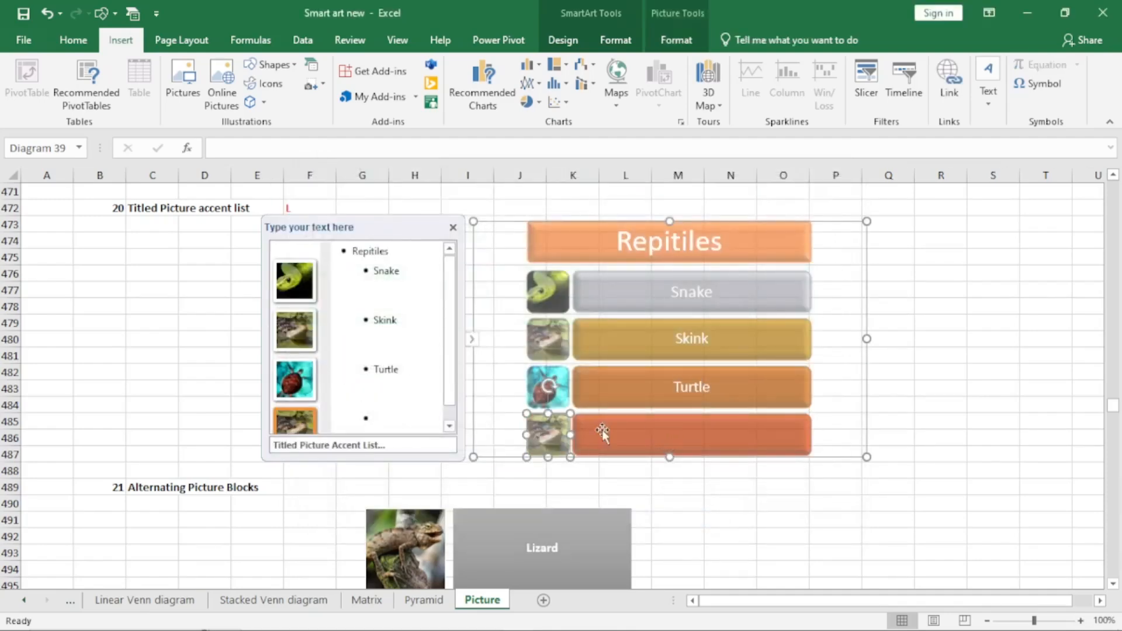
Caption the new fourth entry "hoiuusfuous" and close the text pane.
left_click(413, 420)
type("hoiuusfuous")
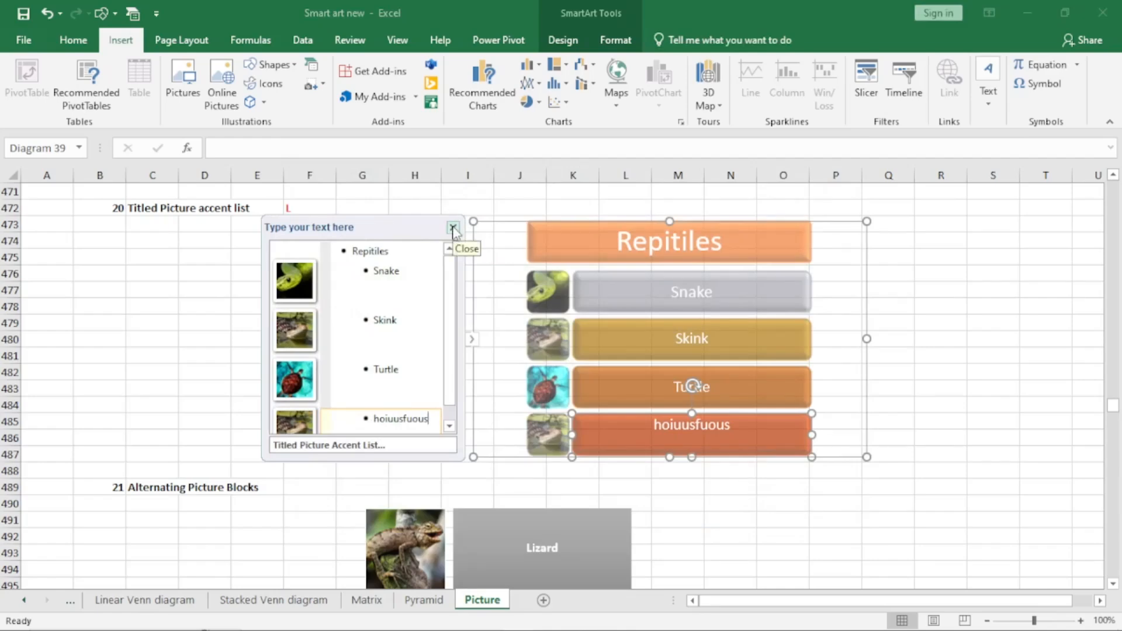
left_click(453, 228)
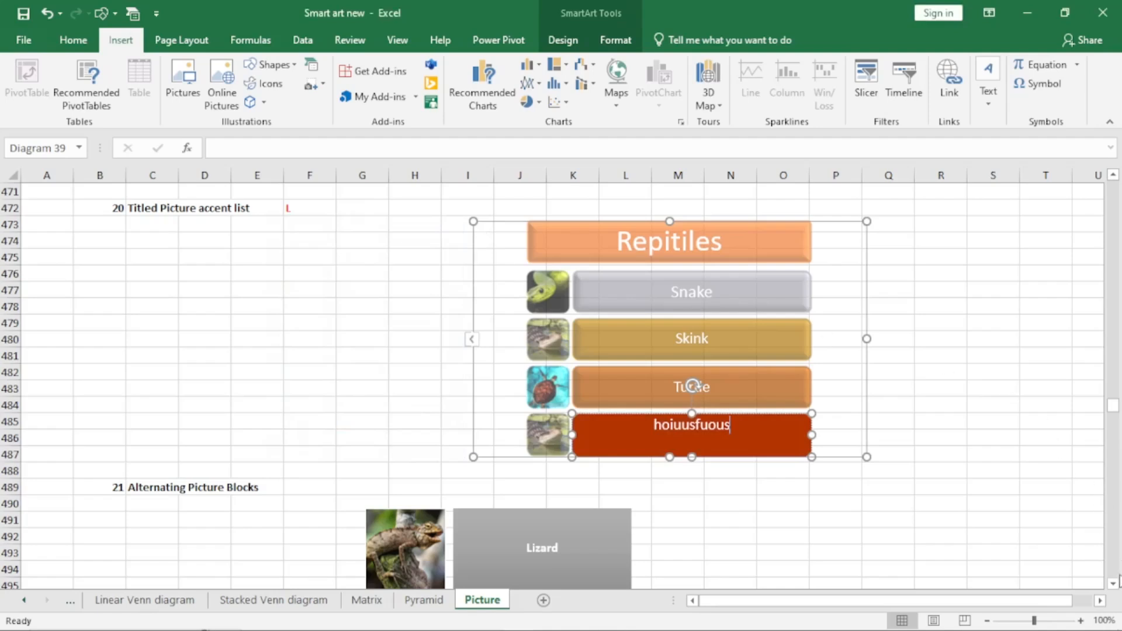
Reopen the text pane and append a long run of blank entries after "hoiuusfuous" to test the layout's picture limit.
left_click(472, 340)
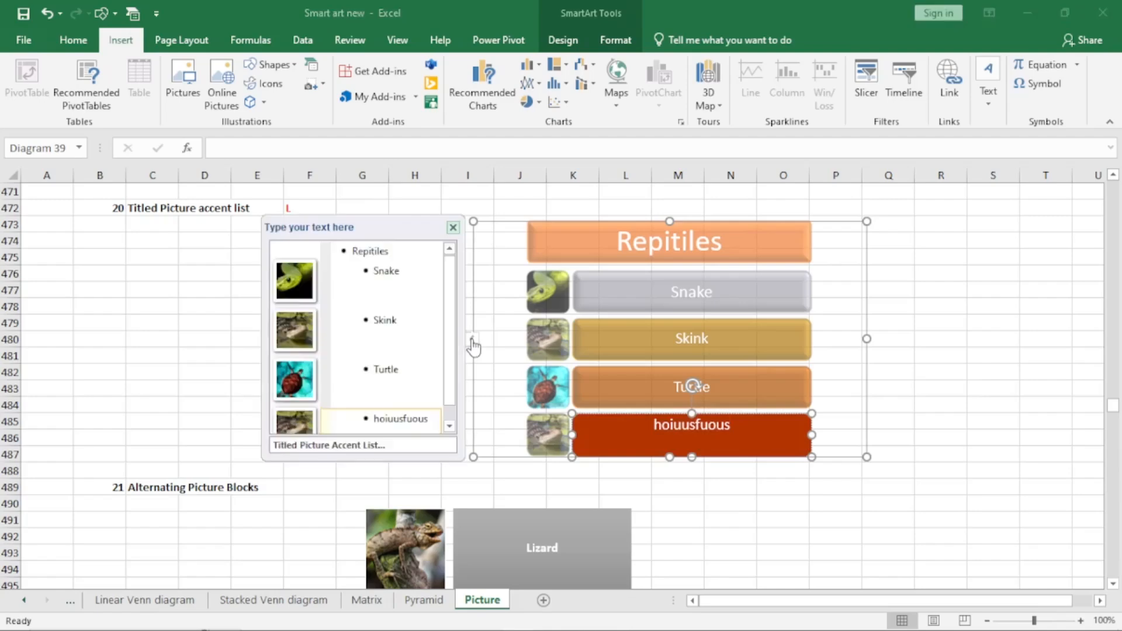
left_click(438, 426)
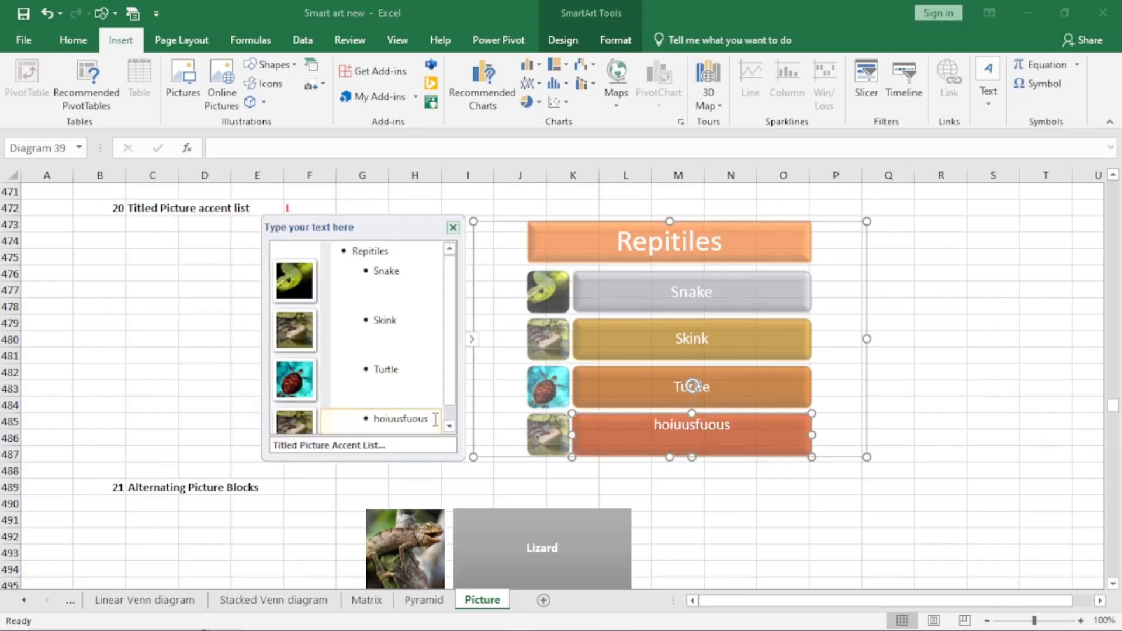
key("Return")
key("Return")
key("Return")
key("Return")
key("Return")
key("Return")
key("Return")
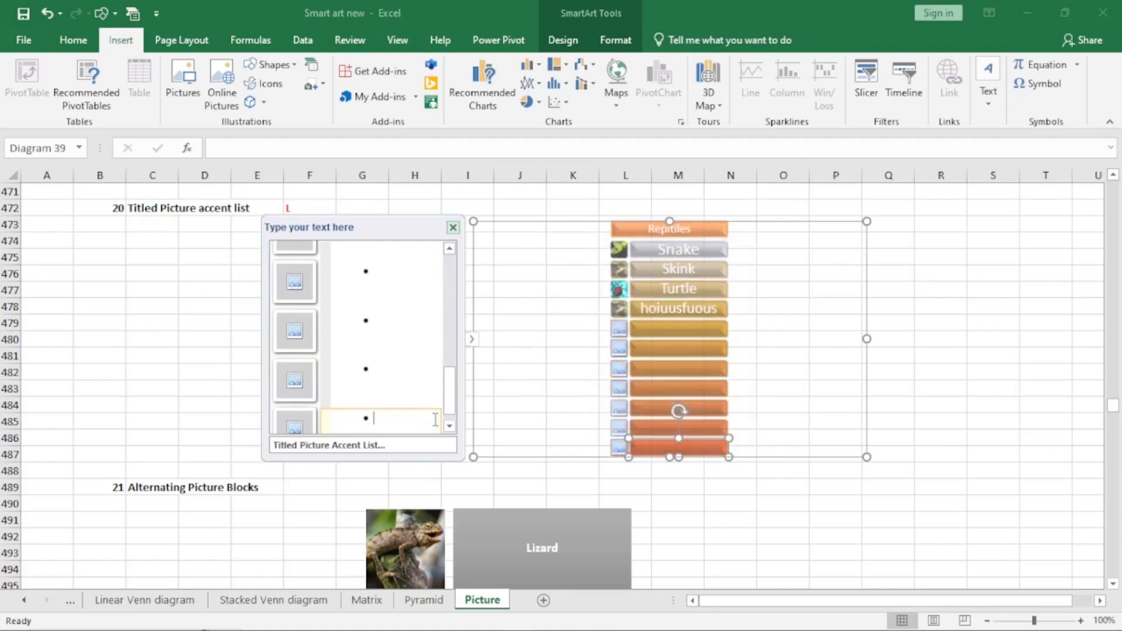
key("Return")
key("Return")
key("Return")
key("Return")
key("Return")
key("Return")
key("Return")
key("Return")
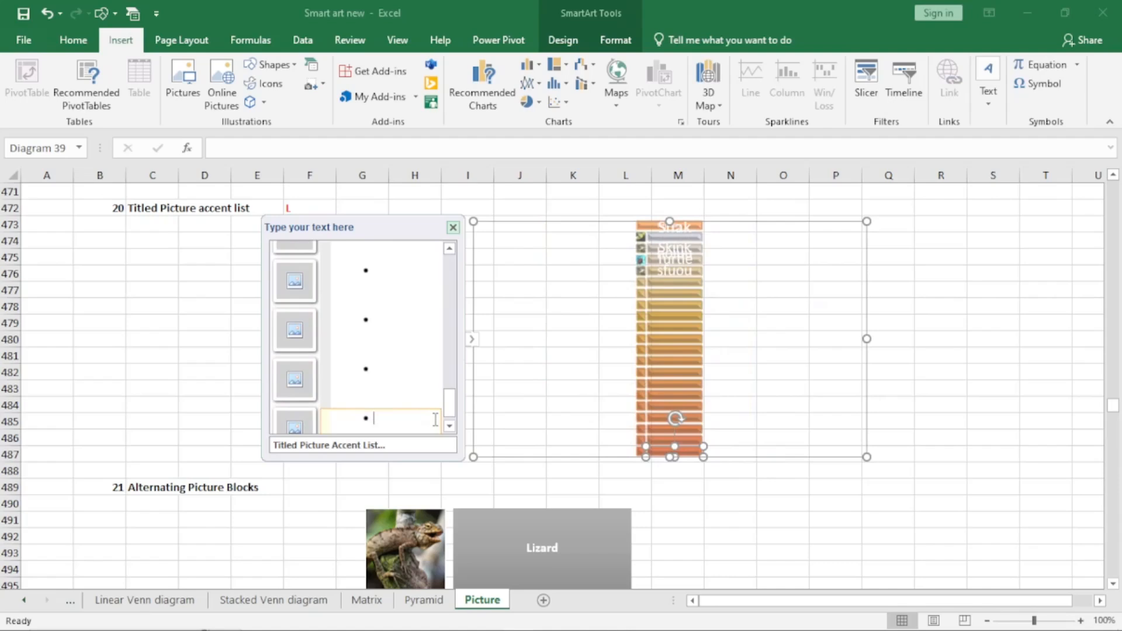
Examine how pictures and captions alternate in the Alternating Picture Blocks graphic, selecting the Lizard, Turtle and Skink rows in turn.
left_click(1114, 584)
left_click(1113, 584)
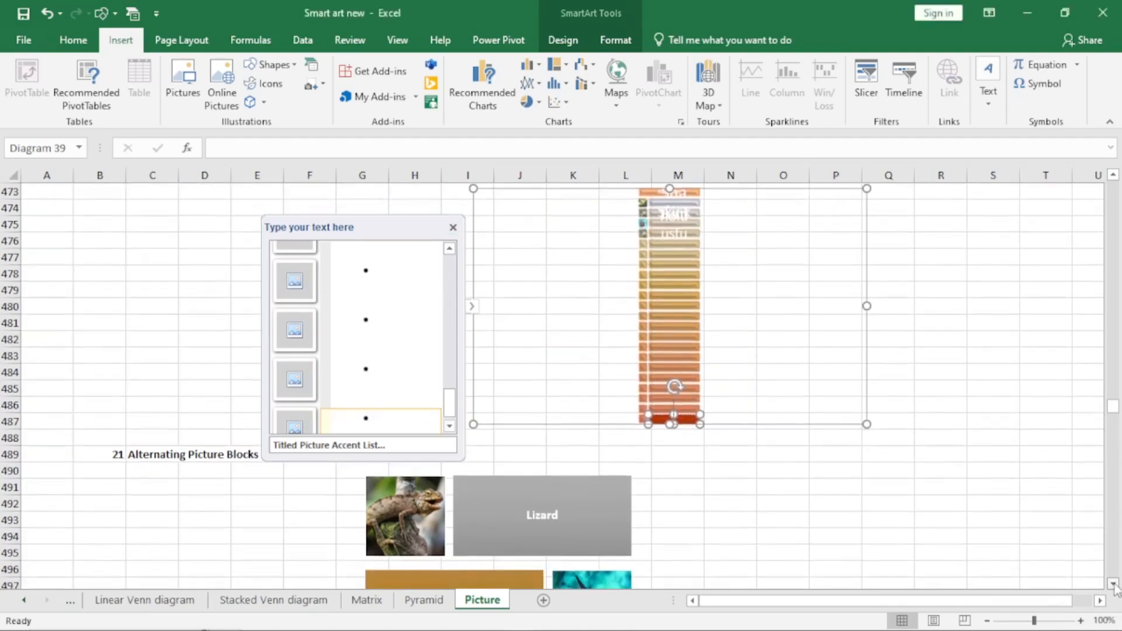
left_click(1114, 584)
left_click(1114, 584)
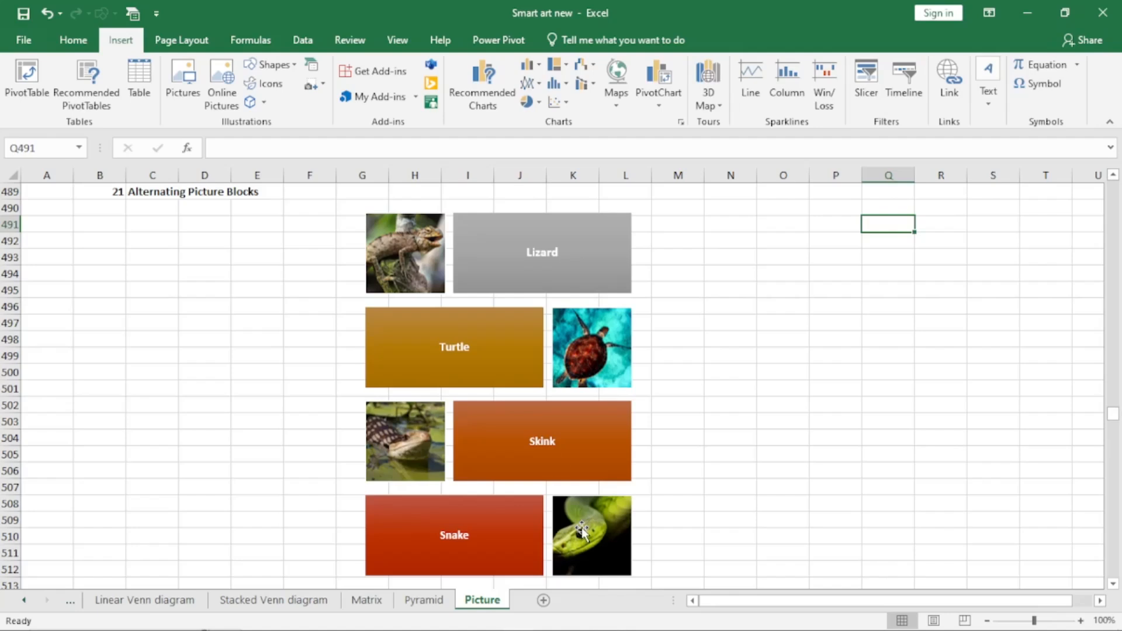
left_click(400, 250)
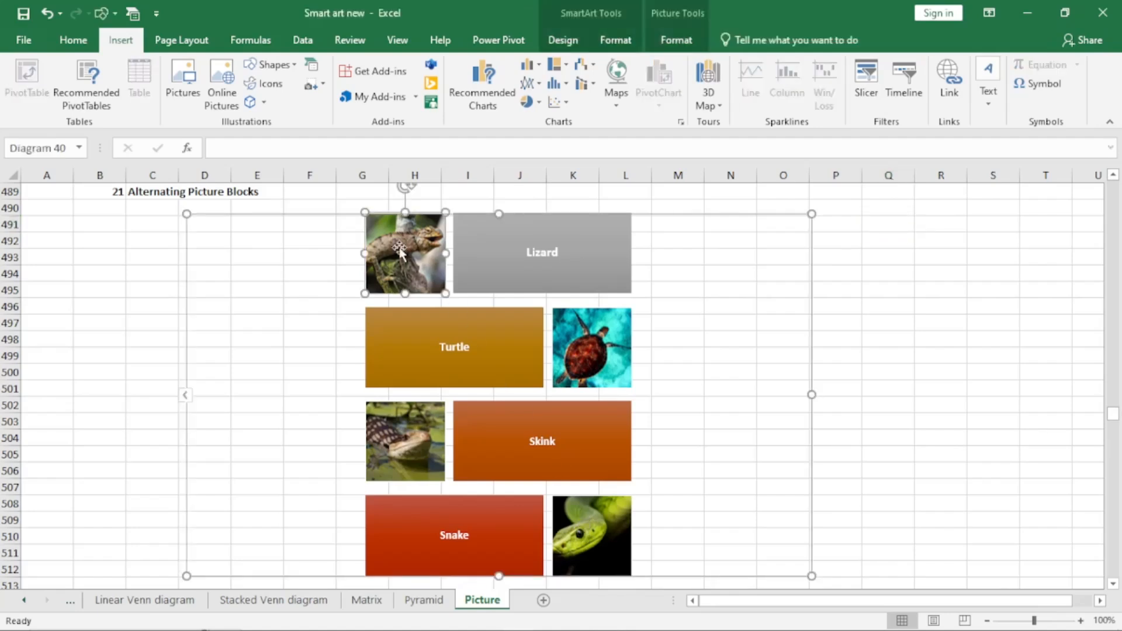
left_click(558, 244)
left_click(591, 345)
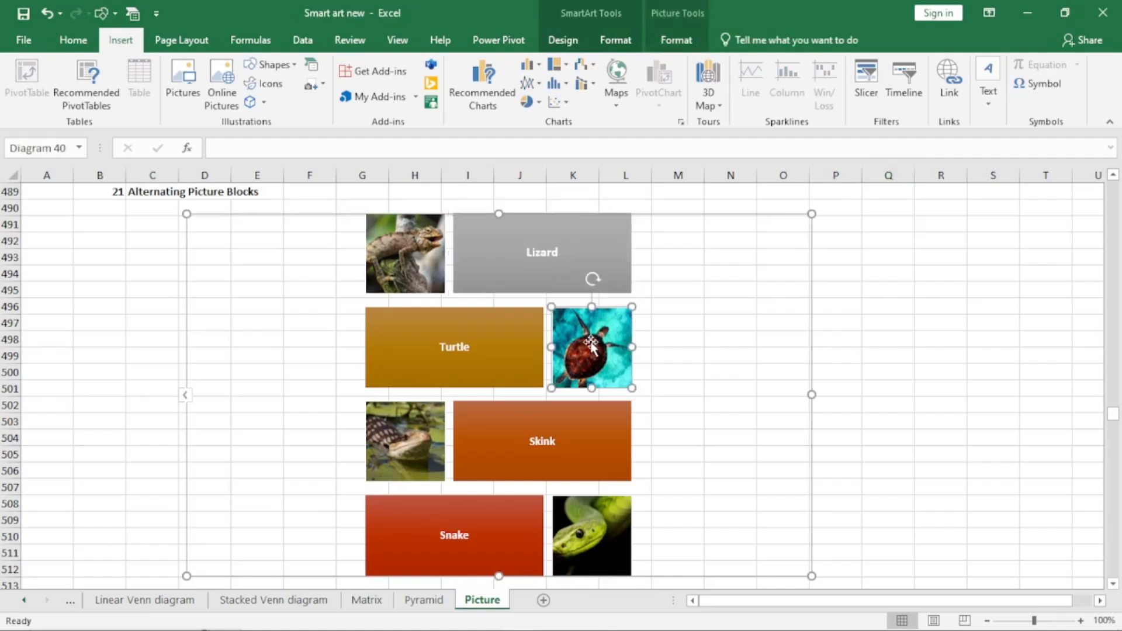
left_click(493, 335)
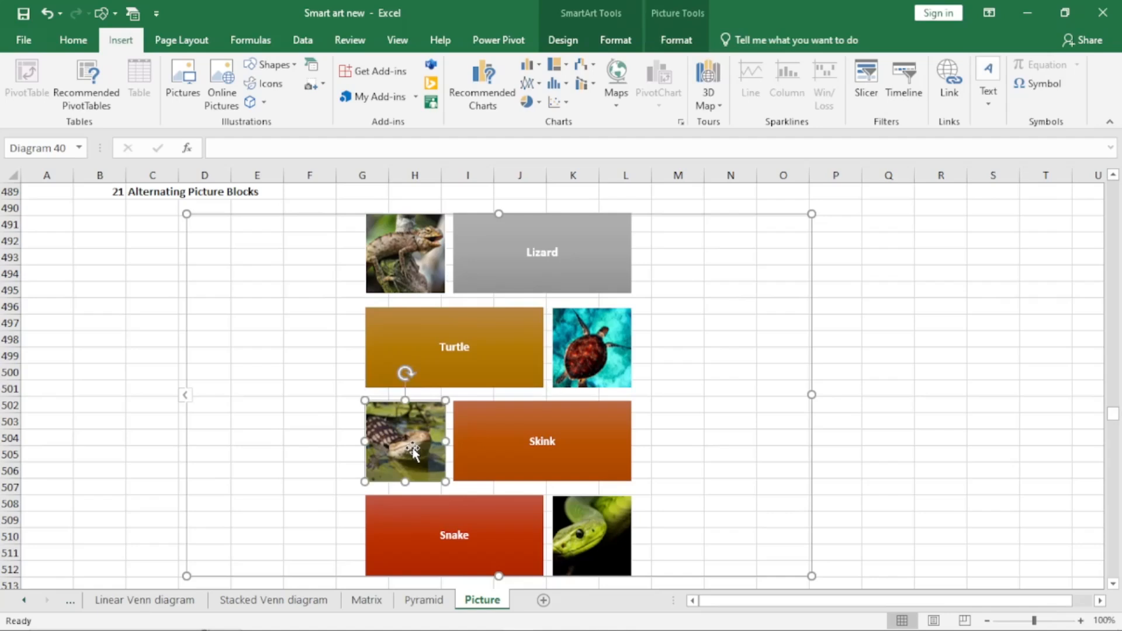
left_click(555, 433)
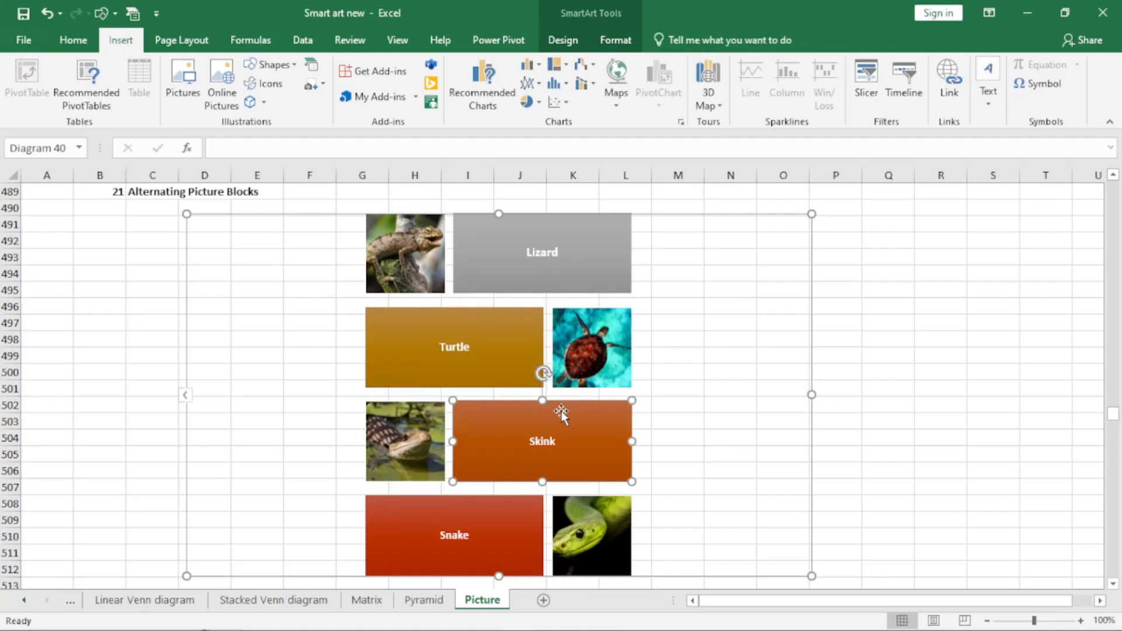
Move the whole Alternating Picture Blocks graphic across so its blocks span columns I to N, and show its text pane.
left_click(185, 406)
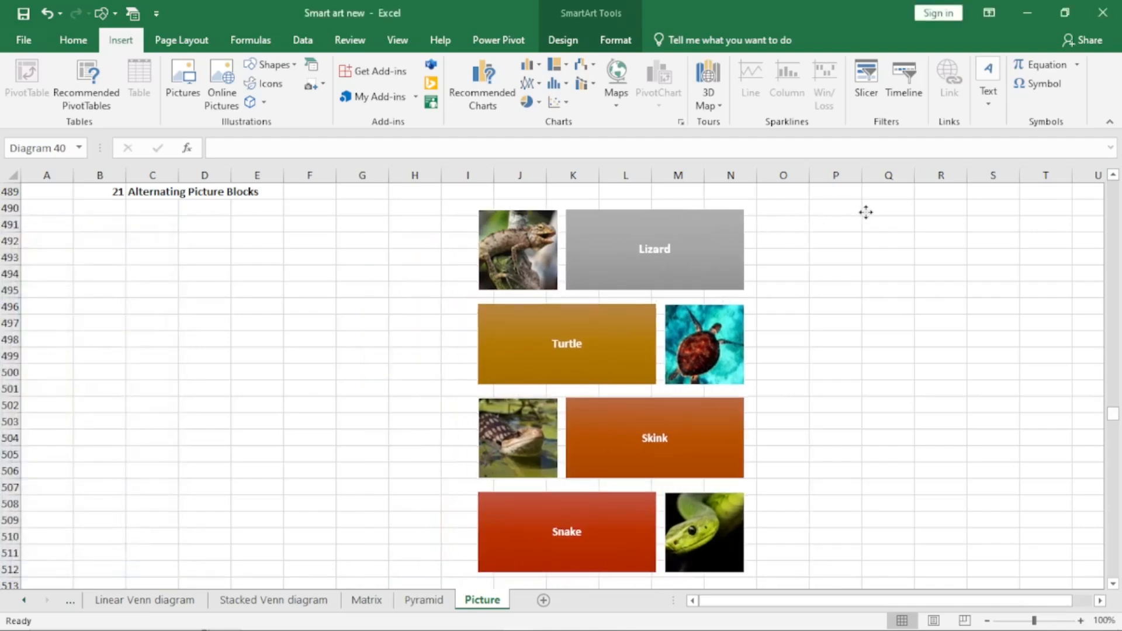
left_click(865, 211)
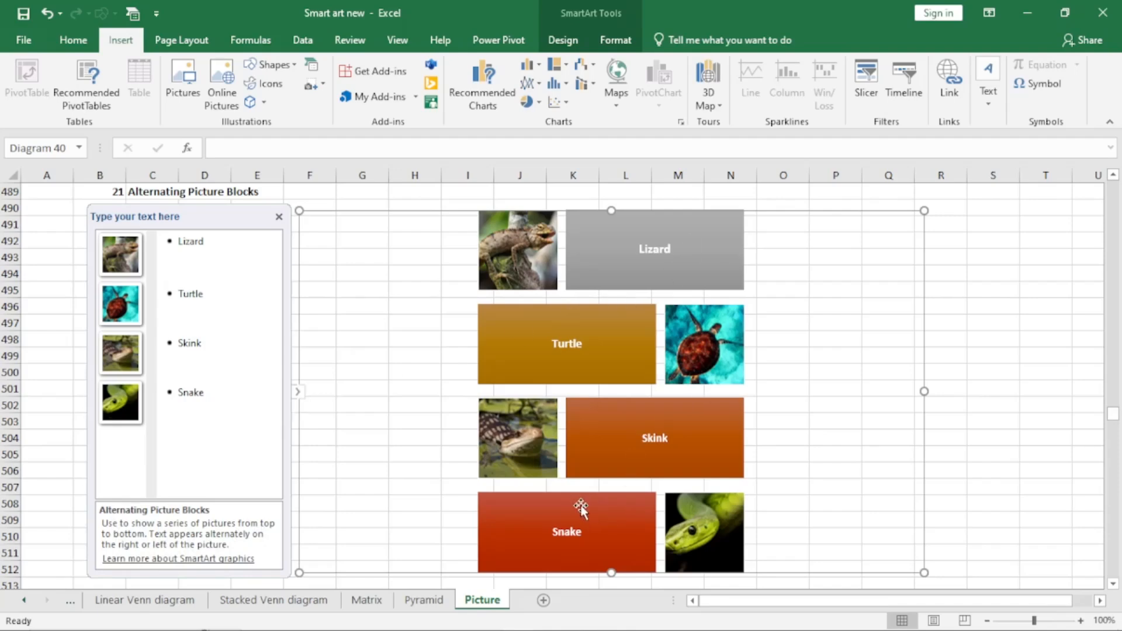
Add a fifth entry after Snake with the "tir" picture from the "Pics used for smartart graphic" folder, captioned "Turtlehfdkhdfkhdkhkh".
left_click(229, 388)
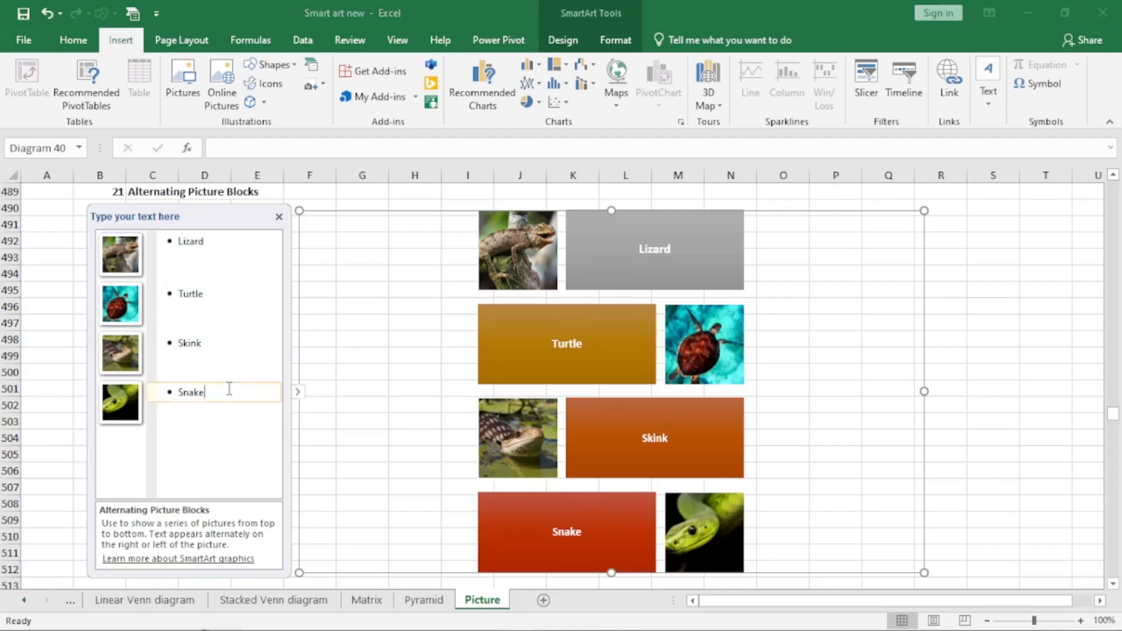
key("Return")
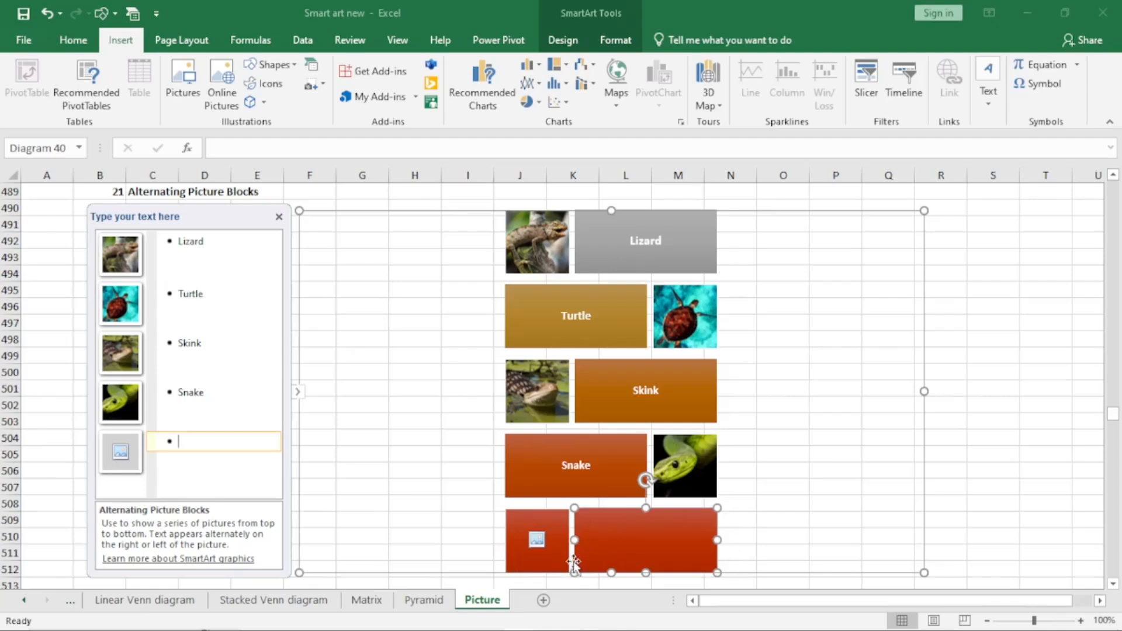
left_click(121, 454)
left_click(401, 299)
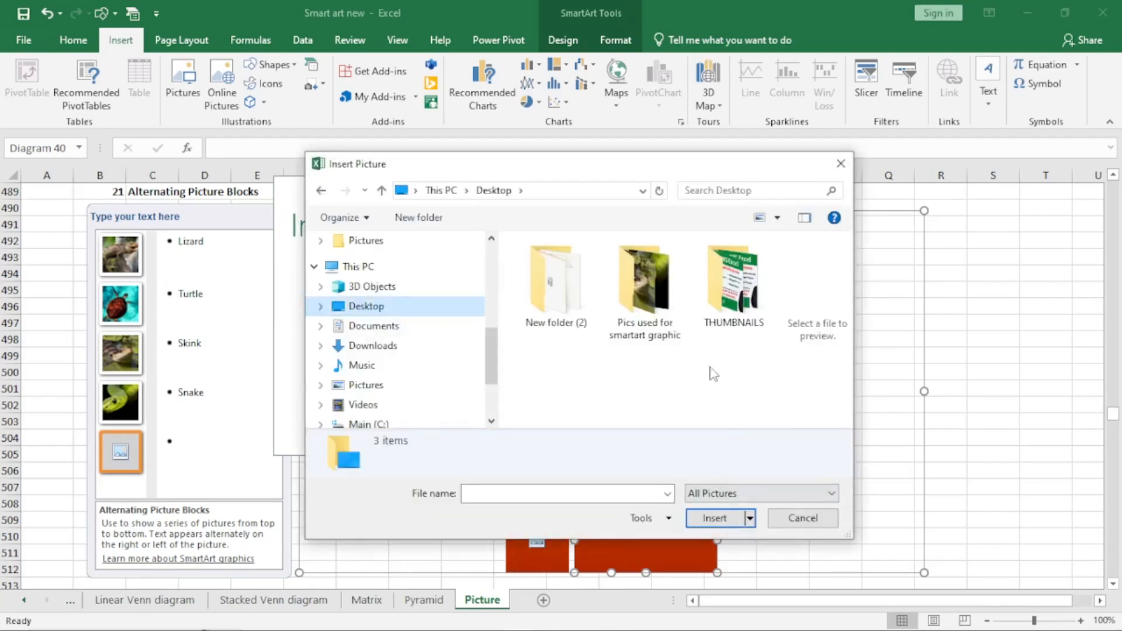
double_click(651, 316)
scroll(654, 321, "down", 5)
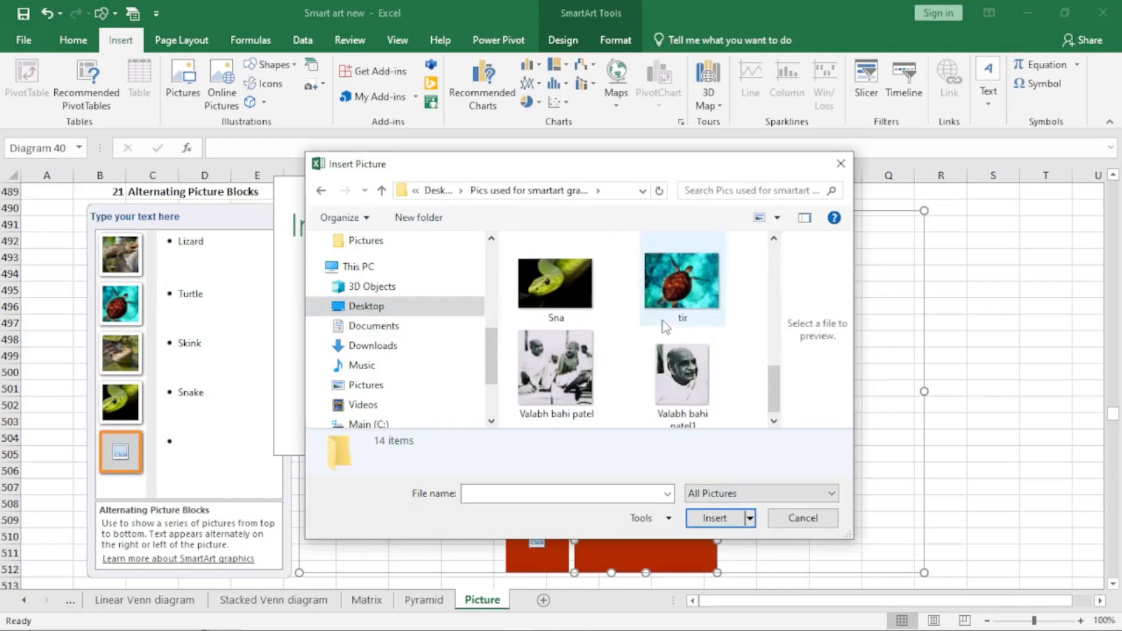
left_click(679, 305)
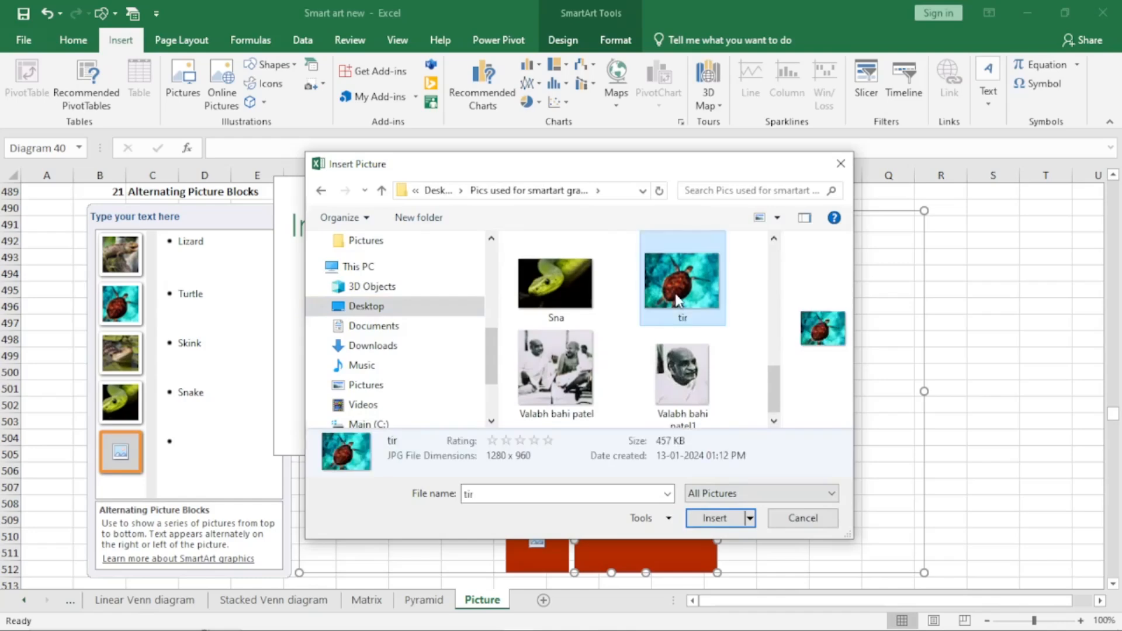
left_click(732, 519)
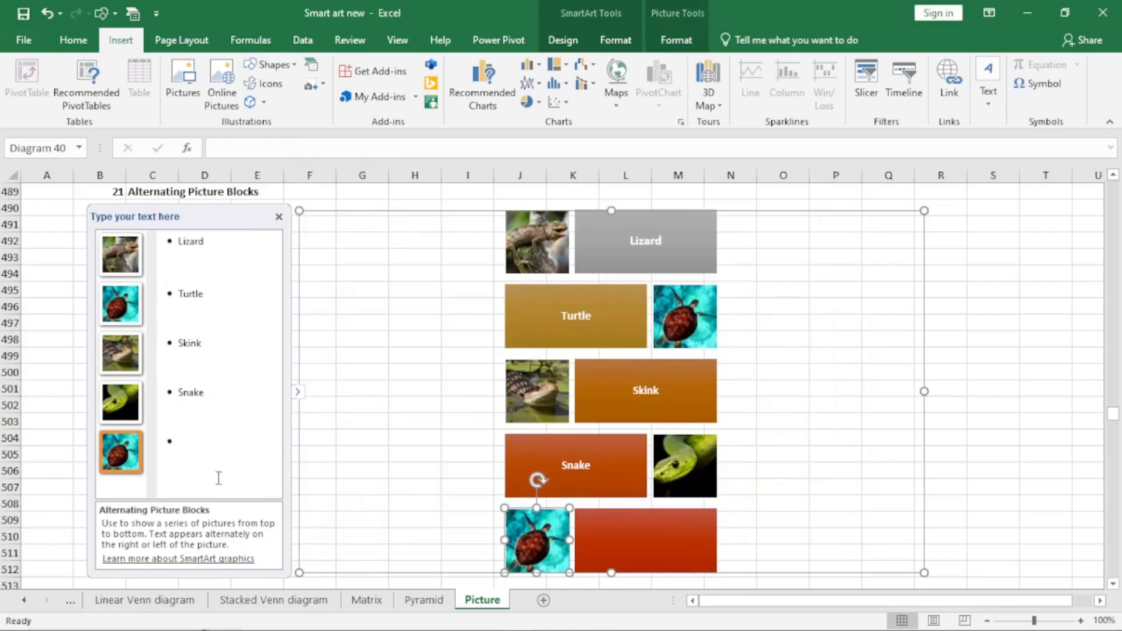
left_click(197, 457)
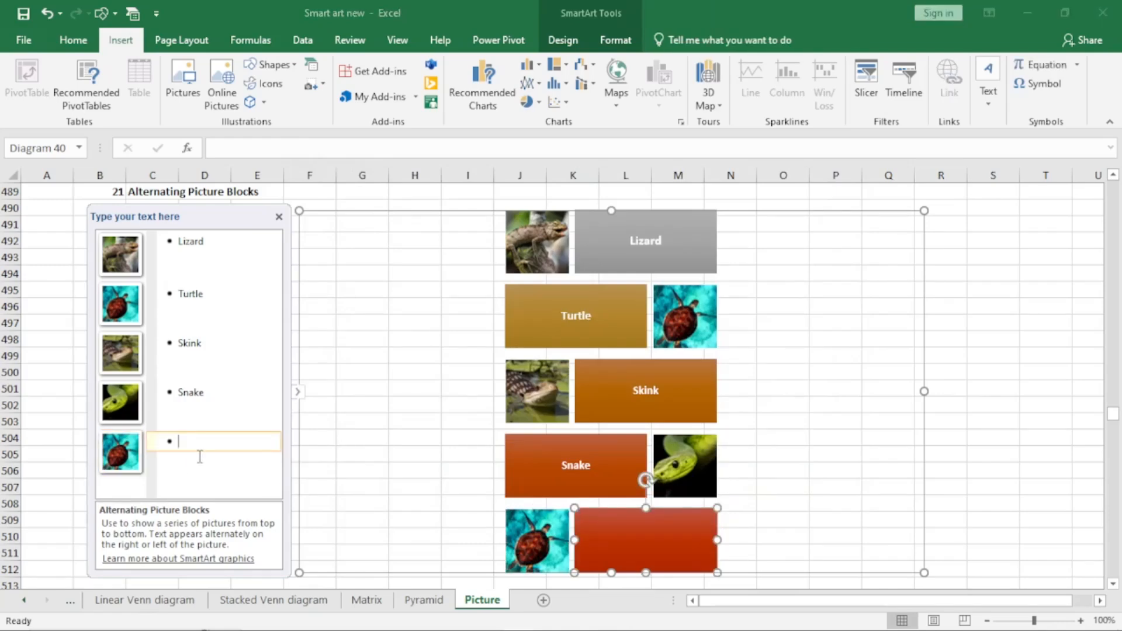
type("Turtlehfdkhdfkhdkhkh")
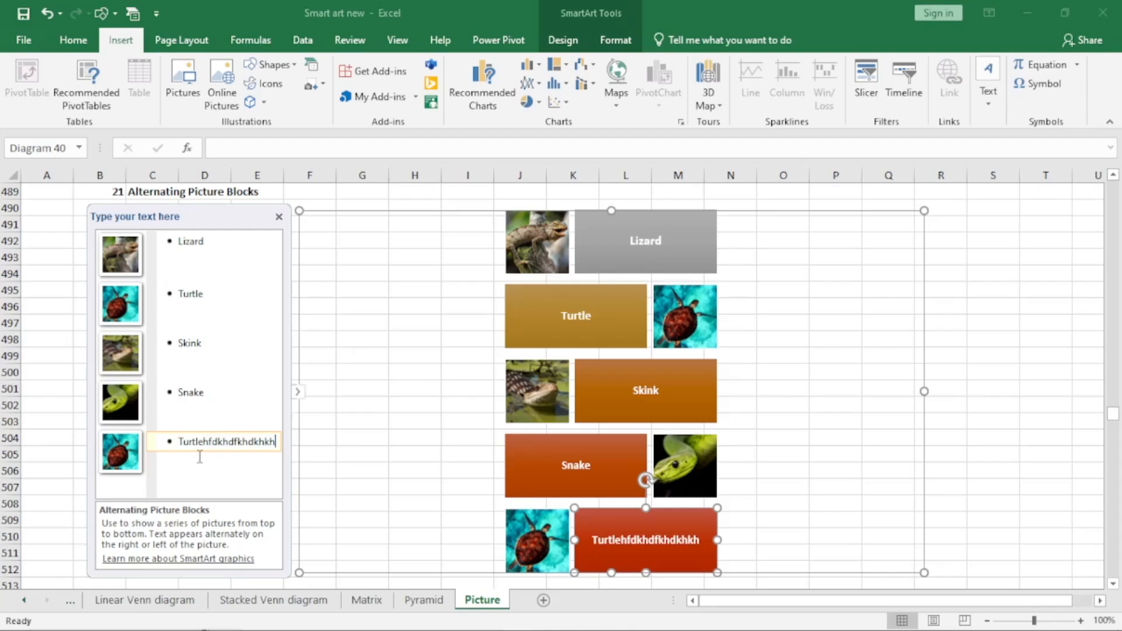
Append a long run of blank entries after "Turtlehfdkhdfkhdkhkh" to test how many pictures the Alternating Picture Blocks layout accepts.
key("Return")
key("Return")
key("Return")
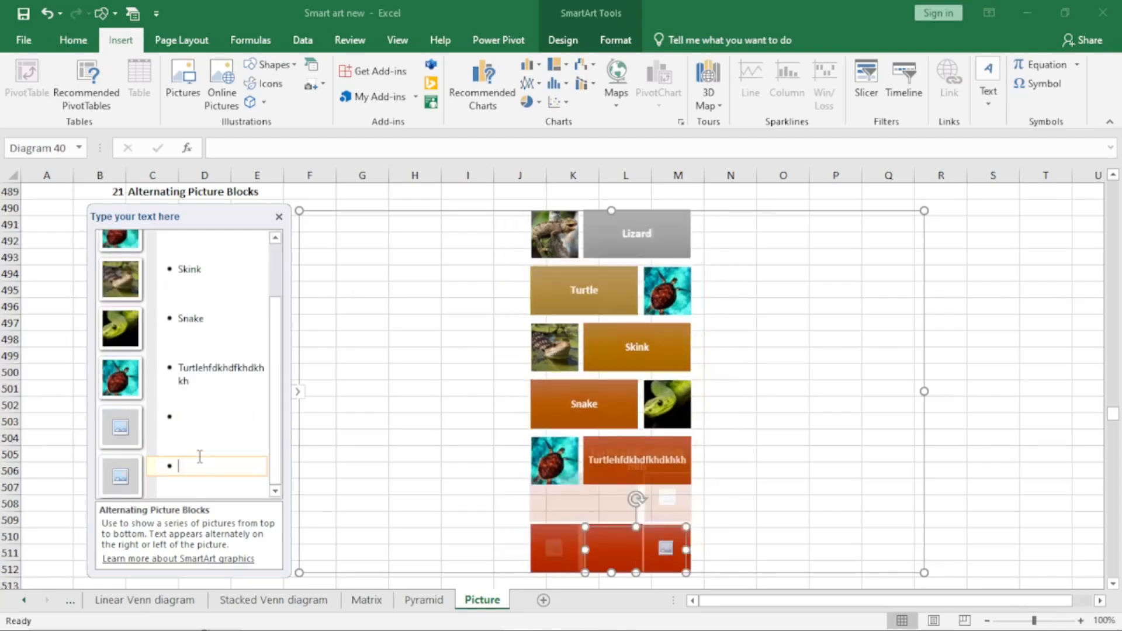
key("Return")
key("Return")
key("Return")
key("Return")
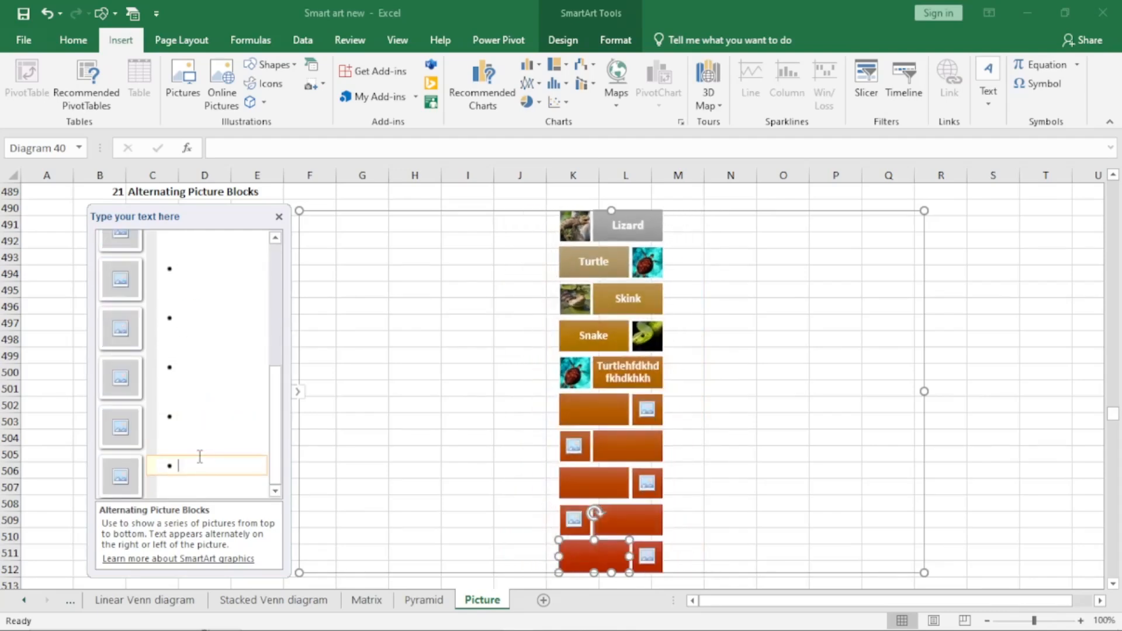
key("Return")
key("Return")
key("Return")
key("Return")
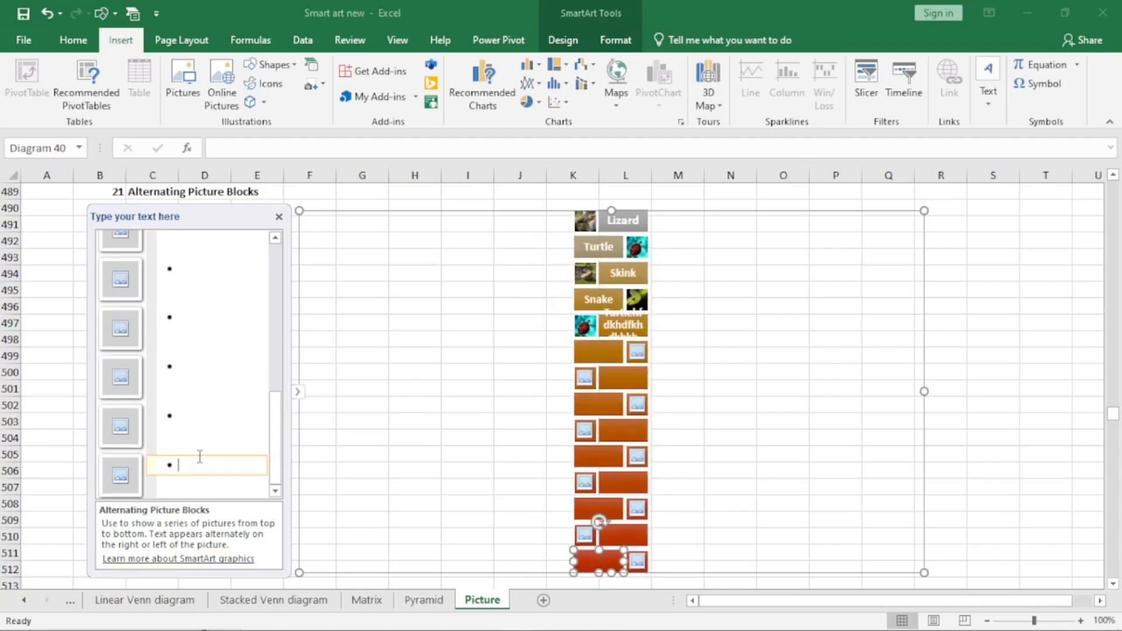
key("Return")
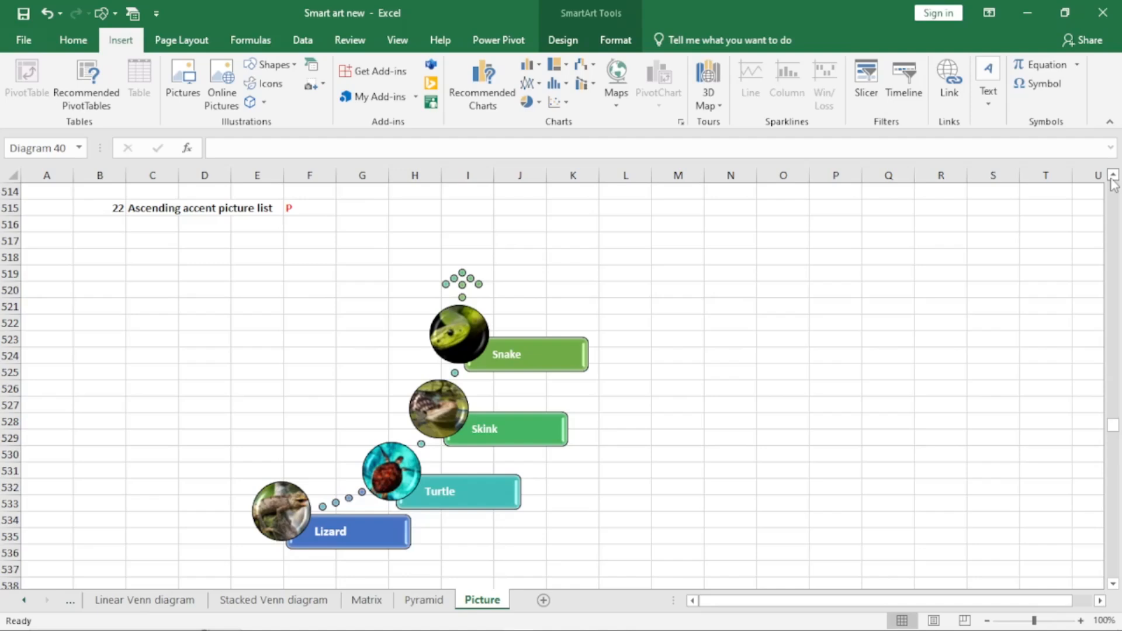
Move the whole Ascending accent picture list graphic about two columns toward column P and show its text pane.
left_click(303, 213)
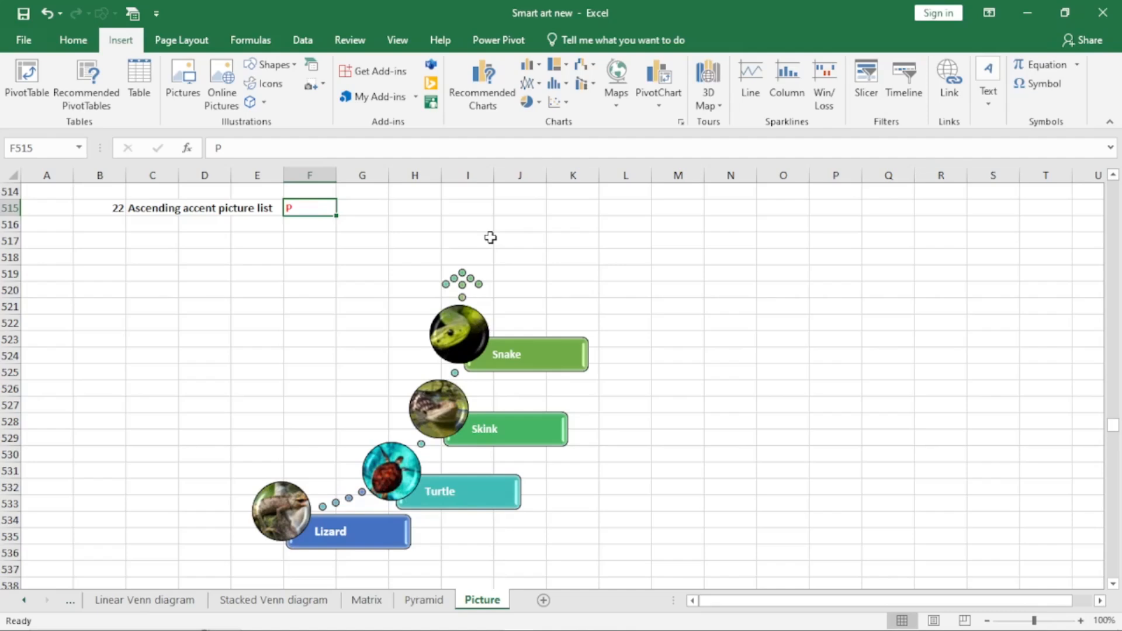
left_click(408, 383)
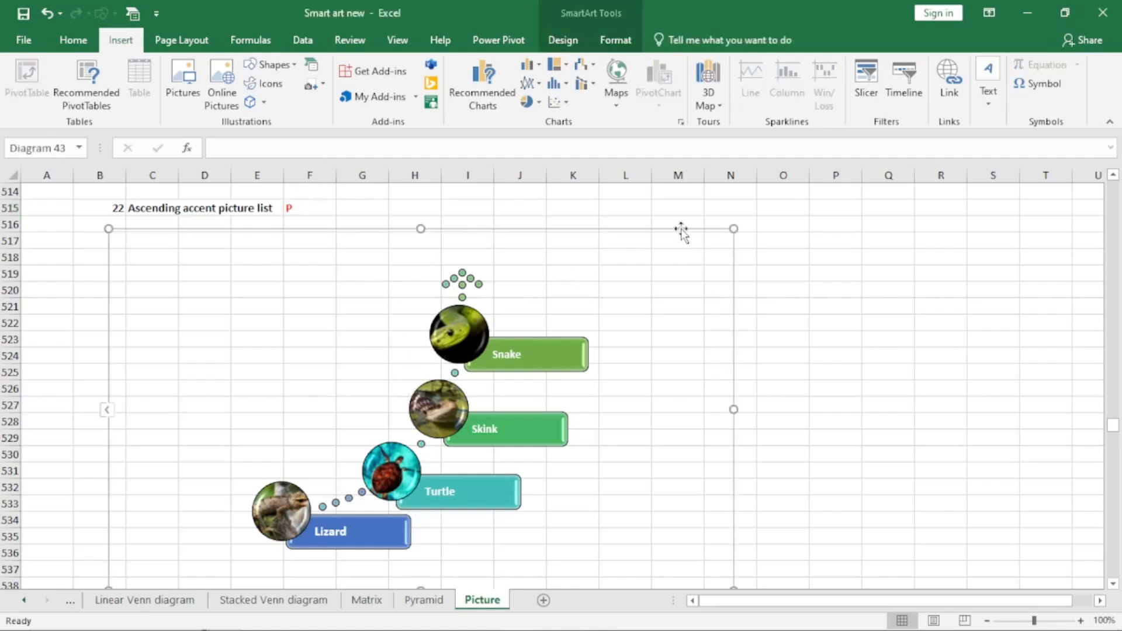
left_click_drag(687, 228, 792, 222)
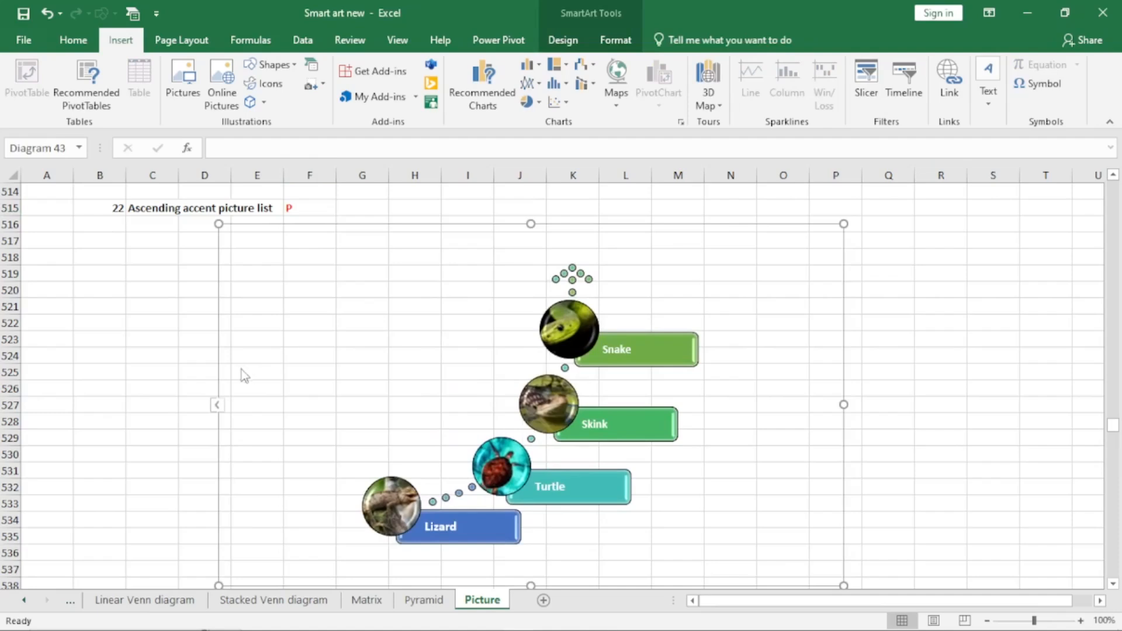
left_click(217, 406)
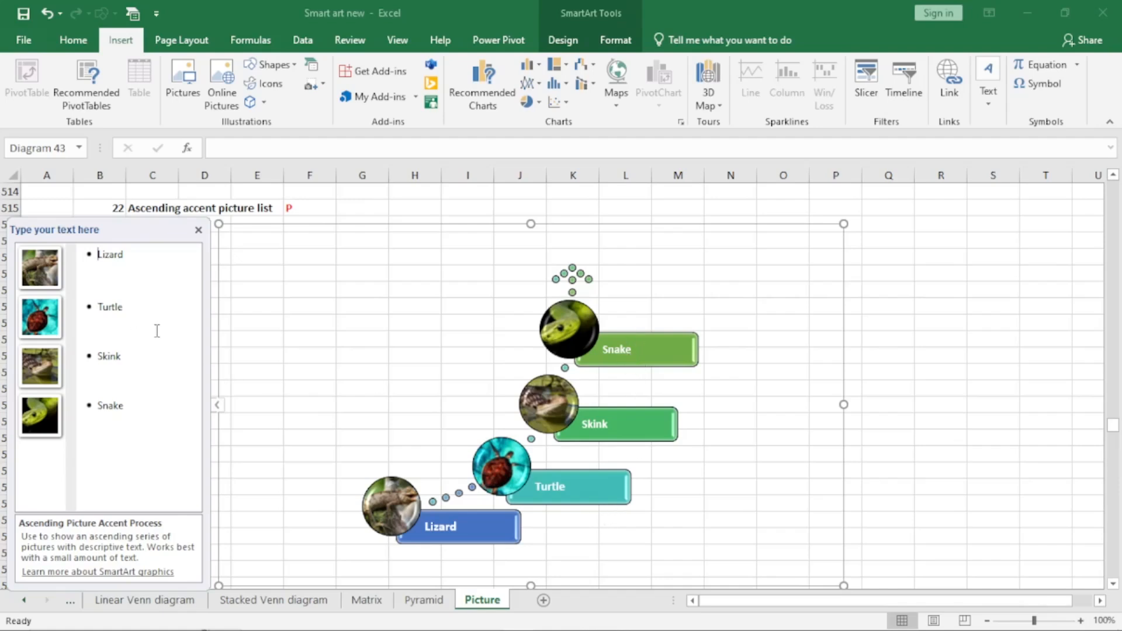
Add a fifth entry after Snake with the "Sna" picture from the "Pics used for smartart graphic" folder, captioned "judsouoisduoisduiou".
left_click(158, 401)
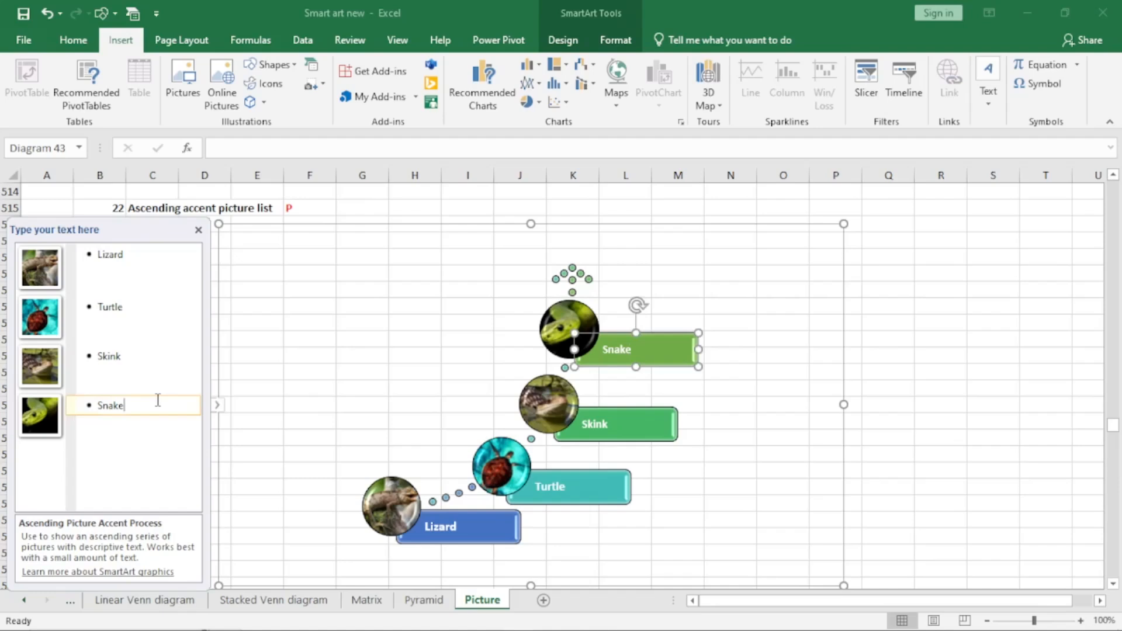
key("Return")
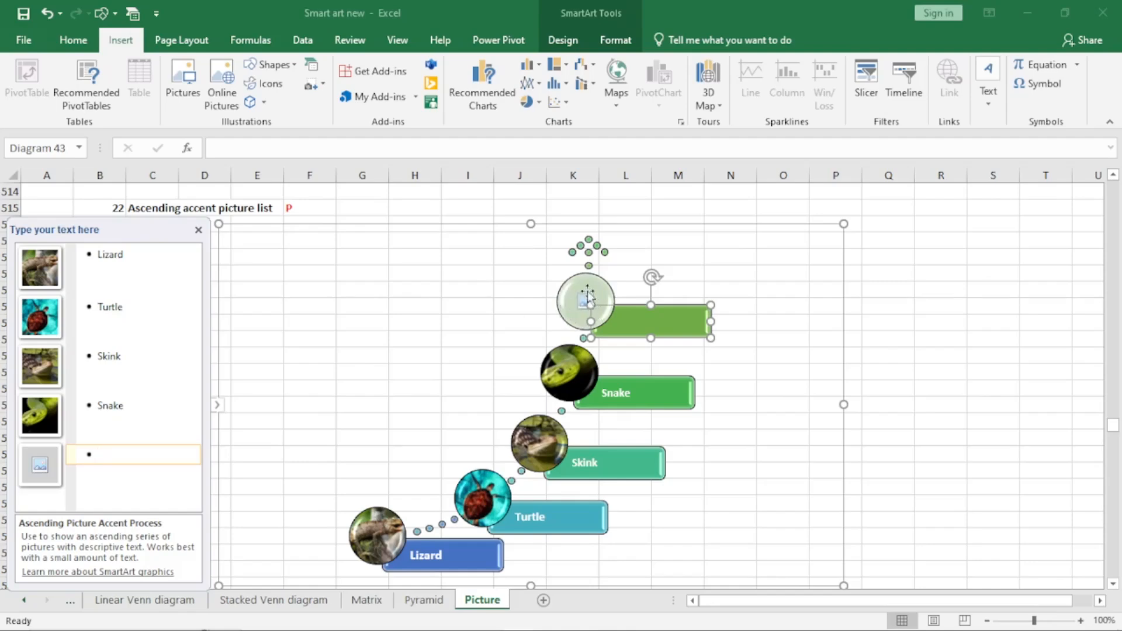
left_click(41, 468)
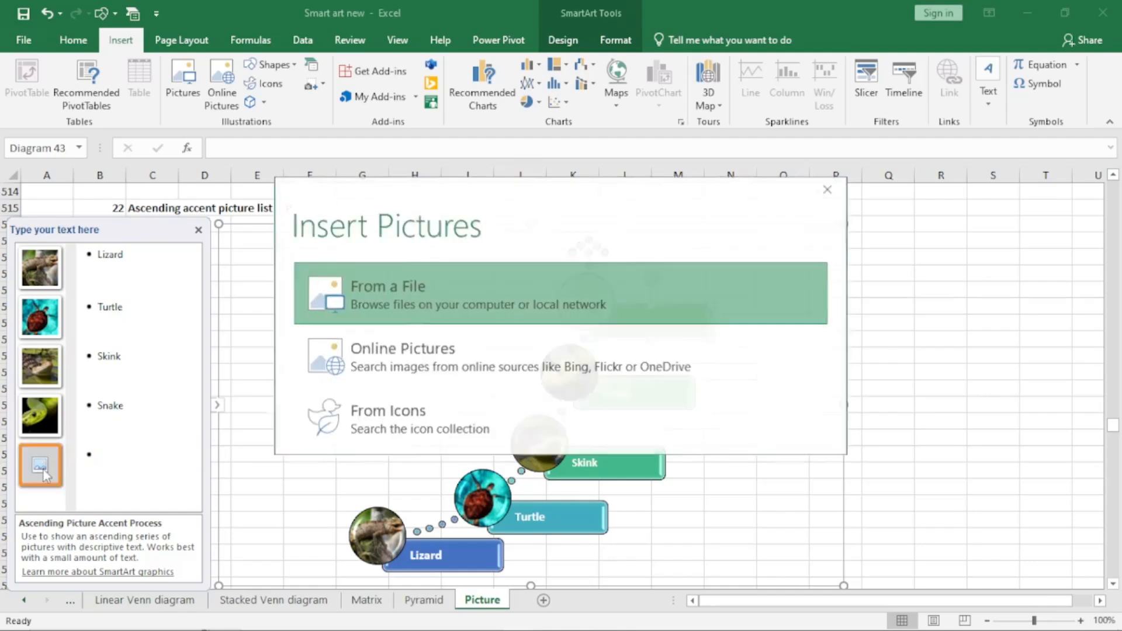
left_click(390, 301)
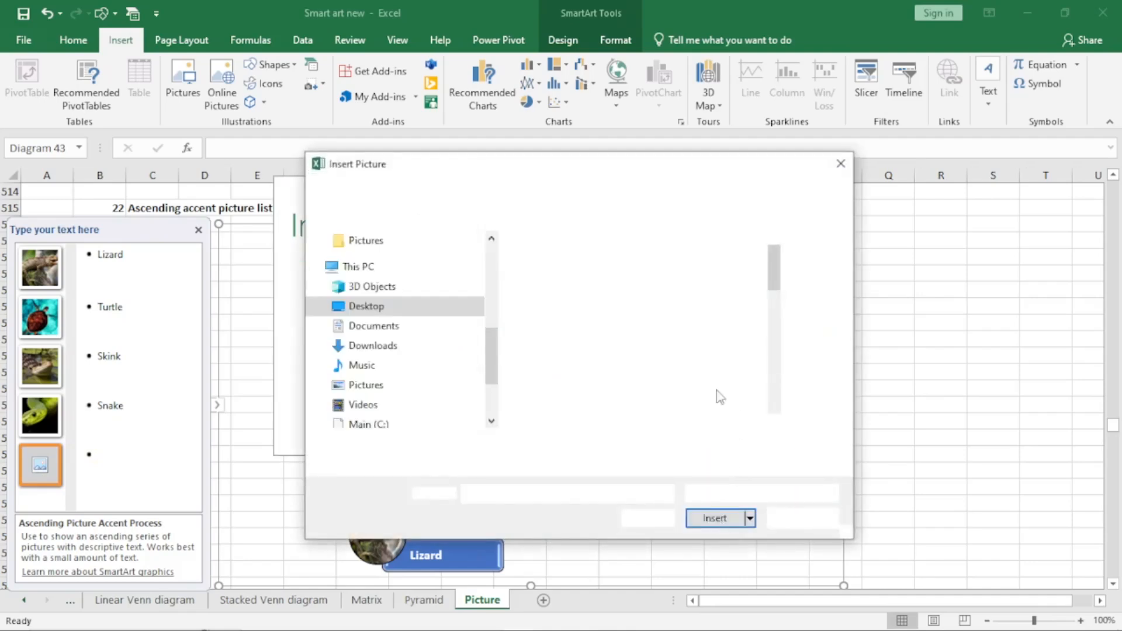
double_click(654, 271)
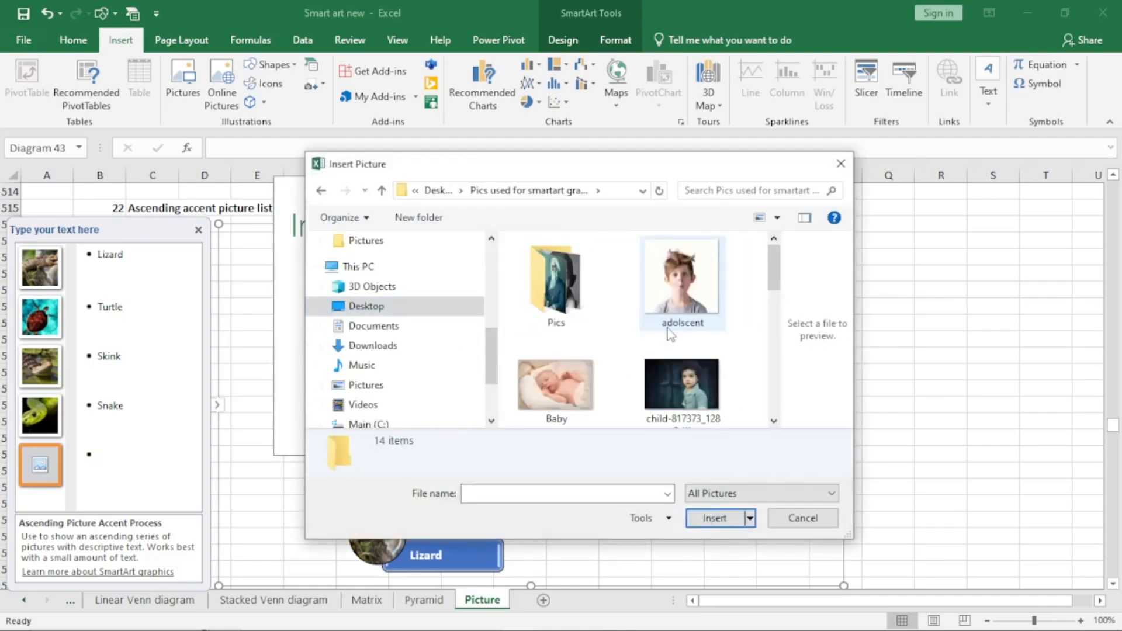
scroll(671, 338, "down", 2)
scroll(671, 338, "down", 5)
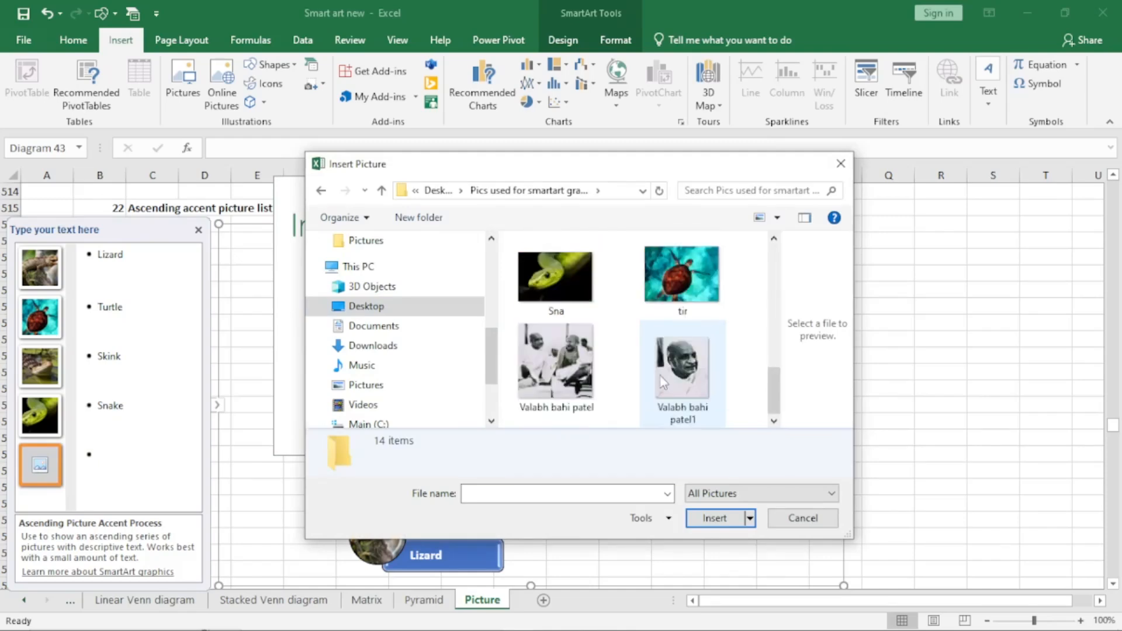
left_click(569, 295)
left_click(727, 518)
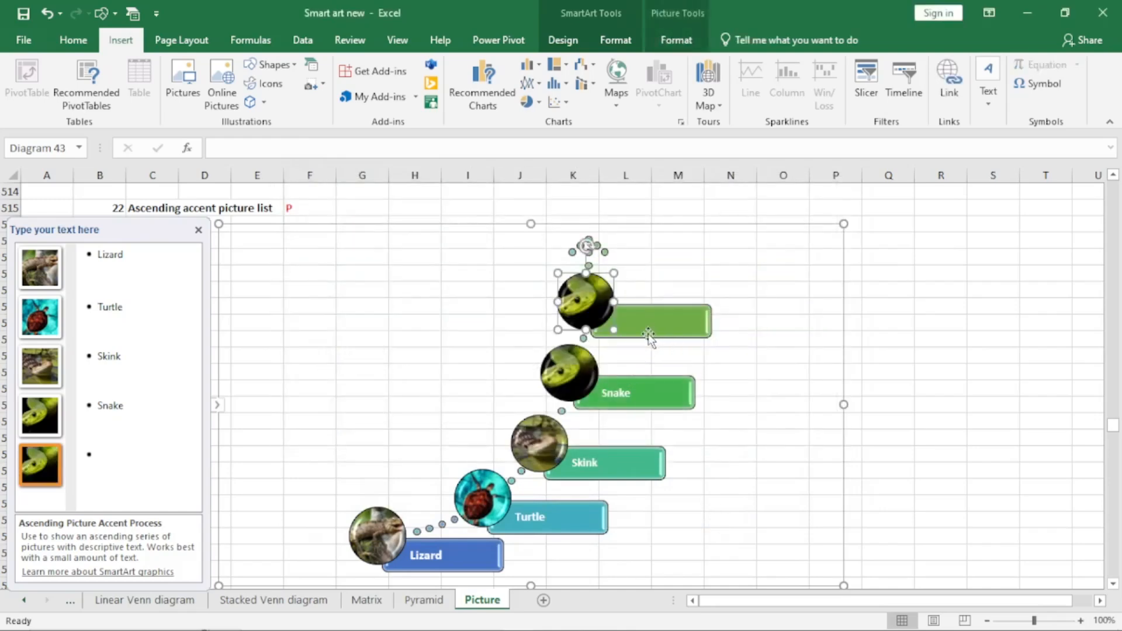
left_click(124, 462)
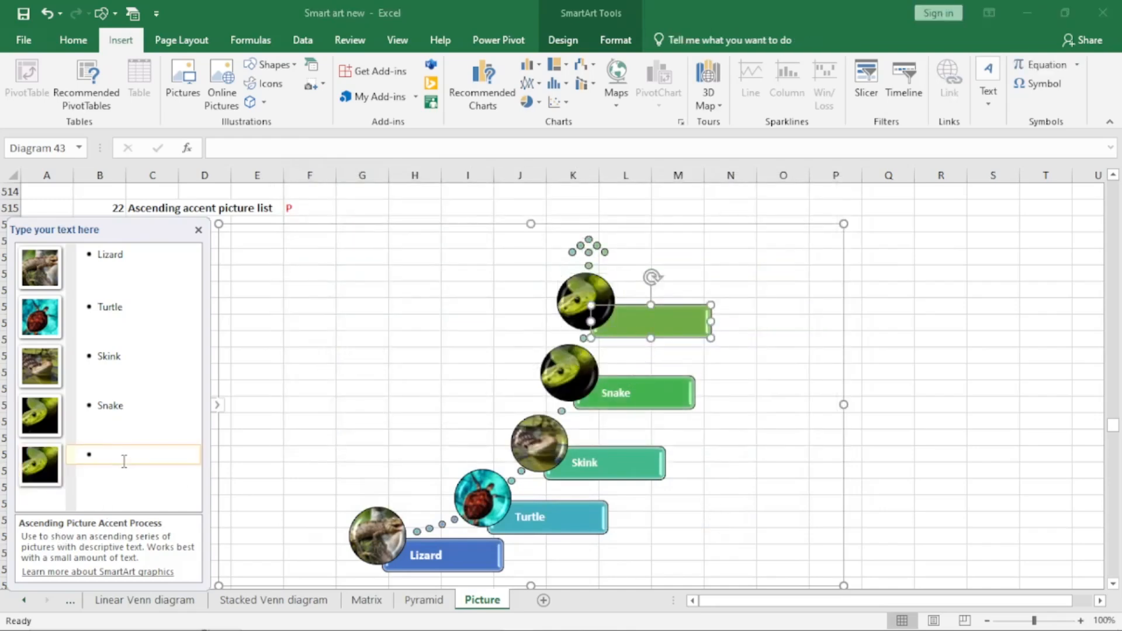
type("judsouoisduoisduiou")
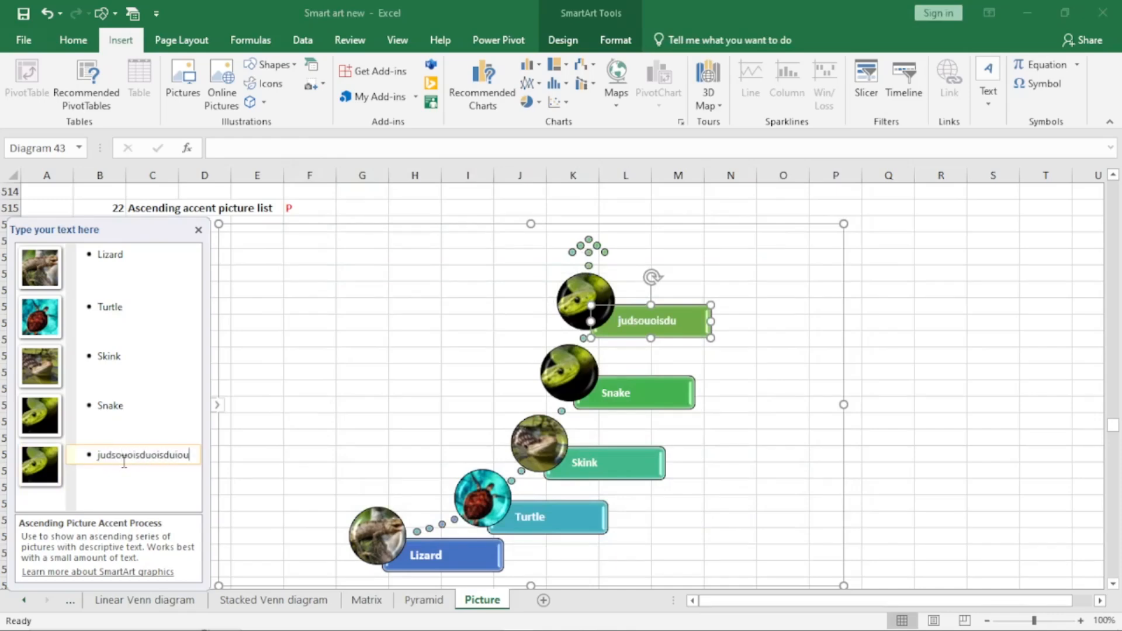
key("Return")
type("ousudusus")
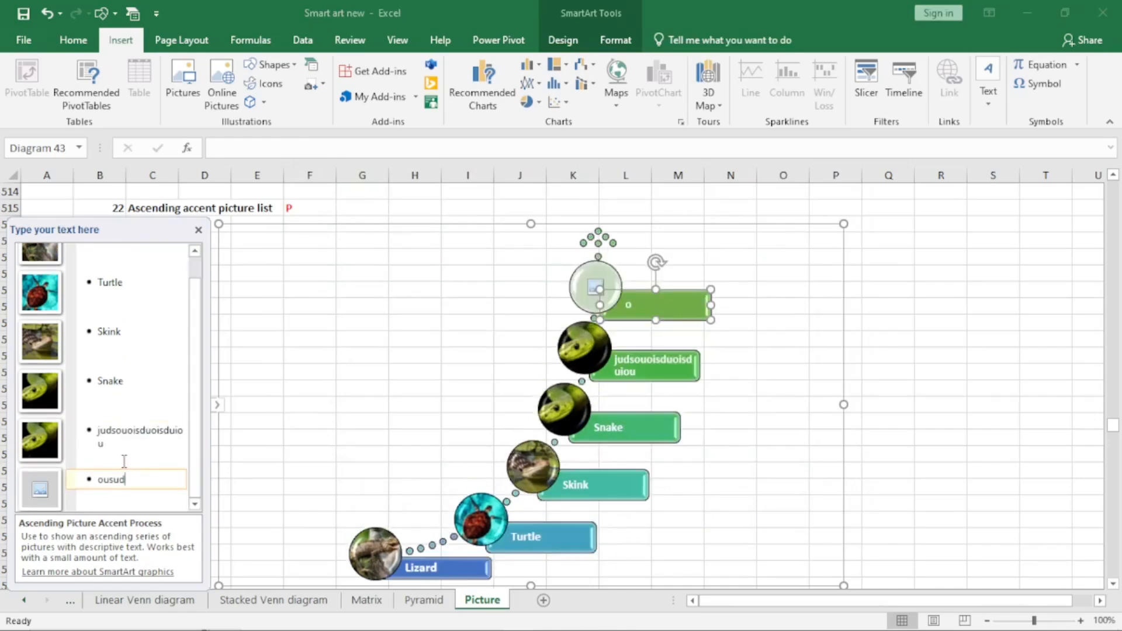
key("BackSpace")
key("BackSpace")
key("BackSpace")
key("BackSpace")
key("BackSpace")
key("BackSpace")
key("BackSpace")
key("BackSpace")
key("BackSpace")
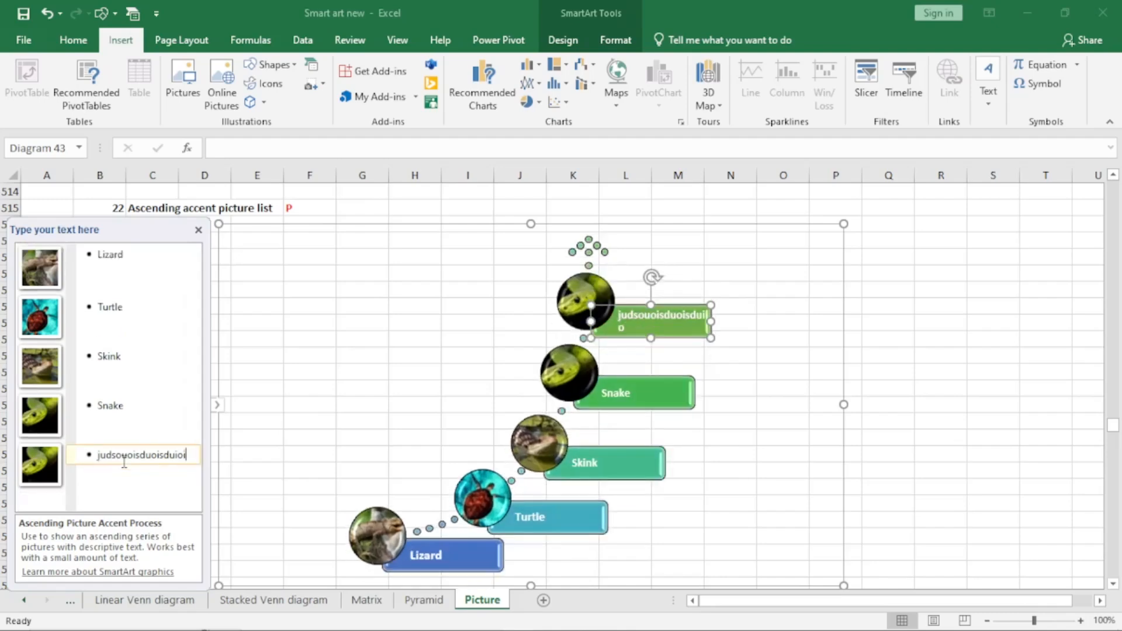
Complete the fifth caption as "judsouoisduoisduioiipd" and add the sub-bullet "jjfdfjglfdgjfdglkfgkjjkldjjfgjdfld" beneath it.
type("pd")
key("Return")
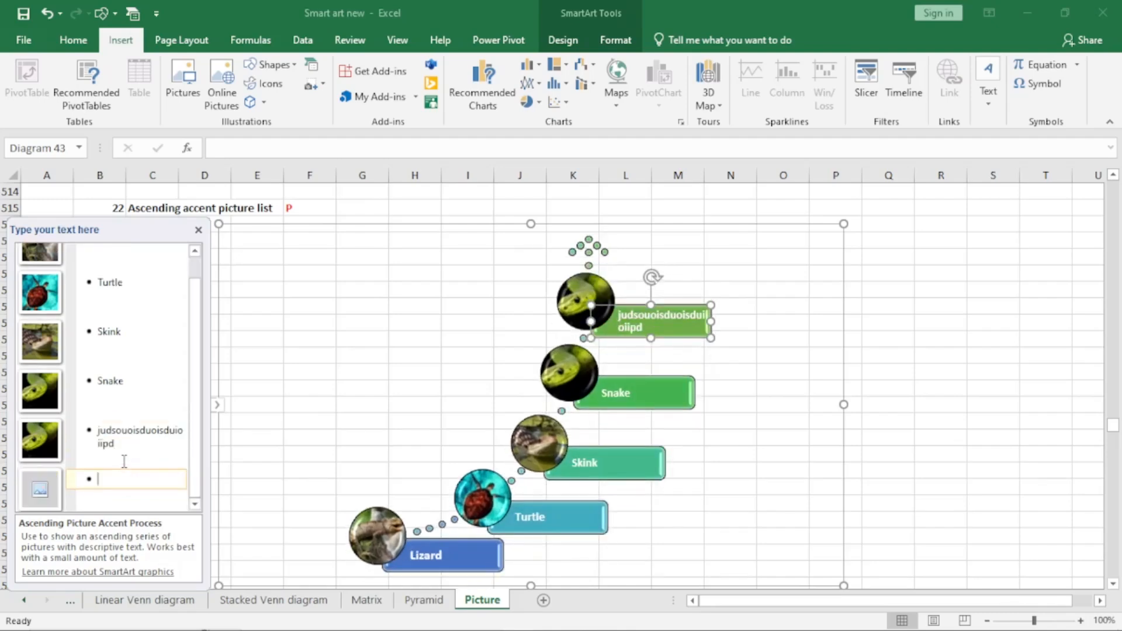
key("Tab")
type("jjfdfjglfdgjfdglkfgkjjkldjjf")
type("gjdfld")
Add the sub-bullet "hghdghdkfhdfhdhgdhkfdghkd" under Lizard and close the text pane.
left_click(151, 268)
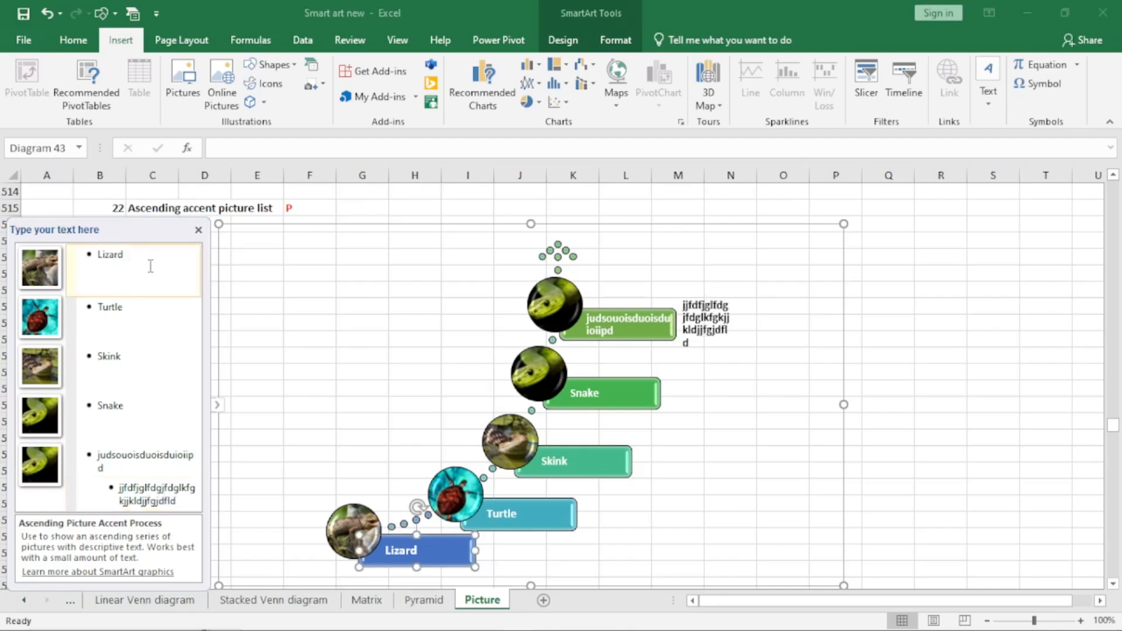
key("Return")
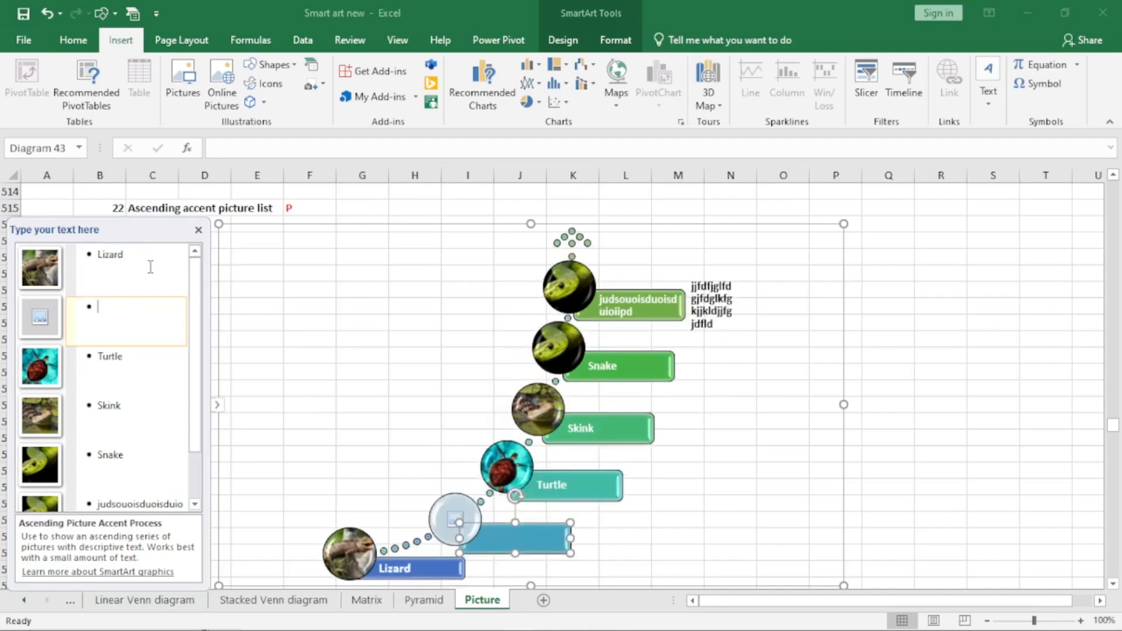
key("Tab")
type("hghdghdkfhdfhdhgd")
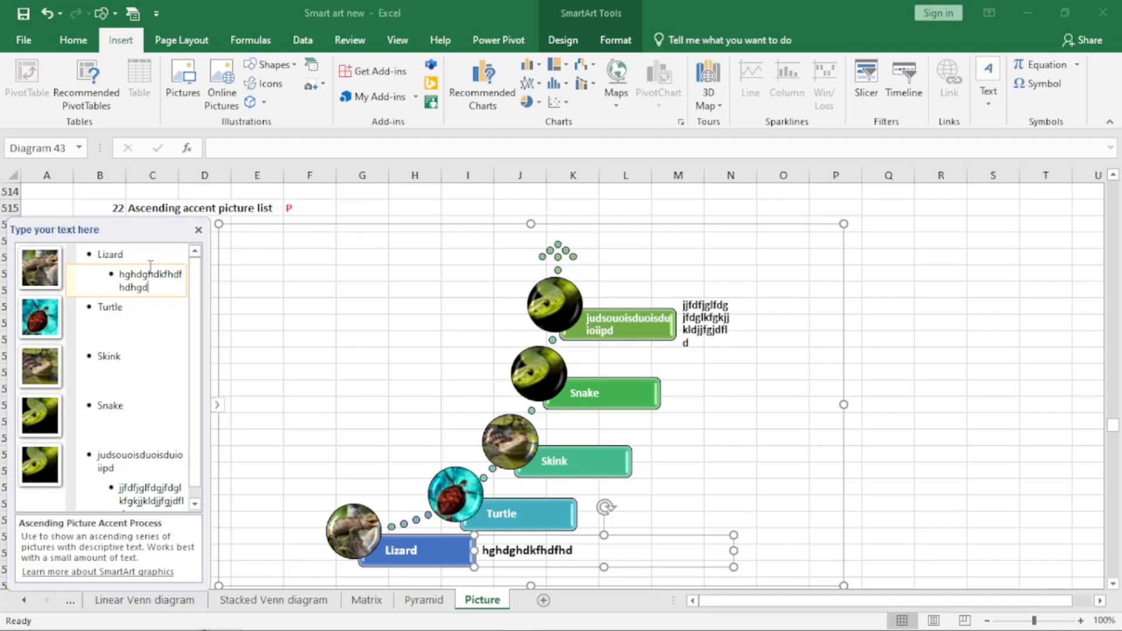
type("hkfdghkd")
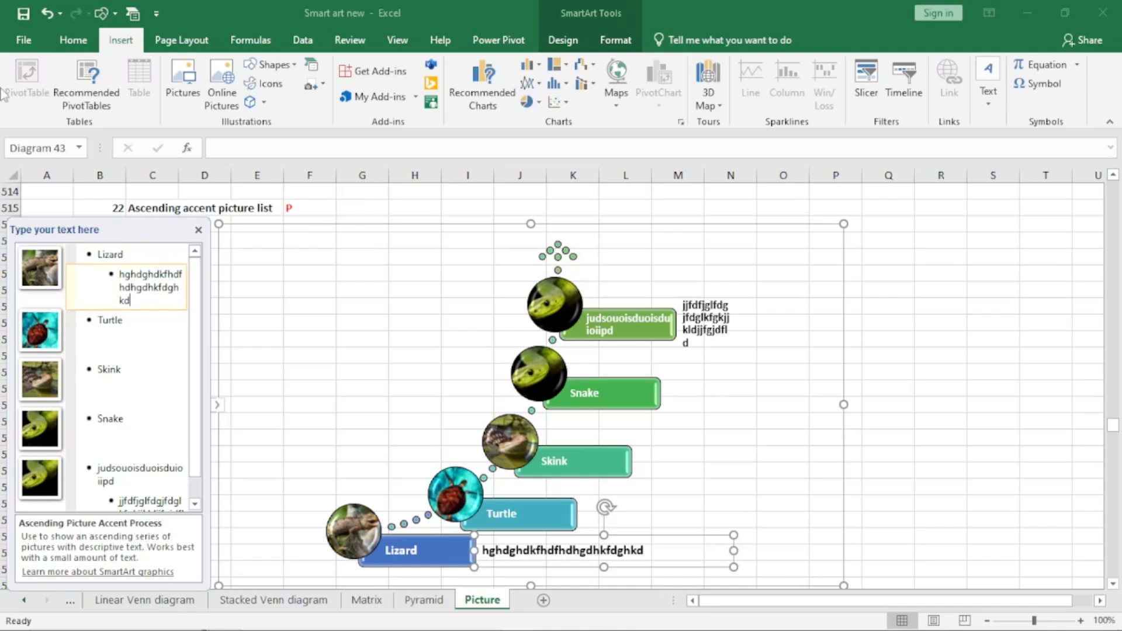
left_click(198, 231)
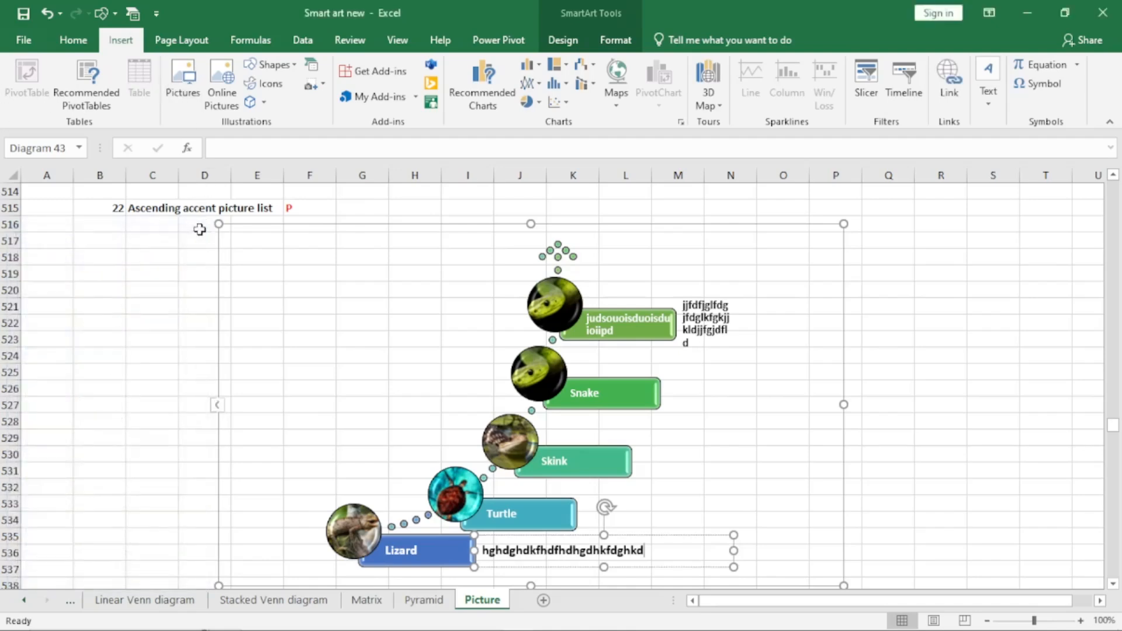
Move the whole Alternating Picture Circles graphic about three and a half columns toward column Q and show its text pane.
scroll(1042, 384, "down", 9)
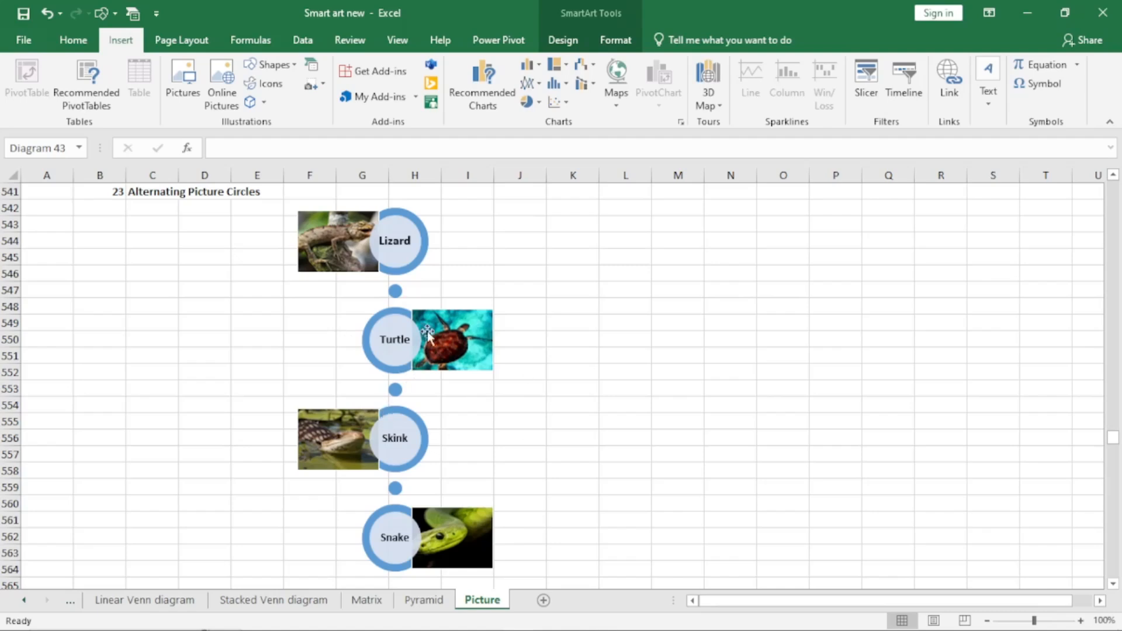
left_click(458, 302)
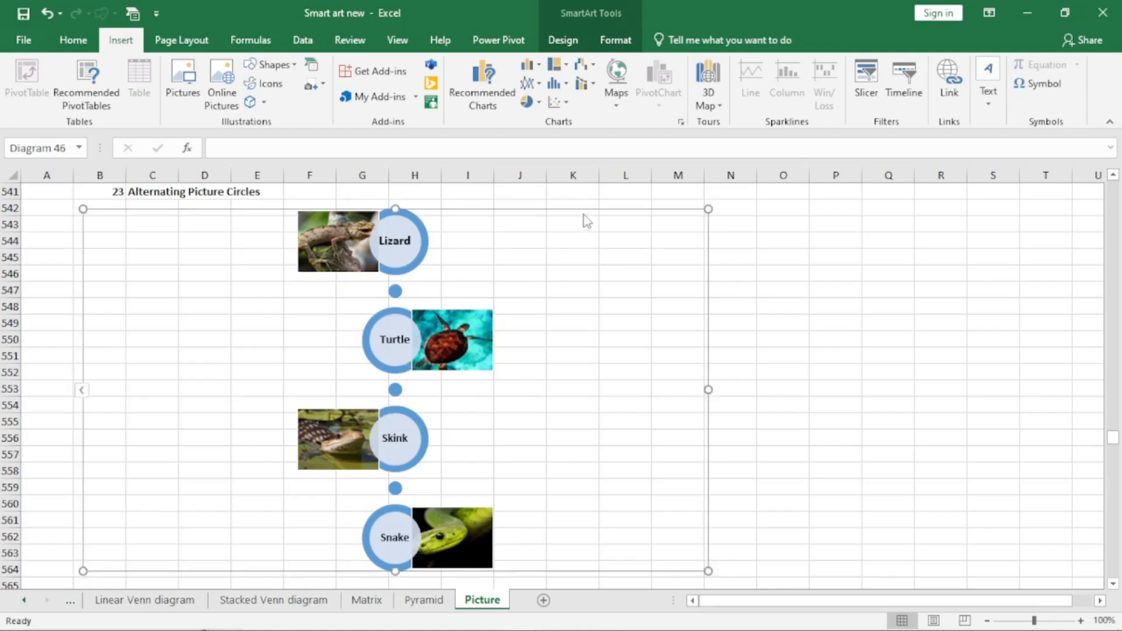
left_click_drag(583, 211, 764, 218)
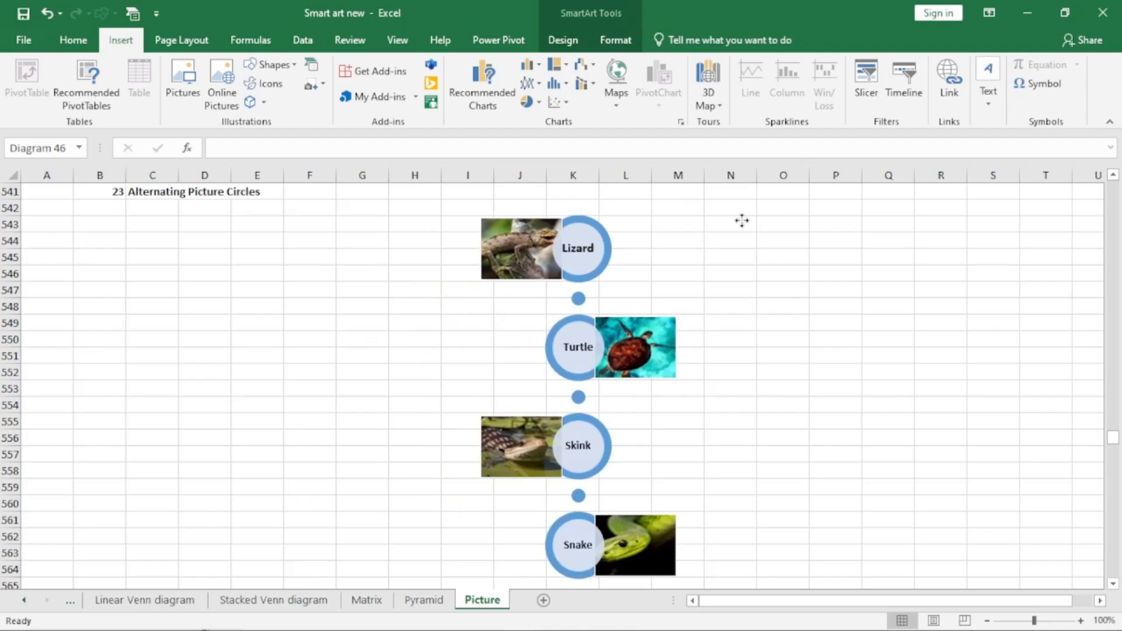
left_click(264, 400)
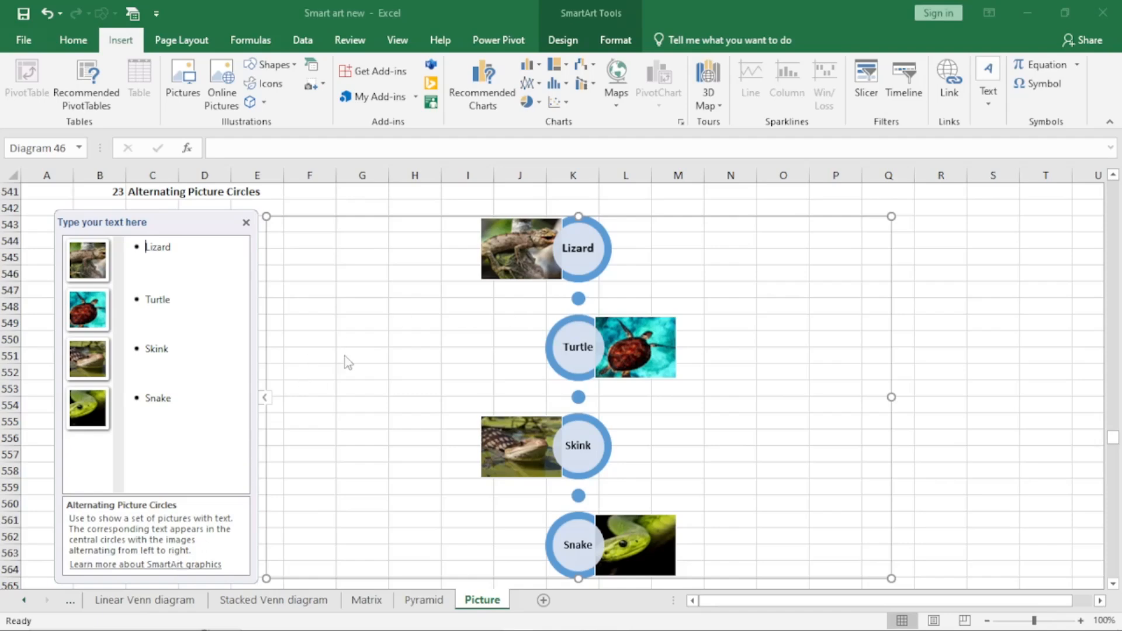
Add the sub-bullet "sfduosdufsos" beneath Lizard in the Alternating Picture Circles graphic.
left_click(184, 252)
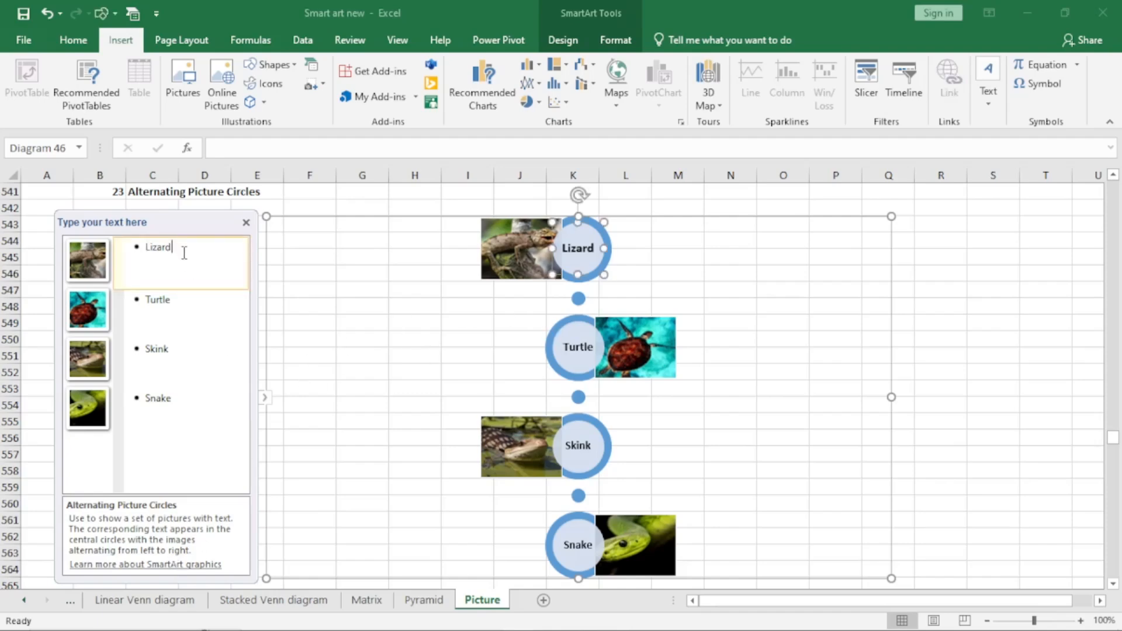
key("Return")
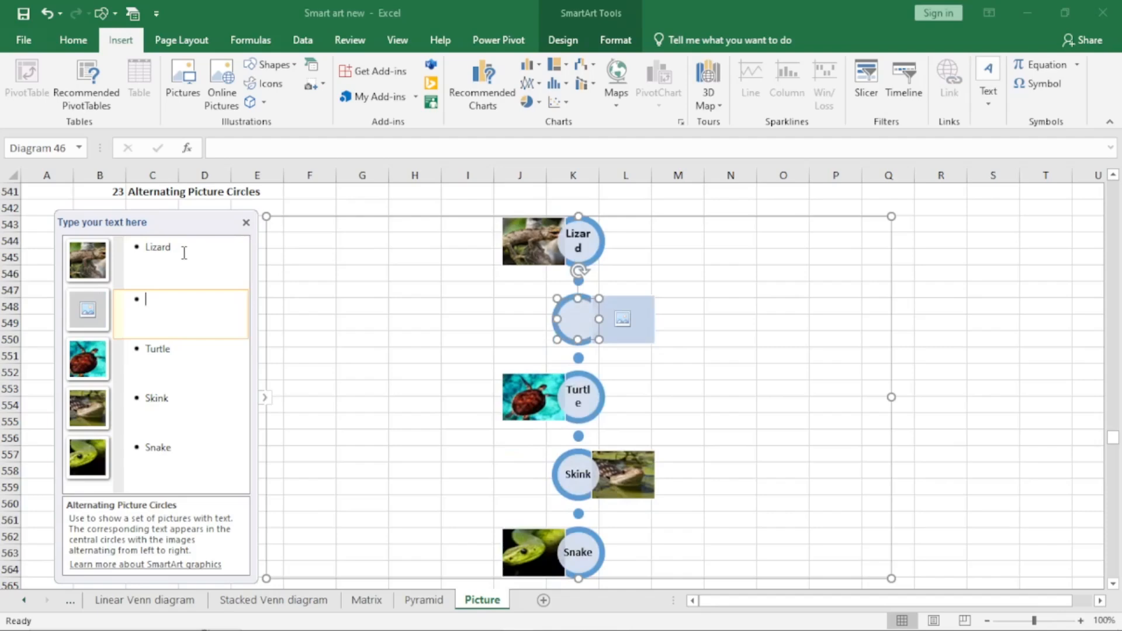
key("Tab")
type("sfduosdufso")
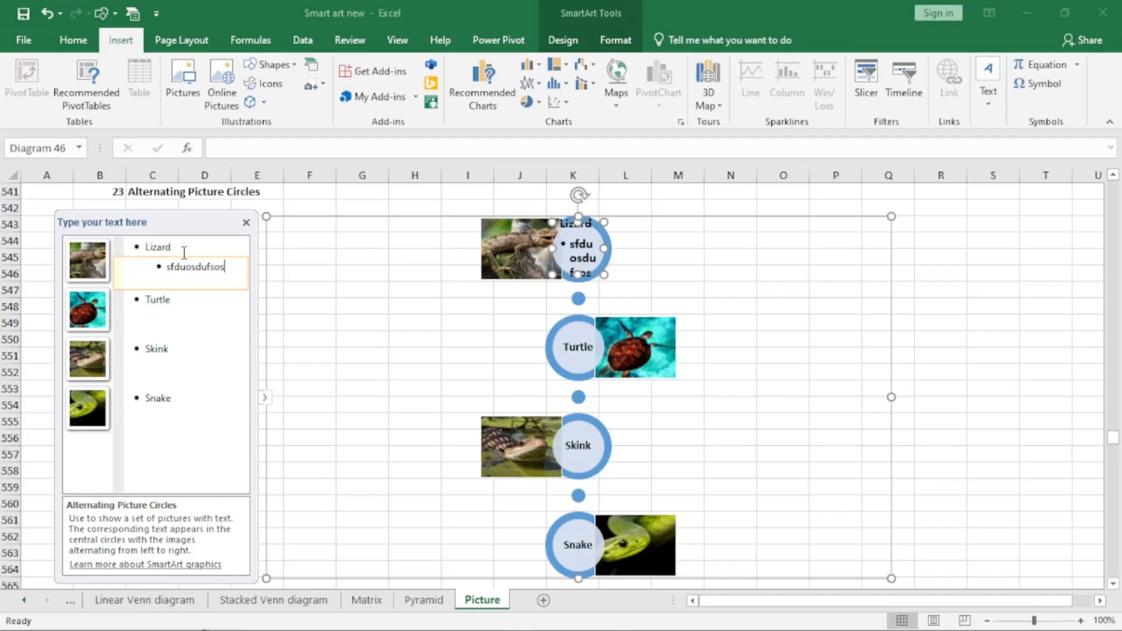
Add a fifth entry after Snake with the "child-817373_1280 (1)" picture from the "Pics used for smartart graphic" folder, captioned "kljjkldjdf".
left_click(188, 401)
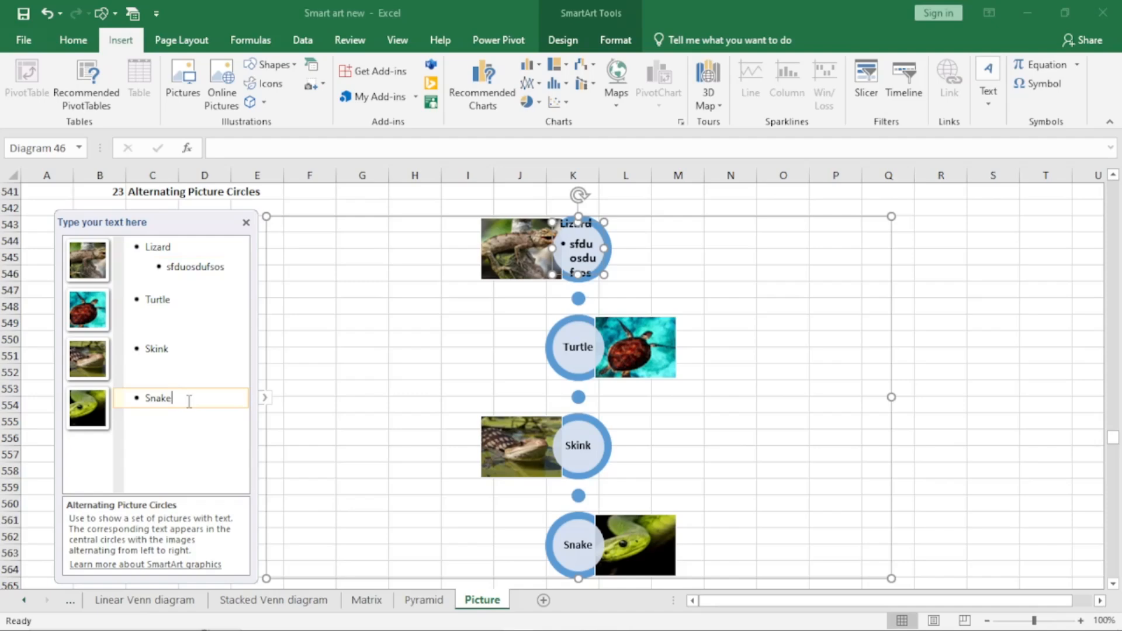
key("Return")
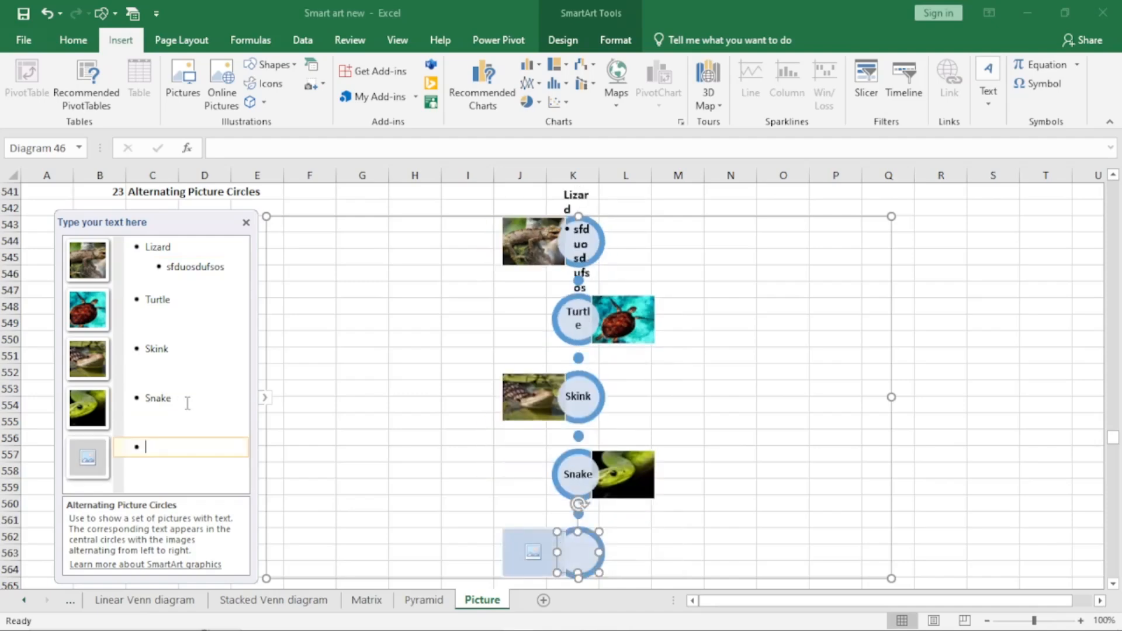
left_click(534, 555)
left_click(404, 300)
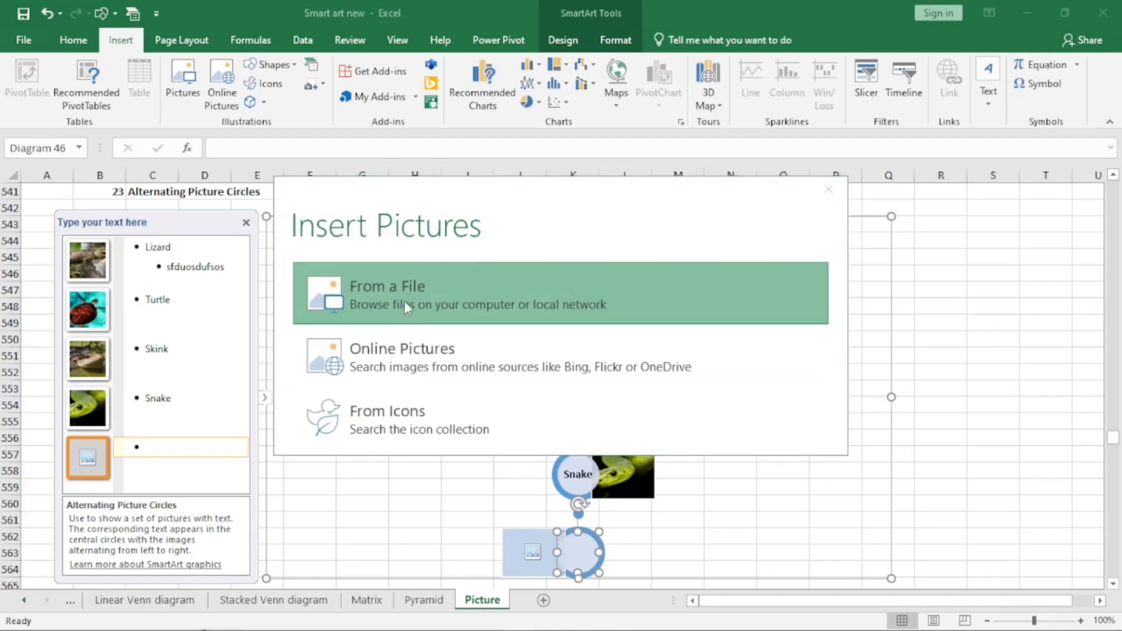
double_click(664, 332)
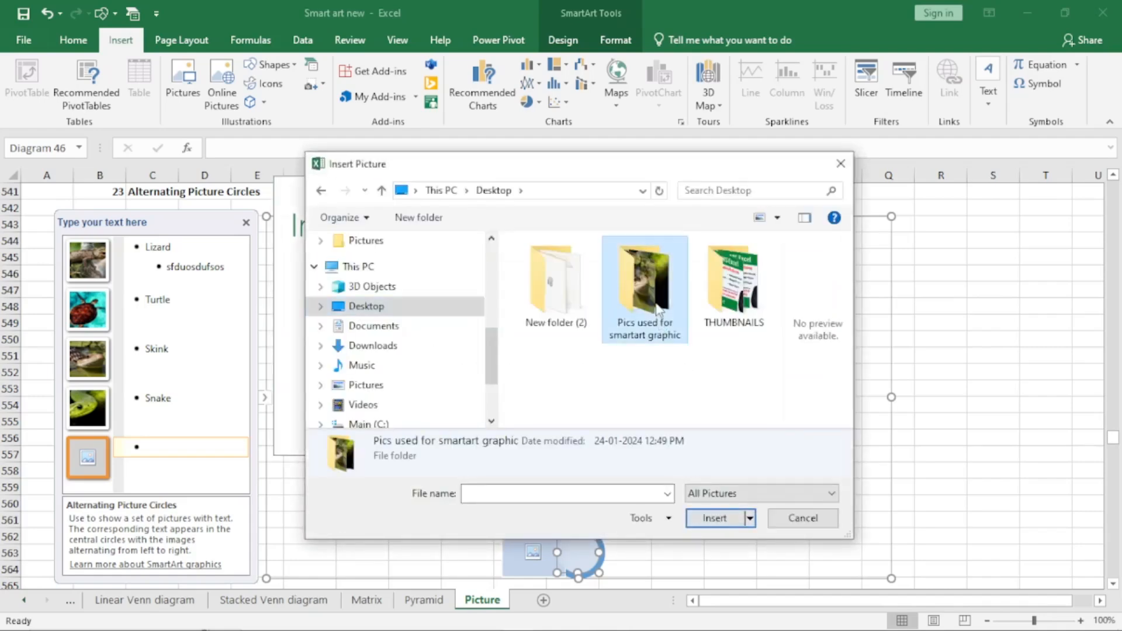
left_click(718, 411)
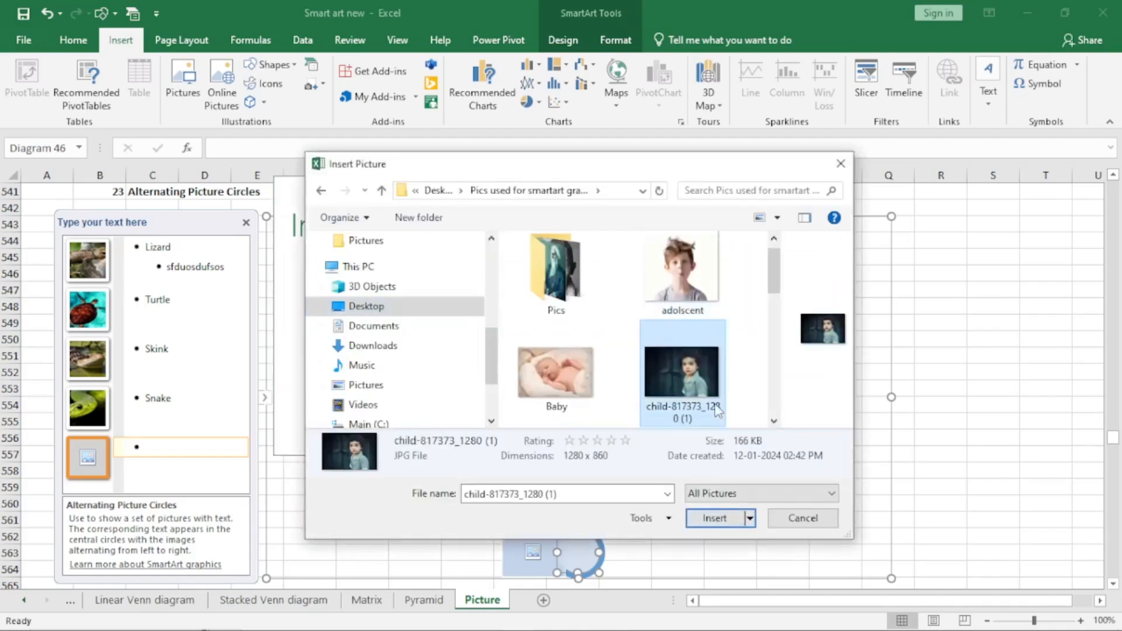
left_click(716, 518)
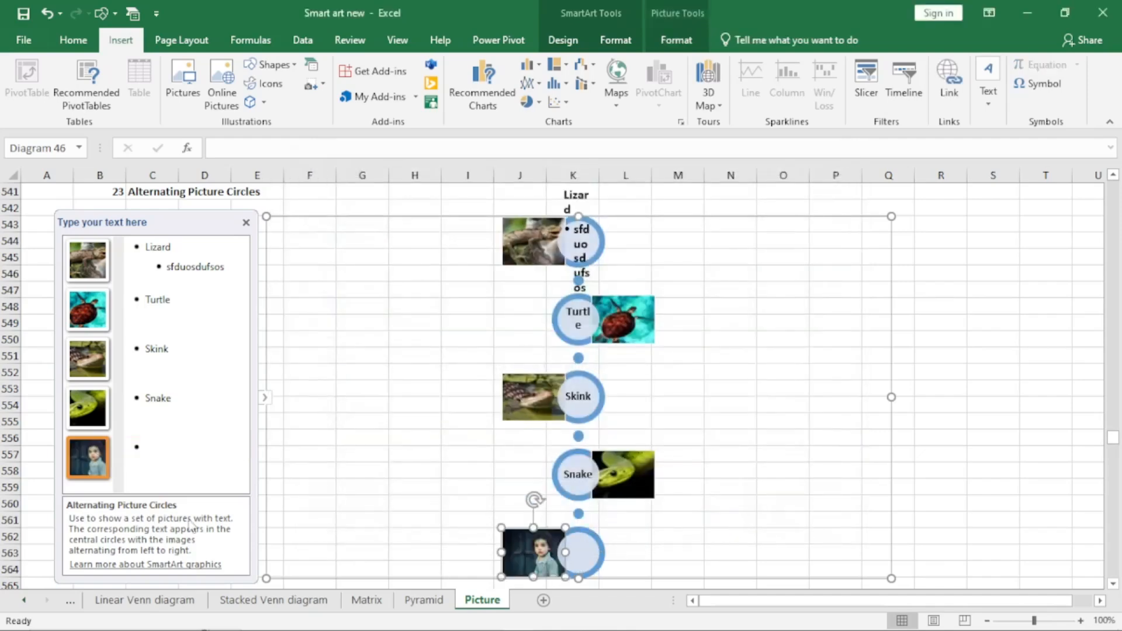
left_click(175, 453)
type("kljjkldjdf")
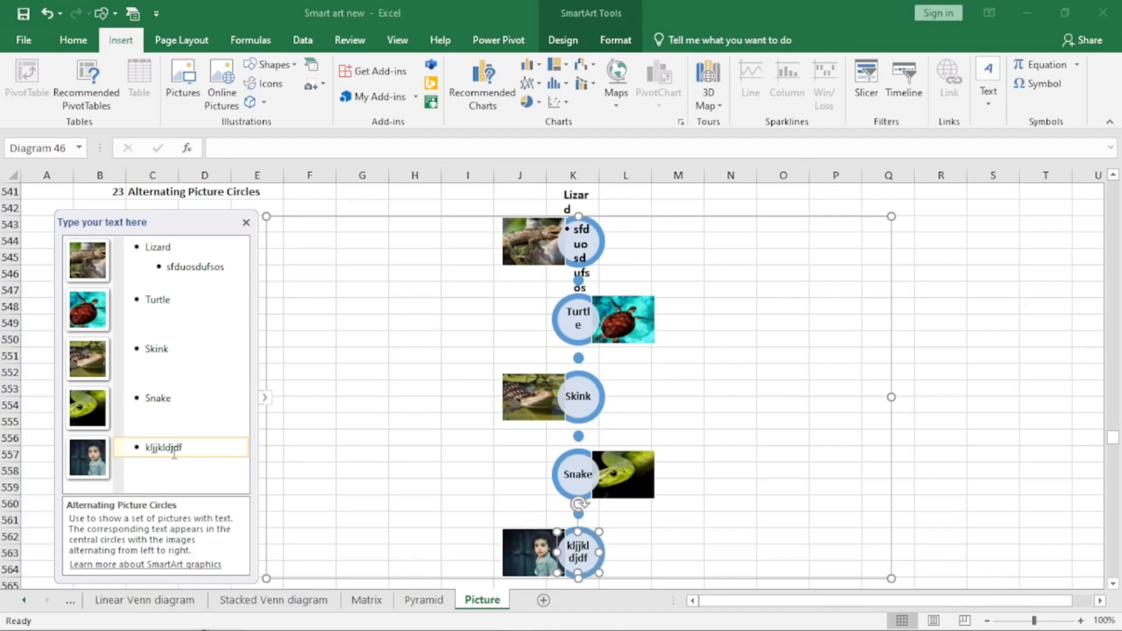
Append thirteen empty picture entries after "kljjkldjdf" and close the text pane.
key("Return")
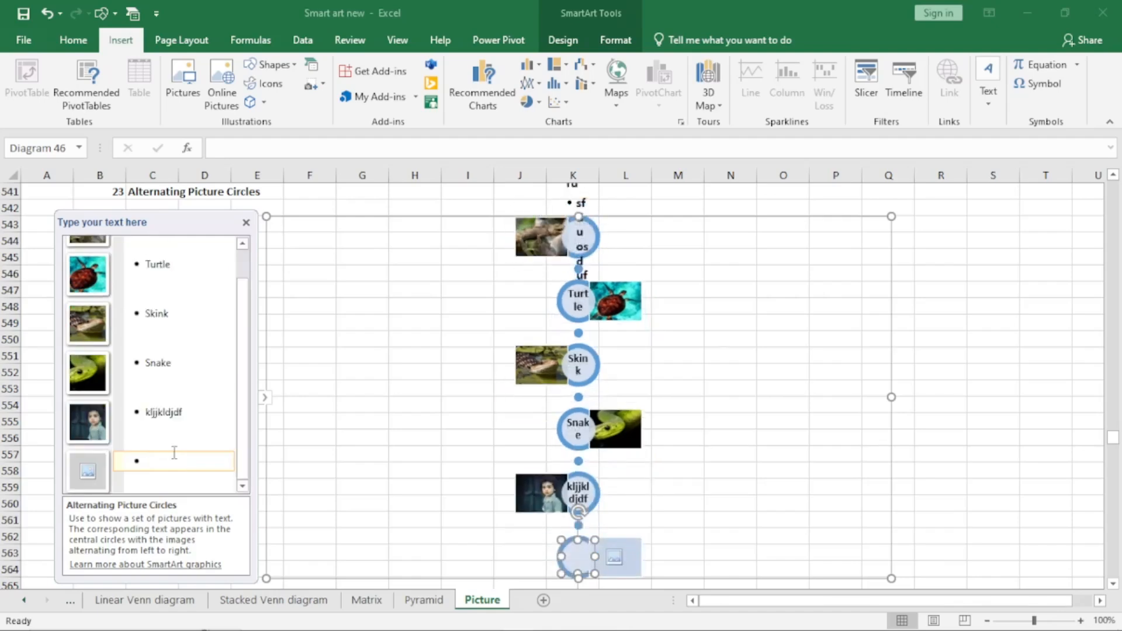
key("Return")
key("Return")
key("Return")
key("Return")
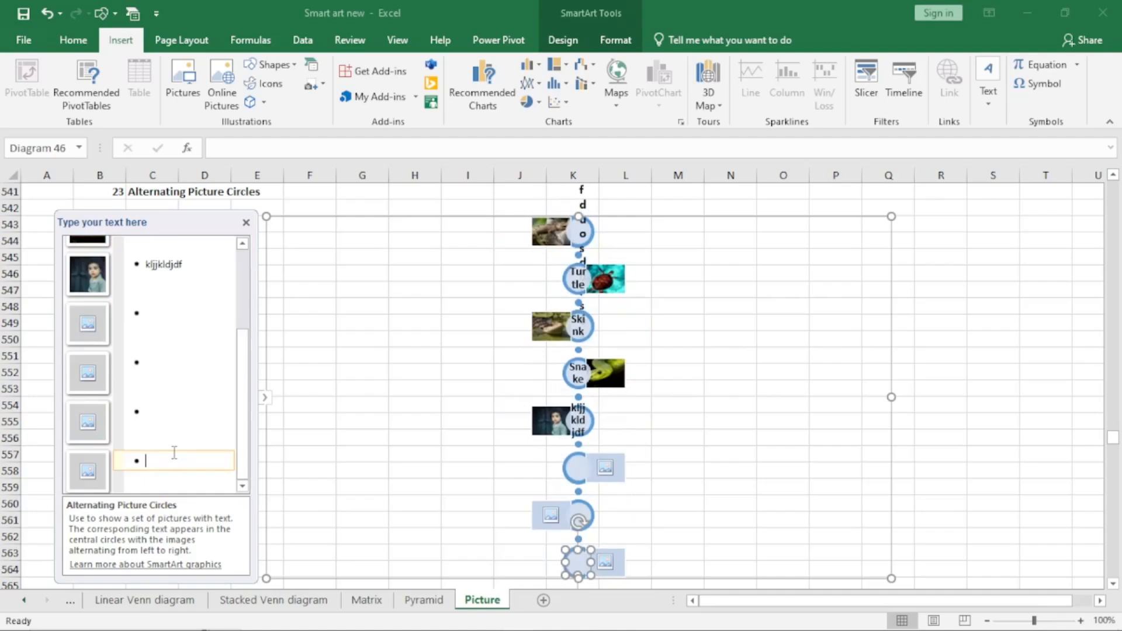
key("Return")
key("Return")
key("Return")
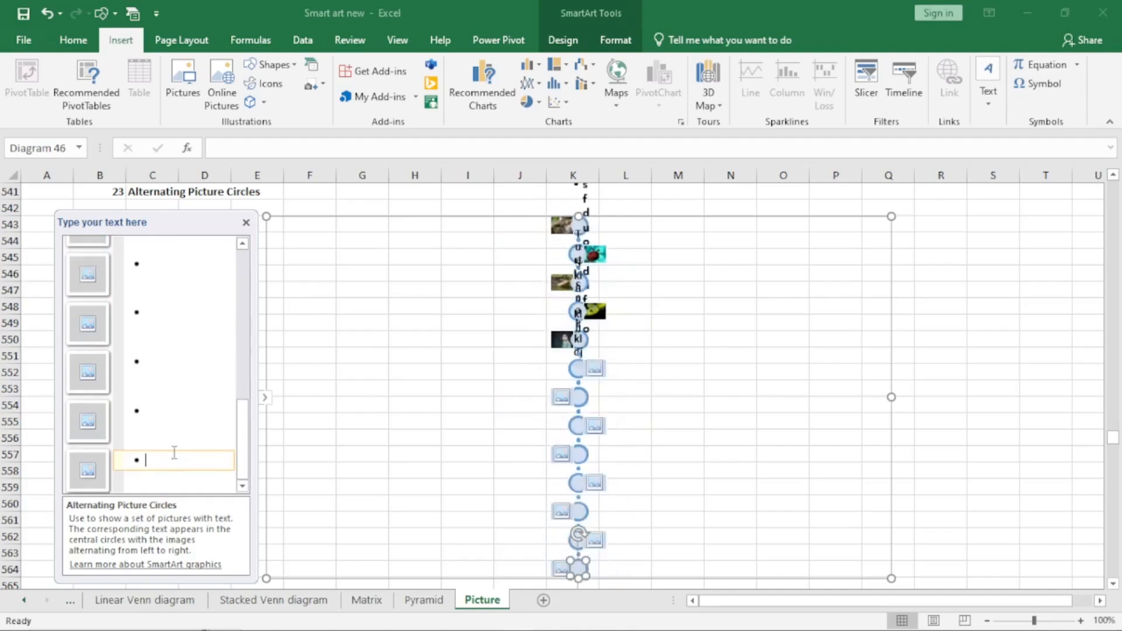
key("Return")
key("Return")
key("Return")
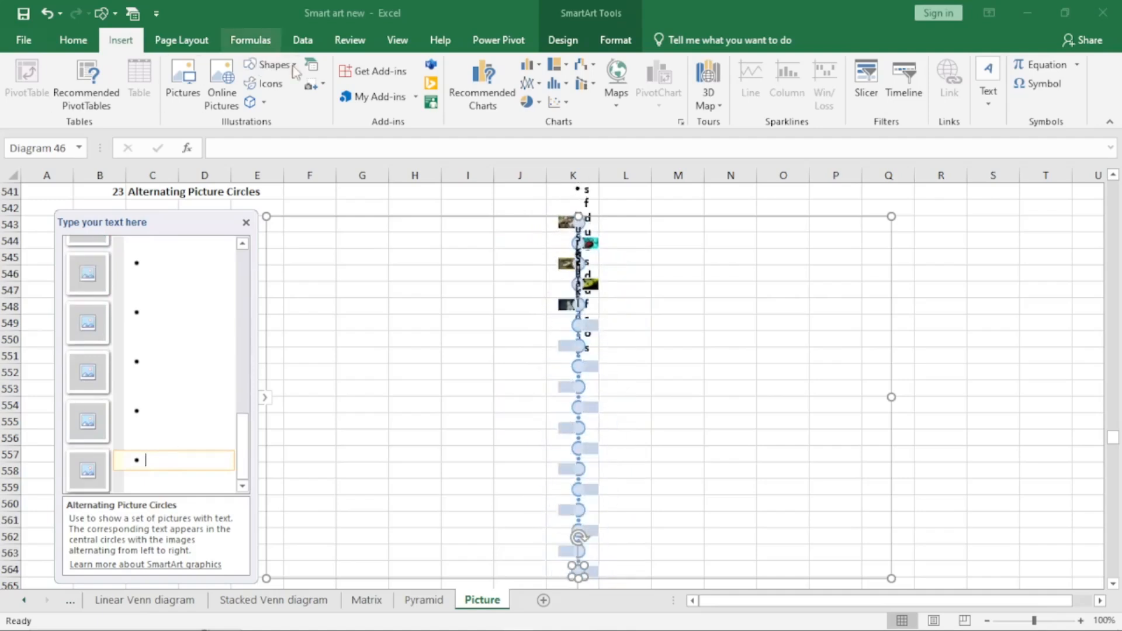
left_click(246, 223)
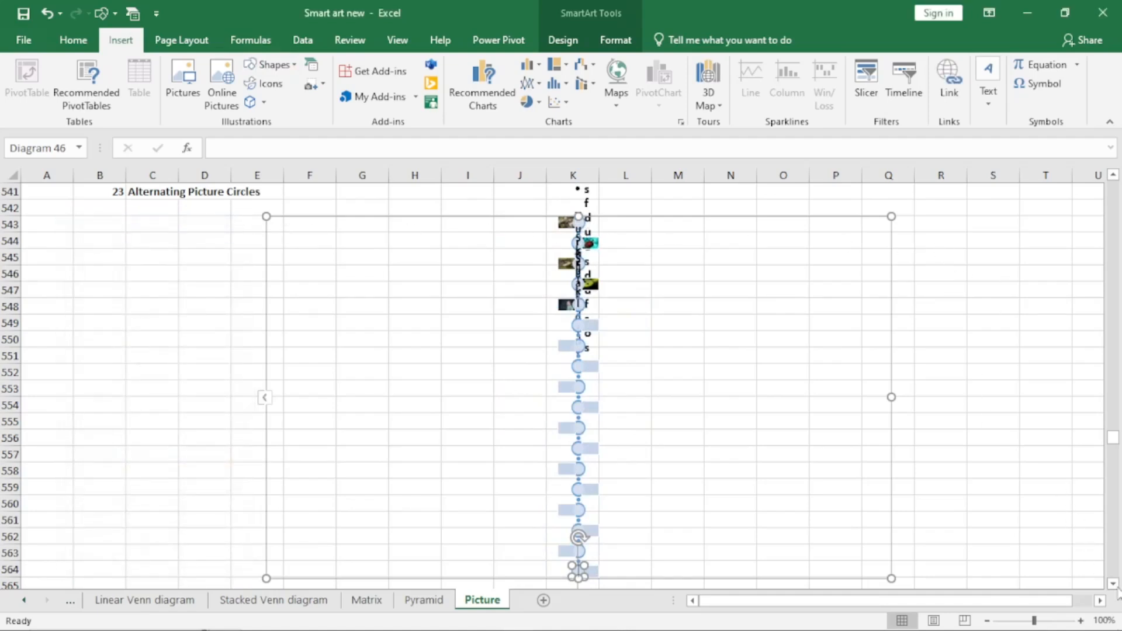
Select the Lizard picture in the Title Picture Lineup graphic and show the graphic's text pane.
scroll(1118, 591, "down", 6)
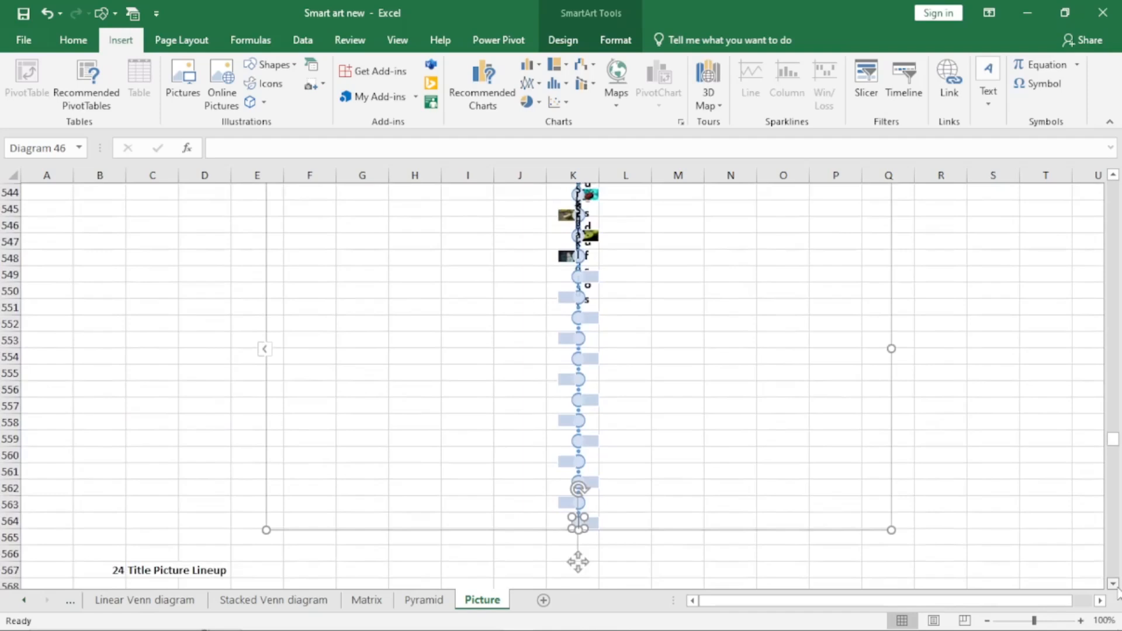
scroll(1117, 592, "down", 6)
left_click(1087, 306)
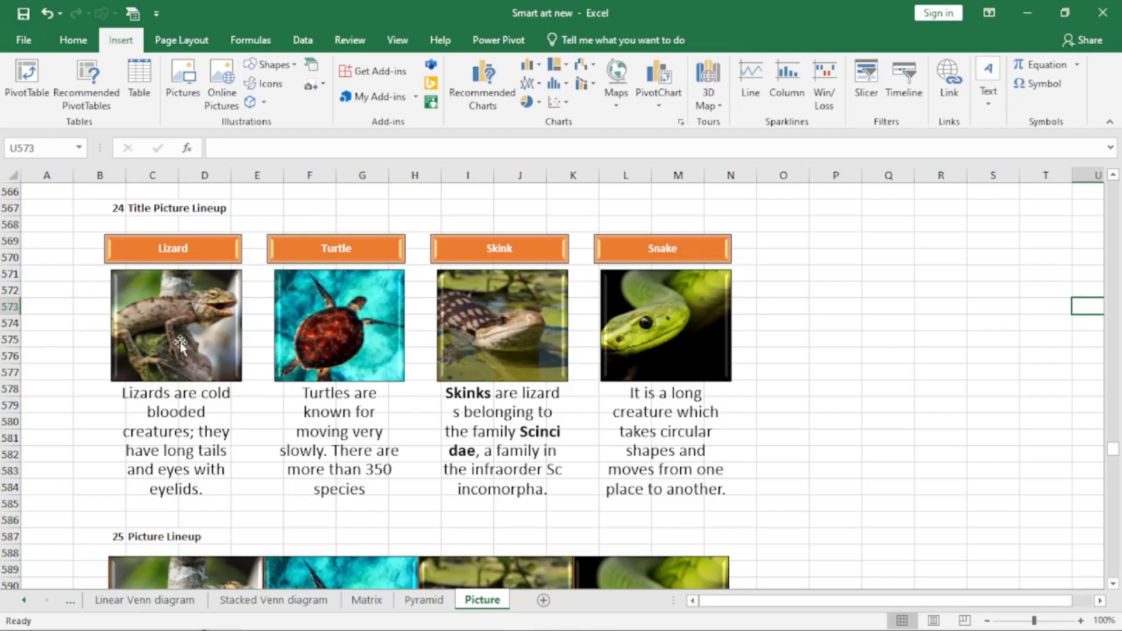
left_click(164, 339)
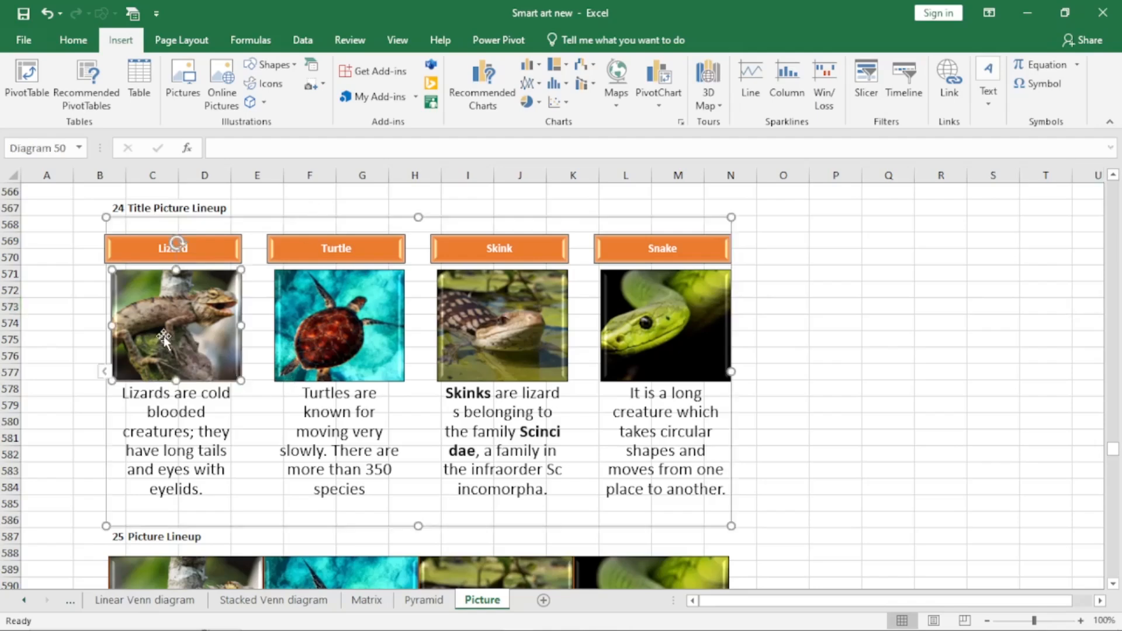
left_click(104, 373)
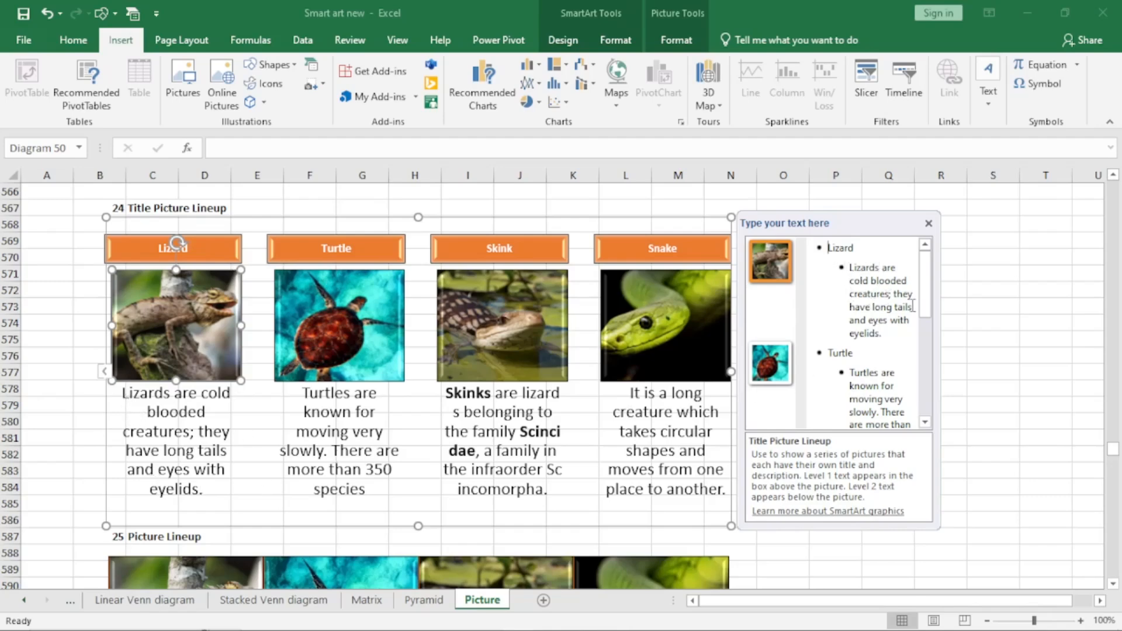
Add an empty sub-bullet after Snake's description in the Title Picture Lineup graphic and close the text pane.
left_click_drag(925, 315, 927, 412)
left_click(910, 419)
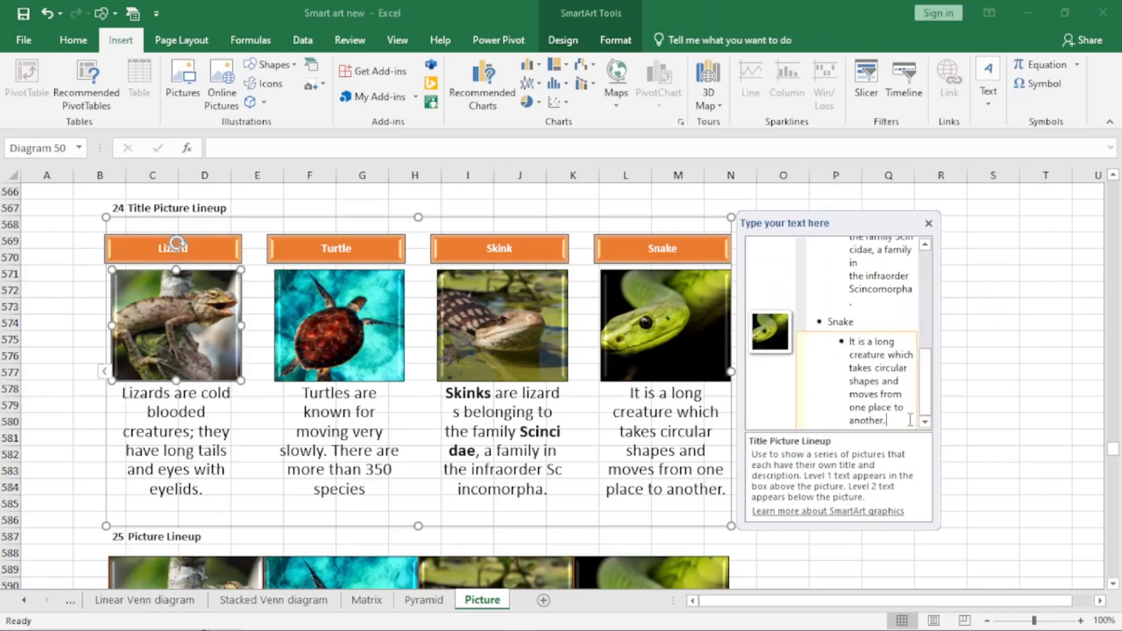
key("Return")
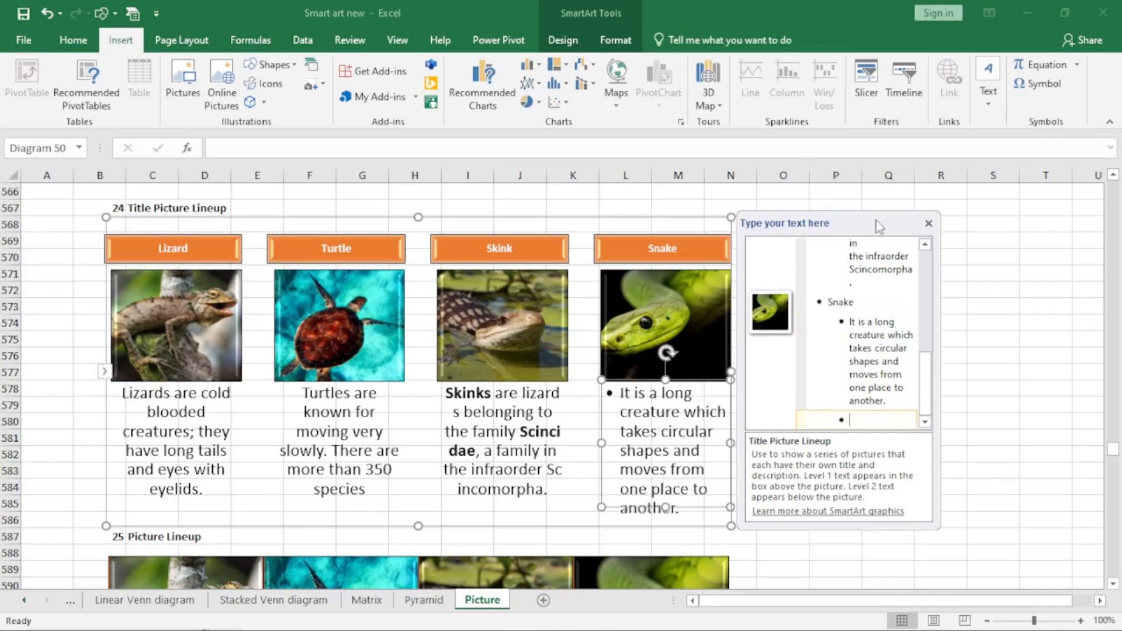
left_click(928, 224)
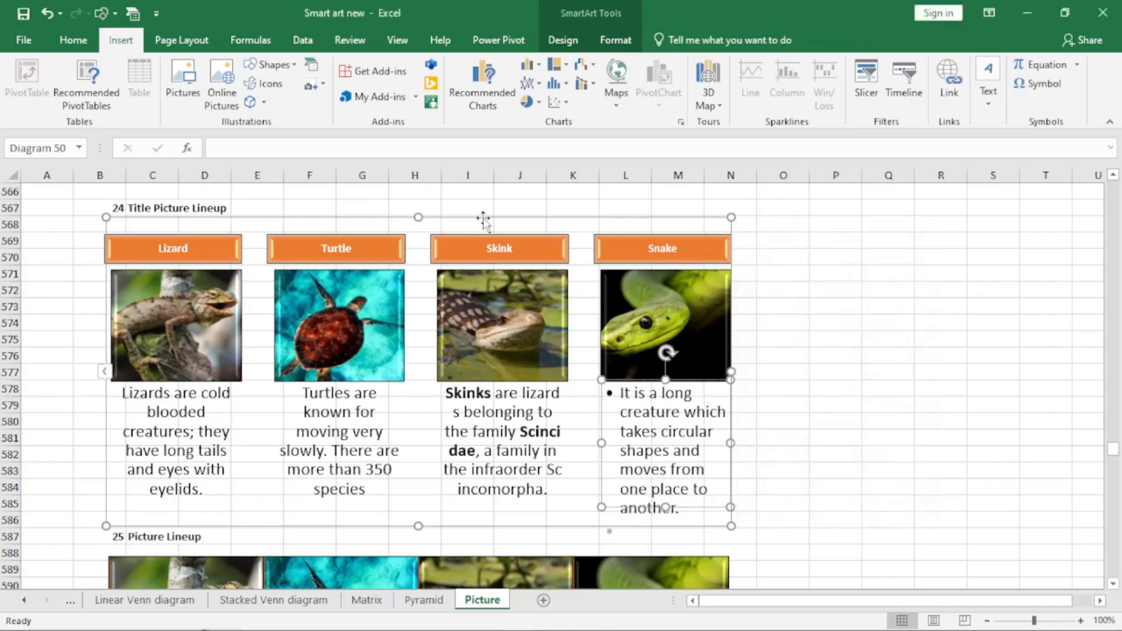
Move the whole Title Picture Lineup graphic nearly three columns toward column Q and show its text pane again.
left_click_drag(517, 216, 626, 218)
left_click(436, 274)
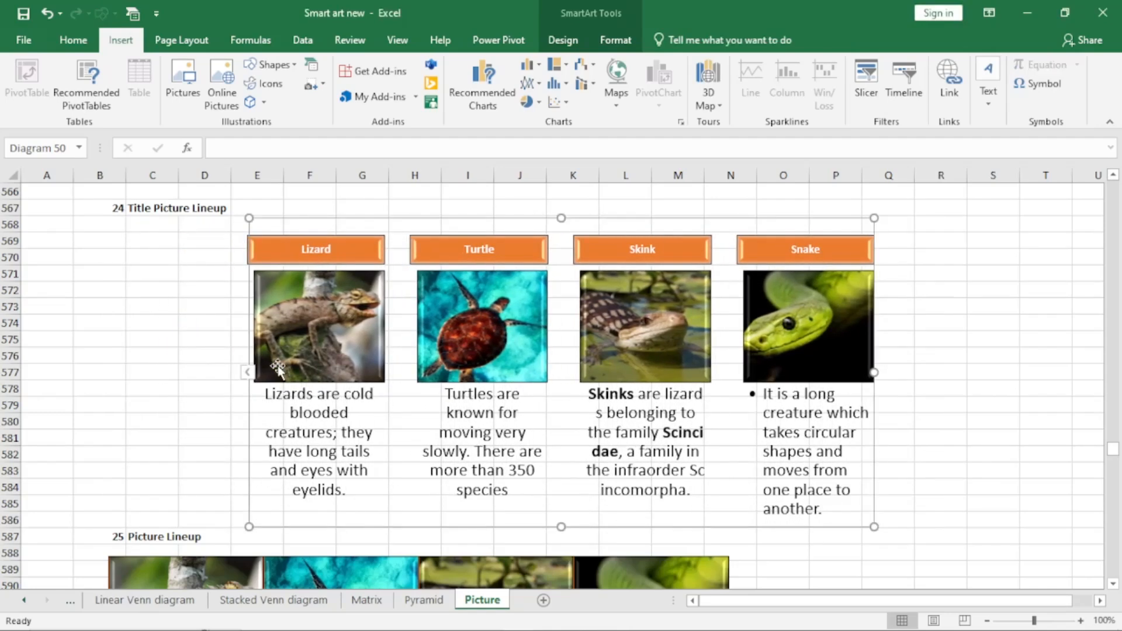
left_click(248, 373)
Promote the empty sub-bullet after Snake's description to a fifth top-level entry.
scroll(200, 381, "down", 5)
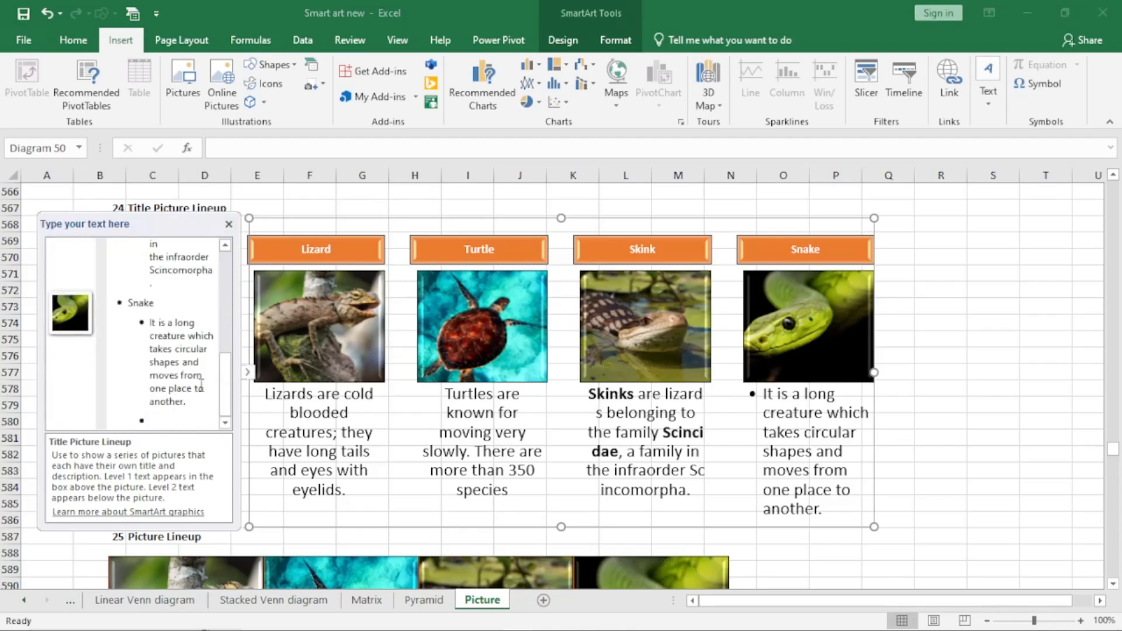
left_click(162, 419)
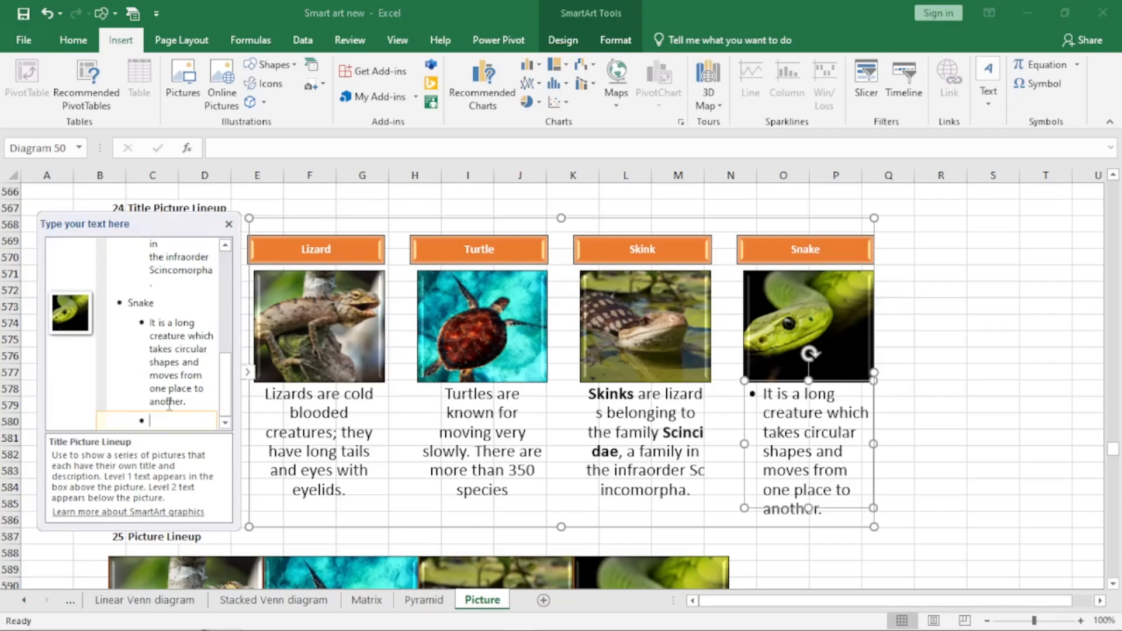
key("shift+Tab")
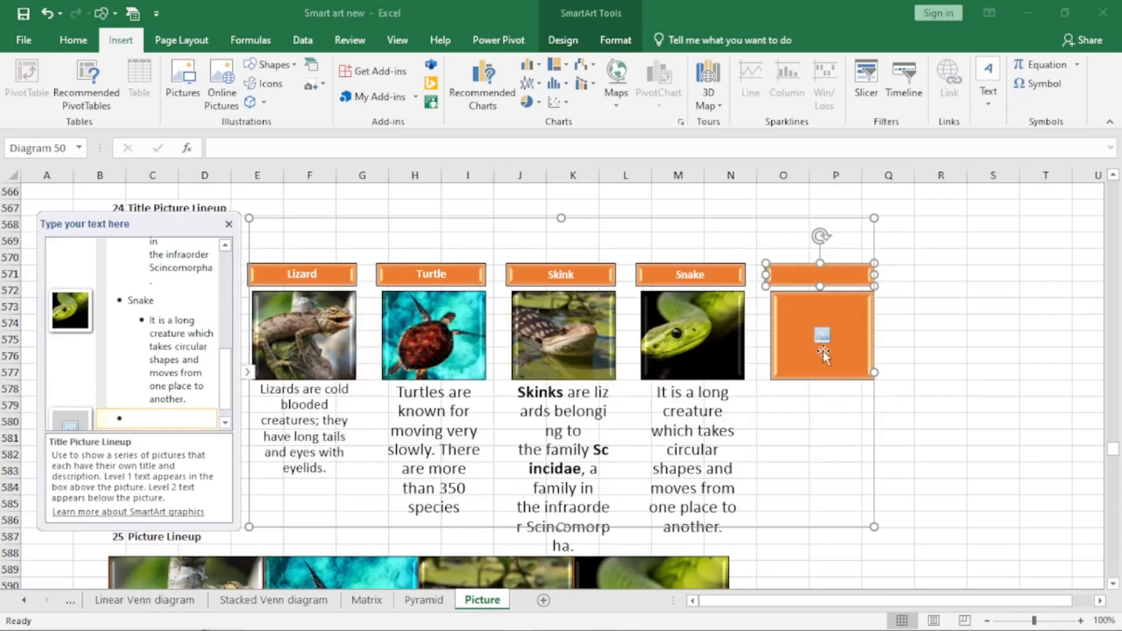
Fill the fifth entry with the "adolscent" picture from the "Pics used for smartart graphic" folder and title it "uueuew".
left_click(71, 428)
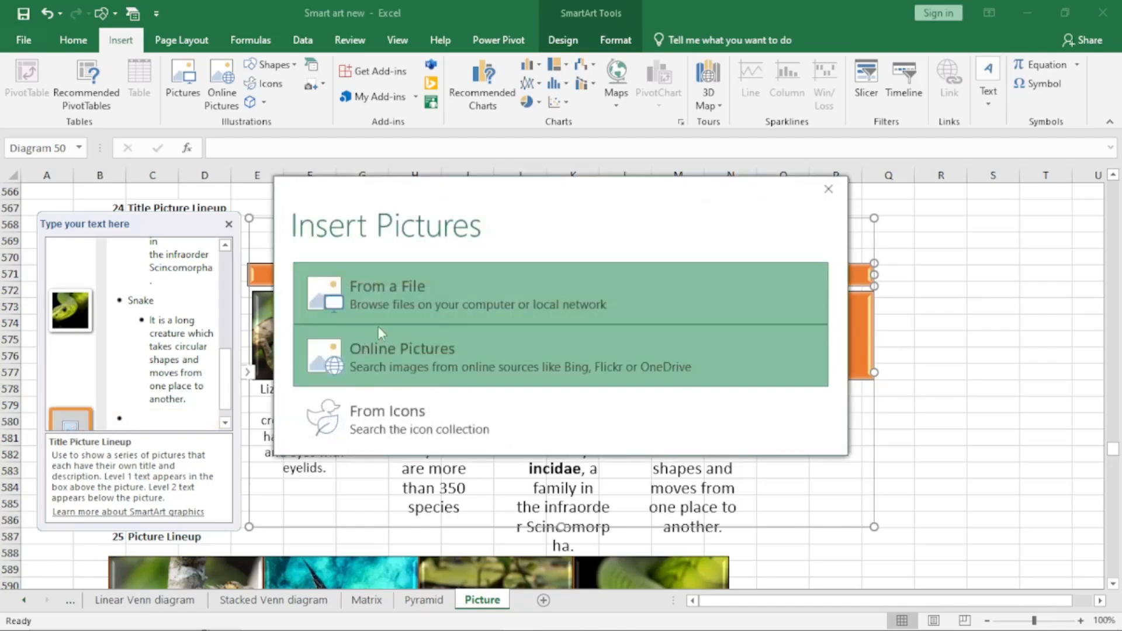
left_click(393, 303)
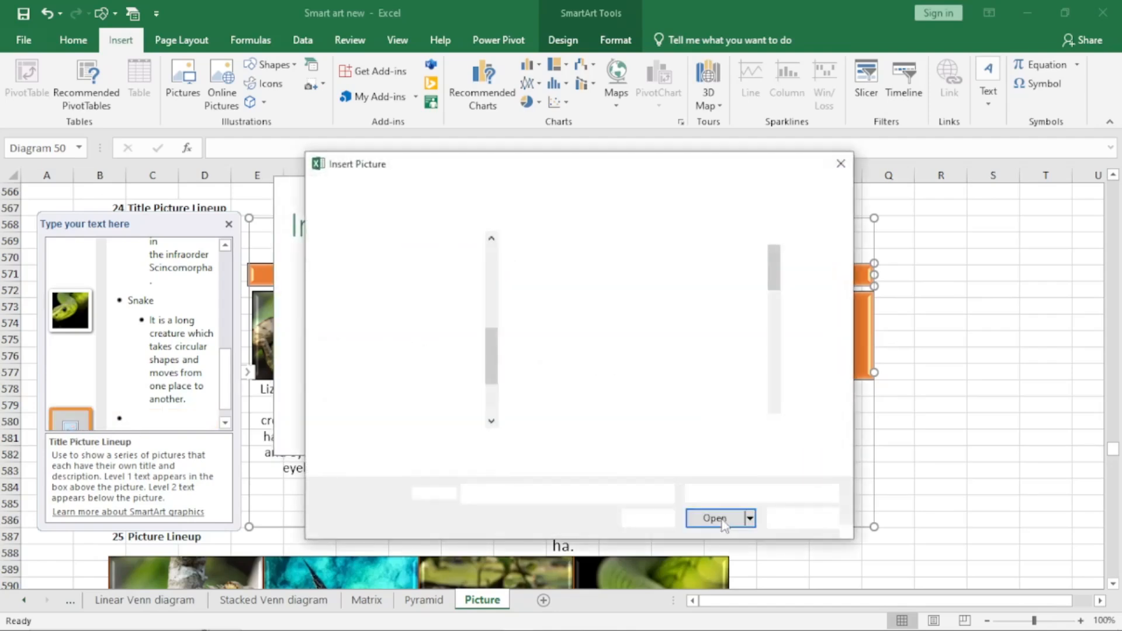
left_click(664, 308)
double_click(664, 308)
left_click(669, 312)
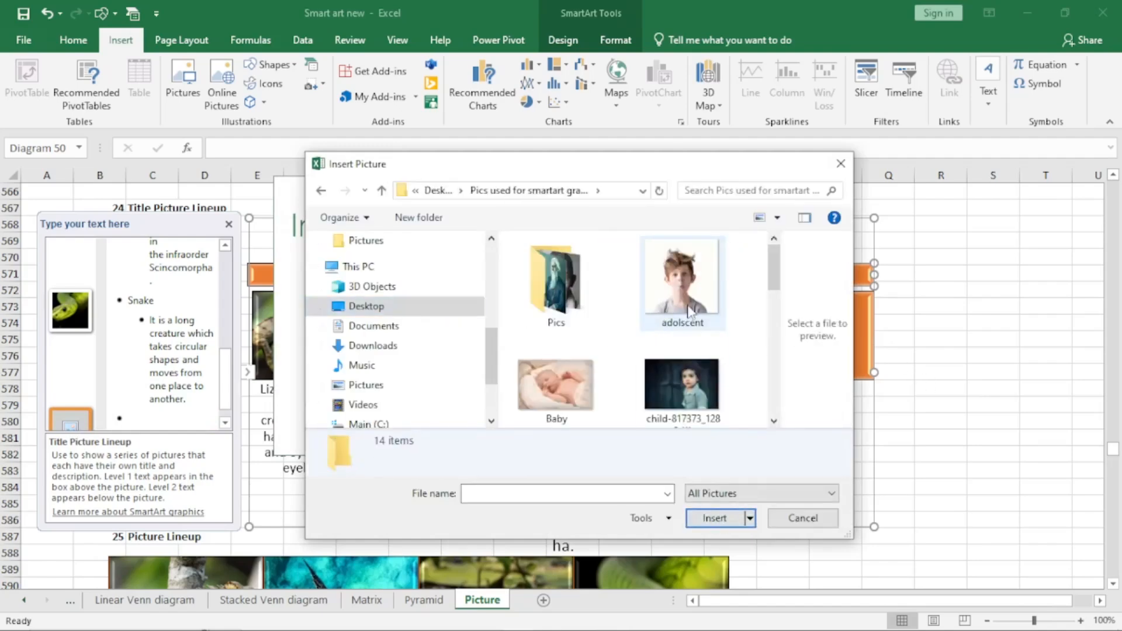
left_click(713, 518)
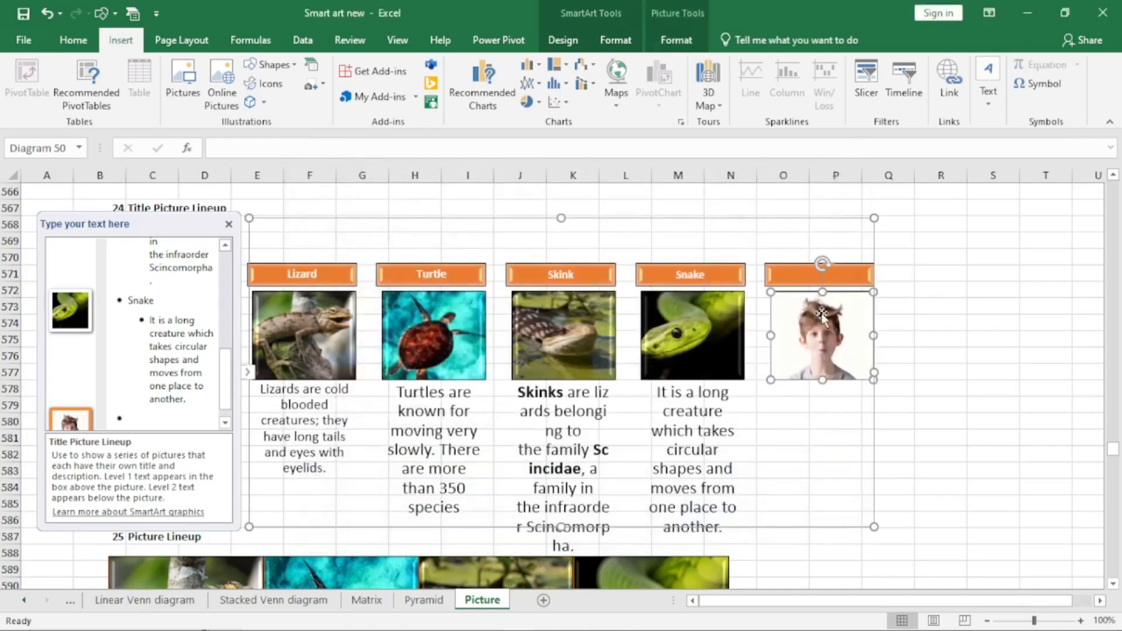
left_click(164, 416)
type("uueuew")
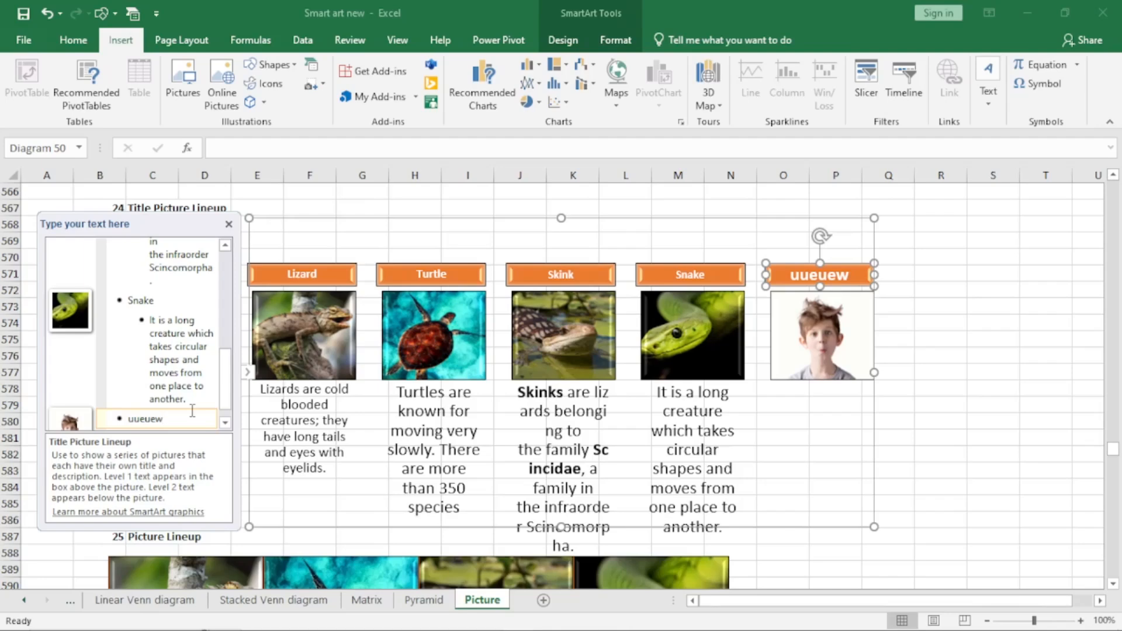
Add the sub-bullet "jhfdkdshkhfhsdhhhhfhsdhshsdhdsfhfhs" under "uueuew" in the Title Picture Lineup graphic, close the text pane and deselect the graphic.
key("Return")
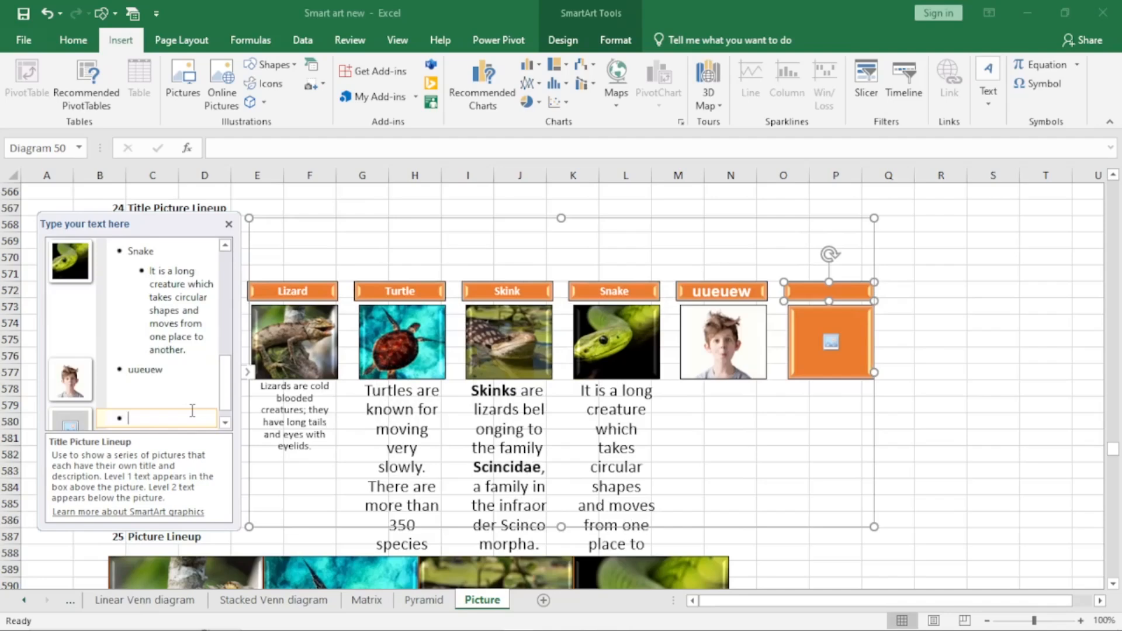
key("Tab")
type("jhfdkdshkhfhsdhhhhfhsdhs")
type("hdsfhfhs")
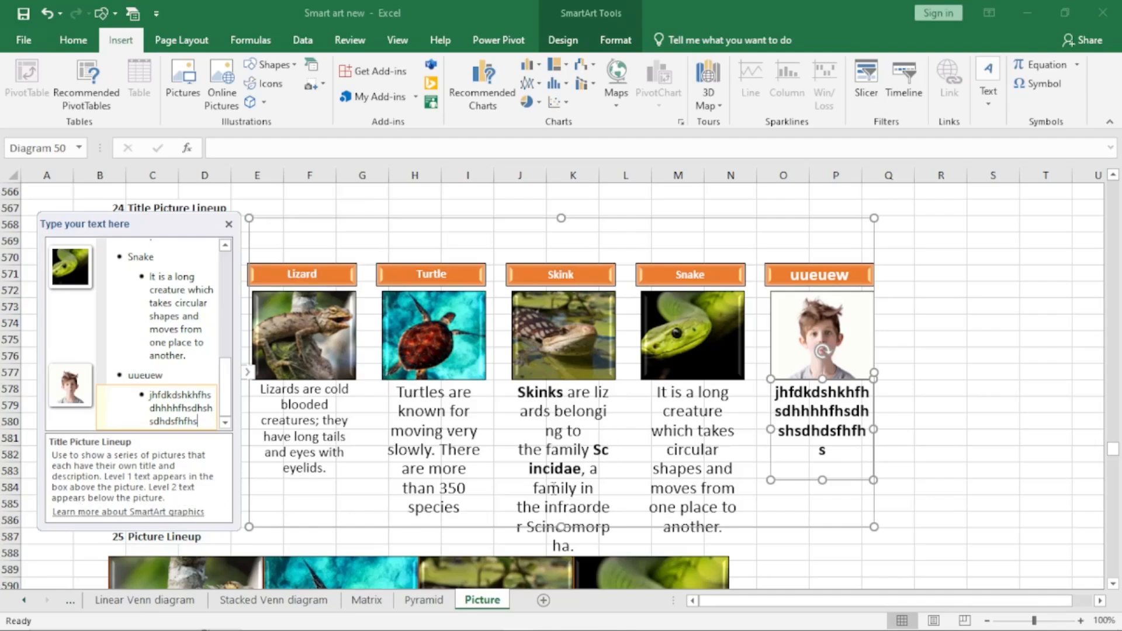
left_click(229, 225)
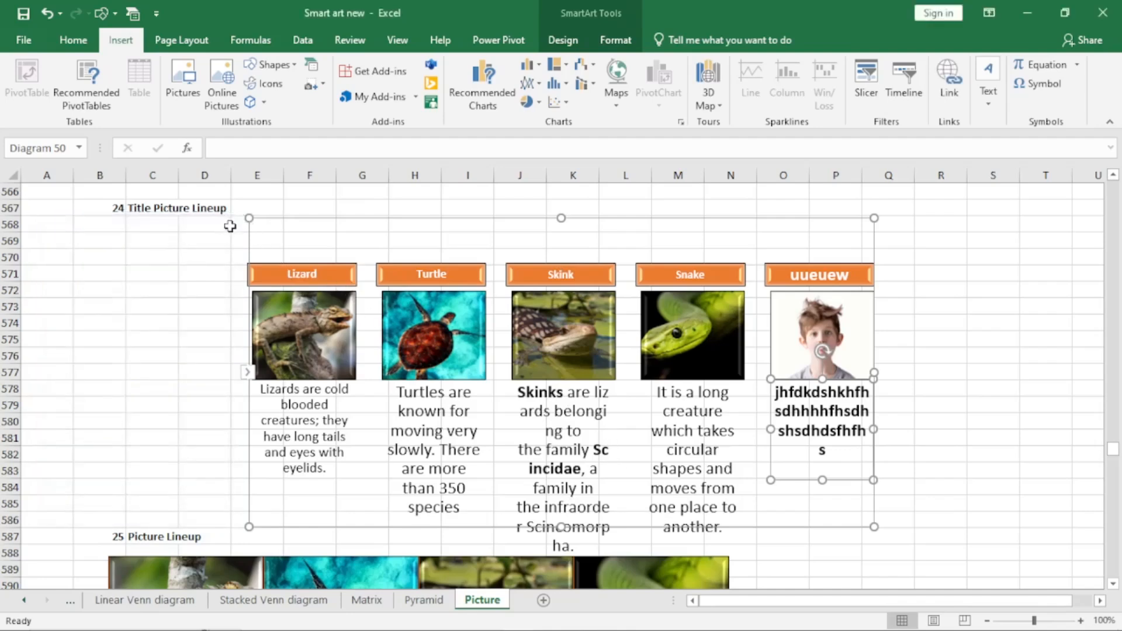
left_click(943, 473)
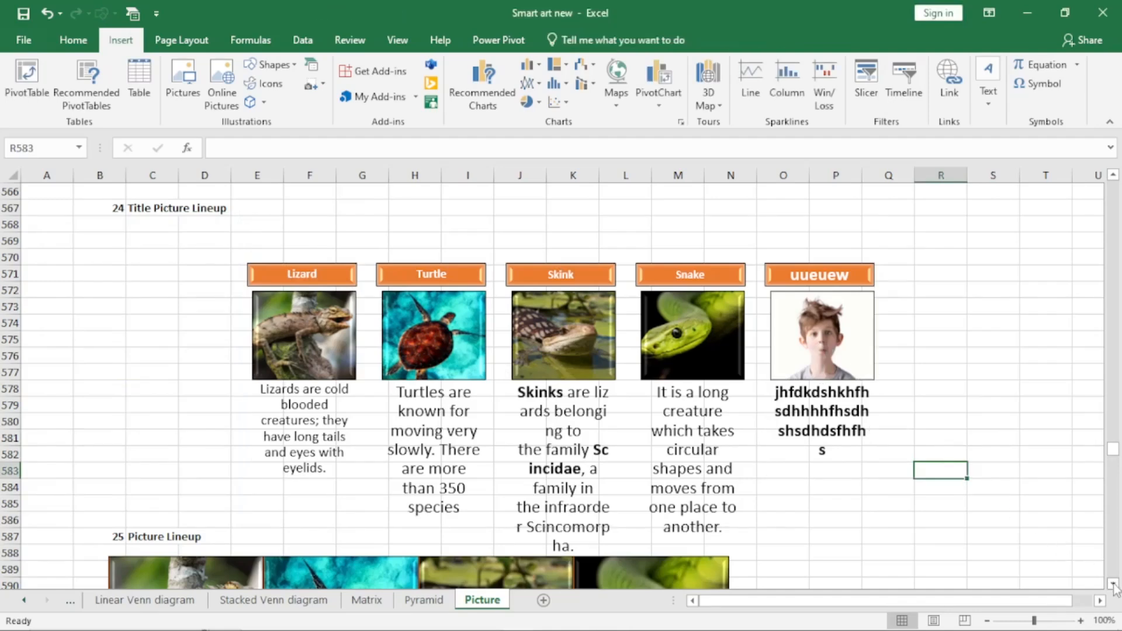
Show the Picture Lineup graphic's text pane and examine how the Lizard, Turtle and Skink titles relate to their level 1 bullets.
scroll(1114, 584, "down", 7)
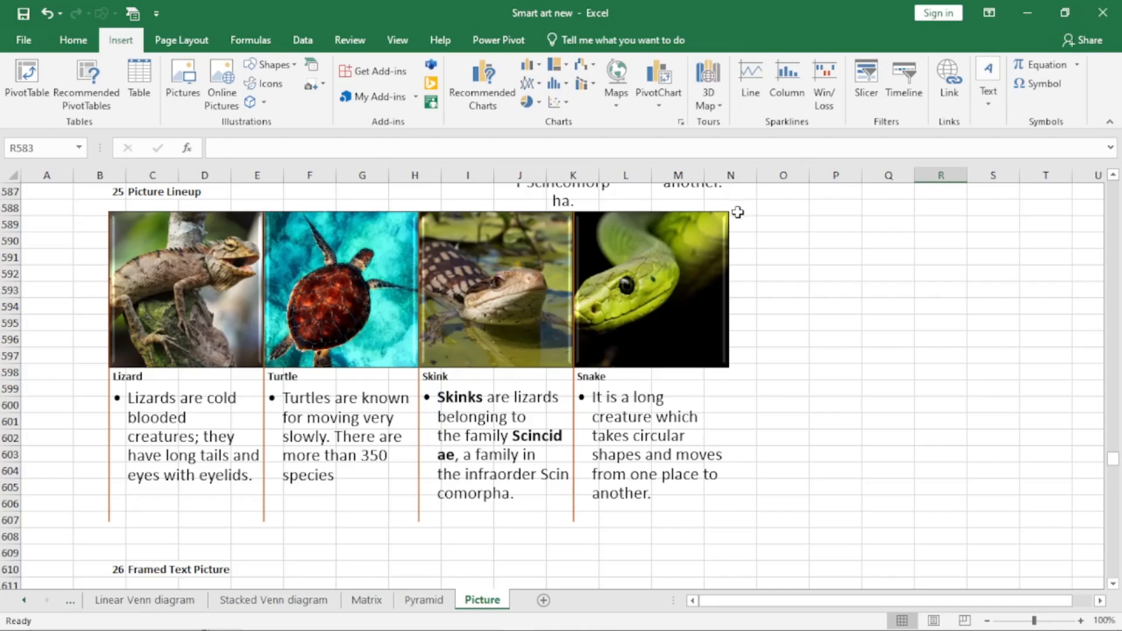
left_click(163, 301)
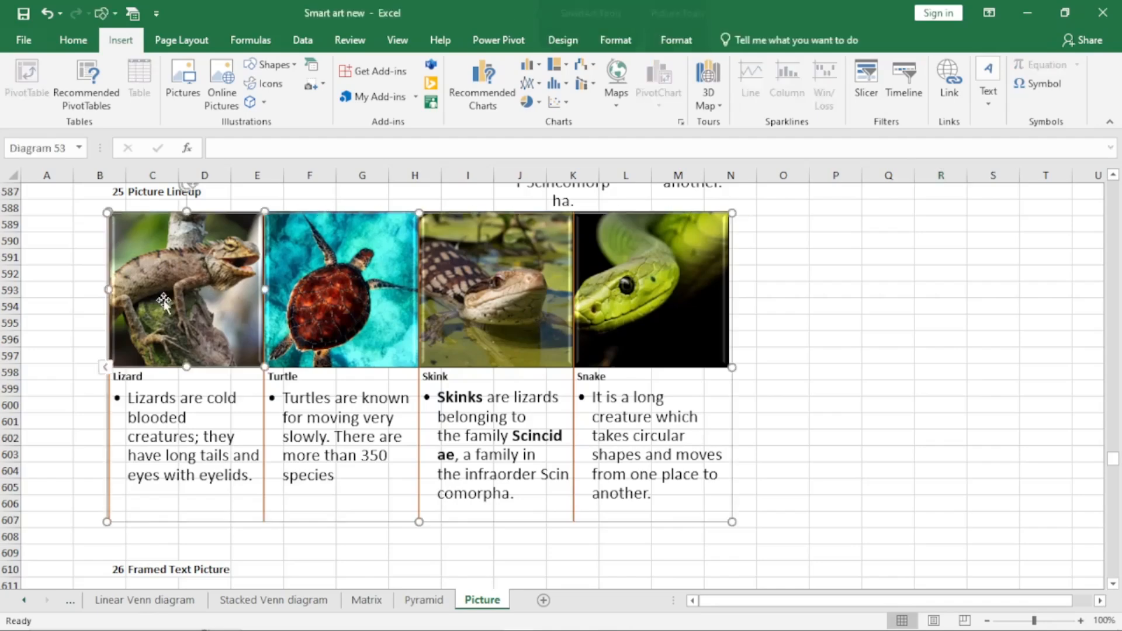
left_click(106, 369)
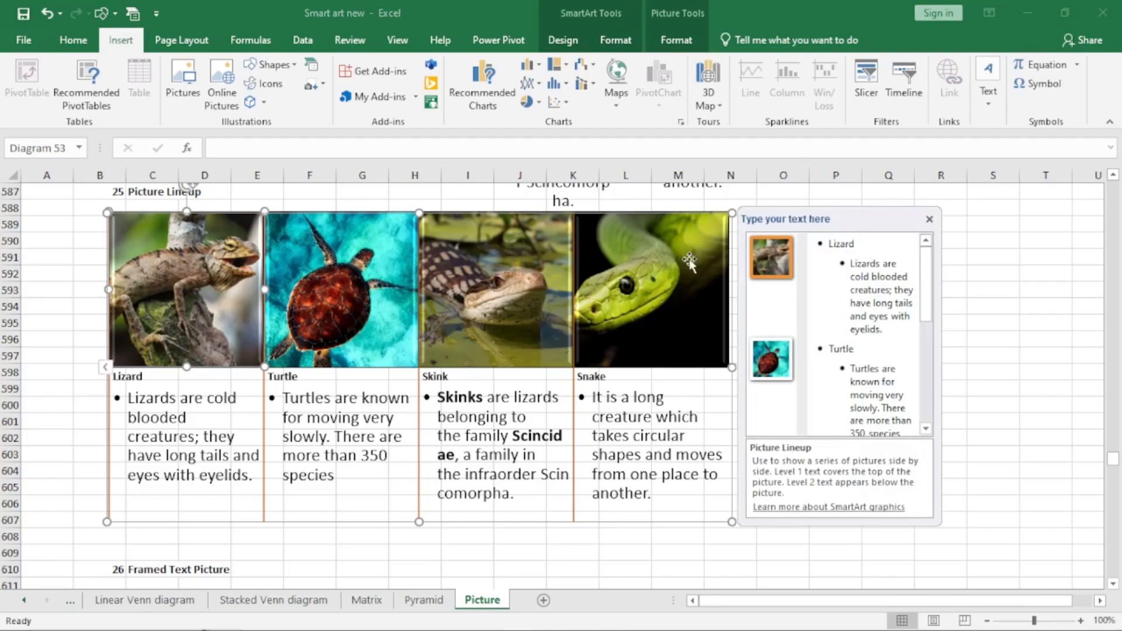
double_click(120, 377)
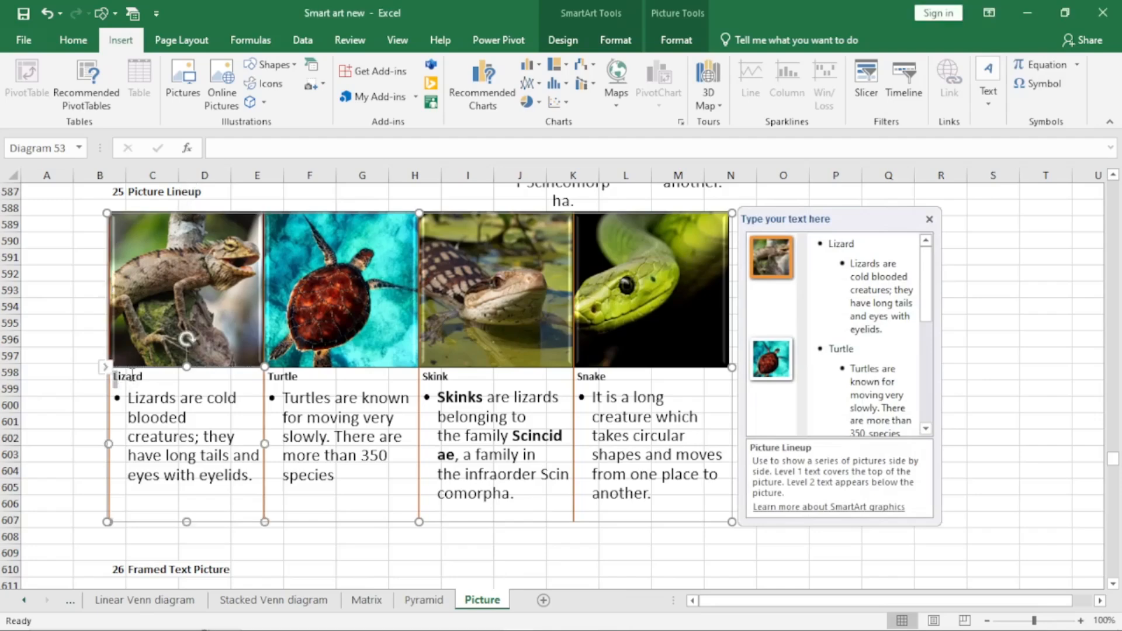
left_click(150, 377)
double_click(133, 377)
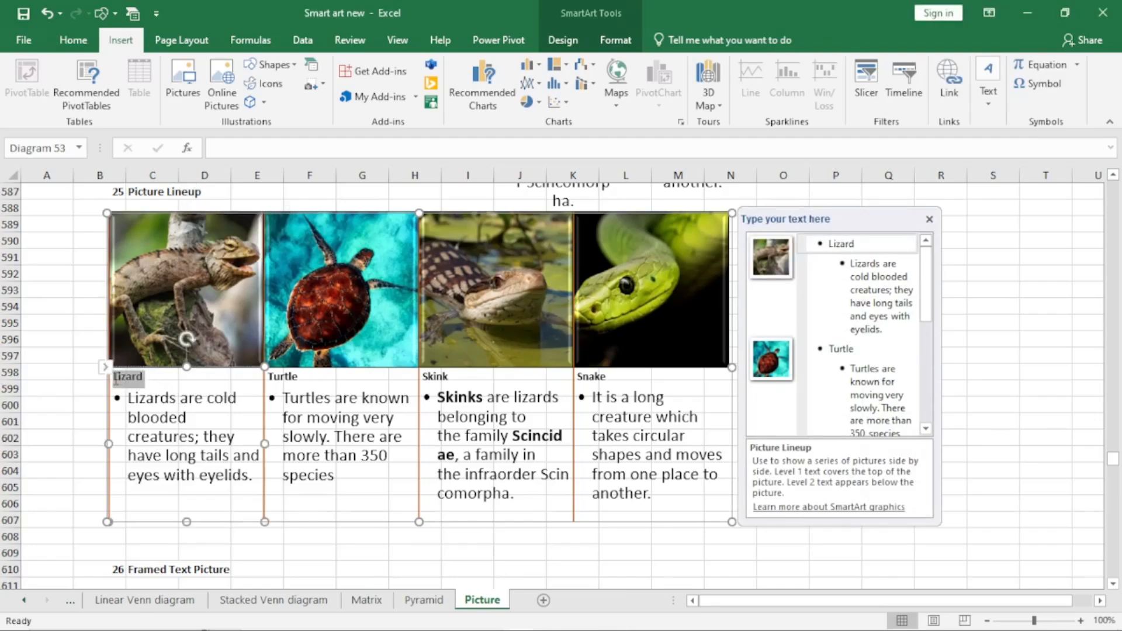
left_click(297, 377)
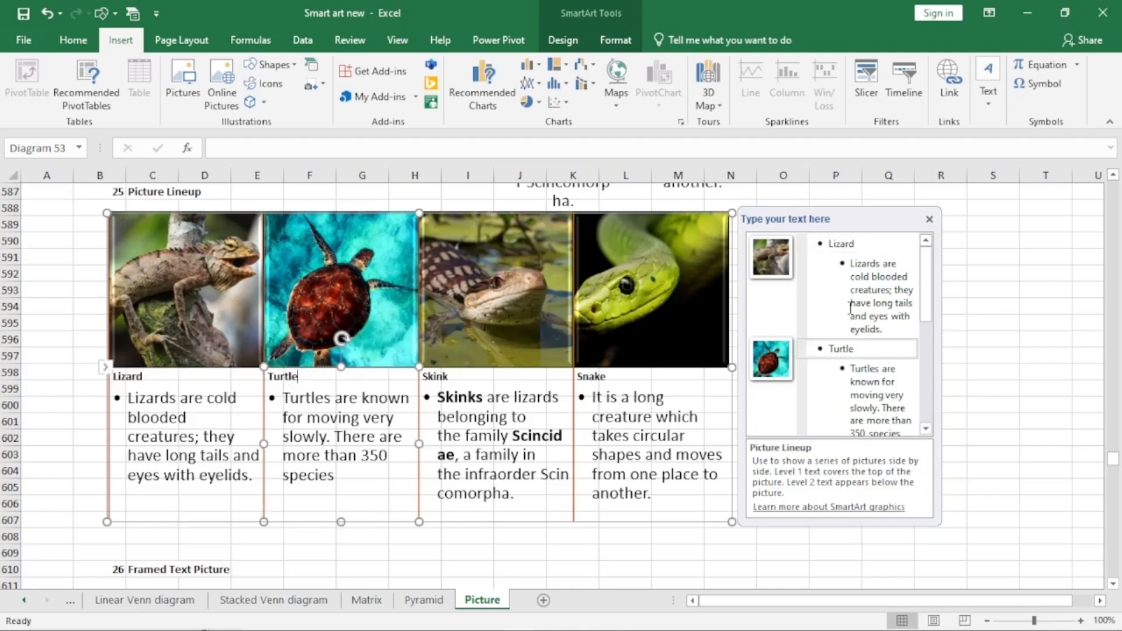
left_click(867, 346)
left_click(517, 374)
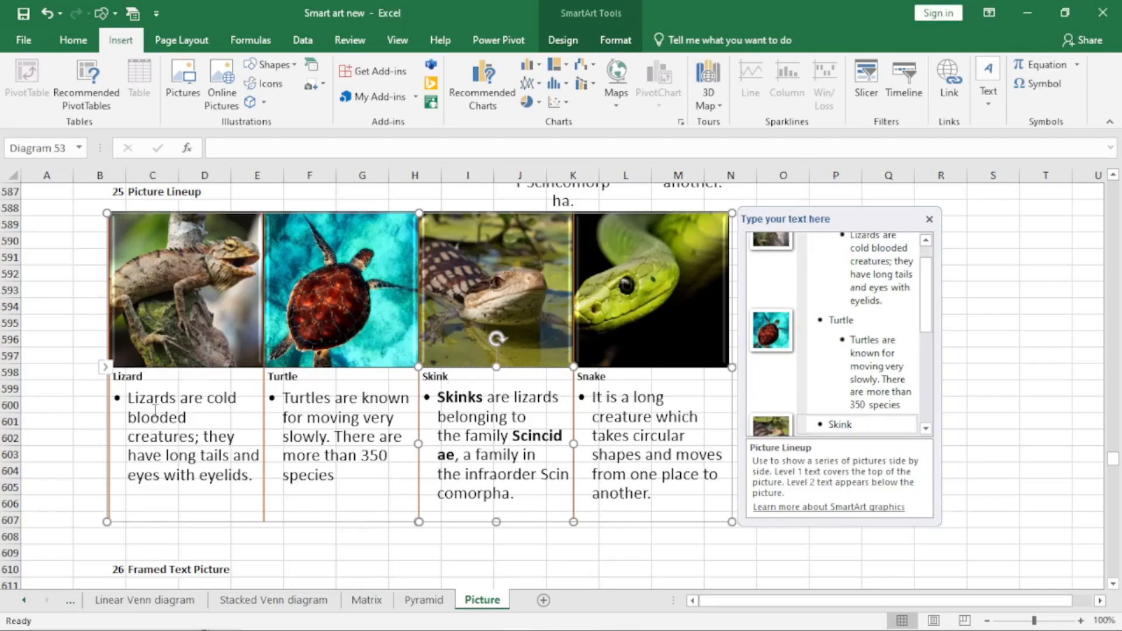
Examine how the Lizard, Turtle and Skink descriptions in the Picture Lineup graphic match their sub-bullets, and close the text pane.
left_click(170, 459)
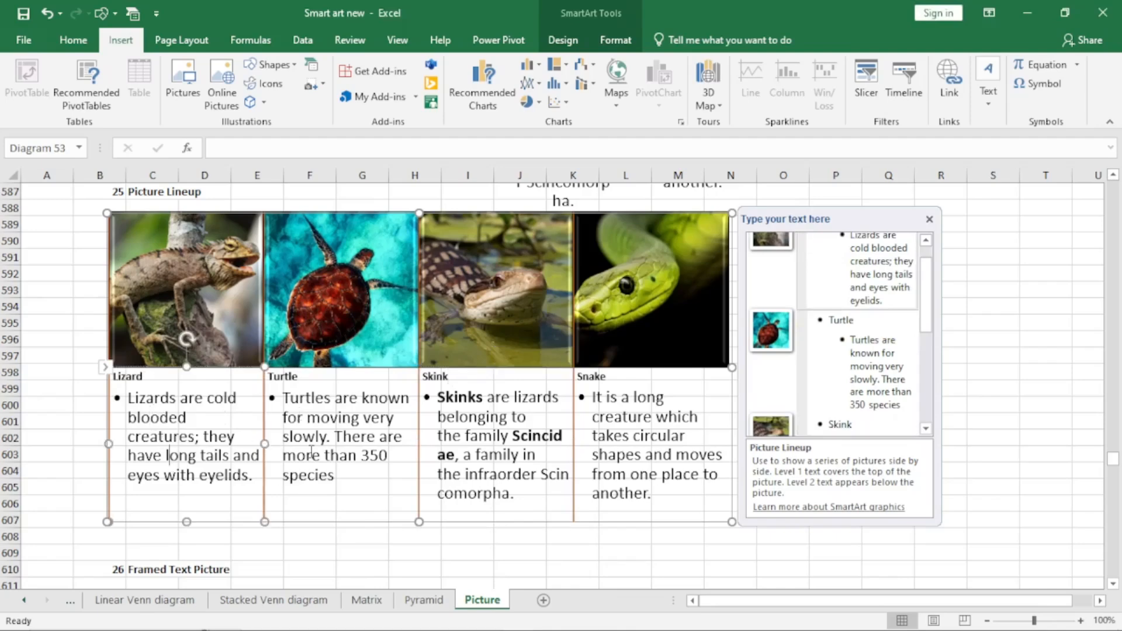
left_click(358, 455)
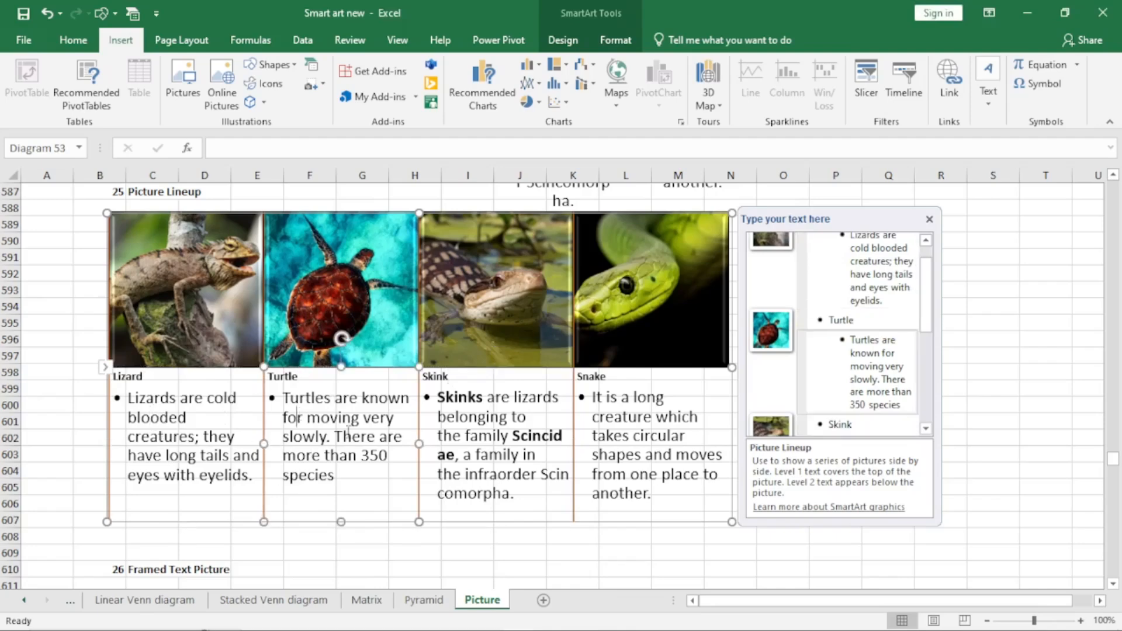
left_click(492, 308)
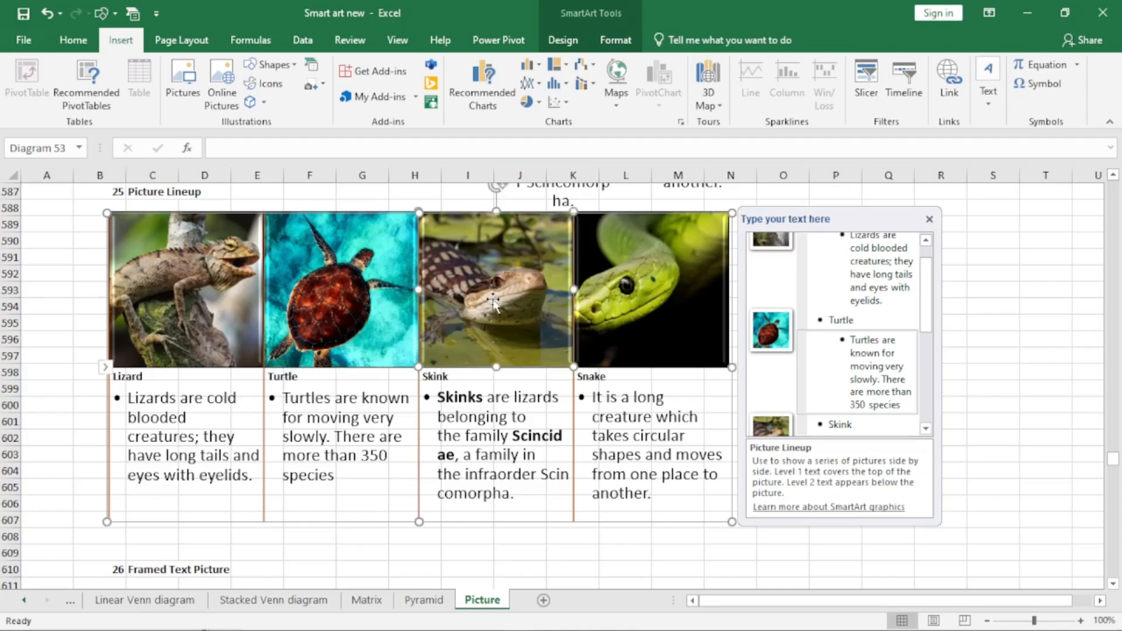
left_click(458, 376)
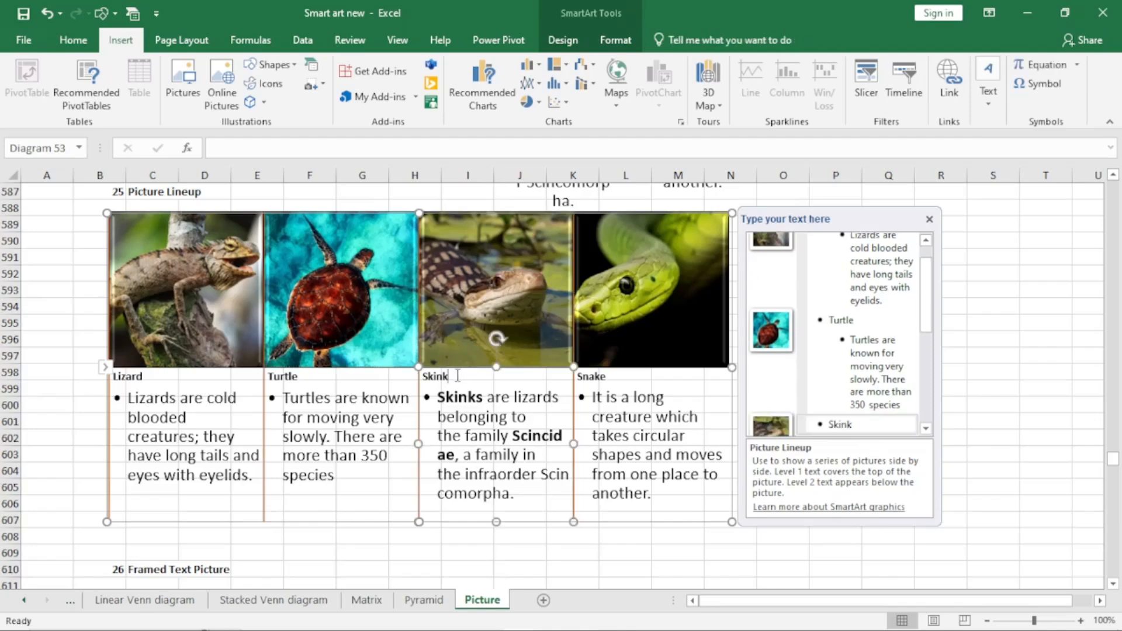
left_click(494, 438)
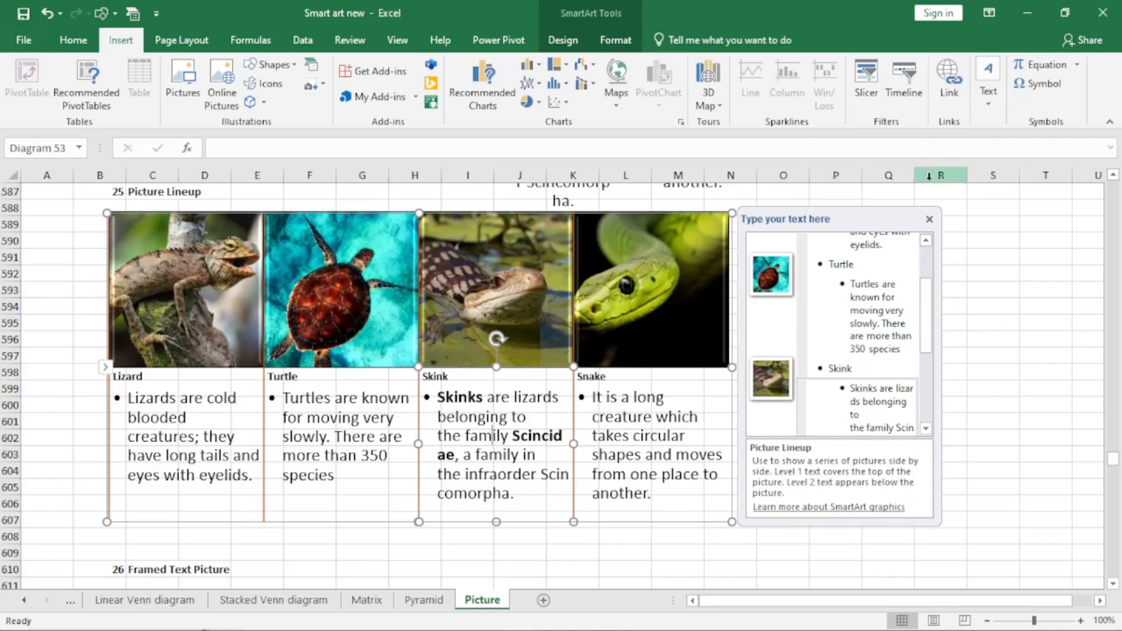
left_click(926, 211)
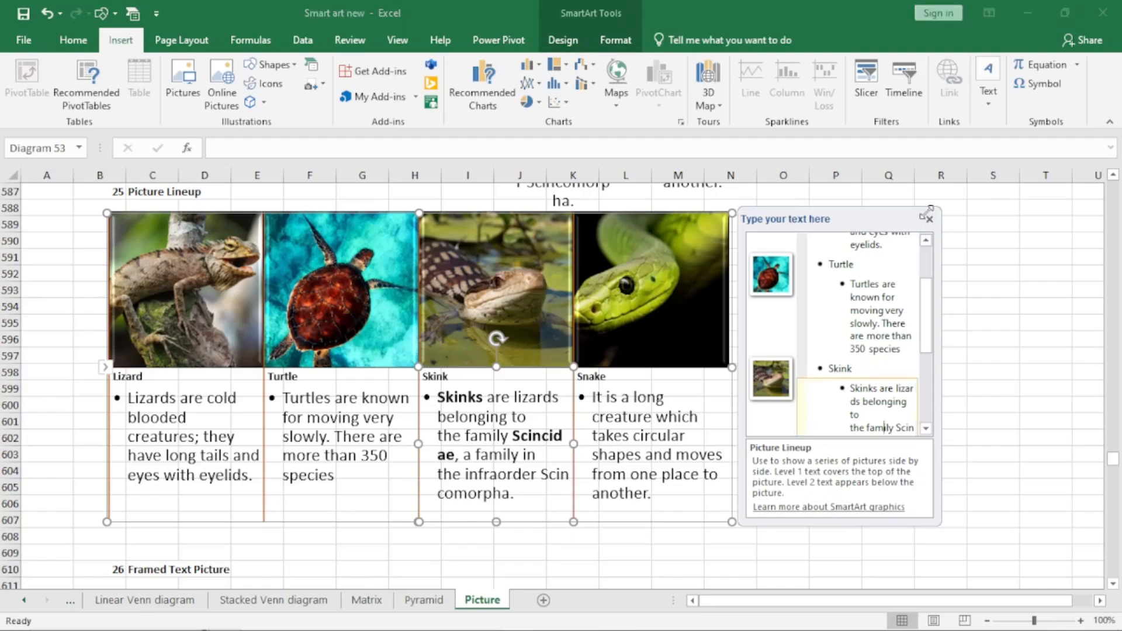
left_click(930, 220)
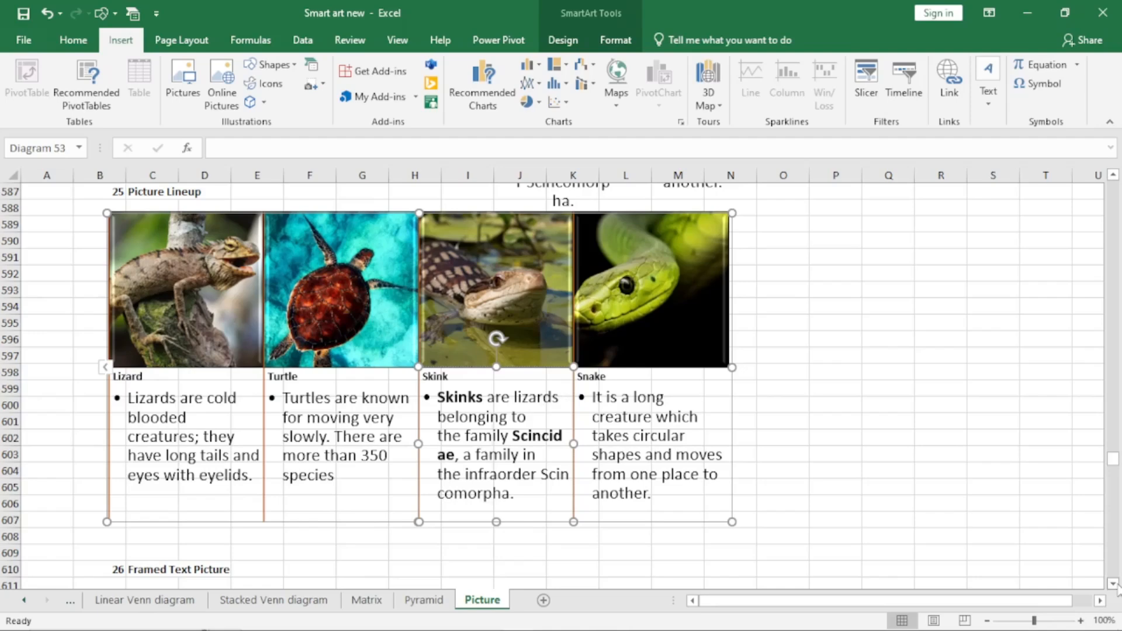
Move the whole Framed Text Picture graphic about six columns toward column S and show its text pane.
scroll(1113, 583, "down", 2)
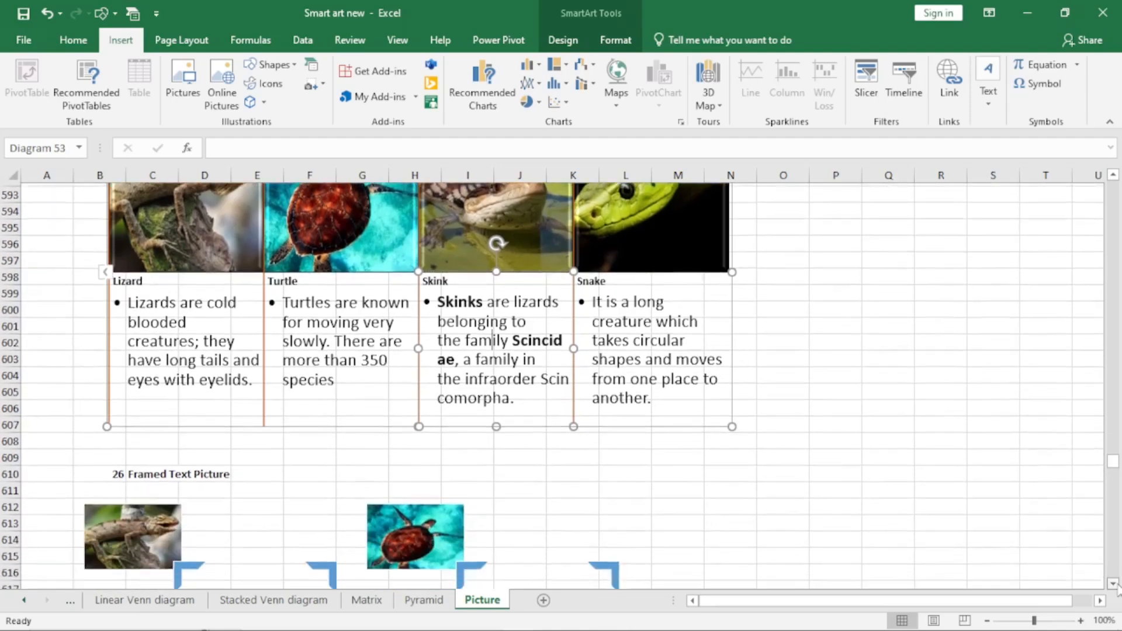
scroll(1113, 584, "down", 6)
left_click(520, 261)
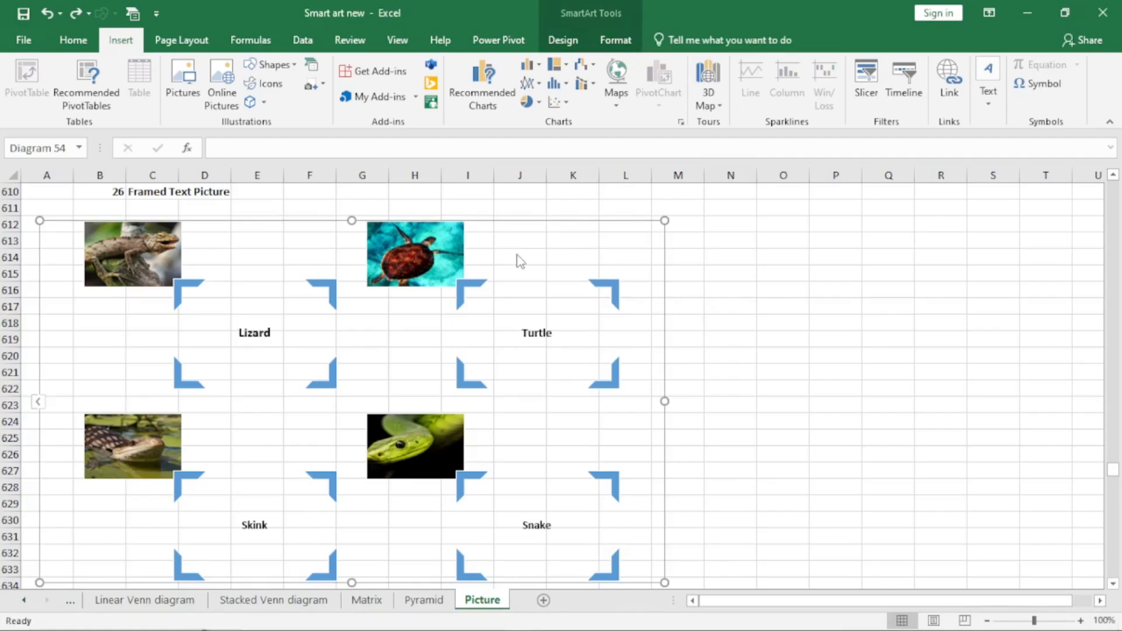
left_click_drag(556, 223, 884, 223)
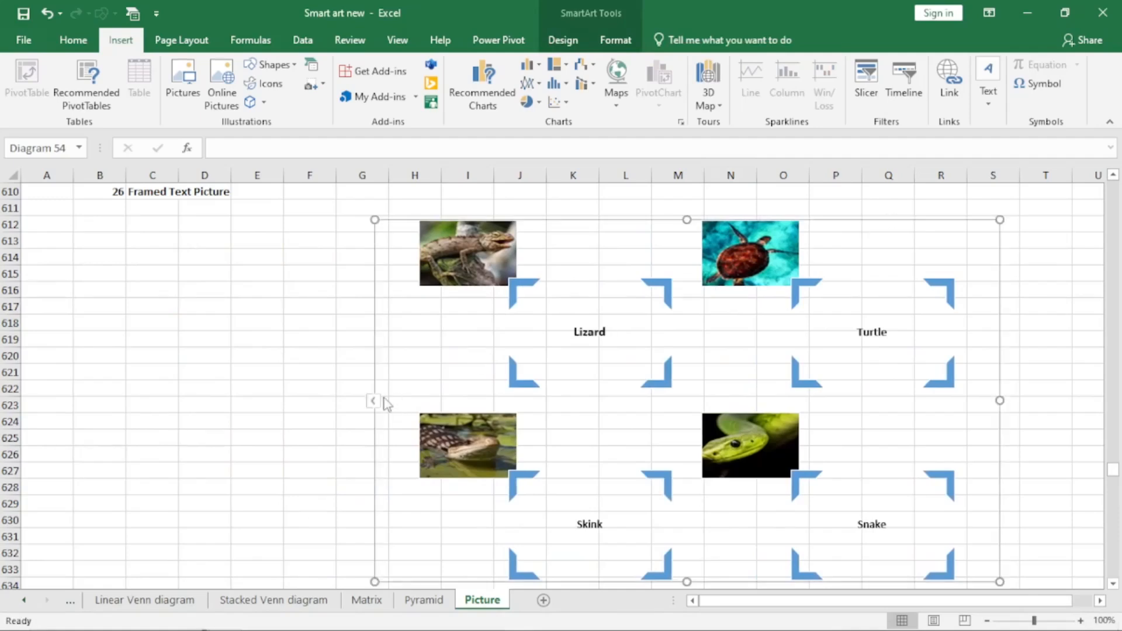
left_click(372, 402)
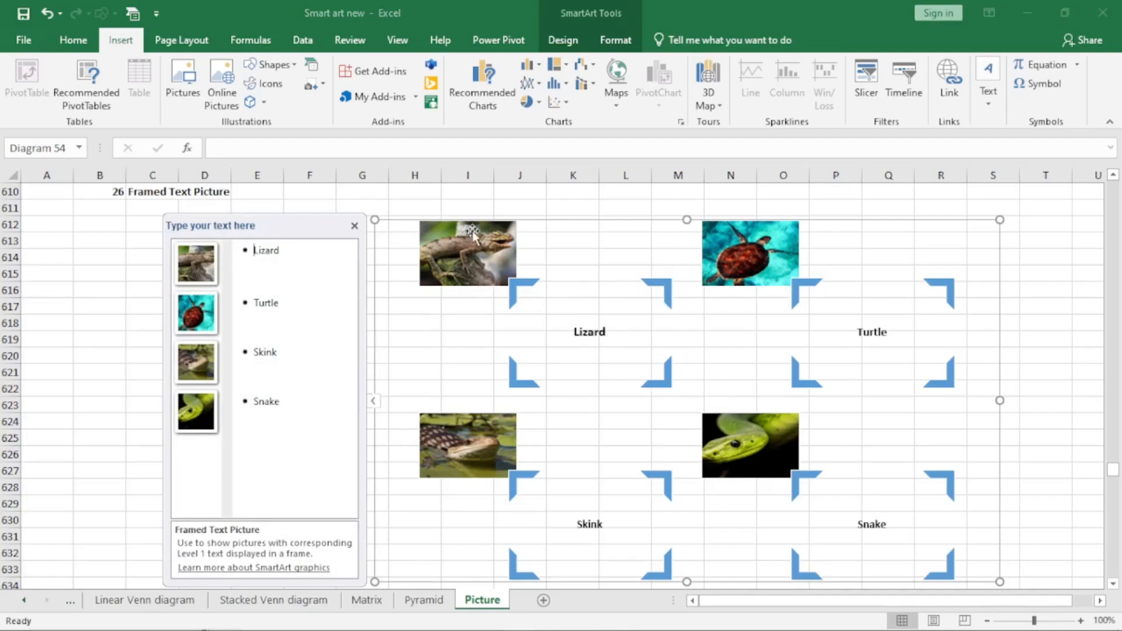
Add a fifth entry after Snake in the Framed Text Picture graphic with the "adolscent" picture from the "Pics used for smartart graphic" folder.
left_click(300, 405)
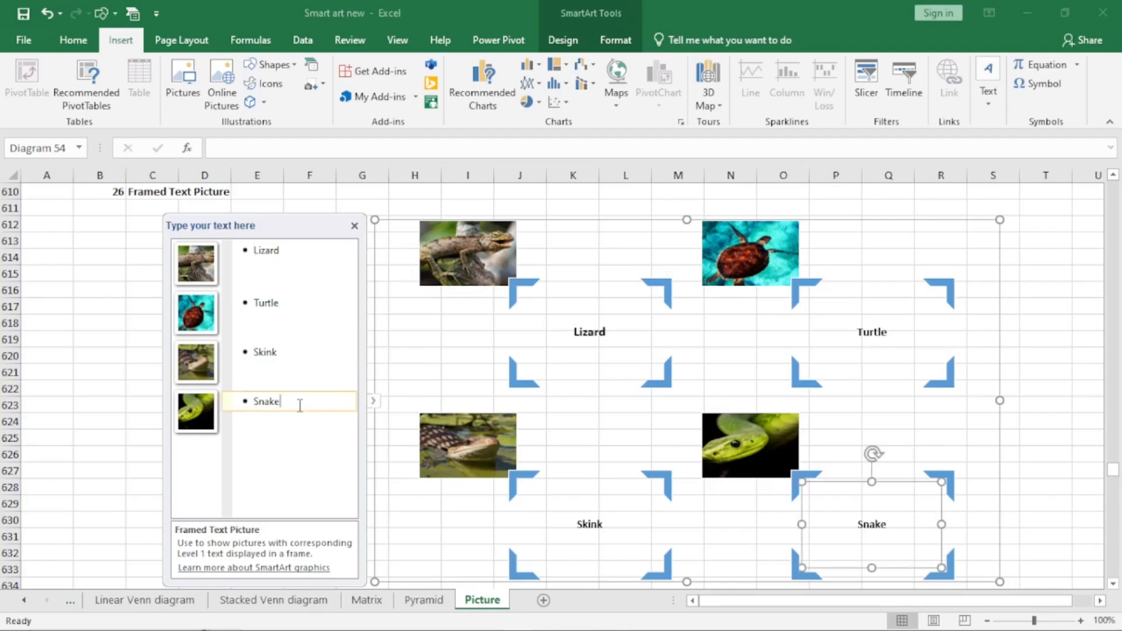
key("Return")
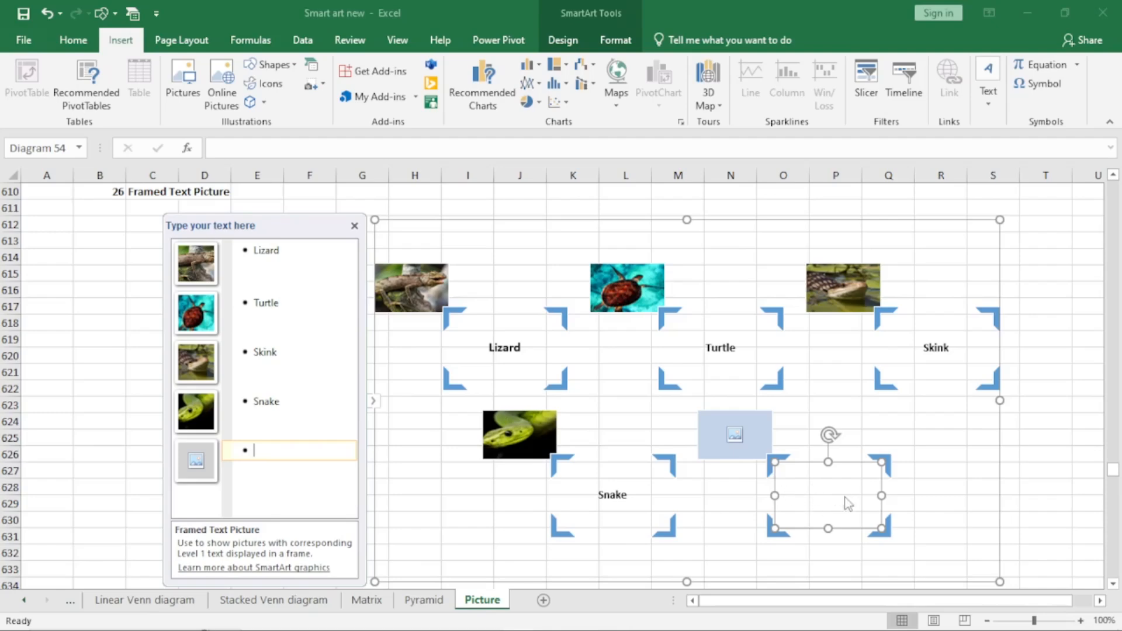
left_click(735, 442)
left_click(461, 290)
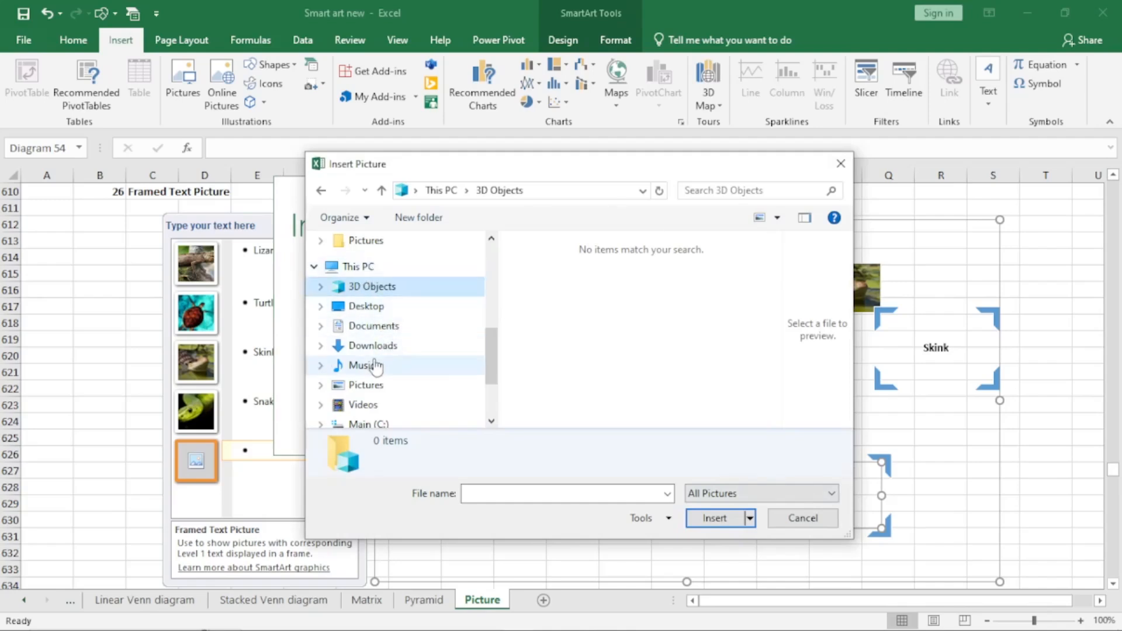
scroll(397, 350, "up", 5)
left_click(368, 246)
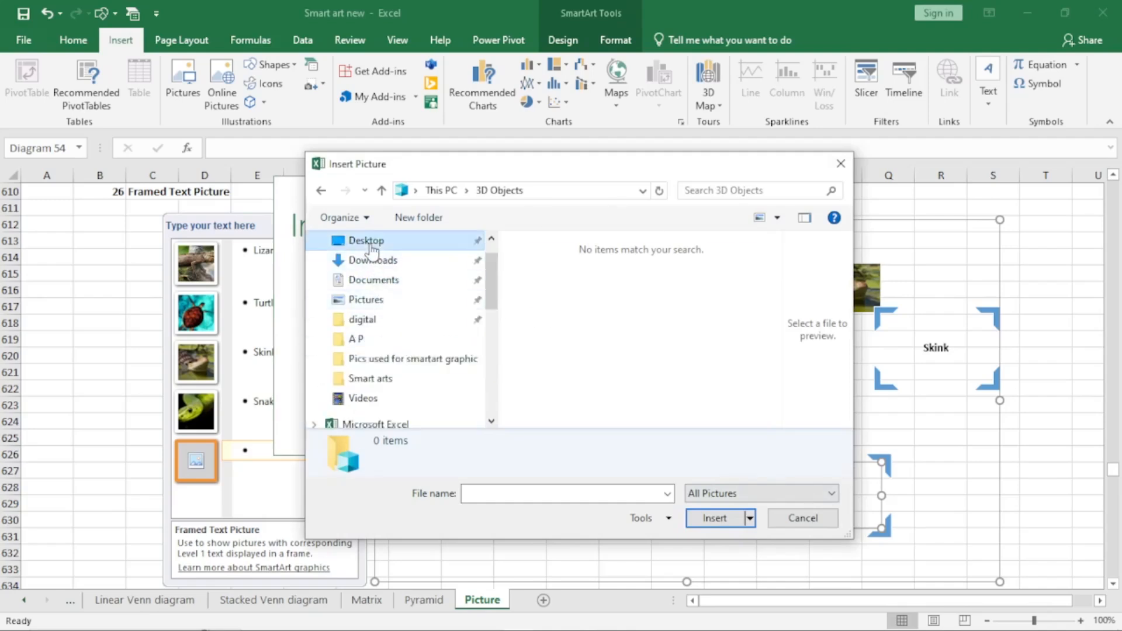
double_click(643, 285)
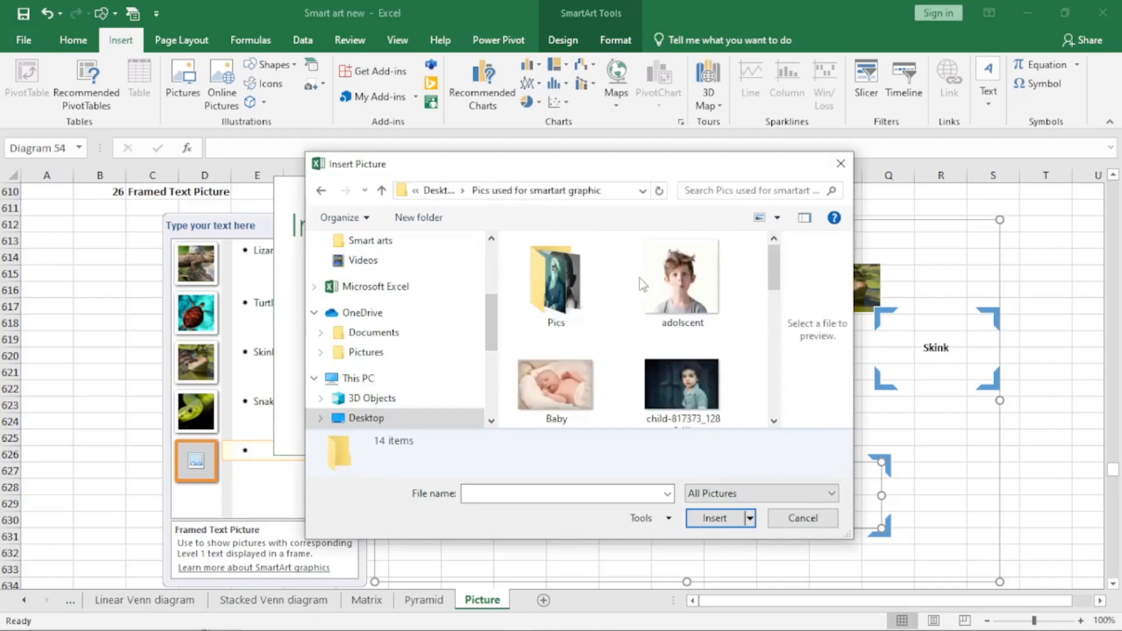
left_click(684, 303)
left_click(708, 518)
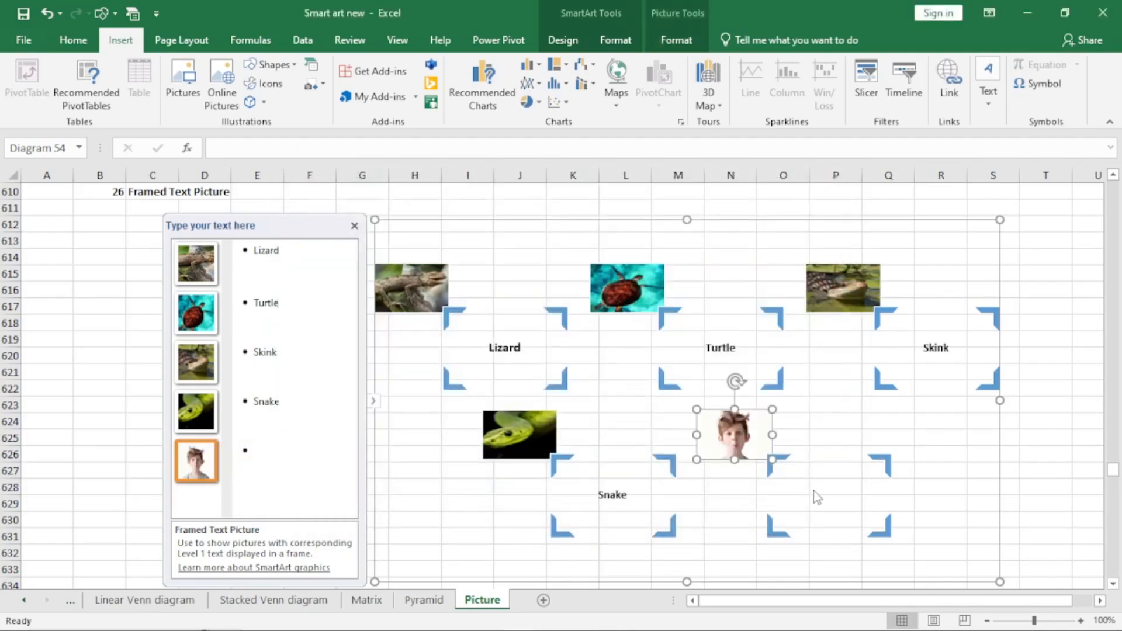
Title the fifth Framed Text Picture entry "louusudouf" and give it the sub-bullet "hdhddhgdkjkdkdkd".
left_click(269, 452)
type("louusudouf")
key("Return")
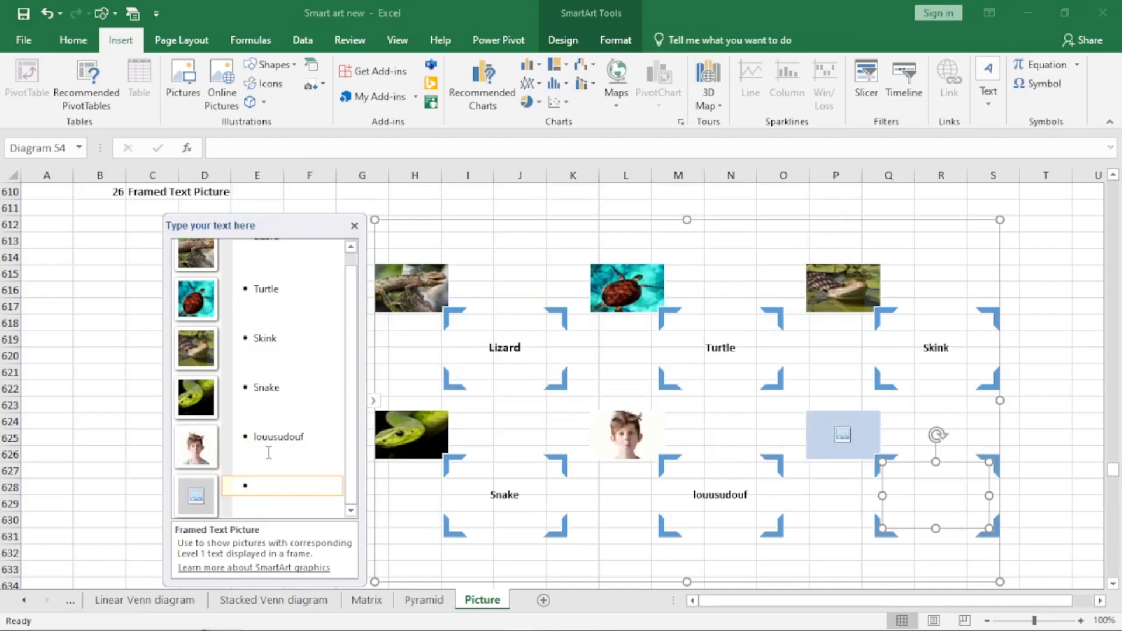
key("Tab")
type("hdhddhgdkjkdkdkd")
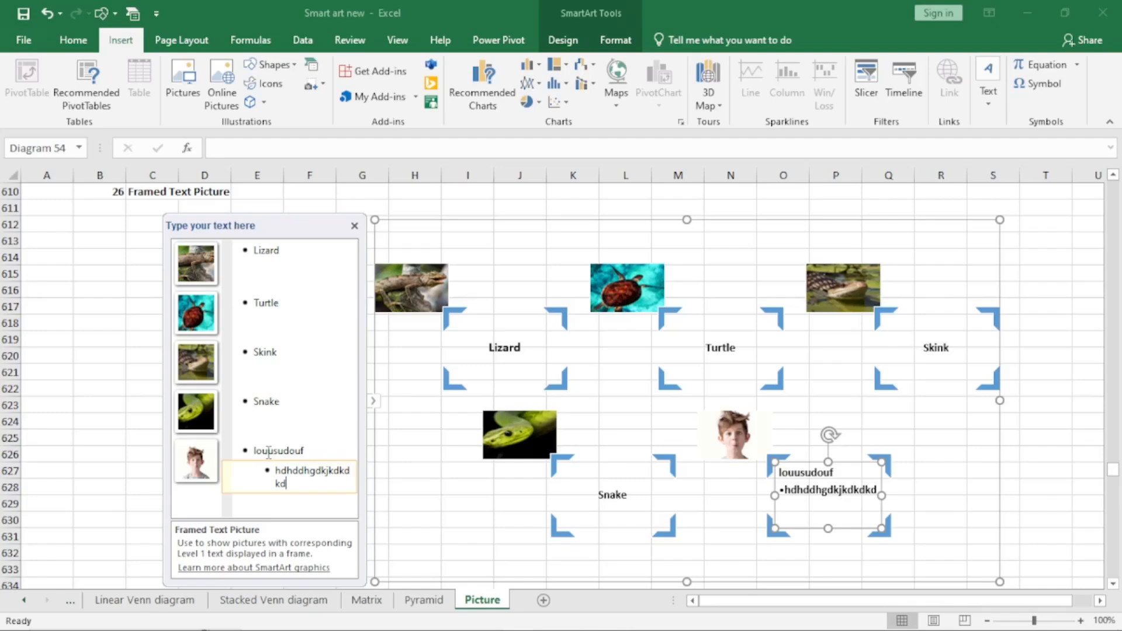
Insert twelve untitled top-level entries after "louusudouf" in the Framed Text Picture graphic, ahead of its "hdhddhgdkjkdkdkd" sub-bullet.
left_click(355, 226)
left_click(374, 370)
left_click(295, 470)
left_click(321, 418)
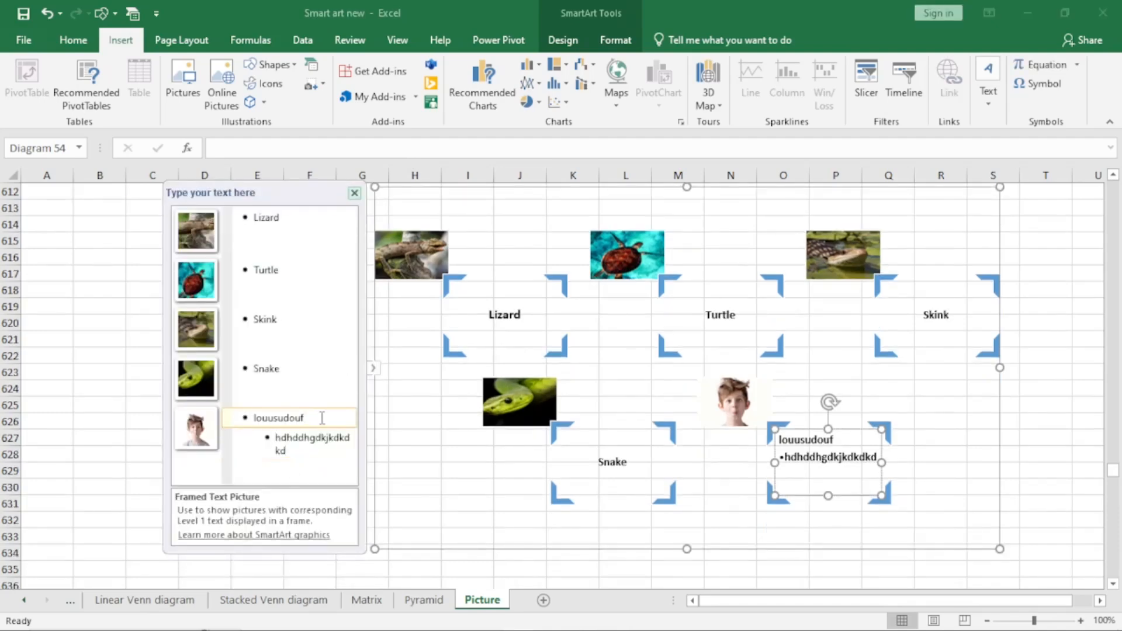
key("Return")
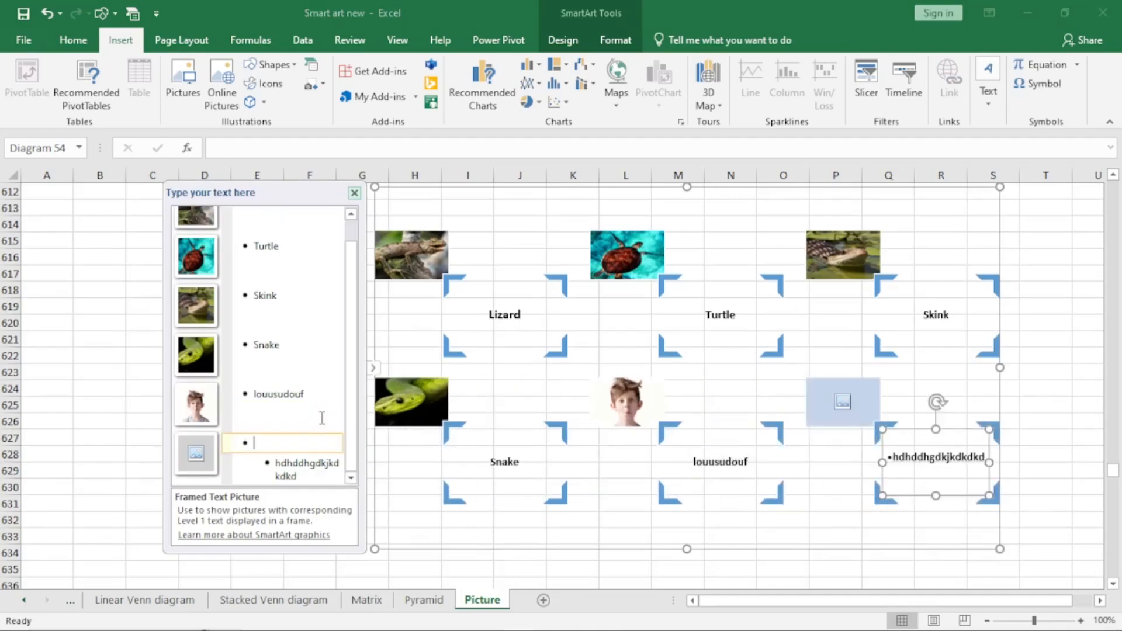
key("Return")
left_click(294, 390)
key("Return")
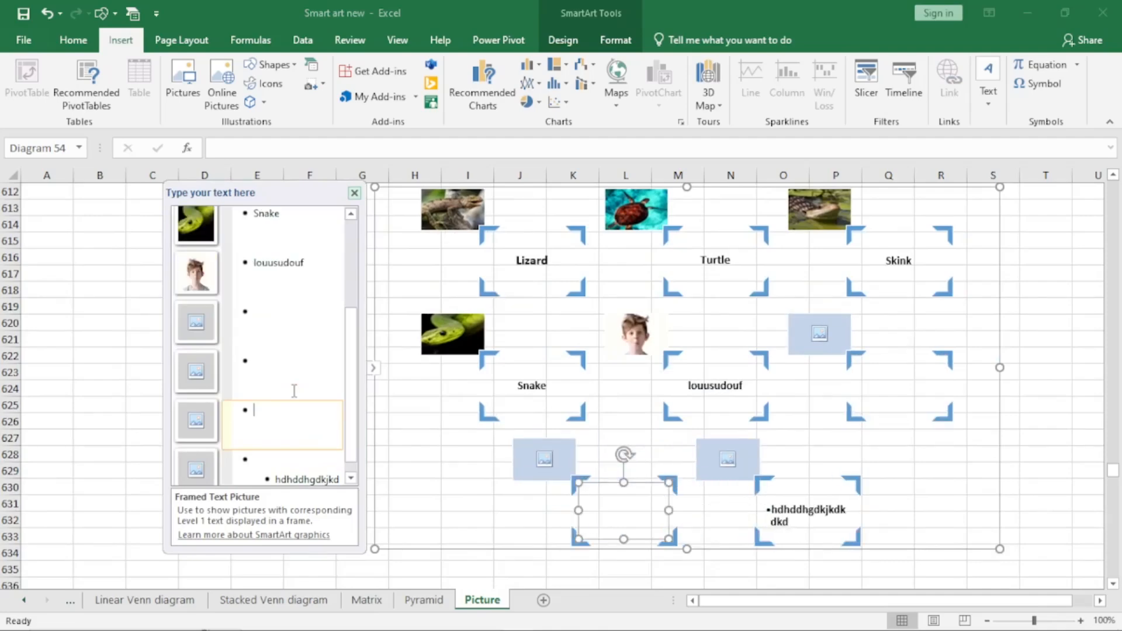
key("Return")
key("Return")
key("Return")
key("Return")
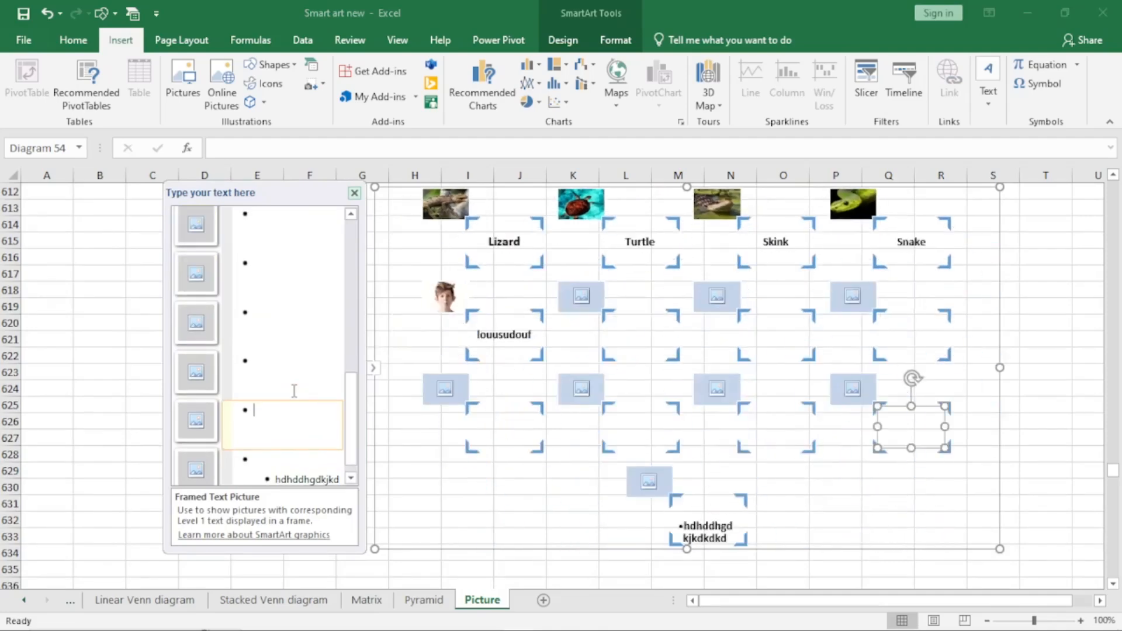
key("Return")
key("Return")
key("Return")
key("Return")
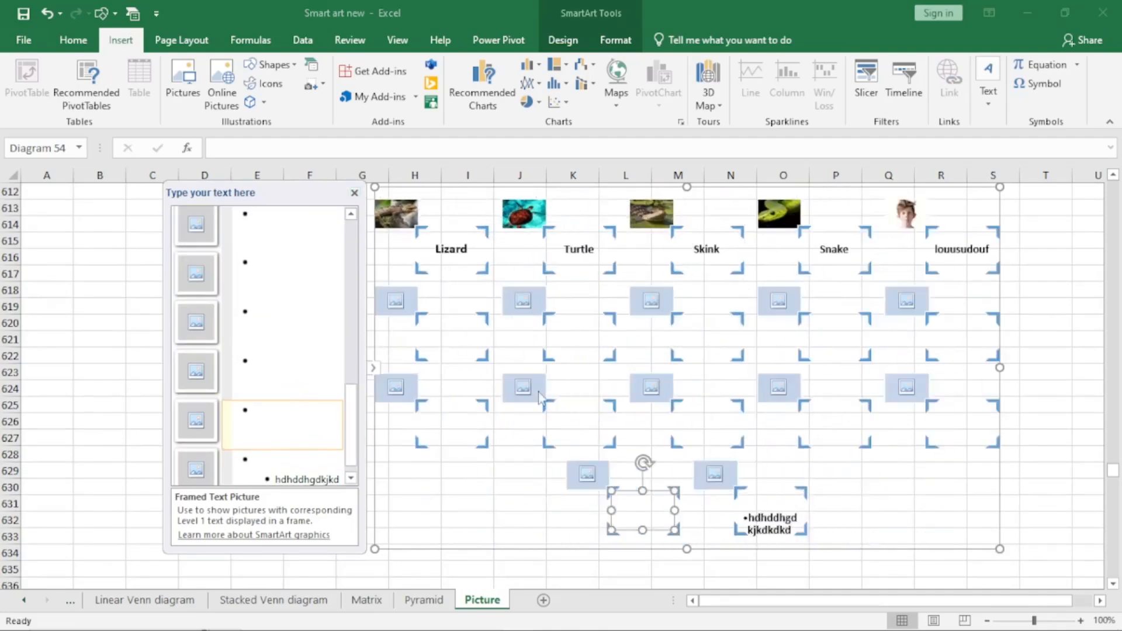
Close the Framed Text Picture graphic's text pane and go to the Hexagon Cluster example.
left_click(1113, 584)
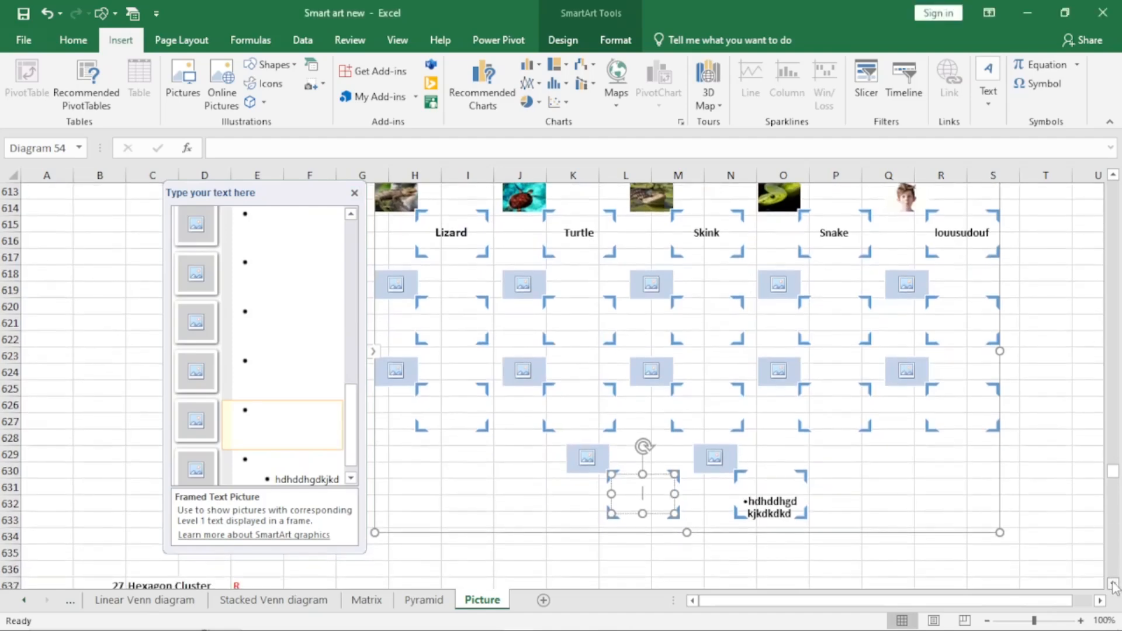
scroll(1047, 561, "down", 1)
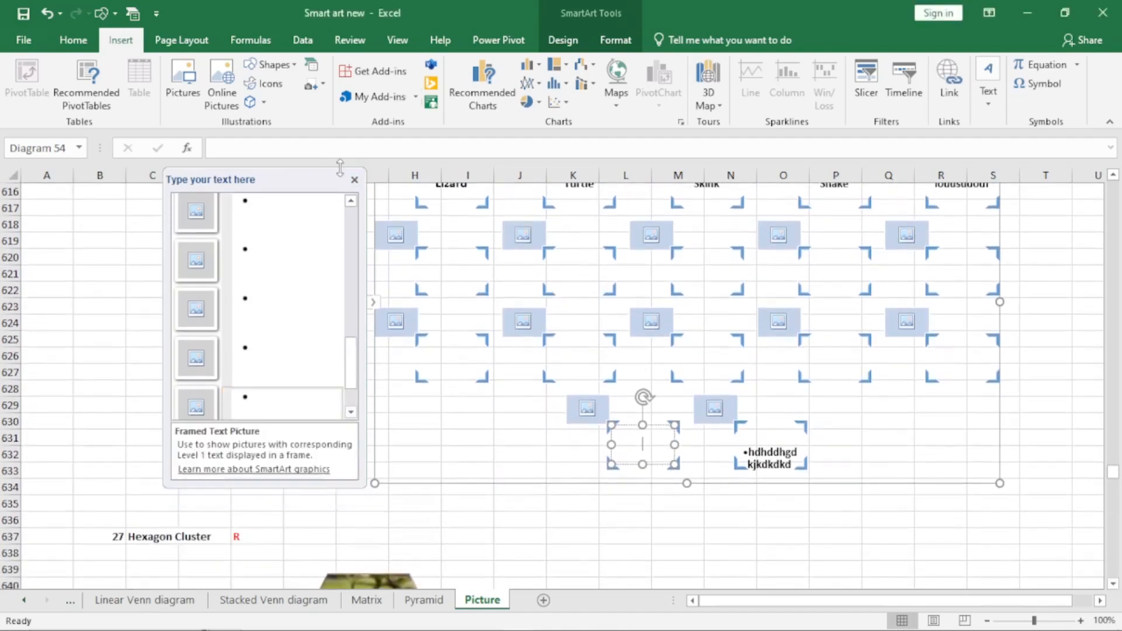
left_click(354, 180)
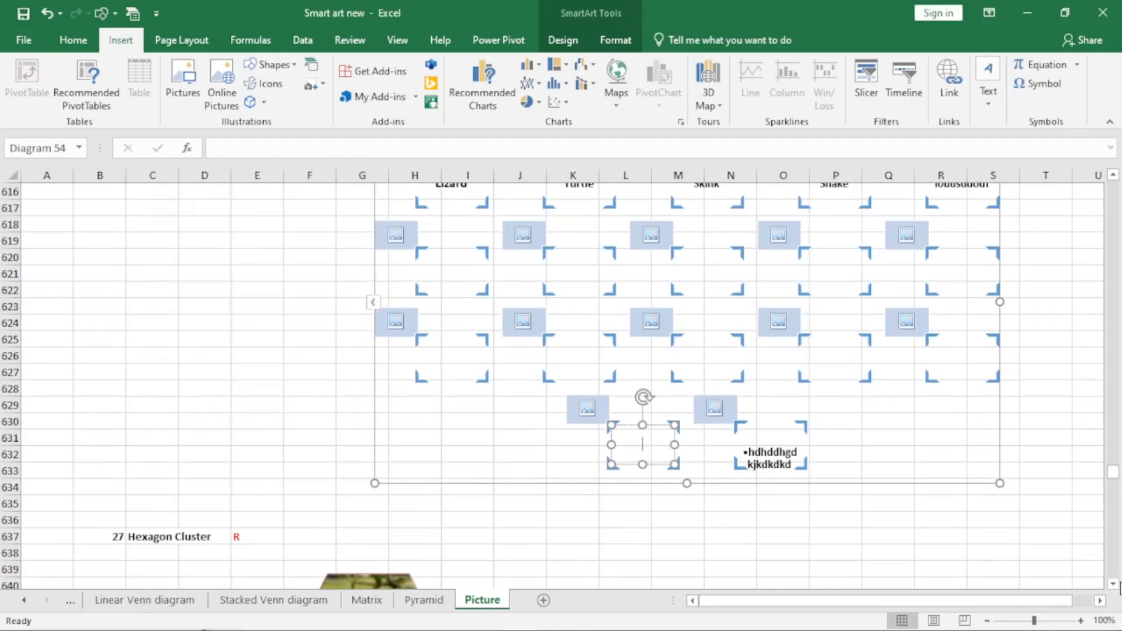
scroll(1100, 187, "down", 7)
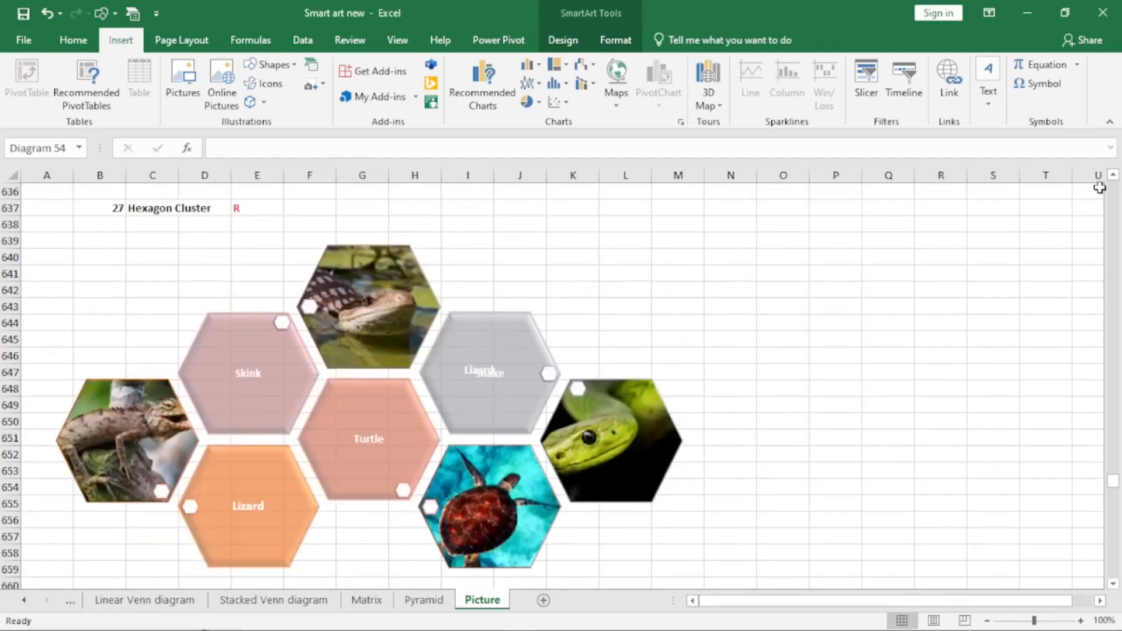
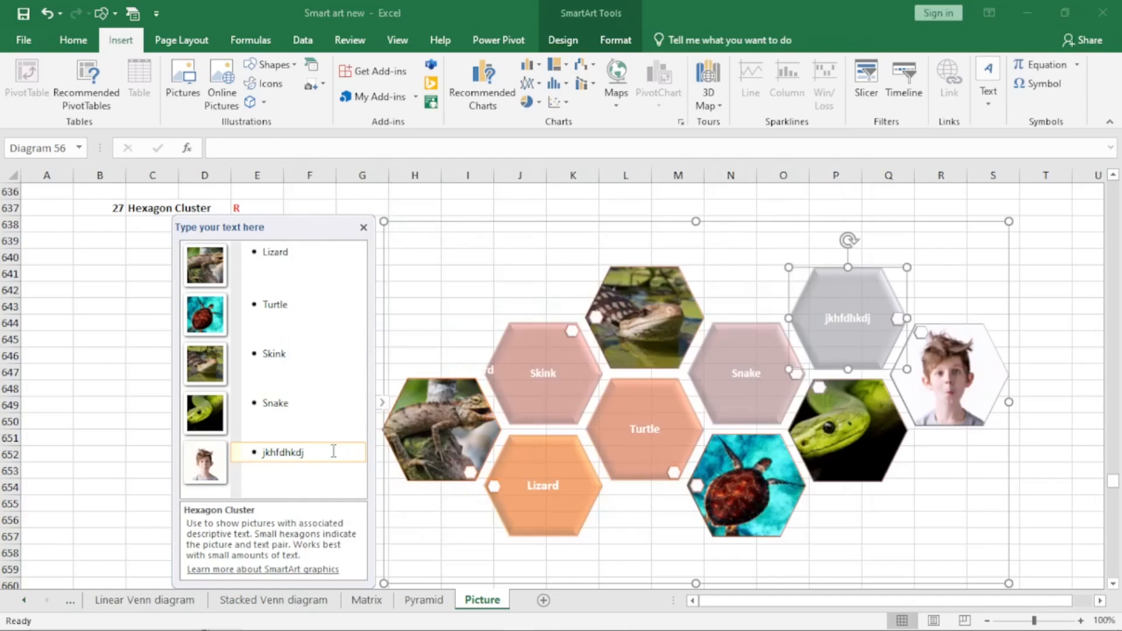
Extend the fifth Hexagon Cluster entry's title to "jkhfdhkdjhkhkhk", then hide and reshow the graphic's text pane.
type("khkhk")
left_click(364, 227)
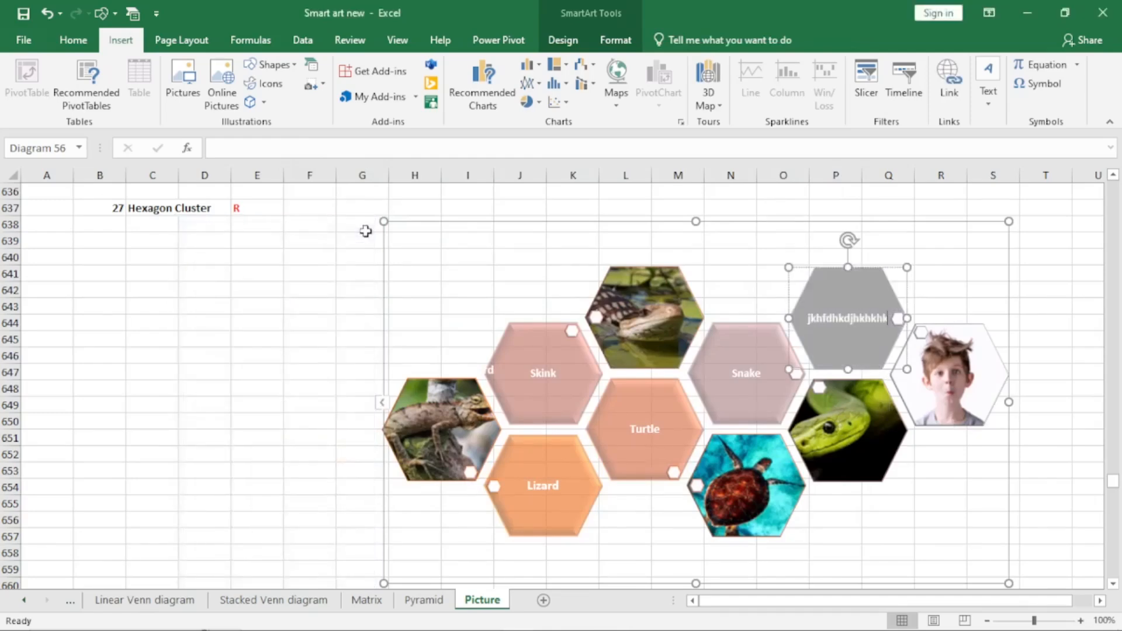
left_click(380, 406)
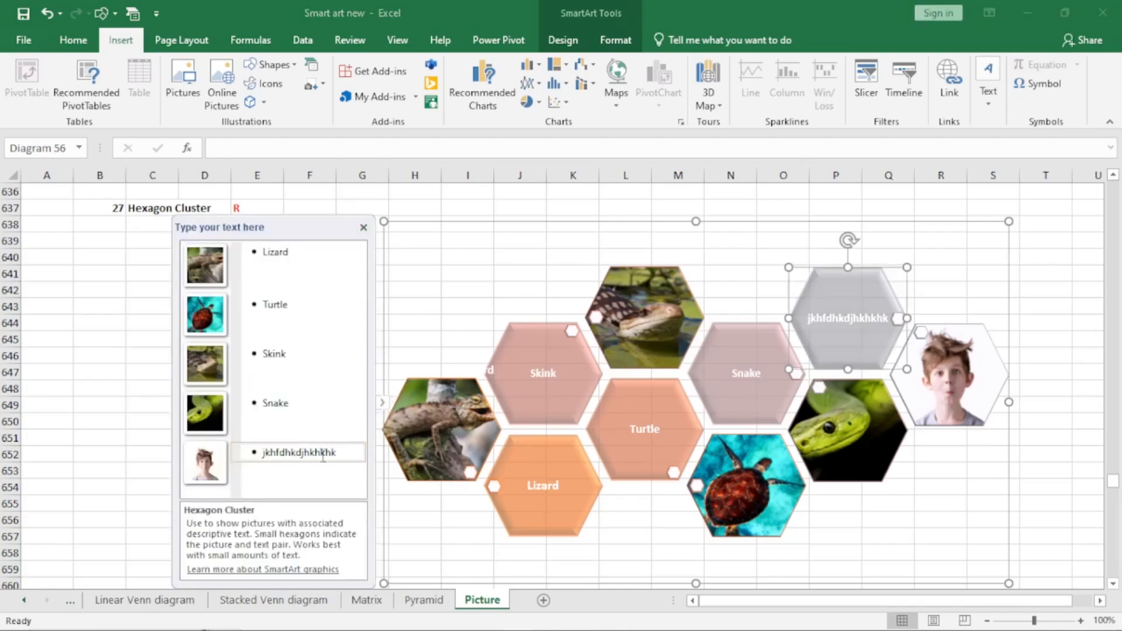
Insert seven untitled top-level entries after the fifth Hexagon Cluster entry, deleting the surplus bullets marked with a red X.
left_click(350, 456)
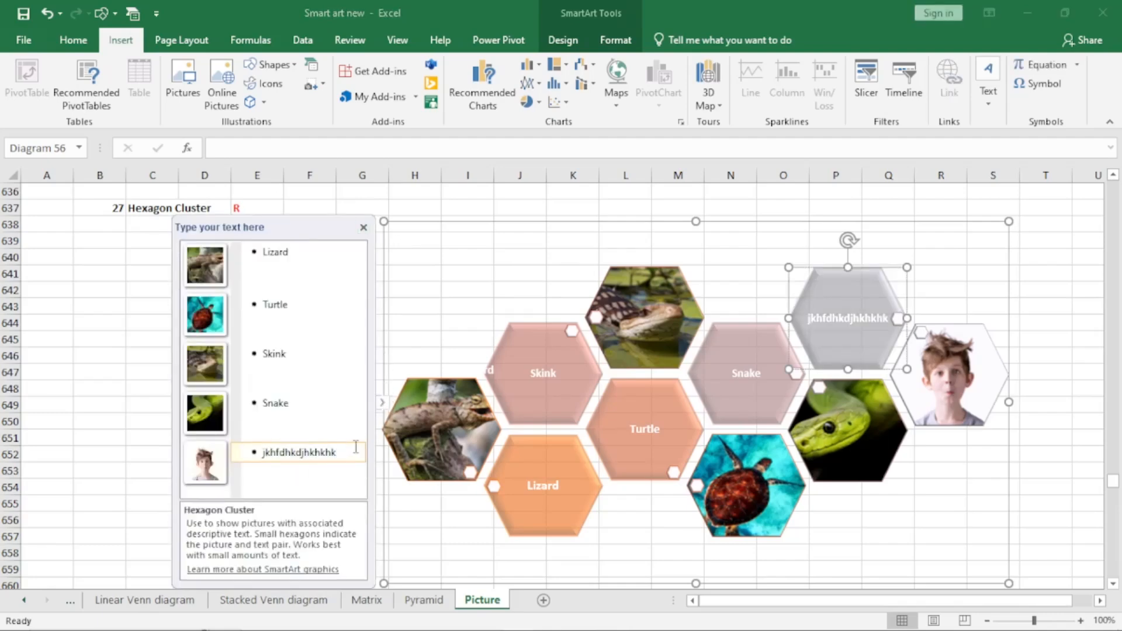
key("Return")
key("Return")
key("Return")
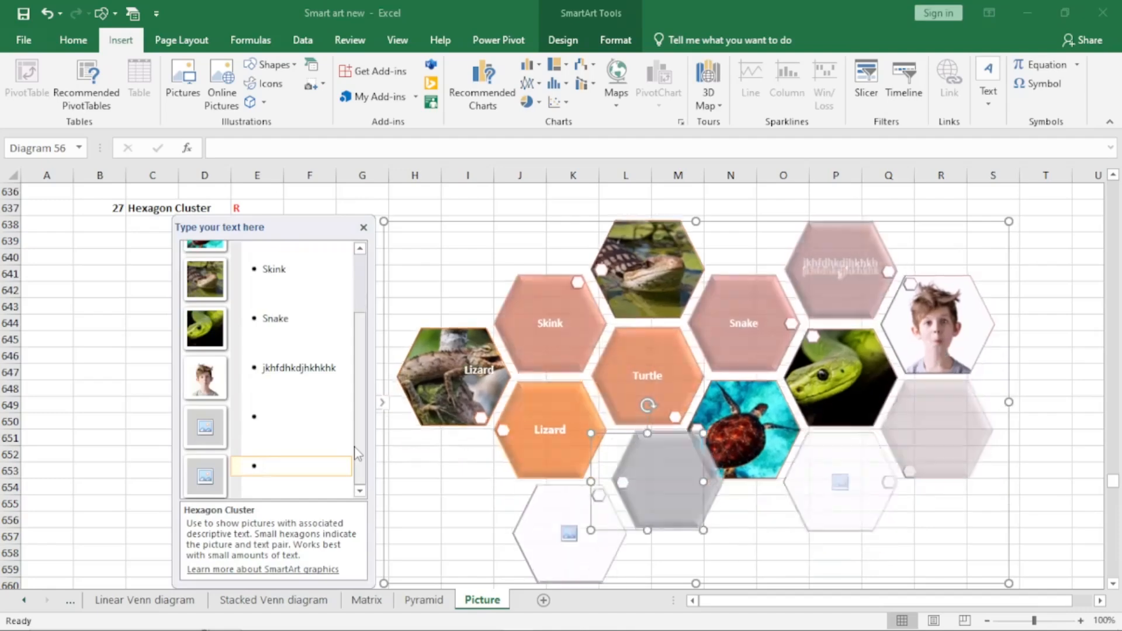
key("Return")
key("Return")
key("Return")
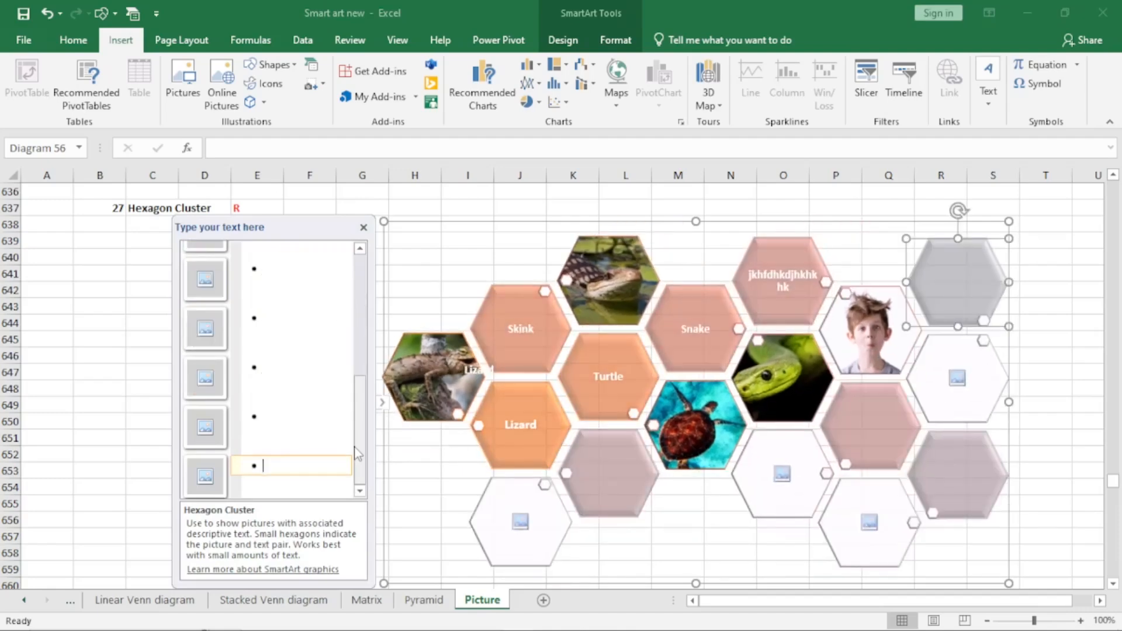
key("Return")
key("Return")
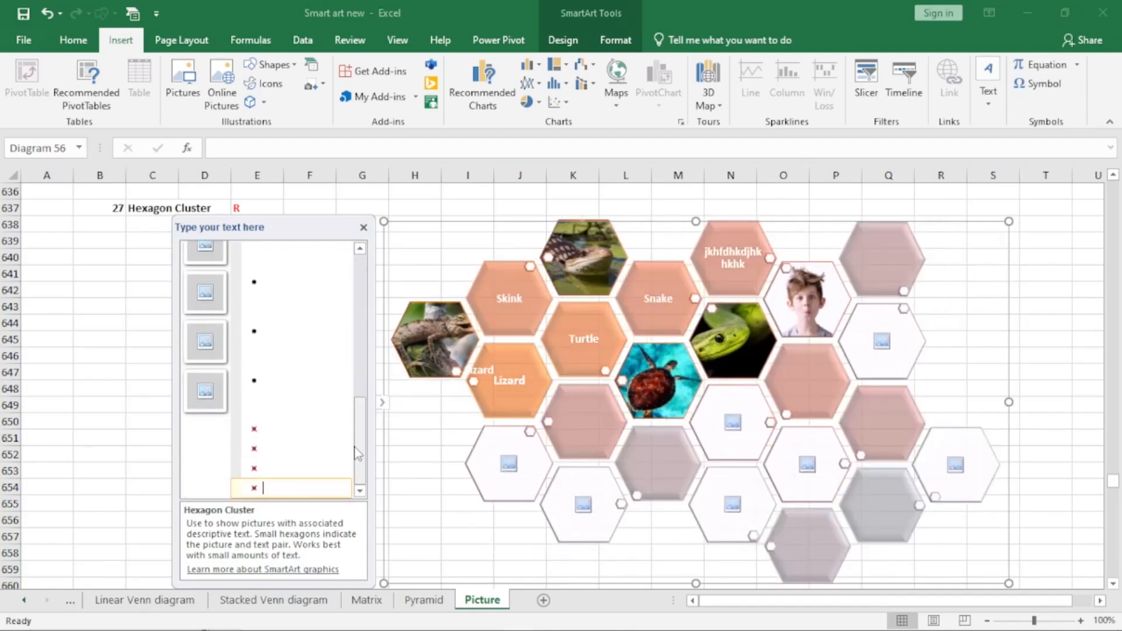
key("Return")
key("BackSpace")
key("BackSpace")
key("BackSpace")
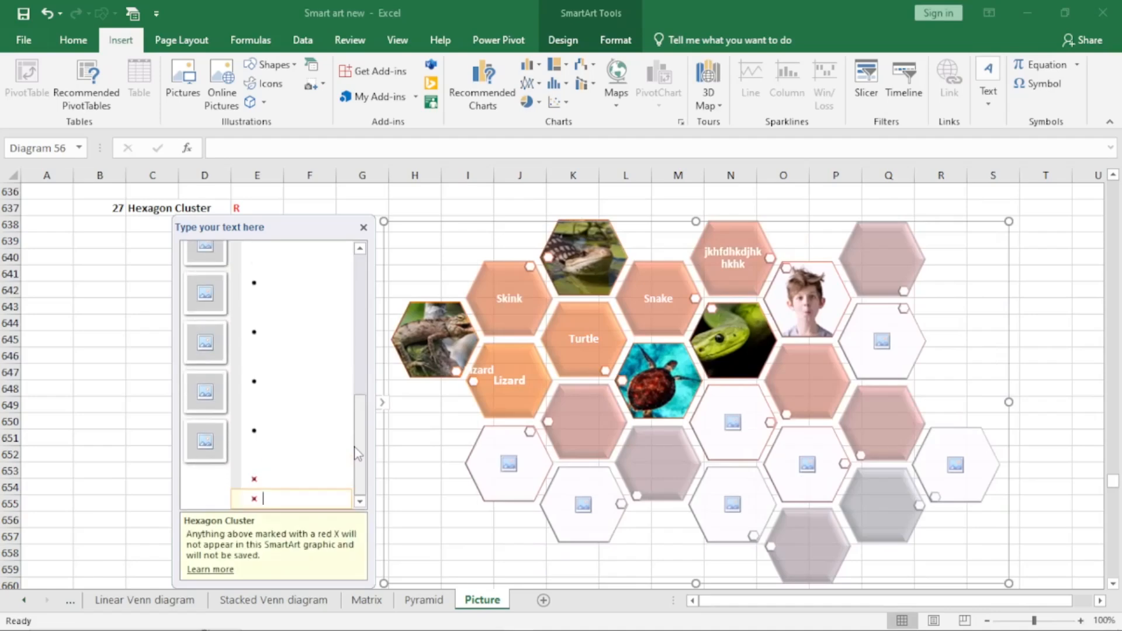
key("BackSpace")
key("BackSpace")
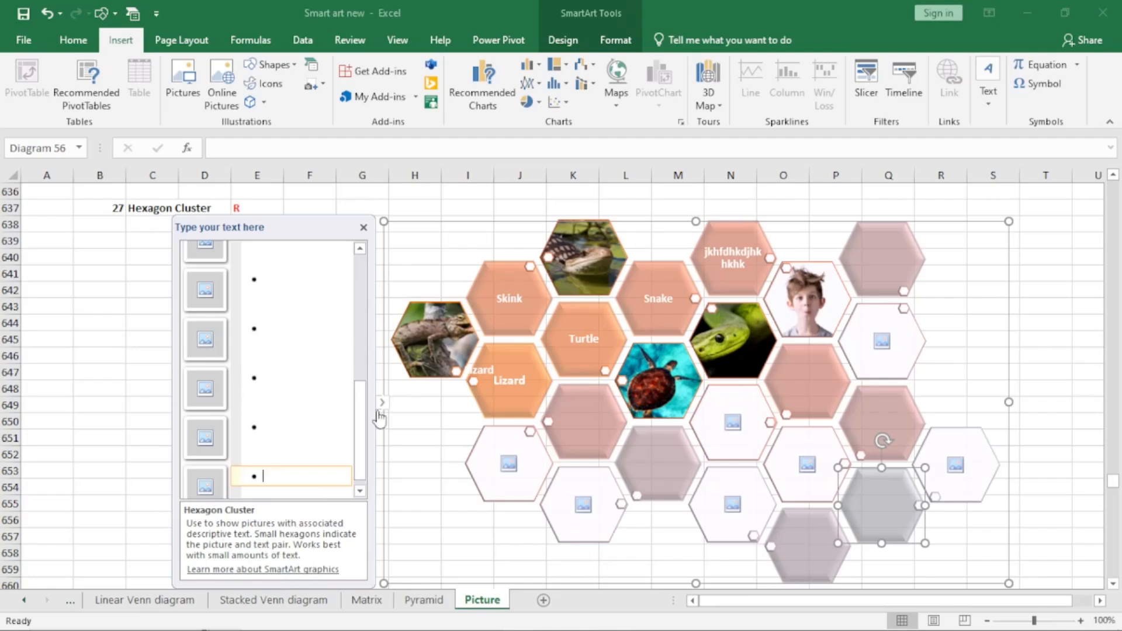
Title the seven blank Hexagon Cluster entries "6" through "12" in order and close the text pane.
left_click_drag(367, 436, 361, 284)
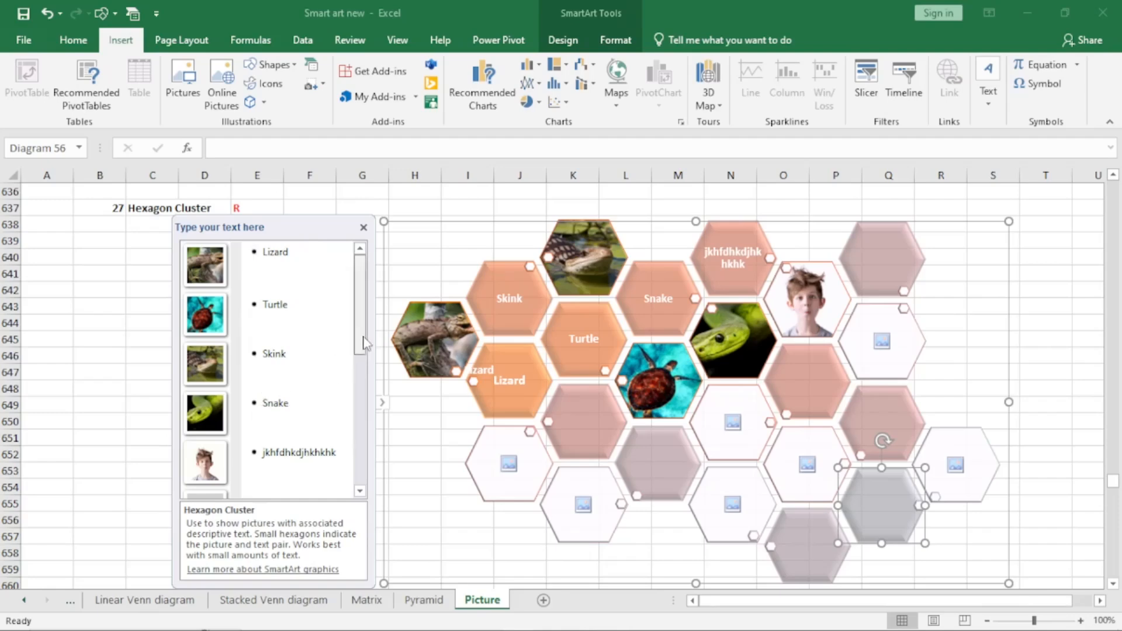
scroll(286, 392, "down", 4)
left_click(286, 392)
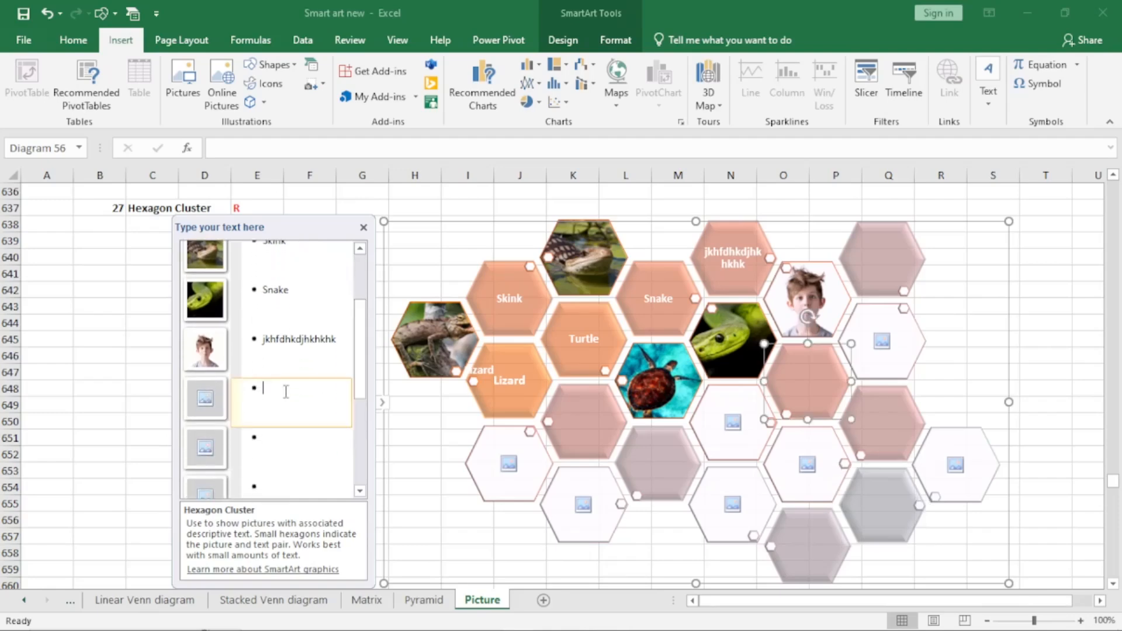
key("Down")
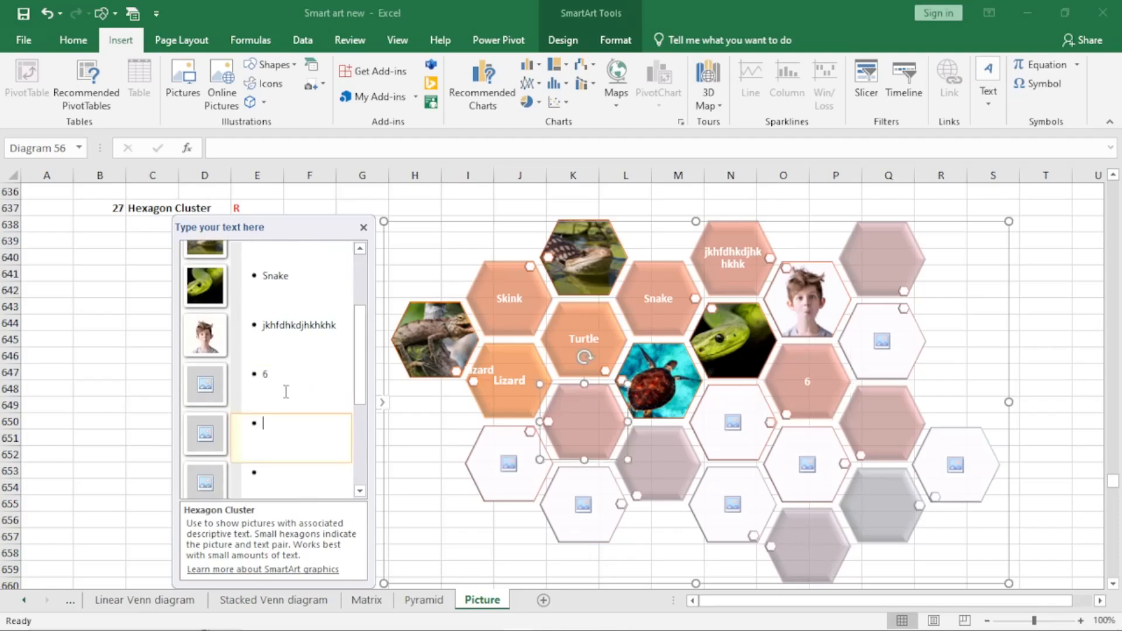
type("7")
key("Down")
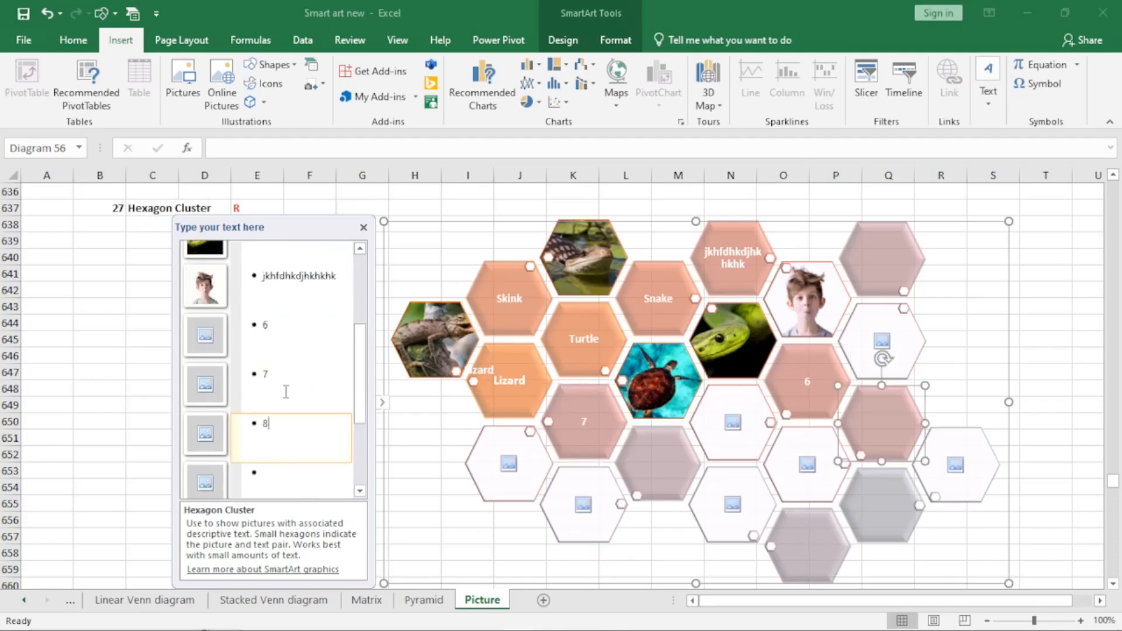
key("Down")
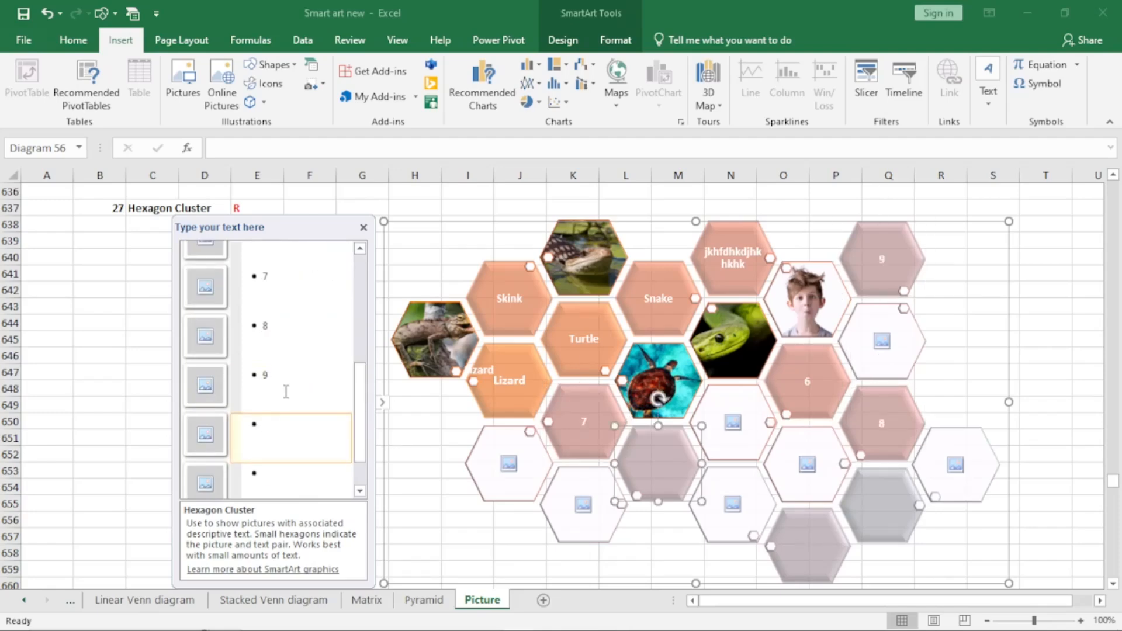
key("Down")
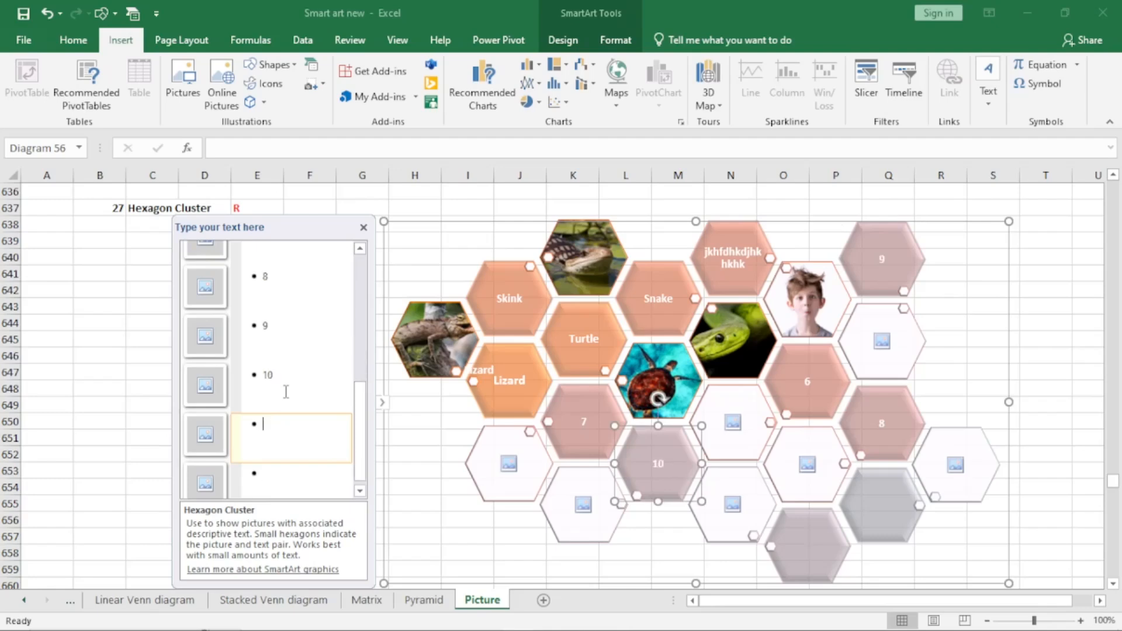
type("11")
key("Down")
type("1")
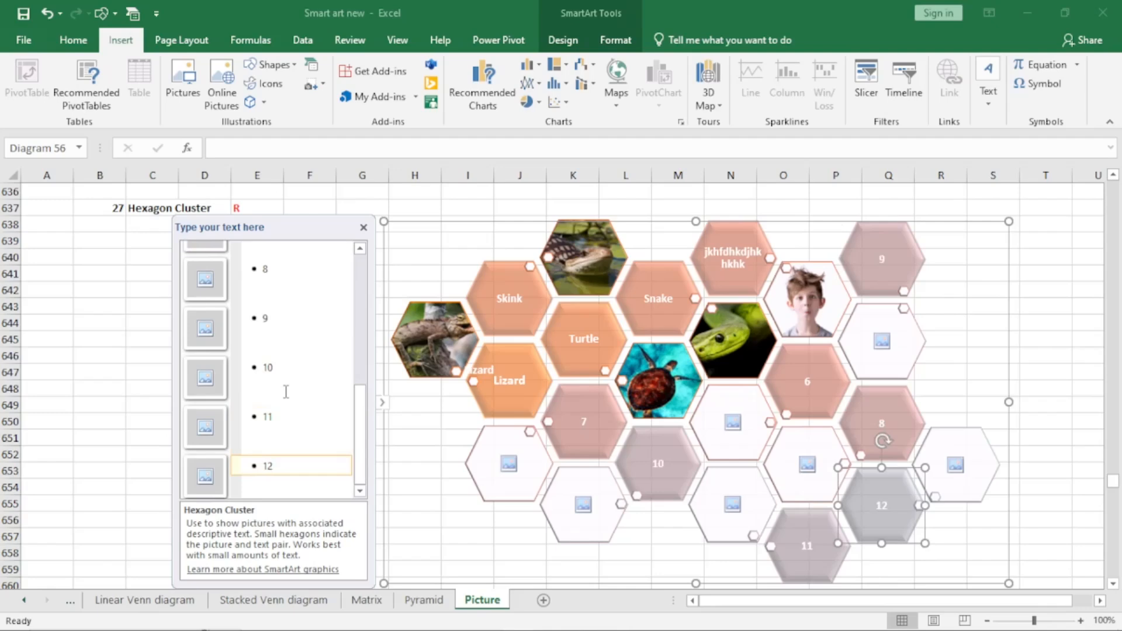
left_click(364, 228)
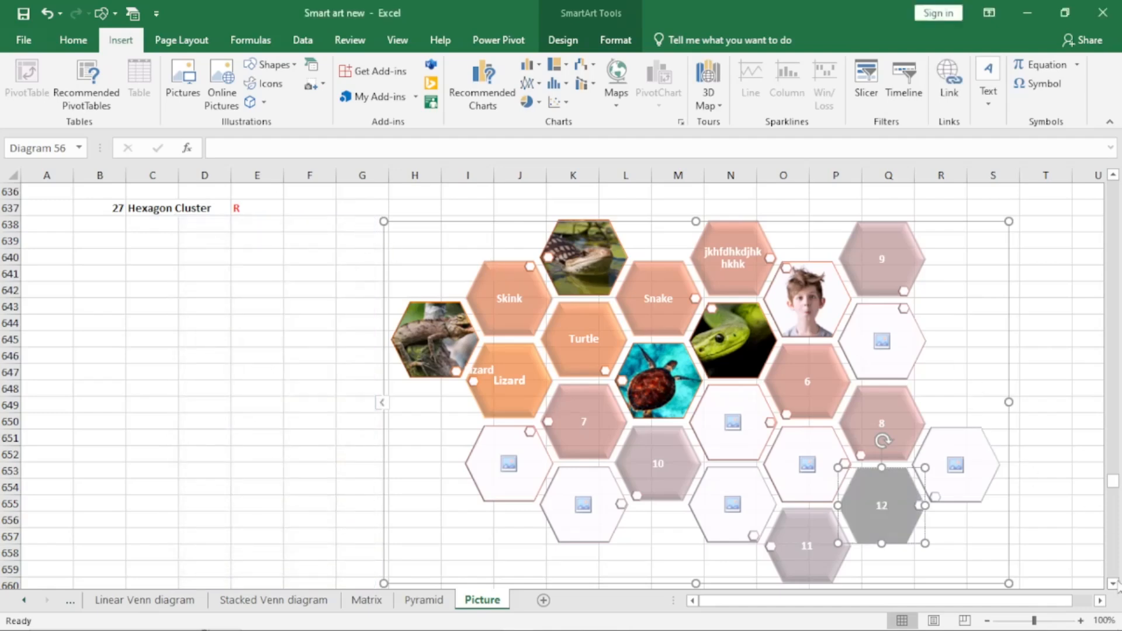
Move the whole Bubble Picture List graphic about five columns toward column S and show its text pane.
scroll(1116, 583, "down", 9)
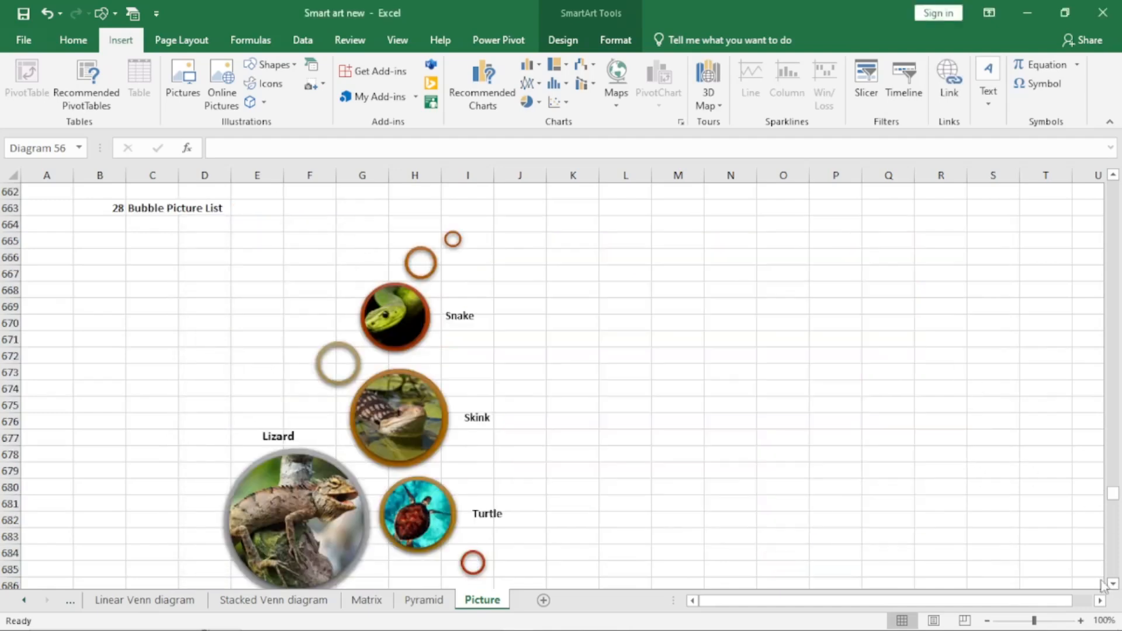
left_click(394, 343)
left_click_drag(618, 234, 764, 233)
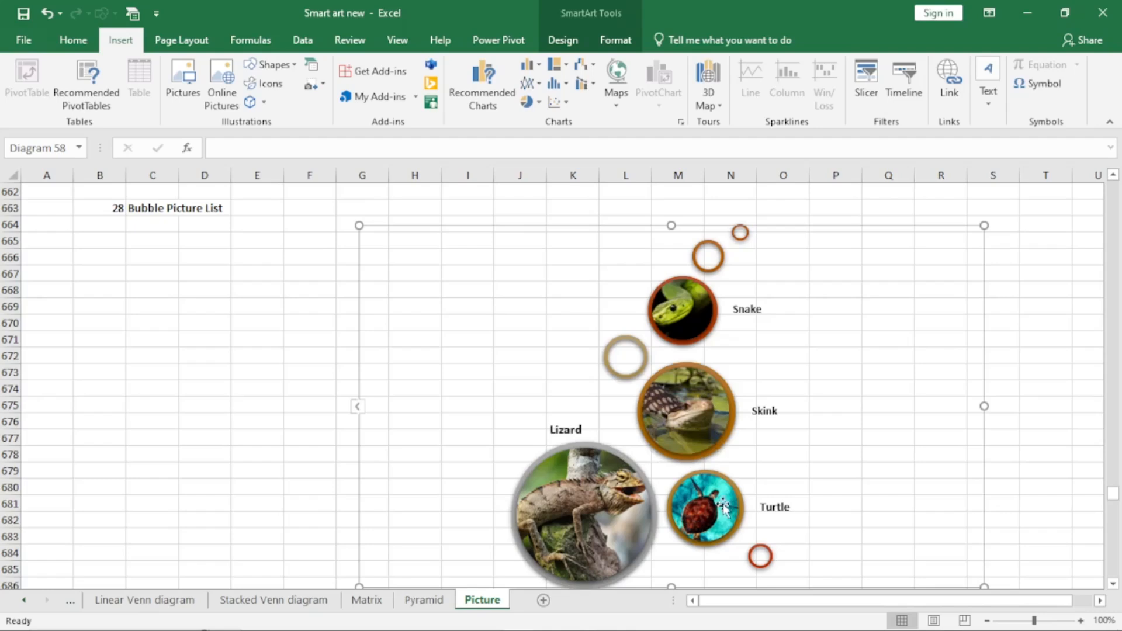
left_click(359, 408)
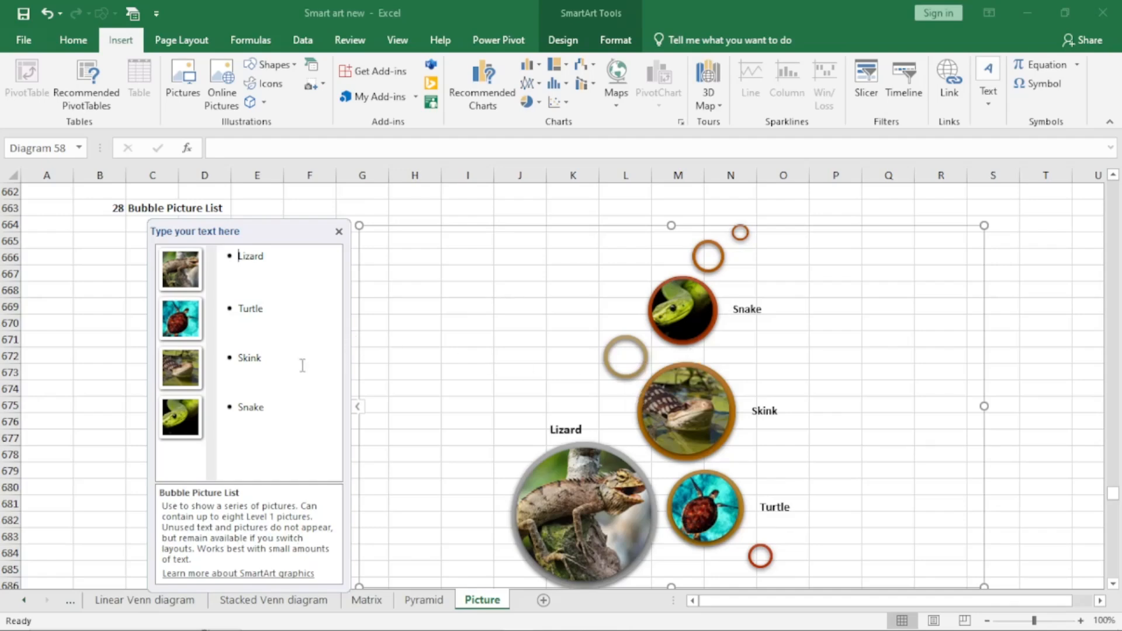
Add a fifth entry after Snake in the Bubble Picture List graphic with the boy's picture from the "Pics used for smartart graphic" folder.
left_click(283, 406)
key("Return")
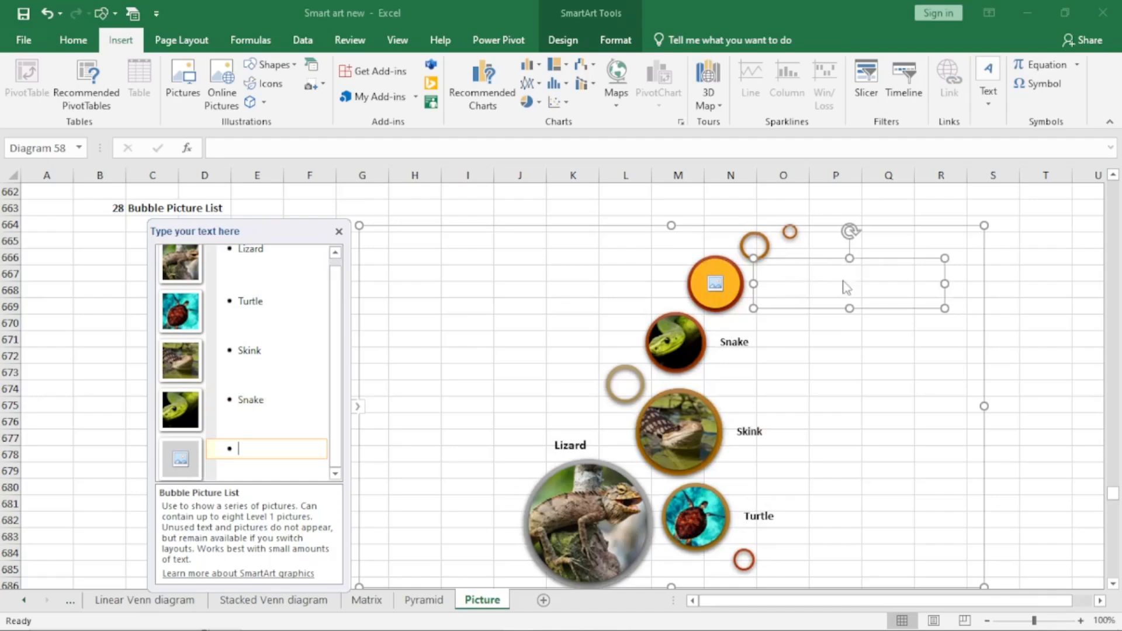
left_click(187, 467)
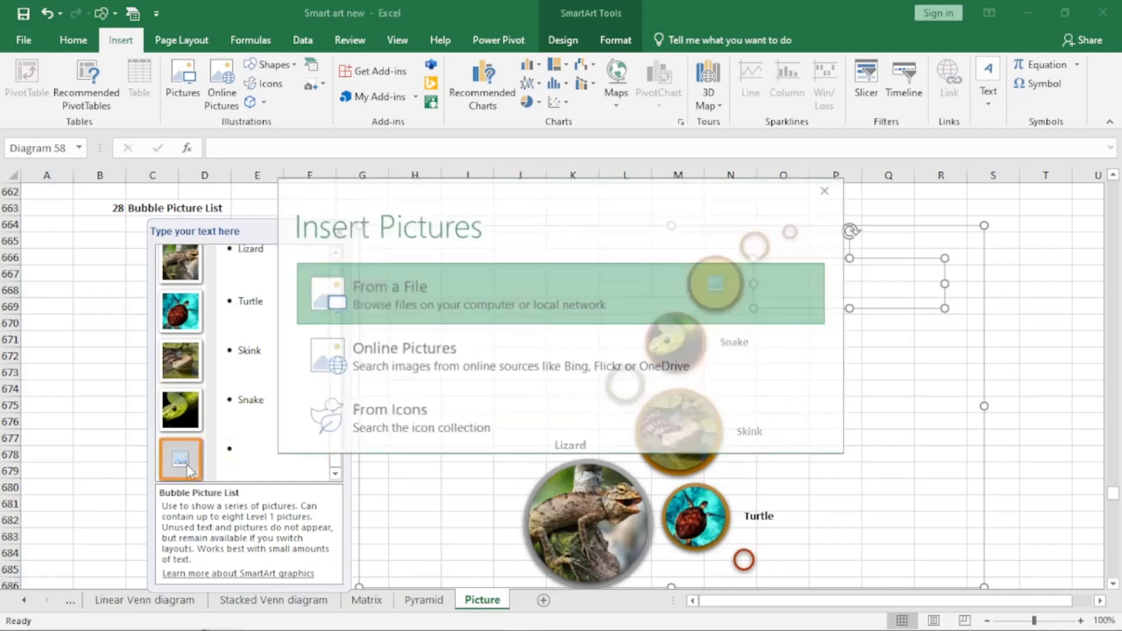
left_click(454, 279)
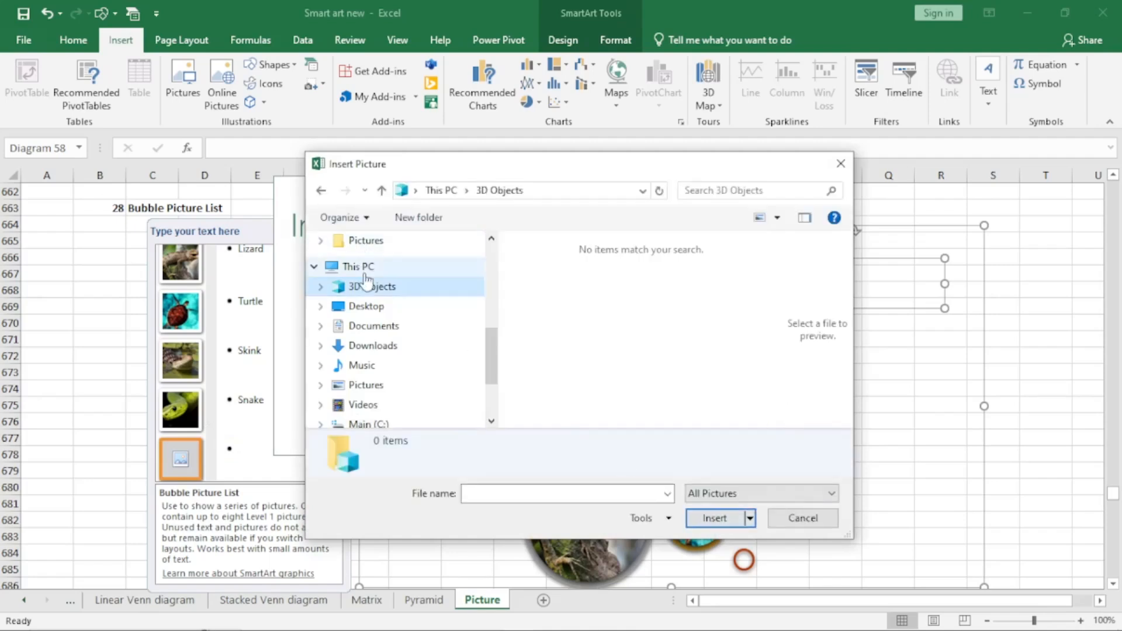
scroll(383, 285, "up", 3)
scroll(385, 327, "up", 2)
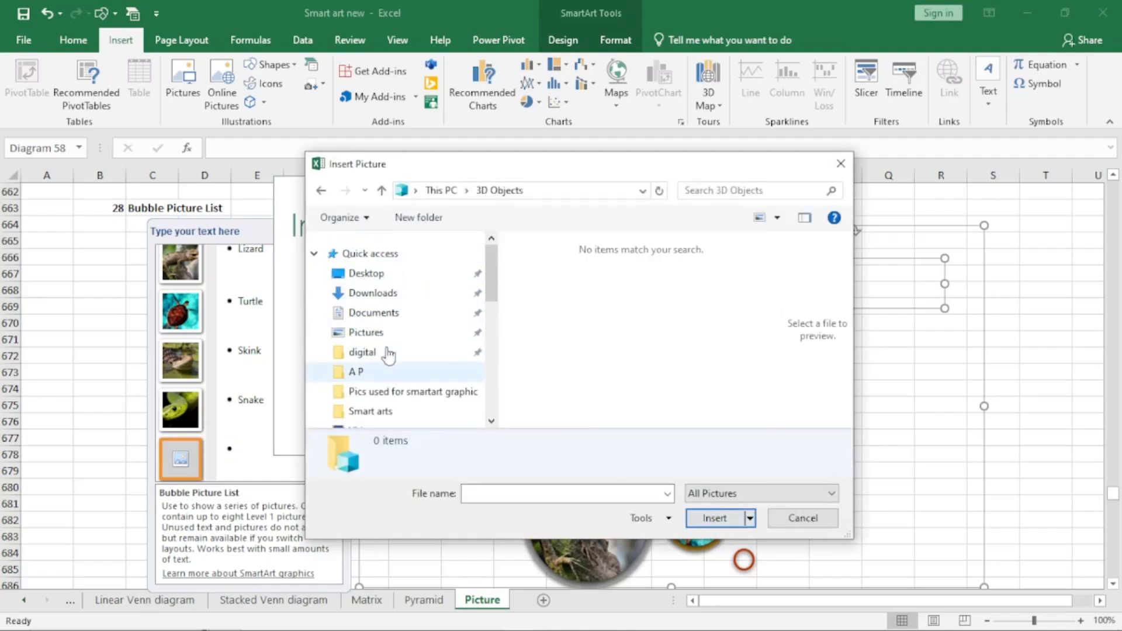
left_click(381, 278)
double_click(666, 289)
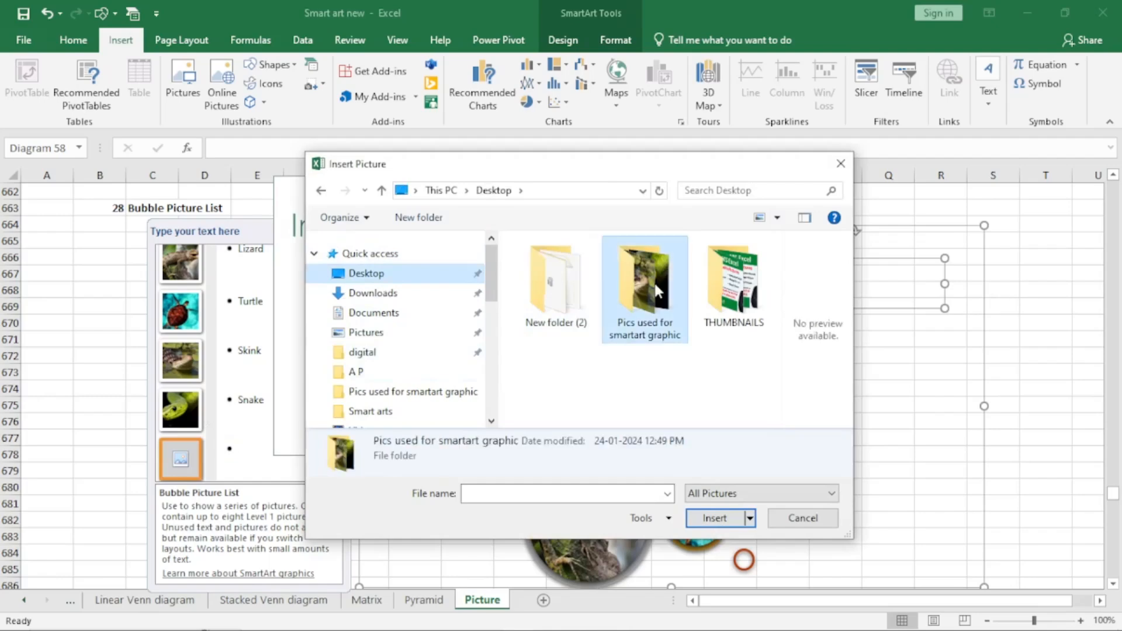
left_click(668, 295)
left_click(715, 518)
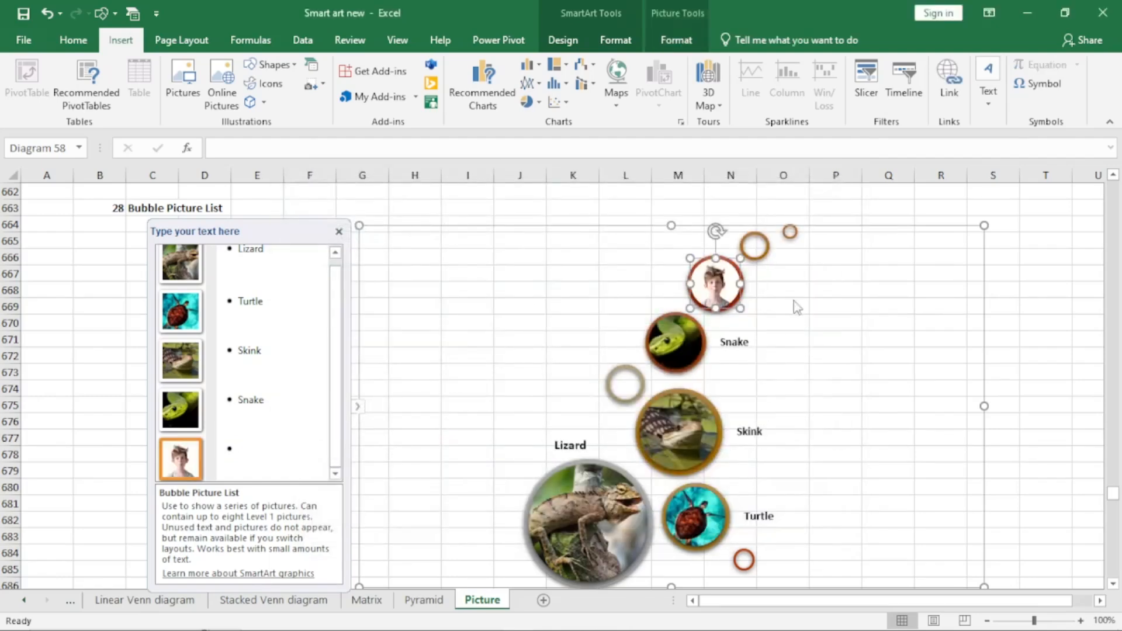
Title the fifth Bubble Picture List entry "ljsdjfdsjklsd" and give it the sub-bullet "jjljsjsjsfdsjfd".
left_click(233, 454)
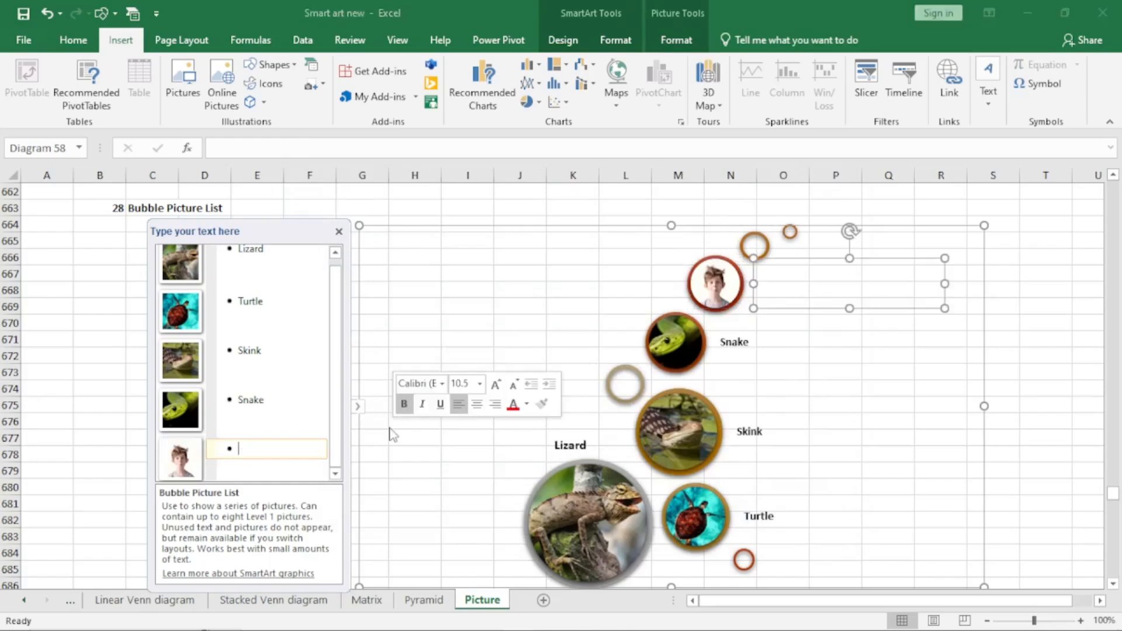
type("ljsdjfdsjklsd")
key("Return")
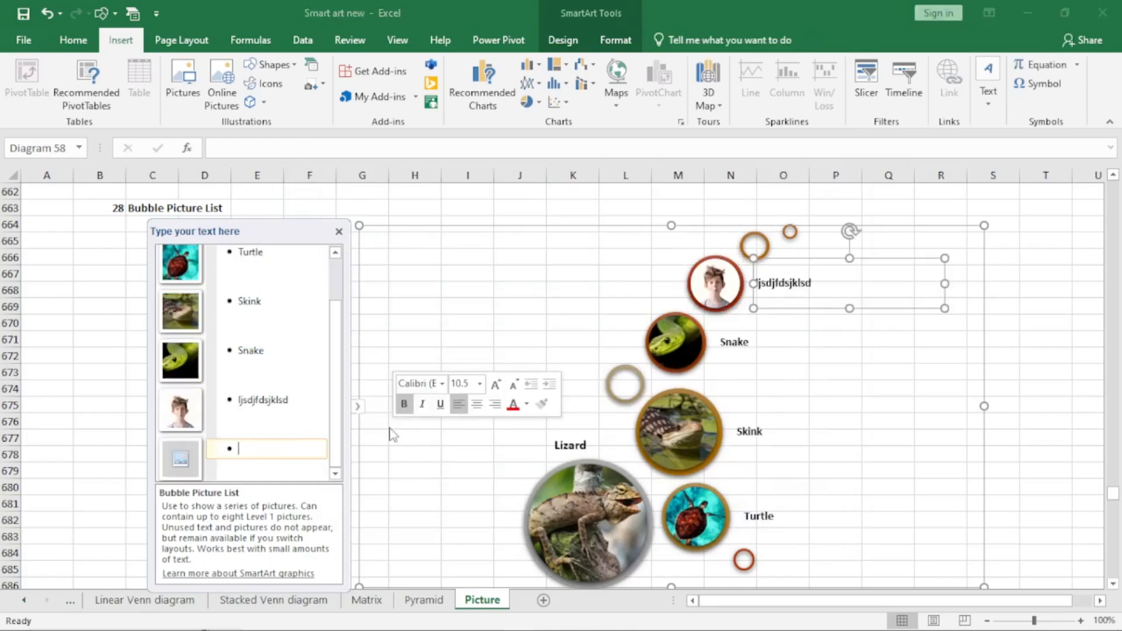
key("BackSpace")
type("jjljsjsjsfdsjfd")
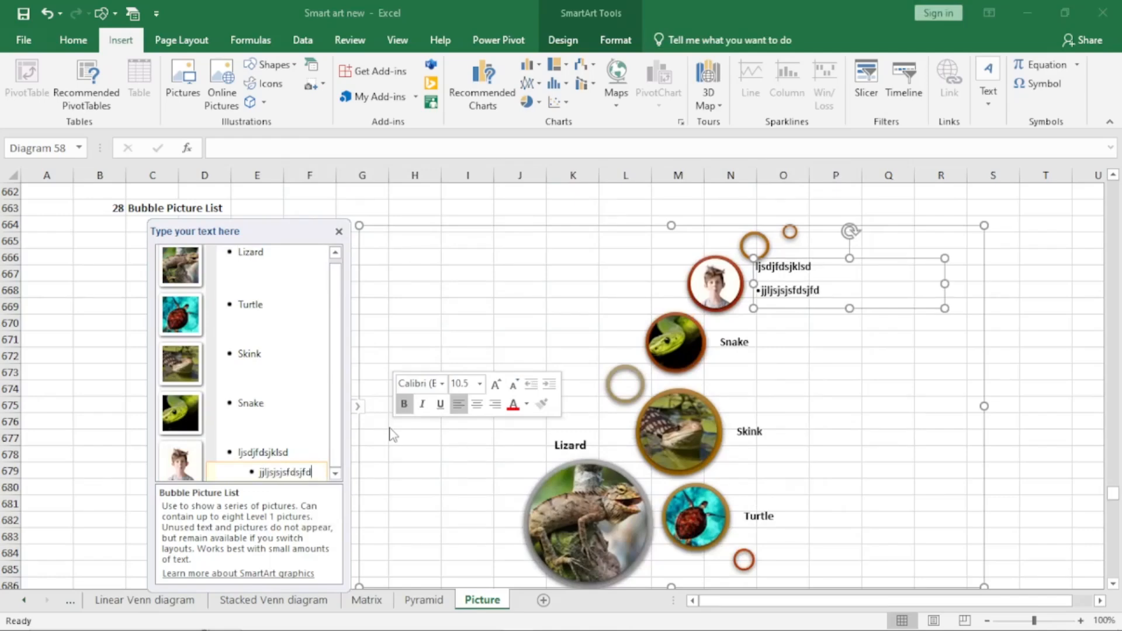
Add blank sixth, seventh and eighth picture entries to the Bubble Picture List graphic, try a ninth, and close the text pane.
key("Return")
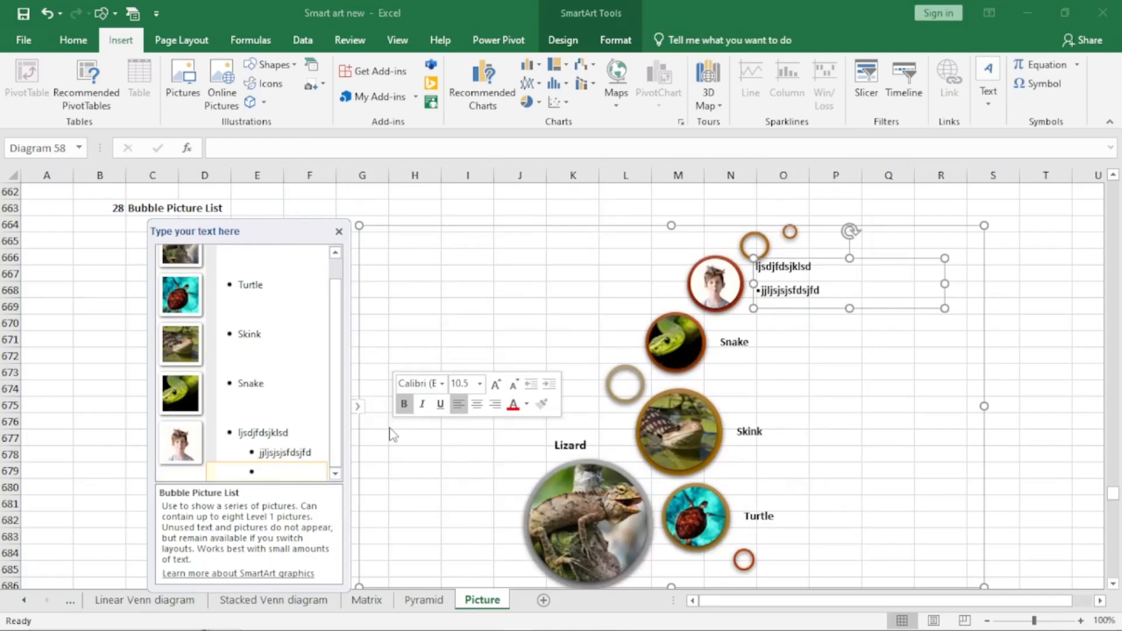
key("shift+Tab")
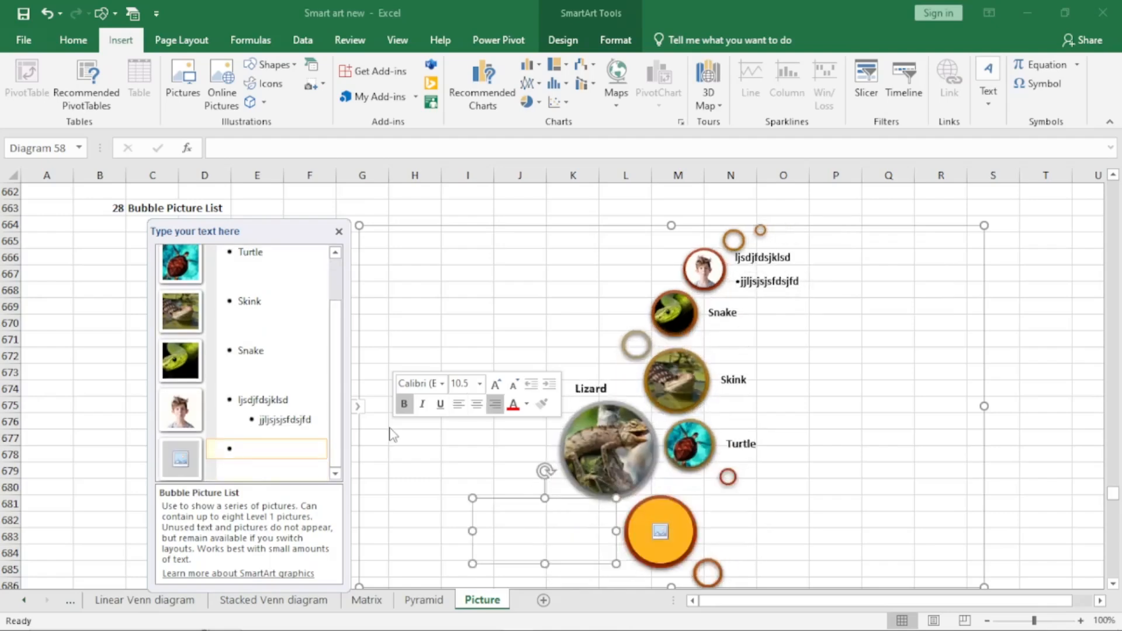
key("Return")
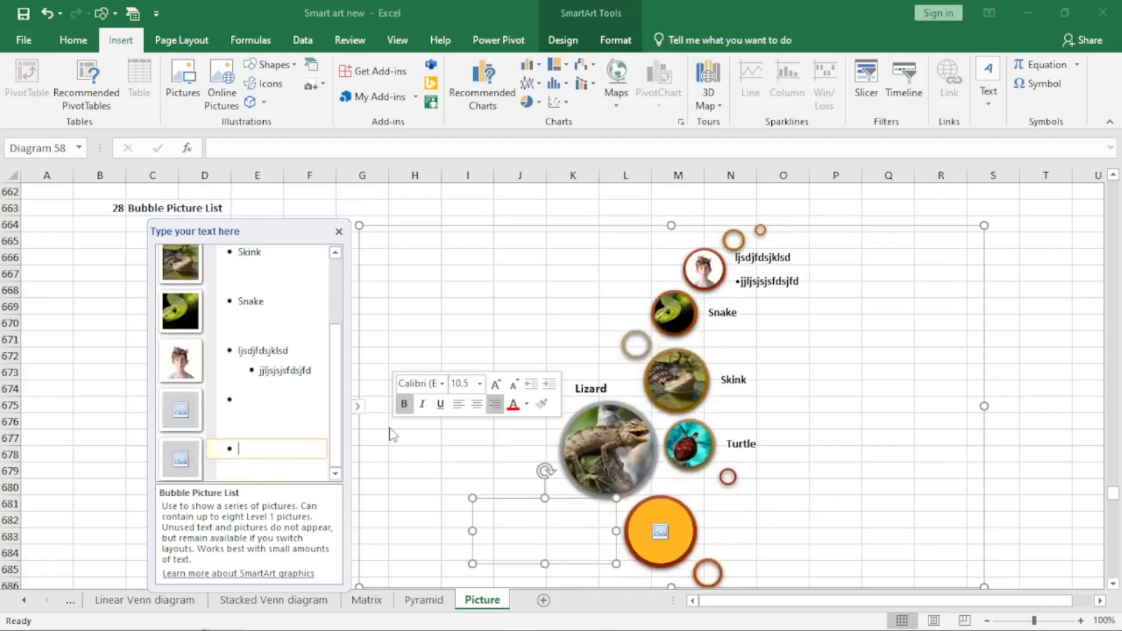
key("Return")
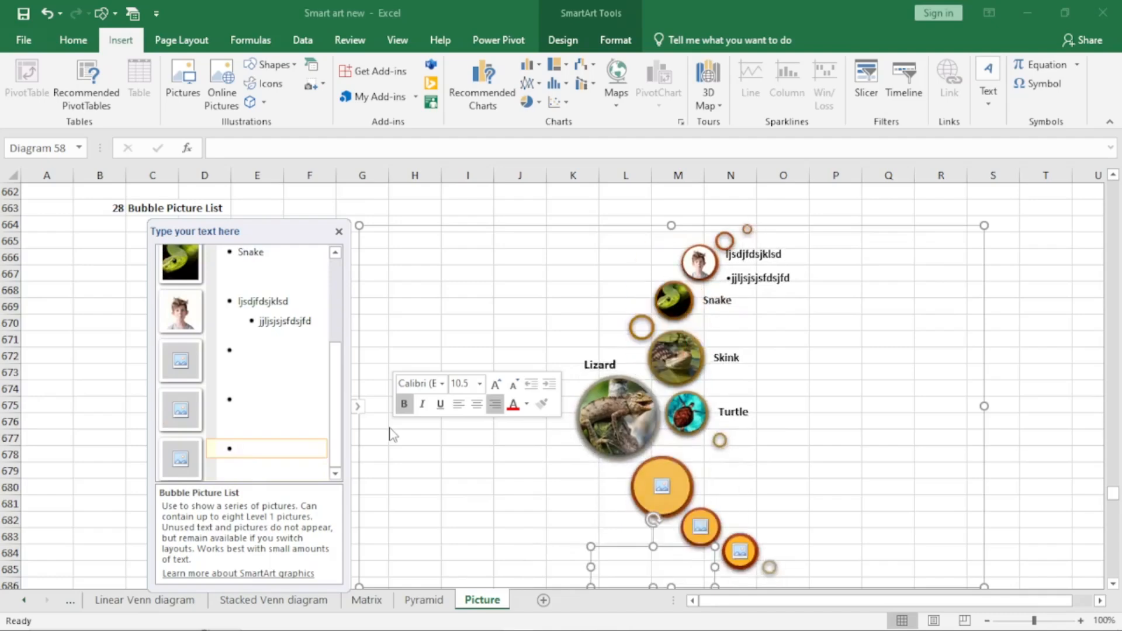
key("Return")
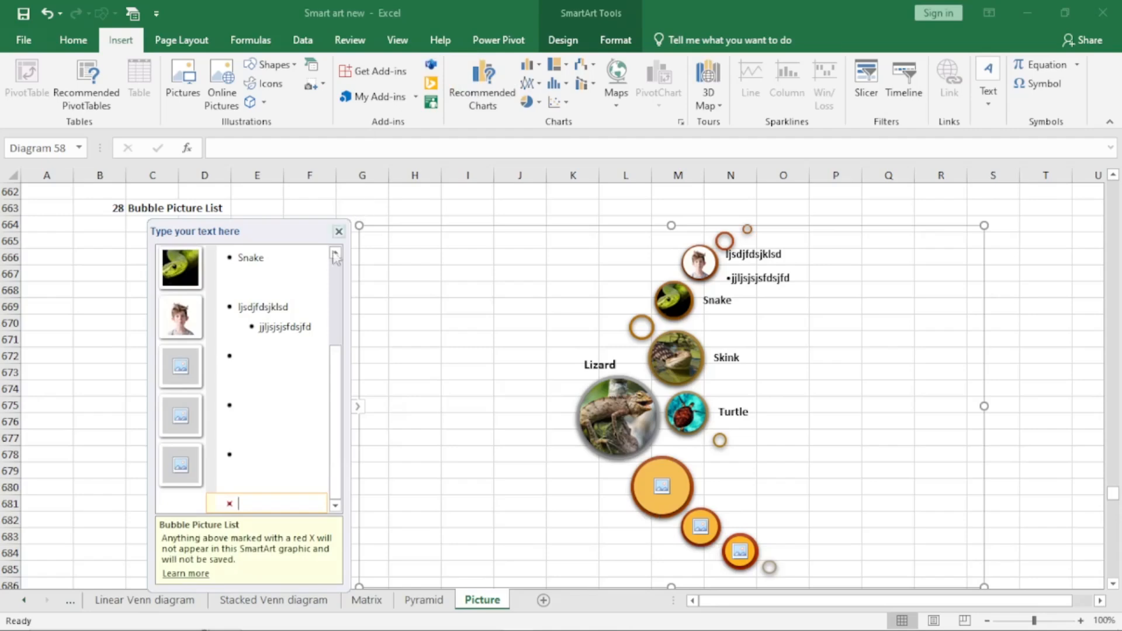
left_click(339, 233)
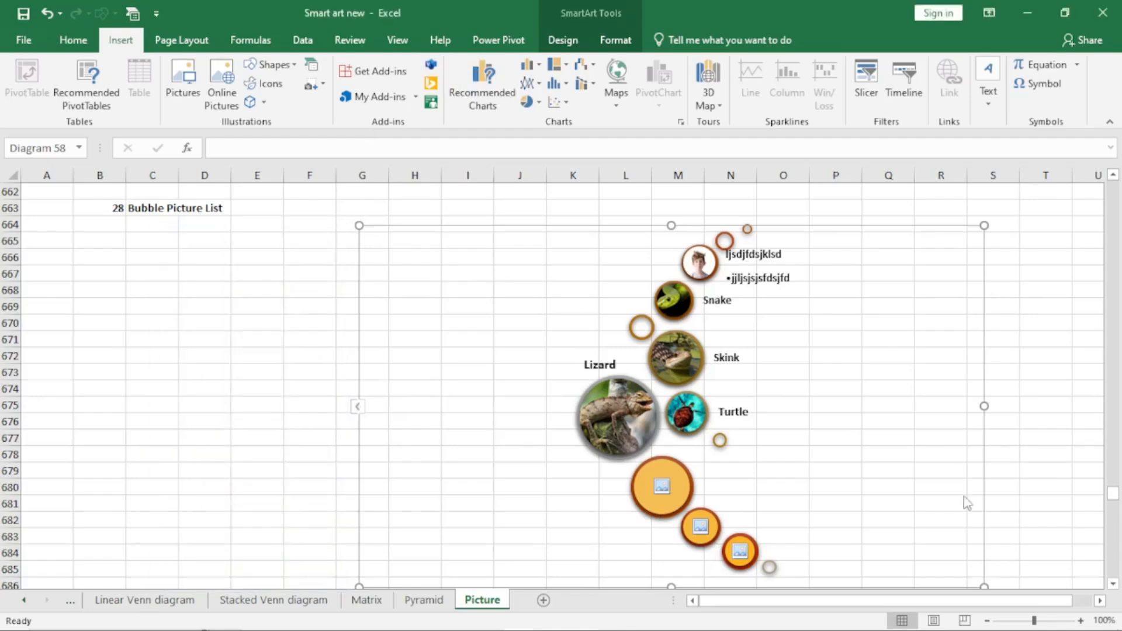
Insert the "old" picture from the "Pics used for smartart graphic" folder into the first second-level circle of the Circle Picture Hierarchy.
left_click(1114, 585)
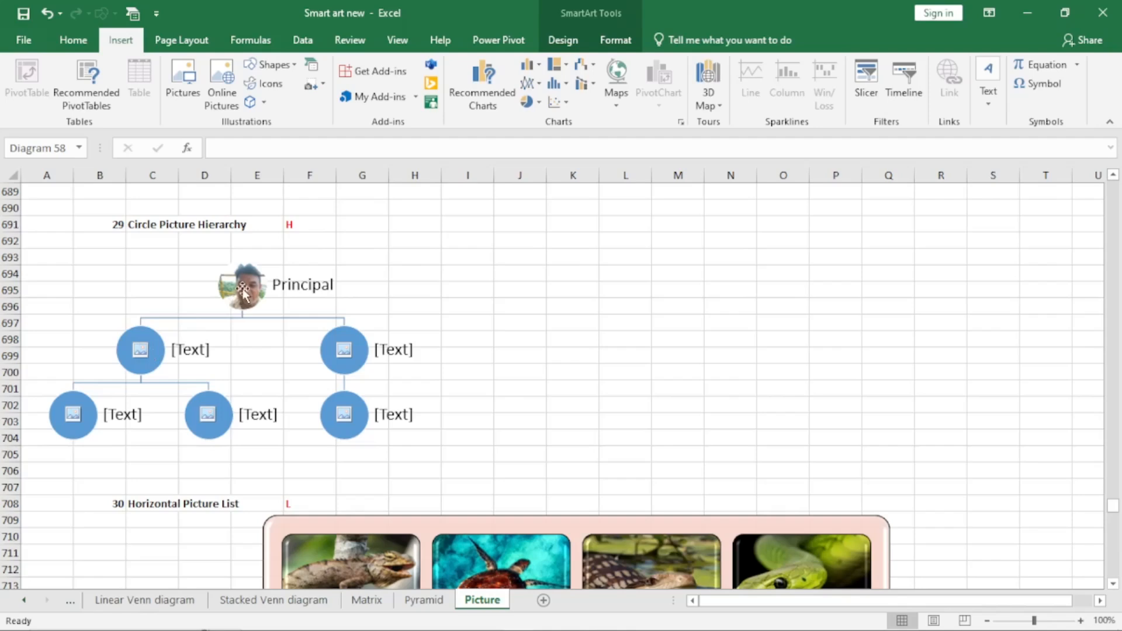
left_click(141, 350)
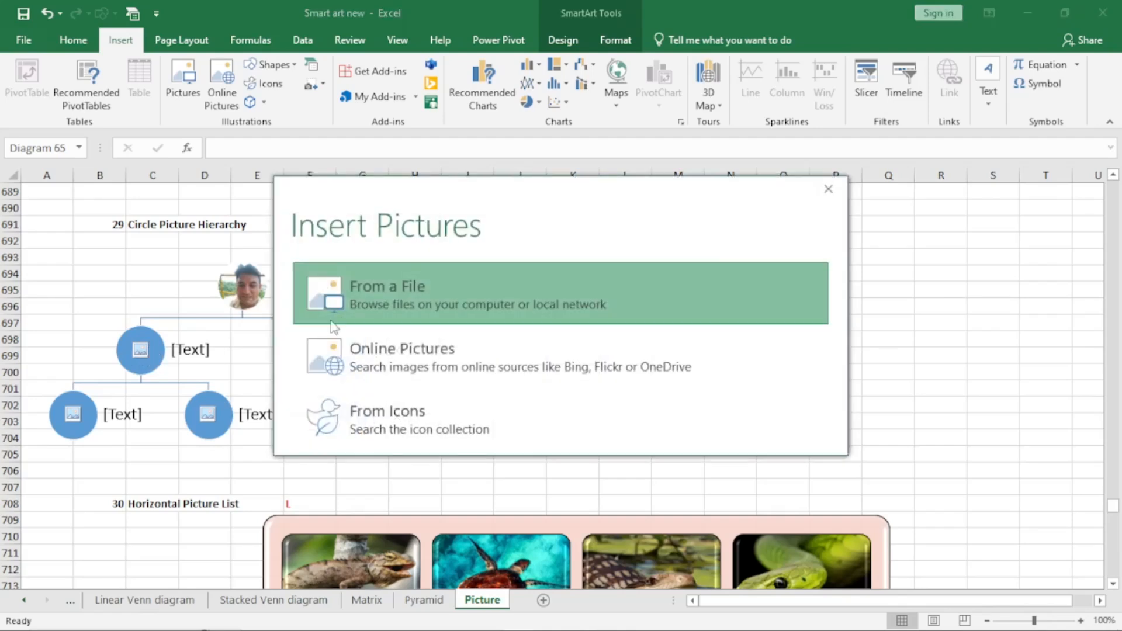
left_click(378, 296)
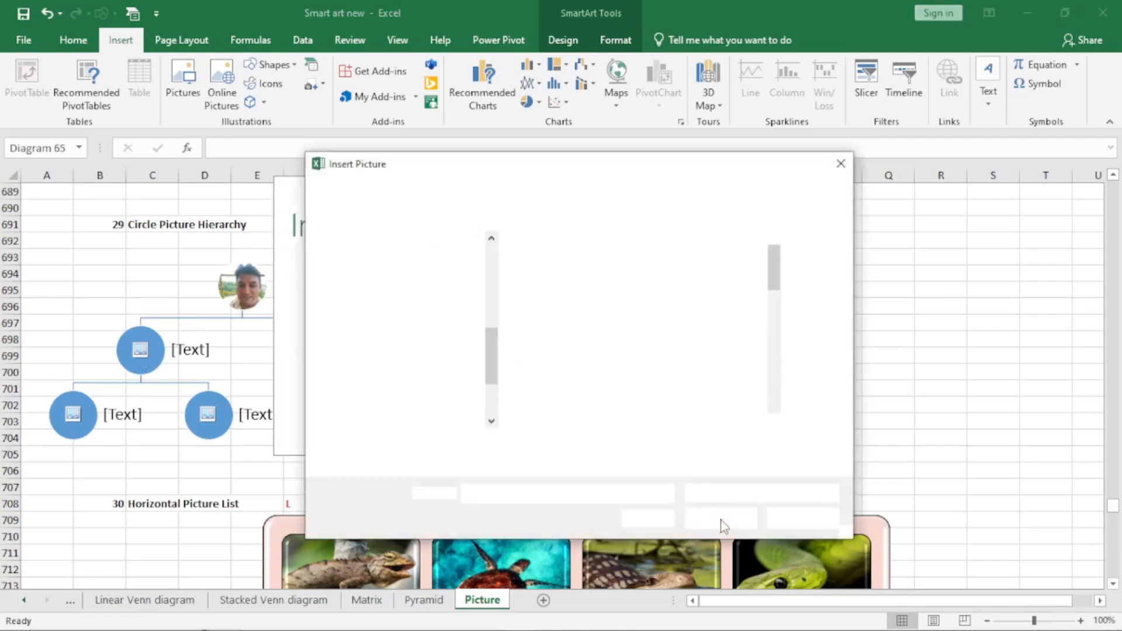
scroll(431, 318, "up", 3)
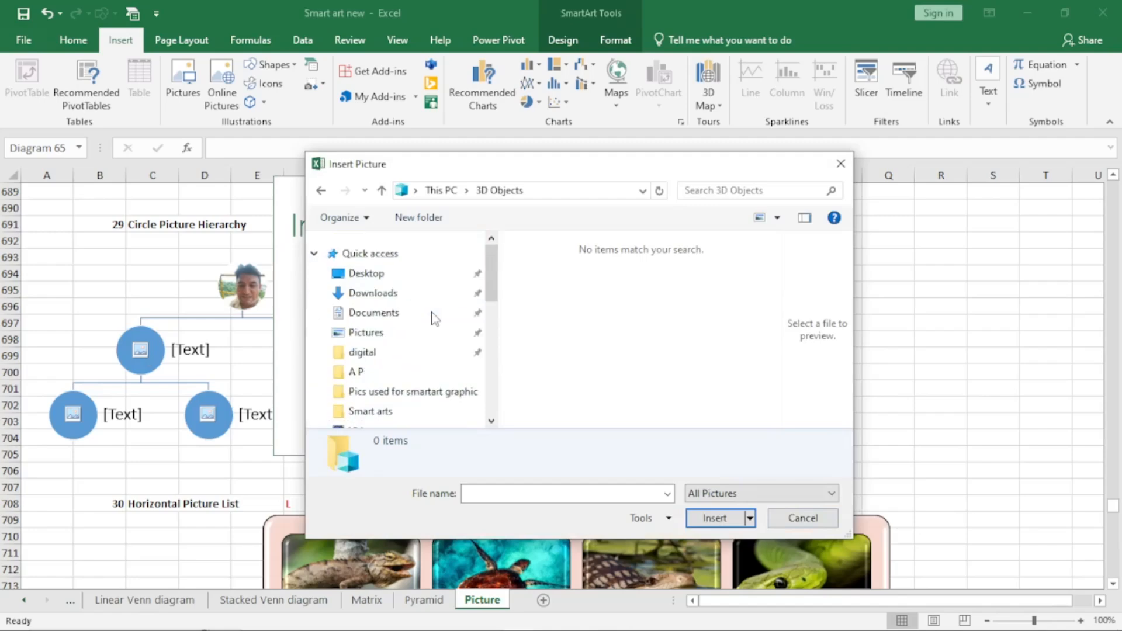
left_click(376, 279)
double_click(644, 295)
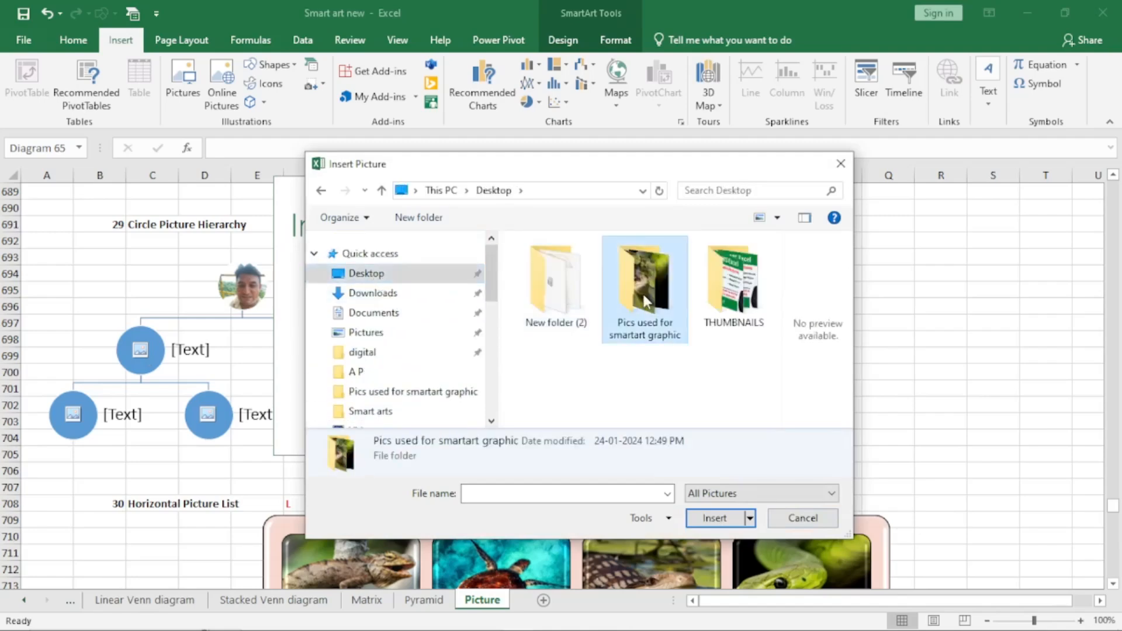
scroll(678, 356, "down", 5)
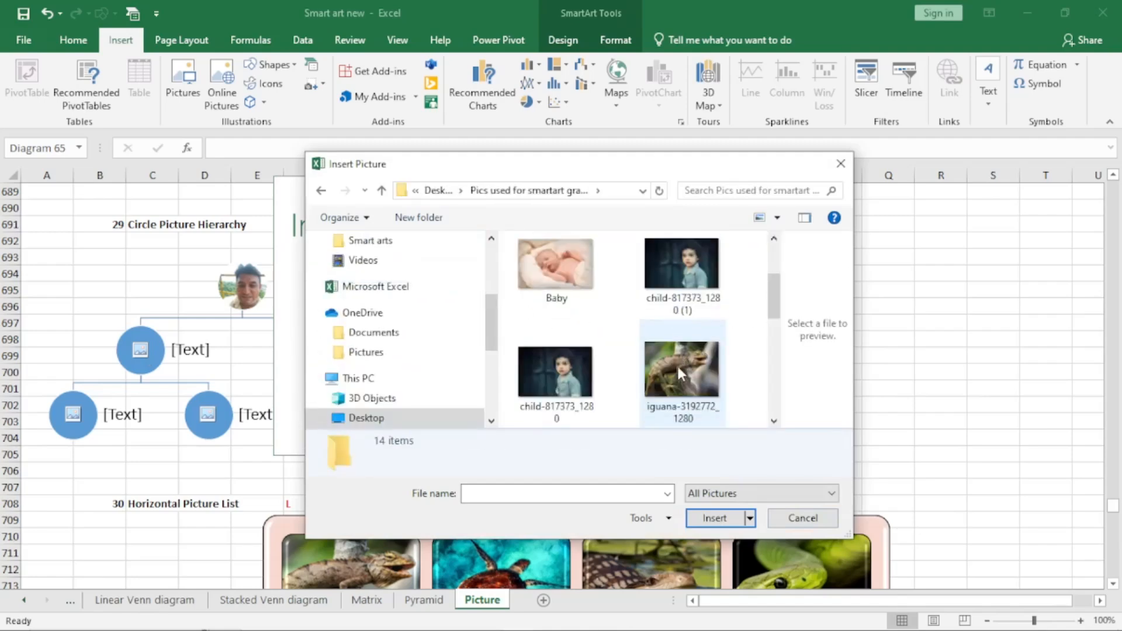
left_click(556, 274)
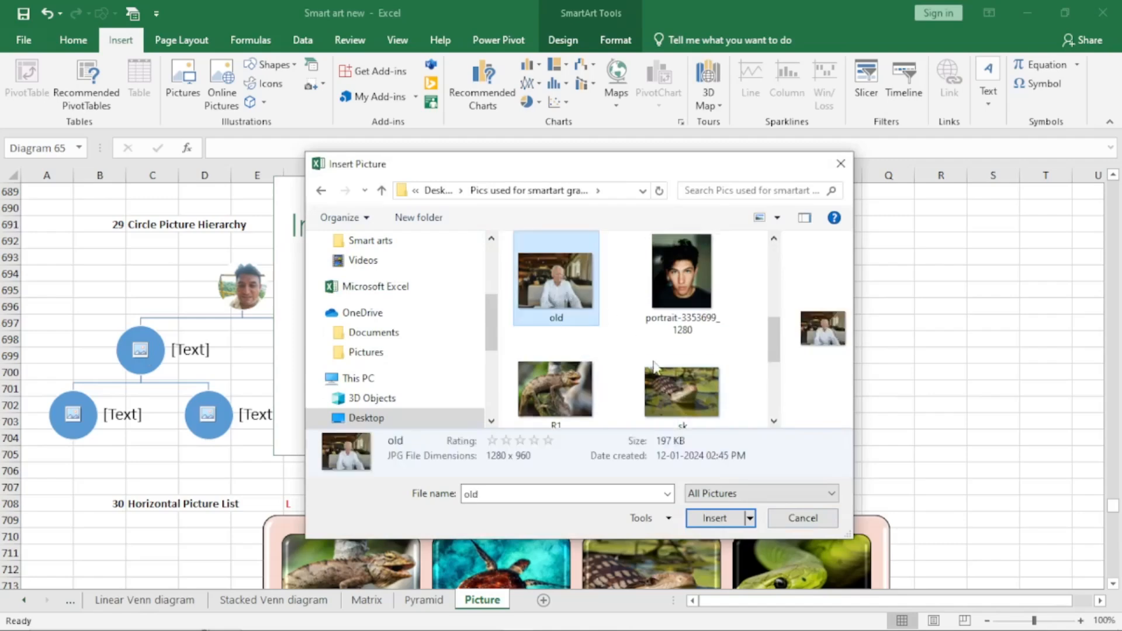
left_click(718, 524)
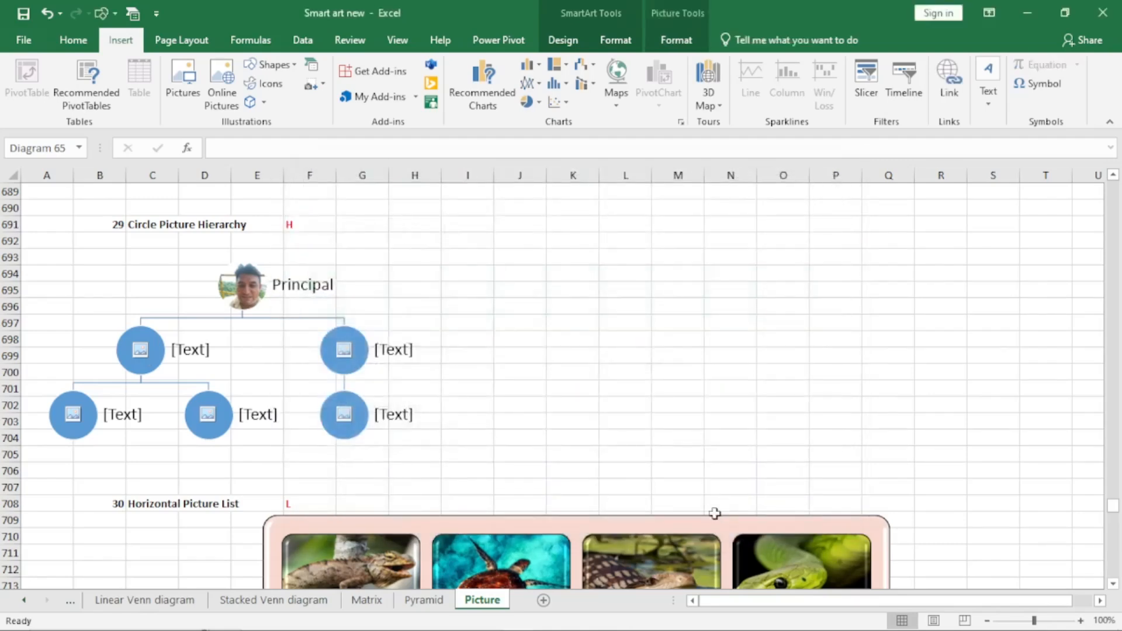
Caption the first second-level entry of the Circle Picture Hierarchy "HOD Comp." and deselect the graphic.
left_click(206, 362)
type("HO")
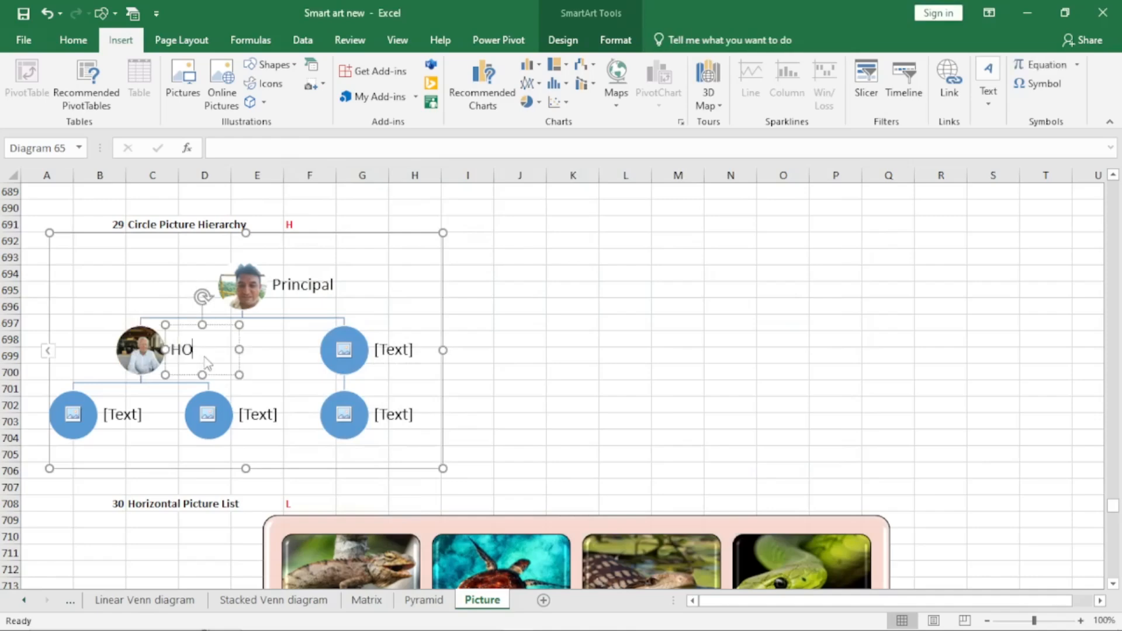
type("D Comp.")
left_click(614, 300)
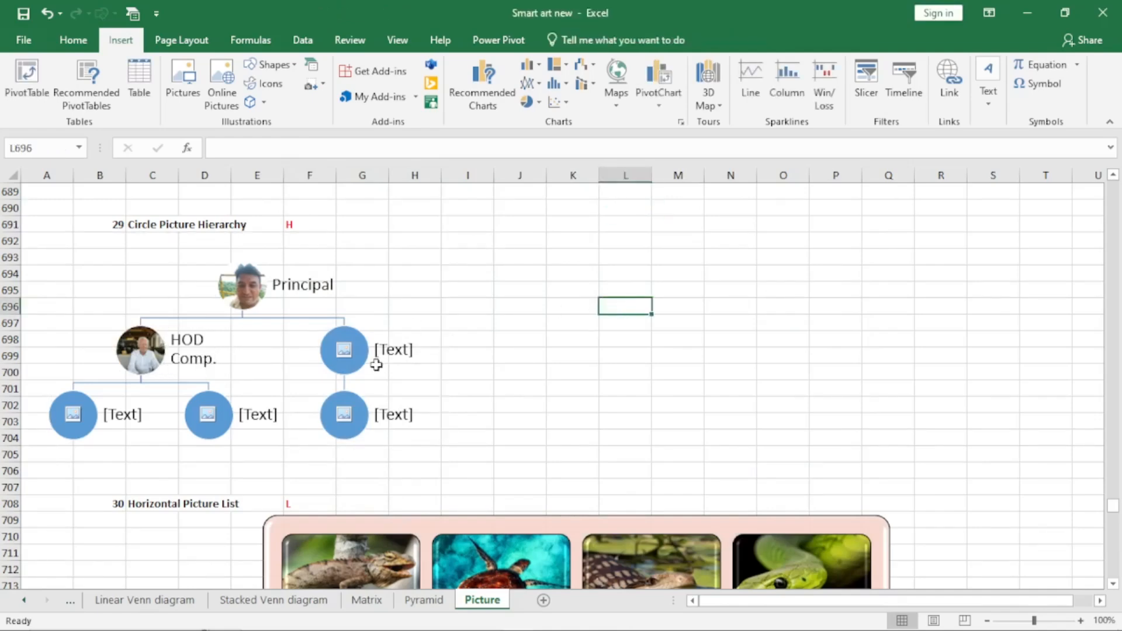
Move the whole Circle Picture Hierarchy graphic about six columns toward column N and show its text pane.
left_click(338, 287)
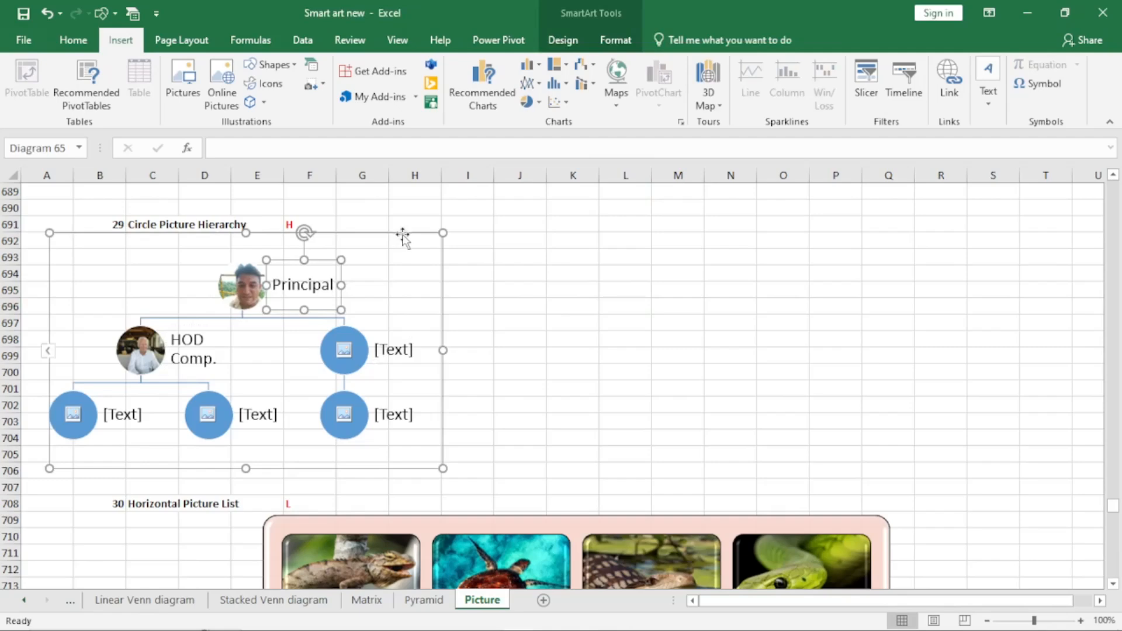
left_click_drag(401, 235, 706, 227)
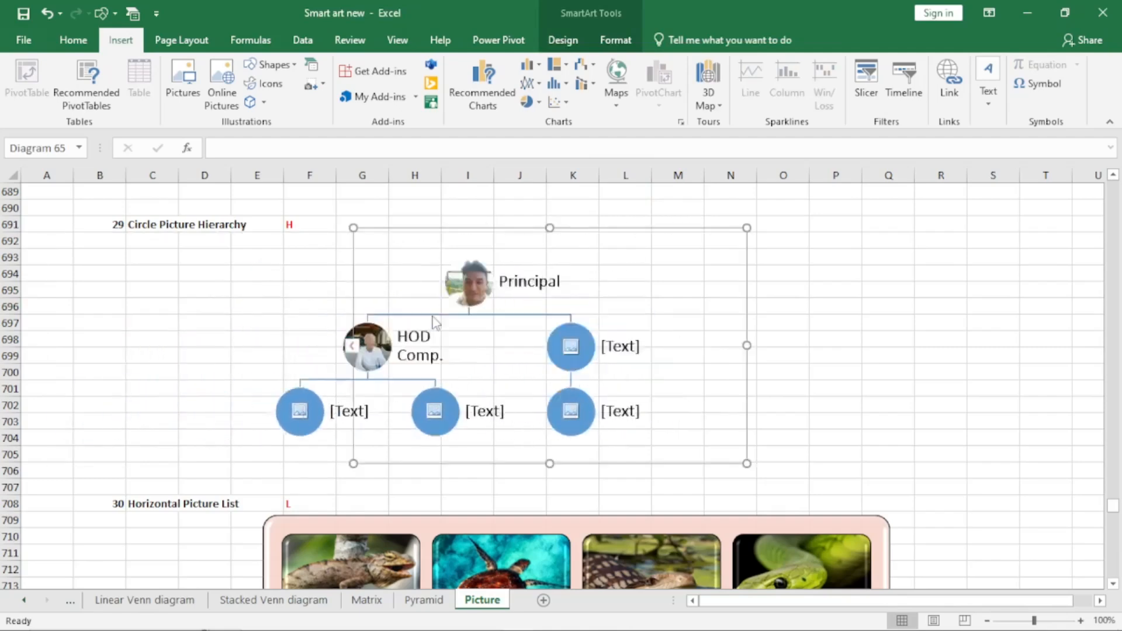
left_click(352, 347)
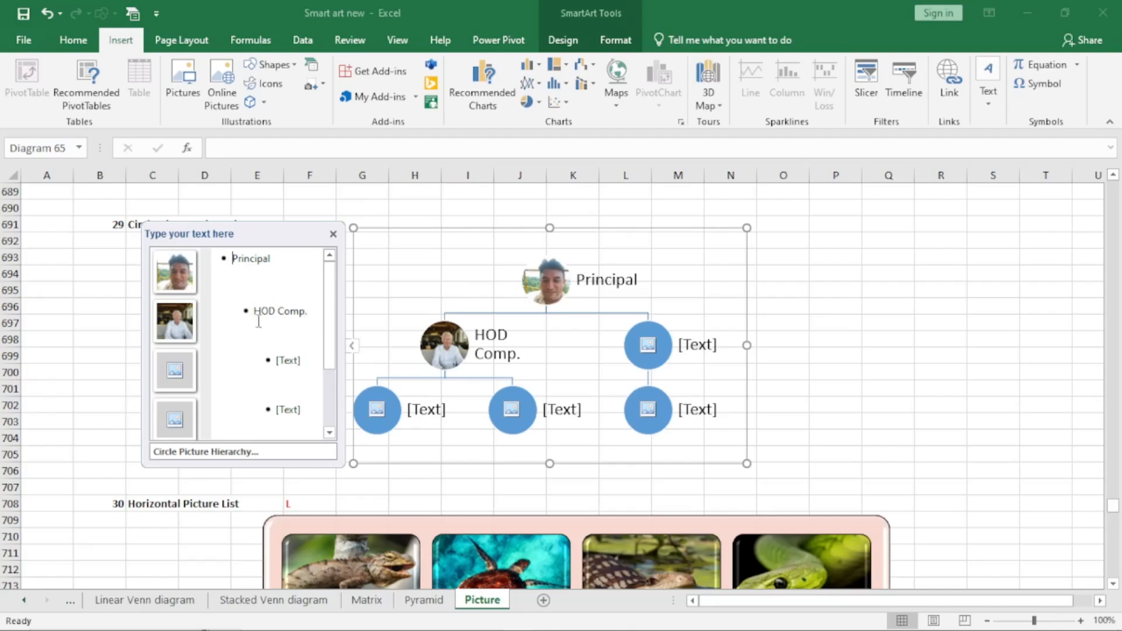
Title the two entries under HOD Comp. "Teacher1" and "T2", title the other second-level entry "HoD vSci", and close the text pane.
left_click(261, 359)
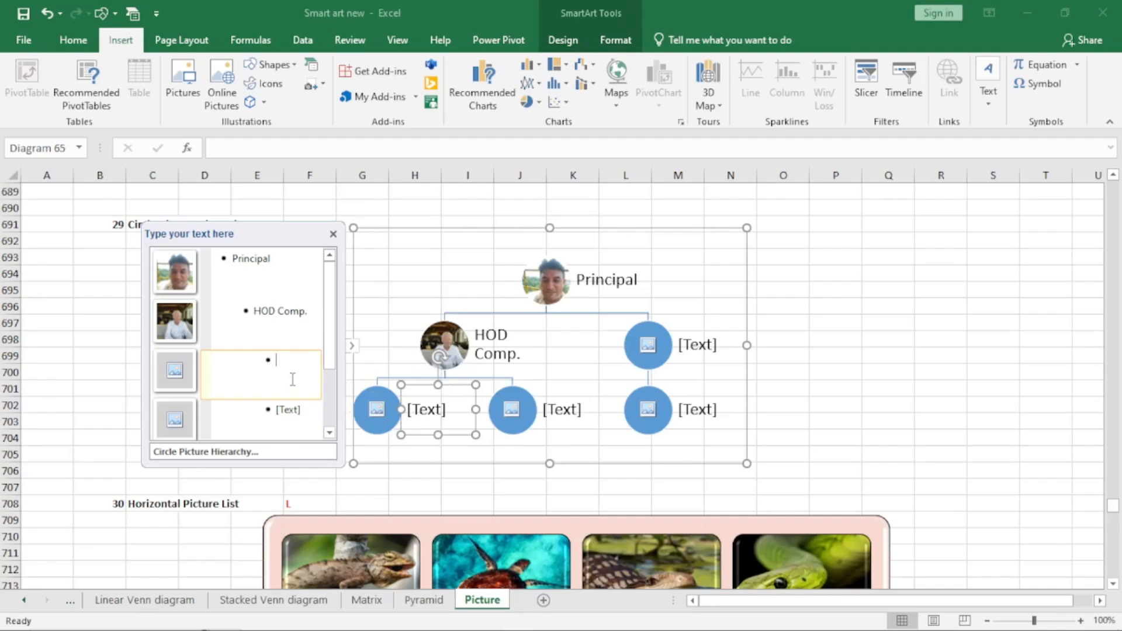
type("Teacher1")
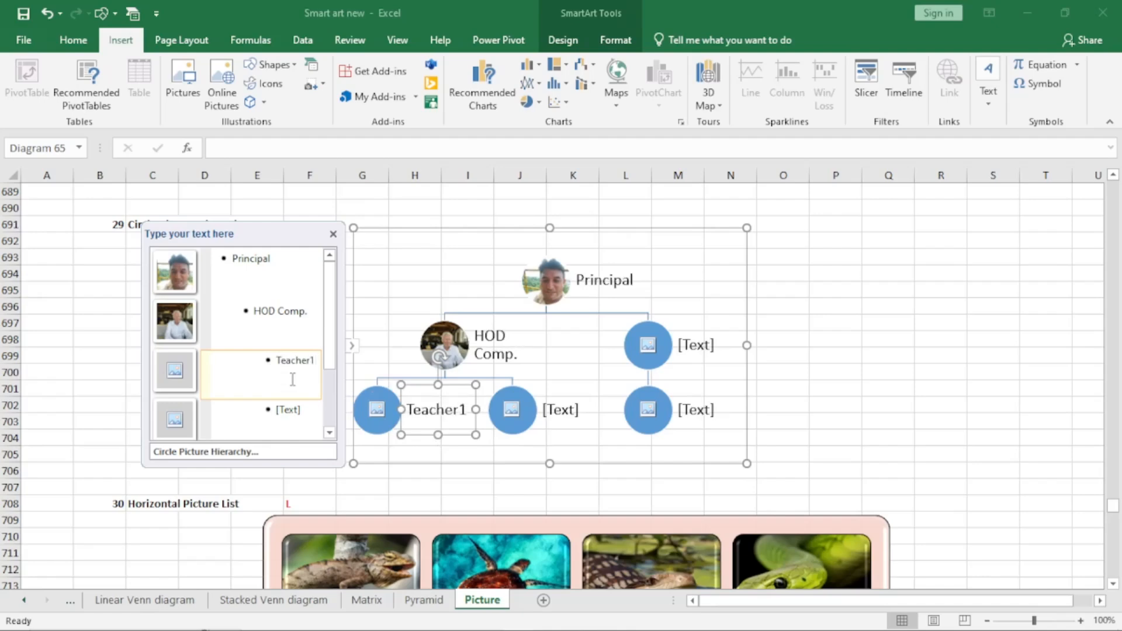
key("Down")
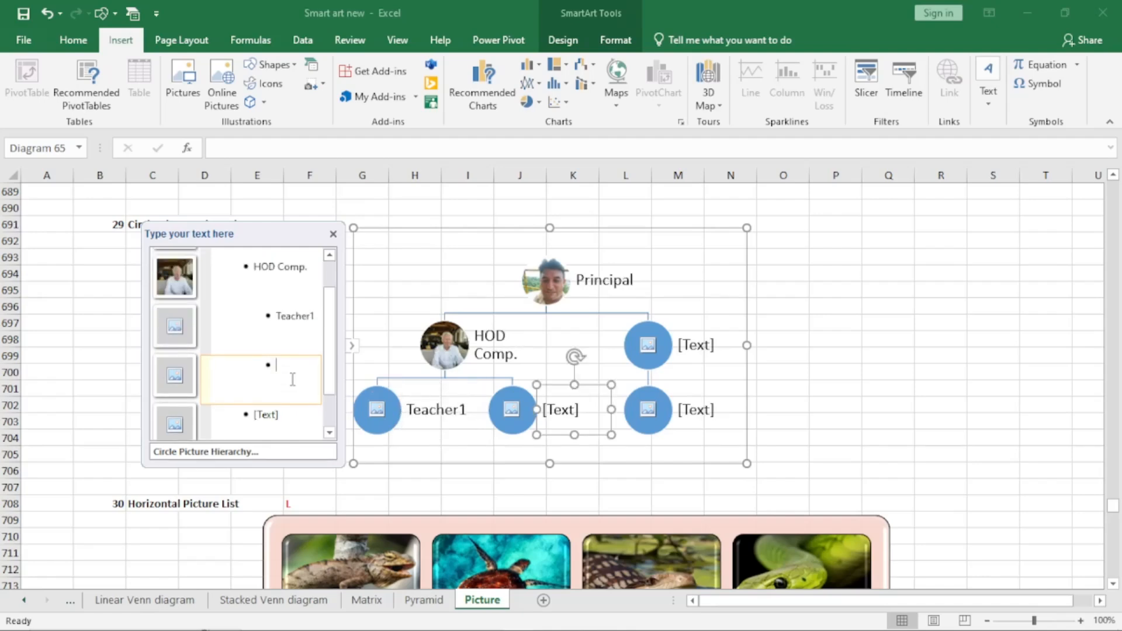
type("T2")
key("Down")
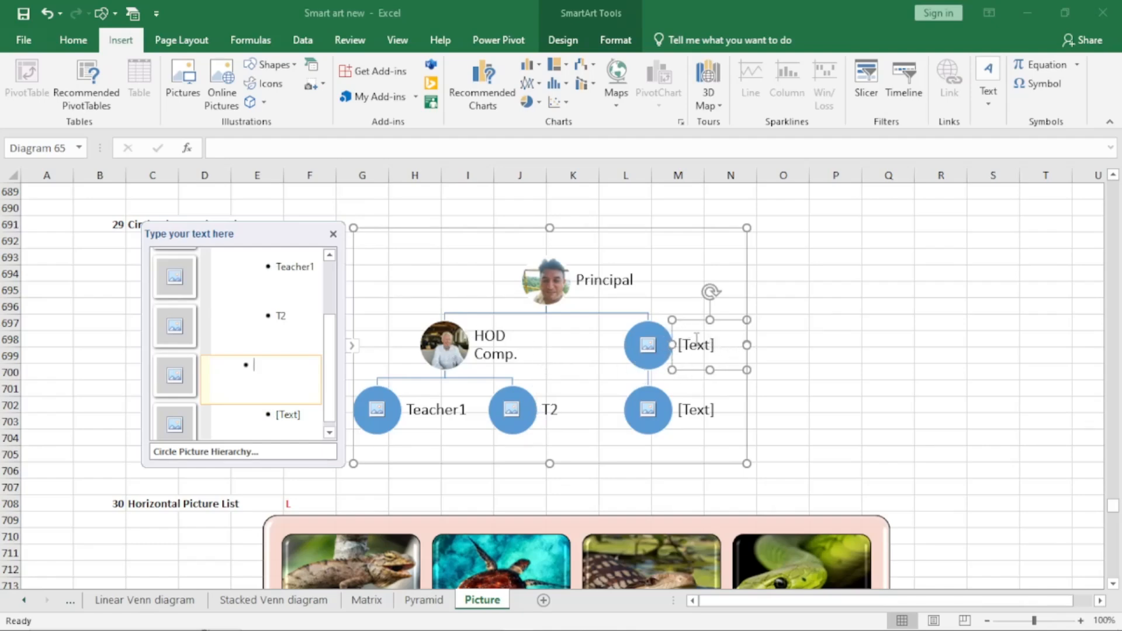
type("HoD vSci")
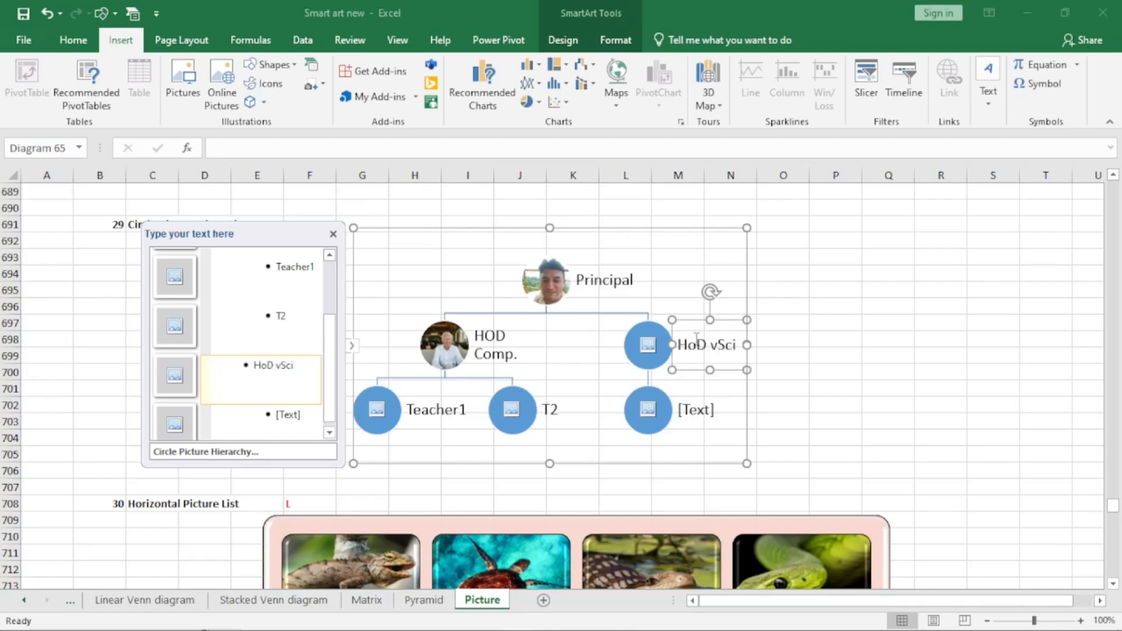
left_click(333, 235)
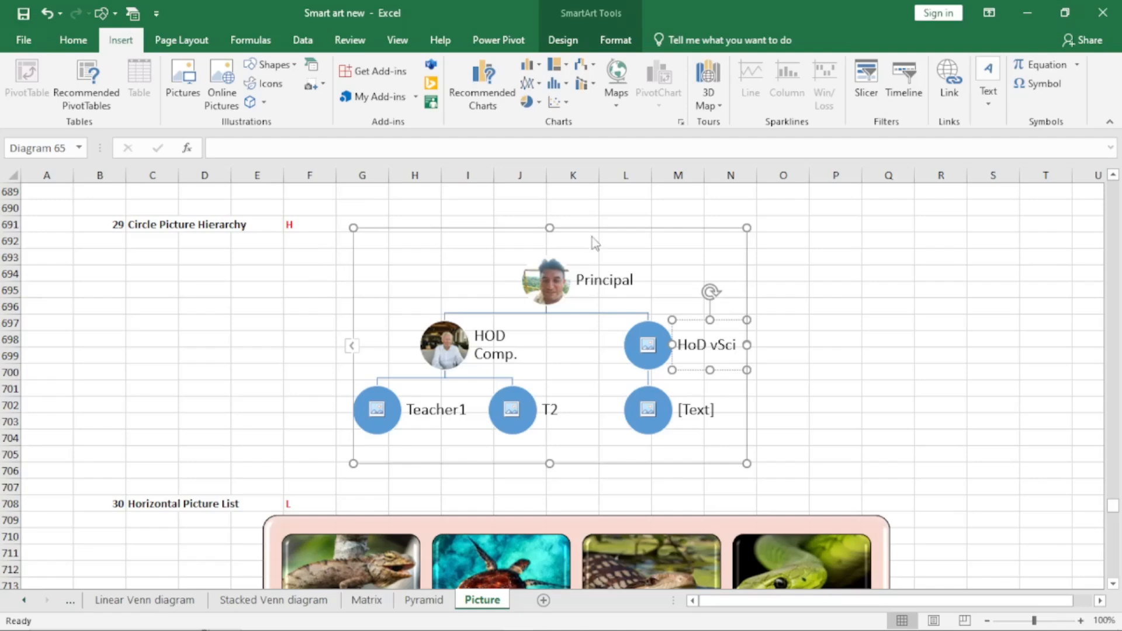
Show the Vertical Picture List graphic's text pane and add a blank fifth top-level entry after Snake.
scroll(1091, 584, "down", 6)
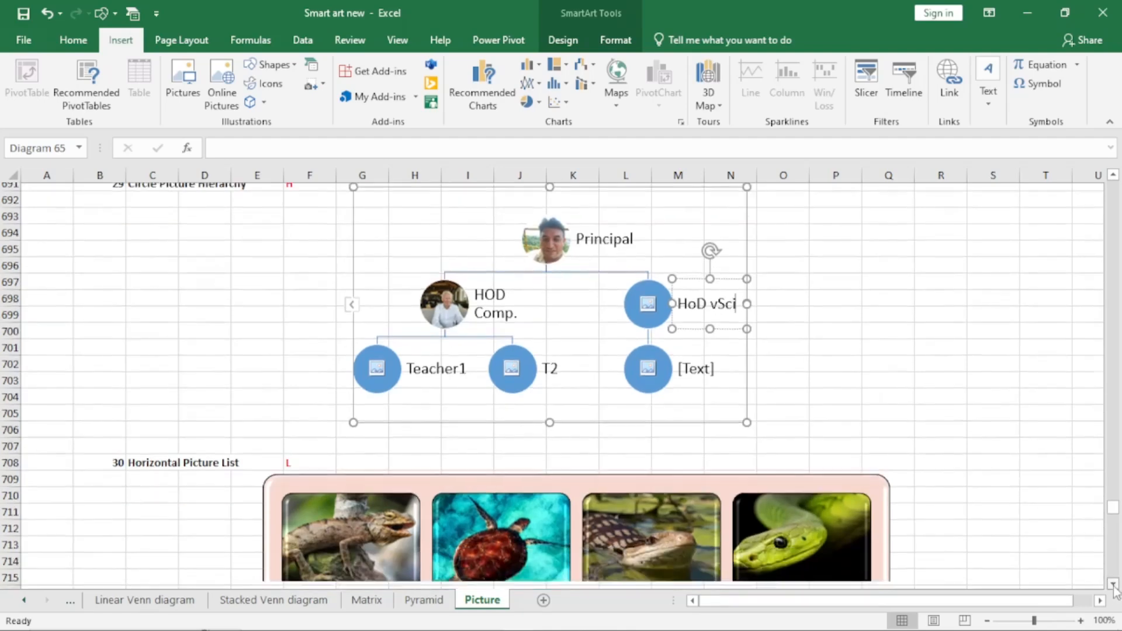
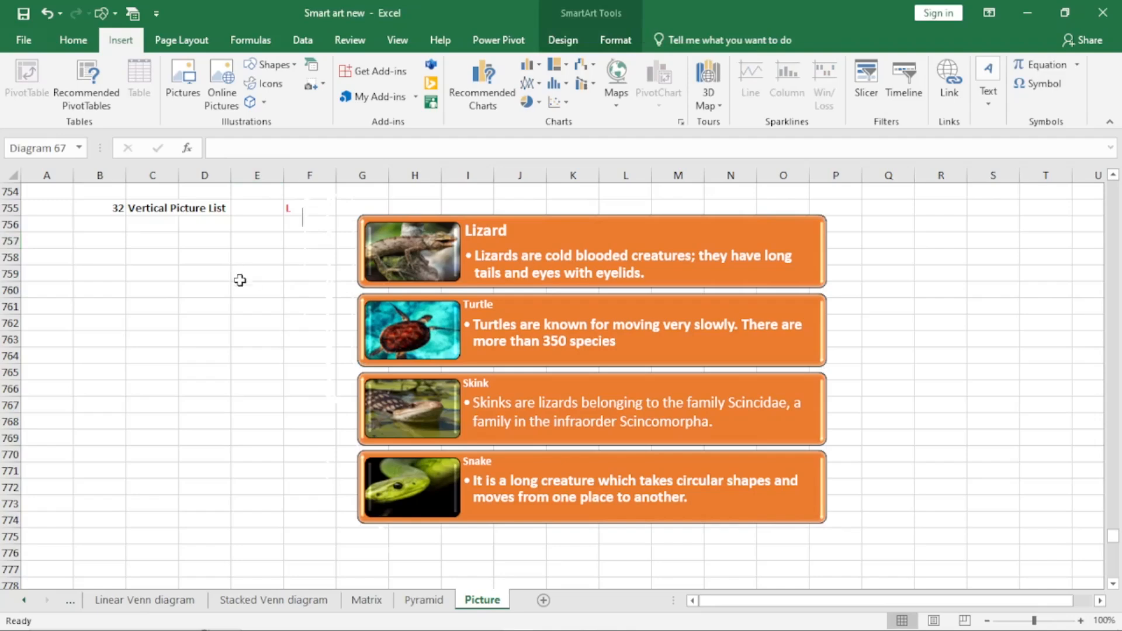
left_click(277, 305)
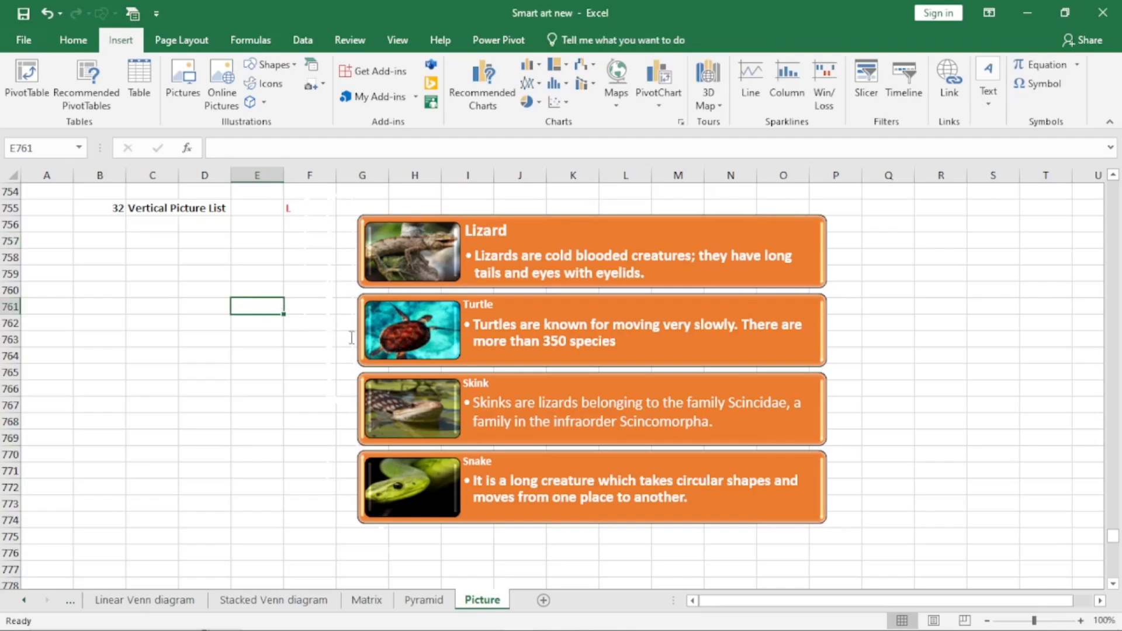
left_click(407, 231)
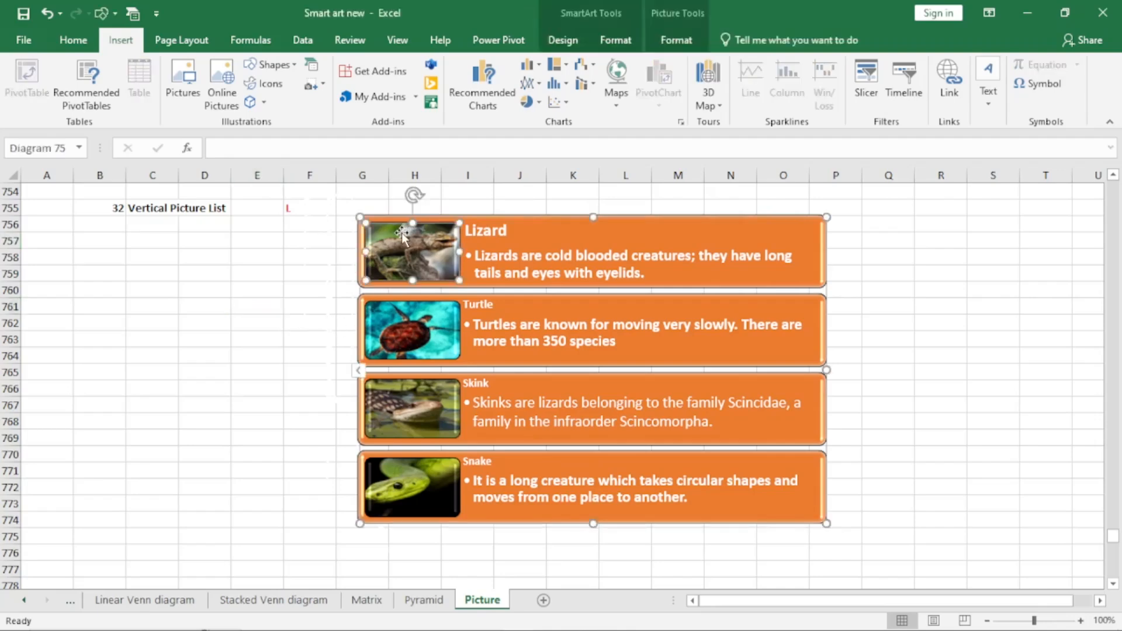
left_click(360, 371)
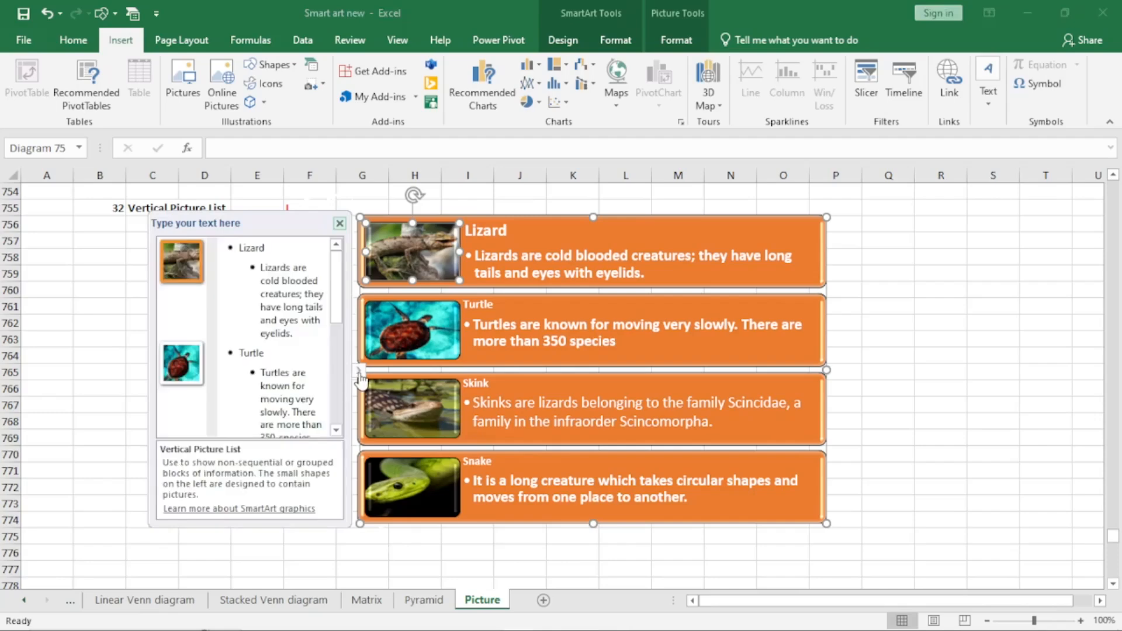
left_click_drag(337, 287, 337, 431)
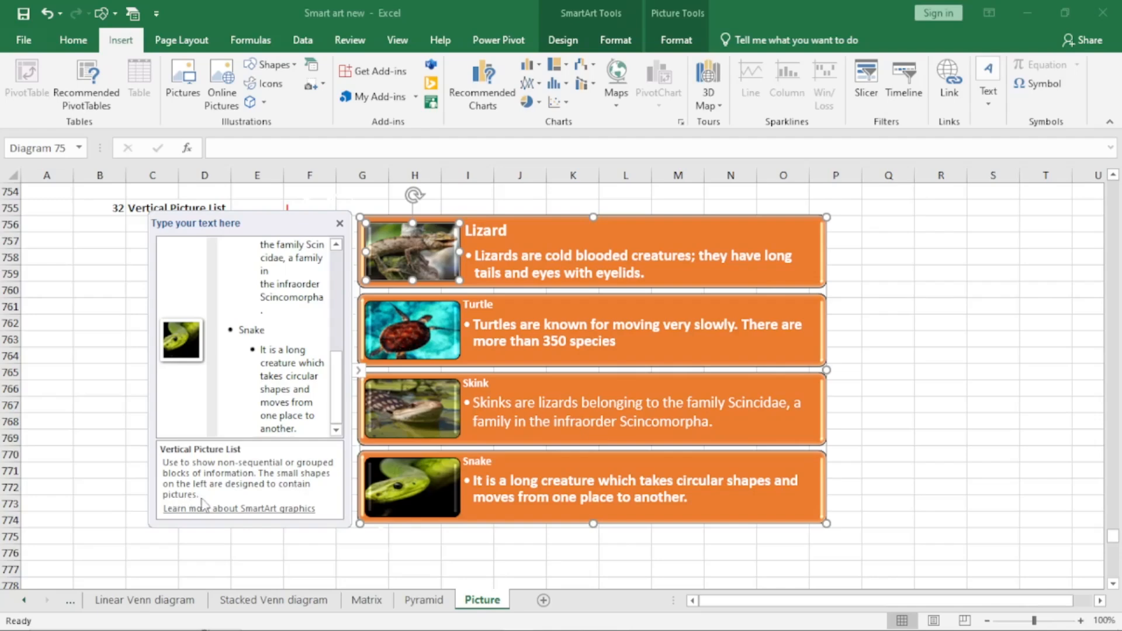
left_click(316, 426)
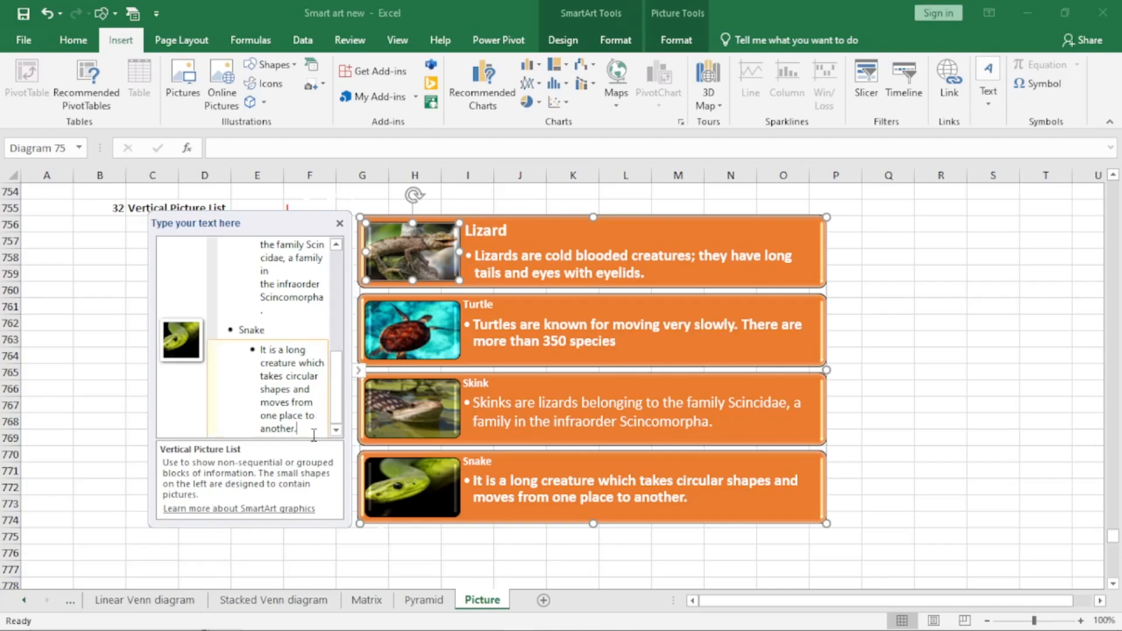
key("Return")
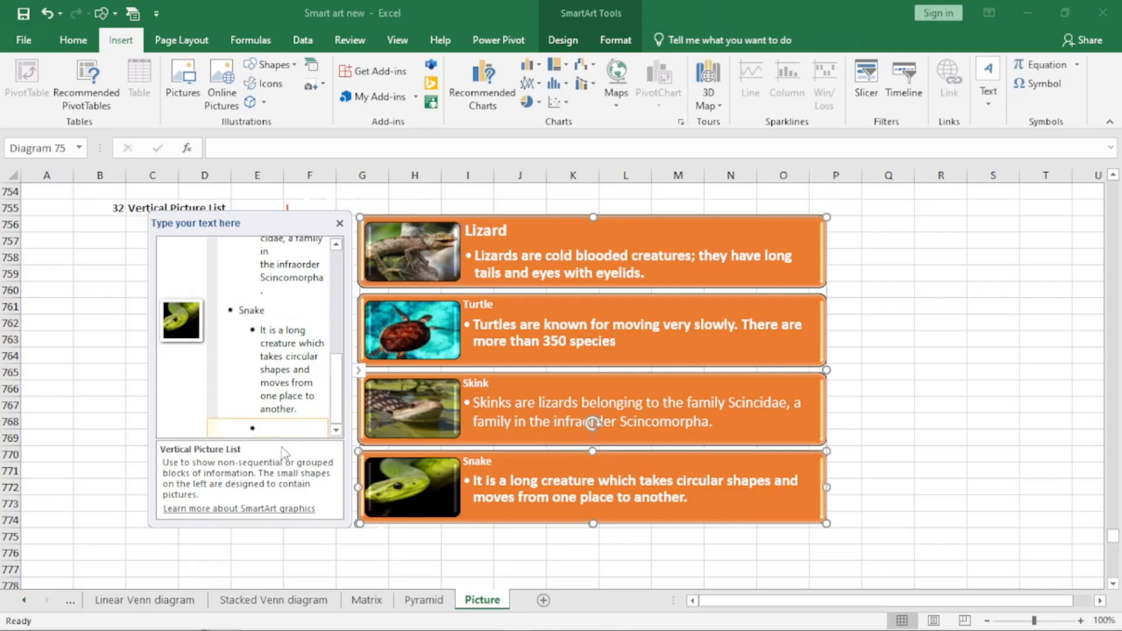
key("shift+Tab")
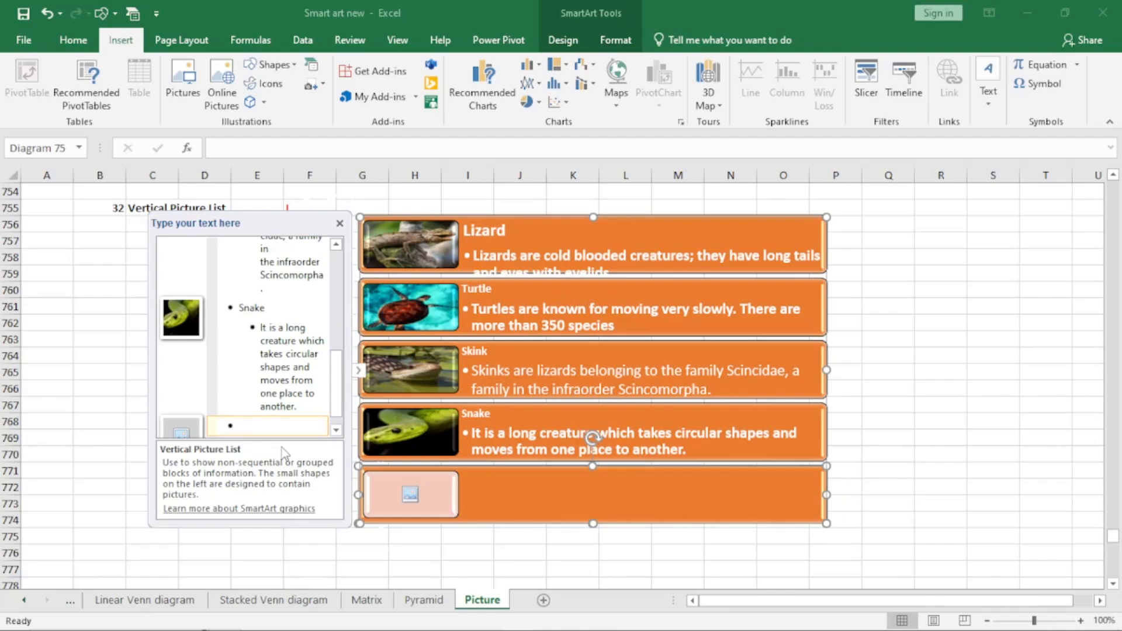
Insert the adolscent picture from the desktop folder of SmartArt pictures into the Vertical Picture List's blank fifth entry.
left_click(182, 432)
left_click(385, 288)
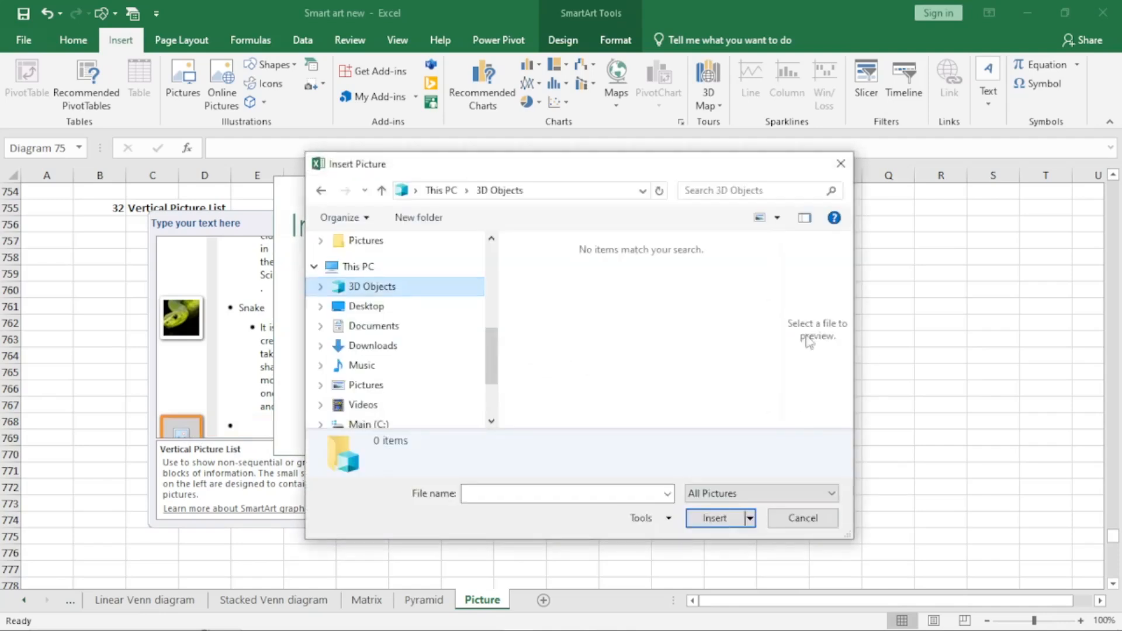
scroll(400, 310, "up", 3)
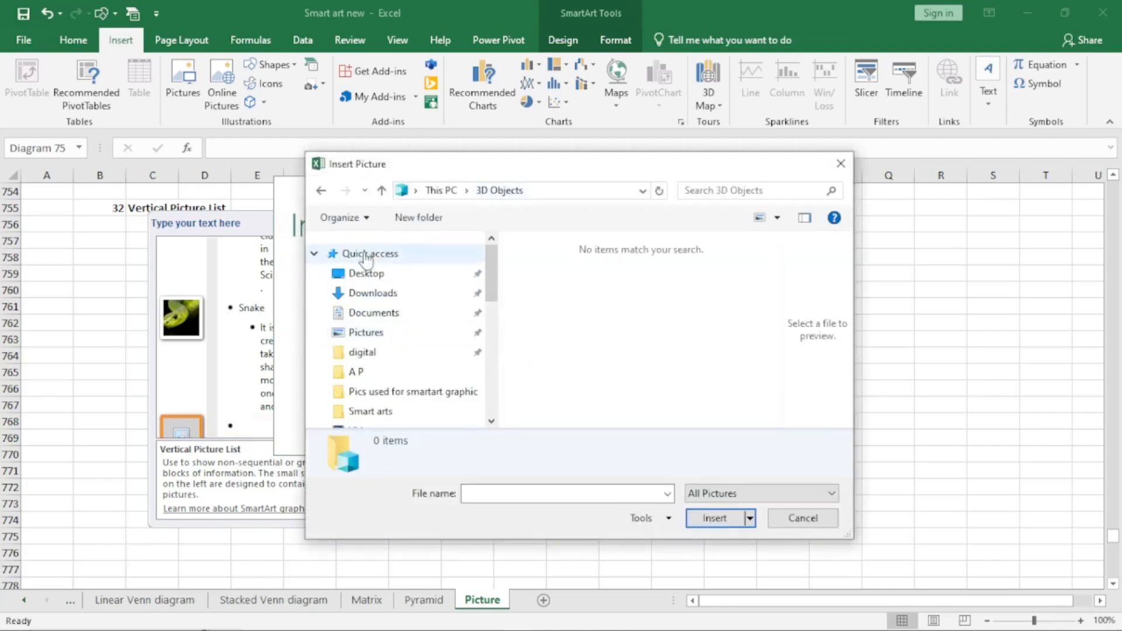
left_click(367, 274)
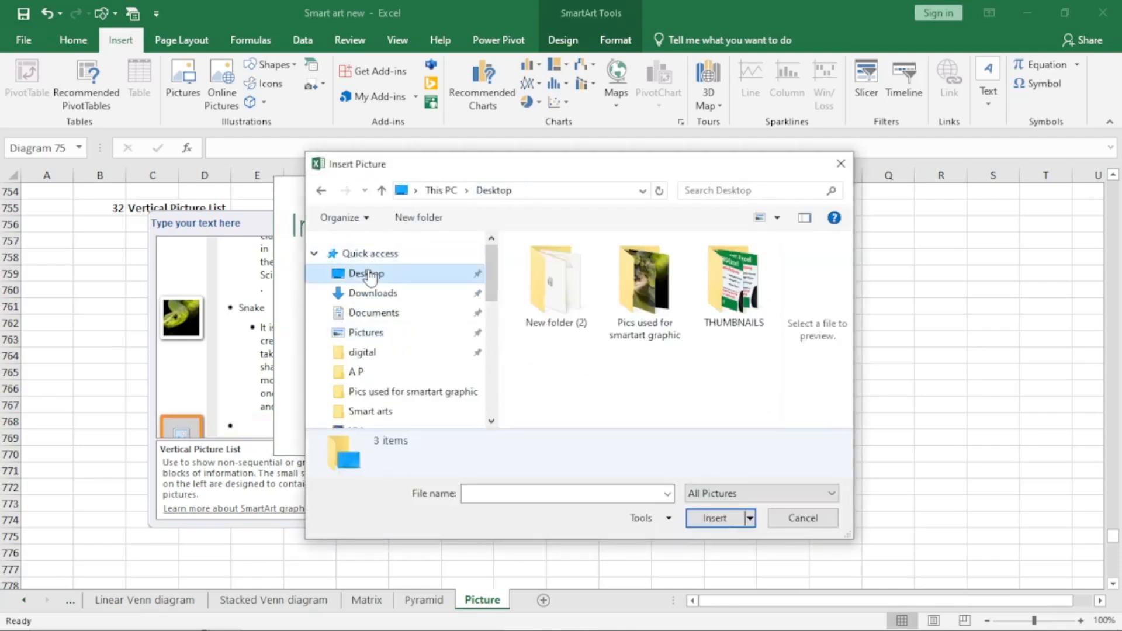
left_click(649, 308)
double_click(649, 308)
left_click(677, 303)
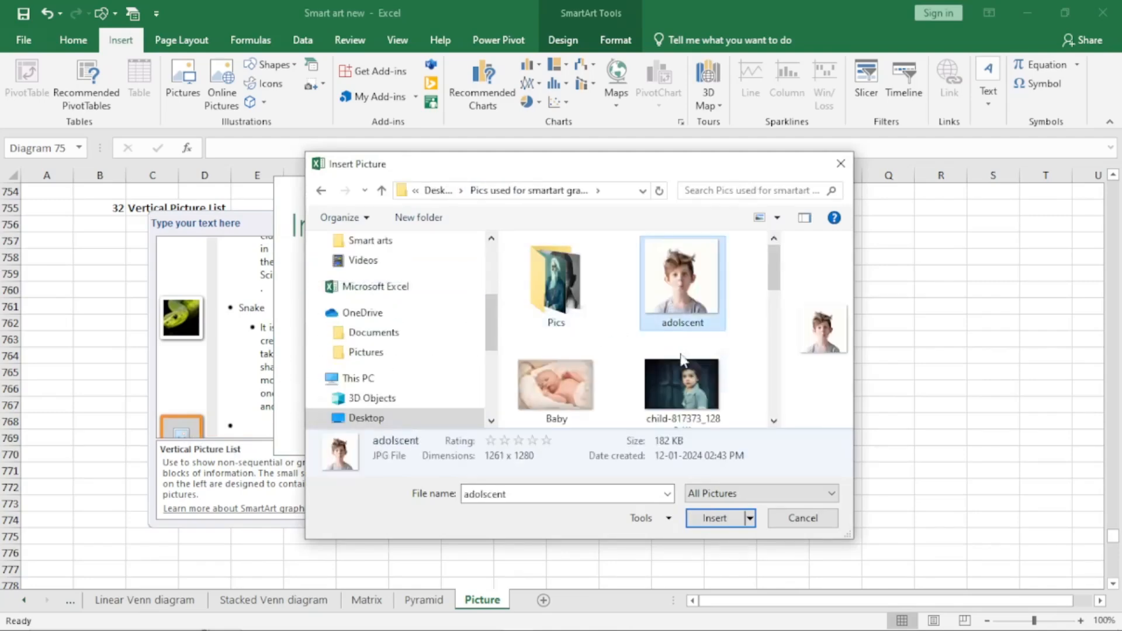
left_click(714, 519)
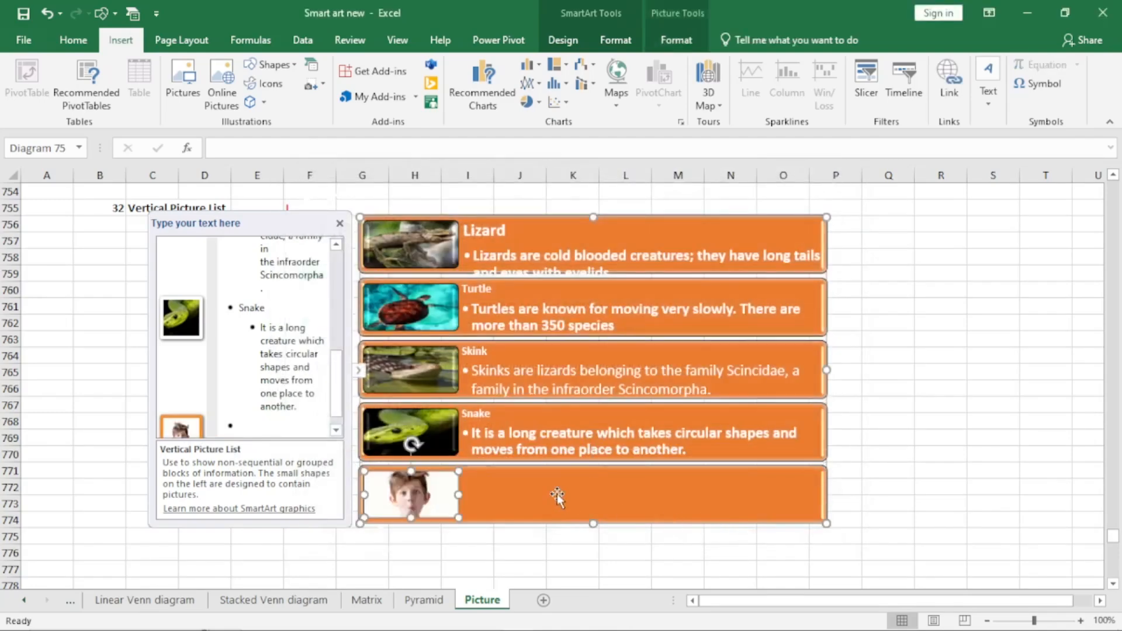
Title the fifth Vertical Picture List entry "kjhsdhkjhsd", add the sub-bullet "ufdoiudfudfdfufdd", and close the text pane.
left_click(283, 420)
type("kjhsdhkjhsd")
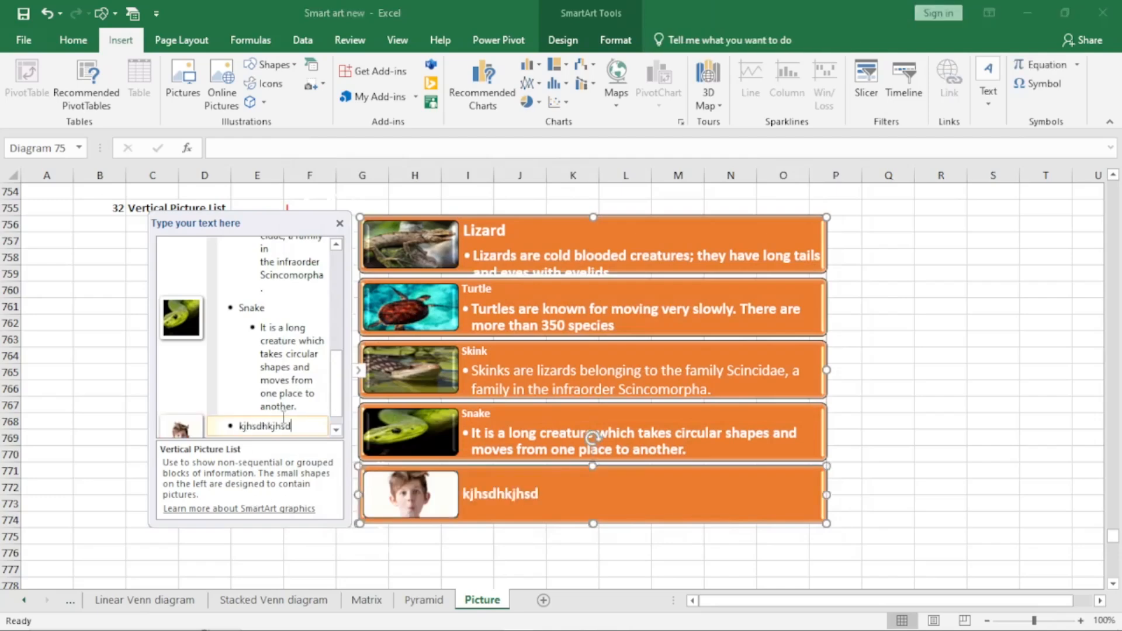
key("Return")
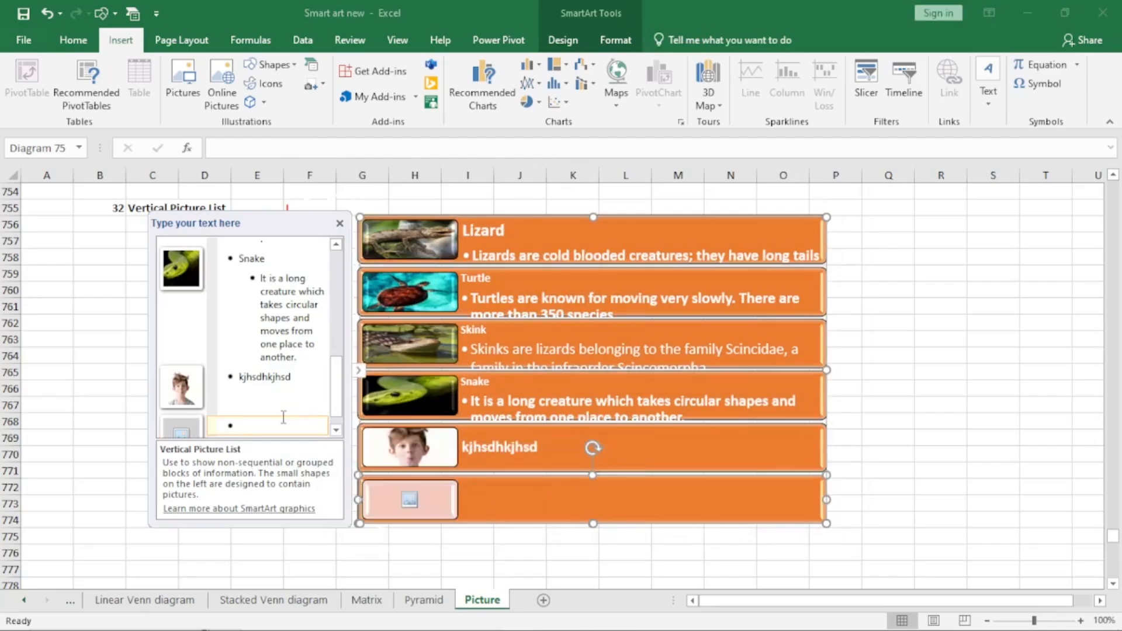
key("Tab")
type("ufdoiudfudfdfufd")
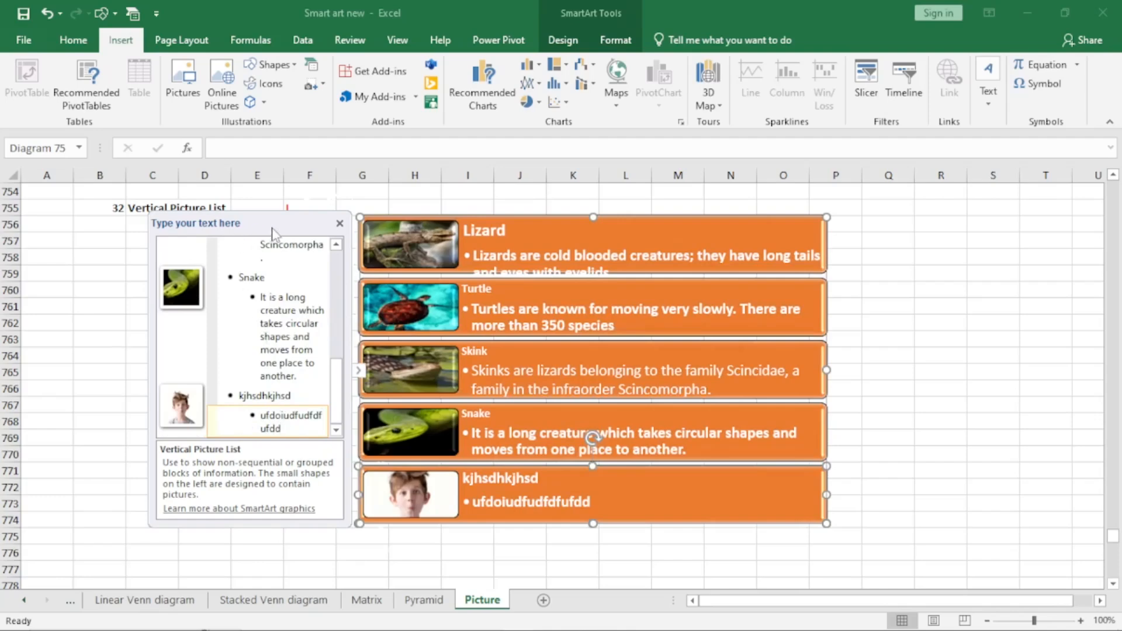
left_click(339, 224)
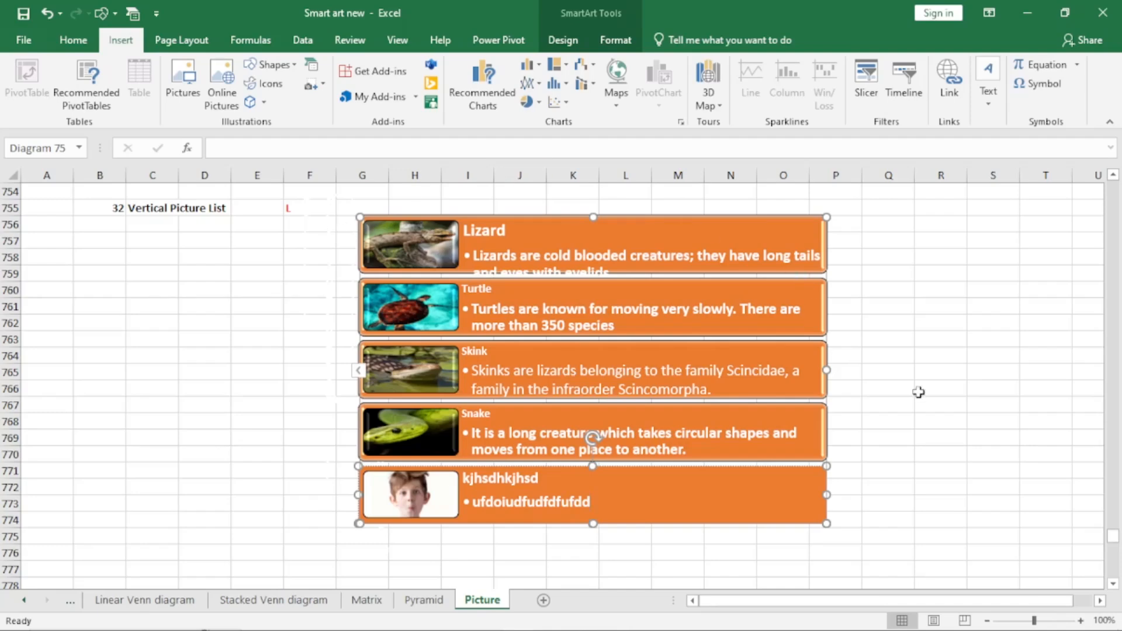
Examine the Vertical Picture accent list example and compare its picture shapes with the Vertical Picture List above it.
left_click(1114, 585)
left_click(1114, 584)
left_click(1114, 584)
left_click(1114, 584)
scroll(1076, 191, "down", 7)
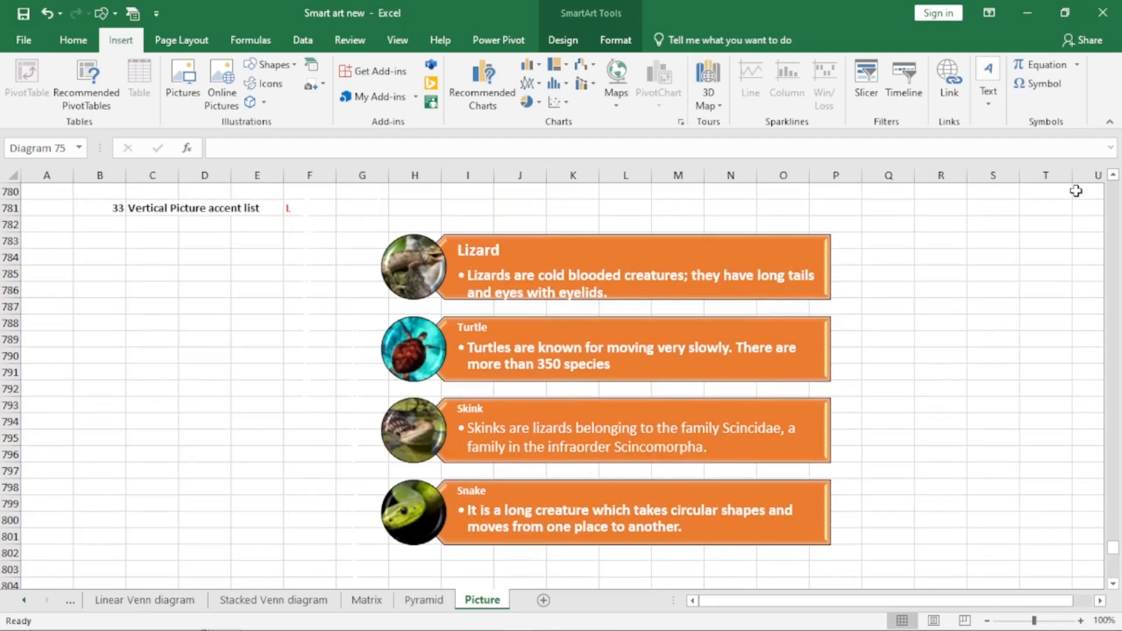
left_click(1115, 179)
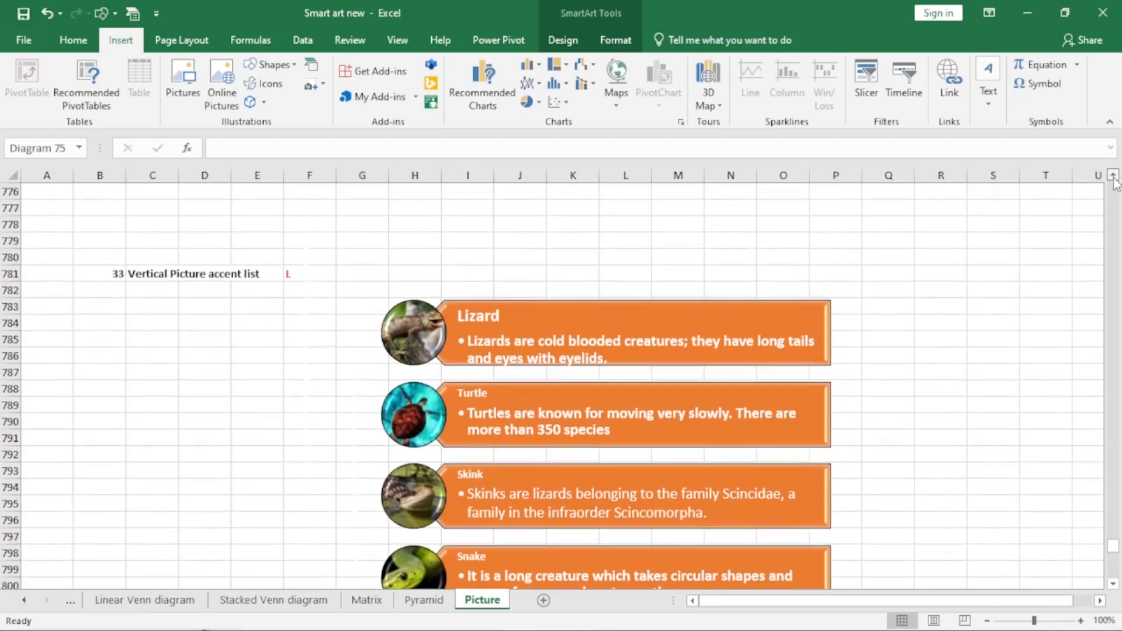
left_click(1114, 179)
left_click(1114, 179)
left_click(1114, 179)
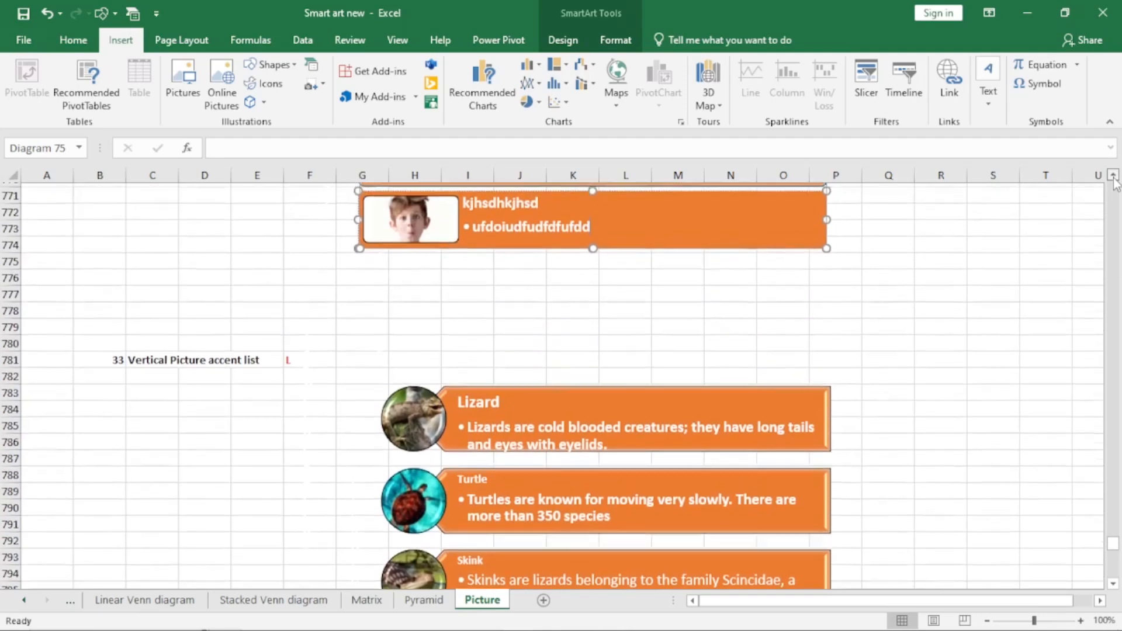
left_click(1114, 179)
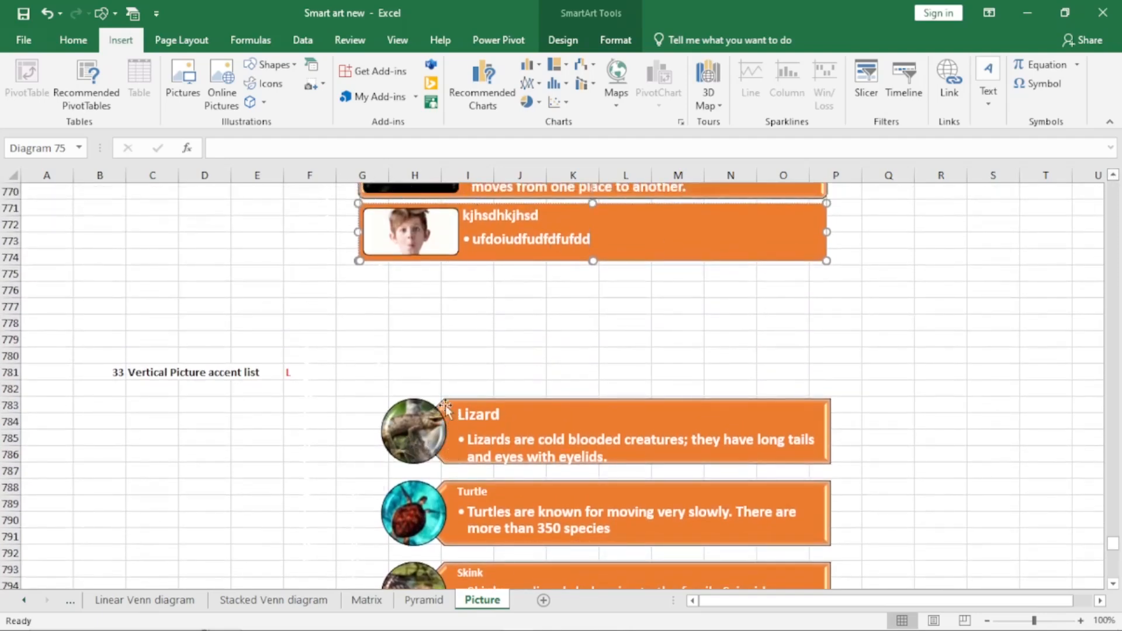
left_click(1114, 584)
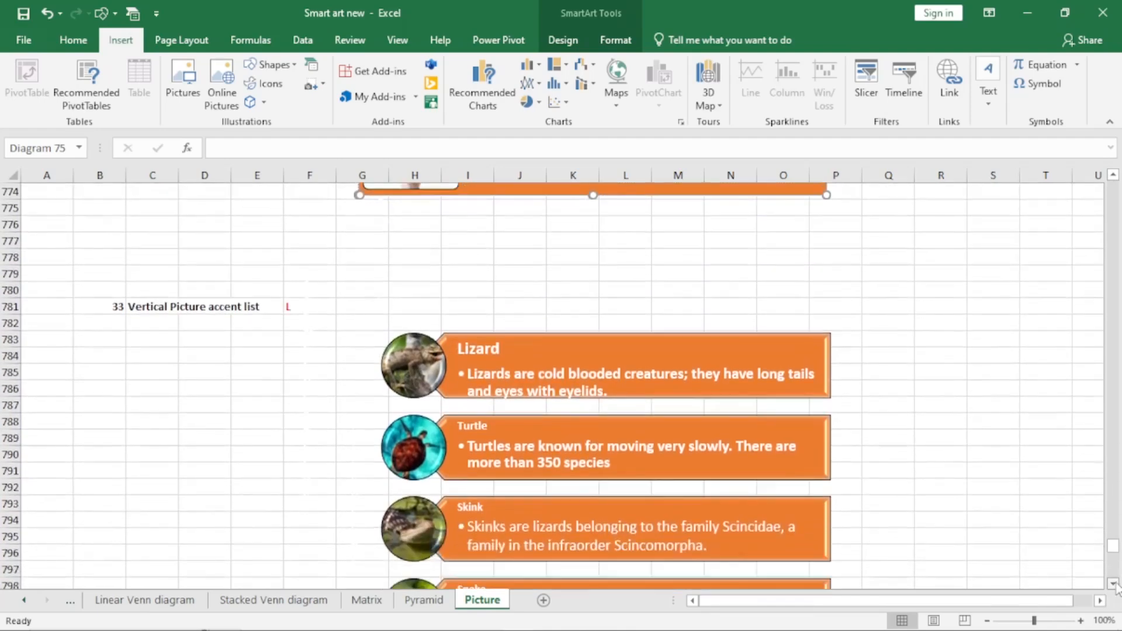
left_click(1114, 584)
left_click(1113, 584)
left_click(1113, 584)
left_click(1114, 584)
left_click(1114, 584)
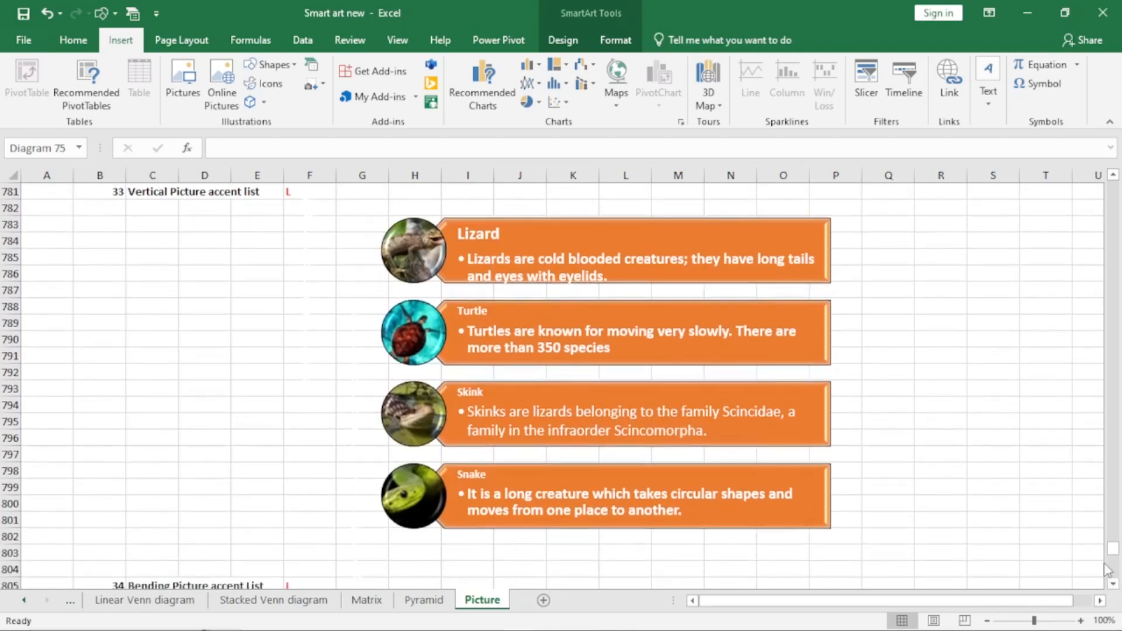
Show the Vertical Picture Accent List graphic's text pane and add a blank fifth top-level entry after Snake.
left_click(783, 351)
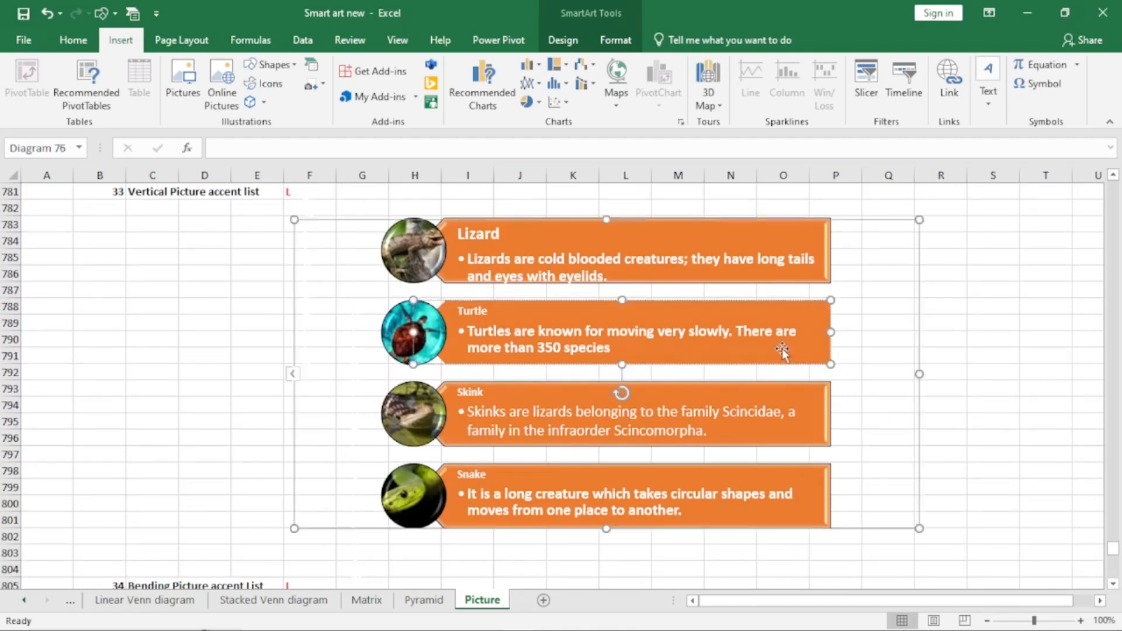
left_click(292, 377)
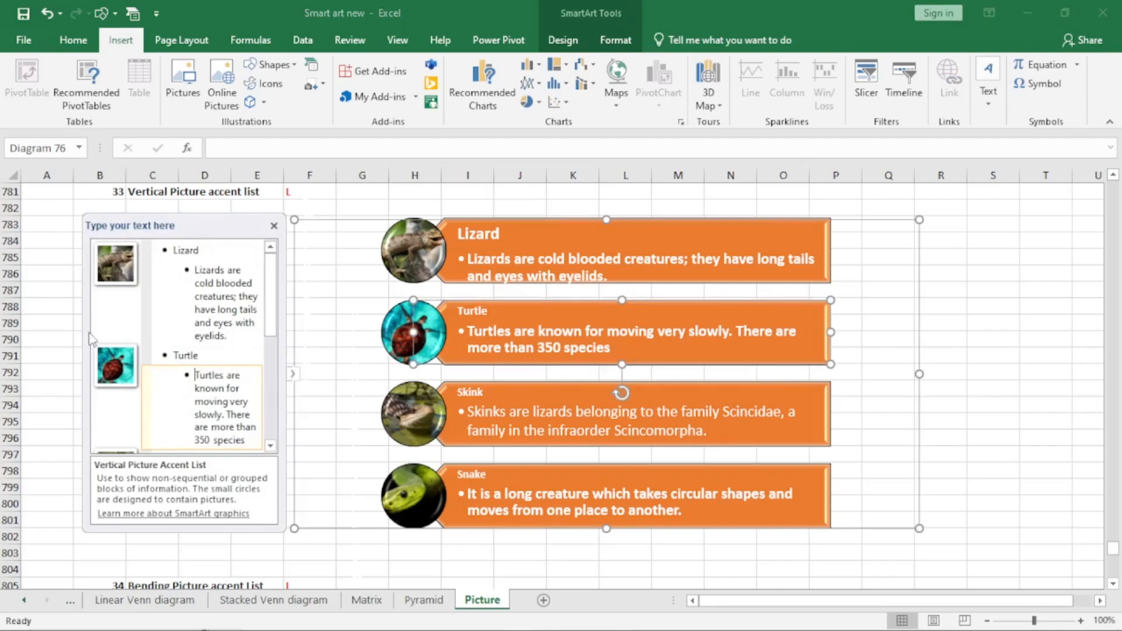
left_click_drag(268, 304, 268, 406)
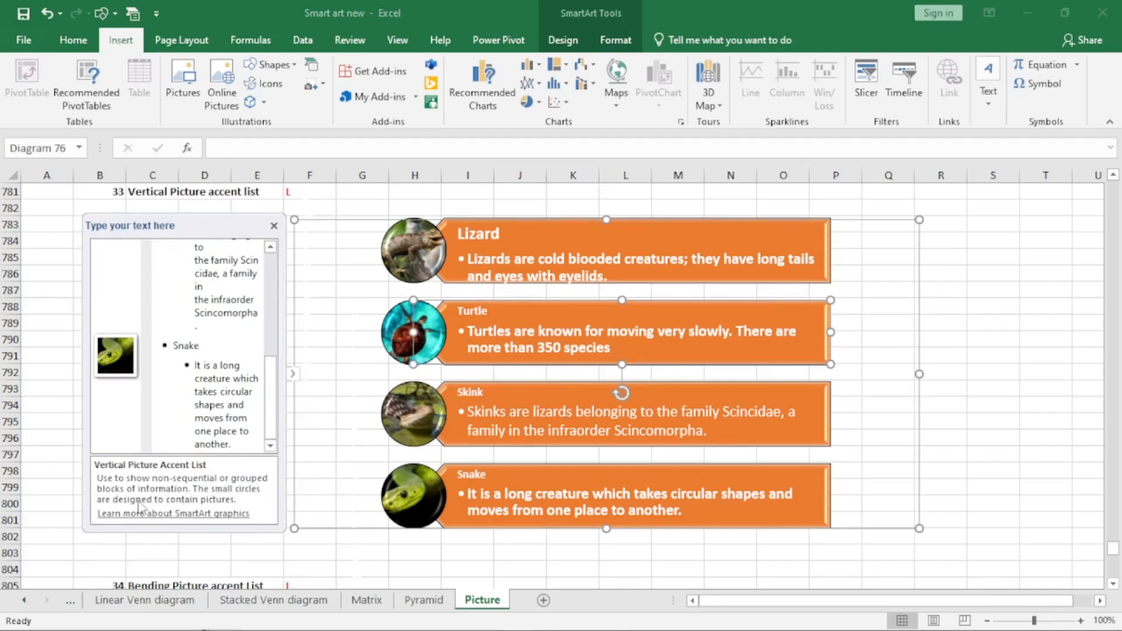
left_click(234, 443)
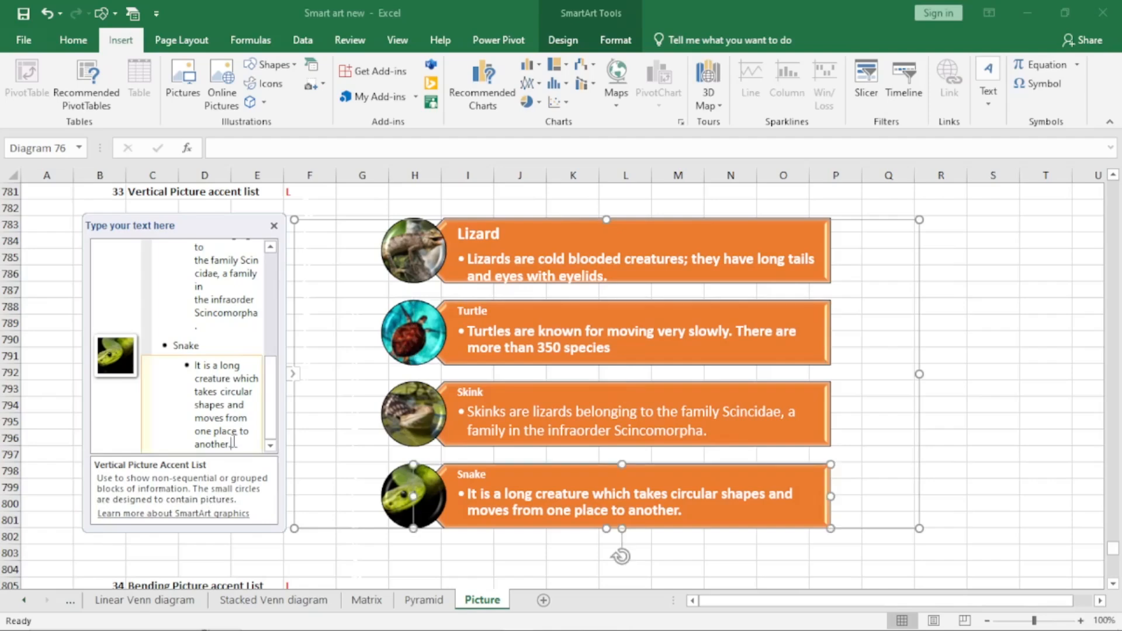
key("Return")
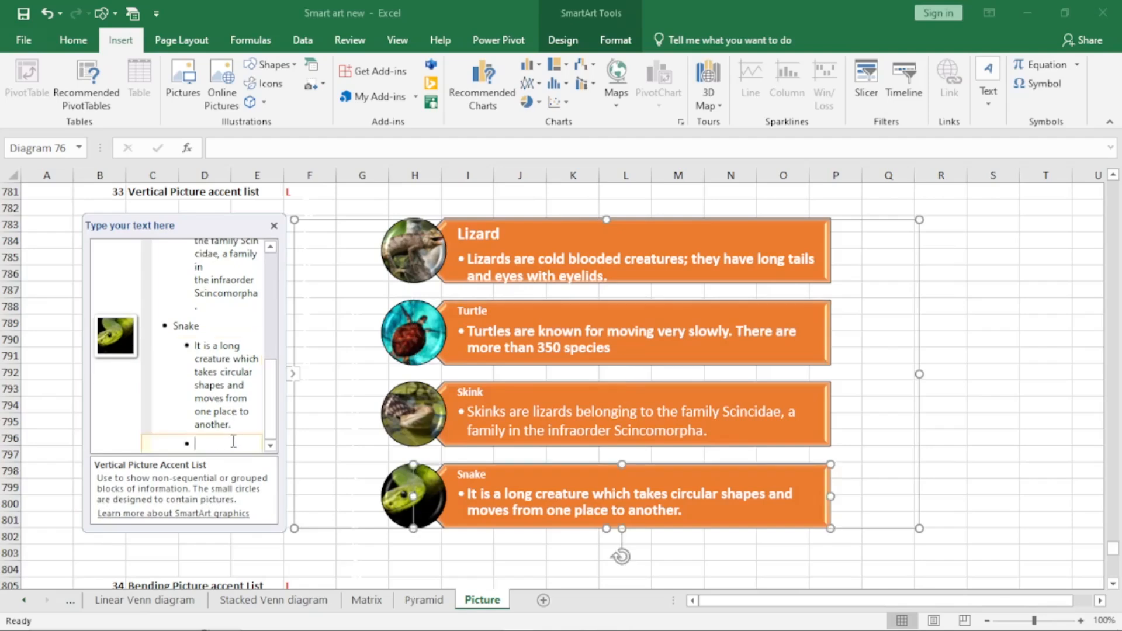
key("shift+Tab")
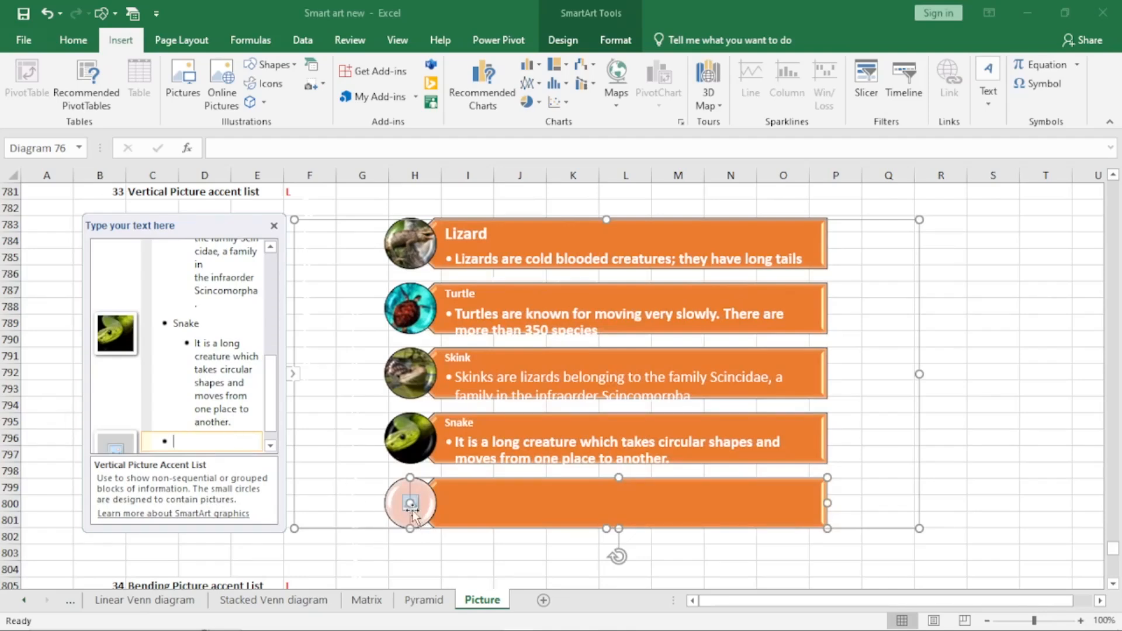
Insert the adolscent picture from the desktop's SmartArt picture folder into the Vertical Picture Accent List's new fifth entry.
left_click(412, 554)
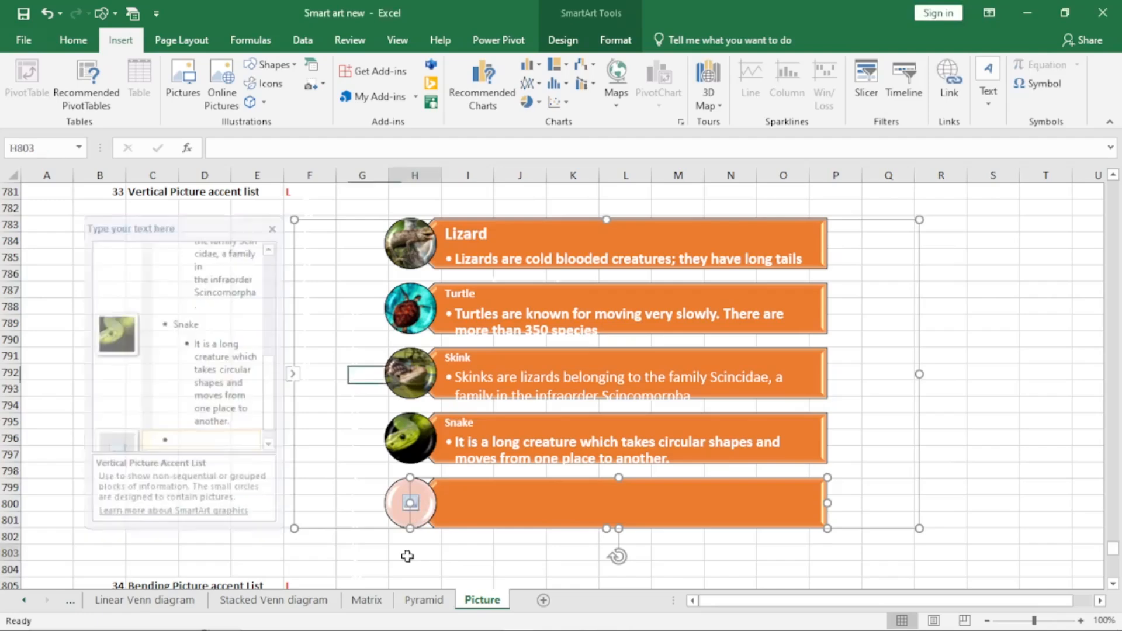
left_click(411, 503)
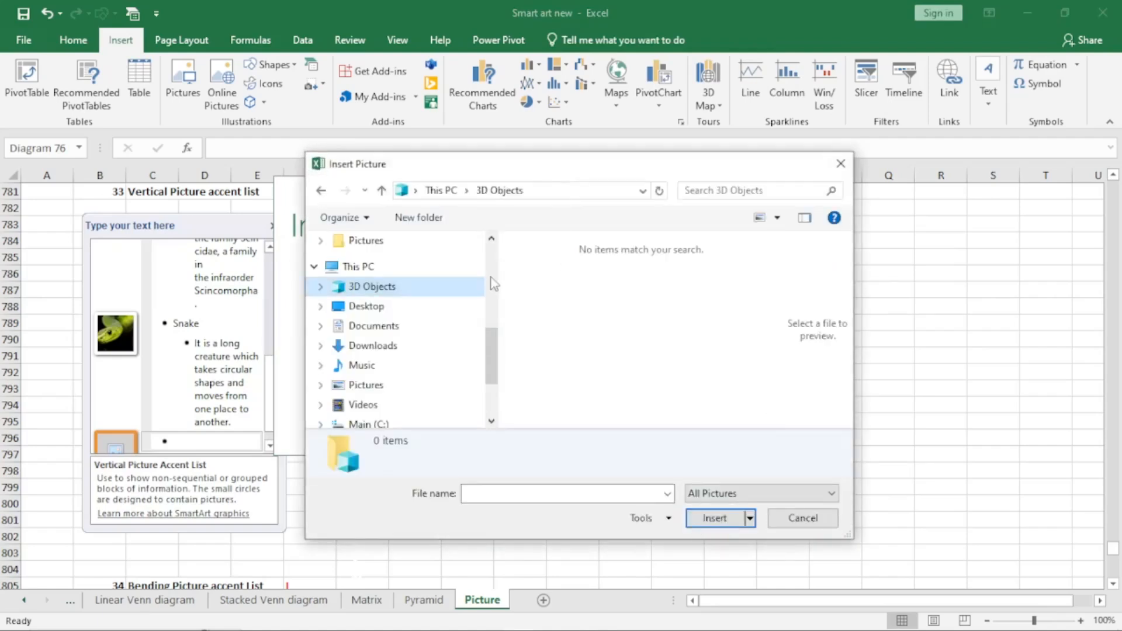
scroll(408, 284, "up", 5)
left_click(389, 281)
double_click(652, 293)
double_click(670, 299)
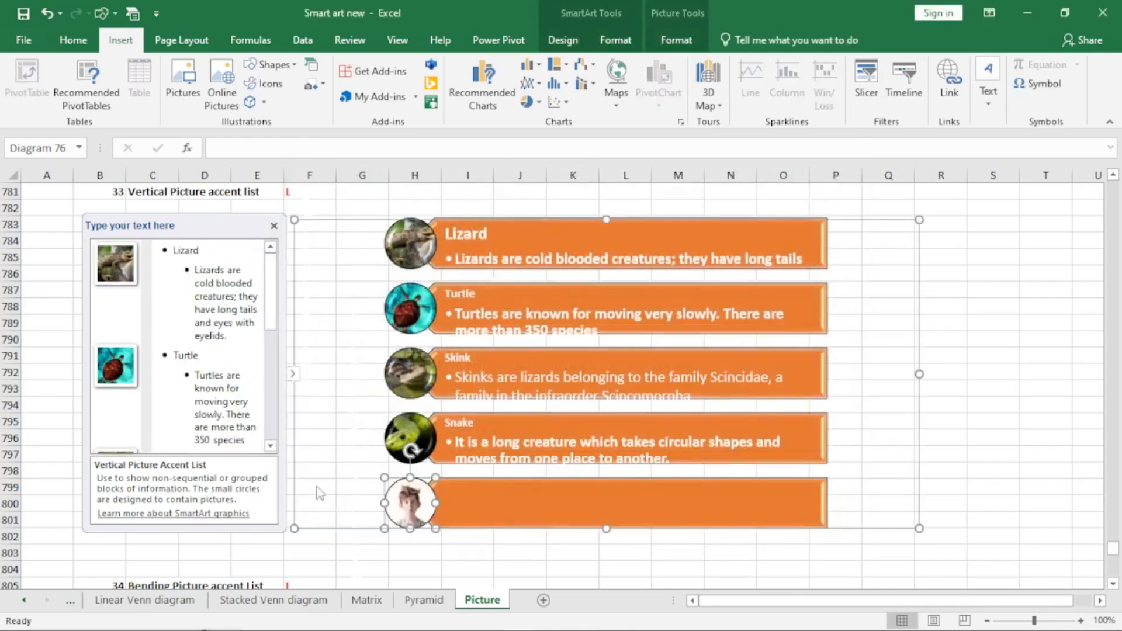
Title the fifth Vertical Picture Accent List entry "hshkhsd" and add the sub-bullet "kljjsdfjsj" beneath it.
scroll(270, 395, "down", 2)
scroll(271, 394, "down", 3)
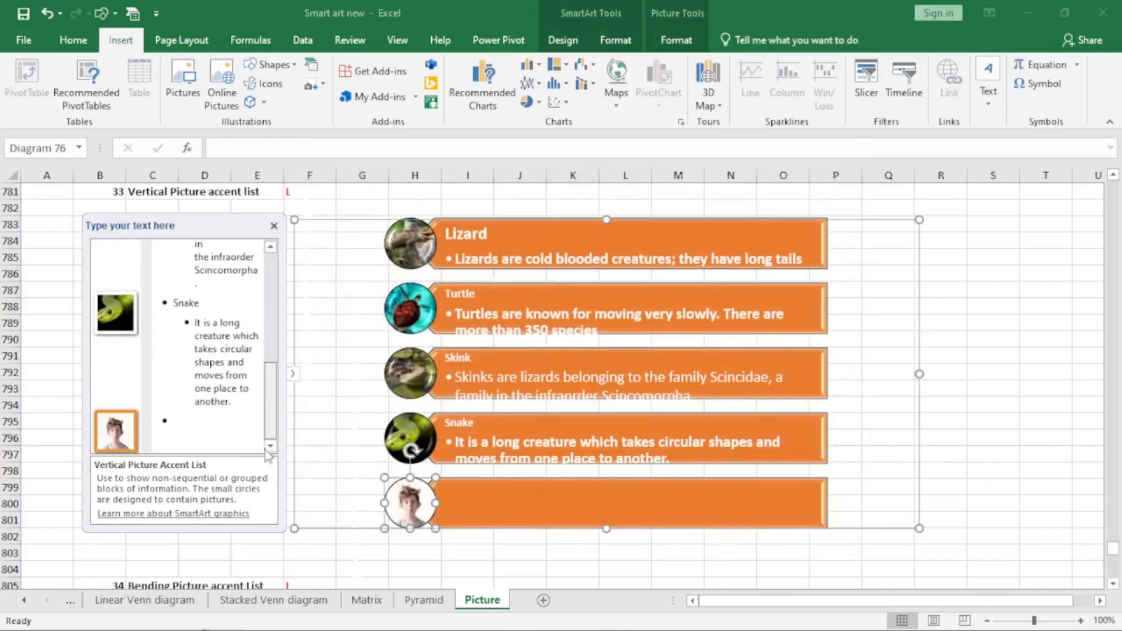
left_click(220, 424)
type("hshkhsd")
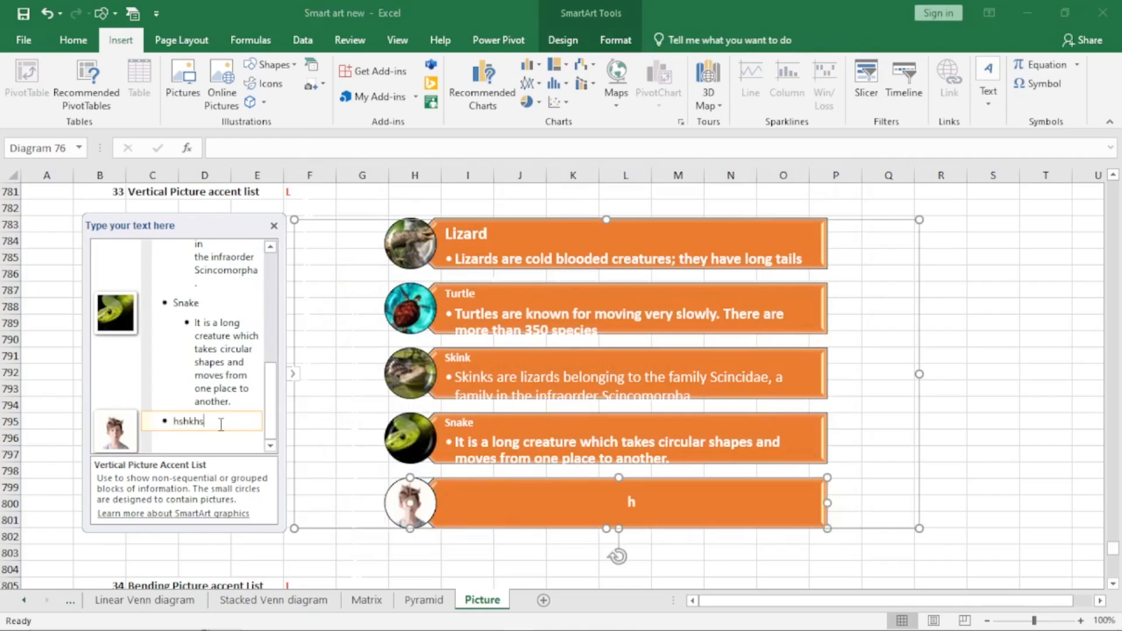
key("Return")
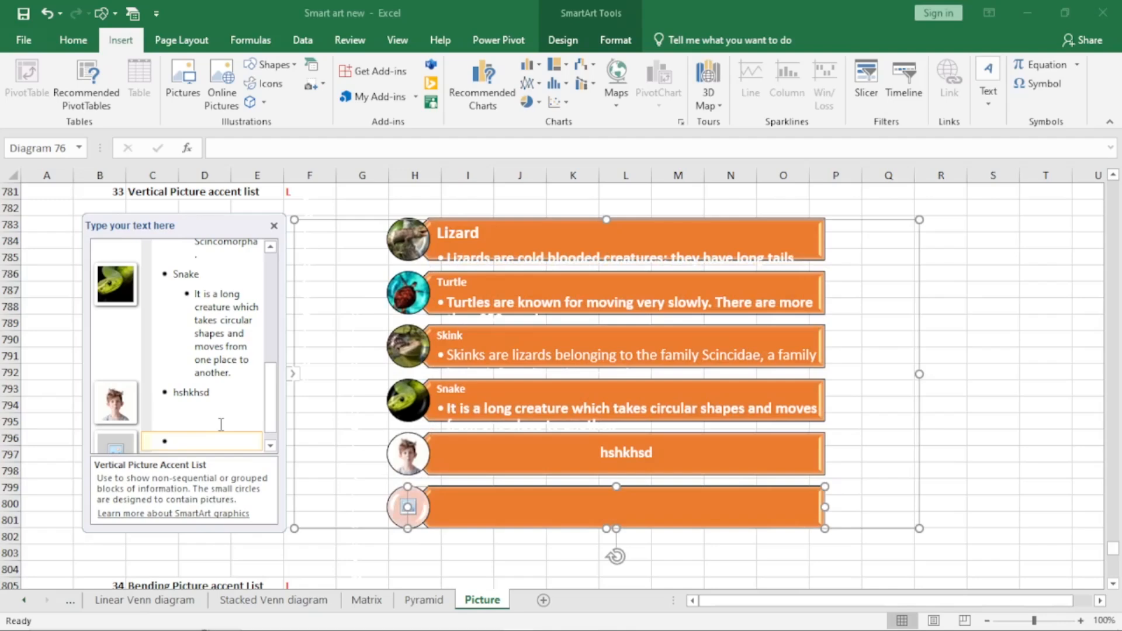
key("Tab")
type("kljjsdfjs")
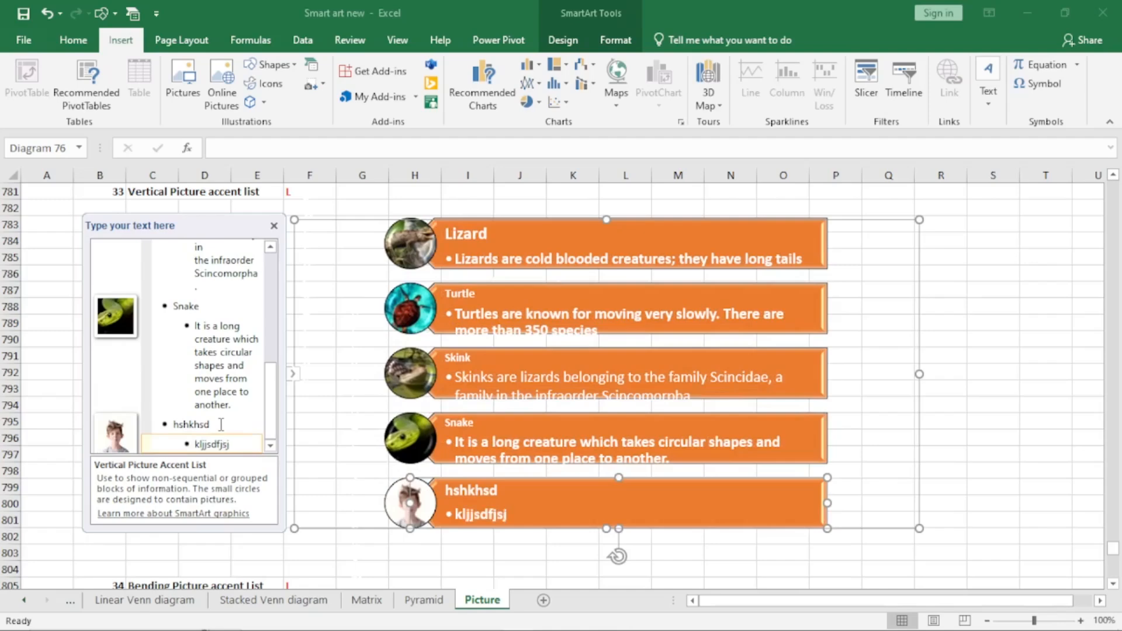
type("j")
Add thirteen blank top-level entries after the fifth one in the Vertical Picture Accent List and deselect the graphic.
key("Return")
key("shift+Tab")
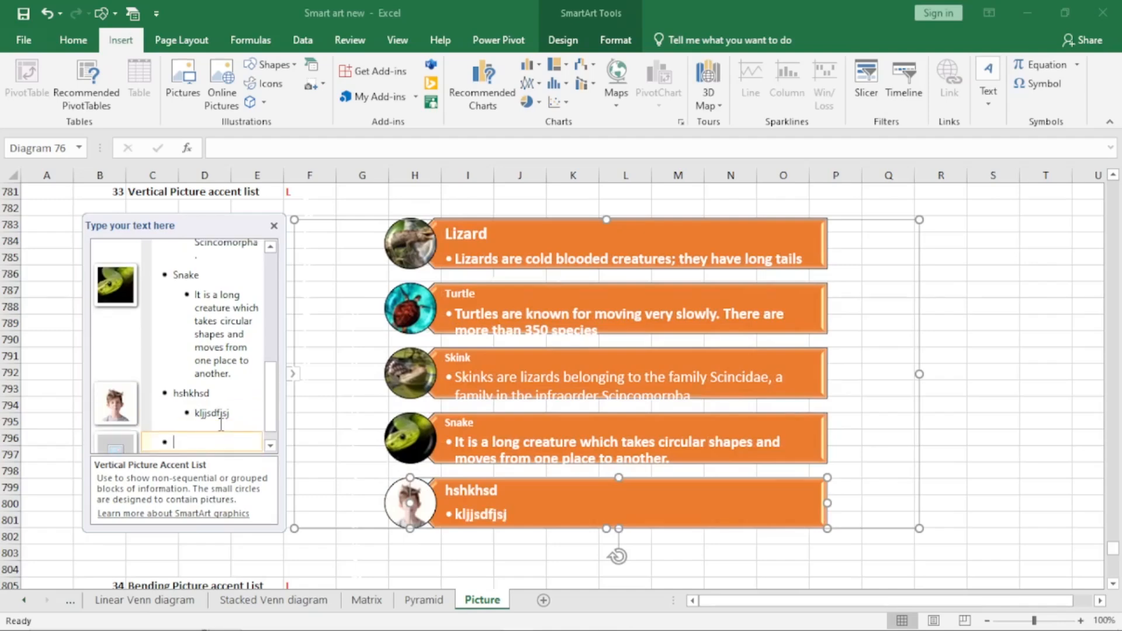
key("Return")
key("Return")
key("Return")
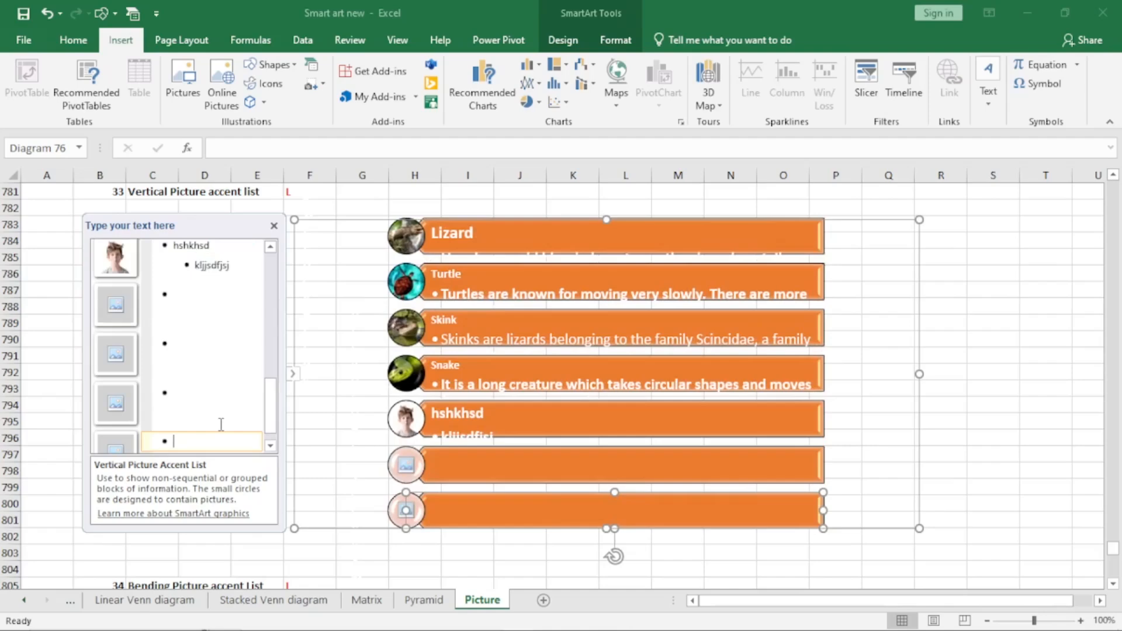
key("Return")
key("Return")
key("Return")
key("Return")
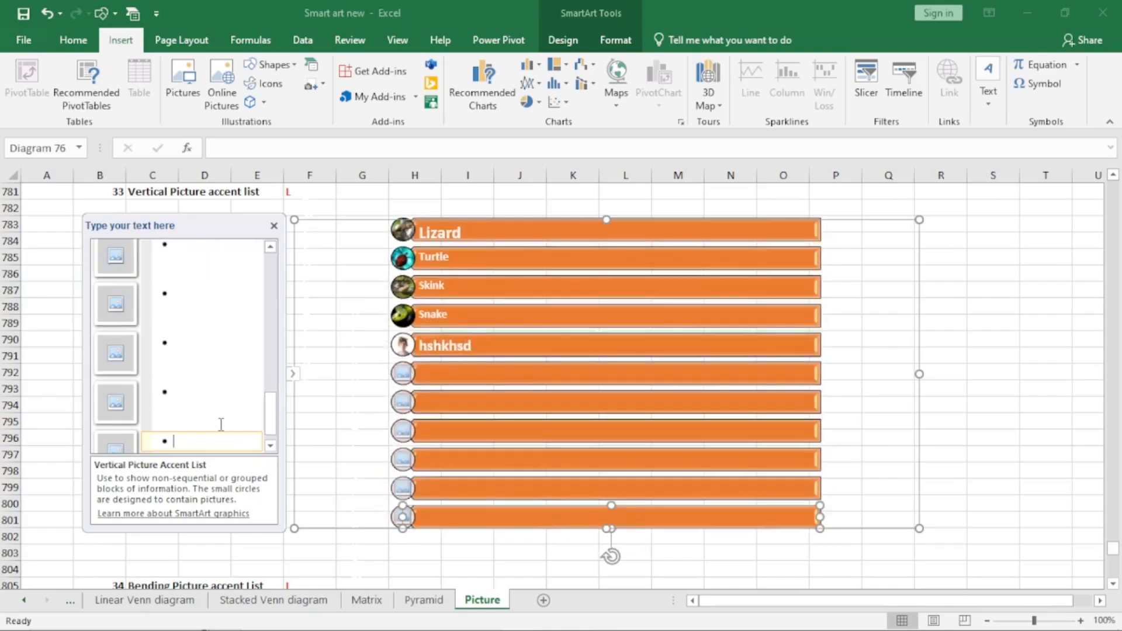
key("Return")
key("Return")
key("Return")
key("Return")
key("Return")
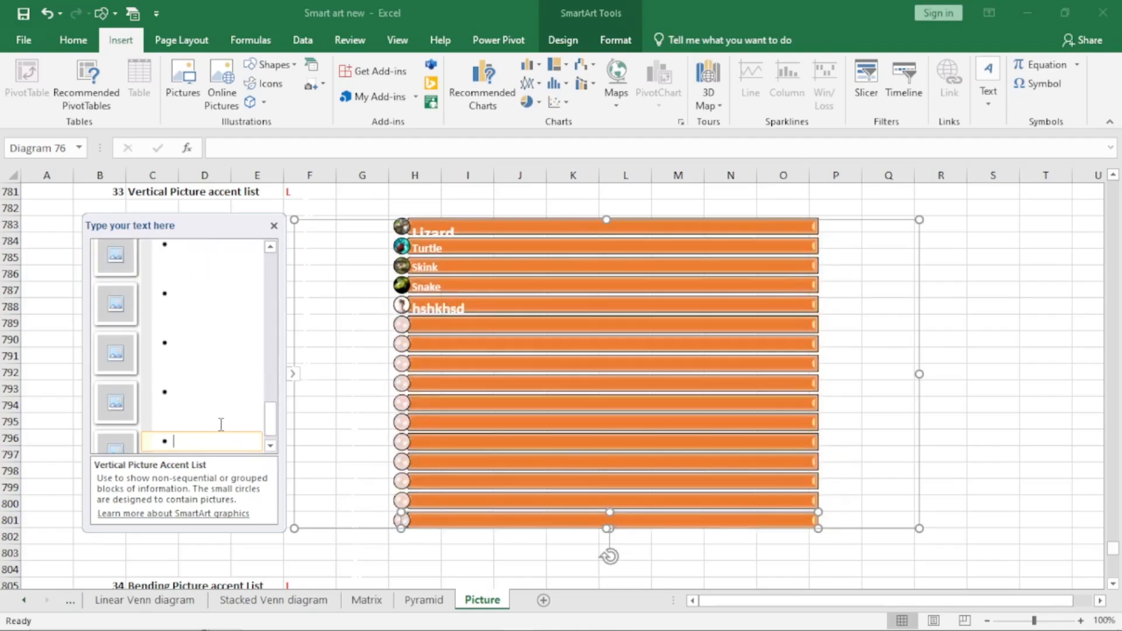
key("Return")
key("Return")
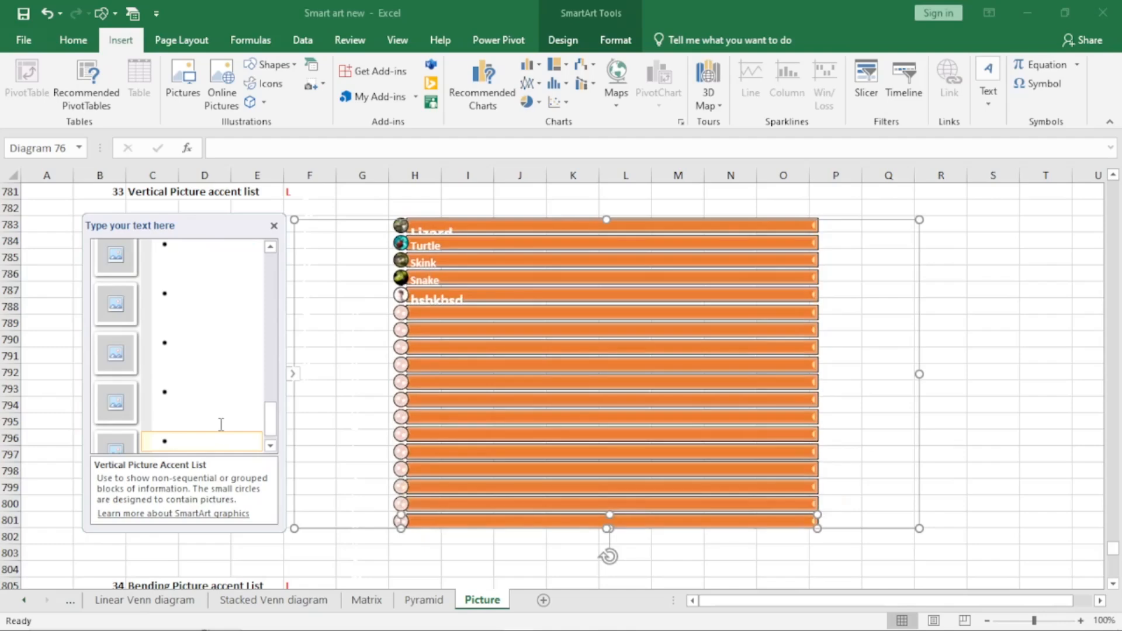
left_click(1014, 377)
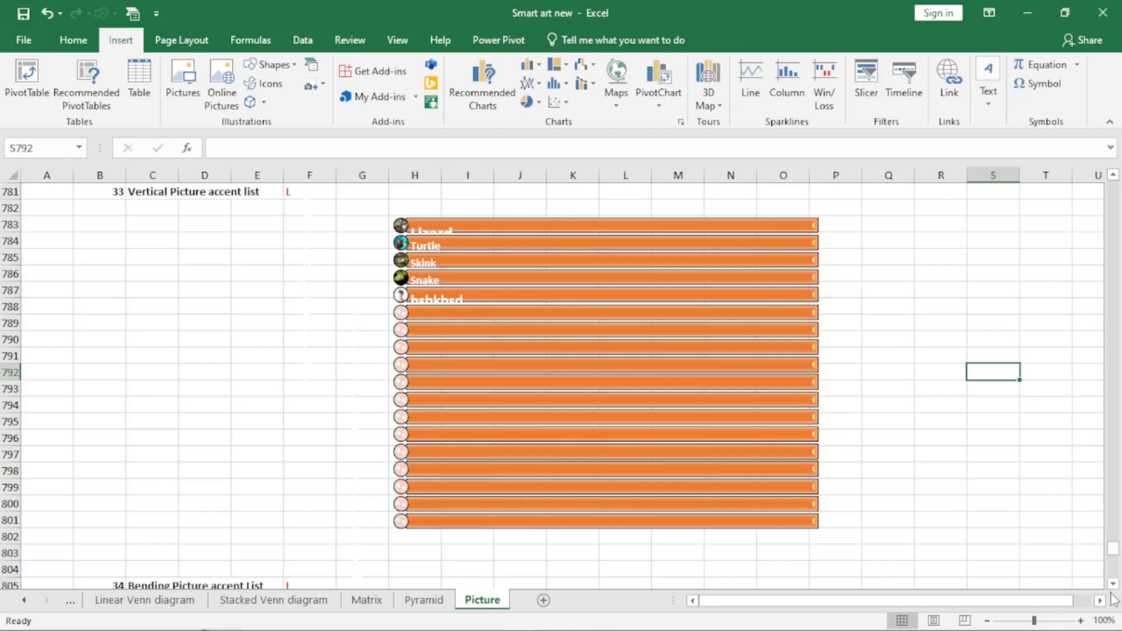
scroll(1114, 585, "down", 7)
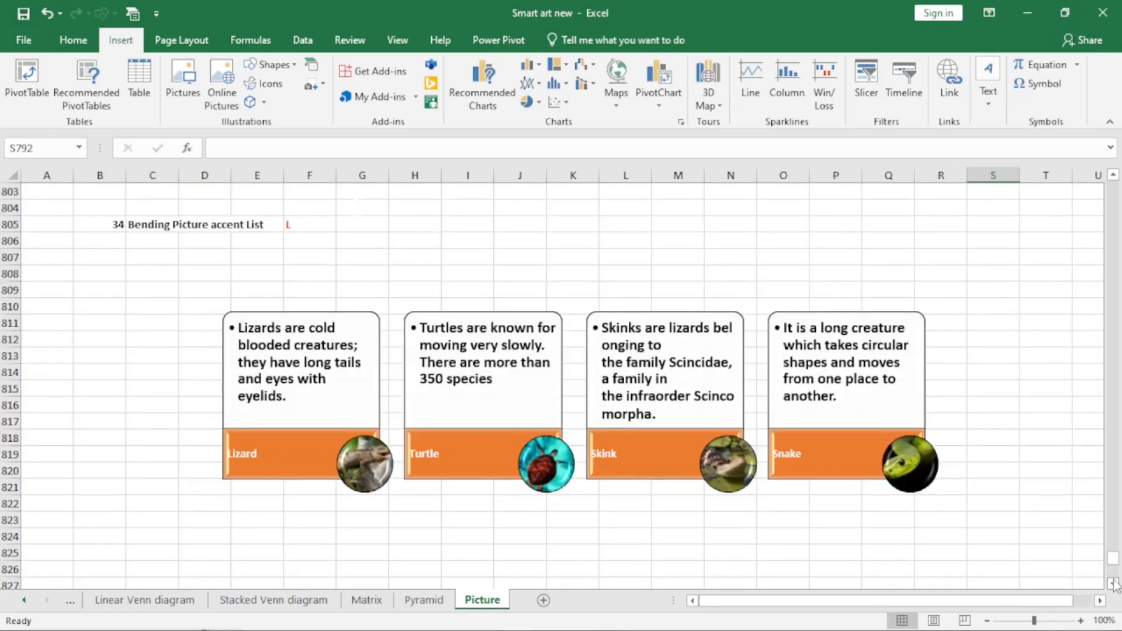